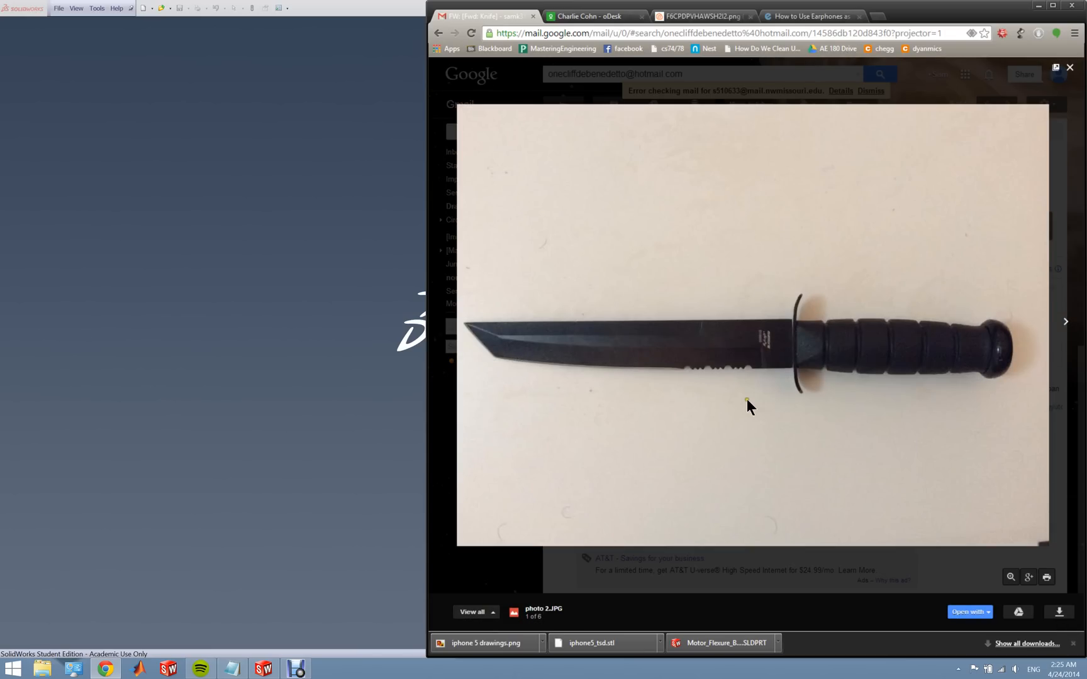
- Look through the attached knife photos and the dimensioned hand sketch, ending on the sheath photo
{"action": "left_click", "coordinate": [1065, 322]}
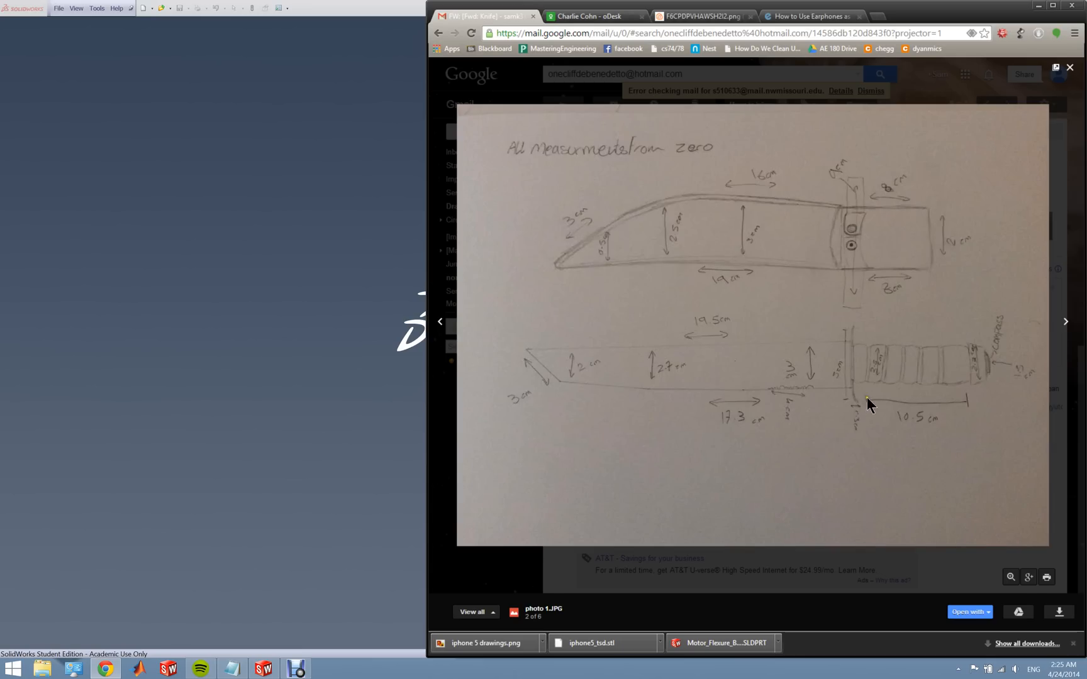
{"action": "left_click", "coordinate": [1071, 322]}
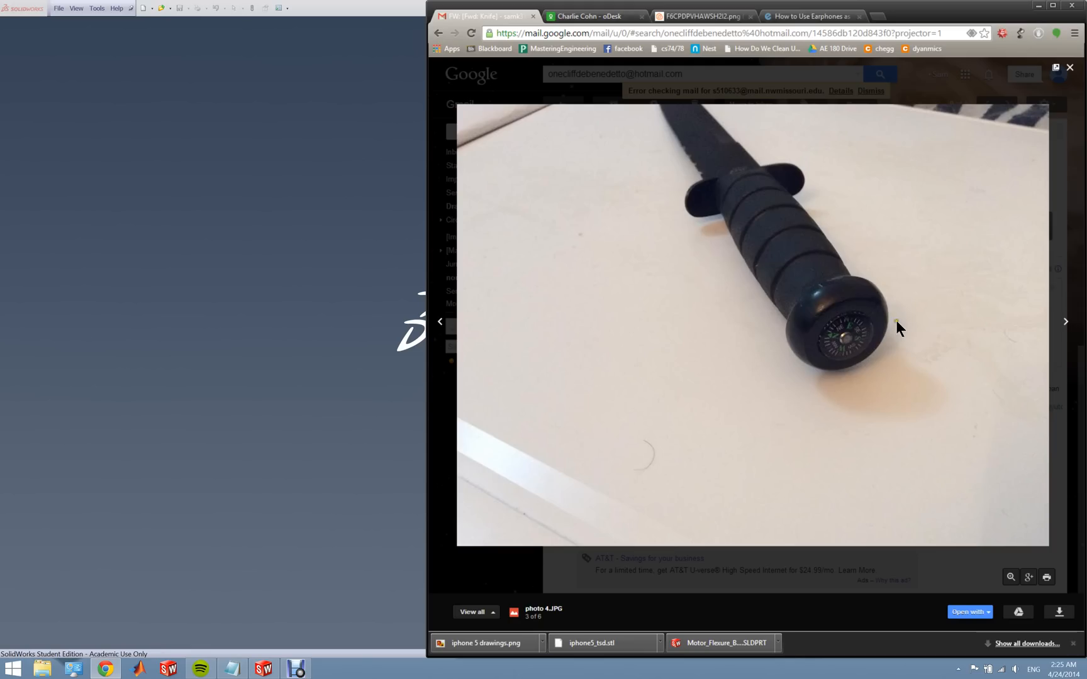
{"action": "left_click", "coordinate": [1064, 323]}
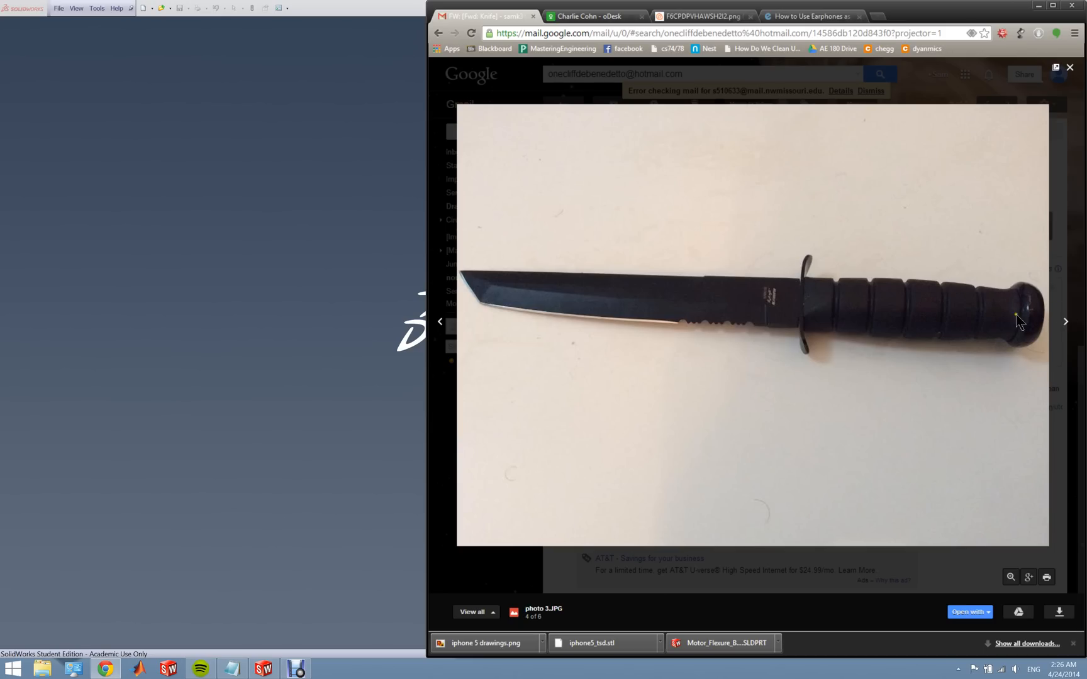
{"action": "left_click", "coordinate": [1063, 322]}
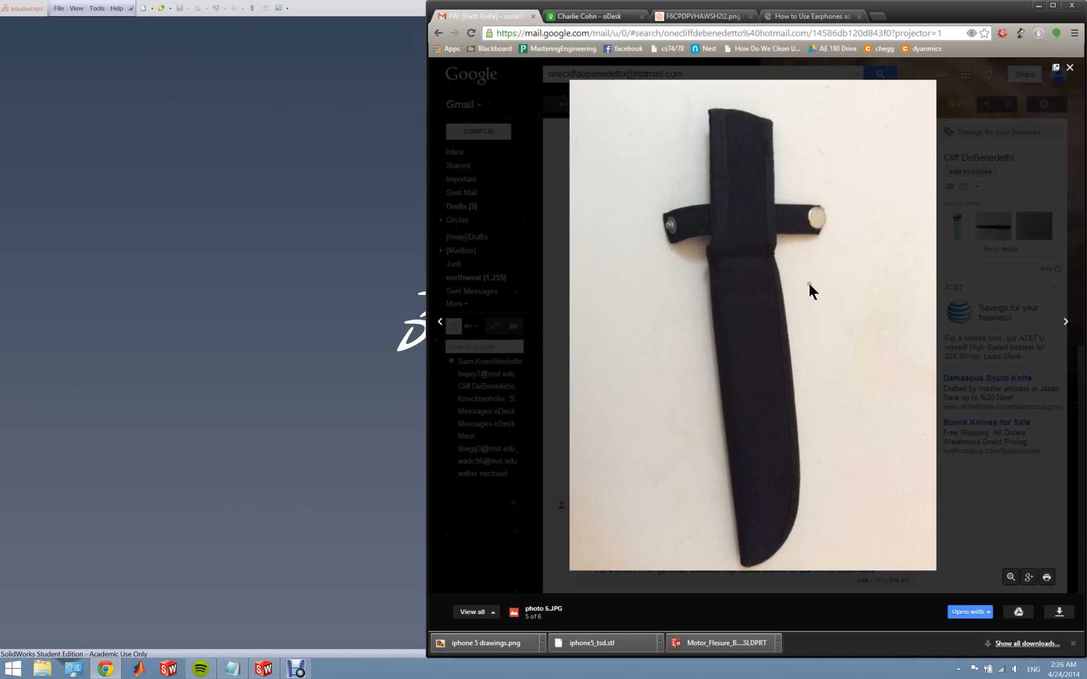
{"action": "left_click", "coordinate": [1065, 322]}
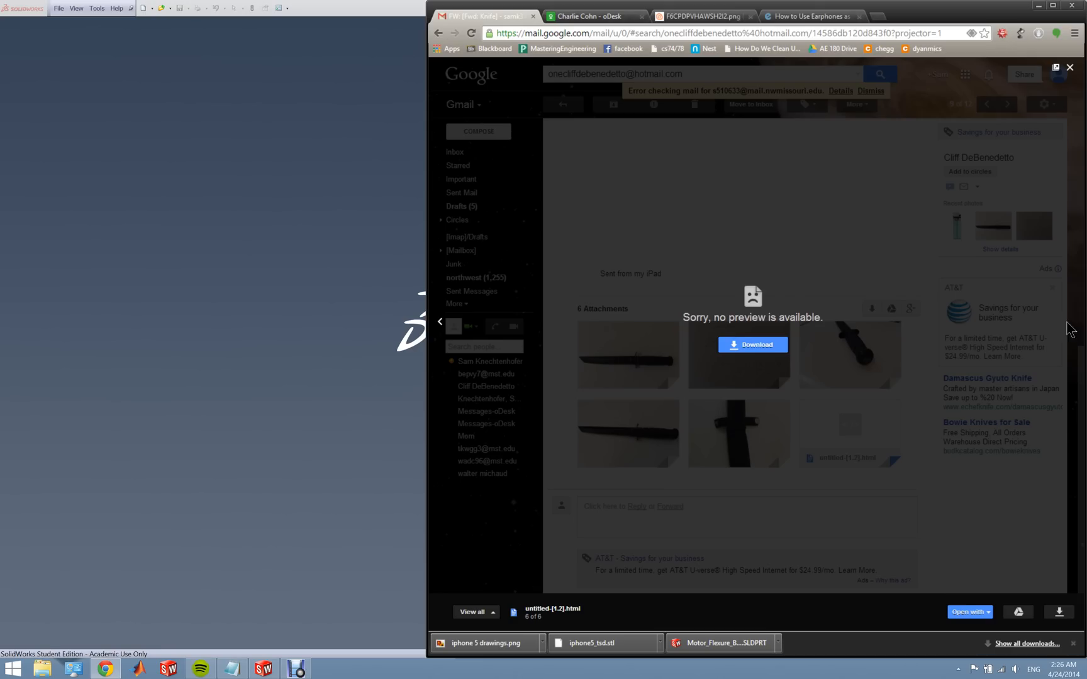
{"action": "left_click", "coordinate": [440, 321]}
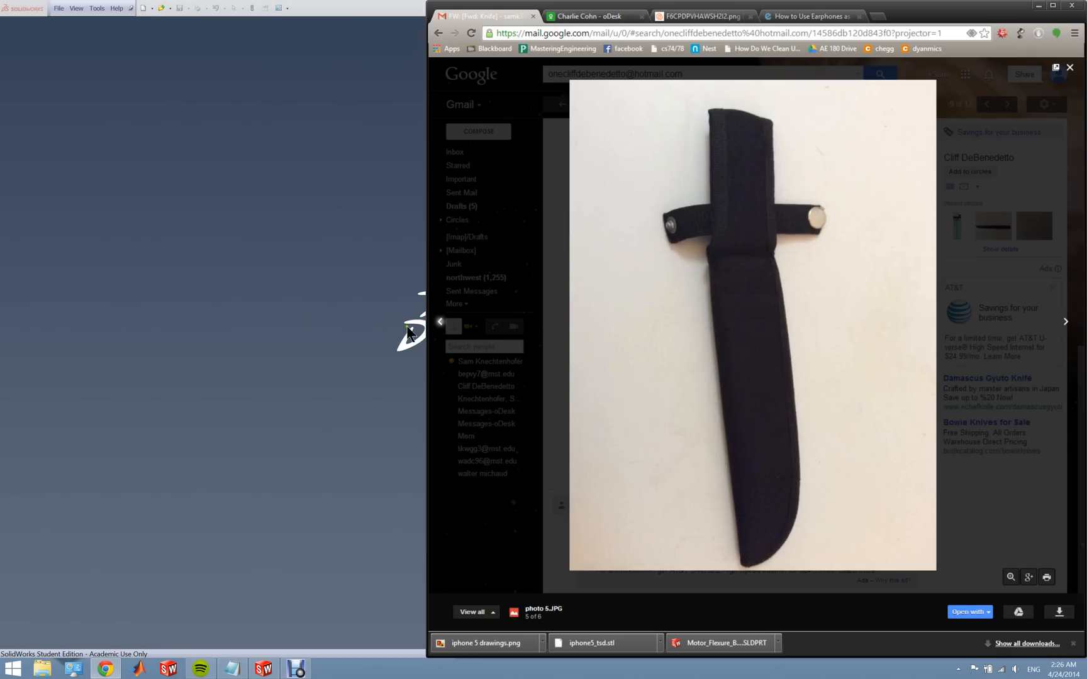
- Switch to SolidWorks and open the knife assembly from the Documents > oDesk > knife folder
{"action": "left_click", "coordinate": [288, 315]}
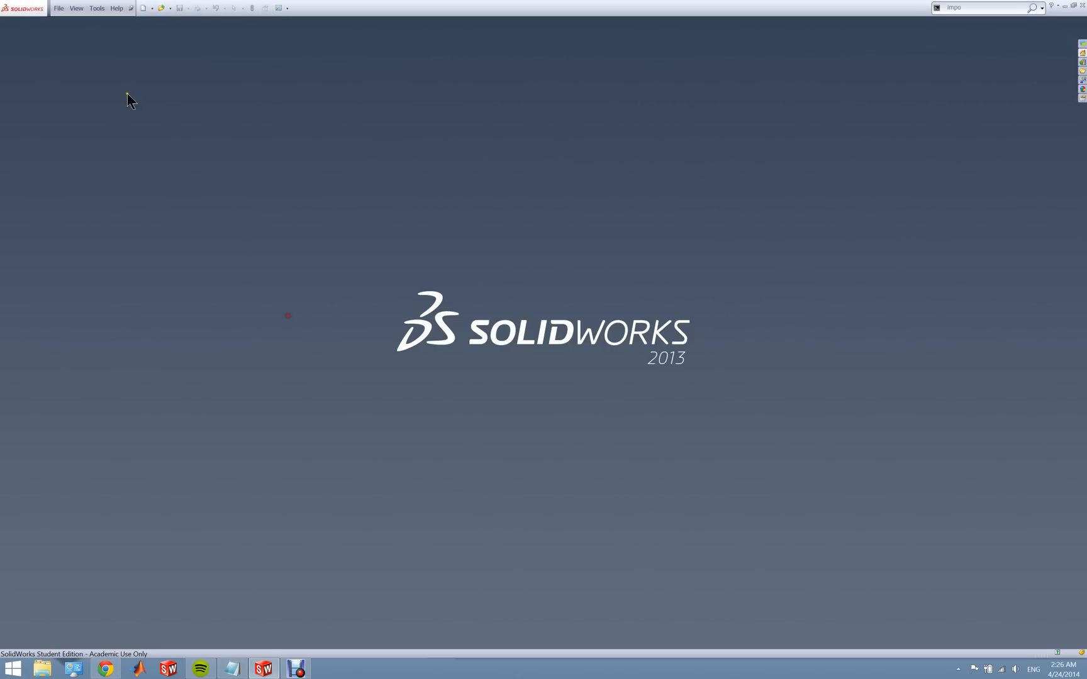
{"action": "left_click", "coordinate": [163, 7]}
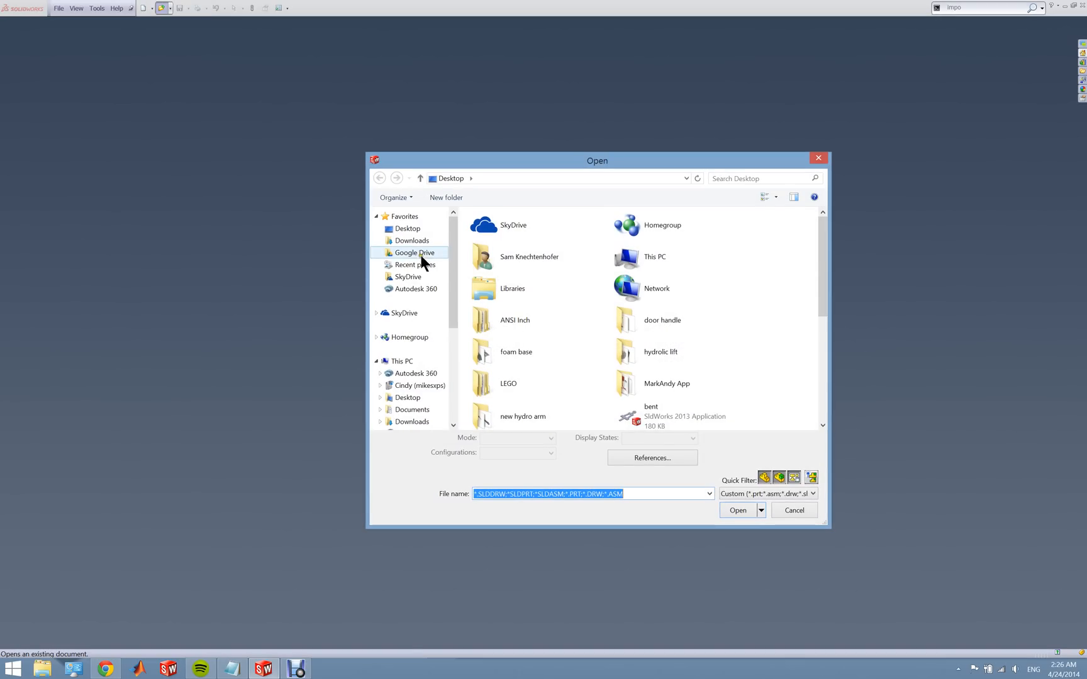
{"action": "left_click", "coordinate": [413, 410]}
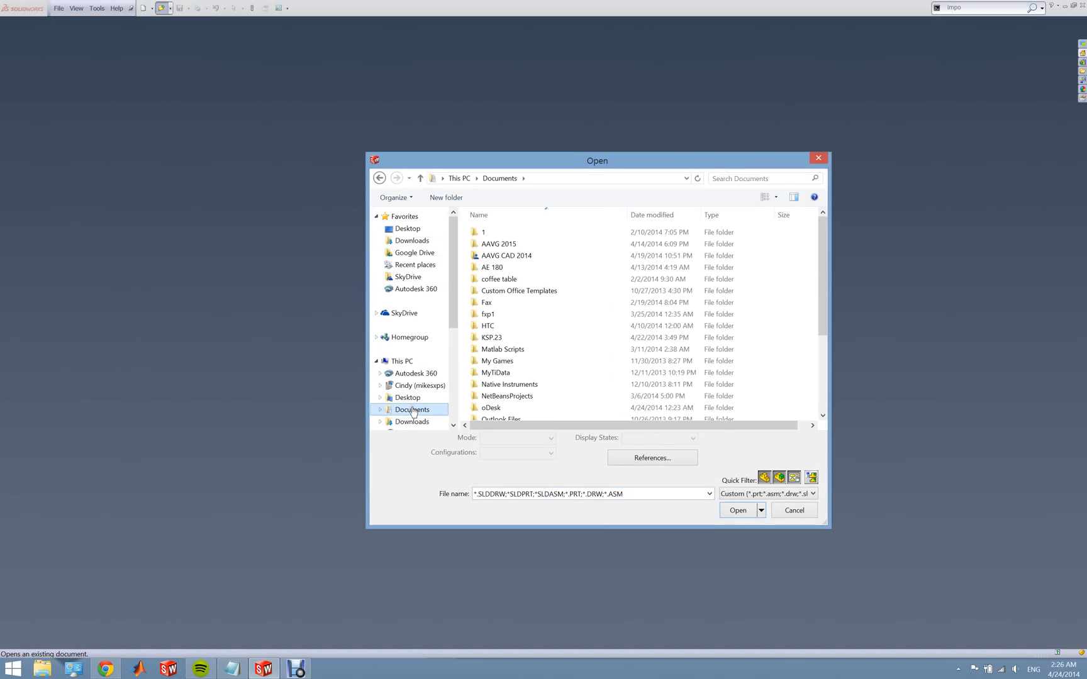
{"action": "key", "text": "XF86AudioLowerVolume"}
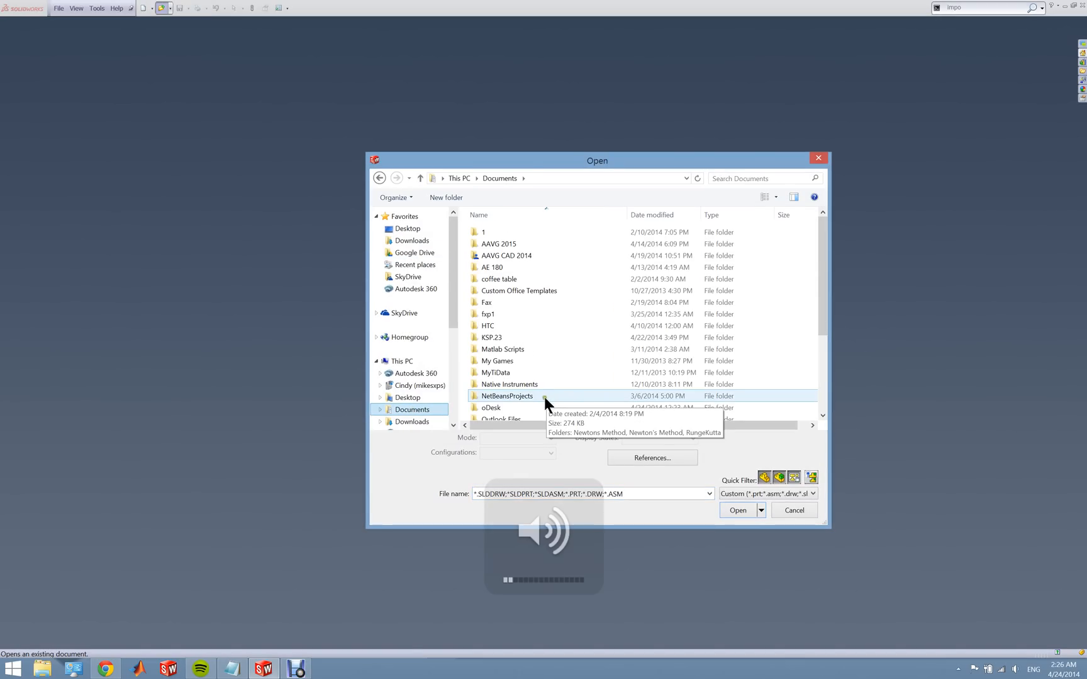
{"action": "double_click", "coordinate": [543, 408]}
{"action": "left_click", "coordinate": [506, 292]}
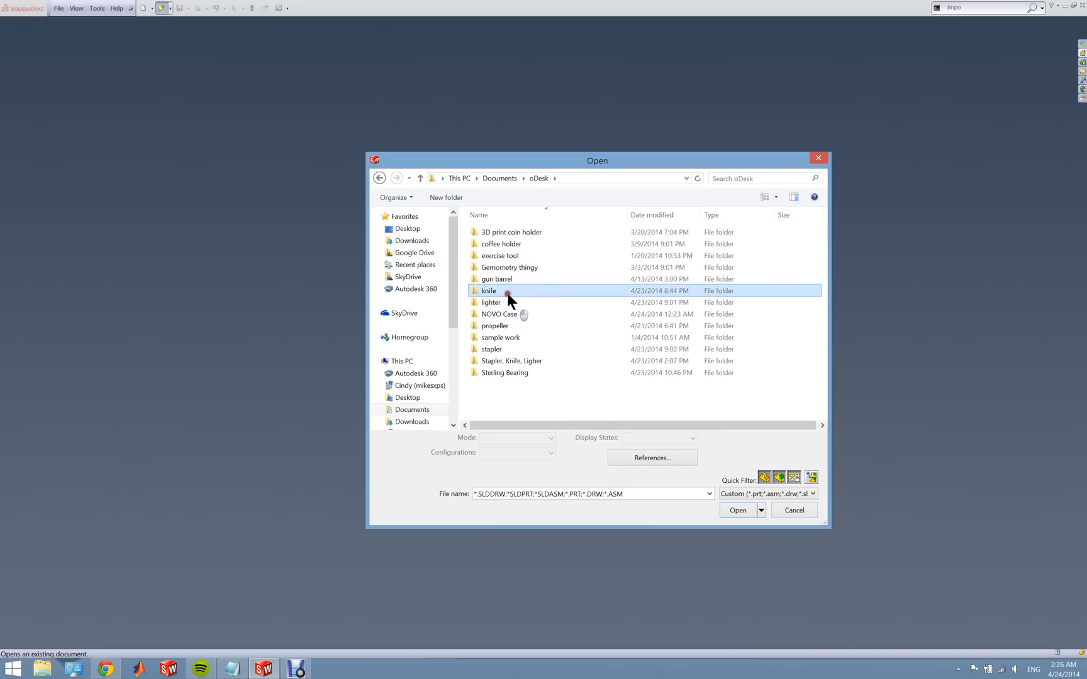
{"action": "double_click", "coordinate": [506, 293]}
{"action": "double_click", "coordinate": [500, 236]}
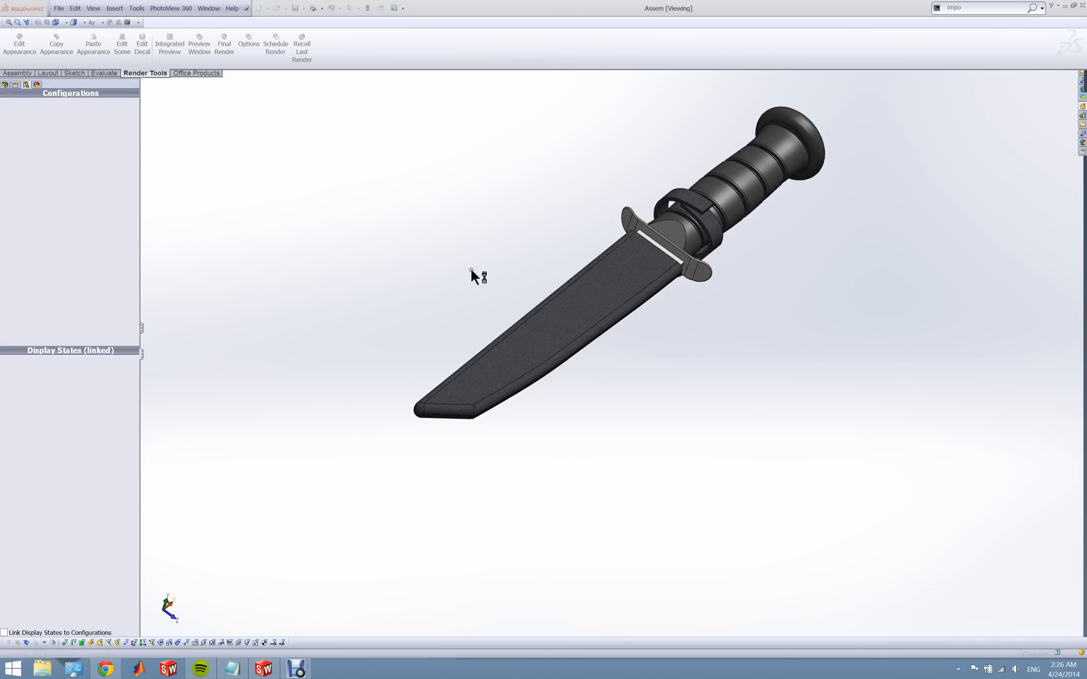
- Slide the sheath completely off the blade and examine the exposed serrated edge and guard
{"action": "scroll", "coordinate": [634, 254], "scroll_direction": "down", "scroll_amount": 5}
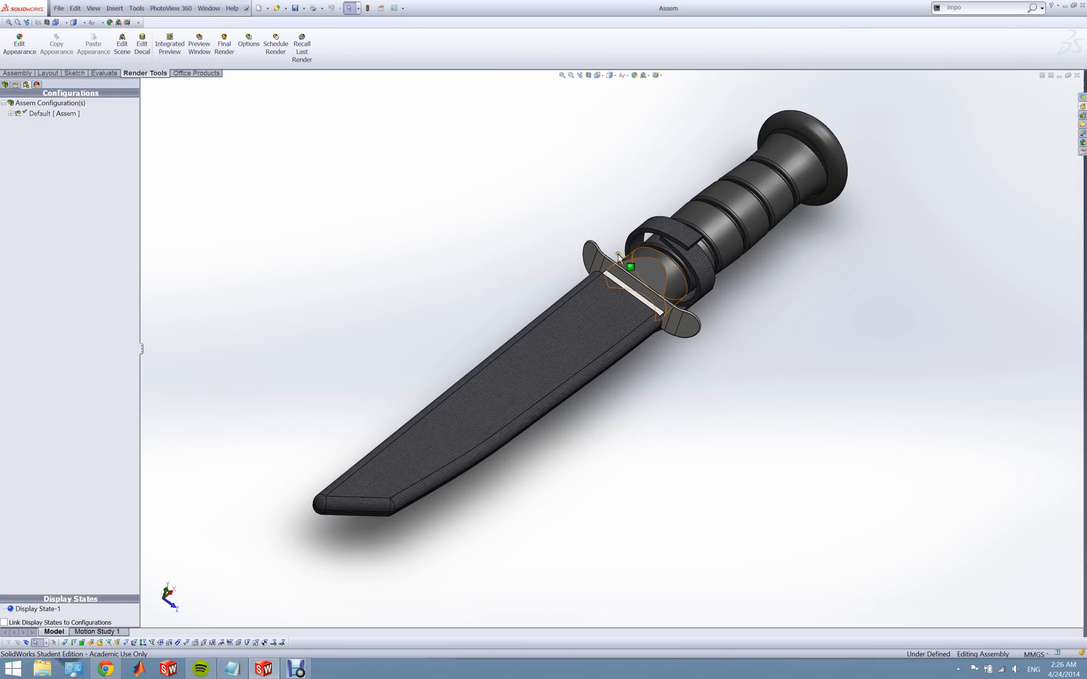
{"action": "middle_click_drag", "start_coordinate": [607, 288], "coordinate": [501, 314]}
{"action": "left_click_drag", "start_coordinate": [501, 314], "coordinate": [164, 328]}
{"action": "scroll", "coordinate": [270, 350], "scroll_direction": "up", "scroll_amount": 3}
{"action": "scroll", "coordinate": [308, 336], "scroll_direction": "down", "scroll_amount": 3}
{"action": "left_click_drag", "start_coordinate": [425, 346], "coordinate": [313, 338]}
{"action": "left_click", "coordinate": [389, 422]}
{"action": "scroll", "coordinate": [729, 373], "scroll_direction": "up", "scroll_amount": 3}
{"action": "scroll", "coordinate": [704, 371], "scroll_direction": "down", "scroll_amount": 2}
{"action": "scroll", "coordinate": [690, 373], "scroll_direction": "down", "scroll_amount": 3}
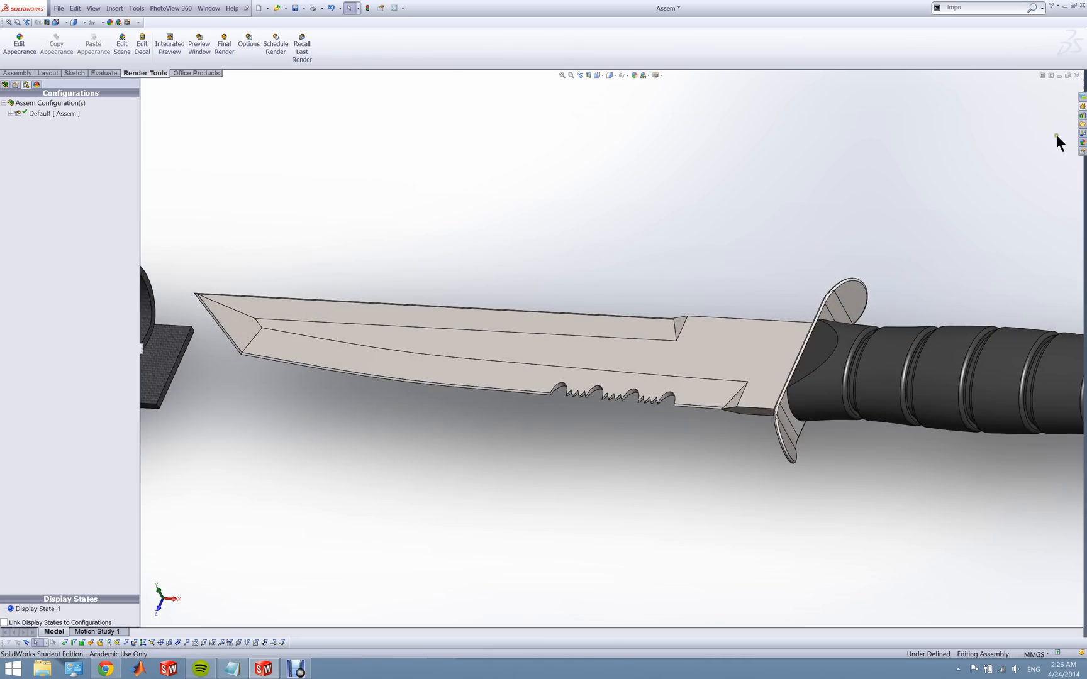
- Browse the appearance library and review the appearances applied to the assembly, including the polished steel
{"action": "left_click", "coordinate": [1083, 144]}
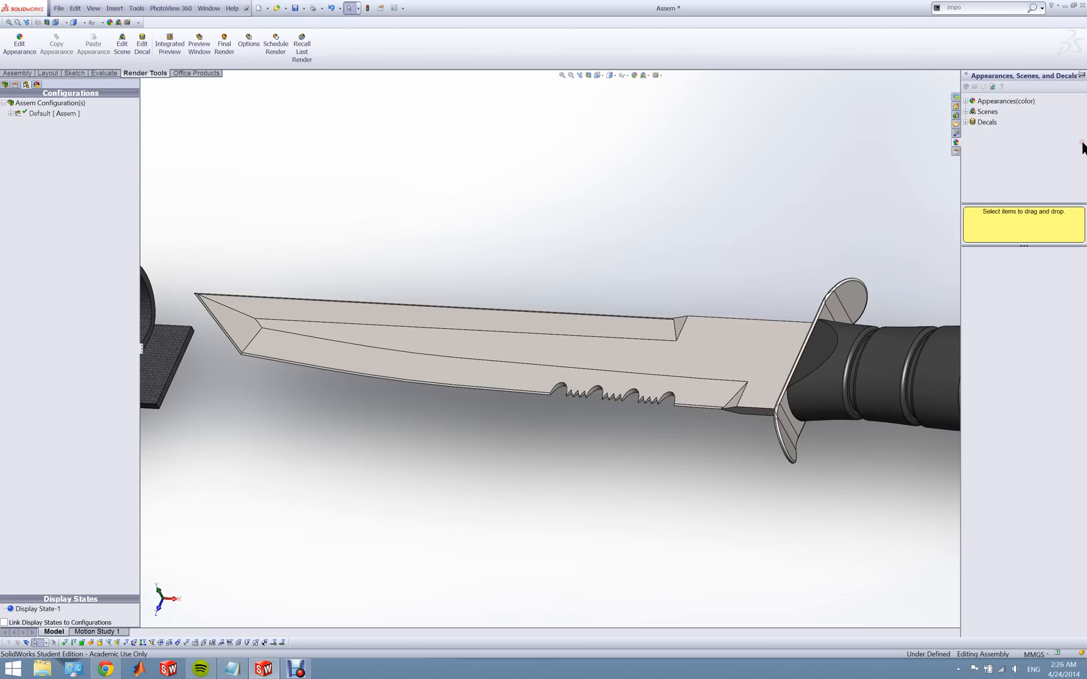
{"action": "left_click", "coordinate": [994, 102]}
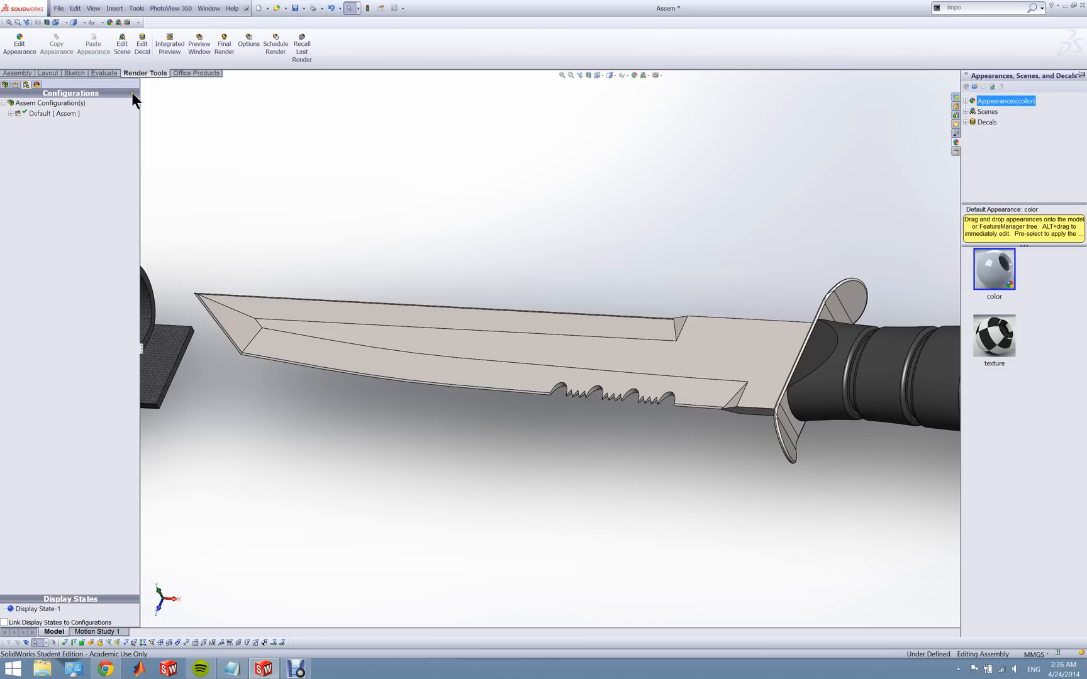
{"action": "left_click", "coordinate": [36, 84]}
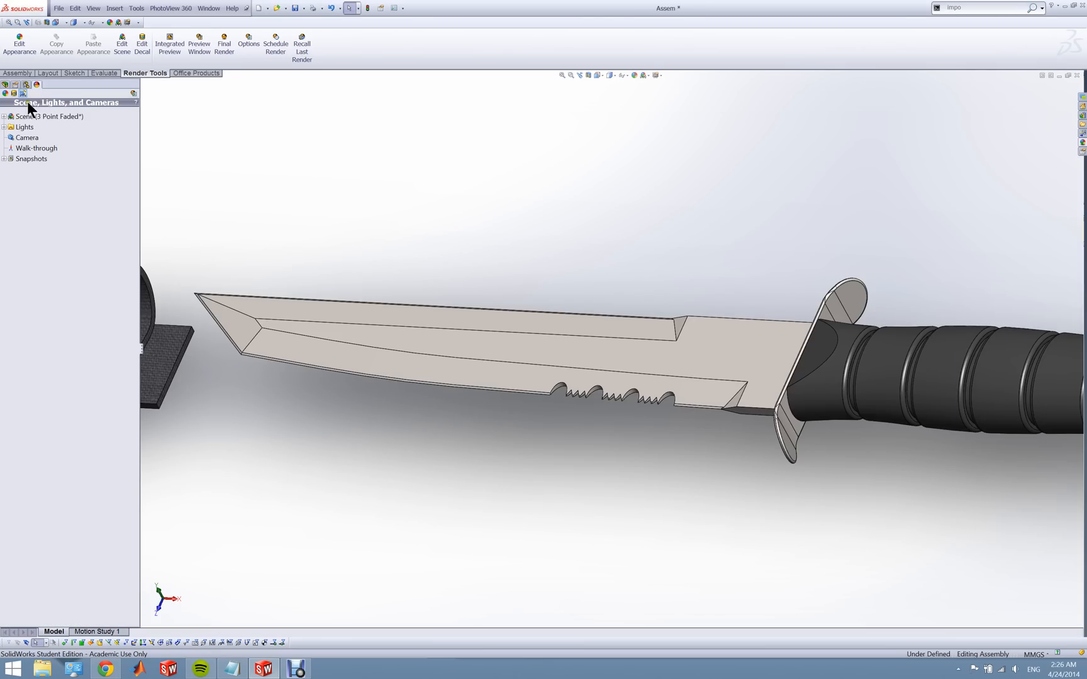
{"action": "left_click", "coordinate": [5, 93]}
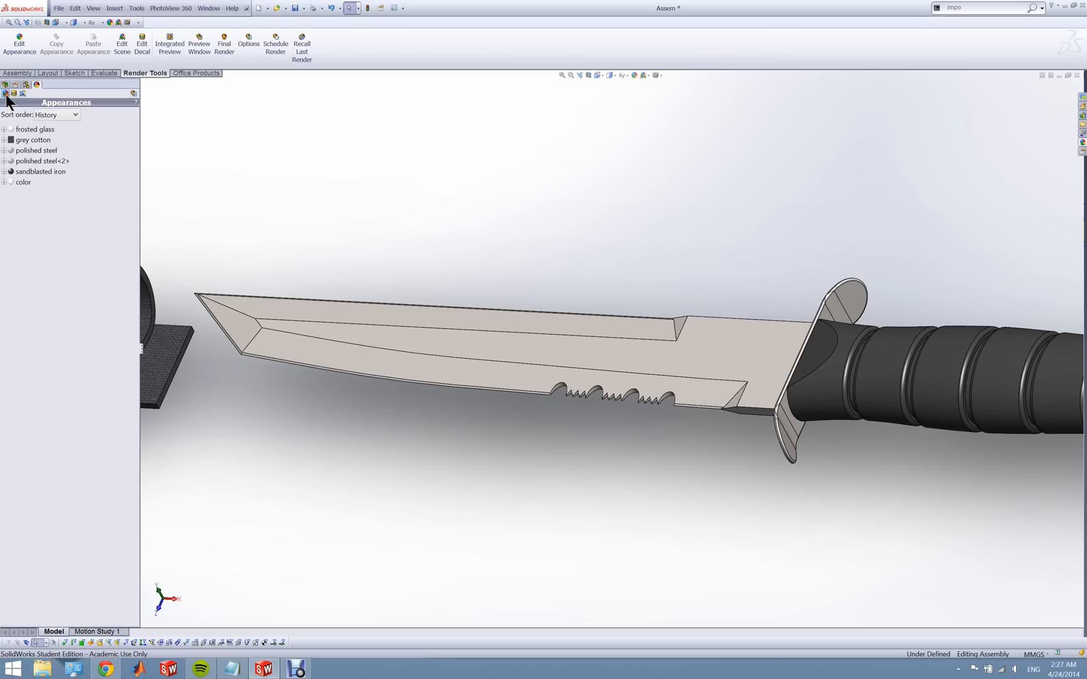
{"action": "left_click", "coordinate": [22, 170]}
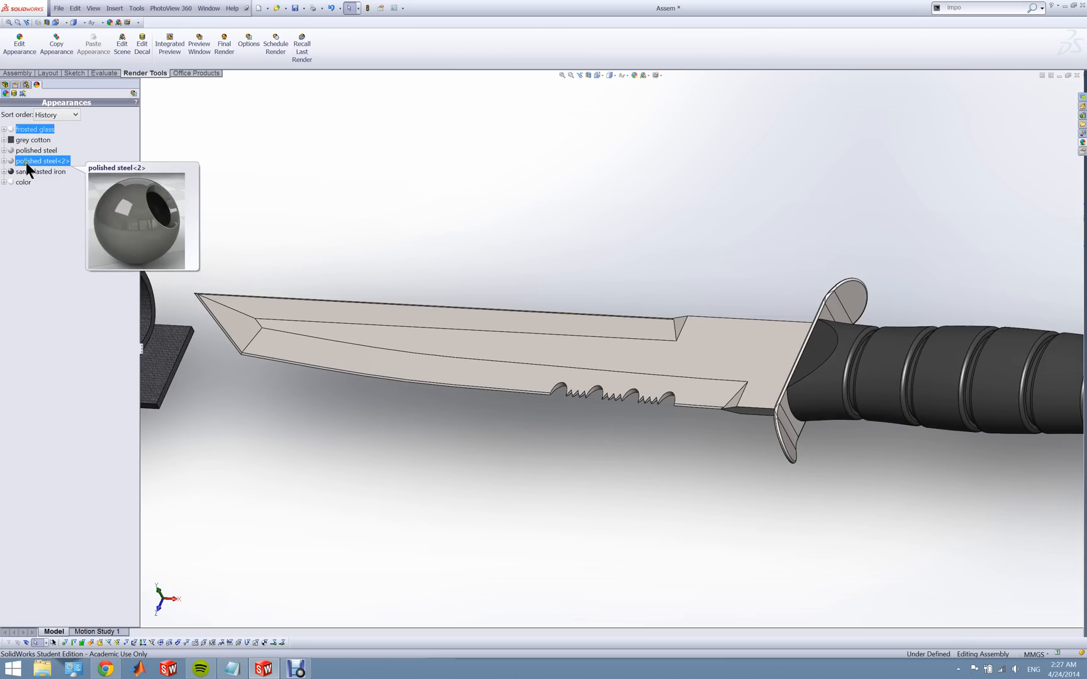
{"action": "left_click", "coordinate": [32, 150]}
{"action": "left_click", "coordinate": [328, 234]}
{"action": "left_click", "coordinate": [287, 671]}
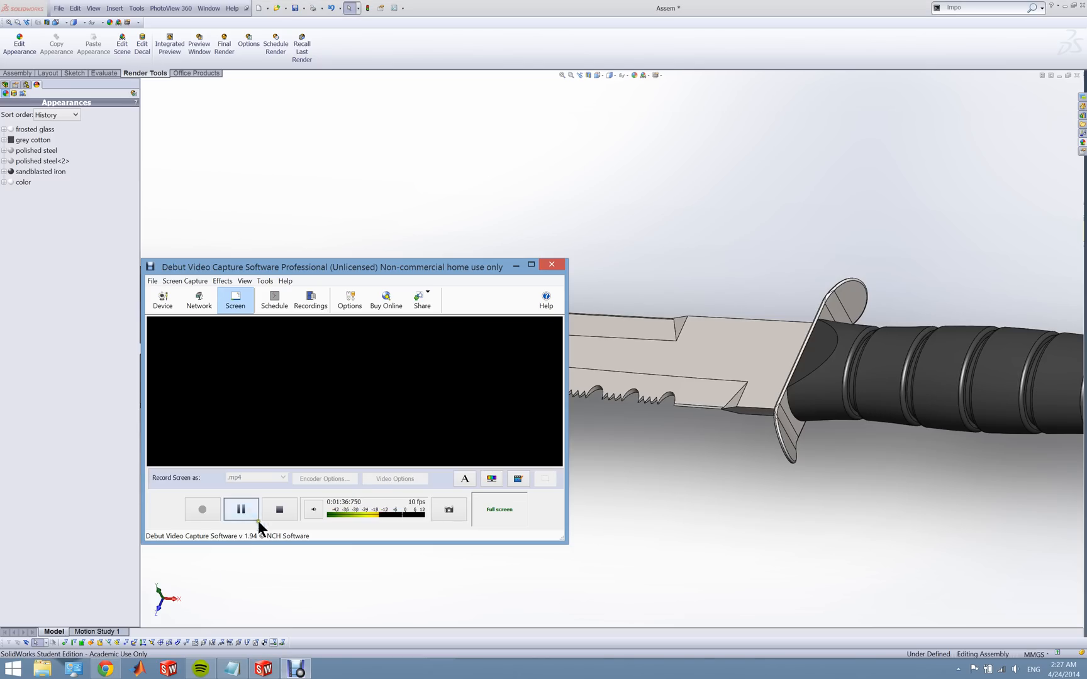
{"action": "left_click", "coordinate": [251, 510]}
{"action": "left_click", "coordinate": [211, 511]}
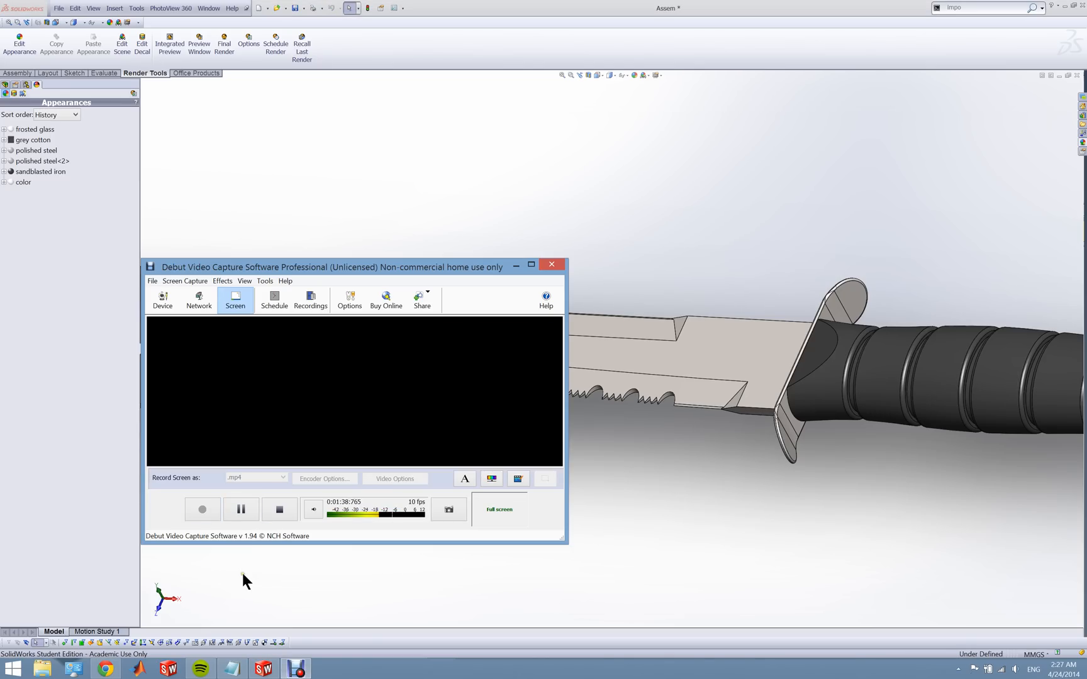
{"action": "left_click", "coordinate": [515, 266]}
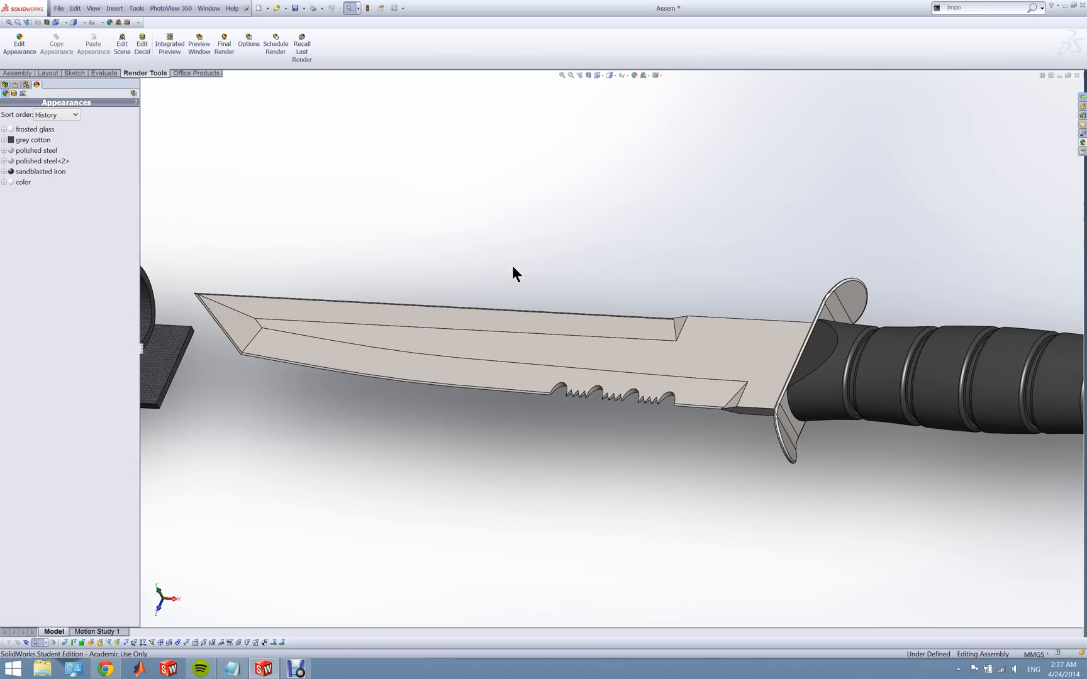
- Slide the sheath back over the blade up to near the guard
{"action": "scroll", "coordinate": [317, 340], "scroll_direction": "up", "scroll_amount": 3}
{"action": "scroll", "coordinate": [302, 314], "scroll_direction": "down", "scroll_amount": 3}
{"action": "left_click_drag", "start_coordinate": [252, 362], "coordinate": [980, 516]}
{"action": "left_click", "coordinate": [886, 513]}
{"action": "scroll", "coordinate": [875, 402], "scroll_direction": "down", "scroll_amount": 2}
{"action": "scroll", "coordinate": [875, 378], "scroll_direction": "up", "scroll_amount": 5}
{"action": "scroll", "coordinate": [861, 378], "scroll_direction": "down", "scroll_amount": 2}
{"action": "middle_click_drag", "start_coordinate": [856, 371], "coordinate": [870, 334]}
{"action": "scroll", "coordinate": [846, 334], "scroll_direction": "up", "scroll_amount": 3}
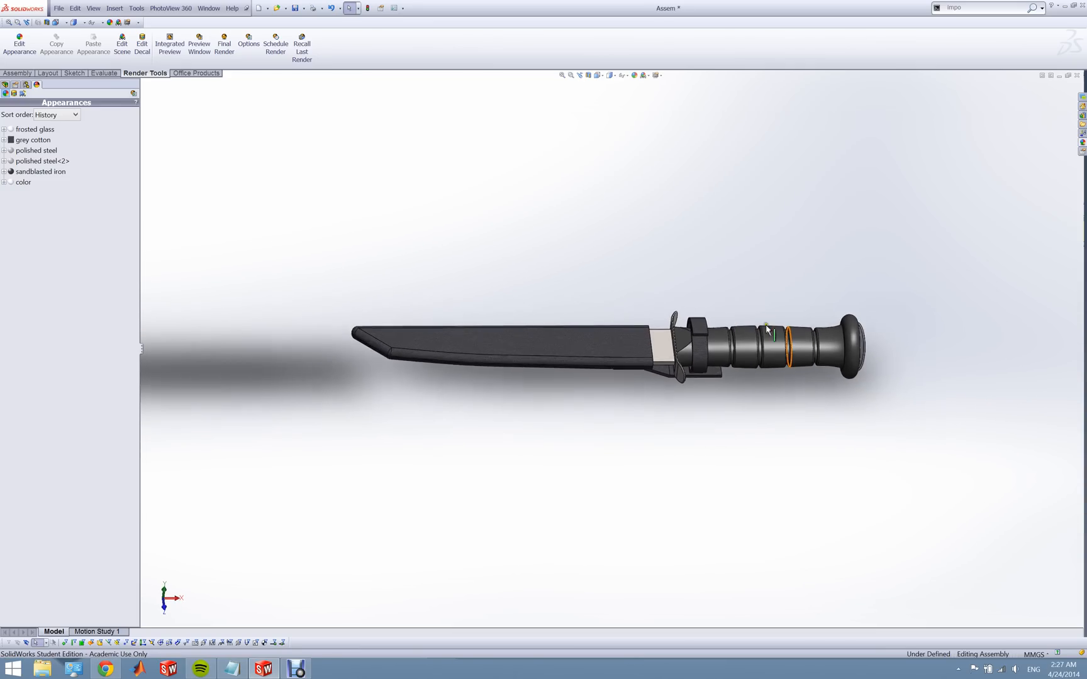
{"action": "scroll", "coordinate": [627, 345], "scroll_direction": "down", "scroll_amount": 5}
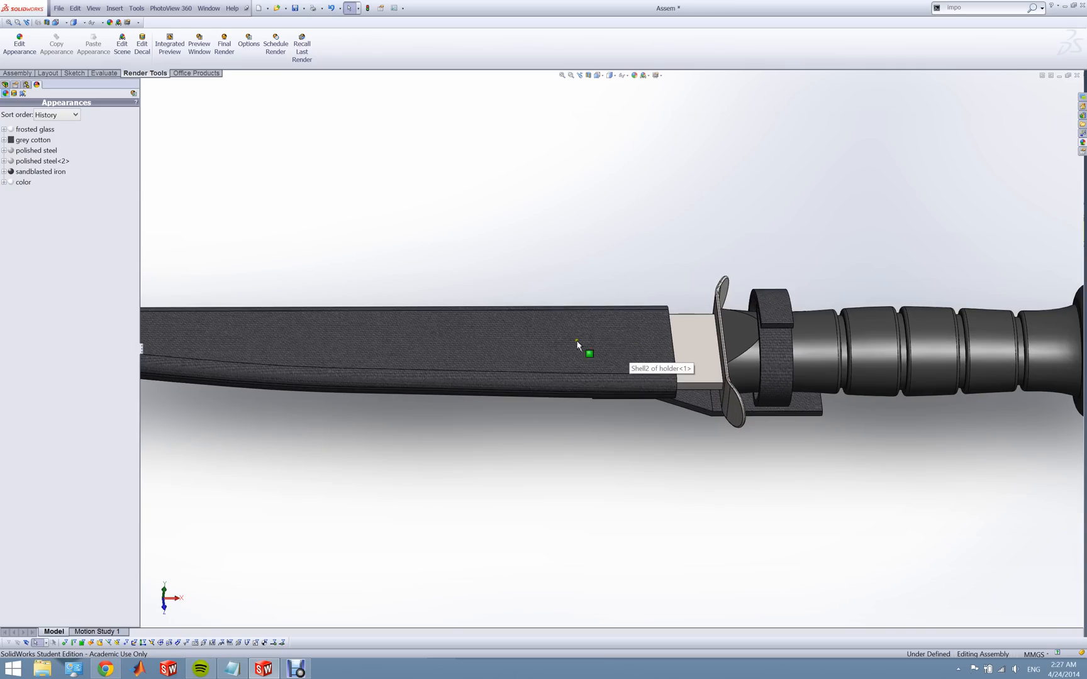
- Play the animated explode of the Default configuration's ExplView1, and close the animation controls once it finishes
{"action": "left_click", "coordinate": [25, 85]}
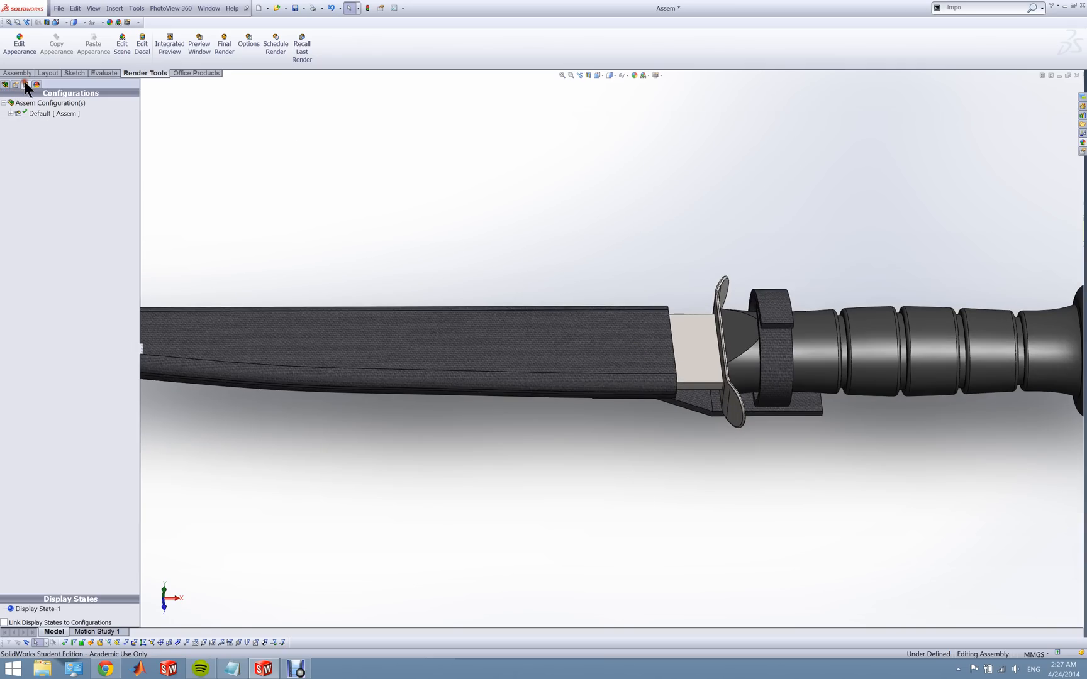
{"action": "left_click", "coordinate": [9, 114]}
{"action": "right_click", "coordinate": [34, 125]}
{"action": "left_click", "coordinate": [71, 145]}
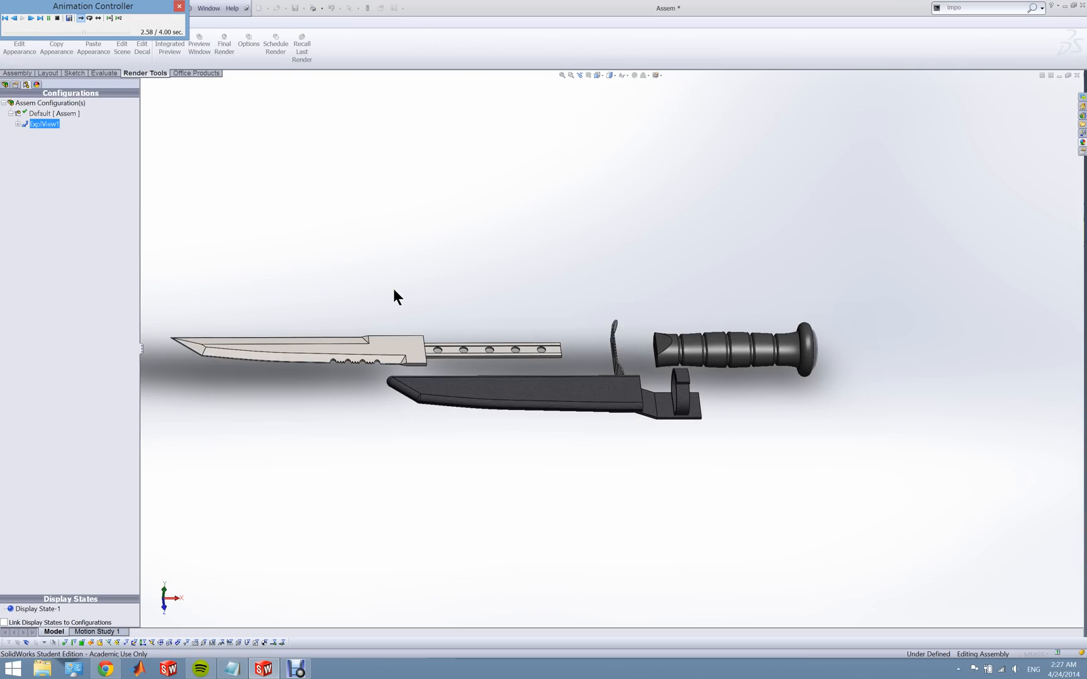
{"action": "scroll", "coordinate": [407, 352], "scroll_direction": "down", "scroll_amount": 1}
{"action": "scroll", "coordinate": [403, 353], "scroll_direction": "up", "scroll_amount": 1}
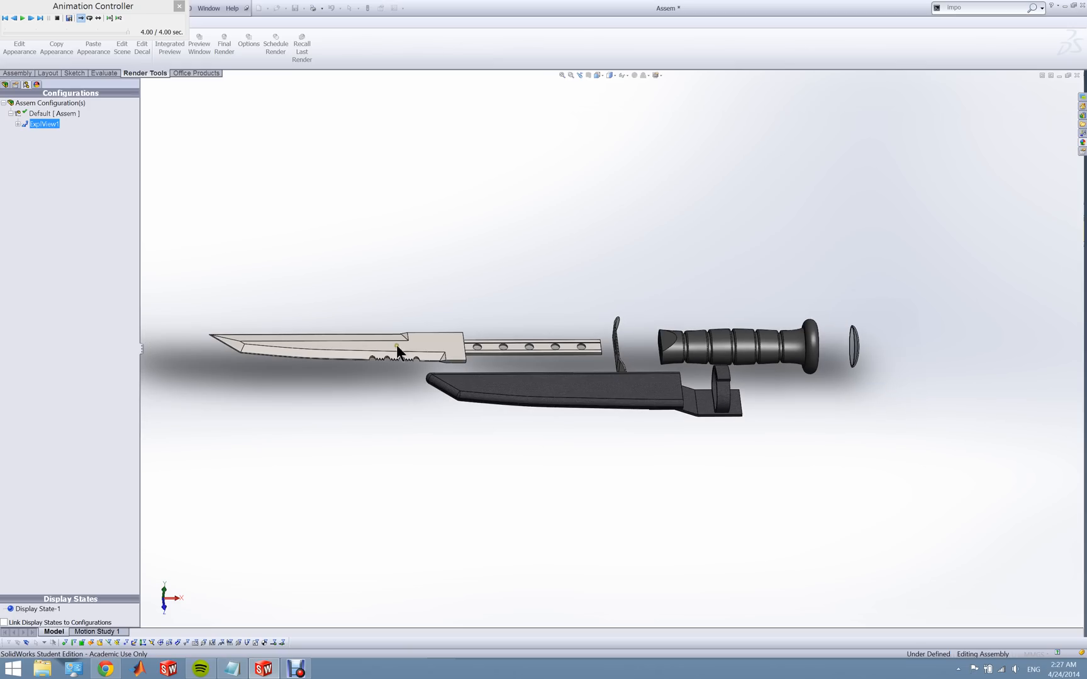
{"action": "left_click", "coordinate": [178, 7]}
- Examine the exploded blade and tang, guard slot, handle, compass glass and sheath from several angles
{"action": "middle_click_drag", "start_coordinate": [353, 283], "coordinate": [327, 403]}
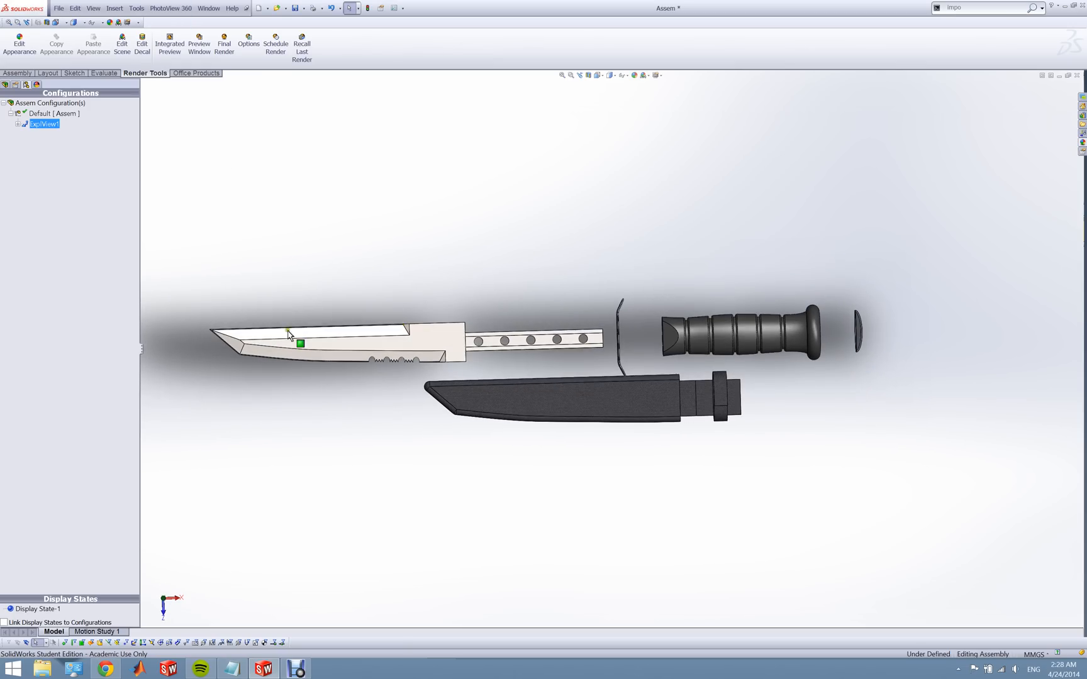
{"action": "scroll", "coordinate": [429, 330], "scroll_direction": "down", "scroll_amount": 5}
{"action": "middle_click_drag", "start_coordinate": [430, 327], "coordinate": [352, 345]}
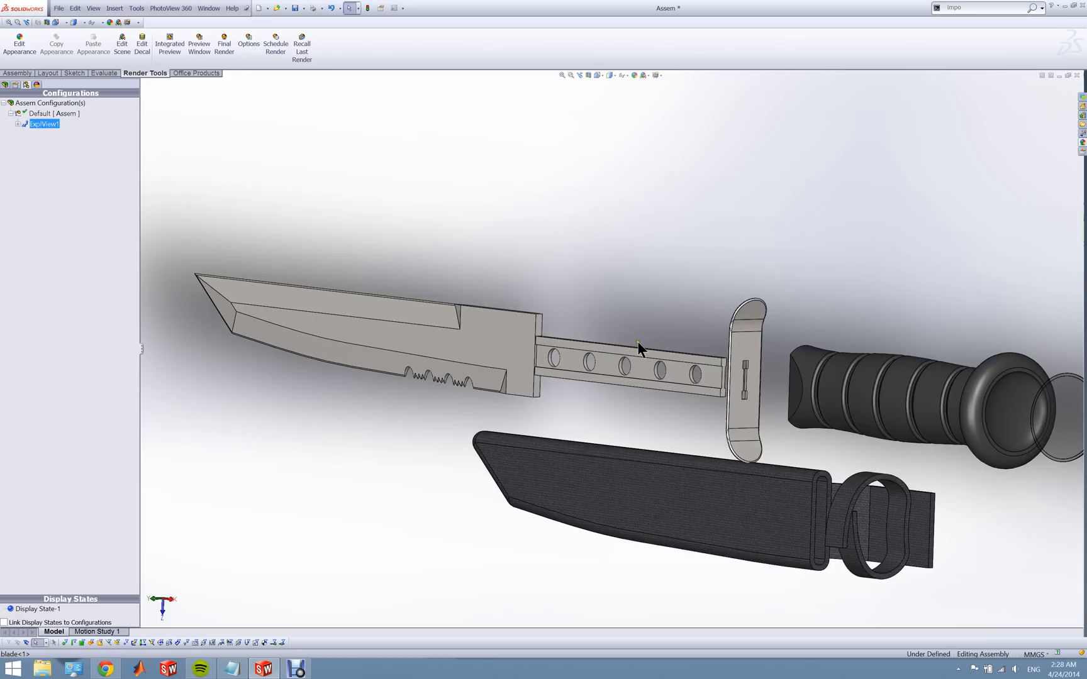
{"action": "scroll", "coordinate": [637, 347], "scroll_direction": "up", "scroll_amount": 2}
{"action": "middle_click_drag", "start_coordinate": [681, 384], "coordinate": [851, 368]}
{"action": "scroll", "coordinate": [782, 382], "scroll_direction": "down", "scroll_amount": 3}
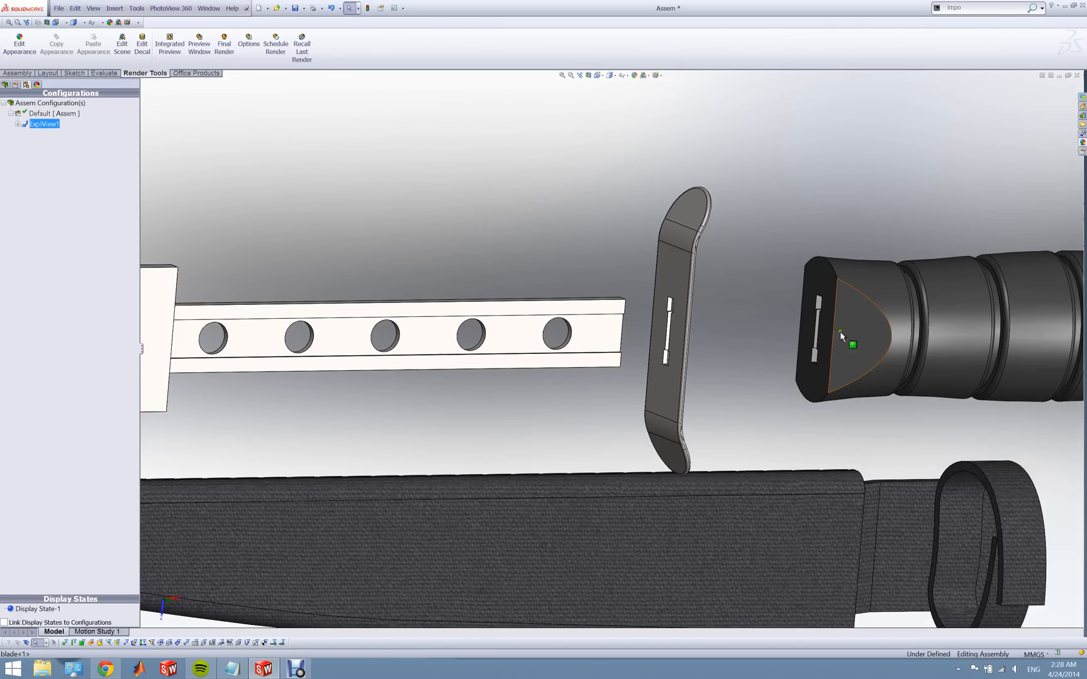
{"action": "scroll", "coordinate": [860, 326], "scroll_direction": "up", "scroll_amount": 5}
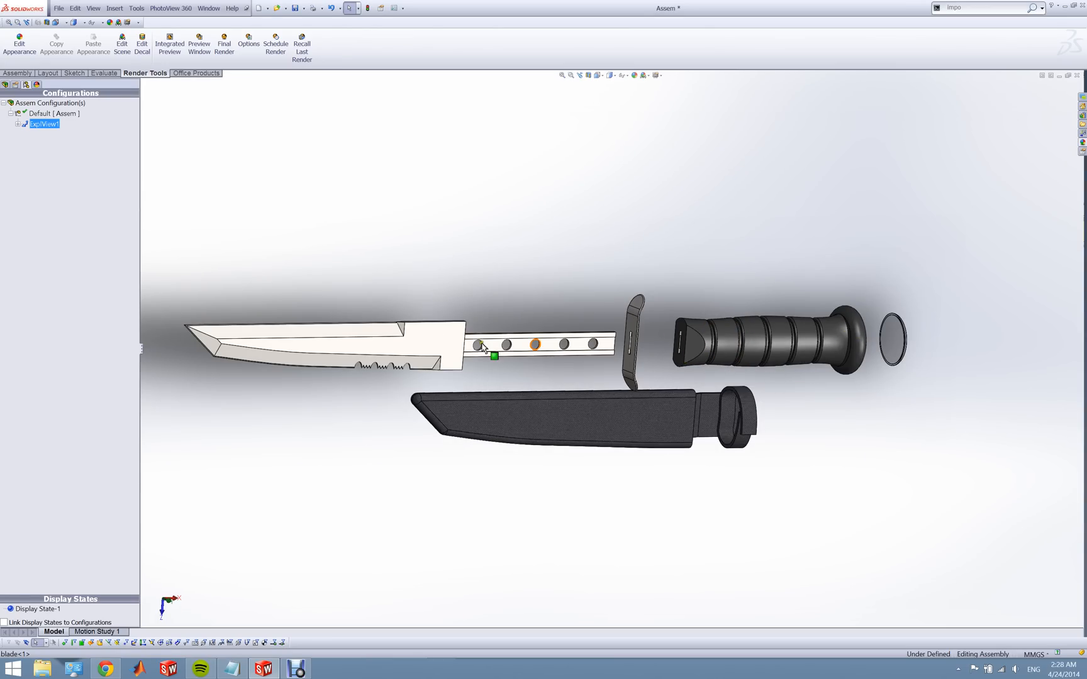
{"action": "scroll", "coordinate": [833, 349], "scroll_direction": "down", "scroll_amount": 5}
{"action": "middle_click_drag", "start_coordinate": [804, 341], "coordinate": [837, 321]}
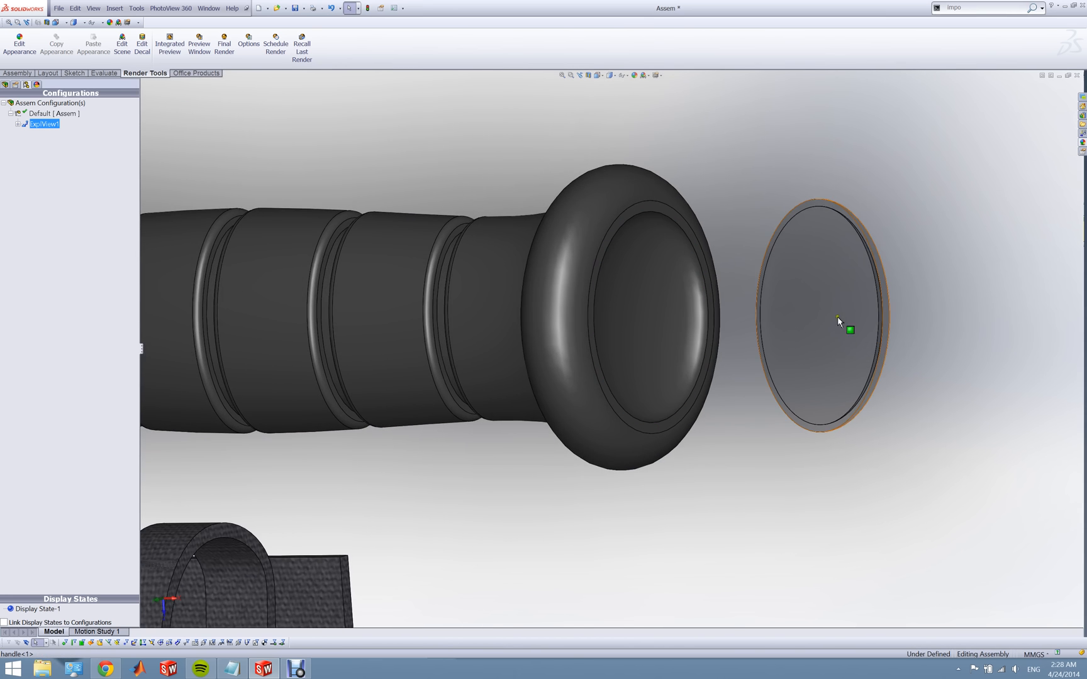
{"action": "scroll", "coordinate": [817, 320], "scroll_direction": "up", "scroll_amount": 6}
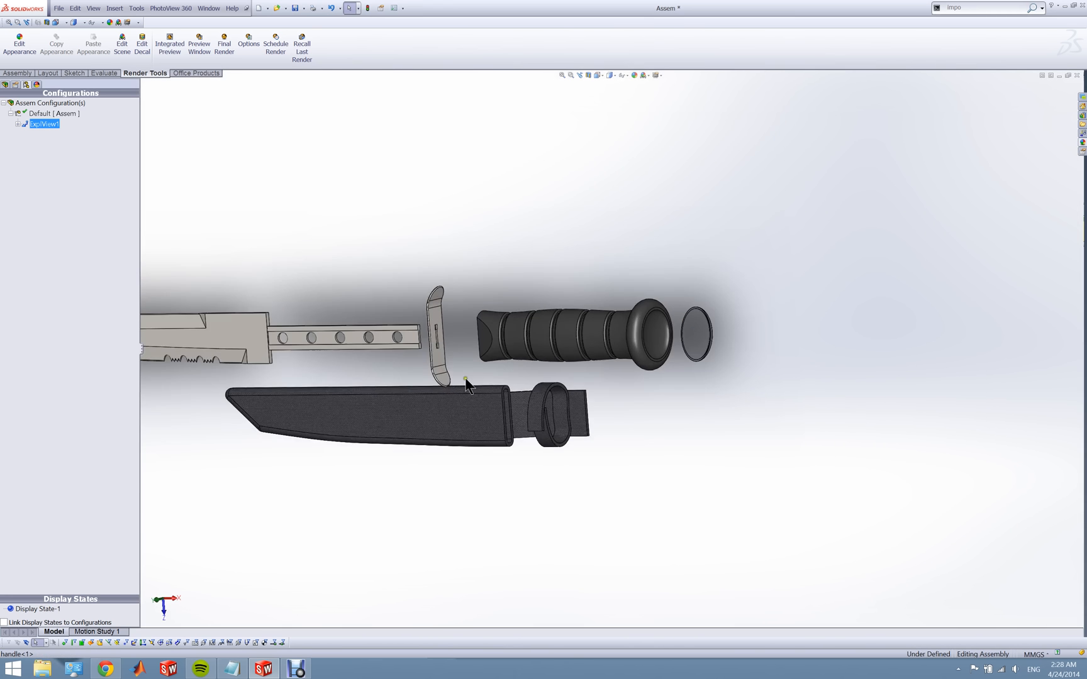
{"action": "scroll", "coordinate": [498, 436], "scroll_direction": "down", "scroll_amount": 3}
{"action": "middle_click_drag", "start_coordinate": [498, 437], "coordinate": [546, 409]}
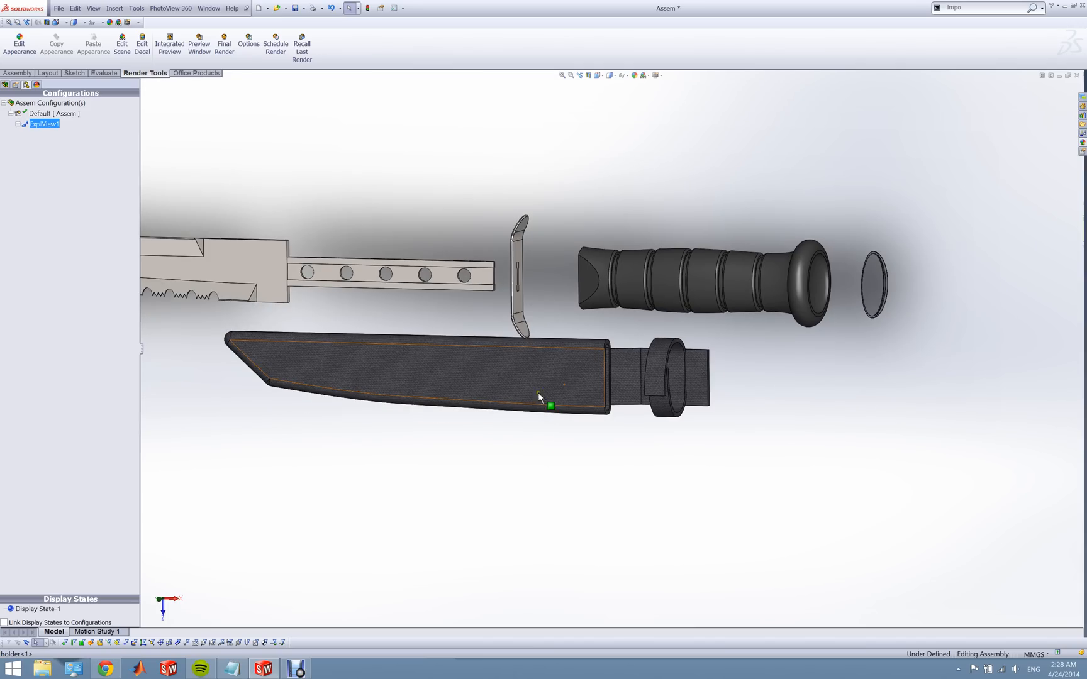
- Collapse the exploded view of the knife assembly and show its feature tree
{"action": "right_click", "coordinate": [37, 121]}
{"action": "left_click", "coordinate": [56, 129]}
{"action": "left_click", "coordinate": [101, 124]}
{"action": "left_click", "coordinate": [6, 87]}
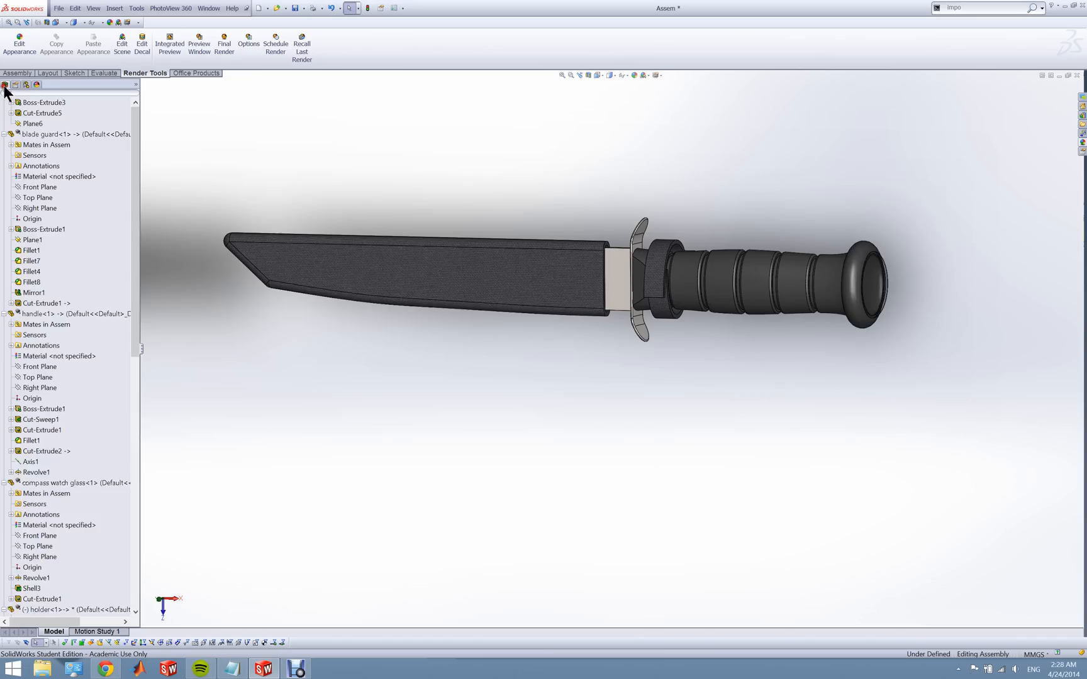
- Unsuppress the assembly-level Cut-Extrude1 to inspect the sectioned knife and sheath, and suppress the cut again
{"action": "scroll", "coordinate": [40, 475], "scroll_direction": "down", "scroll_amount": 8}
{"action": "right_click", "coordinate": [24, 610]}
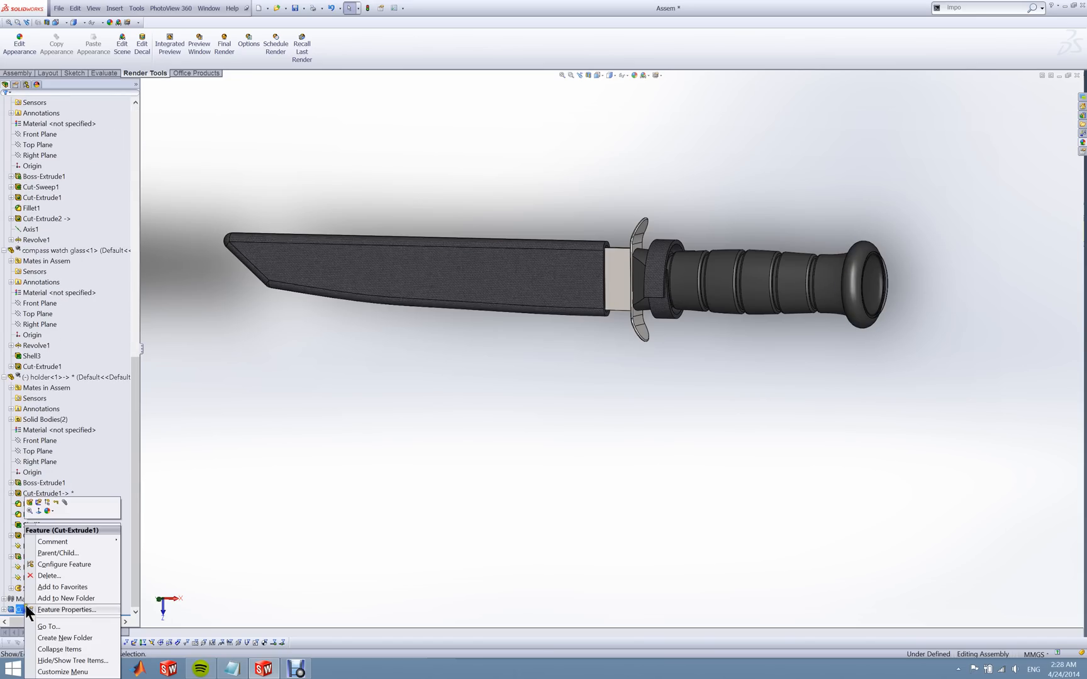
{"action": "left_click", "coordinate": [44, 501]}
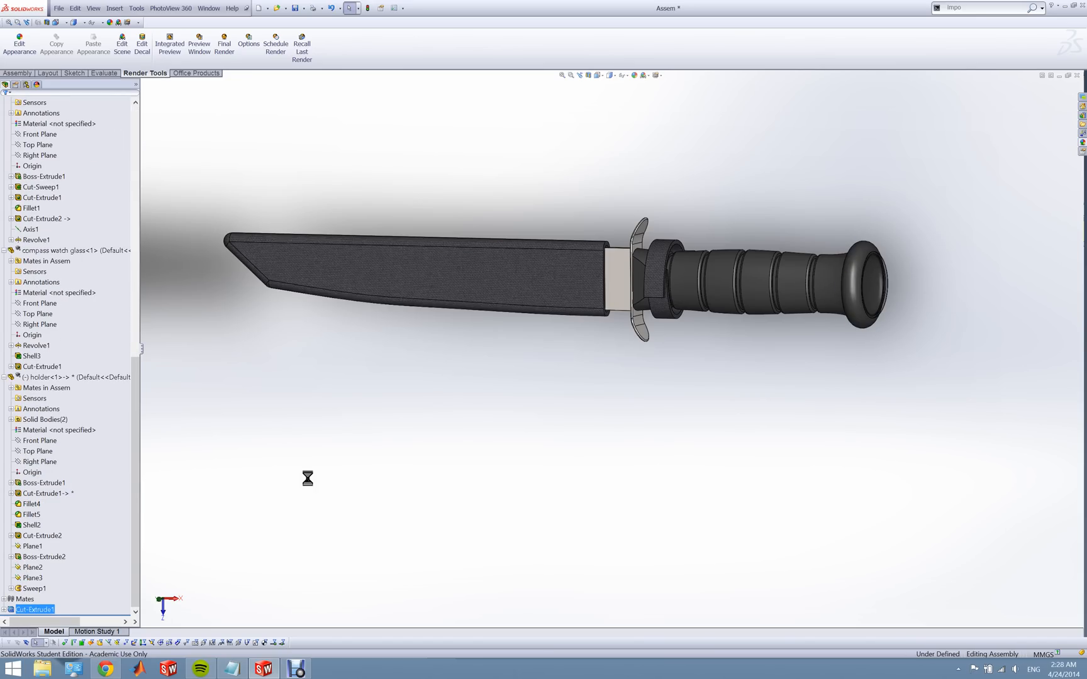
{"action": "scroll", "coordinate": [617, 294], "scroll_direction": "down", "scroll_amount": 3}
{"action": "middle_click_drag", "start_coordinate": [616, 293], "coordinate": [565, 304]}
{"action": "scroll", "coordinate": [564, 304], "scroll_direction": "up", "scroll_amount": 4}
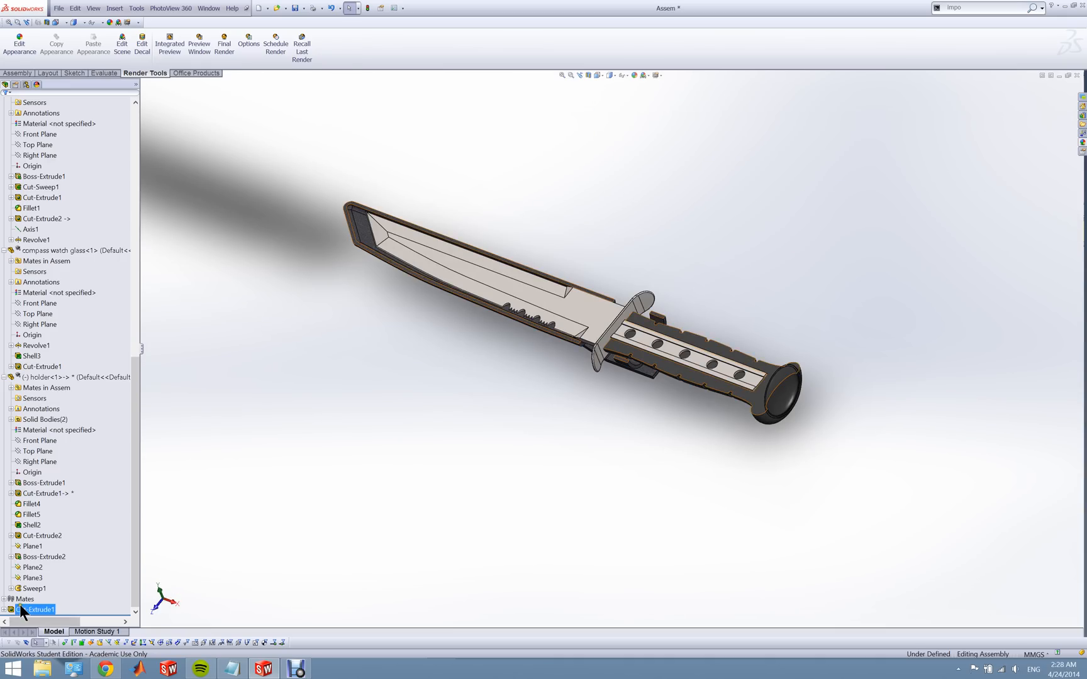
{"action": "right_click", "coordinate": [28, 610]}
{"action": "left_click", "coordinate": [43, 501]}
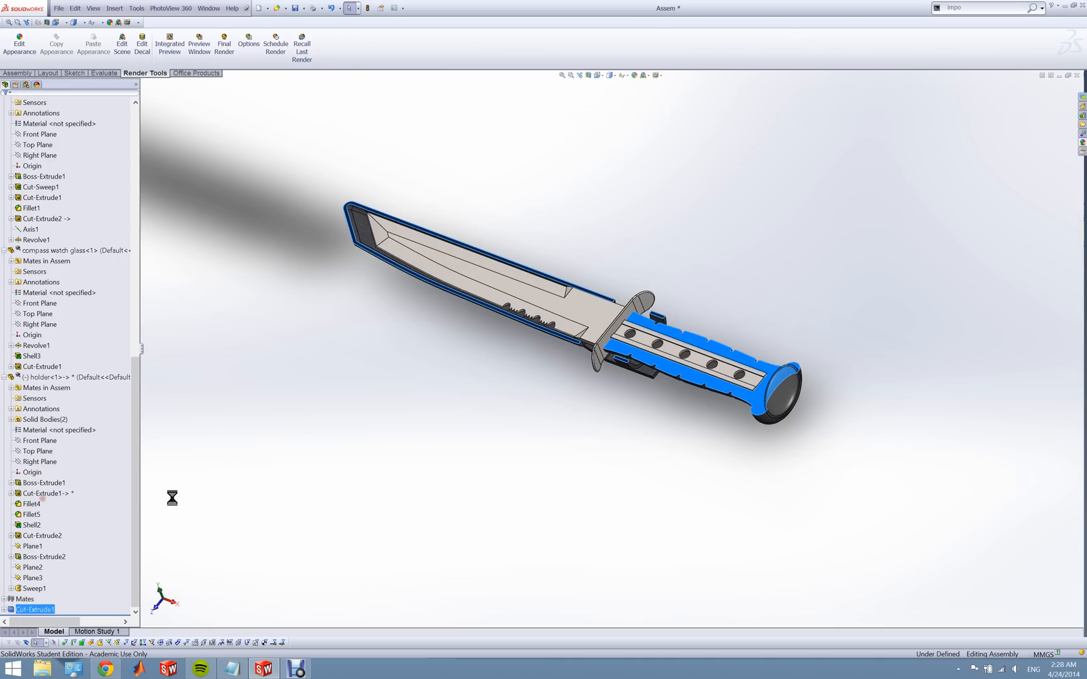
- Open the blade part from the knife folder
{"action": "left_click", "coordinate": [278, 7]}
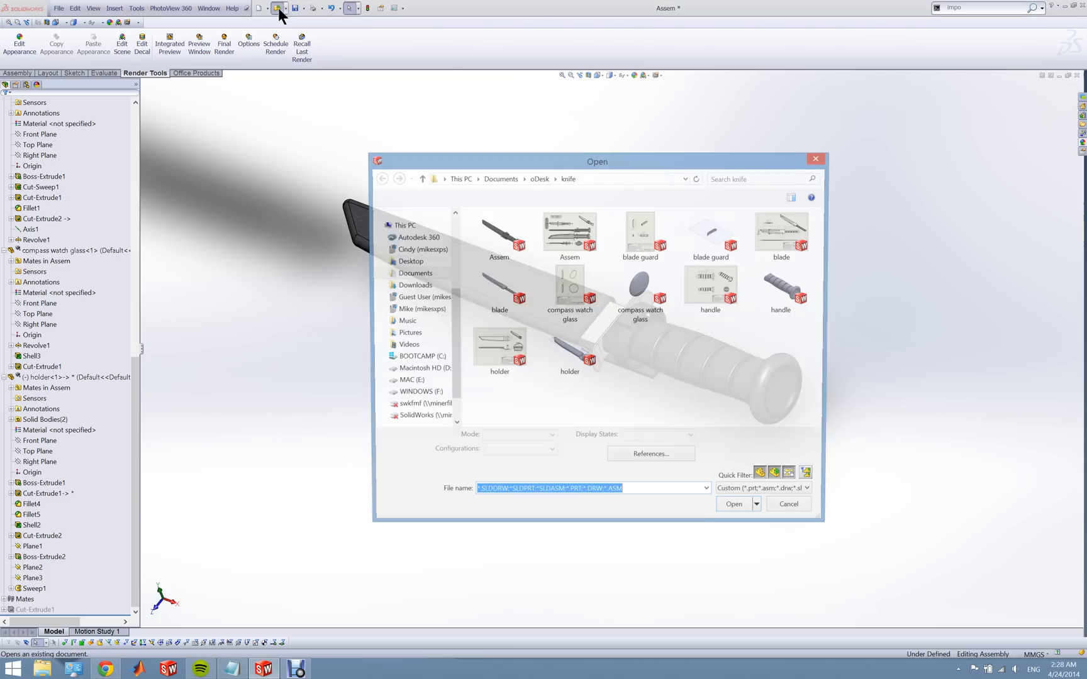
{"action": "left_click", "coordinate": [509, 301]}
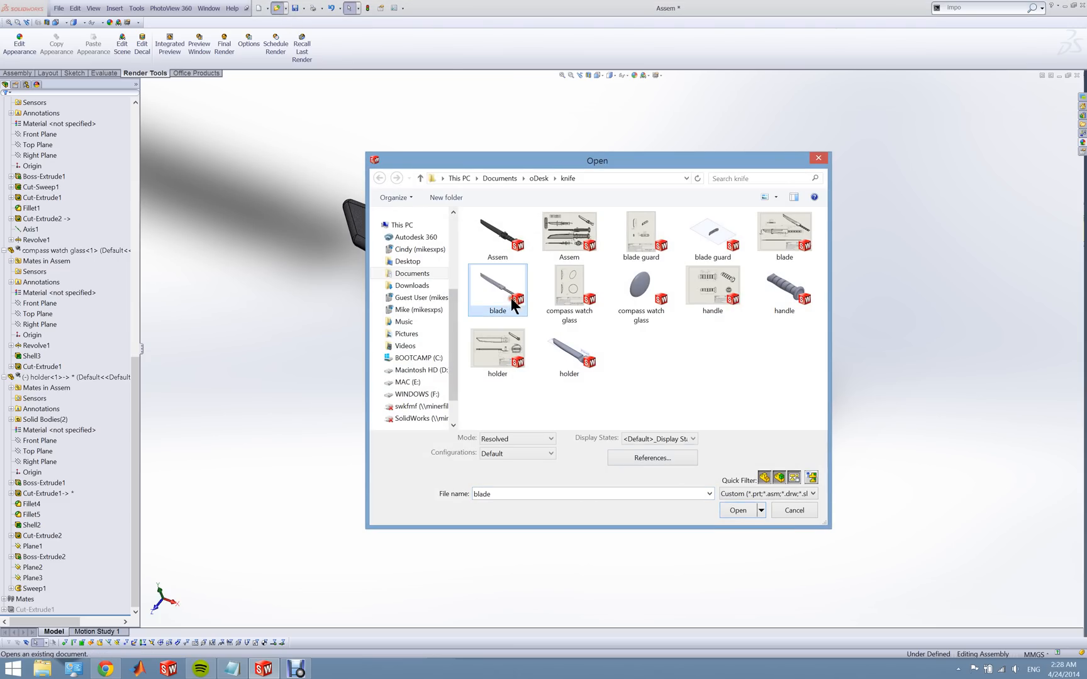
{"action": "left_click", "coordinate": [730, 510]}
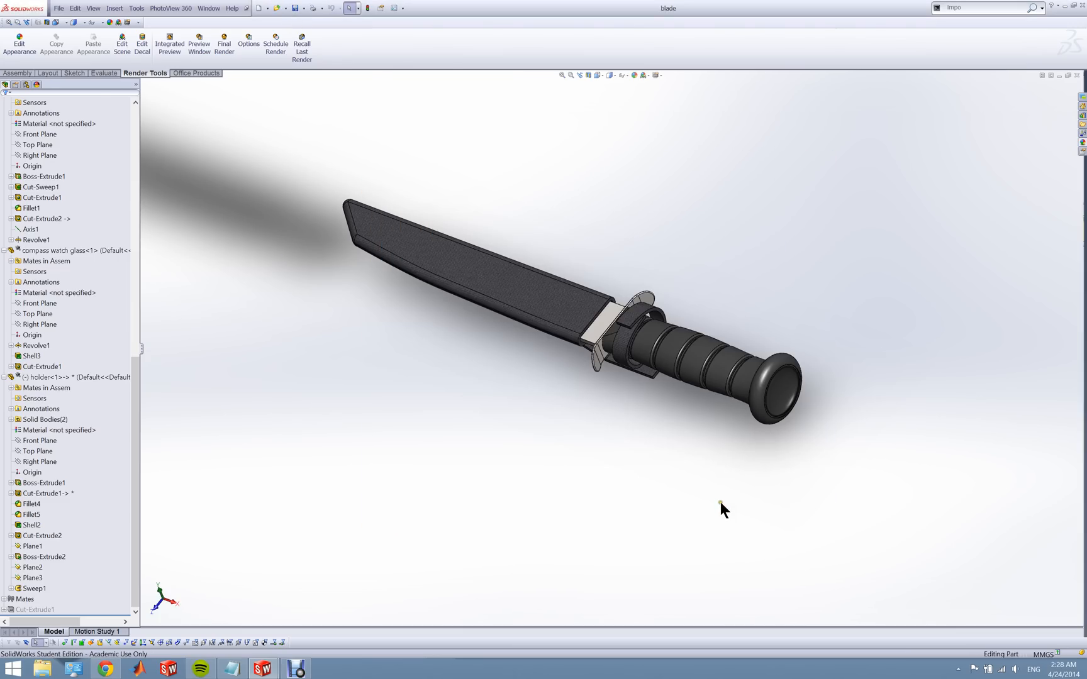
- Examine the blade part's tip bevels and edges up close, and its overall shape with the serrations and tang
{"action": "middle_click_drag", "start_coordinate": [545, 360], "coordinate": [648, 398]}
{"action": "scroll", "coordinate": [262, 313], "scroll_direction": "down", "scroll_amount": 2}
{"action": "scroll", "coordinate": [261, 313], "scroll_direction": "down", "scroll_amount": 7}
{"action": "mouse_move", "coordinate": [402, 314]}
{"action": "middle_mouse_down"}
{"action": "mouse_move", "coordinate": [417, 311]}
{"action": "mouse_move", "coordinate": [431, 280]}
{"action": "mouse_move", "coordinate": [471, 301]}
{"action": "mouse_move", "coordinate": [450, 363]}
{"action": "mouse_move", "coordinate": [386, 311]}
{"action": "middle_mouse_up"}
{"action": "scroll", "coordinate": [512, 337], "scroll_direction": "up", "scroll_amount": 6}
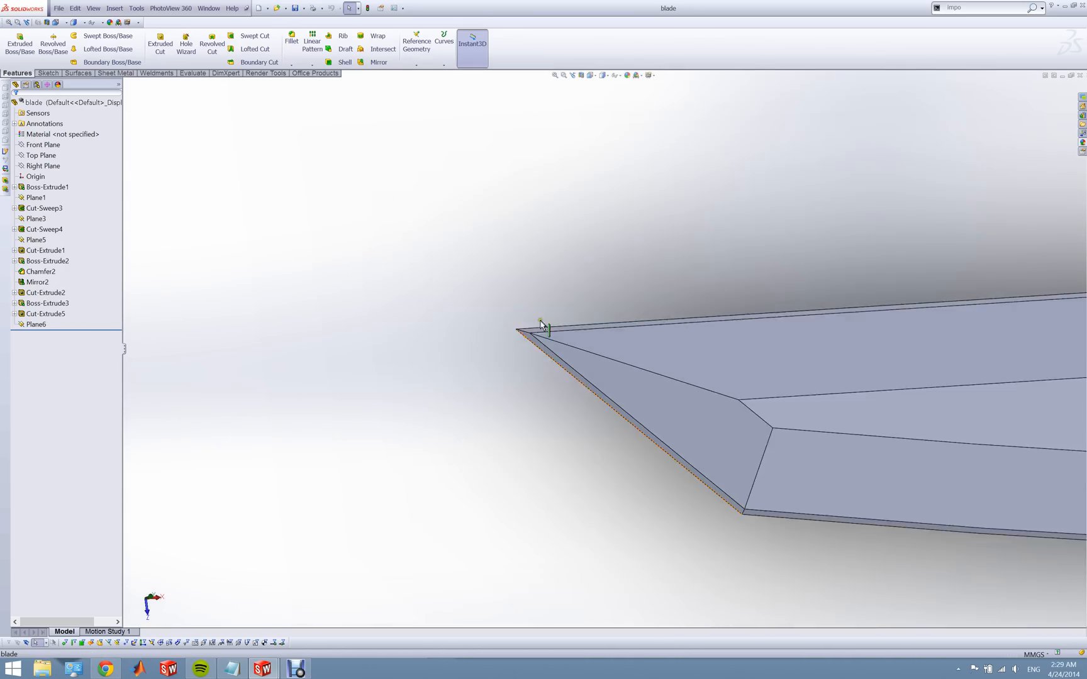
{"action": "scroll", "coordinate": [691, 384], "scroll_direction": "up", "scroll_amount": 2}
{"action": "scroll", "coordinate": [803, 365], "scroll_direction": "down", "scroll_amount": 1}
{"action": "scroll", "coordinate": [805, 365], "scroll_direction": "up", "scroll_amount": 3}
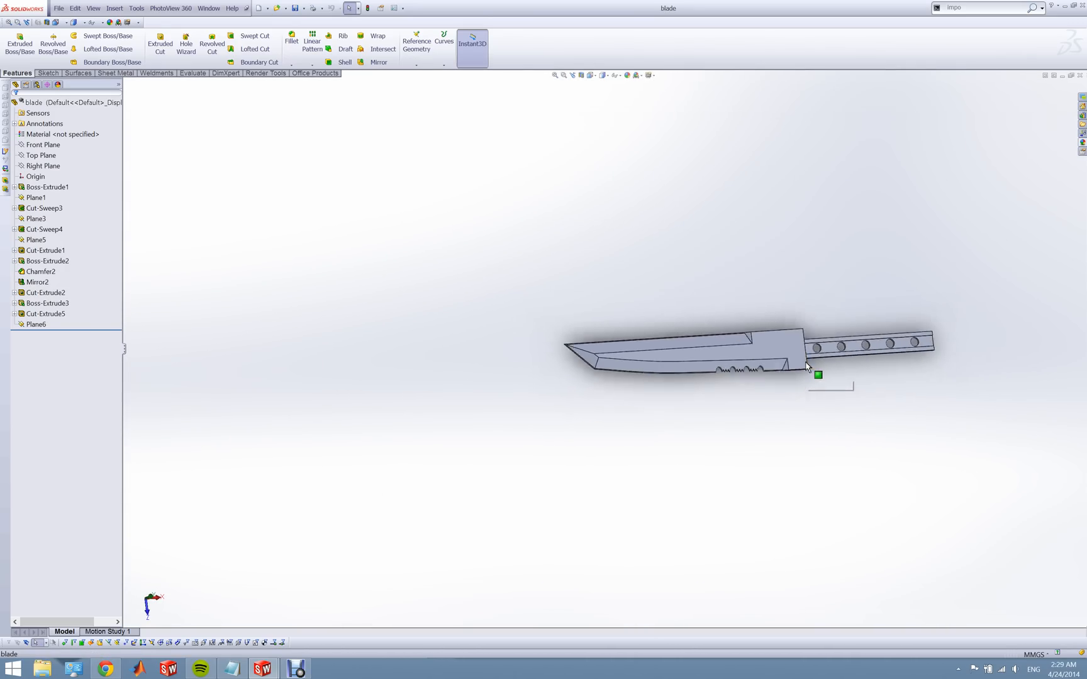
{"action": "scroll", "coordinate": [808, 365], "scroll_direction": "down", "scroll_amount": 2}
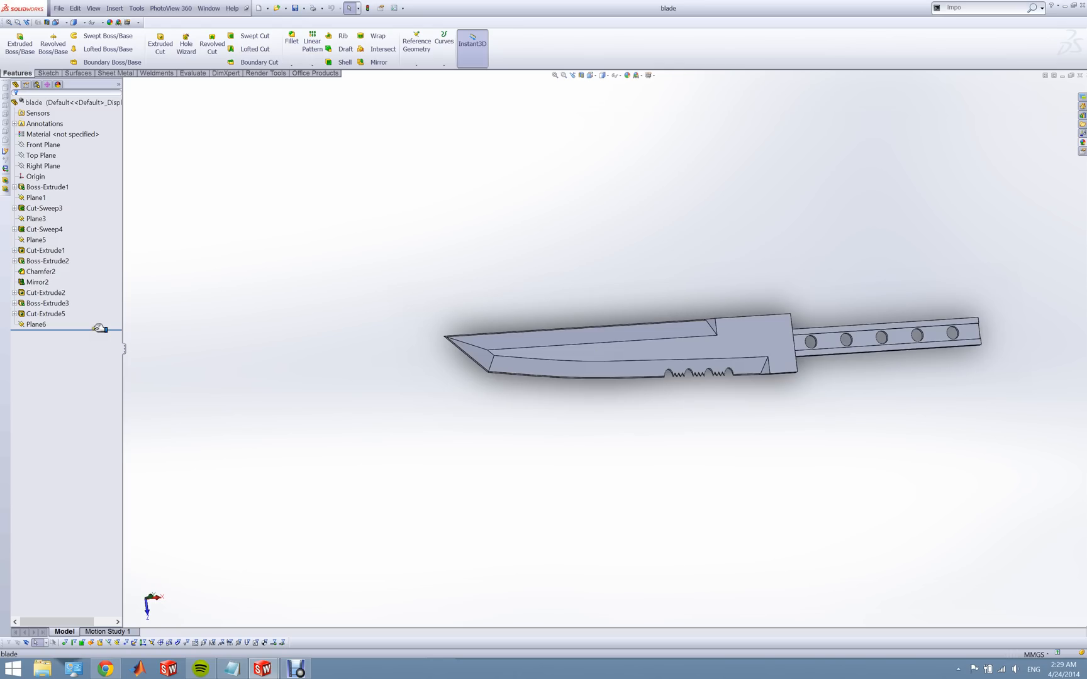
- Roll the blade's feature history back to just after Boss-Extrude1 and view the plain blade body
{"action": "left_click_drag", "start_coordinate": [100, 328], "coordinate": [95, 192]}
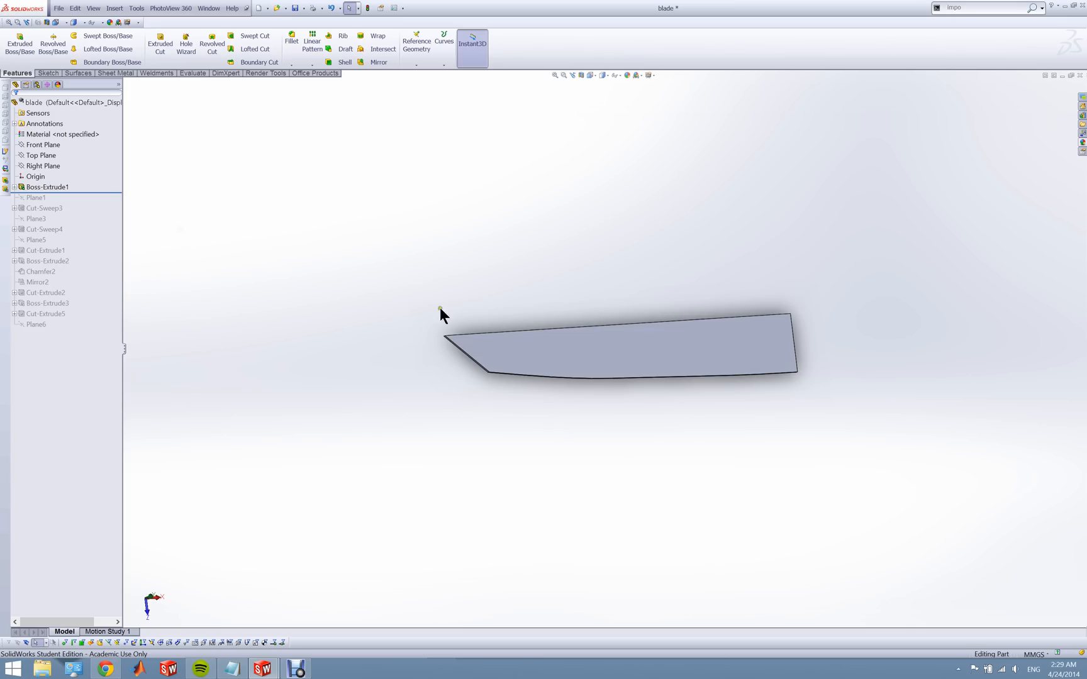
{"action": "scroll", "coordinate": [566, 361], "scroll_direction": "up", "scroll_amount": 2}
{"action": "scroll", "coordinate": [643, 345], "scroll_direction": "down", "scroll_amount": 4}
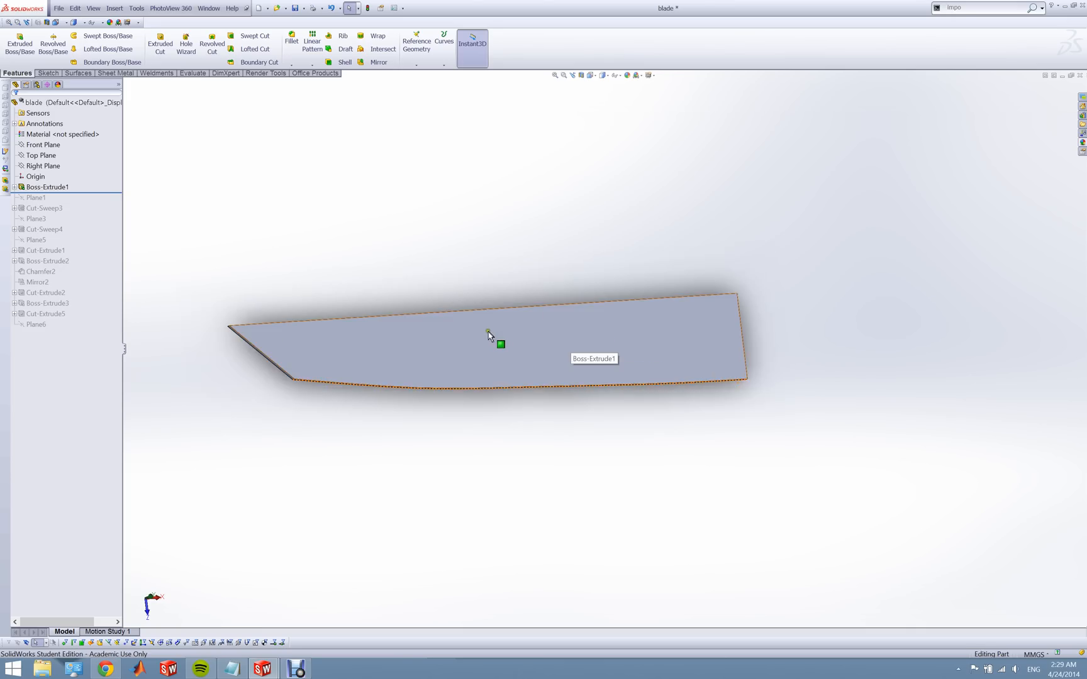
{"action": "scroll", "coordinate": [488, 333], "scroll_direction": "down", "scroll_amount": 3}
{"action": "scroll", "coordinate": [267, 285], "scroll_direction": "up", "scroll_amount": 2}
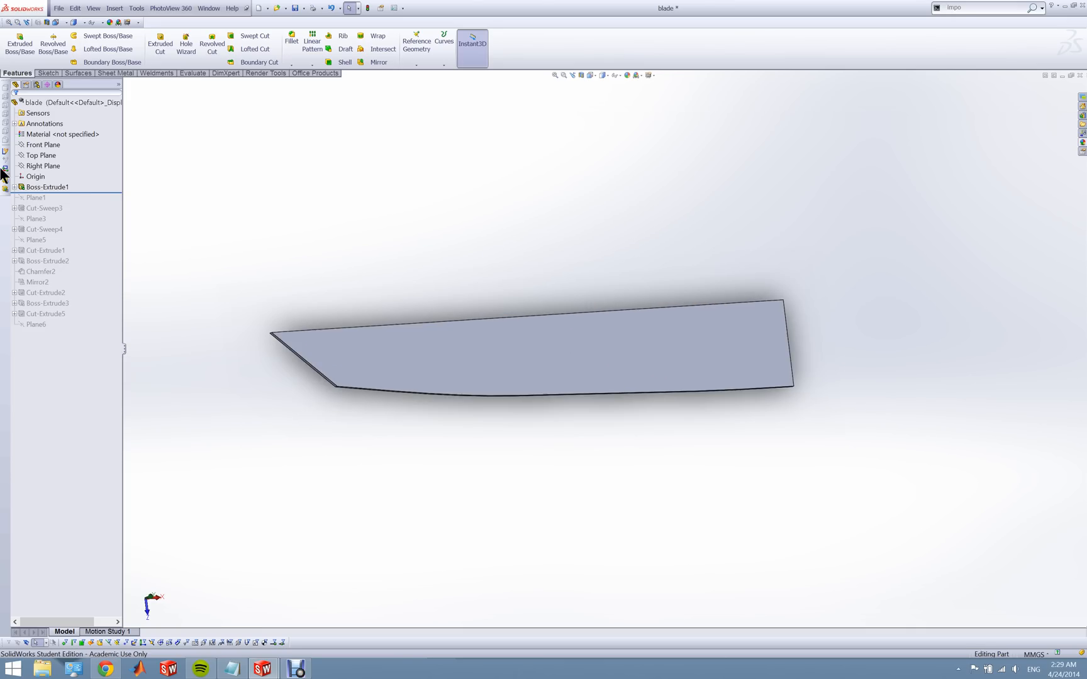
- Open the sketch of Boss-Extrude1 for editing and orient it to show the dimensioned blade profile
{"action": "right_click", "coordinate": [61, 184]}
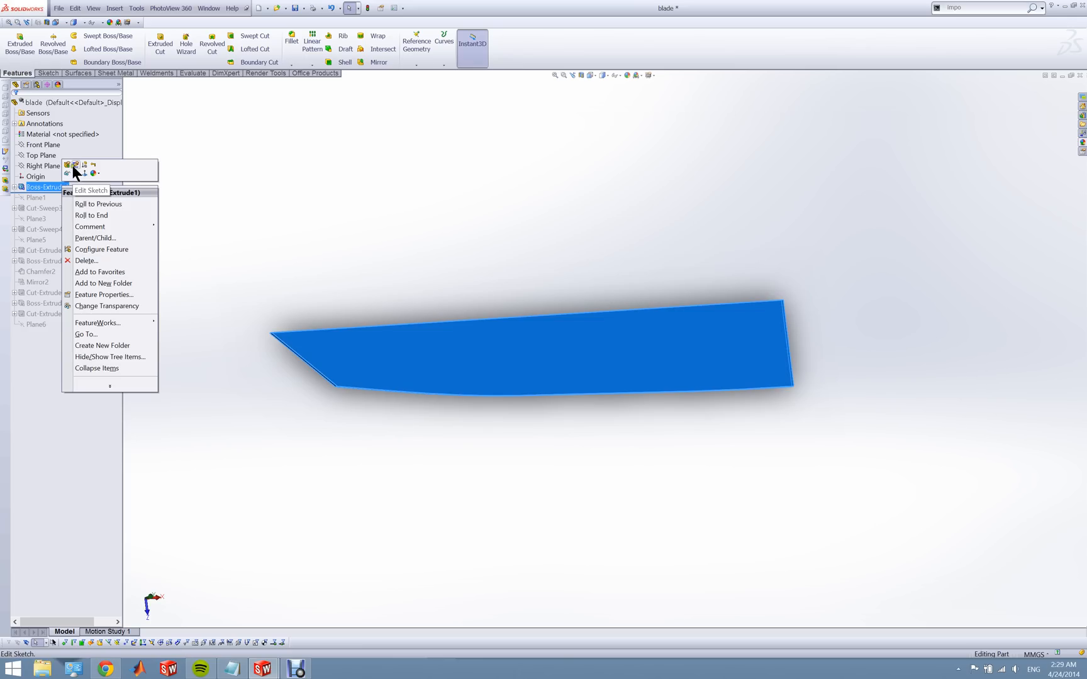
{"action": "left_click", "coordinate": [74, 164]}
{"action": "key", "text": "XF86AudioLowerVolume"}
{"action": "mouse_move", "coordinate": [511, 312]}
{"action": "middle_mouse_down"}
{"action": "mouse_move", "coordinate": [439, 430]}
{"action": "mouse_move", "coordinate": [449, 483]}
{"action": "mouse_move", "coordinate": [468, 383]}
{"action": "middle_mouse_up"}
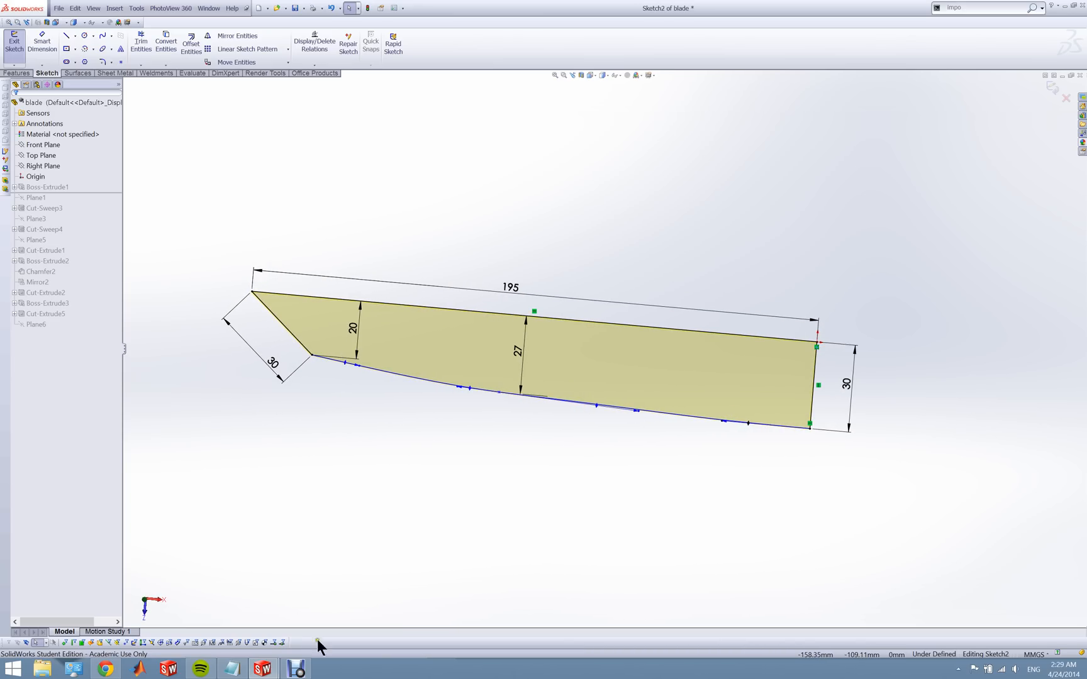
- Switch to Chrome to compare the profile dimensions with the hand sketch in photo 1.JPG, and return to SolidWorks
{"action": "left_click", "coordinate": [106, 670]}
{"action": "left_click", "coordinate": [443, 322]}
{"action": "left_click", "coordinate": [443, 322]}
{"action": "left_click", "coordinate": [444, 322]}
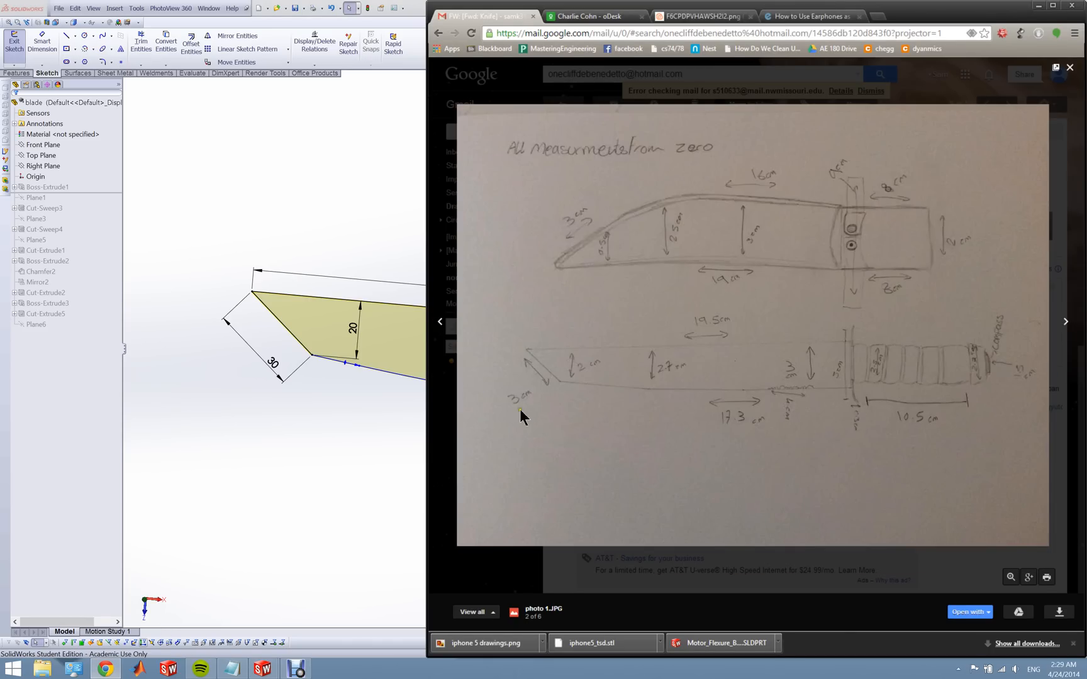
{"action": "left_click", "coordinate": [280, 475]}
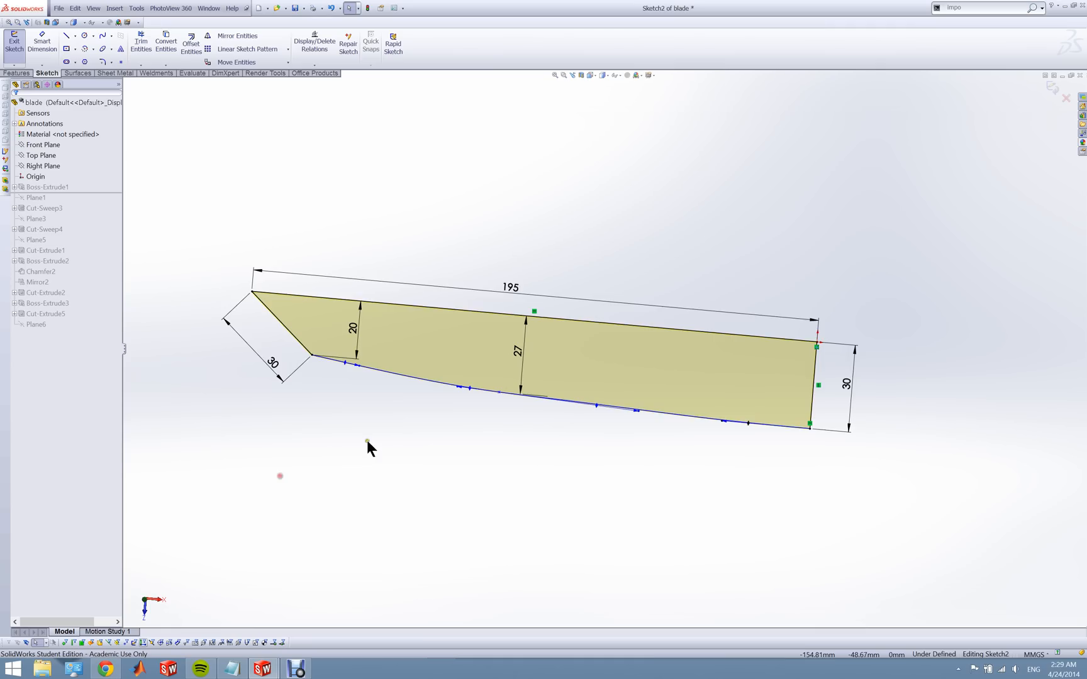
- Review the profile's dimensions and the lower-edge spline, and exit the blade sketch
{"action": "scroll", "coordinate": [503, 421], "scroll_direction": "down", "scroll_amount": 2}
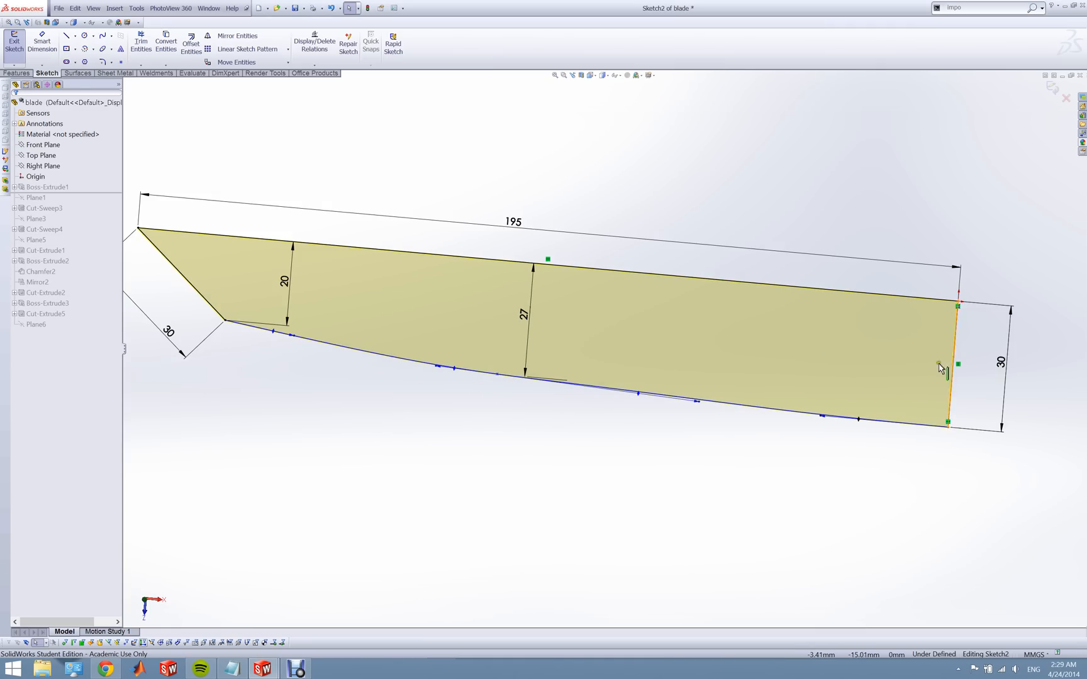
{"action": "key", "text": "f"}
{"action": "left_click", "coordinate": [383, 346]}
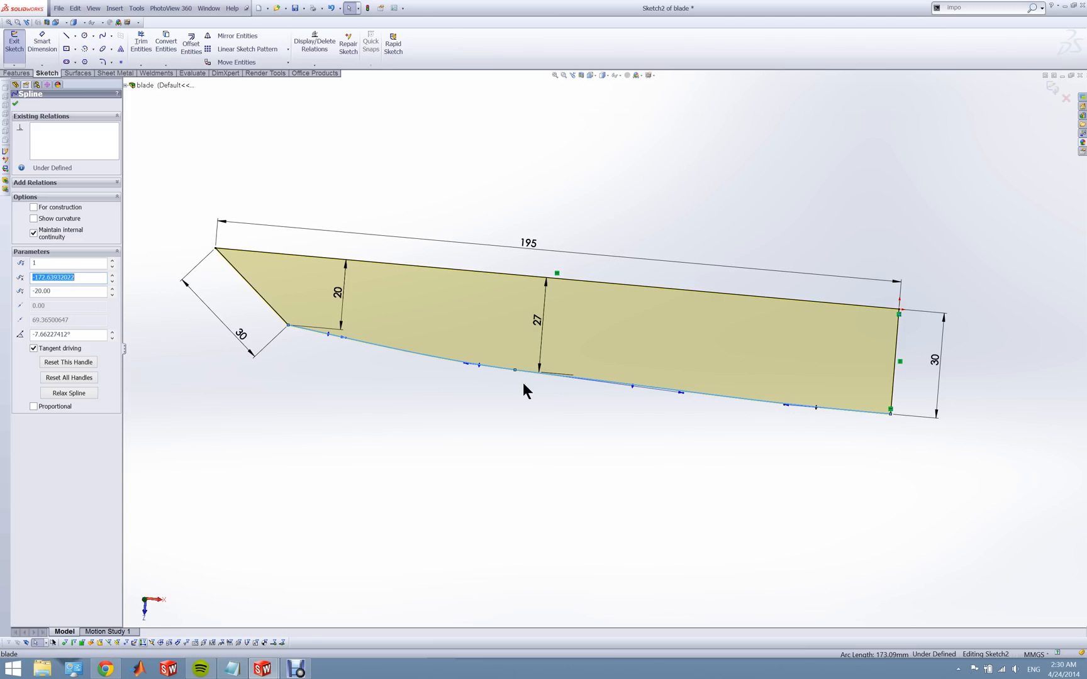
{"action": "left_click", "coordinate": [12, 52]}
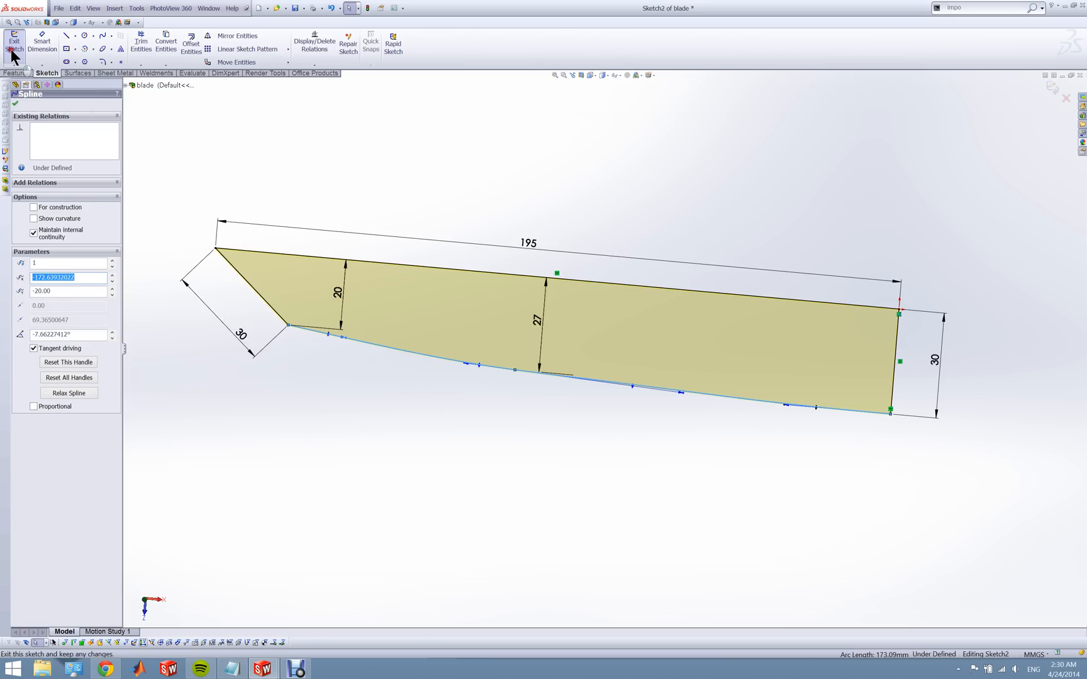
- Open the definition of Boss-Extrude1, review its extrusion settings and preview, and accept it
{"action": "right_click", "coordinate": [62, 186]}
{"action": "left_click", "coordinate": [75, 169]}
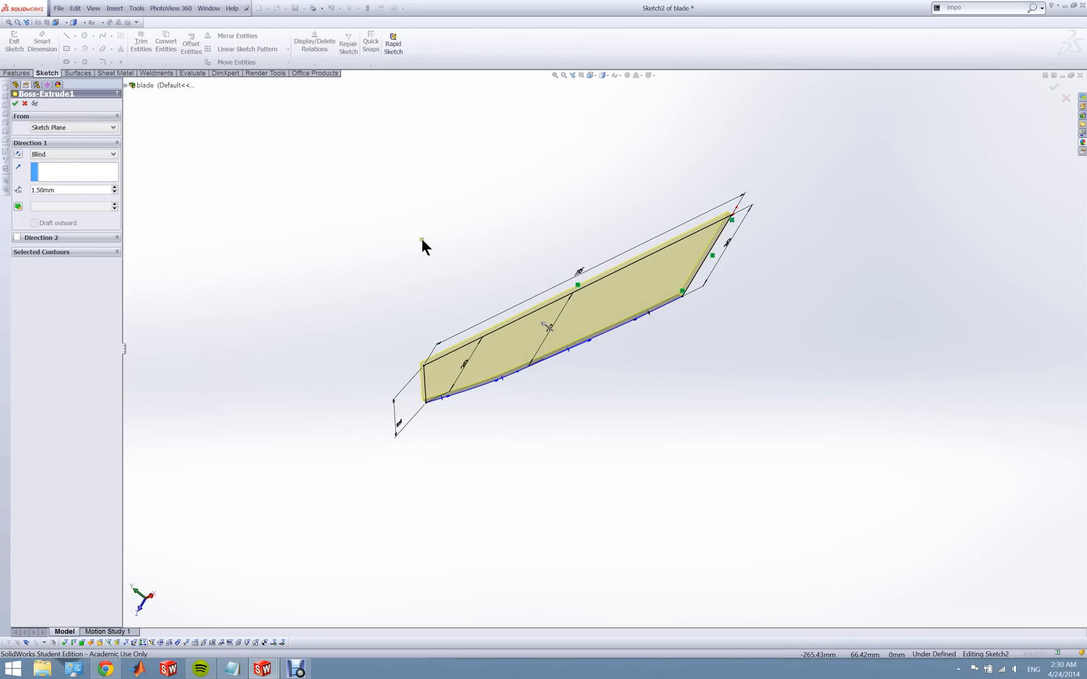
{"action": "scroll", "coordinate": [652, 303], "scroll_direction": "down", "scroll_amount": 1}
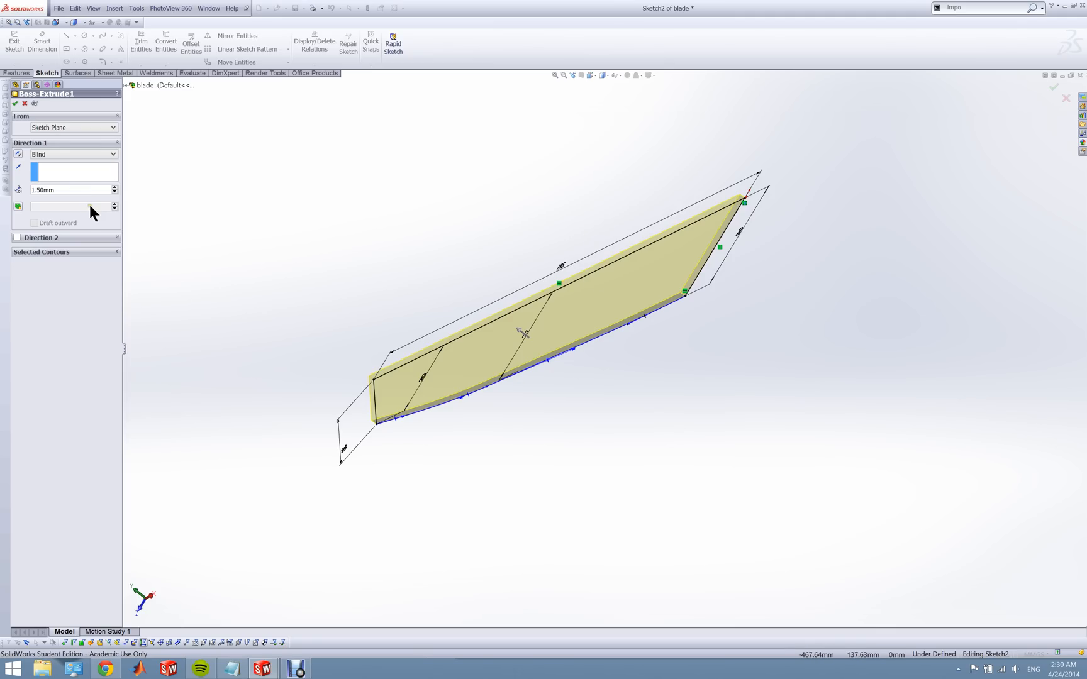
{"action": "middle_click_drag", "start_coordinate": [522, 349], "coordinate": [592, 402]}
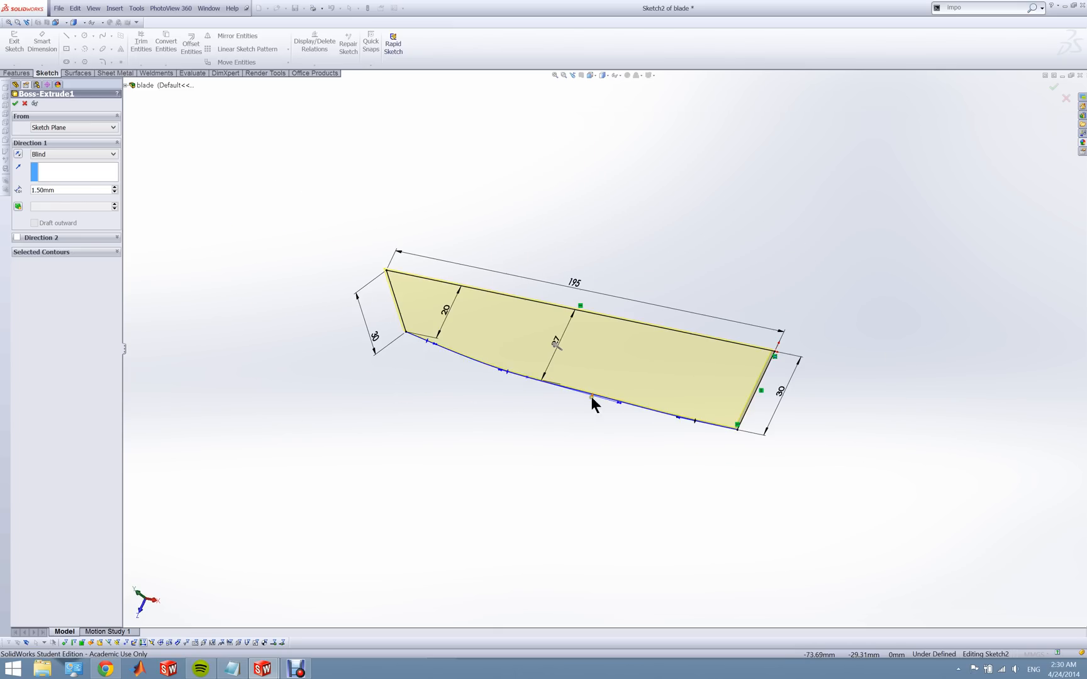
{"action": "left_click", "coordinate": [16, 104]}
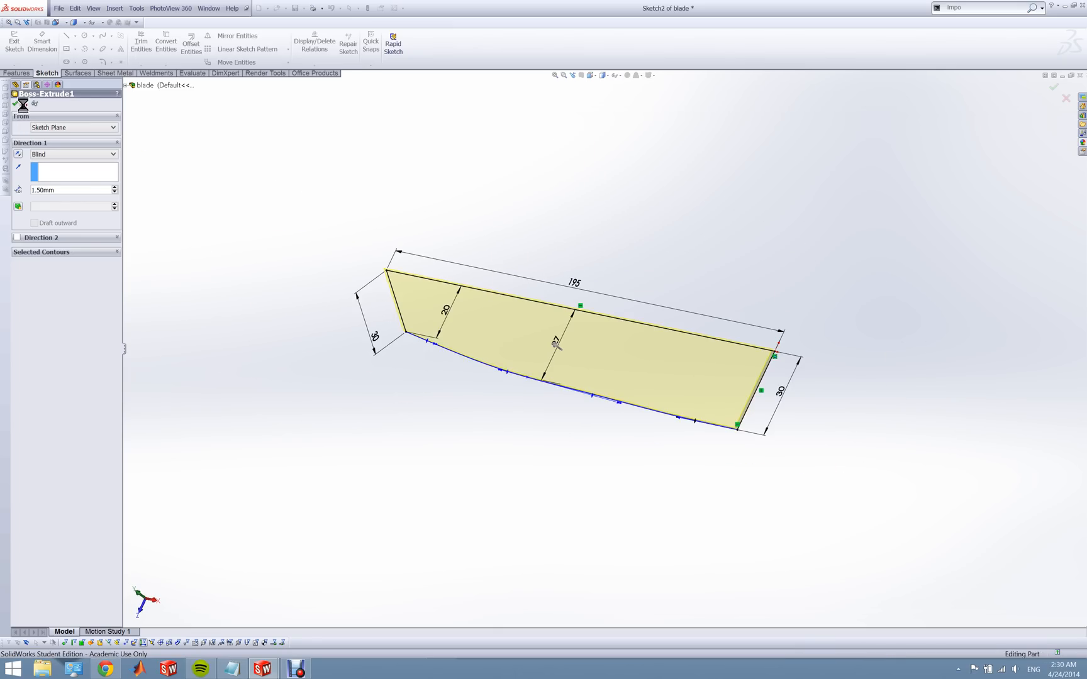
{"action": "left_click", "coordinate": [294, 274]}
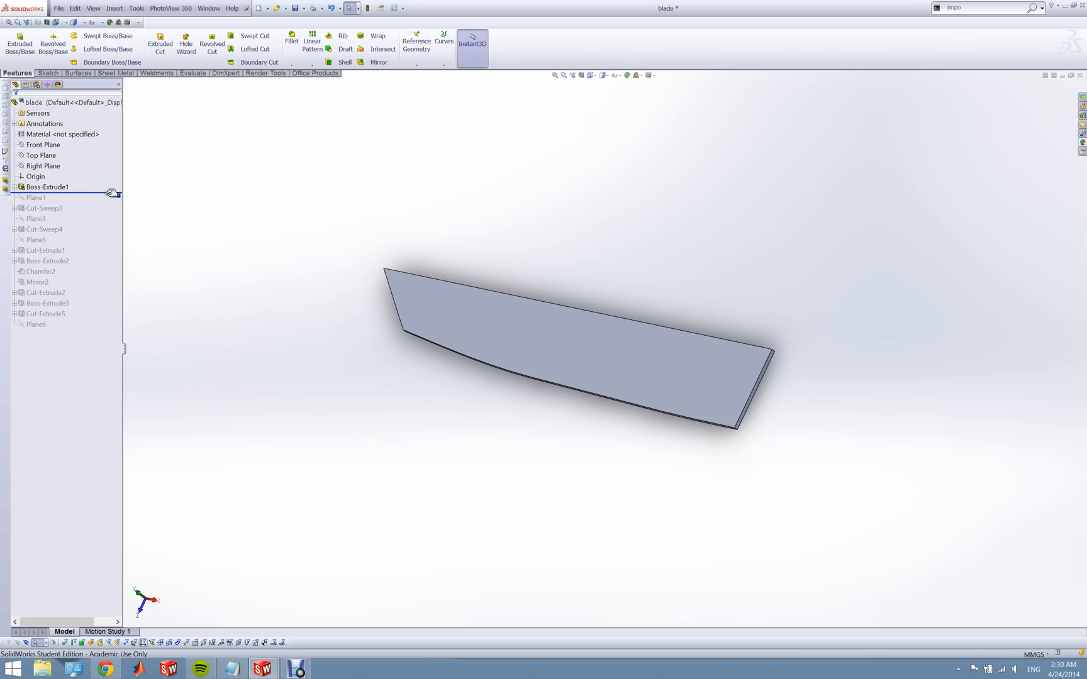
- Roll the feature history forward past Plane1, turn on plane visibility, and bring the plane at the blade tip into view
{"action": "mouse_move", "coordinate": [112, 193]}
{"action": "left_mouse_down"}
{"action": "mouse_move", "coordinate": [107, 213]}
{"action": "mouse_move", "coordinate": [109, 202]}
{"action": "left_mouse_up"}
{"action": "scroll", "coordinate": [506, 385], "scroll_direction": "down", "scroll_amount": 2}
{"action": "left_click", "coordinate": [614, 75]}
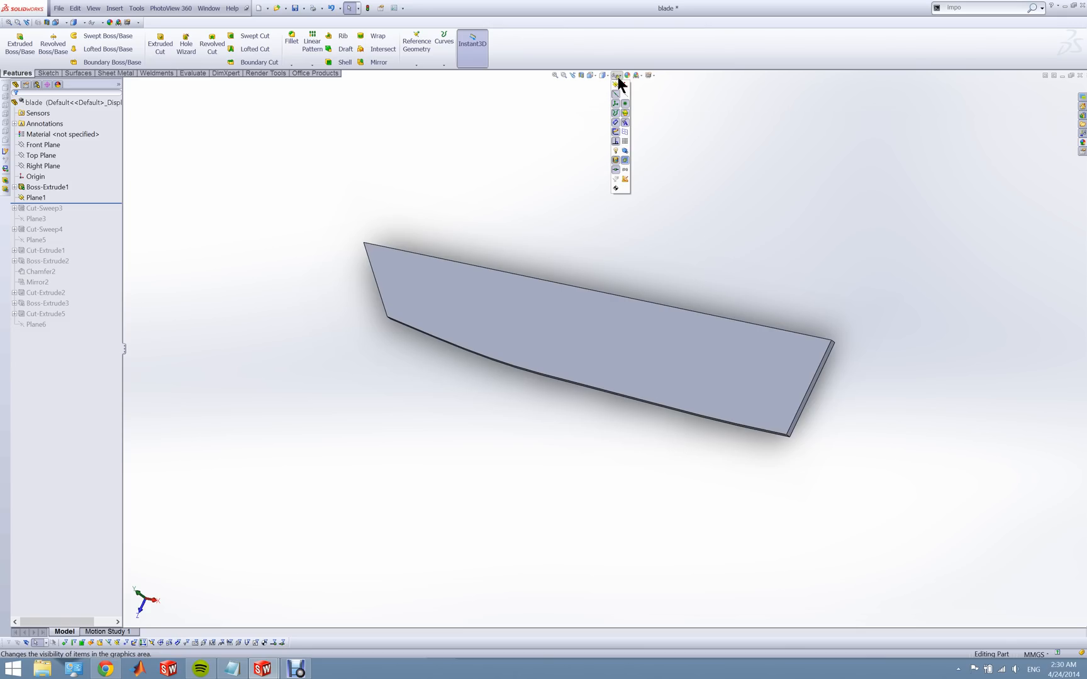
{"action": "left_click", "coordinate": [614, 89]}
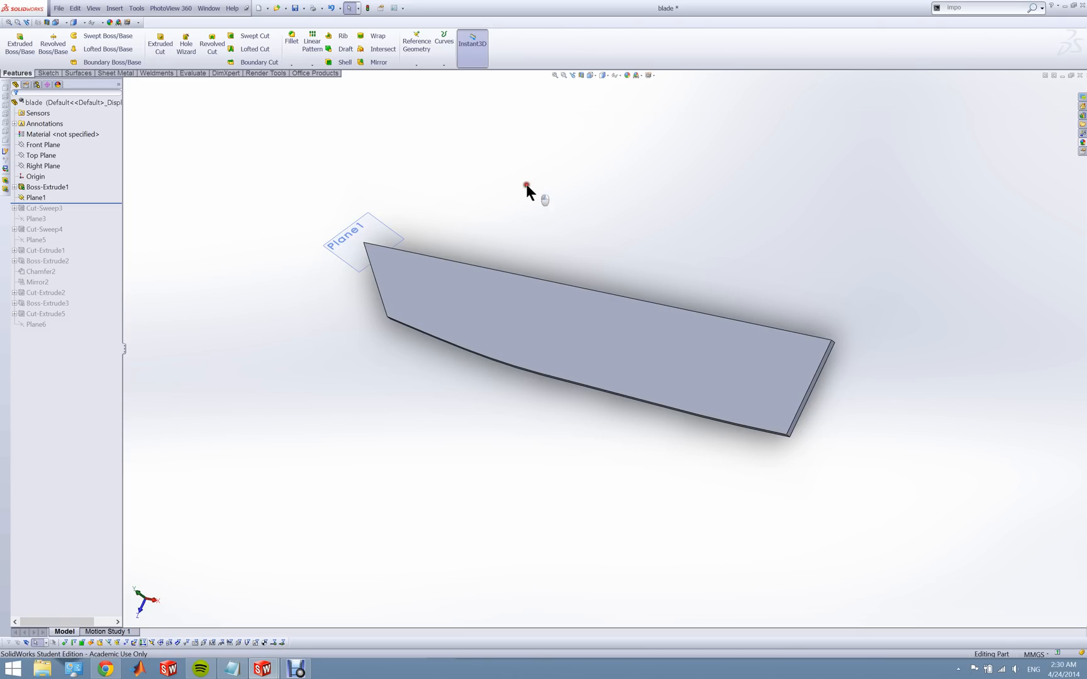
{"action": "scroll", "coordinate": [415, 249], "scroll_direction": "down", "scroll_amount": 3}
{"action": "scroll", "coordinate": [428, 264], "scroll_direction": "down", "scroll_amount": 2}
{"action": "middle_click_drag", "start_coordinate": [432, 286], "coordinate": [490, 176]}
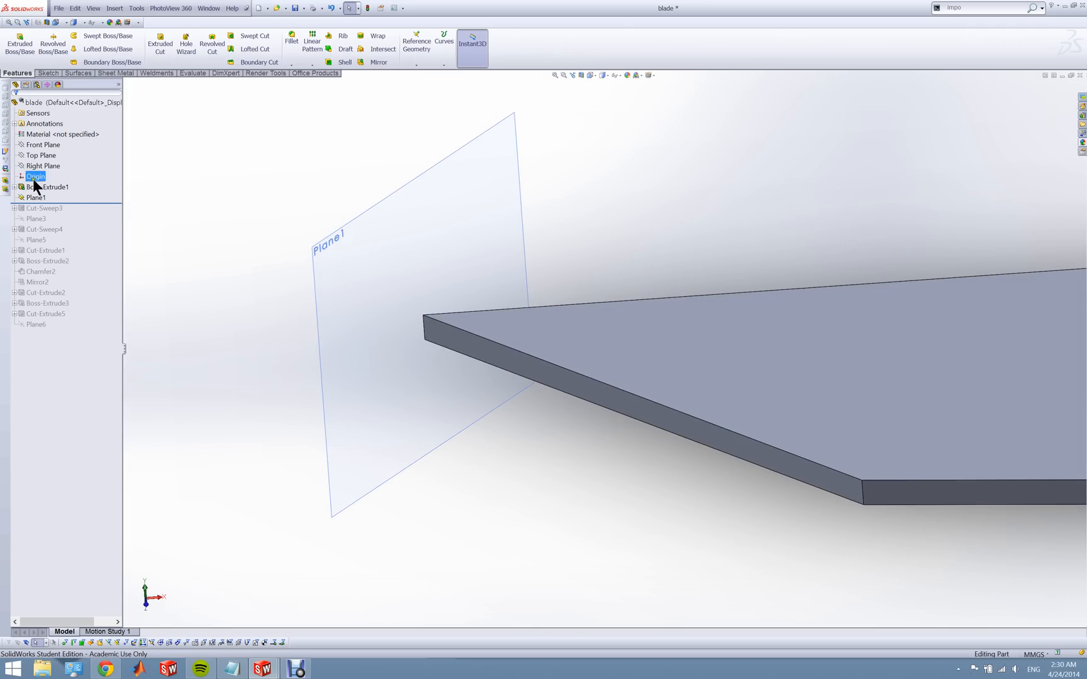
- Preview Cut-Sweep3 on the blade tip, roll back to Plane1, and examine how the plane sits against the tip
{"action": "left_click_drag", "start_coordinate": [78, 203], "coordinate": [71, 213]}
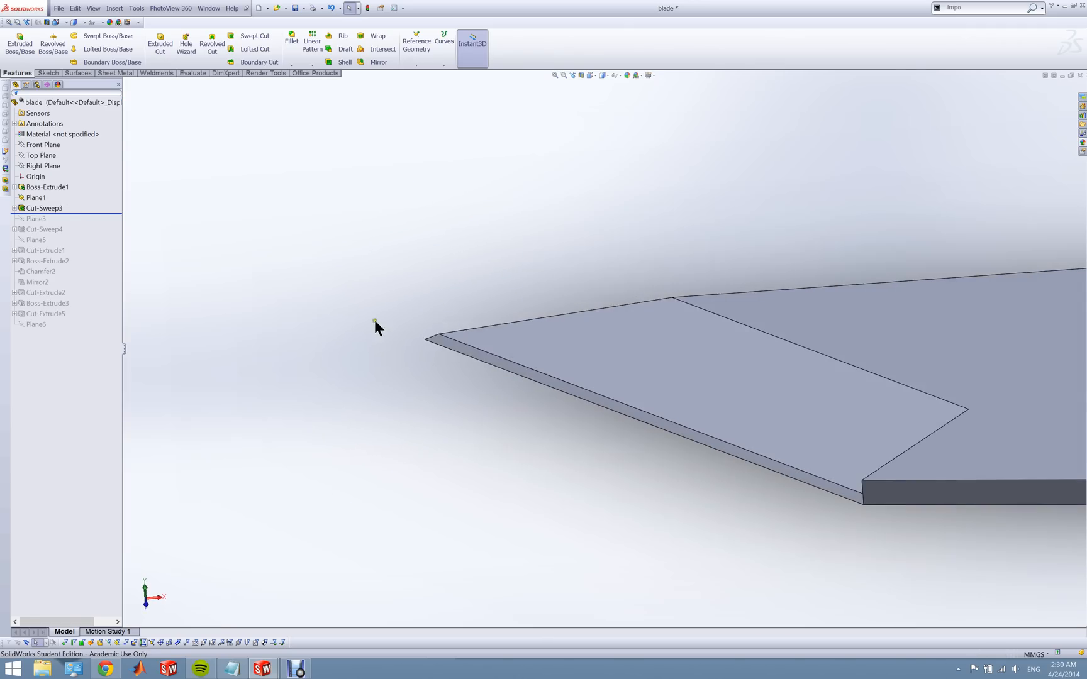
{"action": "left_click_drag", "start_coordinate": [82, 213], "coordinate": [83, 203]}
{"action": "middle_click_drag", "start_coordinate": [355, 356], "coordinate": [463, 378]}
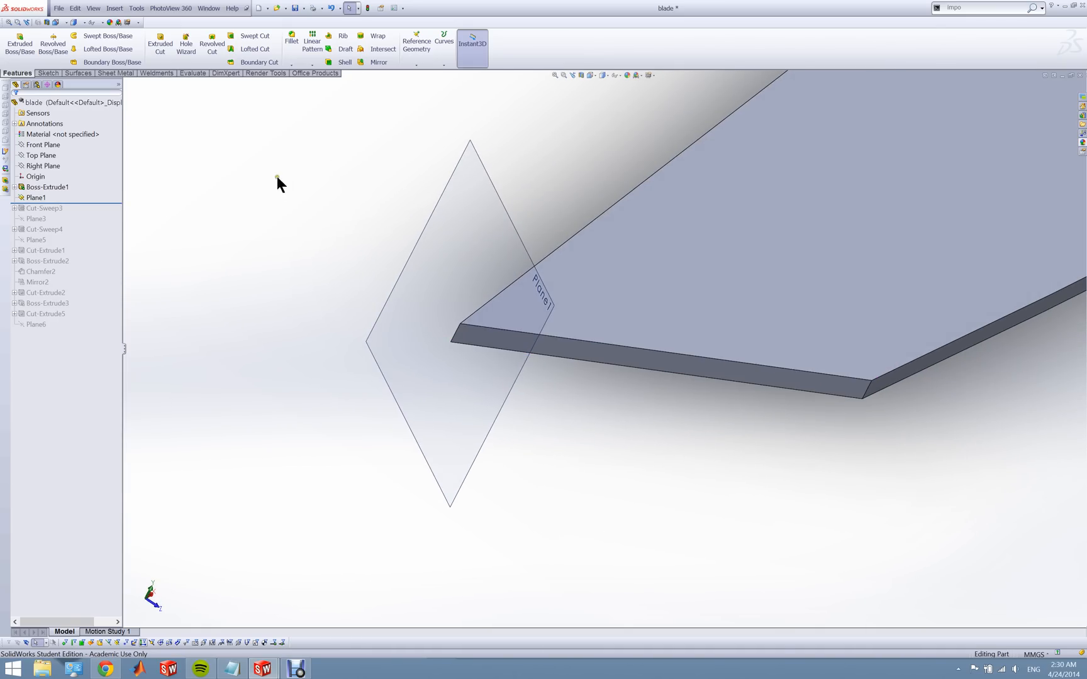
{"action": "scroll", "coordinate": [478, 361], "scroll_direction": "up", "scroll_amount": 2}
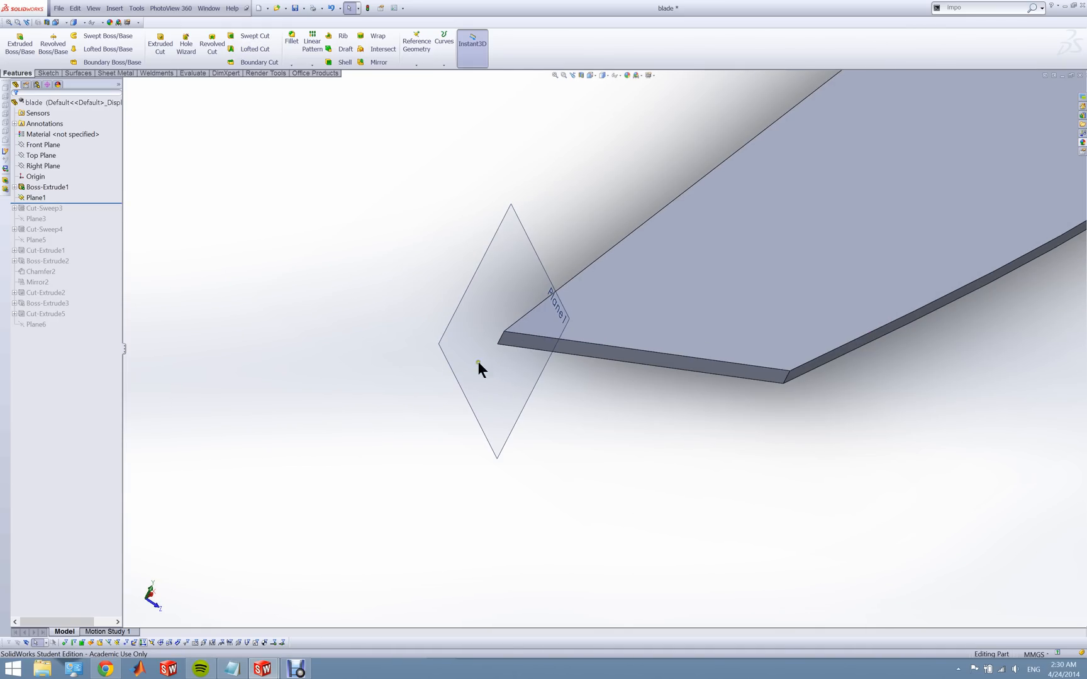
{"action": "scroll", "coordinate": [786, 353], "scroll_direction": "up", "scroll_amount": 4}
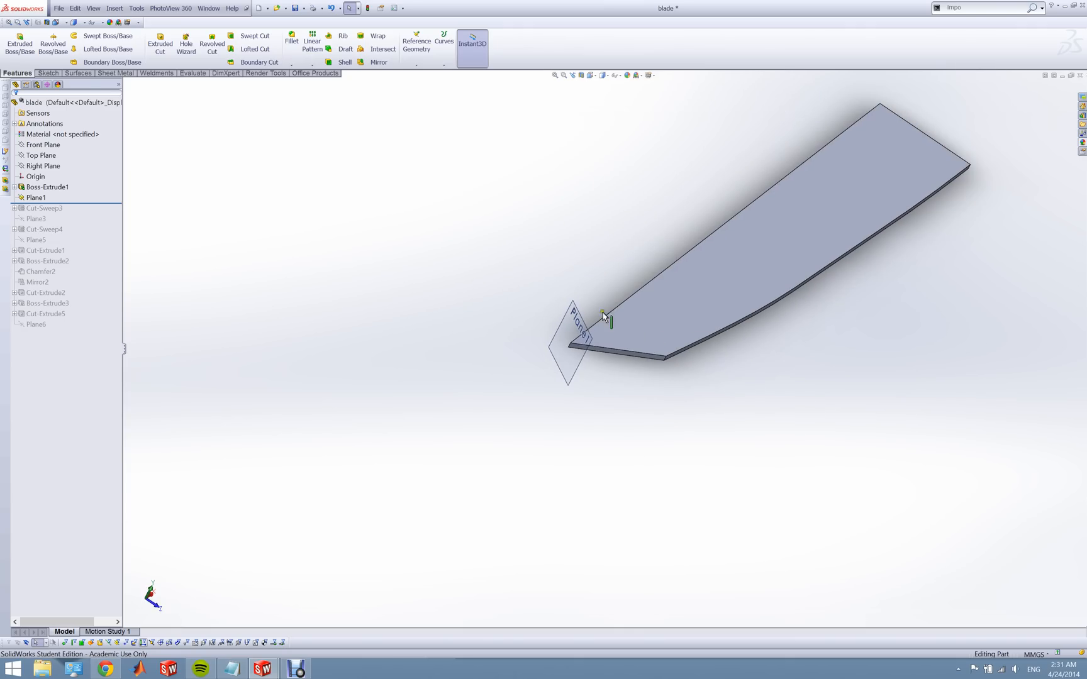
{"action": "scroll", "coordinate": [661, 351], "scroll_direction": "down", "scroll_amount": 4}
{"action": "scroll", "coordinate": [483, 308], "scroll_direction": "down", "scroll_amount": 3}
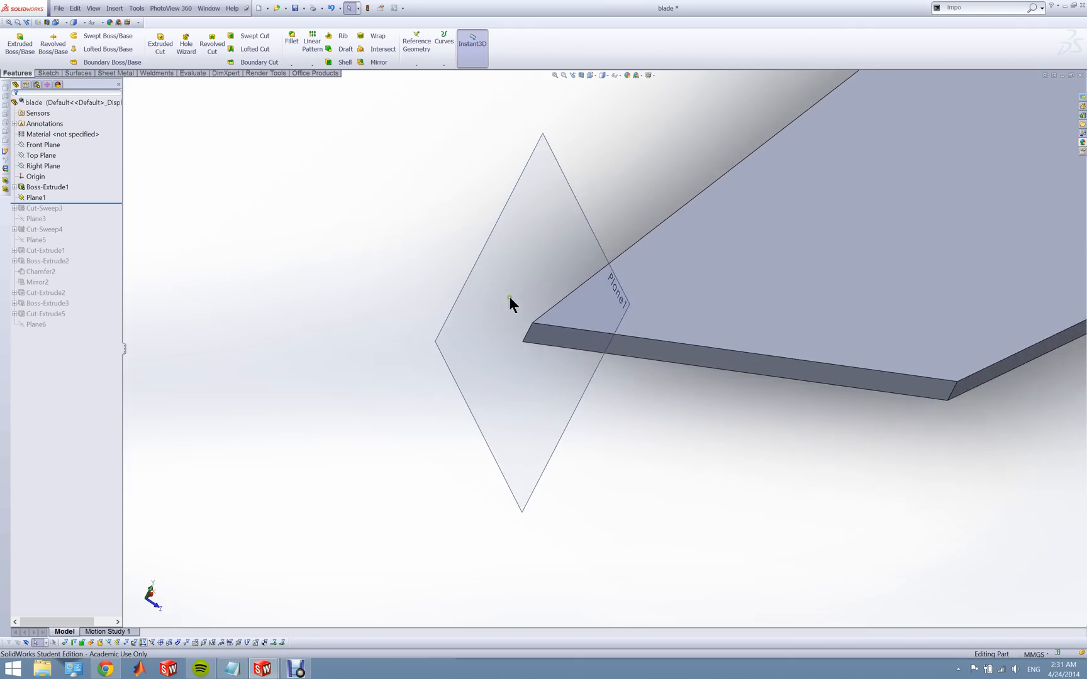
- Roll the feature history forward to include Cut-Sweep3 and inspect the bevel it cuts at the blade tip
{"action": "left_click_drag", "start_coordinate": [121, 203], "coordinate": [121, 214]}
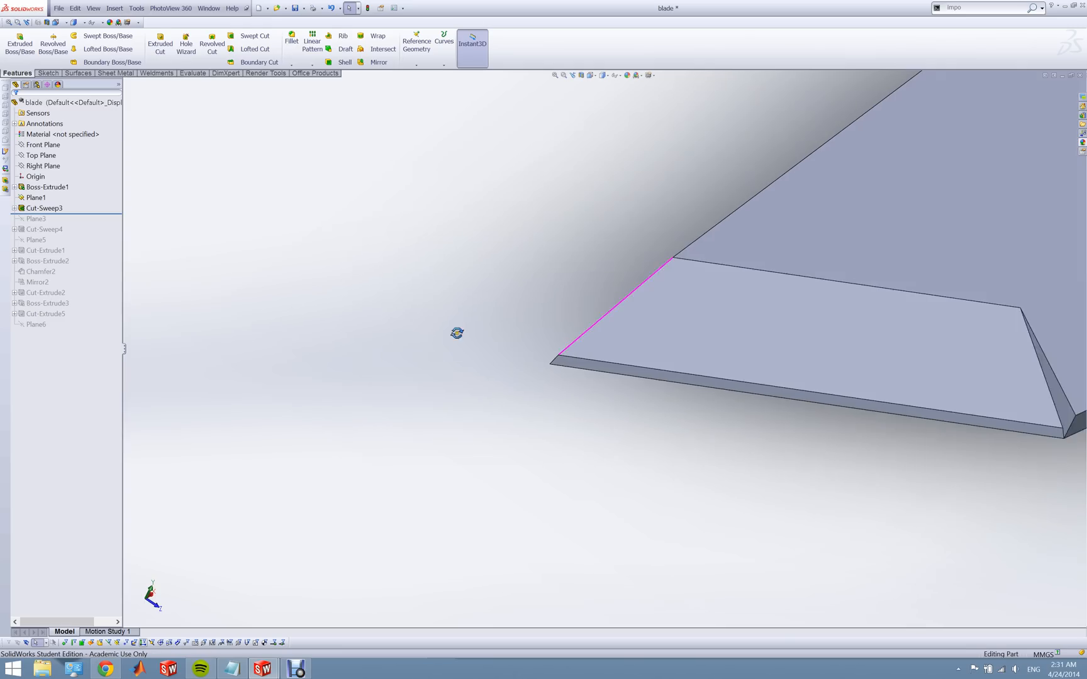
{"action": "scroll", "coordinate": [300, 265], "scroll_direction": "up", "scroll_amount": 4}
{"action": "middle_click_drag", "start_coordinate": [300, 264], "coordinate": [248, 255]}
{"action": "scroll", "coordinate": [437, 346], "scroll_direction": "down", "scroll_amount": 2}
{"action": "scroll", "coordinate": [438, 346], "scroll_direction": "down", "scroll_amount": 2}
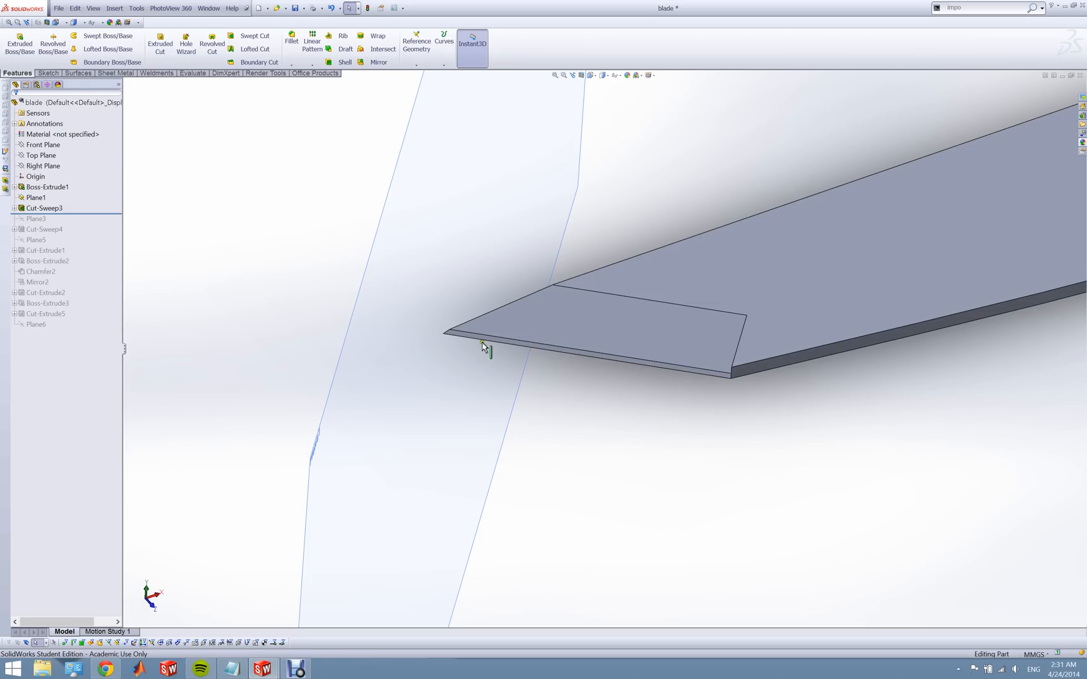
- Examine the Cut-Sweep3 bevel at the blade tip from the cutting-edge side and nearly edge-on
{"action": "middle_click_drag", "start_coordinate": [364, 408], "coordinate": [553, 336]}
{"action": "scroll", "coordinate": [507, 343], "scroll_direction": "down", "scroll_amount": 5}
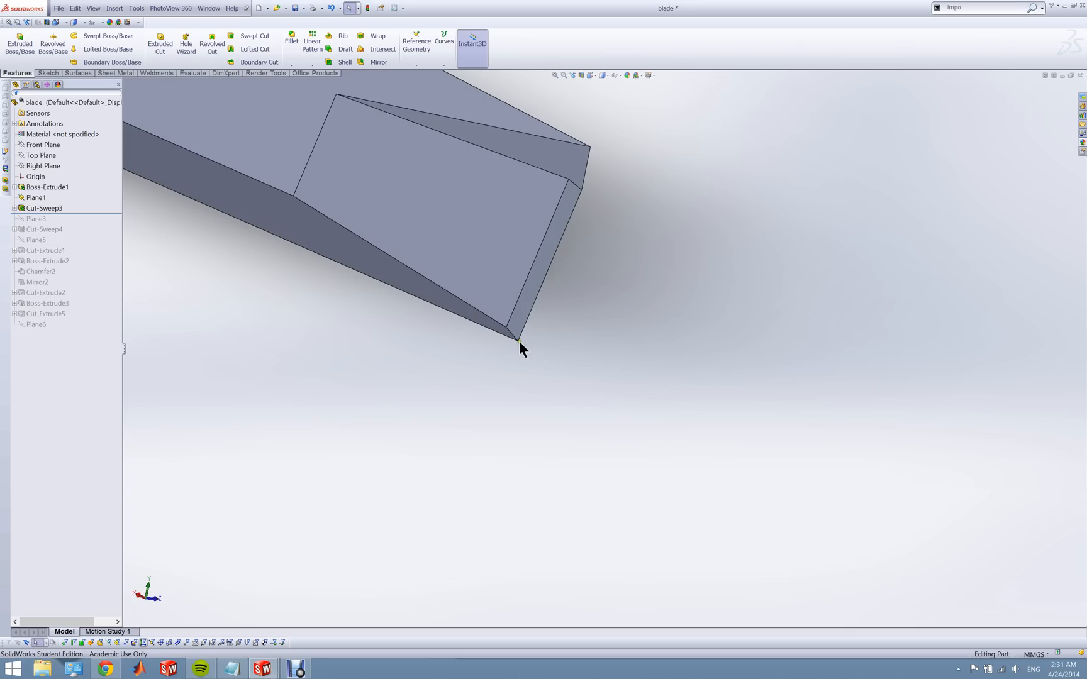
{"action": "scroll", "coordinate": [464, 280], "scroll_direction": "down", "scroll_amount": 2}
{"action": "scroll", "coordinate": [457, 275], "scroll_direction": "up", "scroll_amount": 5}
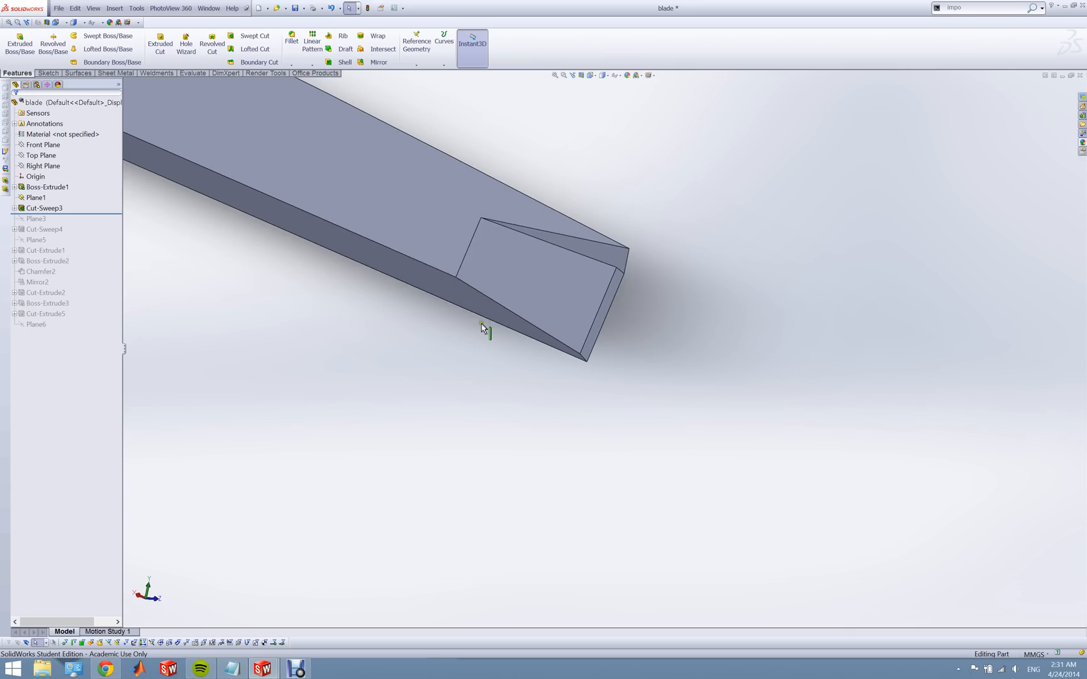
{"action": "middle_click_drag", "start_coordinate": [530, 327], "coordinate": [535, 311]}
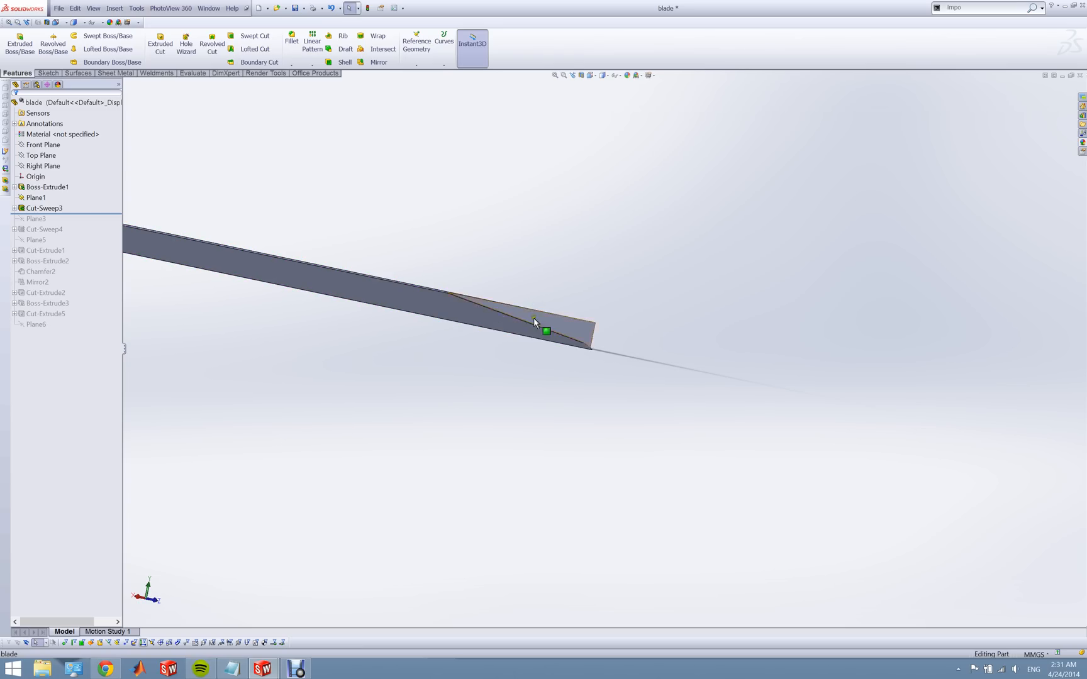
- Open Sketch6, the profile of Cut-Sweep3, for editing and review its lines and dimensions at the blade edge
{"action": "left_click", "coordinate": [15, 208]}
{"action": "right_click", "coordinate": [58, 219]}
{"action": "left_click", "coordinate": [63, 199]}
{"action": "mouse_move", "coordinate": [546, 328]}
{"action": "middle_mouse_down"}
{"action": "mouse_move", "coordinate": [461, 407]}
{"action": "mouse_move", "coordinate": [492, 393]}
{"action": "mouse_move", "coordinate": [533, 315]}
{"action": "mouse_move", "coordinate": [431, 251]}
{"action": "middle_mouse_up"}
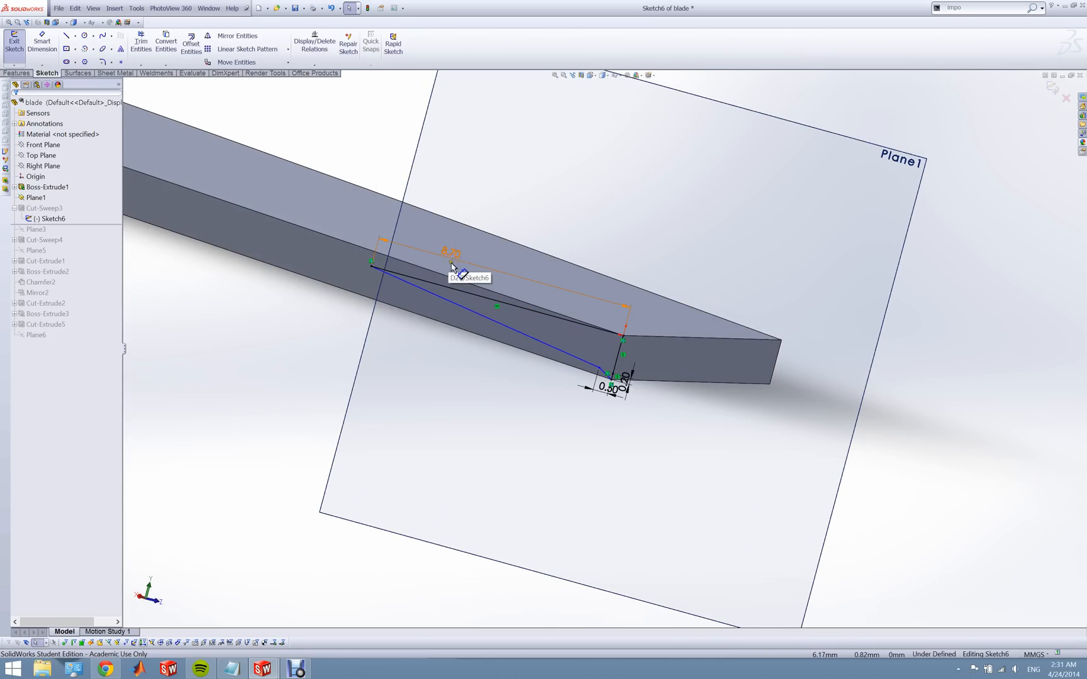
{"action": "scroll", "coordinate": [456, 272], "scroll_direction": "down", "scroll_amount": 3}
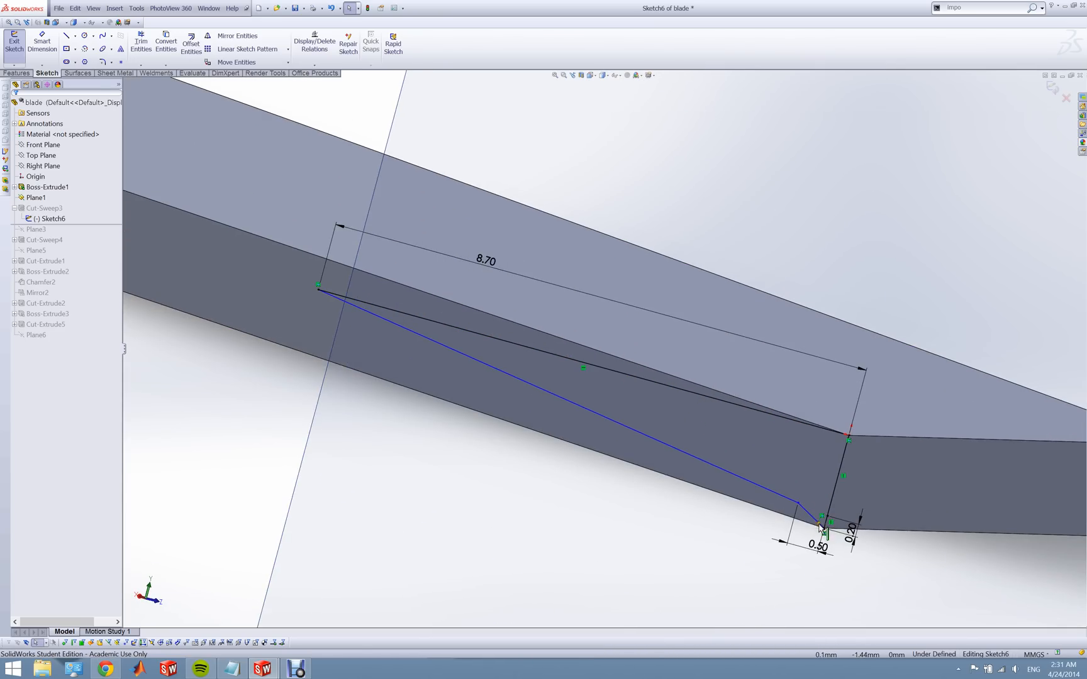
{"action": "scroll", "coordinate": [813, 513], "scroll_direction": "down", "scroll_amount": 2}
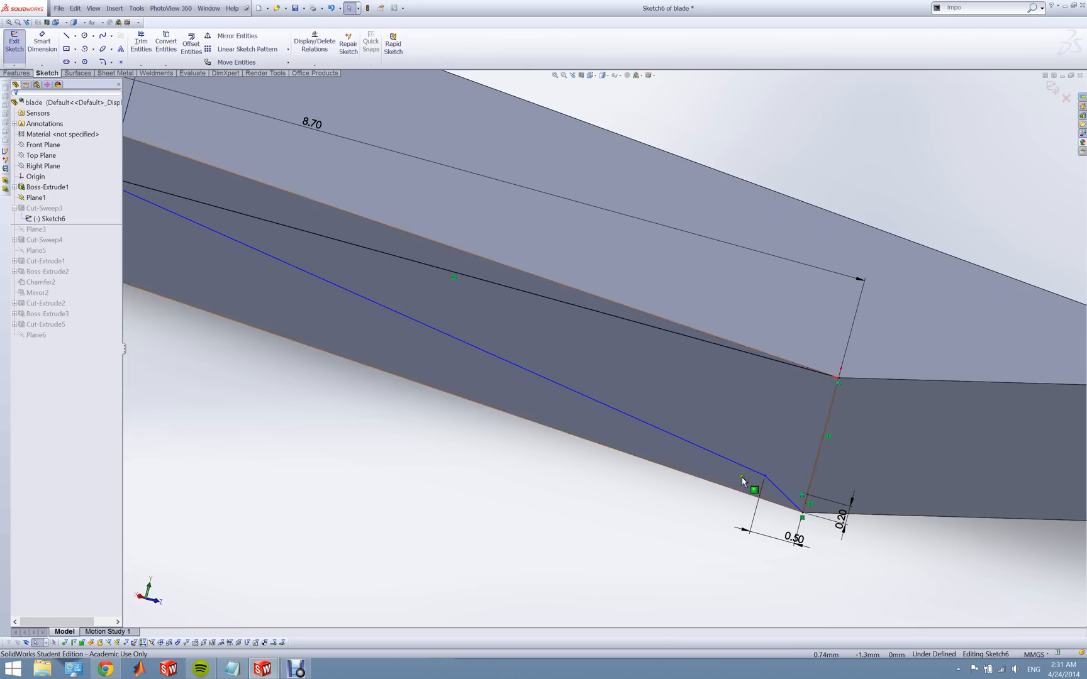
{"action": "key", "text": "l"}
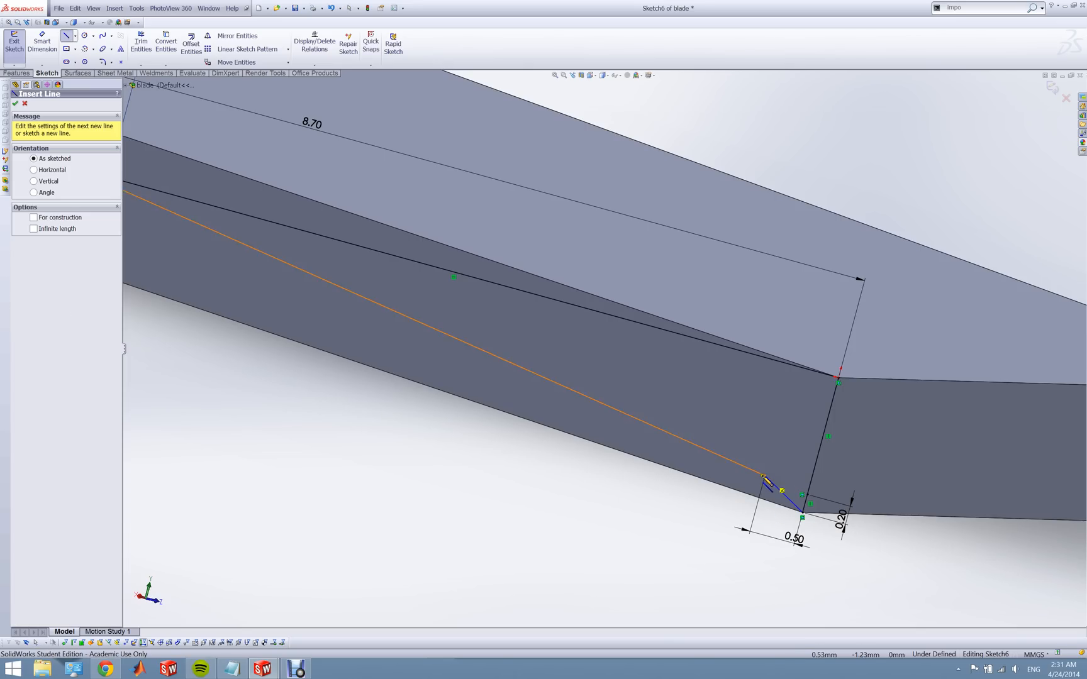
{"action": "left_click", "coordinate": [766, 477]}
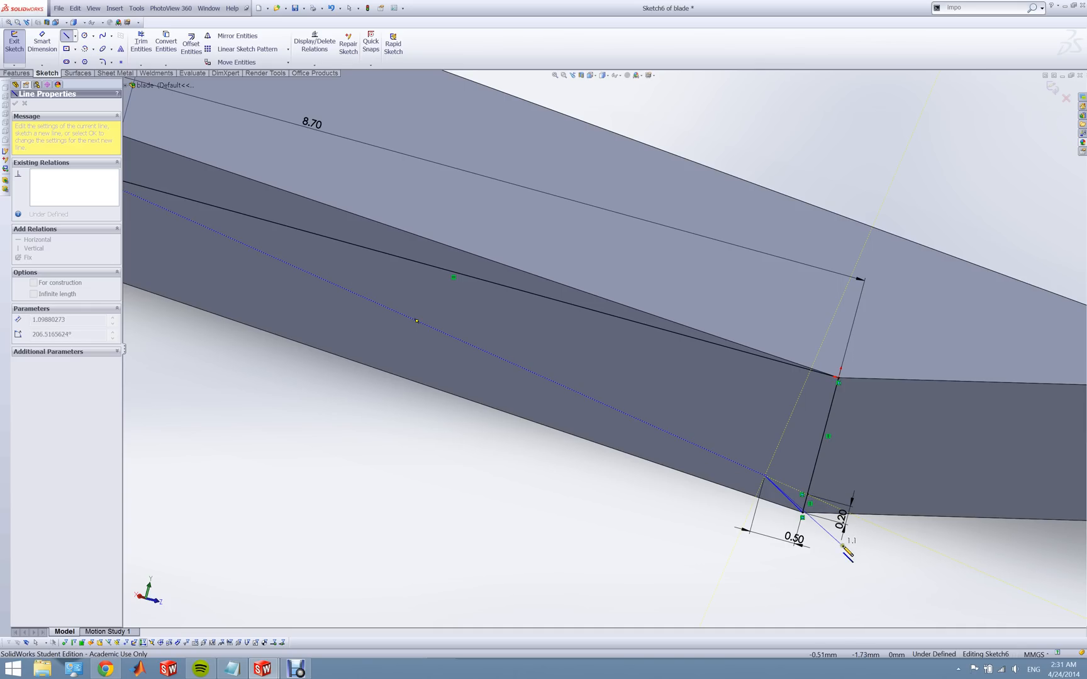
{"action": "key", "text": "Escape"}
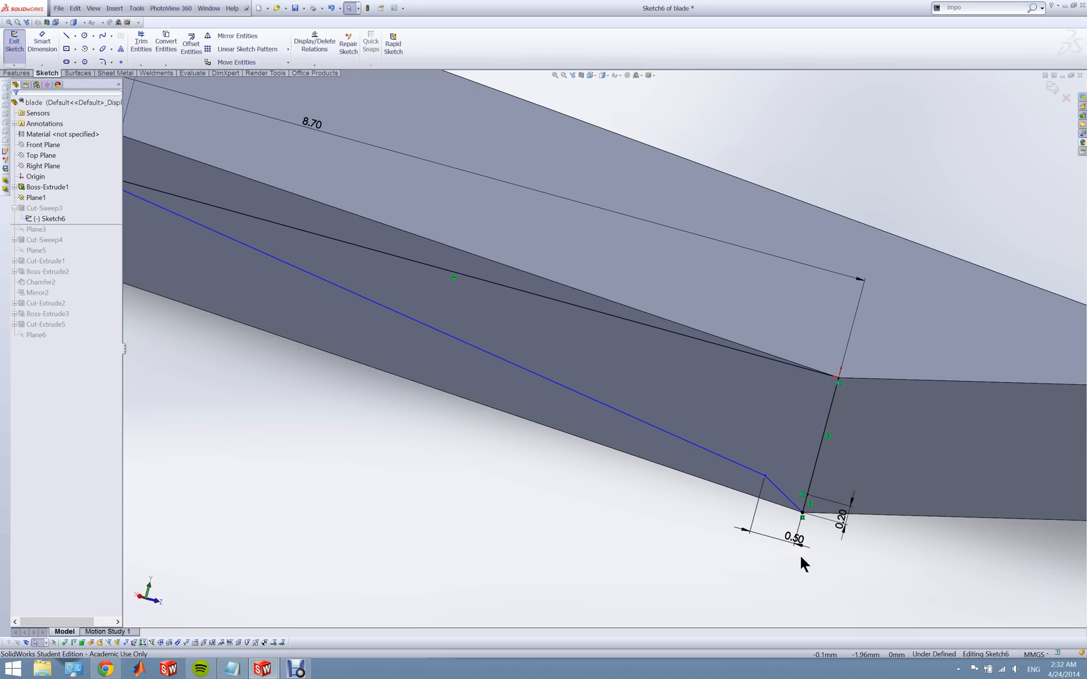
- Exit Sketch6 and open the definition of Cut-Sweep3
{"action": "scroll", "coordinate": [739, 509], "scroll_direction": "up", "scroll_amount": 5}
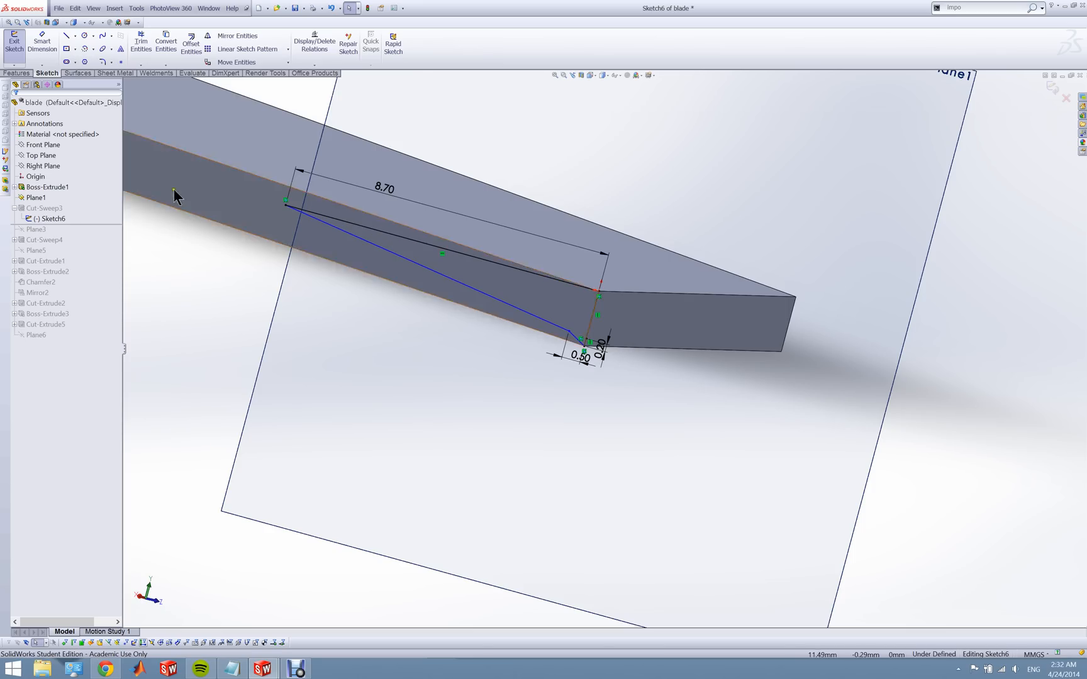
{"action": "left_click", "coordinate": [14, 42]}
{"action": "left_click", "coordinate": [45, 208]}
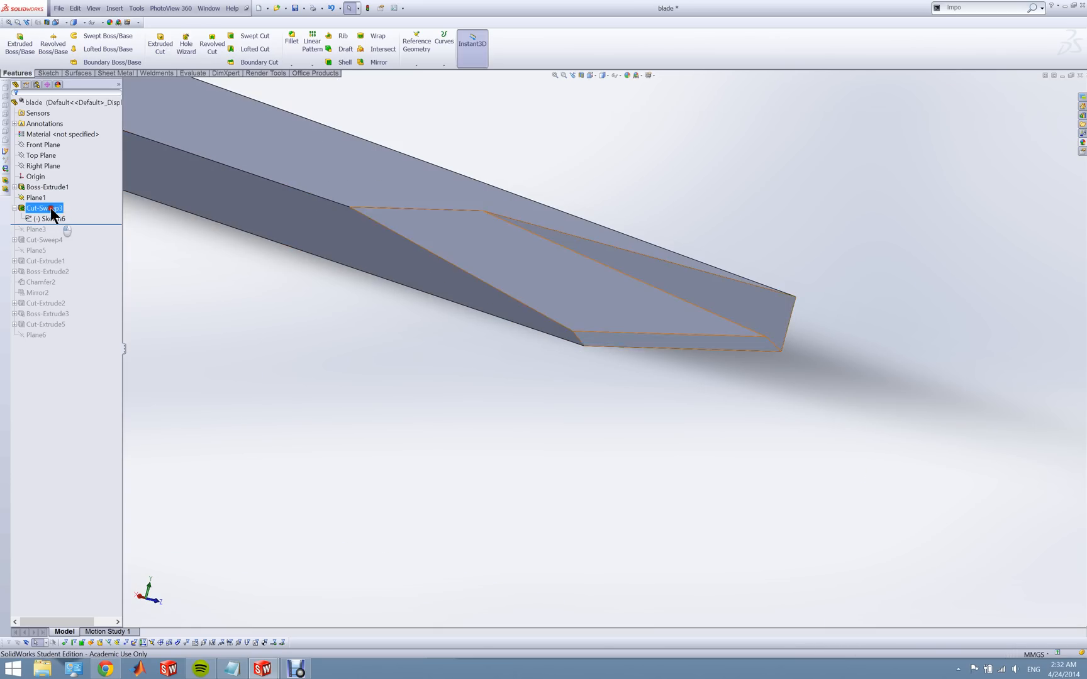
{"action": "right_click", "coordinate": [50, 209]}
{"action": "left_click", "coordinate": [58, 187]}
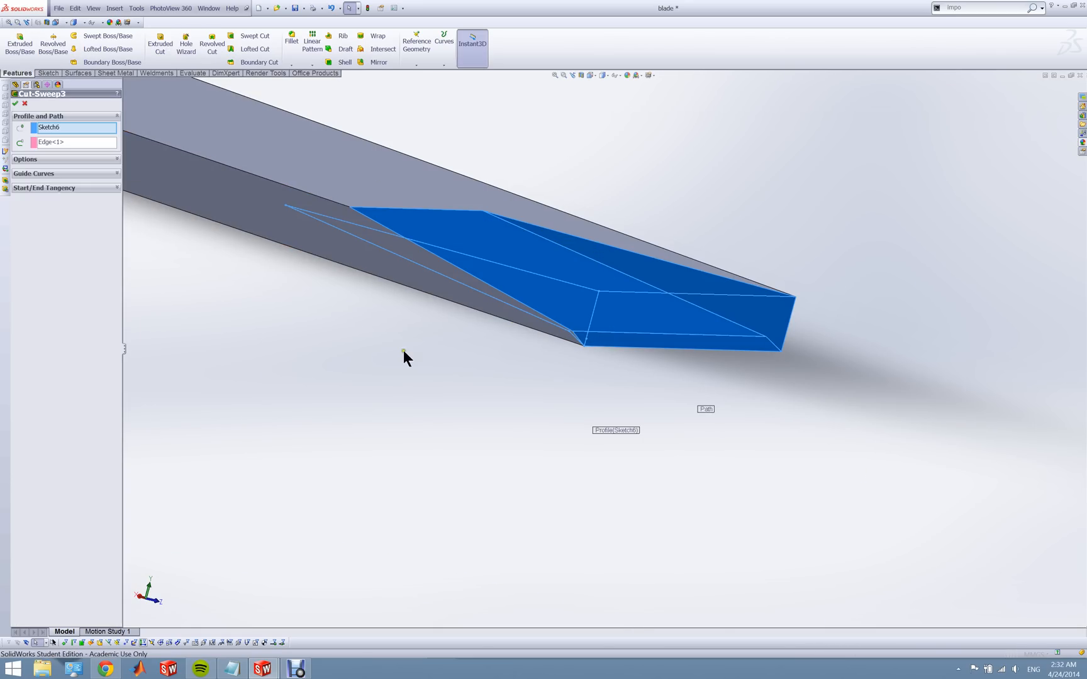
- Review the Cut-Sweep3 preview with its profile, edge path and start/end tangency options, and accept the definition unchanged
{"action": "middle_click_drag", "start_coordinate": [402, 367], "coordinate": [377, 393]}
{"action": "scroll", "coordinate": [377, 394], "scroll_direction": "up", "scroll_amount": 3}
{"action": "middle_click_drag", "start_coordinate": [467, 334], "coordinate": [314, 275]}
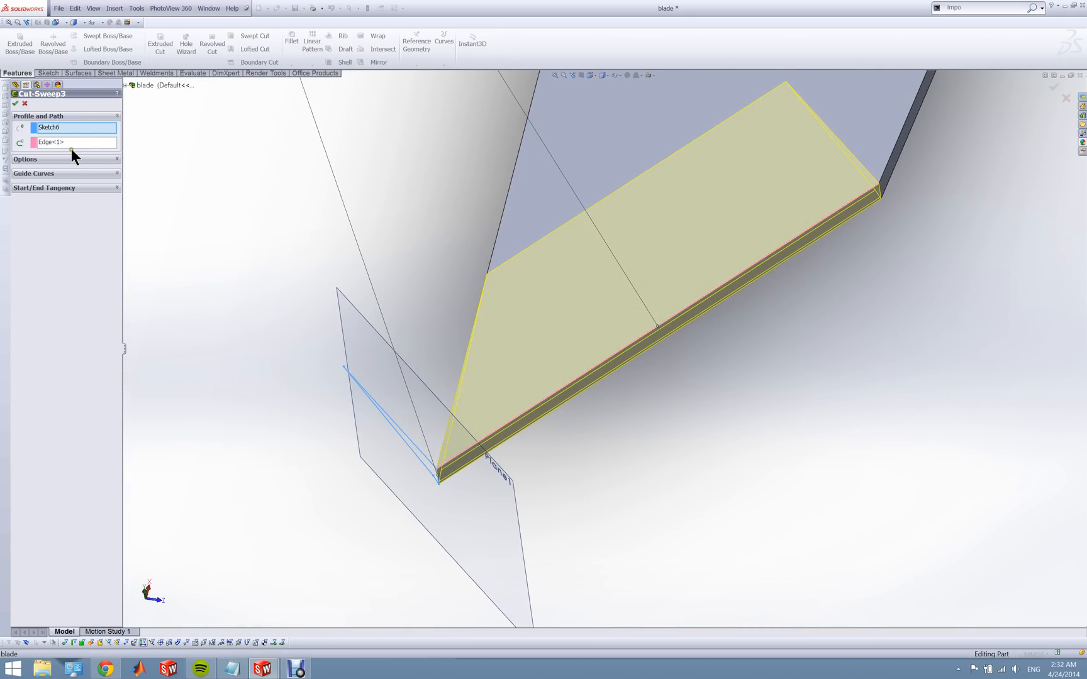
{"action": "scroll", "coordinate": [604, 346], "scroll_direction": "up", "scroll_amount": 3}
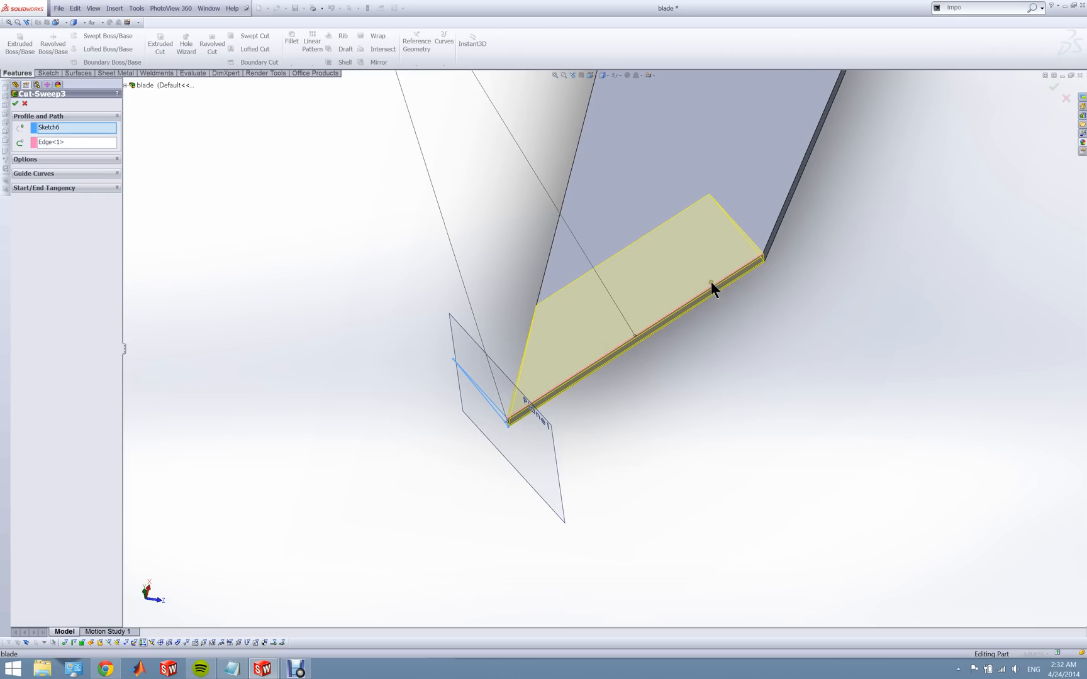
{"action": "scroll", "coordinate": [603, 328], "scroll_direction": "down", "scroll_amount": 5}
{"action": "middle_click_drag", "start_coordinate": [517, 372], "coordinate": [554, 331]}
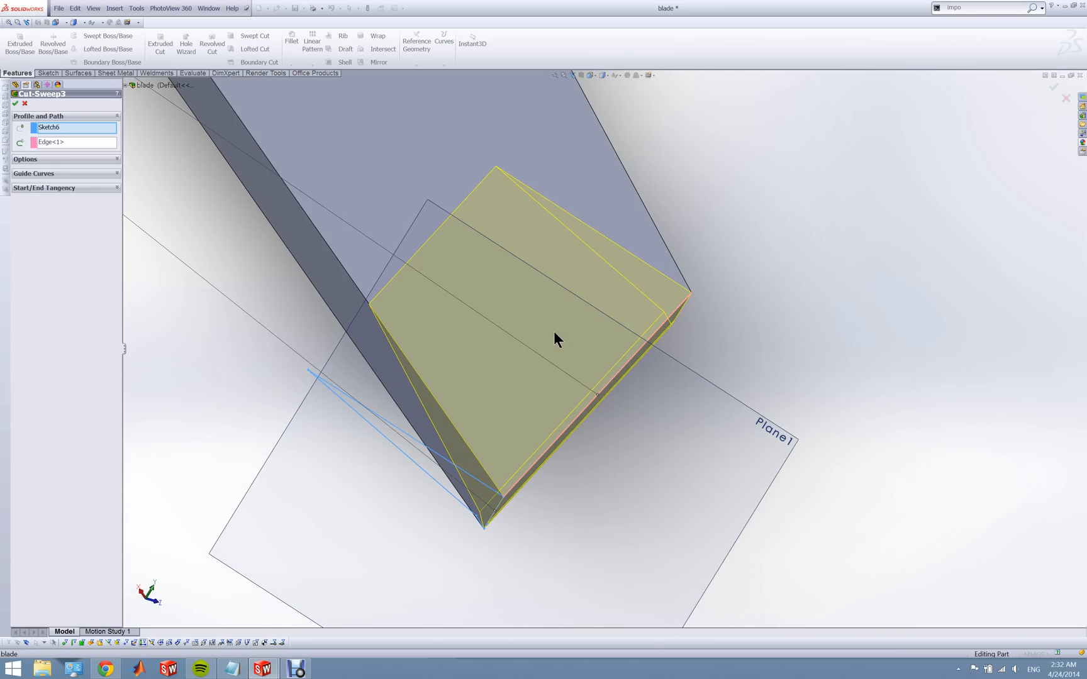
{"action": "left_click", "coordinate": [88, 184]}
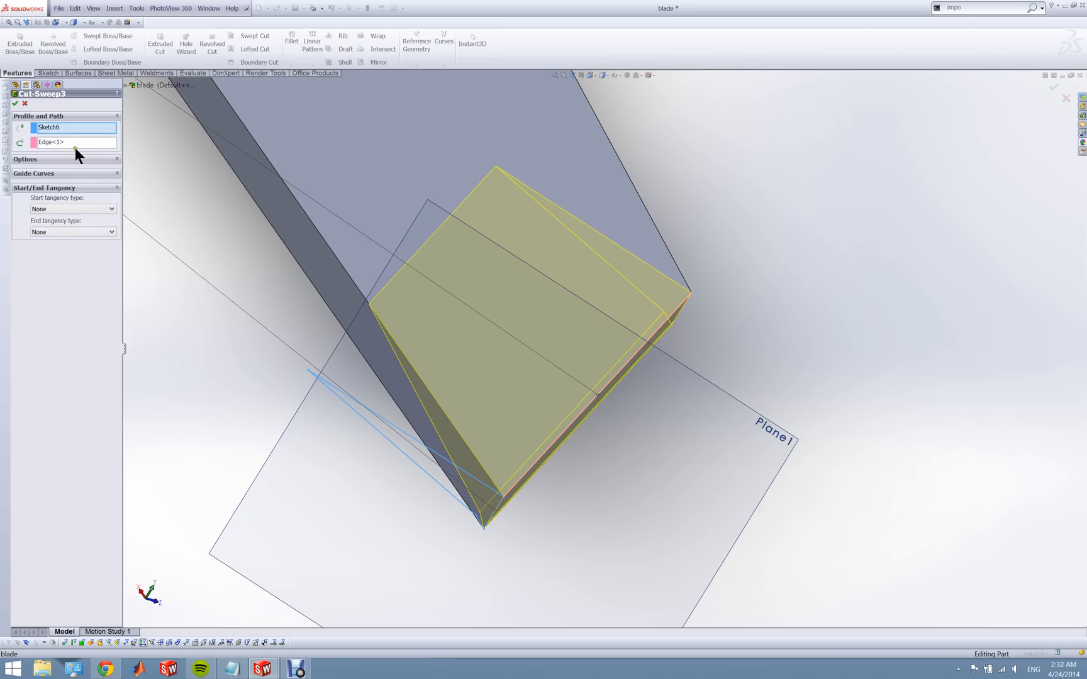
{"action": "left_click", "coordinate": [15, 104]}
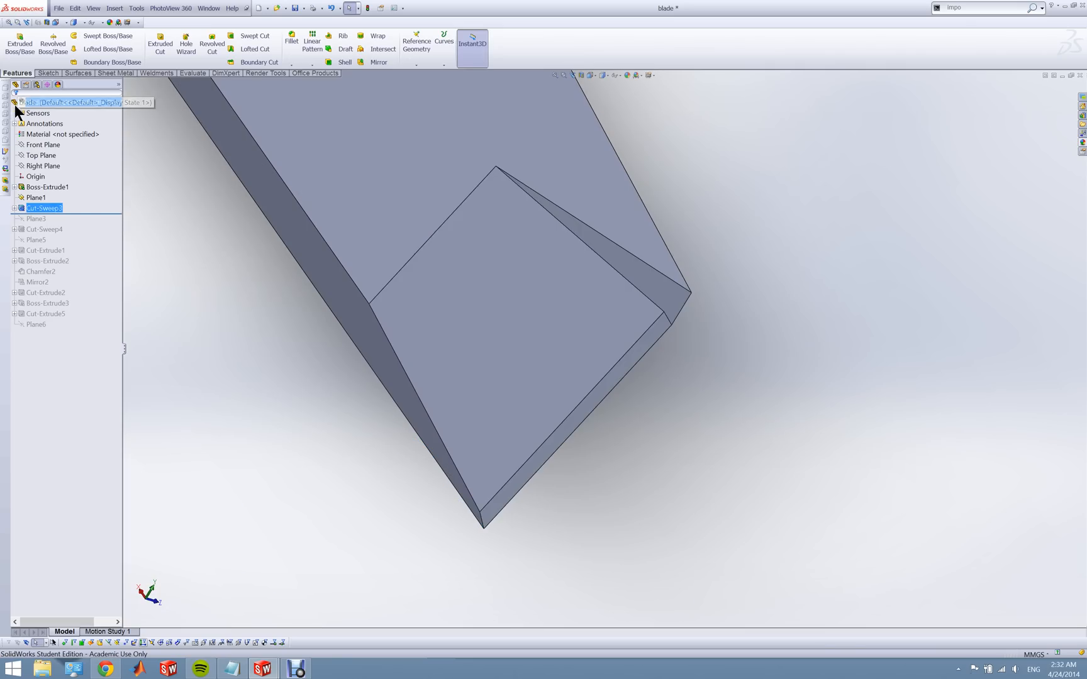
- Roll the feature history forward to include Plane3 and inspect where the plane meets the corner of the cutting edge
{"action": "left_click_drag", "start_coordinate": [80, 213], "coordinate": [81, 224]}
{"action": "key", "text": "f"}
{"action": "middle_click_drag", "start_coordinate": [386, 362], "coordinate": [322, 502]}
{"action": "scroll", "coordinate": [433, 408], "scroll_direction": "up", "scroll_amount": 2}
{"action": "scroll", "coordinate": [605, 341], "scroll_direction": "down", "scroll_amount": 1}
{"action": "scroll", "coordinate": [600, 363], "scroll_direction": "up", "scroll_amount": 3}
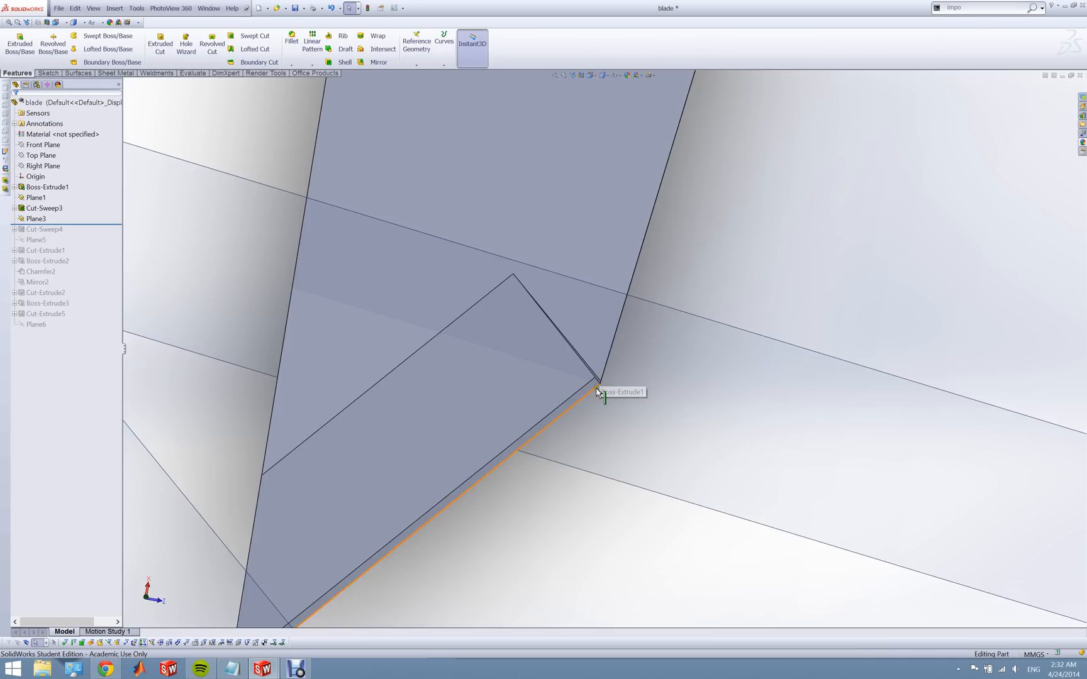
{"action": "middle_click_drag", "start_coordinate": [595, 364], "coordinate": [551, 395]}
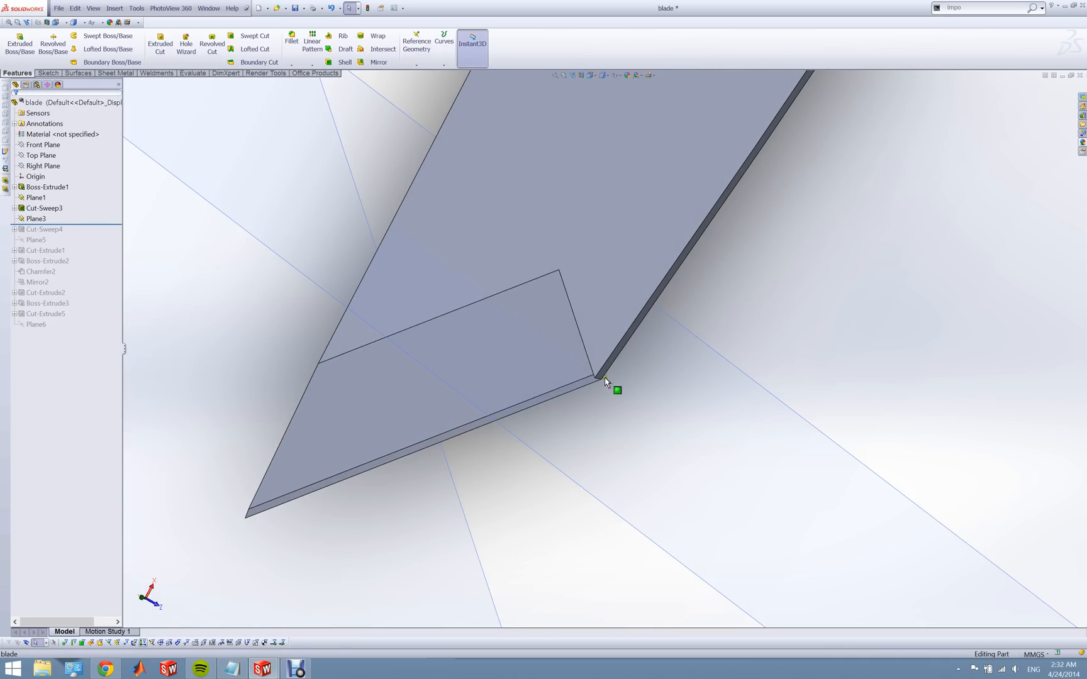
- Open the definition of Plane3, review its perpendicular edge reference and coincident vertex reference, and accept it
{"action": "right_click", "coordinate": [42, 219]}
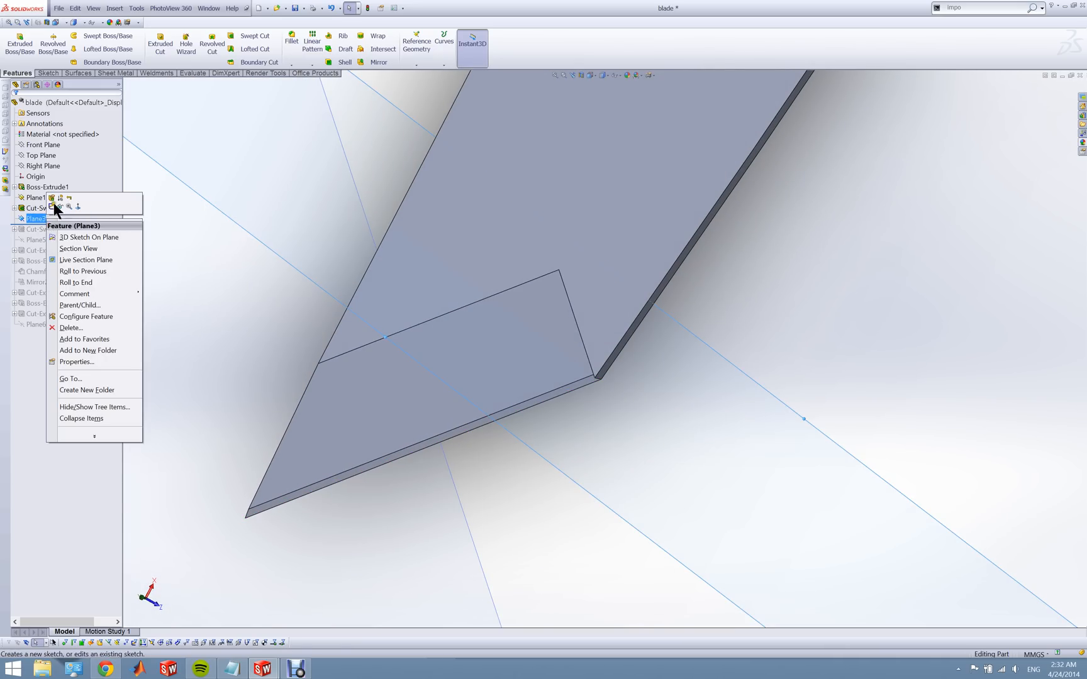
{"action": "left_click", "coordinate": [54, 200]}
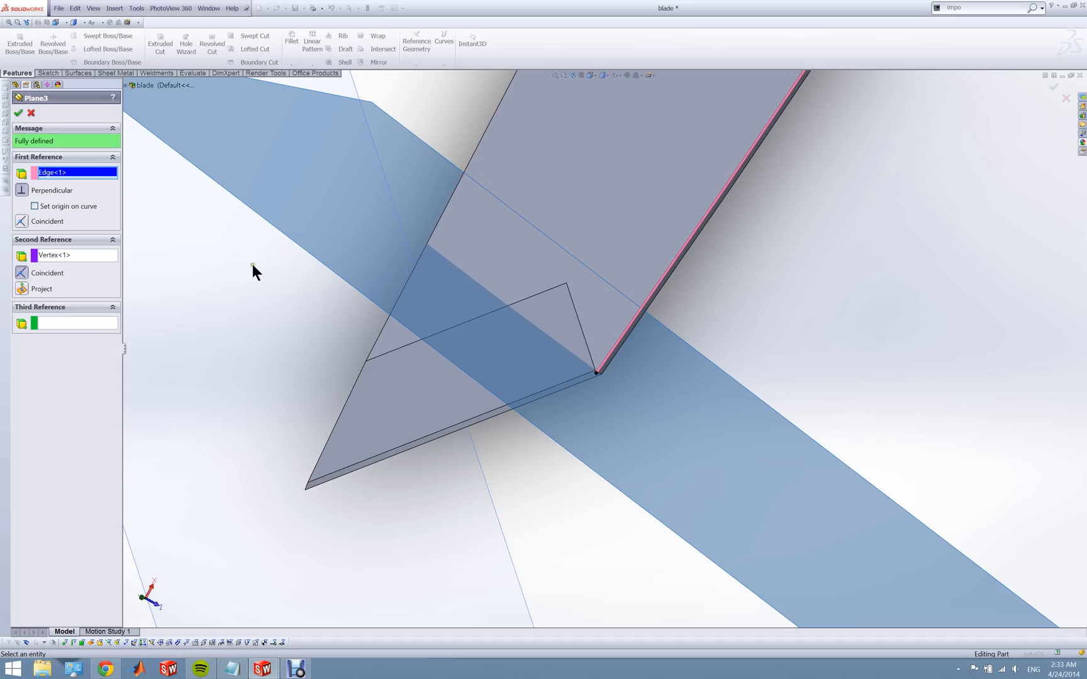
{"action": "left_click", "coordinate": [92, 259]}
{"action": "scroll", "coordinate": [597, 375], "scroll_direction": "down", "scroll_amount": 4}
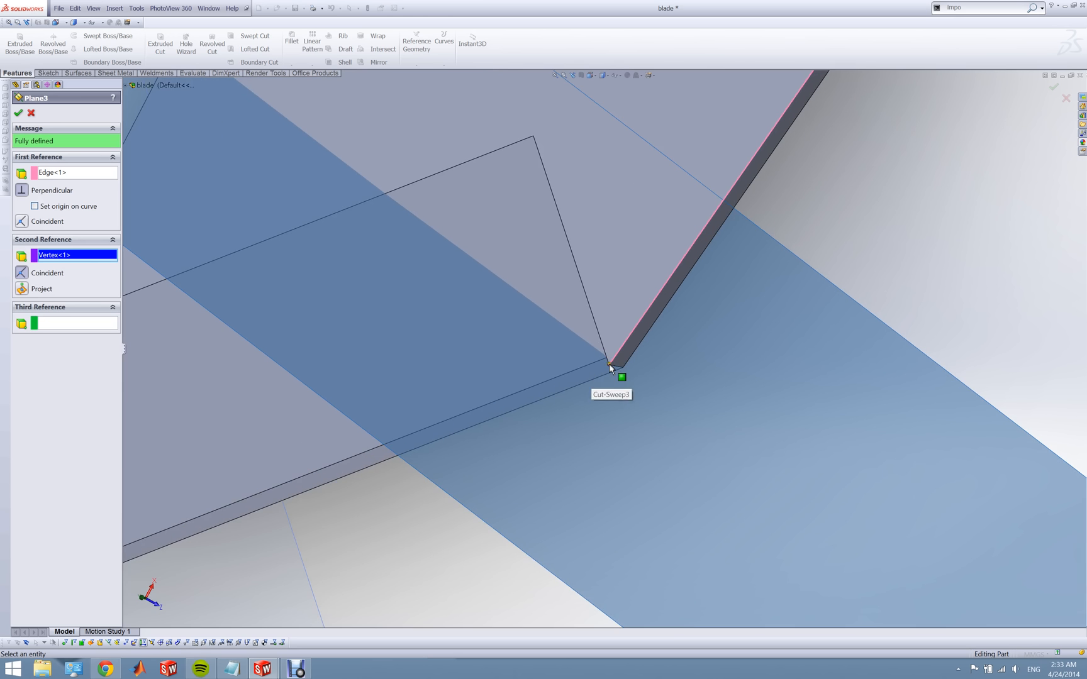
{"action": "middle_click_drag", "start_coordinate": [609, 365], "coordinate": [2, 74]}
{"action": "scroll", "coordinate": [608, 345], "scroll_direction": "up", "scroll_amount": 5}
{"action": "left_click", "coordinate": [19, 114]}
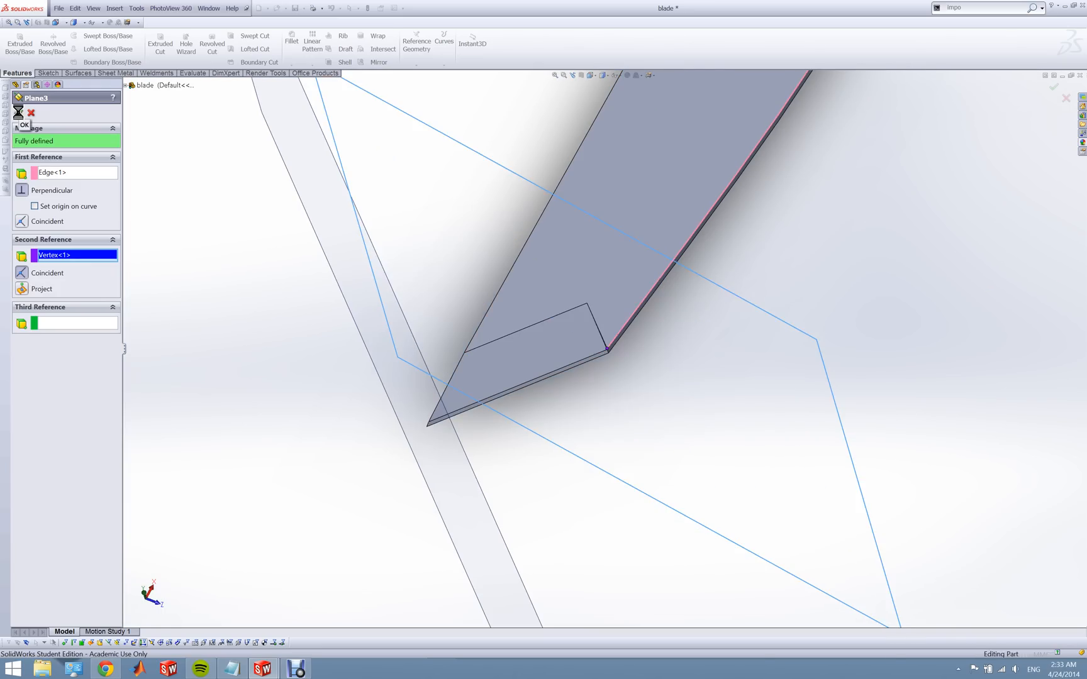
- Roll the feature history forward to include Cut-Sweep4 and inspect the bevel along the blade's long cutting edge
{"action": "left_click", "coordinate": [50, 229]}
{"action": "left_click_drag", "start_coordinate": [56, 224], "coordinate": [61, 231]}
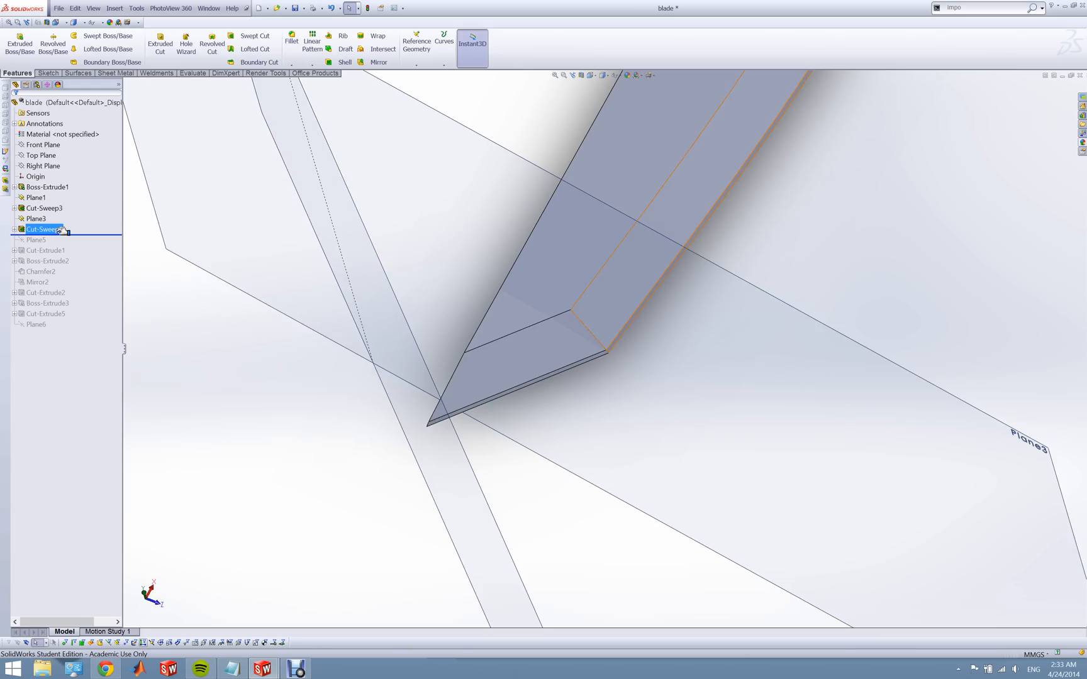
{"action": "scroll", "coordinate": [696, 359], "scroll_direction": "up", "scroll_amount": 4}
{"action": "left_click", "coordinate": [701, 309]}
{"action": "scroll", "coordinate": [660, 296], "scroll_direction": "down", "scroll_amount": 4}
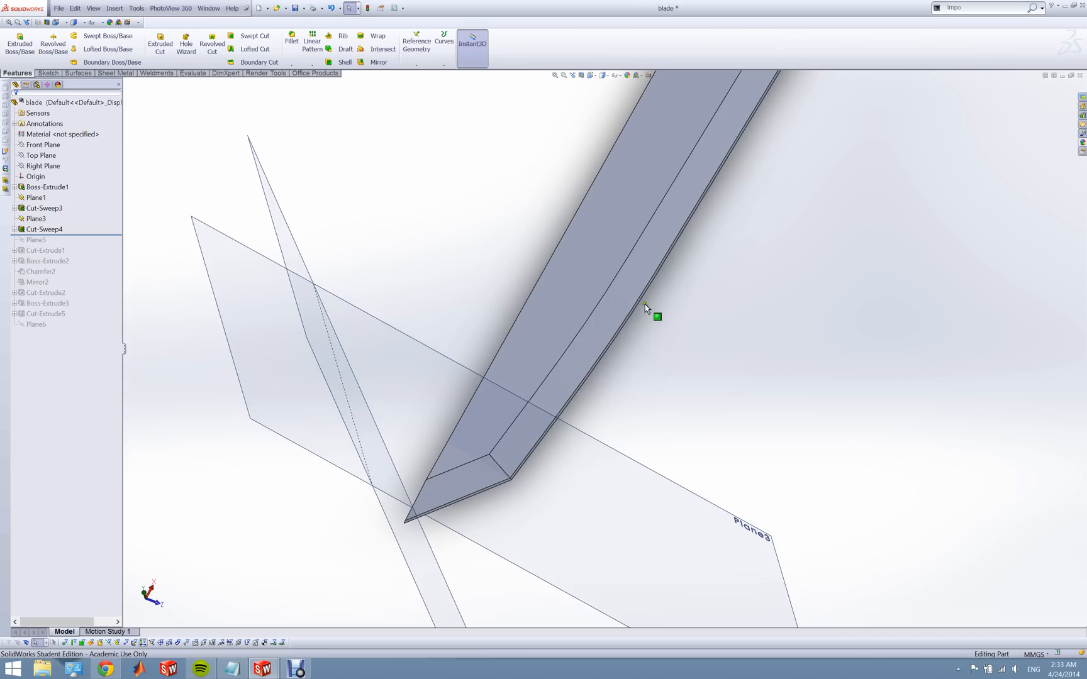
- Open Sketch7, the profile of Cut-Sweep4, for editing and examine its lower corner at the blade edge
{"action": "right_click", "coordinate": [29, 230]}
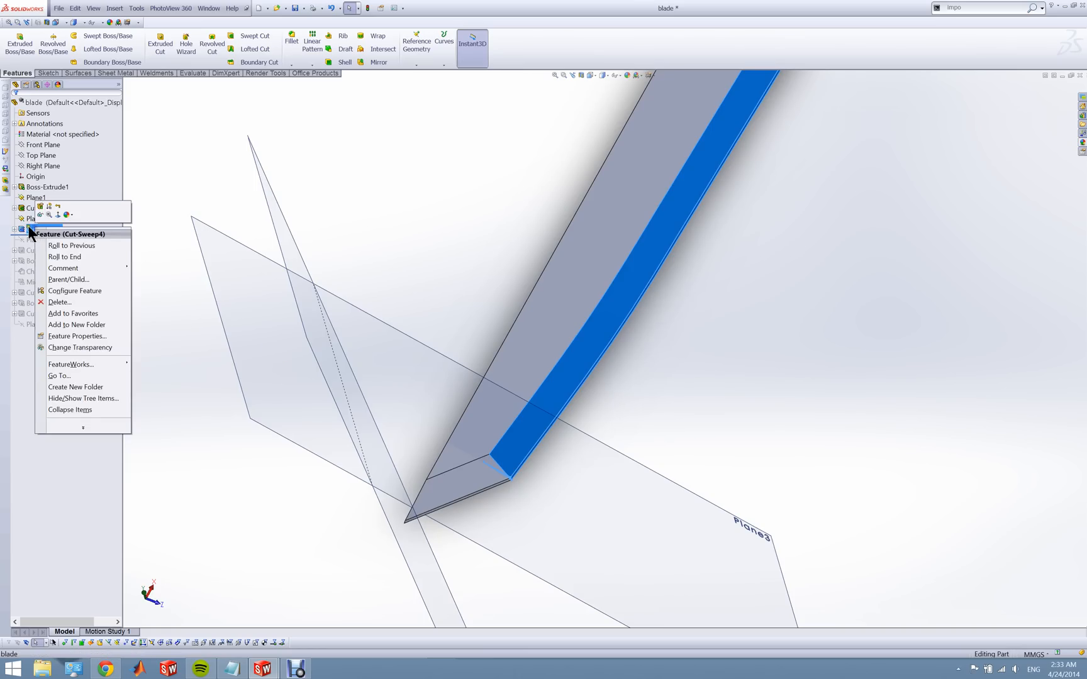
{"action": "left_click", "coordinate": [15, 230]}
{"action": "right_click", "coordinate": [45, 240]}
{"action": "left_click", "coordinate": [54, 225]}
{"action": "scroll", "coordinate": [484, 481], "scroll_direction": "down", "scroll_amount": 5}
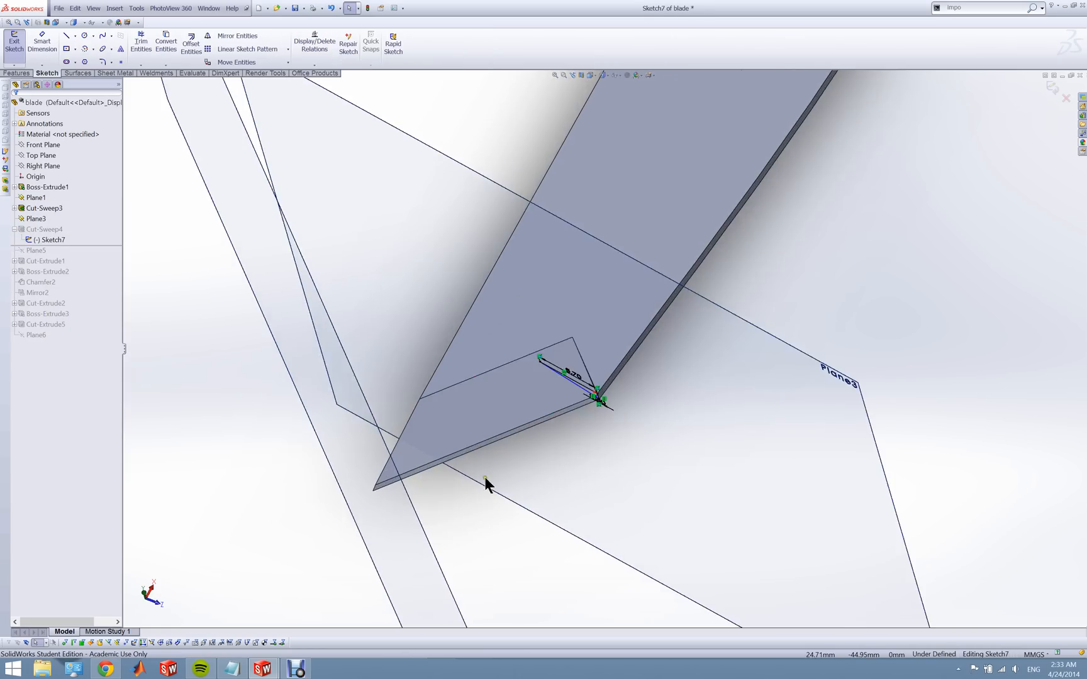
{"action": "middle_click_drag", "start_coordinate": [594, 413], "coordinate": [638, 293]}
{"action": "scroll", "coordinate": [638, 294], "scroll_direction": "down", "scroll_amount": 3}
{"action": "scroll", "coordinate": [642, 403], "scroll_direction": "down", "scroll_amount": 3}
{"action": "scroll", "coordinate": [641, 376], "scroll_direction": "down", "scroll_amount": 3}
- Dimension the profile's lower corner to the point just above it at 0.20 mm, and exit Sketch7
{"action": "right_click_drag", "start_coordinate": [643, 377], "coordinate": [616, 370]}
{"action": "left_click", "coordinate": [604, 351]}
{"action": "left_click", "coordinate": [601, 389]}
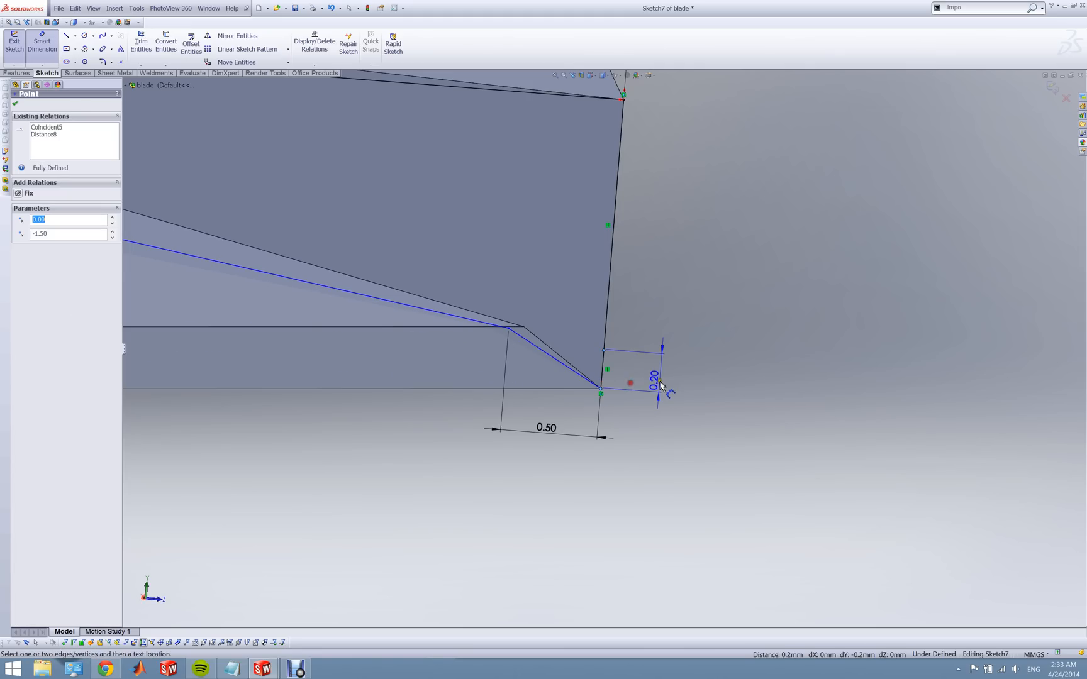
{"action": "left_click", "coordinate": [660, 380]}
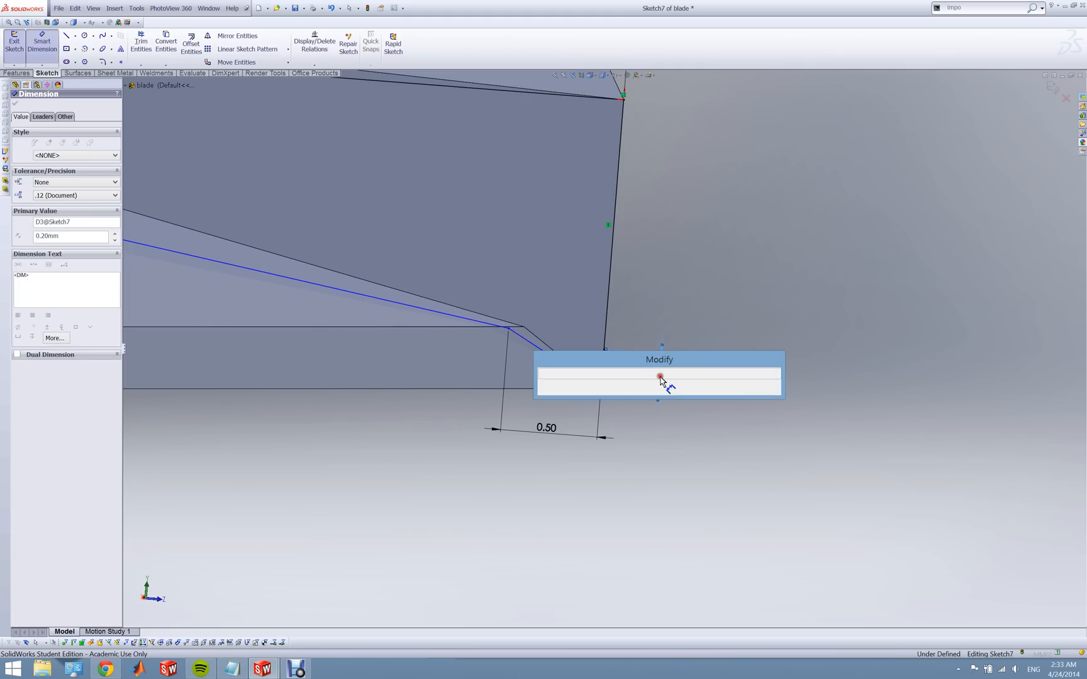
{"action": "key", "text": "Return"}
{"action": "left_click", "coordinate": [14, 44]}
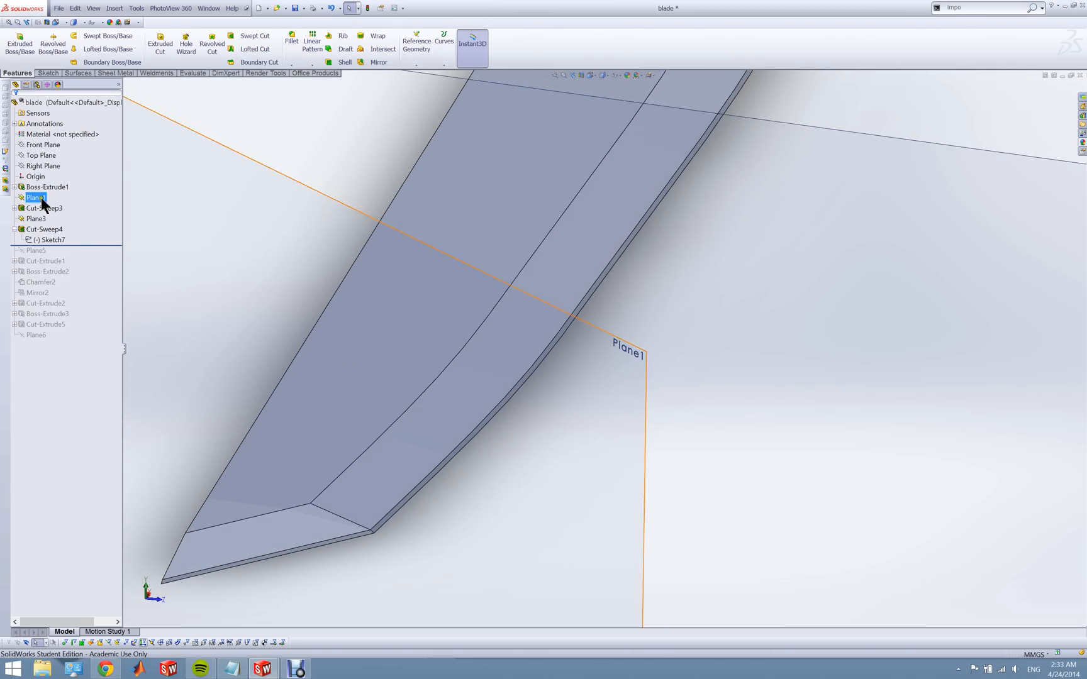
- Open the definition of Cut-Sweep4, review how its profile follows the curved edge path in the preview, and accept it
{"action": "left_click", "coordinate": [44, 230]}
{"action": "right_click", "coordinate": [46, 234]}
{"action": "left_click", "coordinate": [88, 221]}
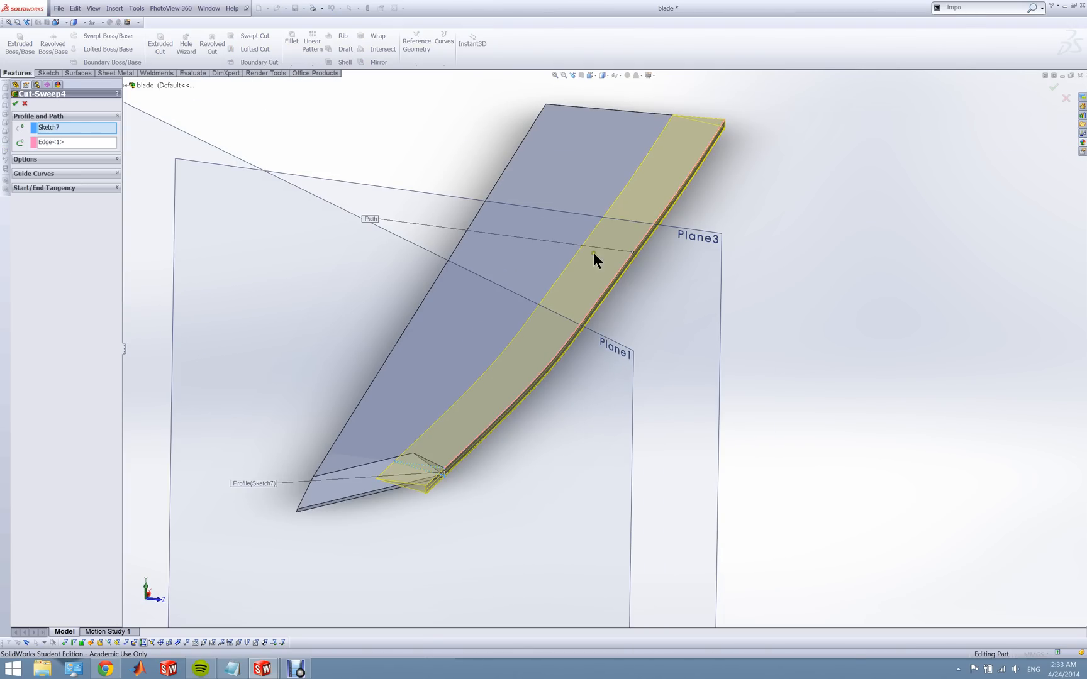
{"action": "middle_click_drag", "start_coordinate": [647, 235], "coordinate": [679, 227]}
{"action": "scroll", "coordinate": [613, 311], "scroll_direction": "down", "scroll_amount": 3}
{"action": "middle_click_drag", "start_coordinate": [604, 310], "coordinate": [586, 394]}
{"action": "scroll", "coordinate": [586, 394], "scroll_direction": "up", "scroll_amount": 6}
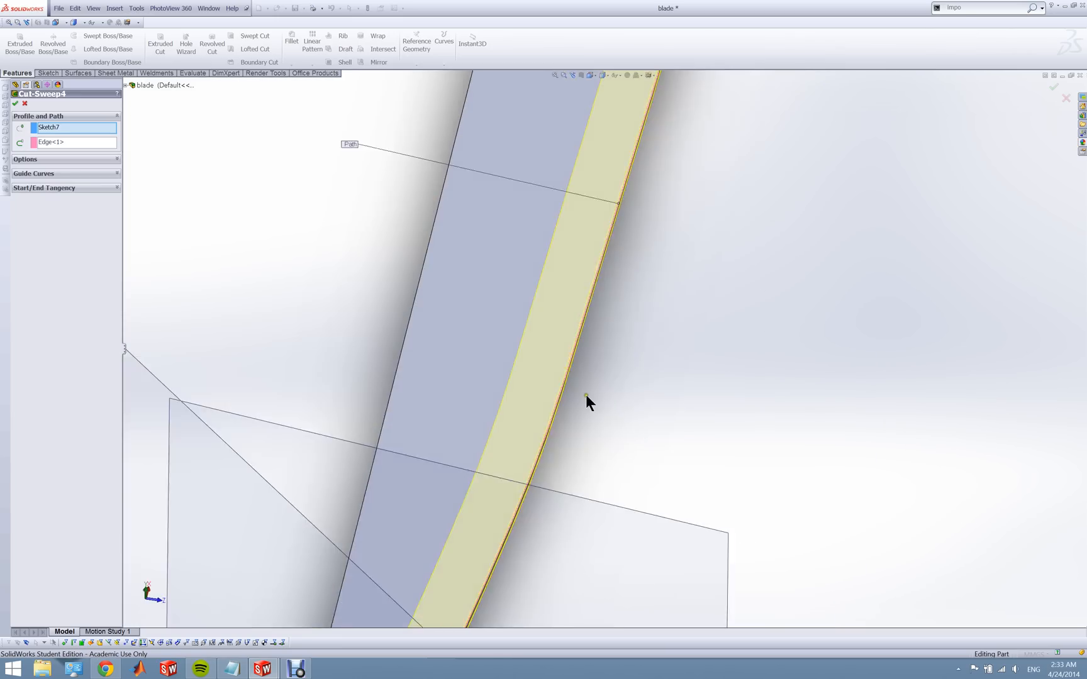
{"action": "left_click", "coordinate": [16, 105]}
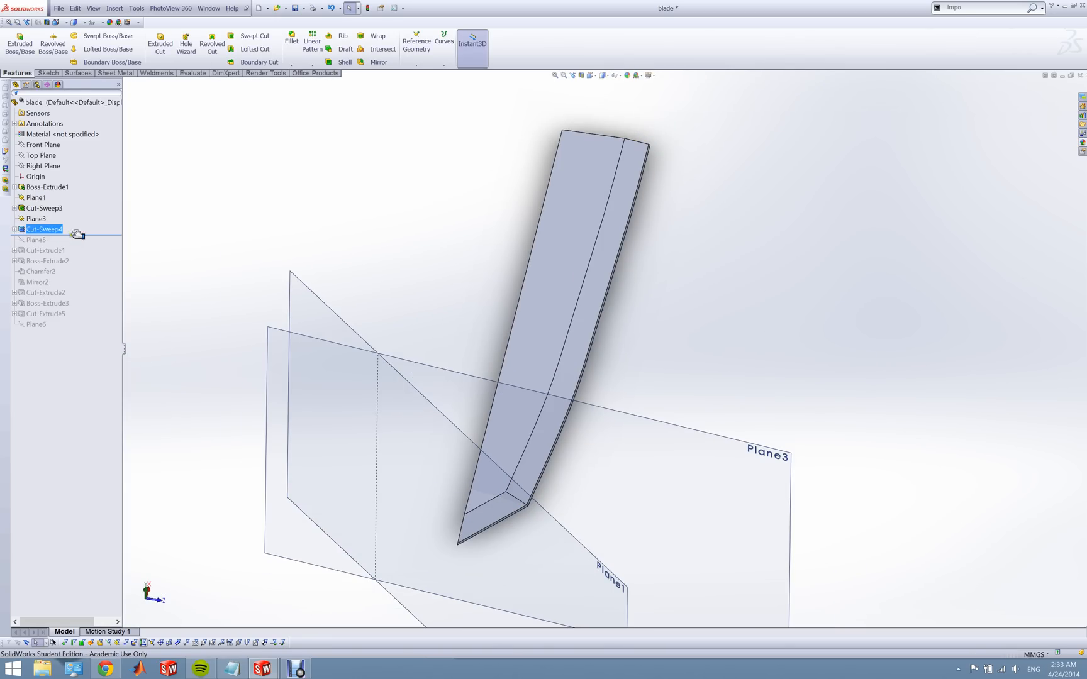
- Roll the feature history forward to include Plane5 and inspect its position across the blade
{"action": "left_click_drag", "start_coordinate": [77, 235], "coordinate": [73, 245]}
{"action": "key", "text": "f"}
{"action": "middle_click_drag", "start_coordinate": [497, 208], "coordinate": [283, 382]}
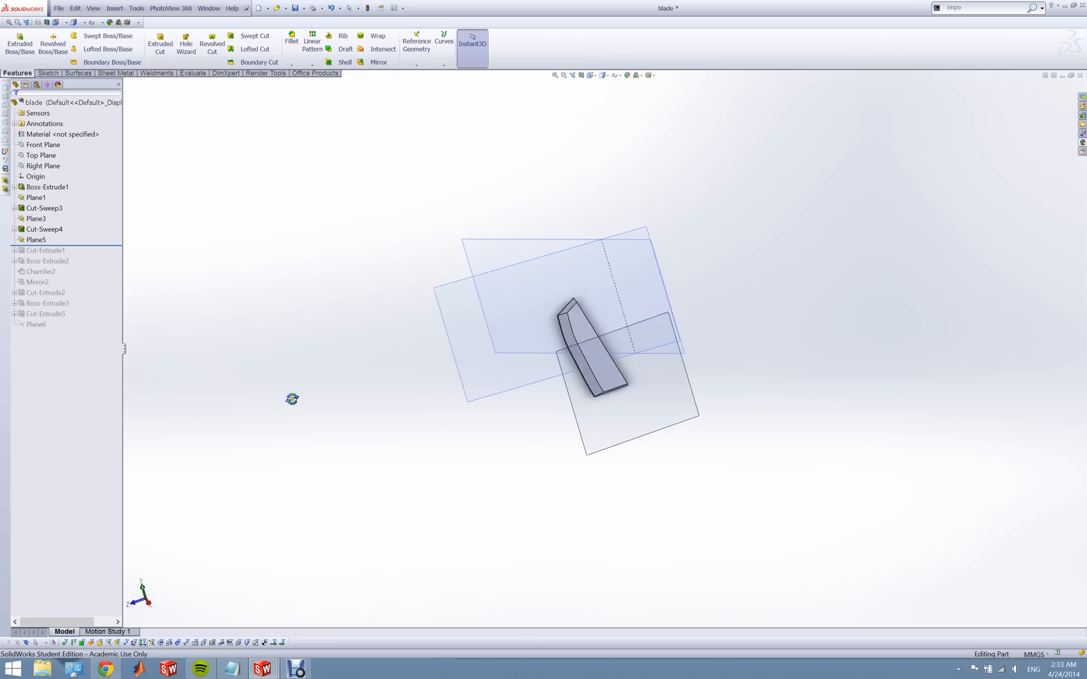
{"action": "scroll", "coordinate": [612, 383], "scroll_direction": "down", "scroll_amount": 6}
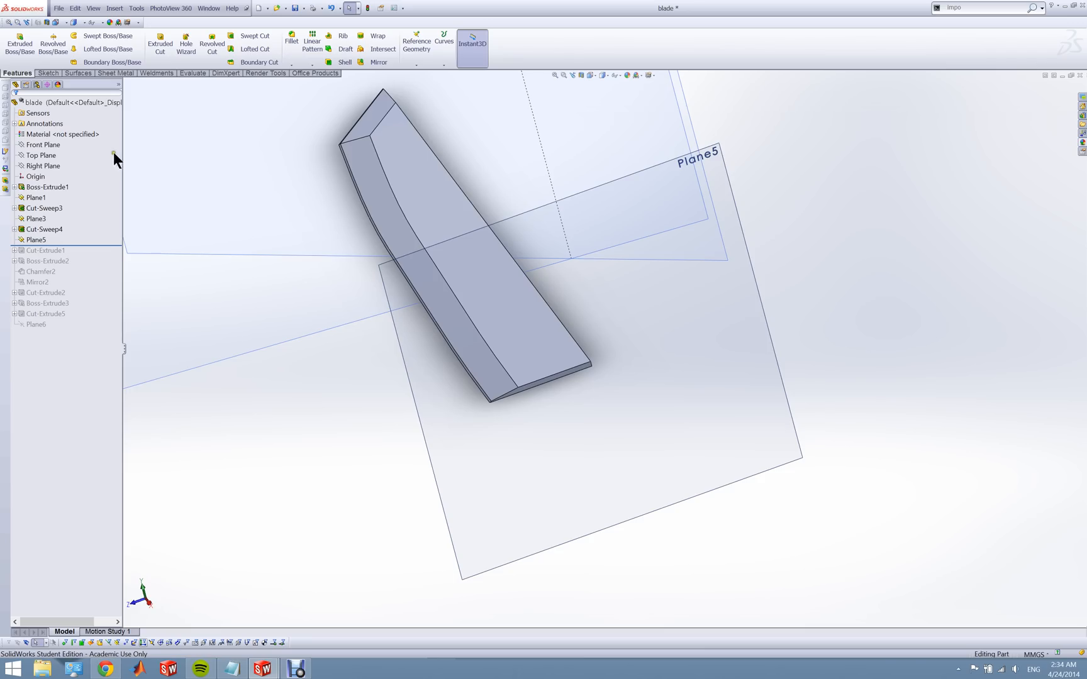
- Roll the feature history forward to include Cut-Extrude1 and review its sketch profile at the corner of the blade's end face
{"action": "left_click", "coordinate": [51, 167]}
{"action": "left_click_drag", "start_coordinate": [55, 244], "coordinate": [64, 254]}
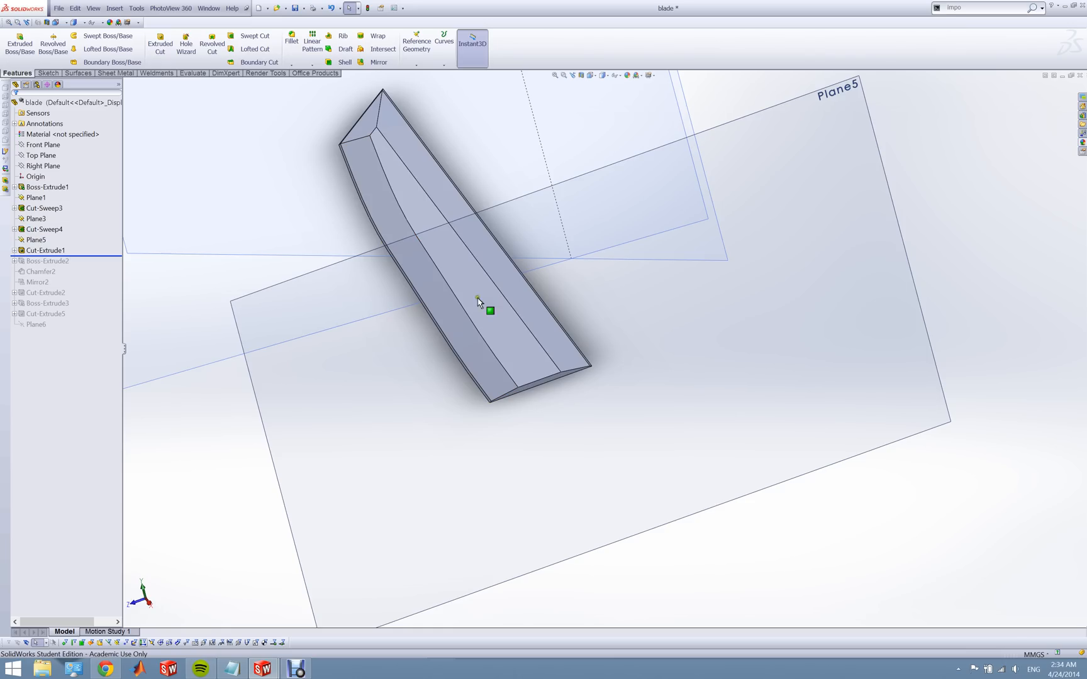
{"action": "right_click", "coordinate": [46, 250]}
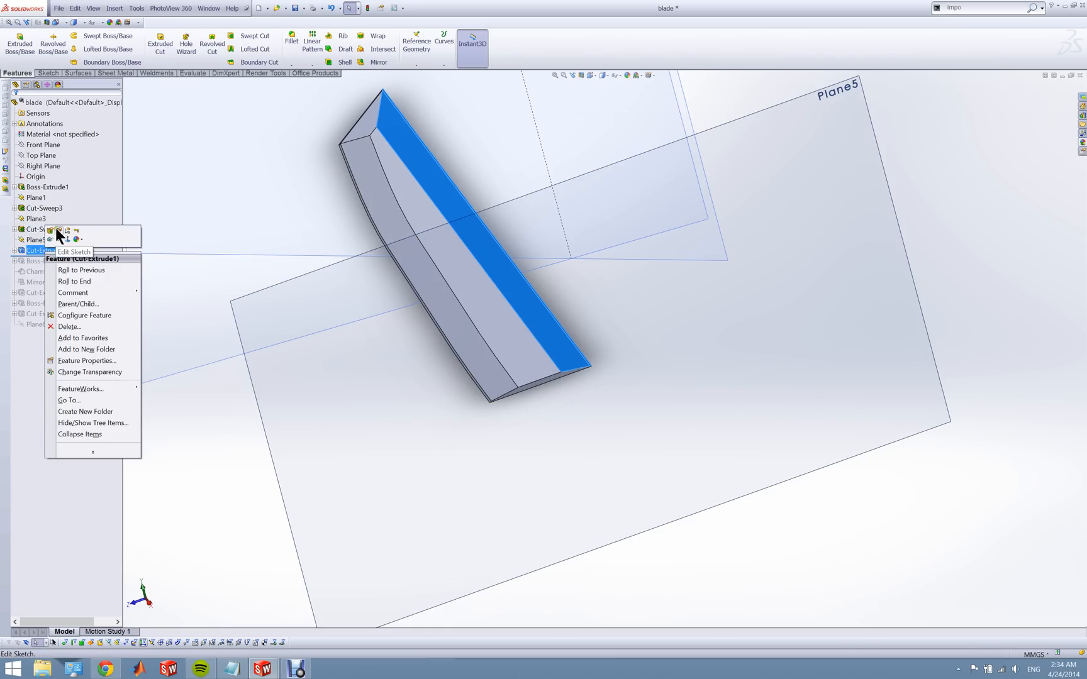
{"action": "left_click", "coordinate": [55, 229]}
{"action": "scroll", "coordinate": [591, 377], "scroll_direction": "down", "scroll_amount": 6}
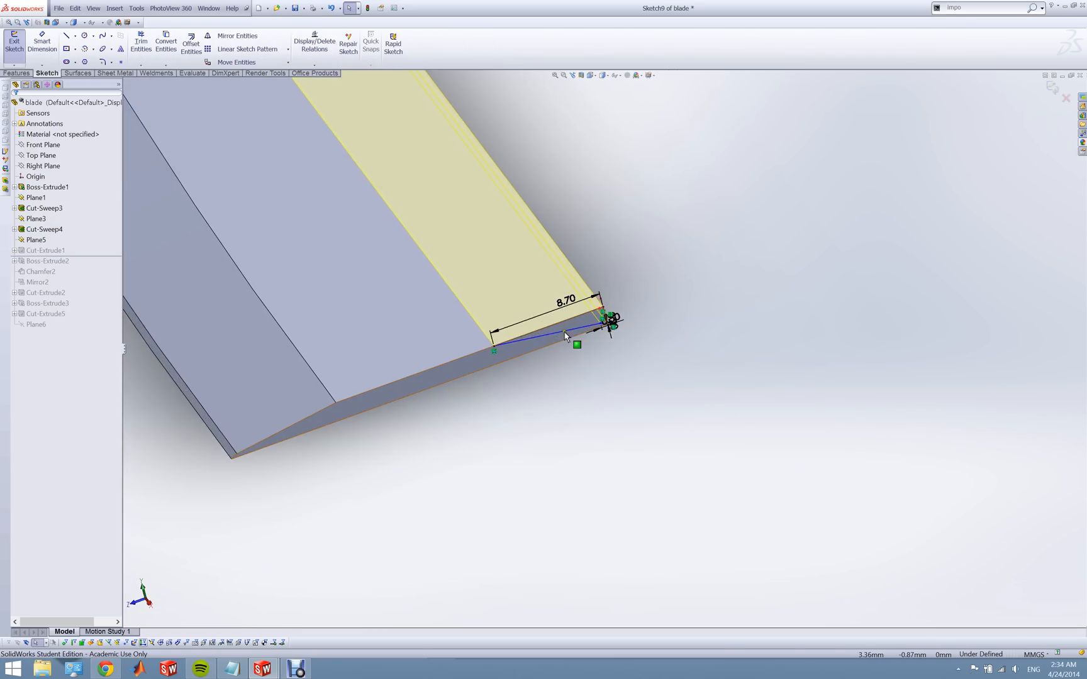
{"action": "scroll", "coordinate": [651, 330], "scroll_direction": "down", "scroll_amount": 8}
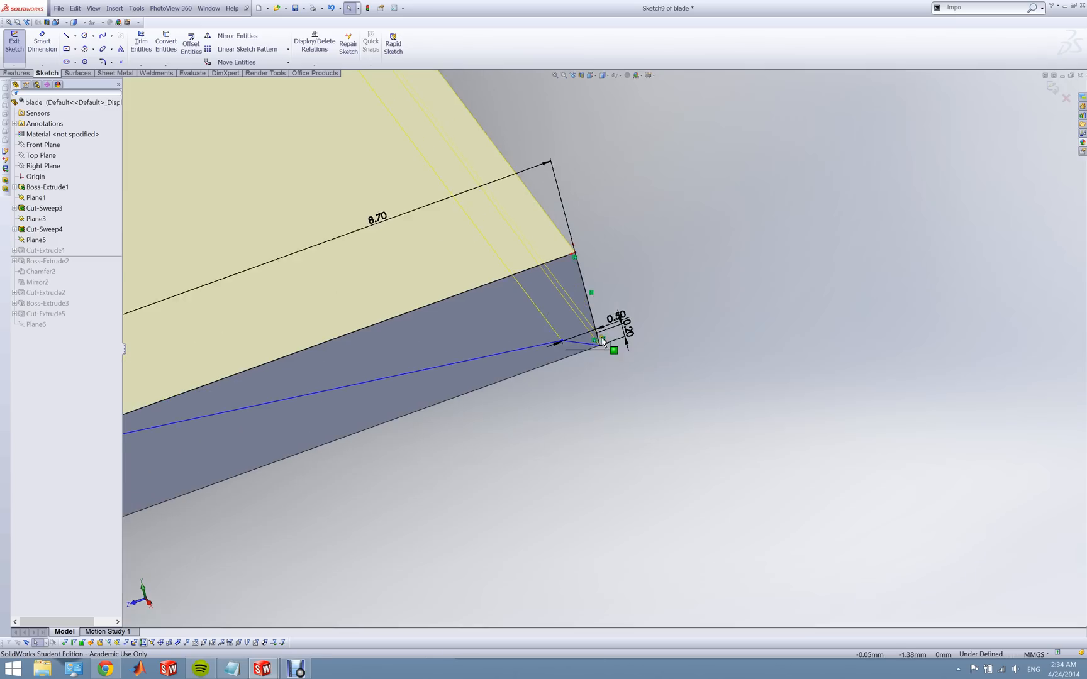
{"action": "scroll", "coordinate": [569, 352], "scroll_direction": "up", "scroll_amount": 9}
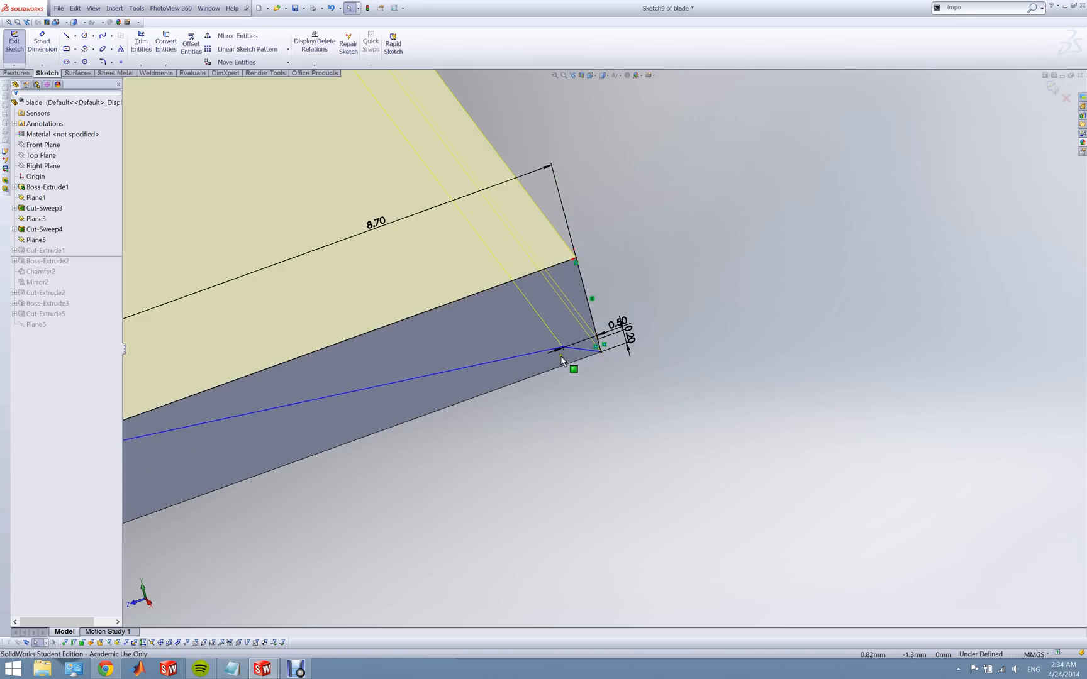
{"action": "left_click", "coordinate": [12, 50]}
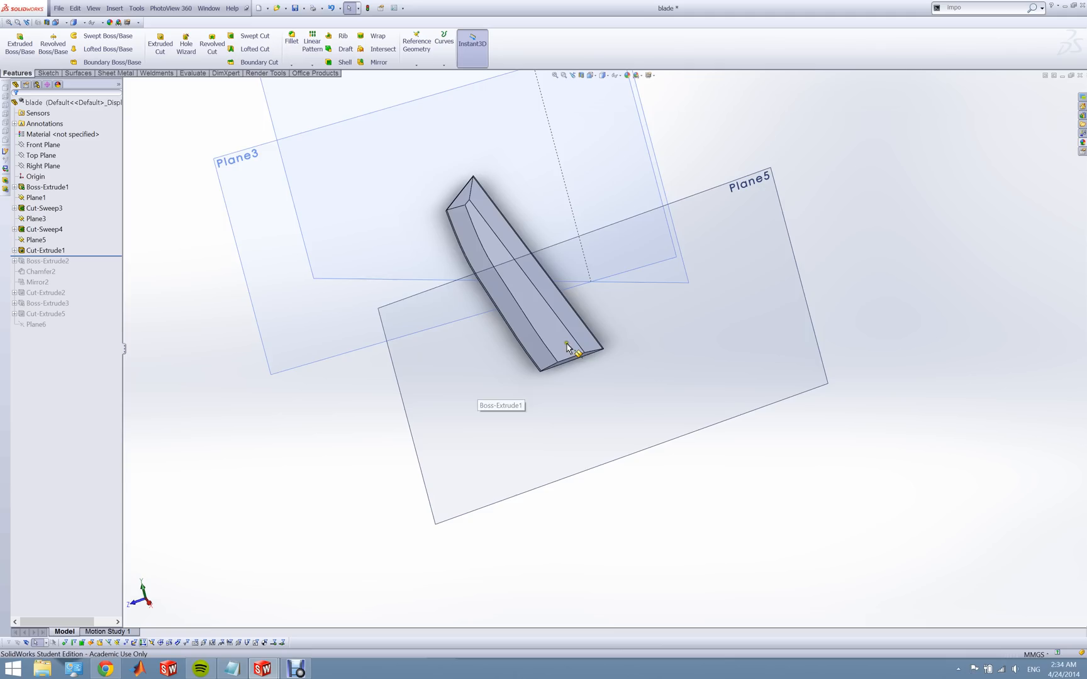
- Open the definition of Cut-Extrude1, review how its cut runs along the blade's back in the preview, and accept it
{"action": "right_click", "coordinate": [63, 226]}
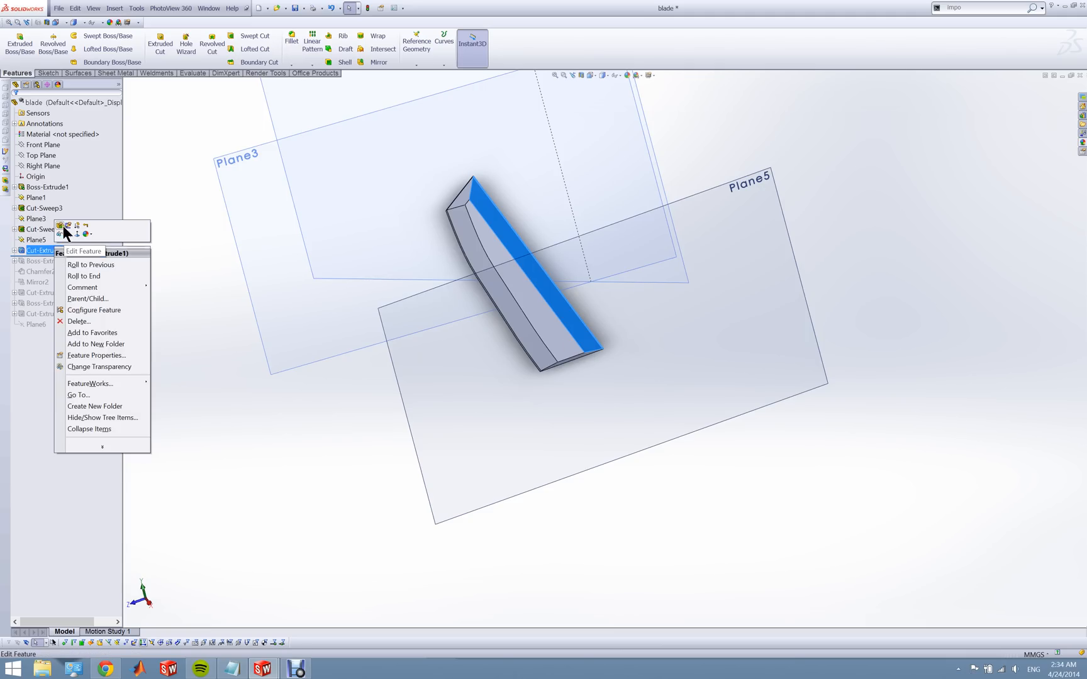
{"action": "left_click", "coordinate": [74, 228]}
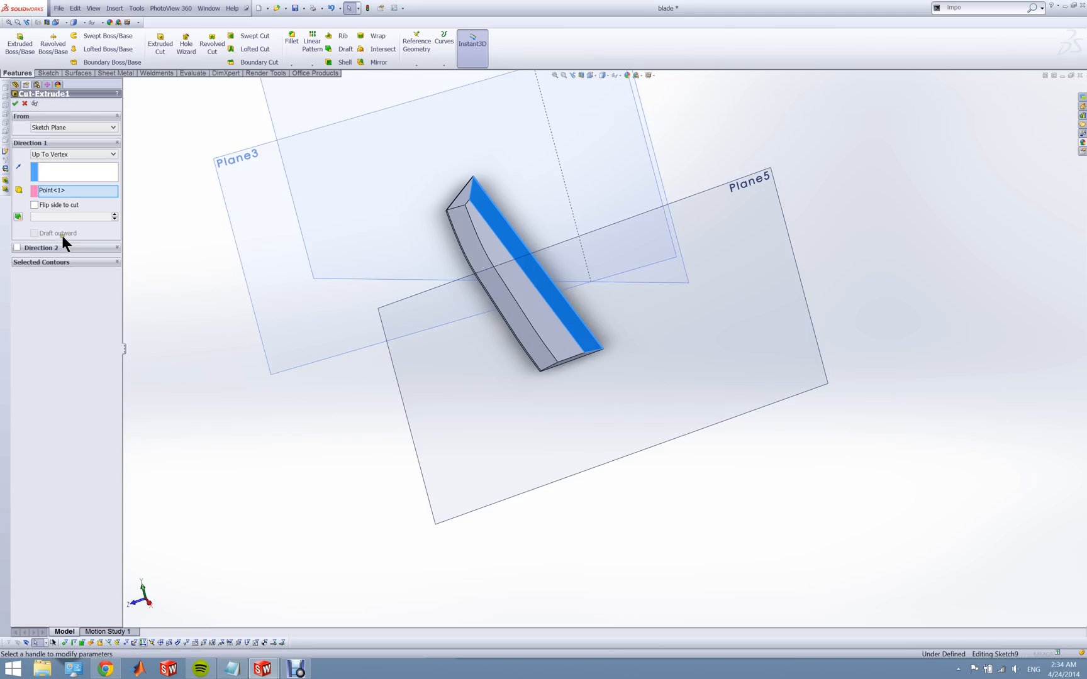
{"action": "scroll", "coordinate": [483, 183], "scroll_direction": "down", "scroll_amount": 3}
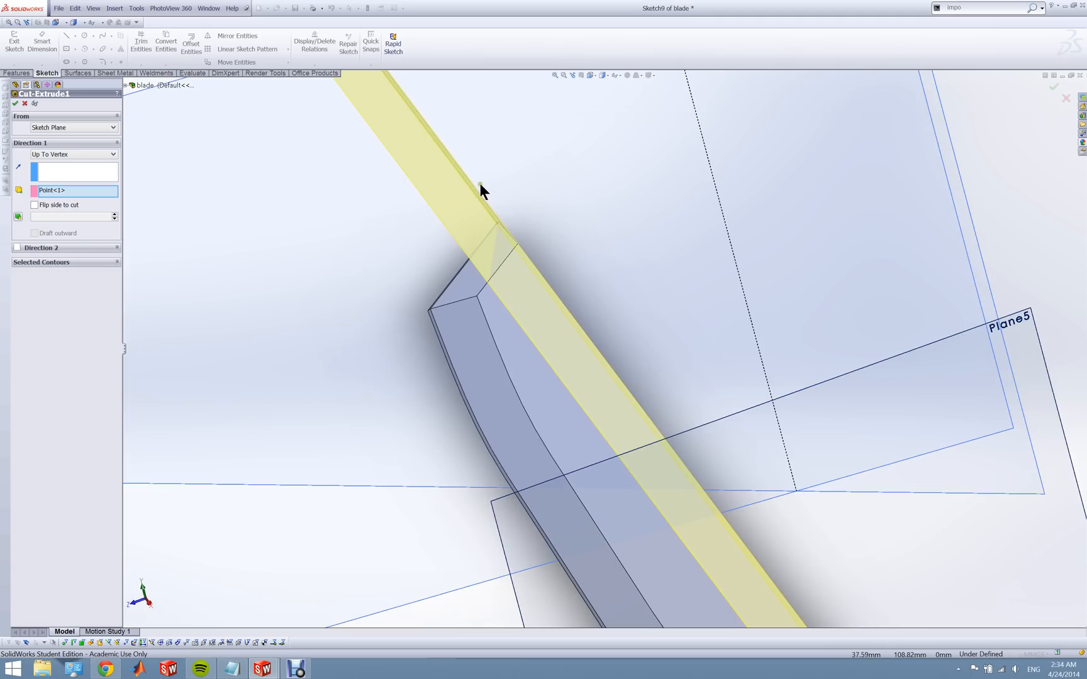
{"action": "scroll", "coordinate": [475, 189], "scroll_direction": "up", "scroll_amount": 1}
{"action": "scroll", "coordinate": [493, 192], "scroll_direction": "up", "scroll_amount": 5}
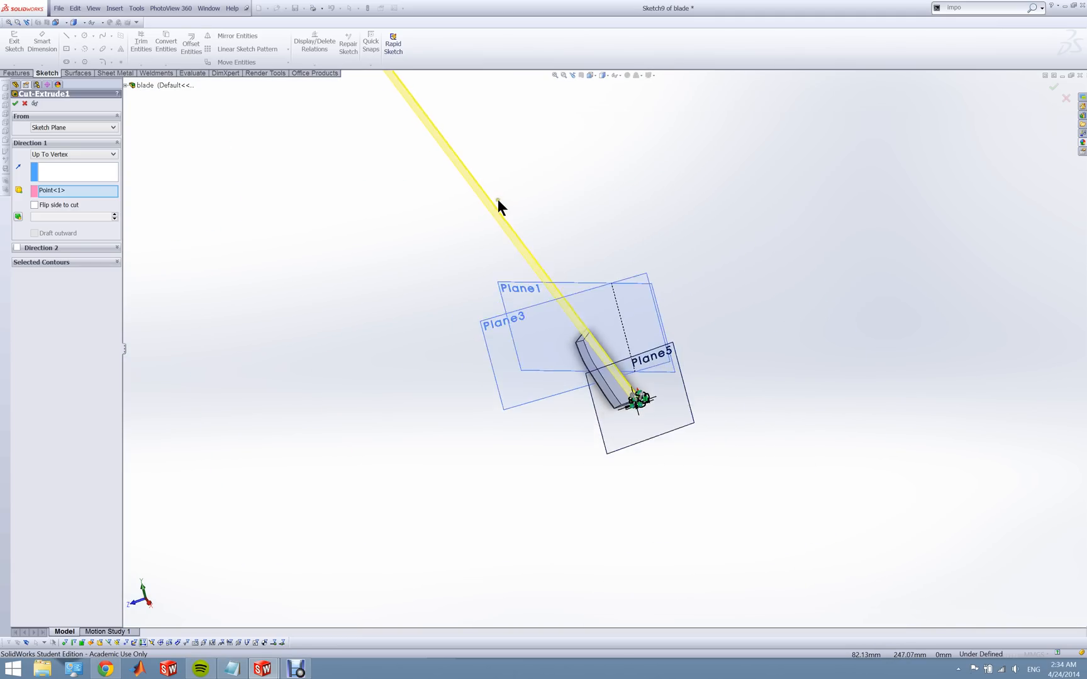
{"action": "scroll", "coordinate": [617, 356], "scroll_direction": "down", "scroll_amount": 6}
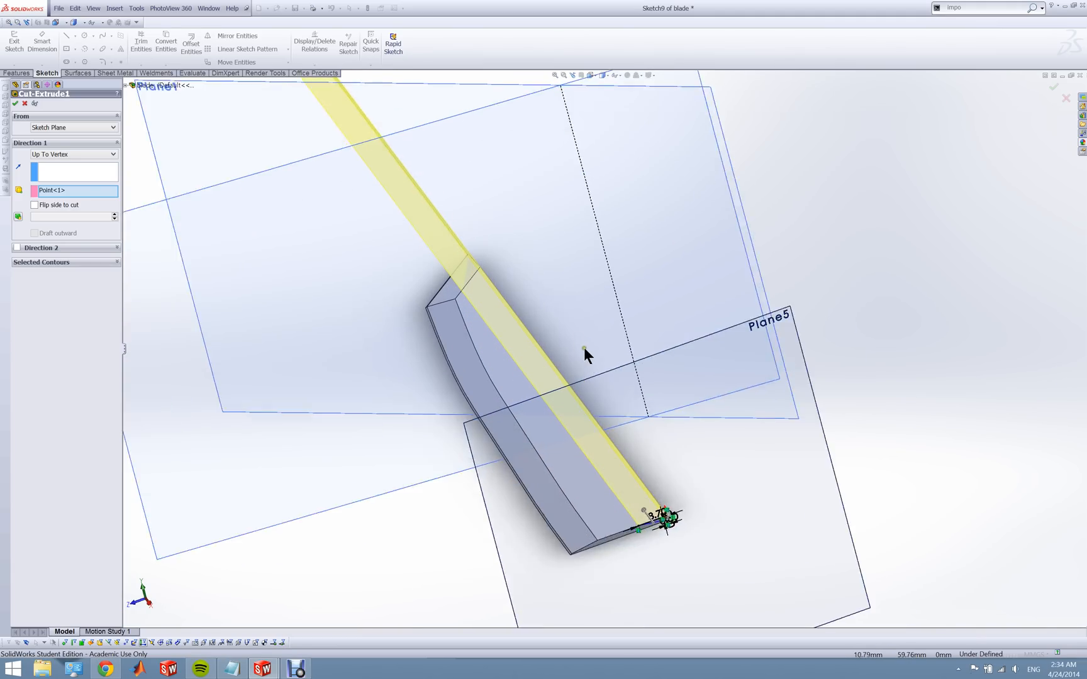
{"action": "left_click", "coordinate": [17, 104]}
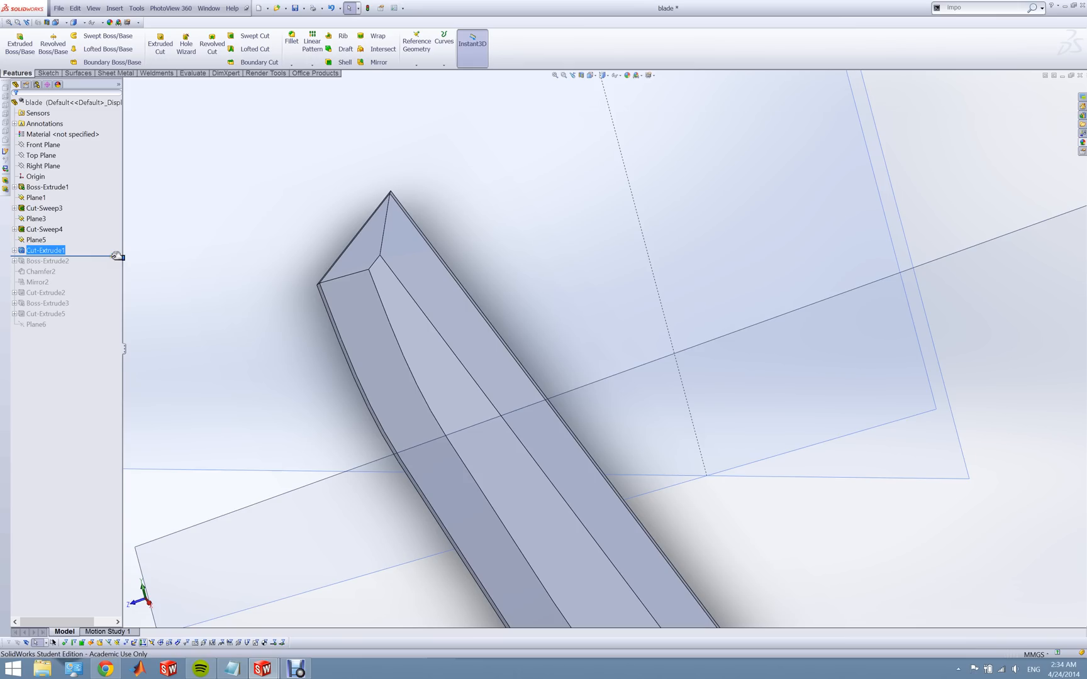
{"action": "middle_click_drag", "start_coordinate": [208, 286], "coordinate": [646, 417]}
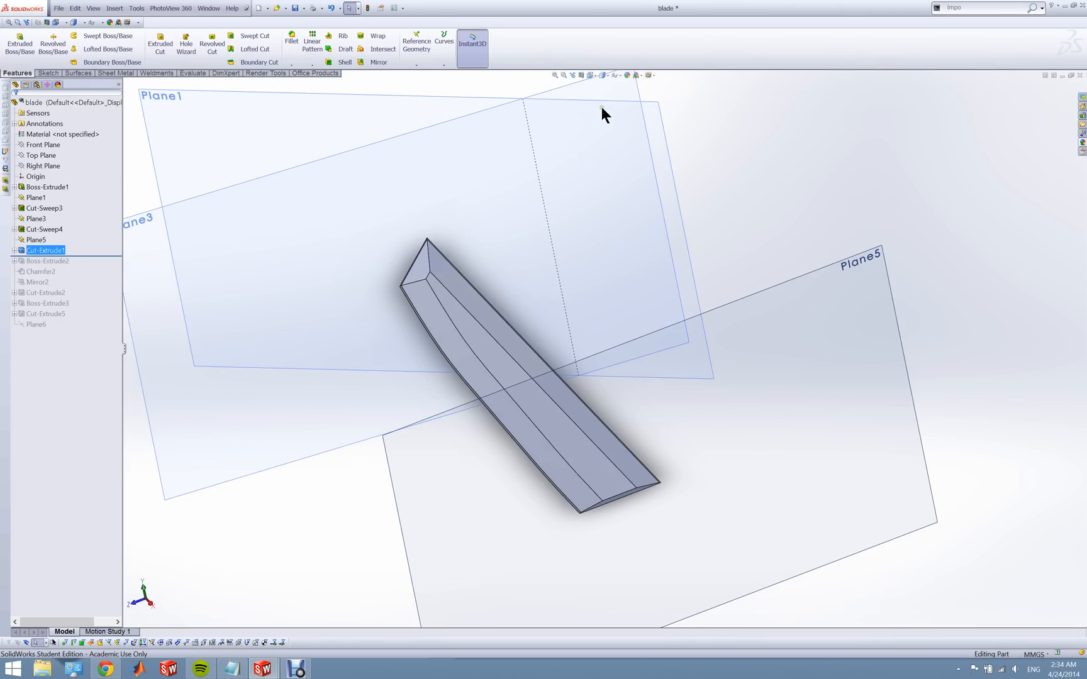
- Hide the reference planes and roll the feature history forward to include Boss-Extrude2
{"action": "left_click", "coordinate": [614, 76]}
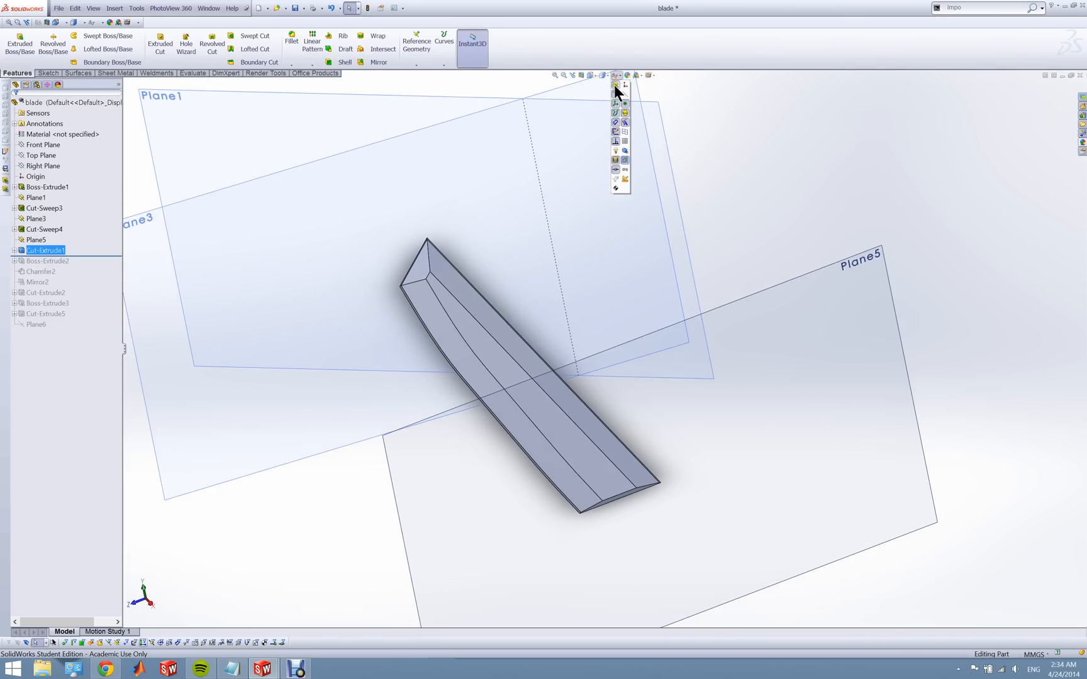
{"action": "left_click", "coordinate": [617, 91]}
{"action": "left_click_drag", "start_coordinate": [113, 256], "coordinate": [108, 265]}
- Examine the full-thickness block at the blade's handle end and the steps where it meets both bevels
{"action": "scroll", "coordinate": [604, 441], "scroll_direction": "down", "scroll_amount": 5}
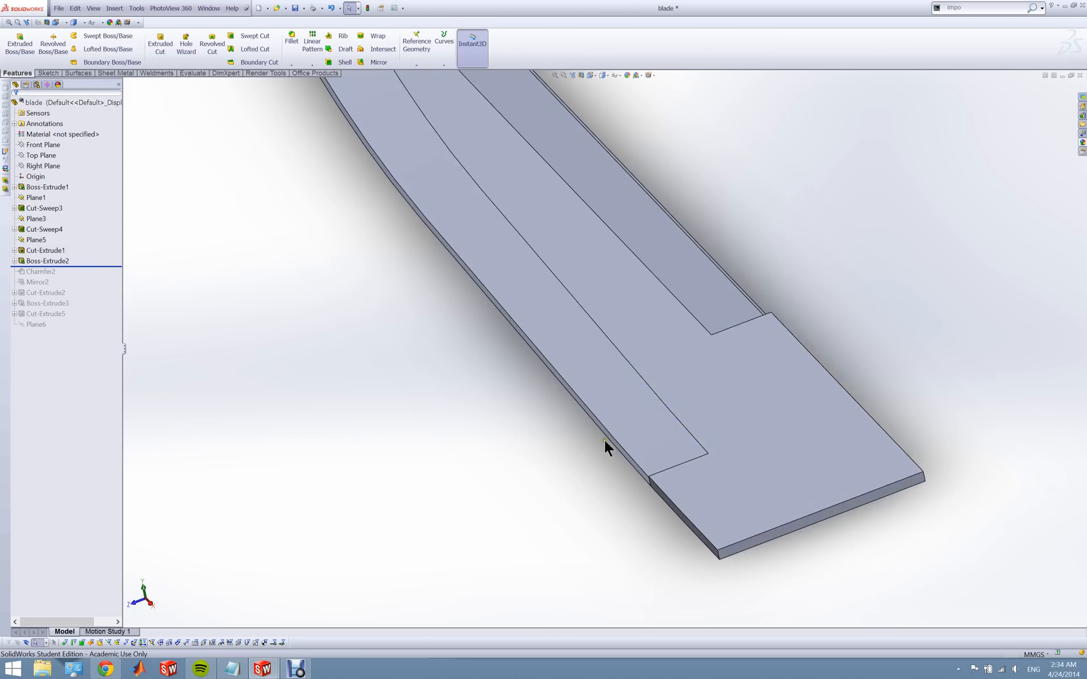
{"action": "left_click", "coordinate": [789, 447]}
{"action": "middle_click_drag", "start_coordinate": [789, 446], "coordinate": [801, 526]}
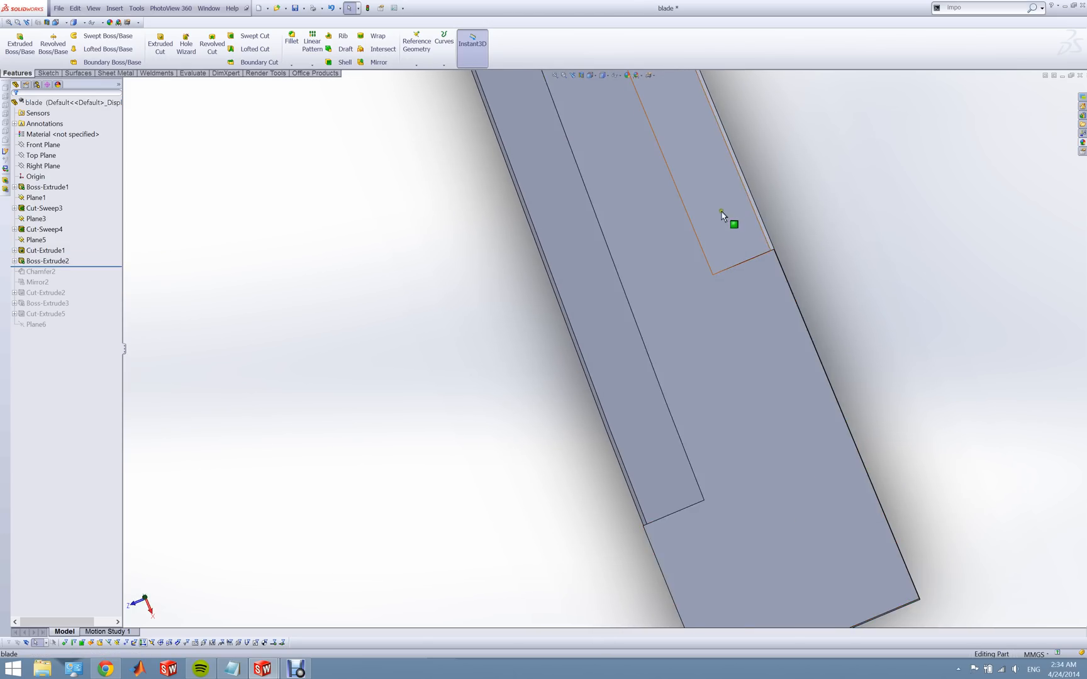
{"action": "scroll", "coordinate": [798, 402], "scroll_direction": "up", "scroll_amount": 3}
{"action": "left_click", "coordinate": [647, 393]}
{"action": "middle_click_drag", "start_coordinate": [645, 383], "coordinate": [689, 461]}
{"action": "left_click", "coordinate": [688, 462]}
{"action": "middle_click_drag", "start_coordinate": [376, 347], "coordinate": [482, 346]}
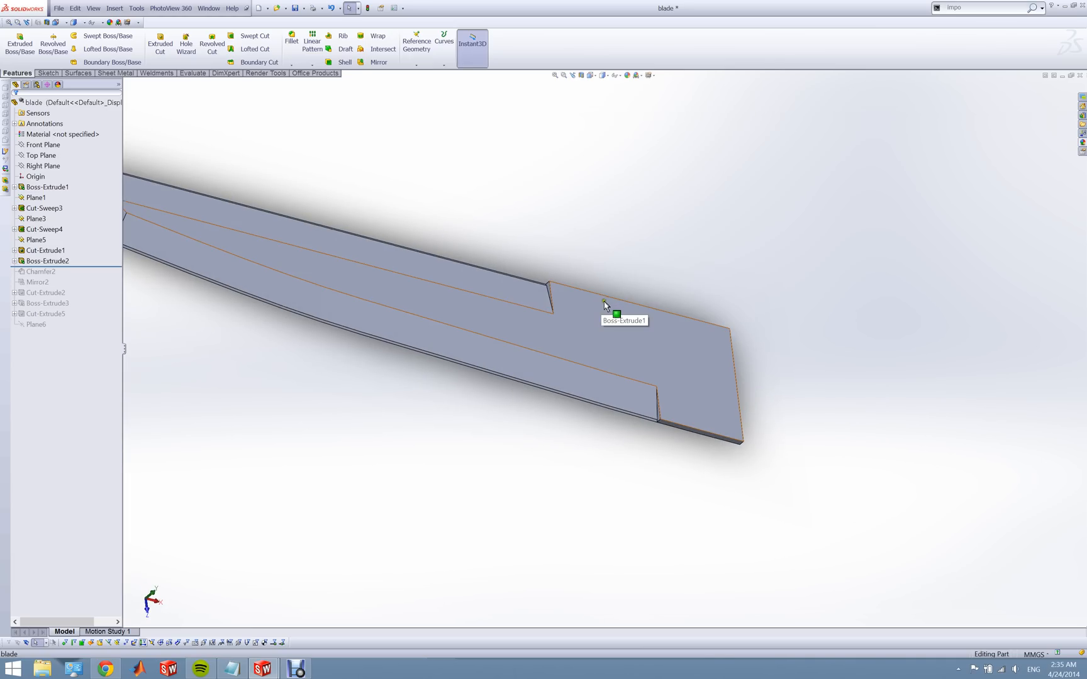
{"action": "scroll", "coordinate": [572, 372], "scroll_direction": "down", "scroll_amount": 5}
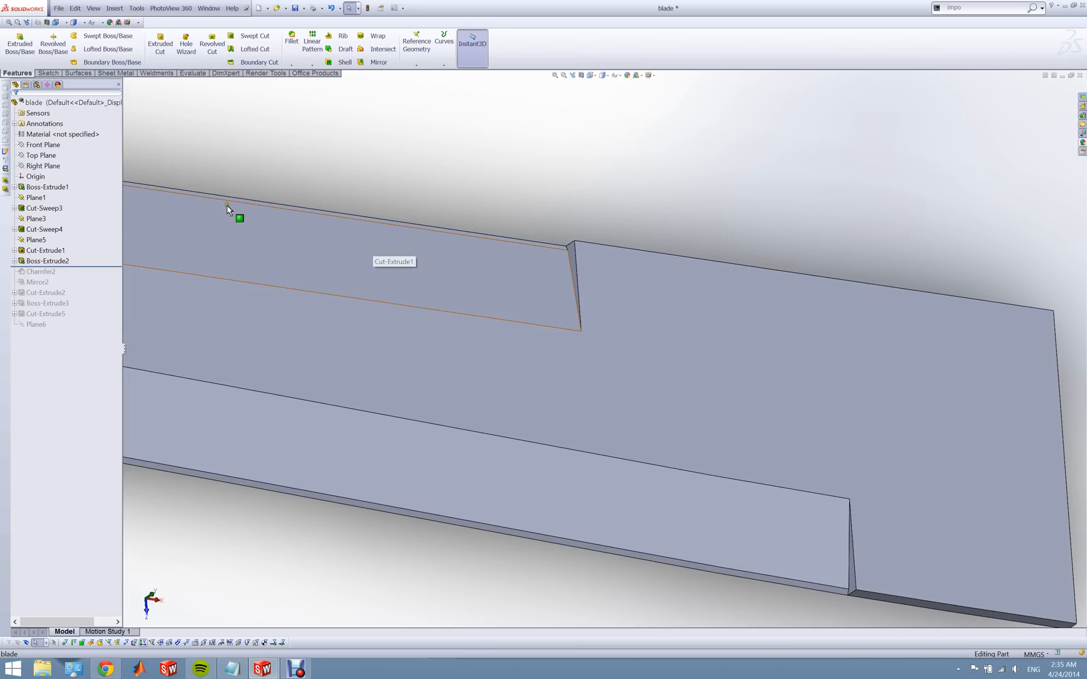
- Open the sketch of Boss-Extrude2, examine how its outline fills the bevels at the handle end, and exit the sketch
{"action": "right_click", "coordinate": [29, 260]}
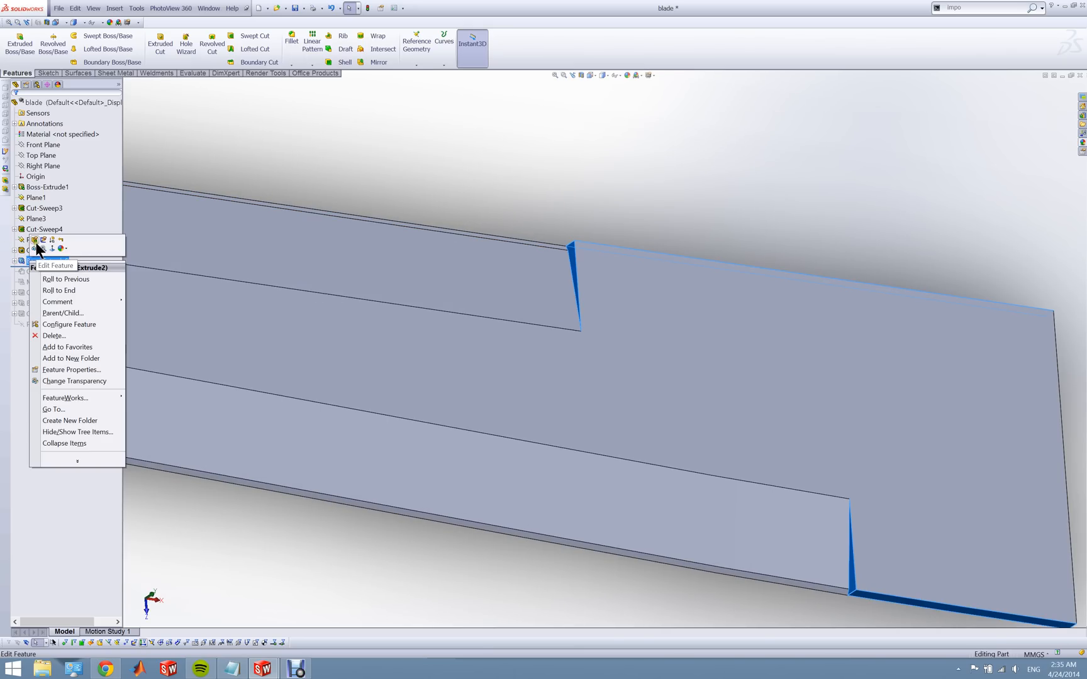
{"action": "left_click", "coordinate": [44, 239]}
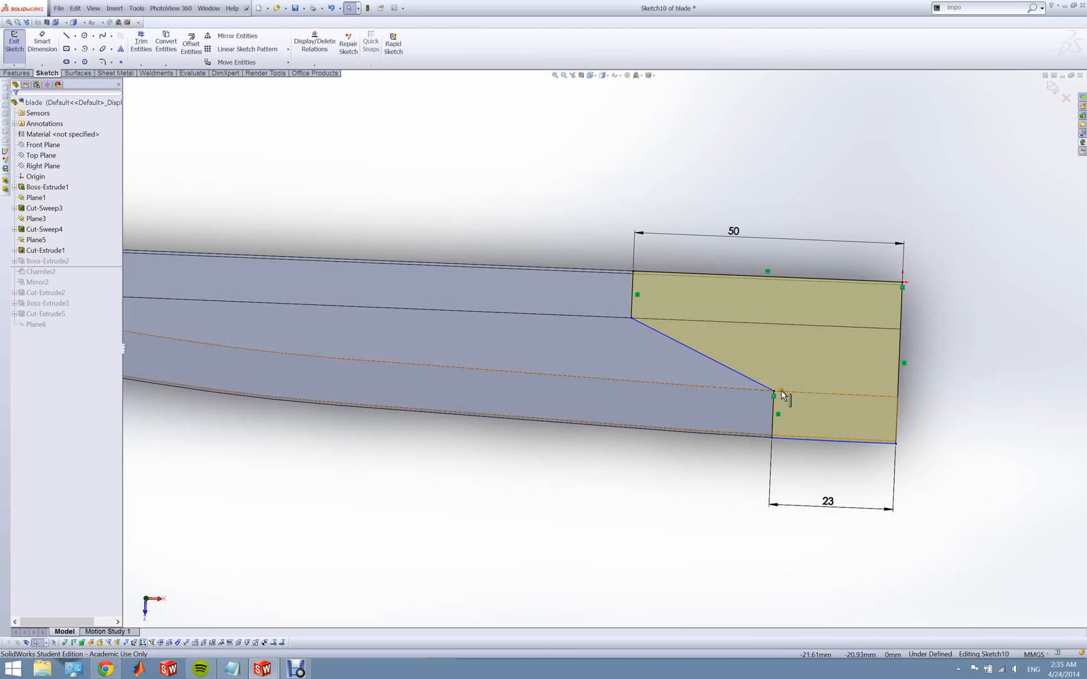
{"action": "scroll", "coordinate": [877, 400], "scroll_direction": "up", "scroll_amount": 3}
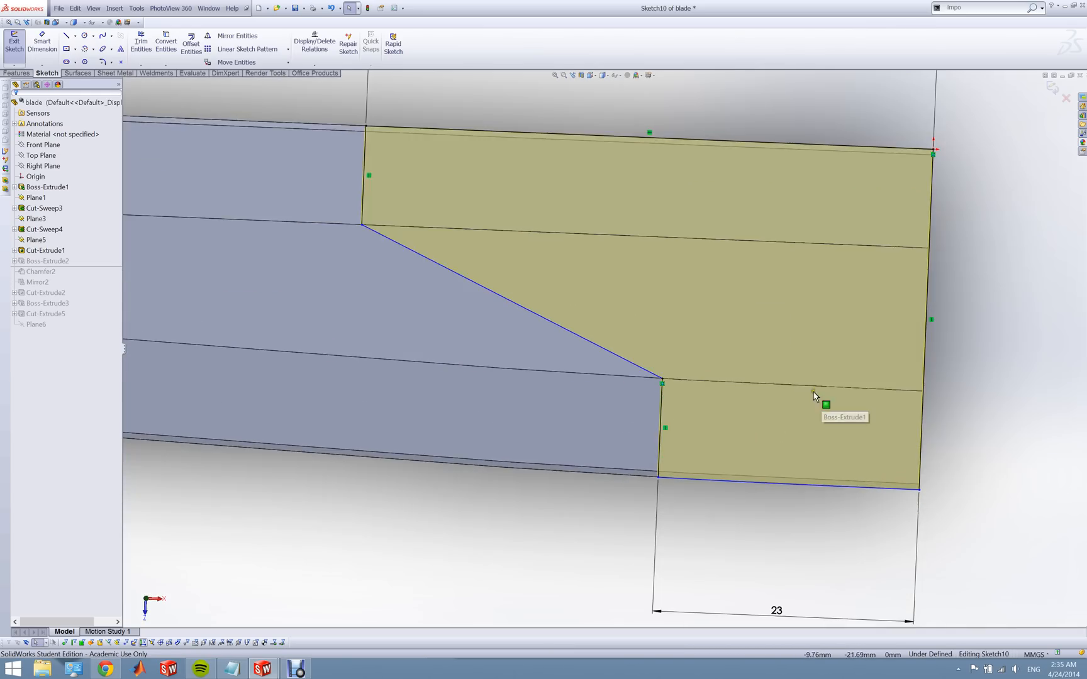
{"action": "scroll", "coordinate": [758, 327], "scroll_direction": "down", "scroll_amount": 2}
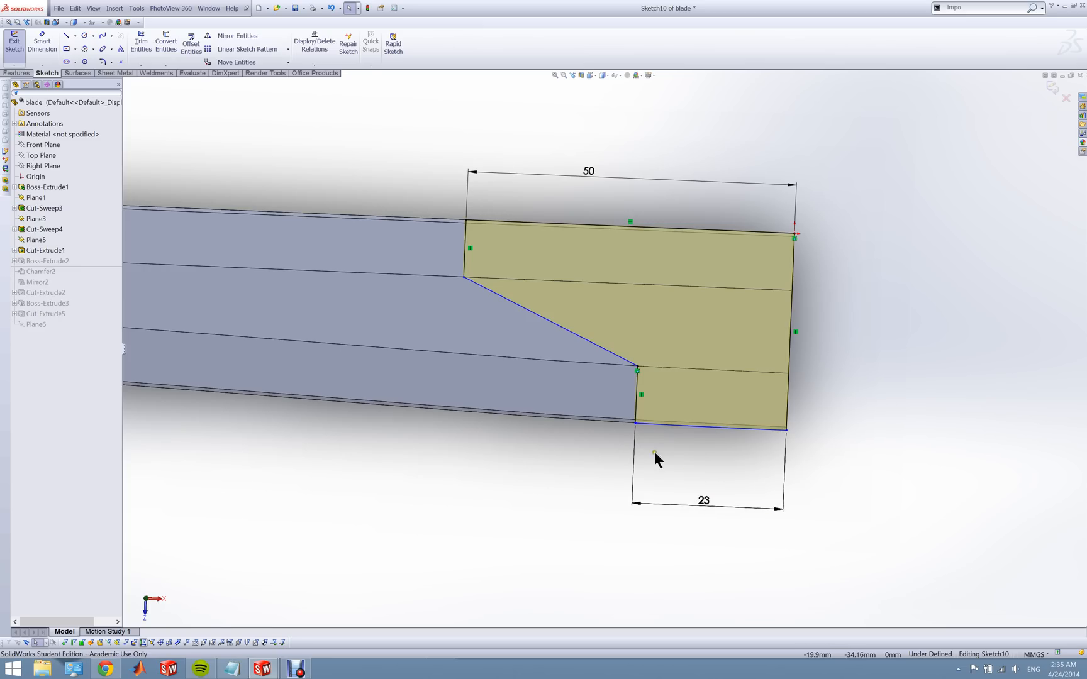
{"action": "left_click", "coordinate": [602, 353]}
{"action": "mouse_move", "coordinate": [477, 322]}
{"action": "middle_mouse_down"}
{"action": "mouse_move", "coordinate": [532, 337]}
{"action": "mouse_move", "coordinate": [553, 311]}
{"action": "mouse_move", "coordinate": [532, 317]}
{"action": "middle_mouse_up"}
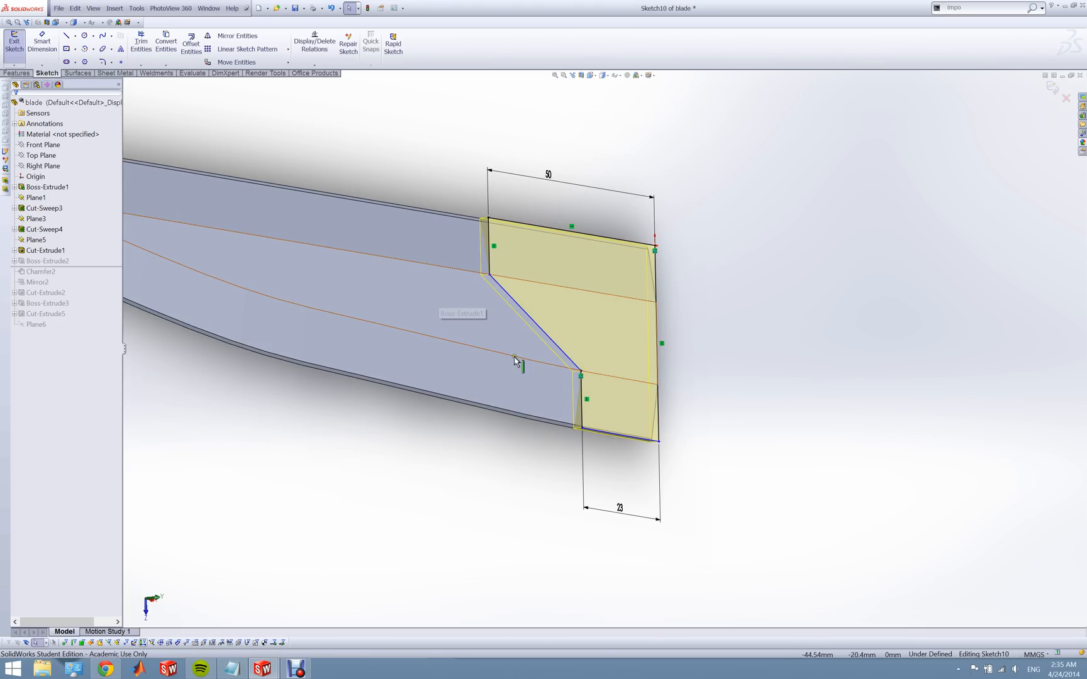
{"action": "scroll", "coordinate": [584, 418], "scroll_direction": "down", "scroll_amount": 3}
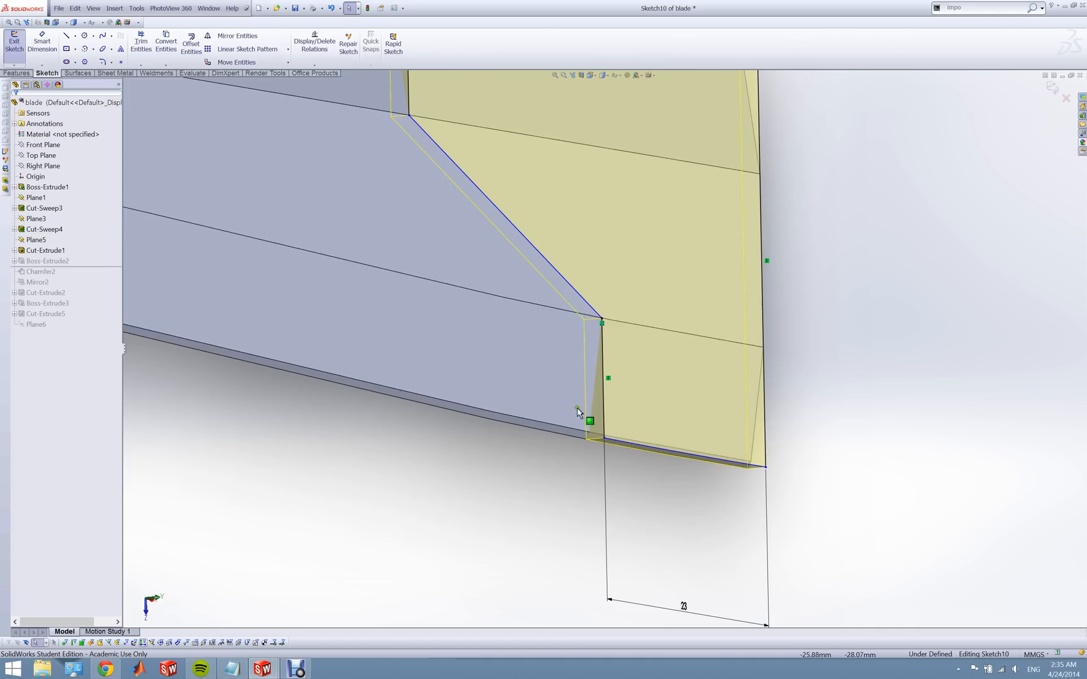
{"action": "left_click", "coordinate": [13, 57]}
{"action": "left_click", "coordinate": [31, 261]}
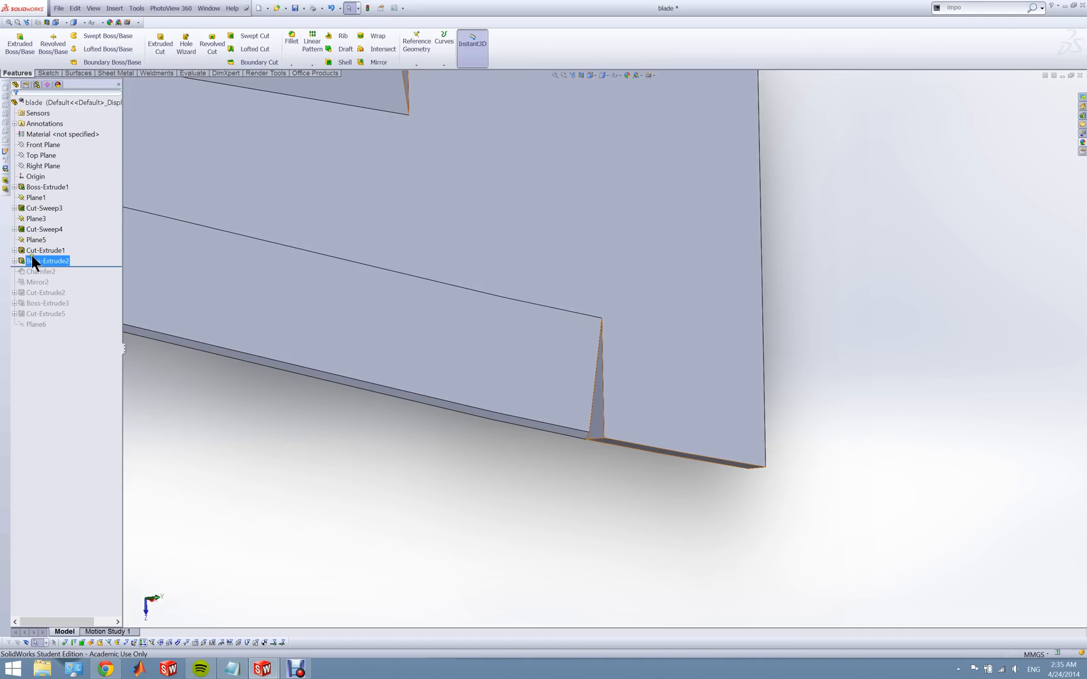
{"action": "middle_click_drag", "start_coordinate": [408, 323], "coordinate": [369, 385]}
{"action": "middle_click_drag", "start_coordinate": [385, 333], "coordinate": [252, 396]}
- Roll the feature history forward to include Chamfer2, review its edges, distance and angle in the definition, and accept it
{"action": "left_click_drag", "start_coordinate": [71, 266], "coordinate": [63, 273]}
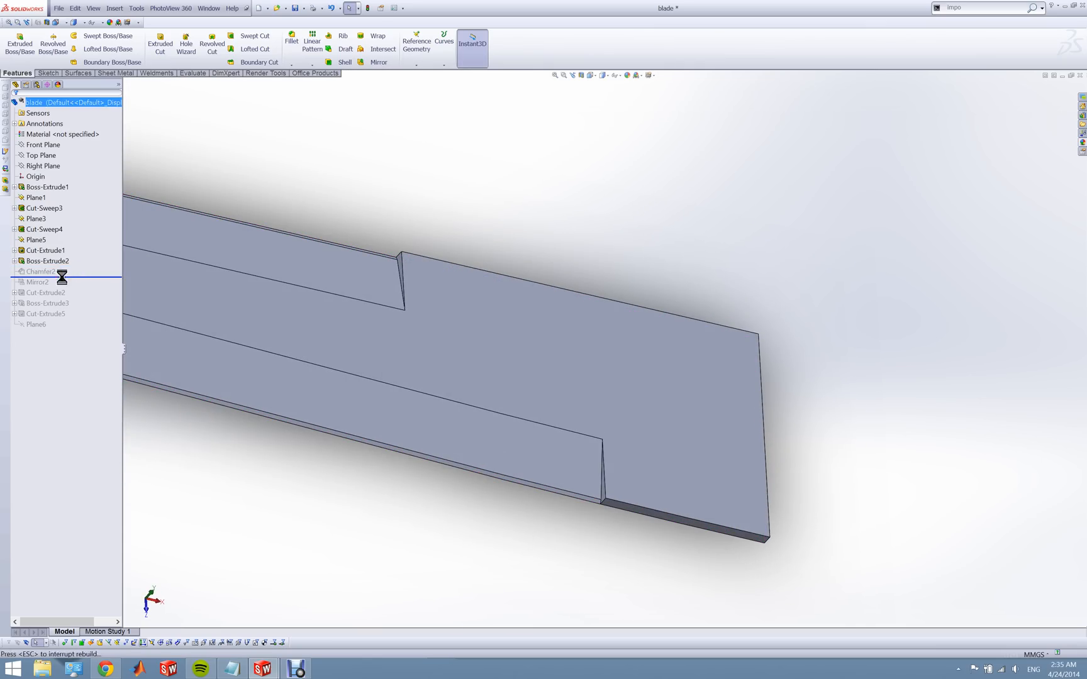
{"action": "middle_click_drag", "start_coordinate": [538, 483], "coordinate": [483, 433]}
{"action": "right_click", "coordinate": [44, 273]}
{"action": "left_click", "coordinate": [50, 255]}
{"action": "scroll", "coordinate": [525, 280], "scroll_direction": "down", "scroll_amount": 3}
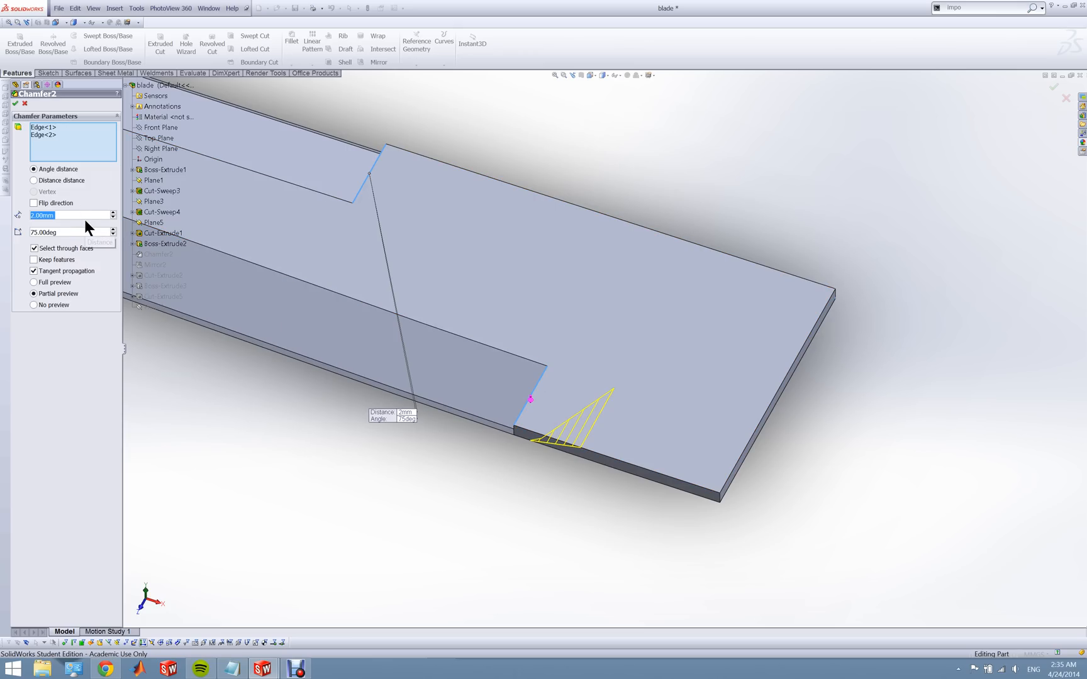
{"action": "middle_click_drag", "start_coordinate": [279, 298], "coordinate": [324, 296]}
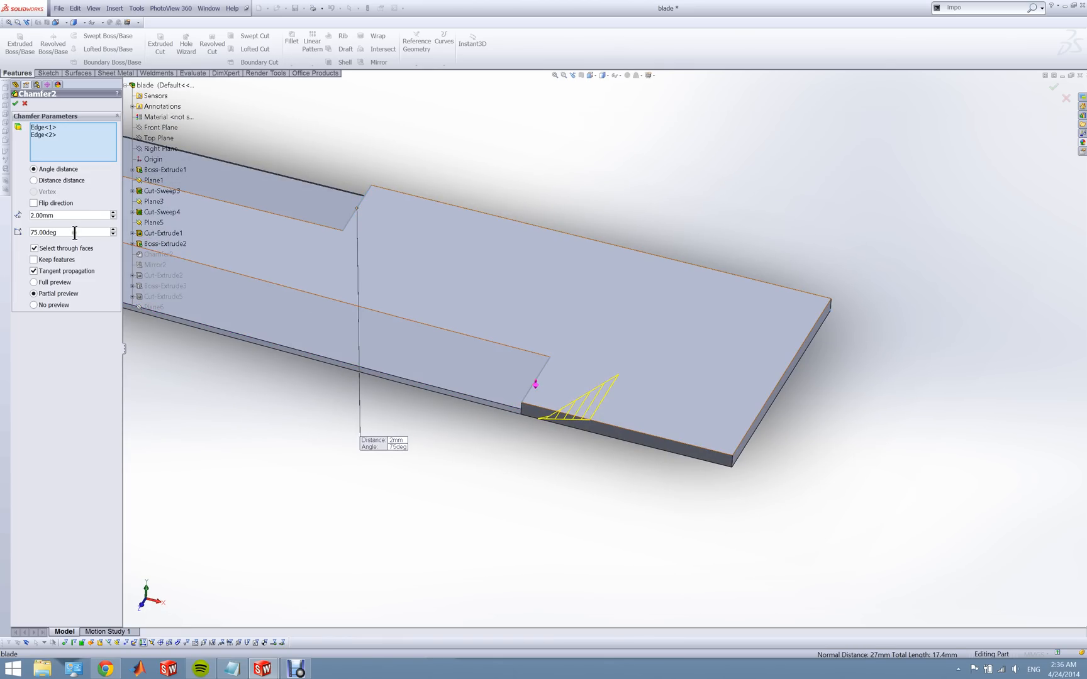
{"action": "left_click", "coordinate": [15, 104]}
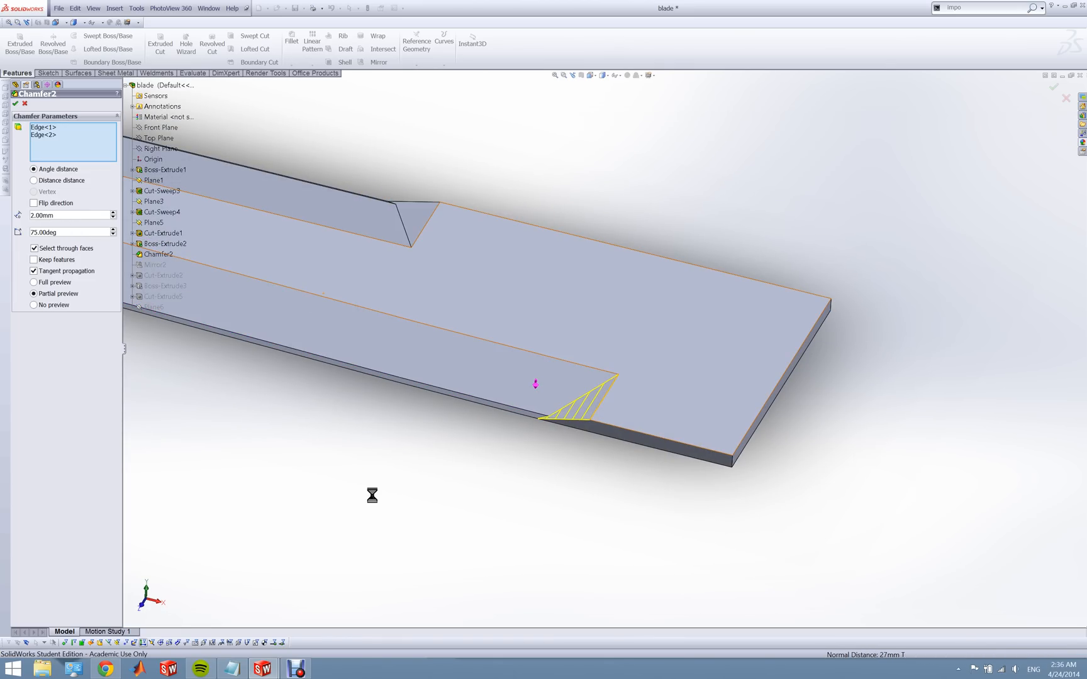
- Roll the feature history forward to include Mirror2 and inspect the mirrored blade from the side
{"action": "left_click", "coordinate": [99, 277]}
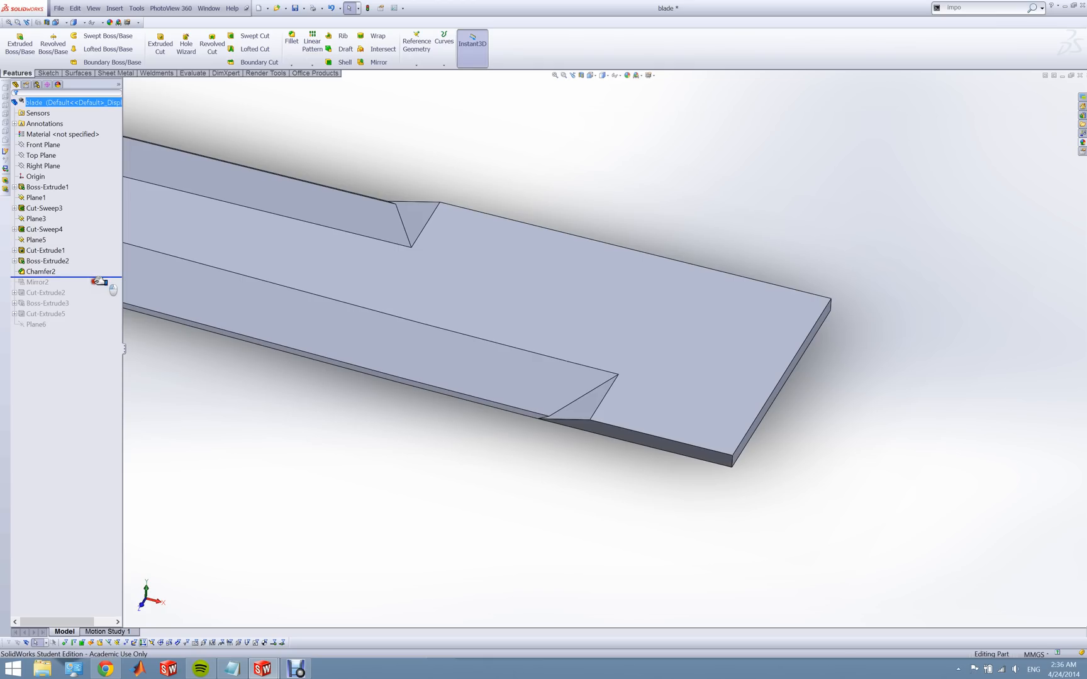
{"action": "left_click_drag", "start_coordinate": [99, 281], "coordinate": [88, 286]}
{"action": "scroll", "coordinate": [476, 427], "scroll_direction": "up", "scroll_amount": 2}
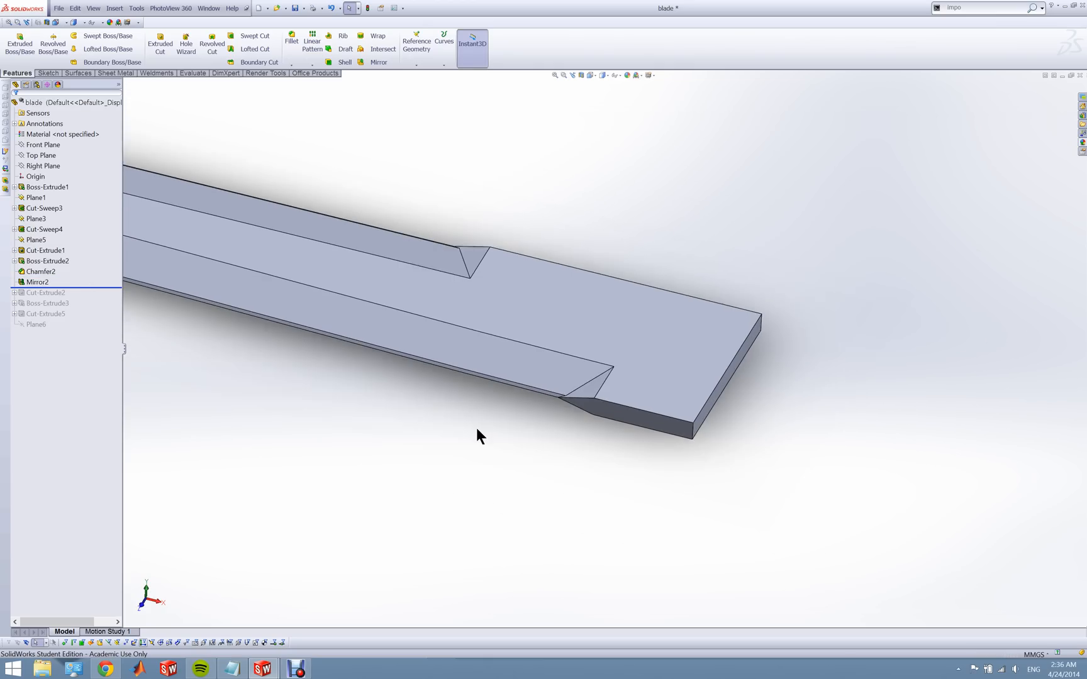
{"action": "middle_click_drag", "start_coordinate": [463, 412], "coordinate": [448, 361]}
- Open the definition of Mirror2, review its mirror face and mirrored body in the preview, and close it
{"action": "right_click", "coordinate": [42, 278]}
{"action": "left_click", "coordinate": [48, 260]}
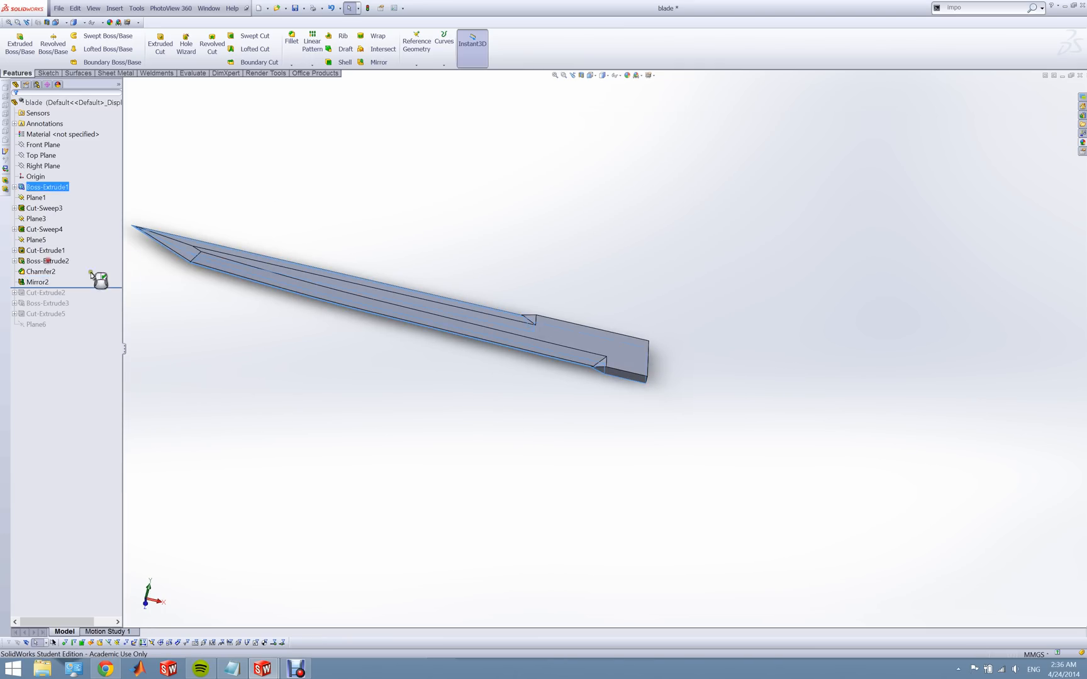
{"action": "middle_click_drag", "start_coordinate": [377, 309], "coordinate": [277, 270]}
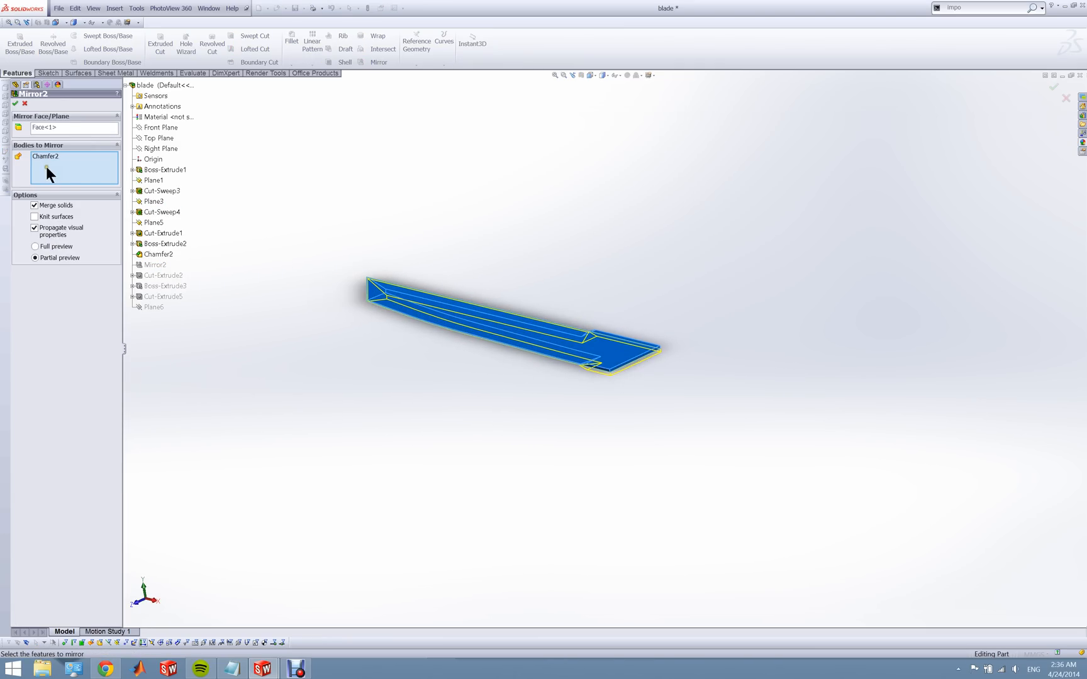
{"action": "scroll", "coordinate": [620, 359], "scroll_direction": "down", "scroll_amount": 3}
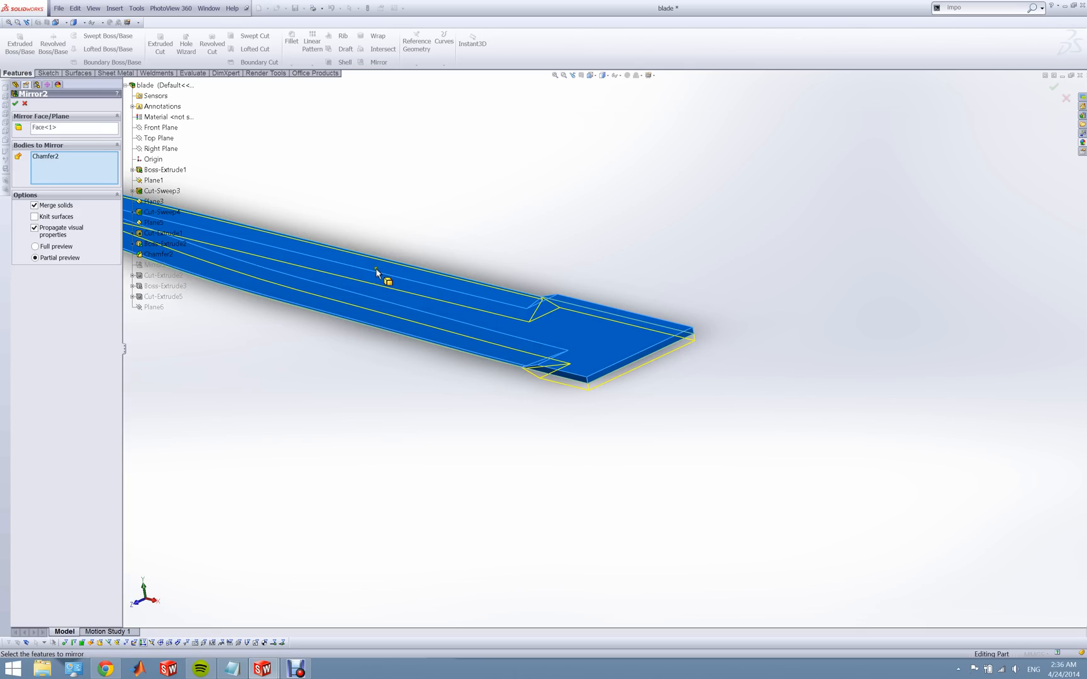
{"action": "left_click", "coordinate": [22, 103]}
{"action": "scroll", "coordinate": [517, 430], "scroll_direction": "down", "scroll_amount": 1}
{"action": "middle_click_drag", "start_coordinate": [509, 398], "coordinate": [487, 374]}
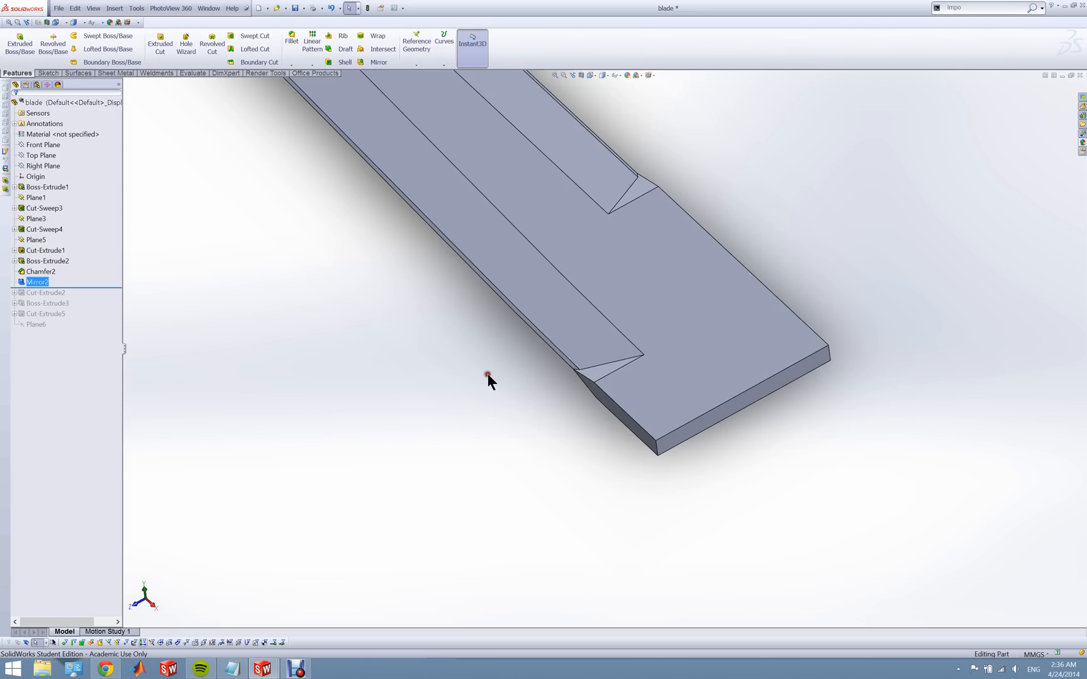
- Roll the feature history forward to include Cut-Extrude2 and inspect the serrations on the blade edge from the top view
{"action": "left_click_drag", "start_coordinate": [88, 290], "coordinate": [88, 301]}
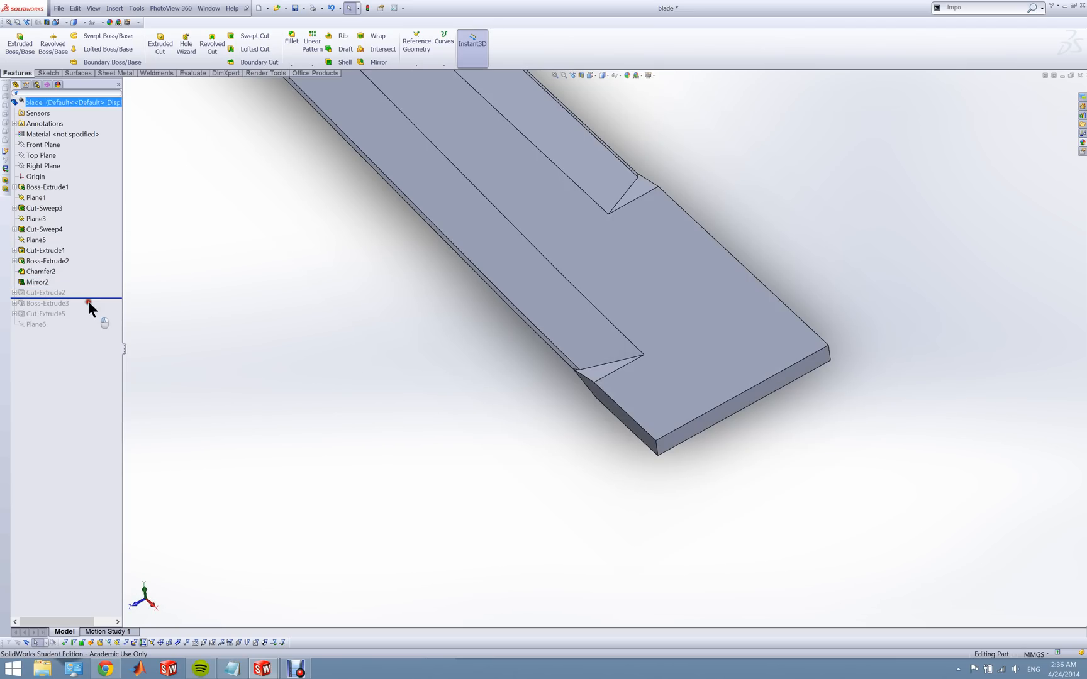
{"action": "left_click", "coordinate": [292, 362]}
{"action": "scroll", "coordinate": [293, 362], "scroll_direction": "up", "scroll_amount": 2}
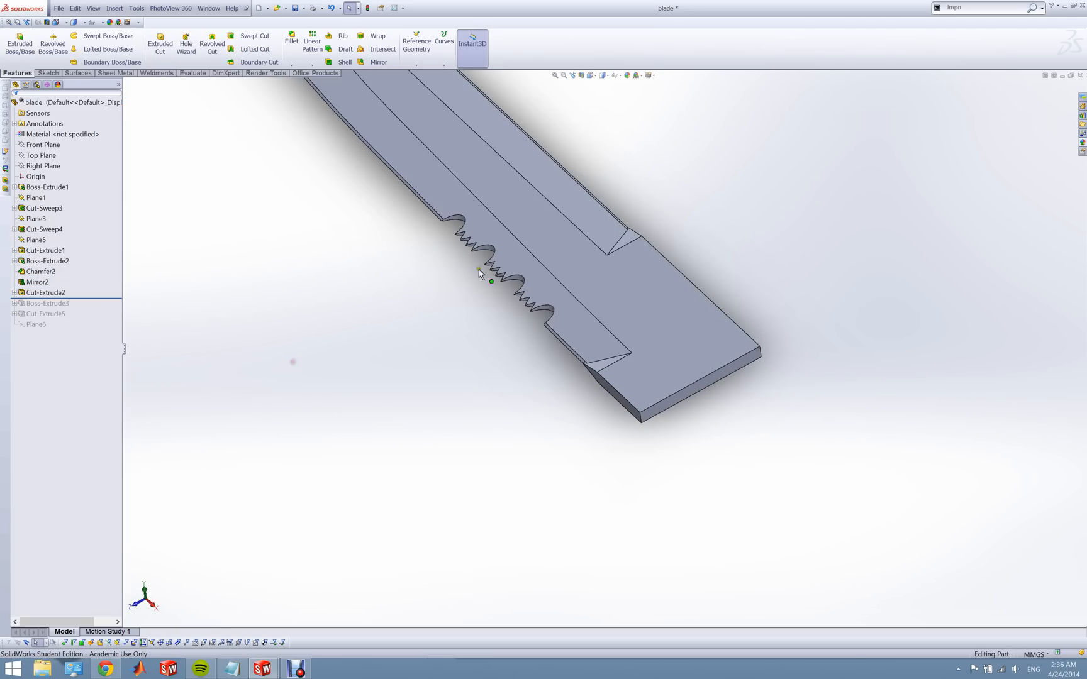
{"action": "middle_click_drag", "start_coordinate": [477, 305], "coordinate": [490, 451]}
{"action": "scroll", "coordinate": [529, 280], "scroll_direction": "down", "scroll_amount": 2}
{"action": "middle_click_drag", "start_coordinate": [491, 320], "coordinate": [506, 364]}
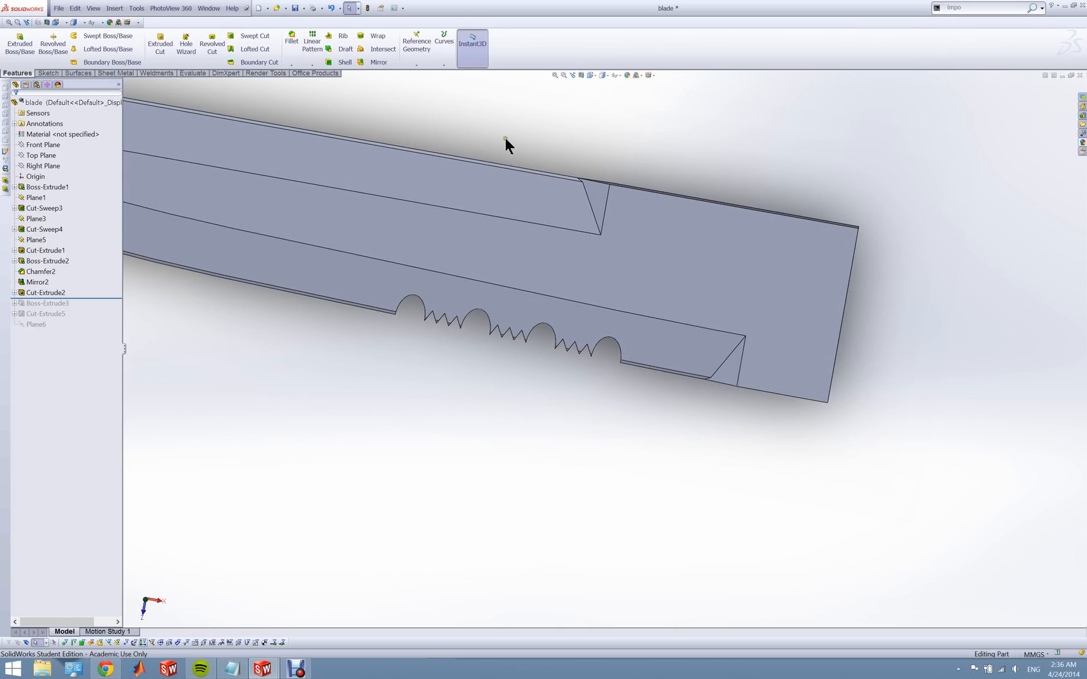
{"action": "left_click", "coordinate": [594, 79]}
{"action": "left_click", "coordinate": [617, 296]}
{"action": "scroll", "coordinate": [640, 382], "scroll_direction": "down", "scroll_amount": 8}
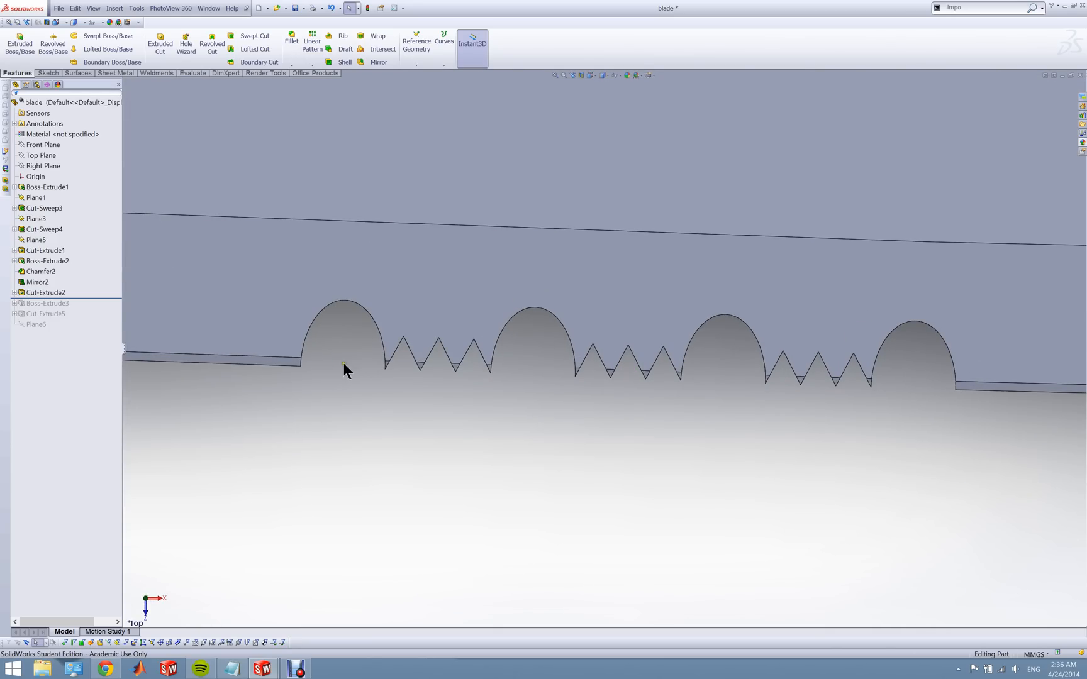
- Open the sketch of Cut-Extrude2 for editing and examine its elliptical and triangular serration profile
{"action": "right_click", "coordinate": [48, 293]}
{"action": "left_click", "coordinate": [65, 275]}
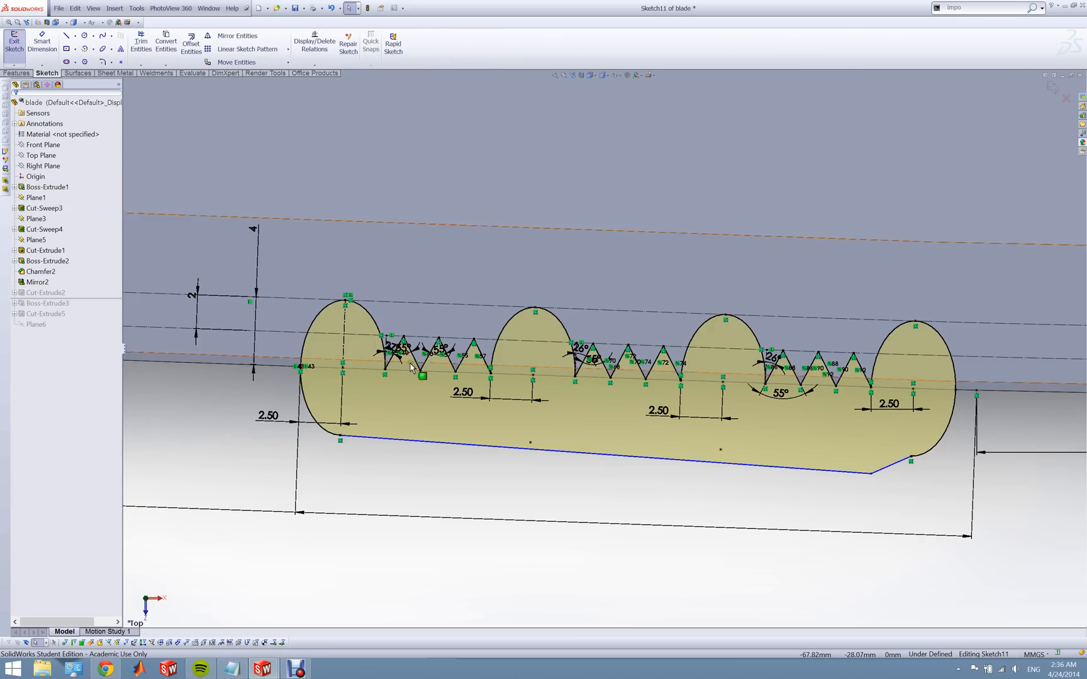
{"action": "scroll", "coordinate": [364, 360], "scroll_direction": "down", "scroll_amount": 3}
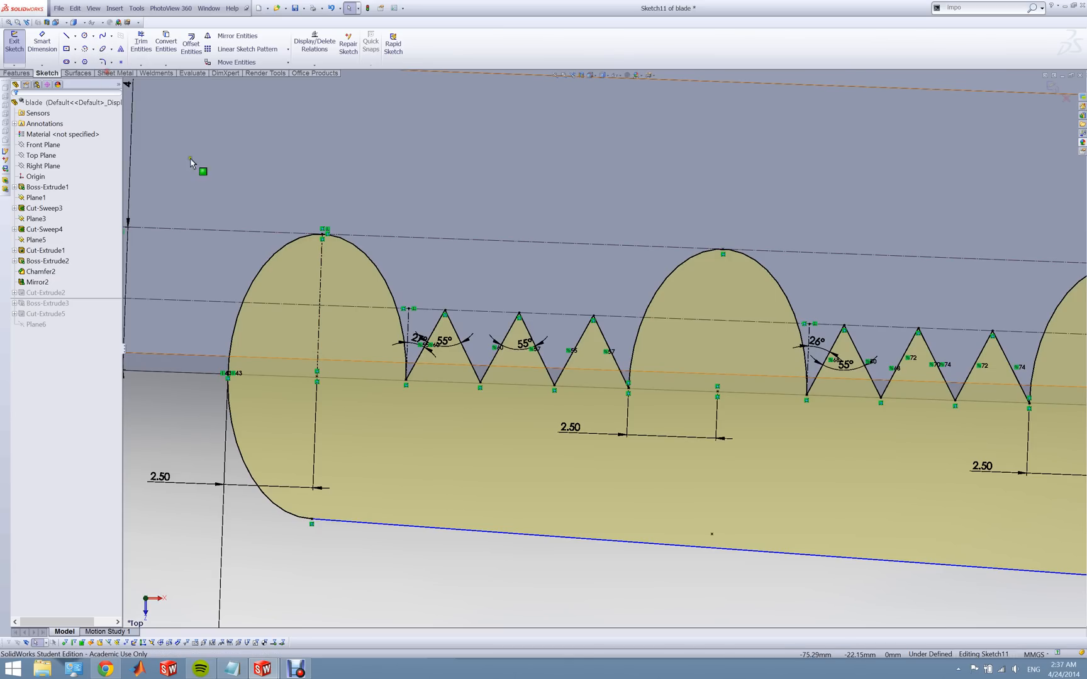
{"action": "left_click", "coordinate": [103, 46]}
{"action": "scroll", "coordinate": [275, 246], "scroll_direction": "up", "scroll_amount": 9}
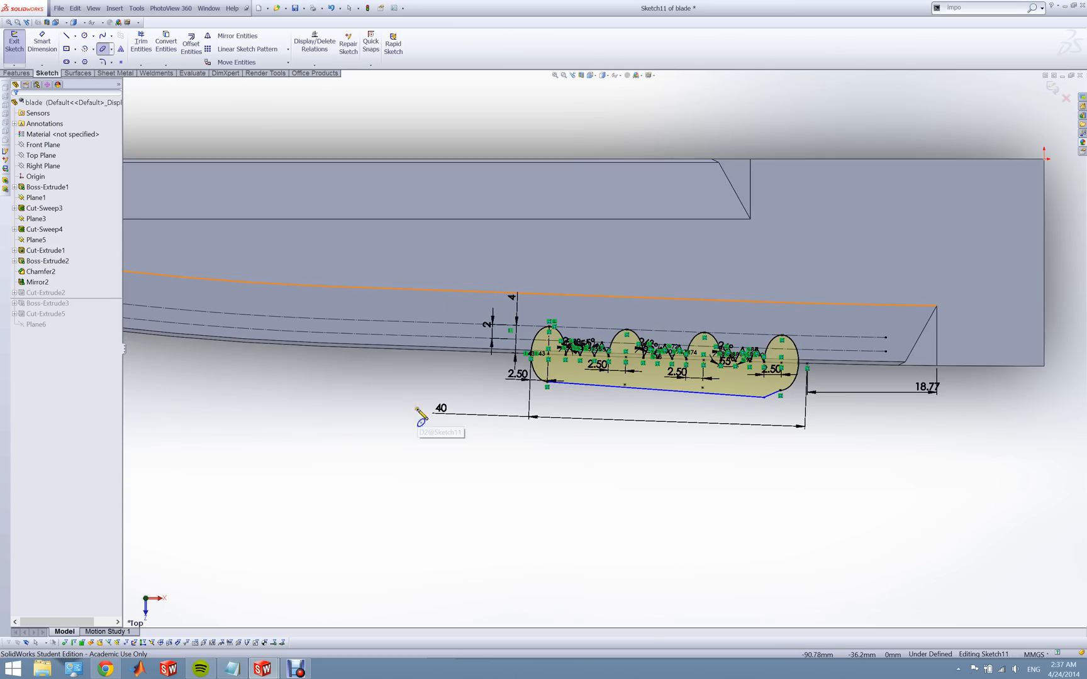
{"action": "left_click", "coordinate": [383, 440]}
{"action": "left_click", "coordinate": [383, 398]}
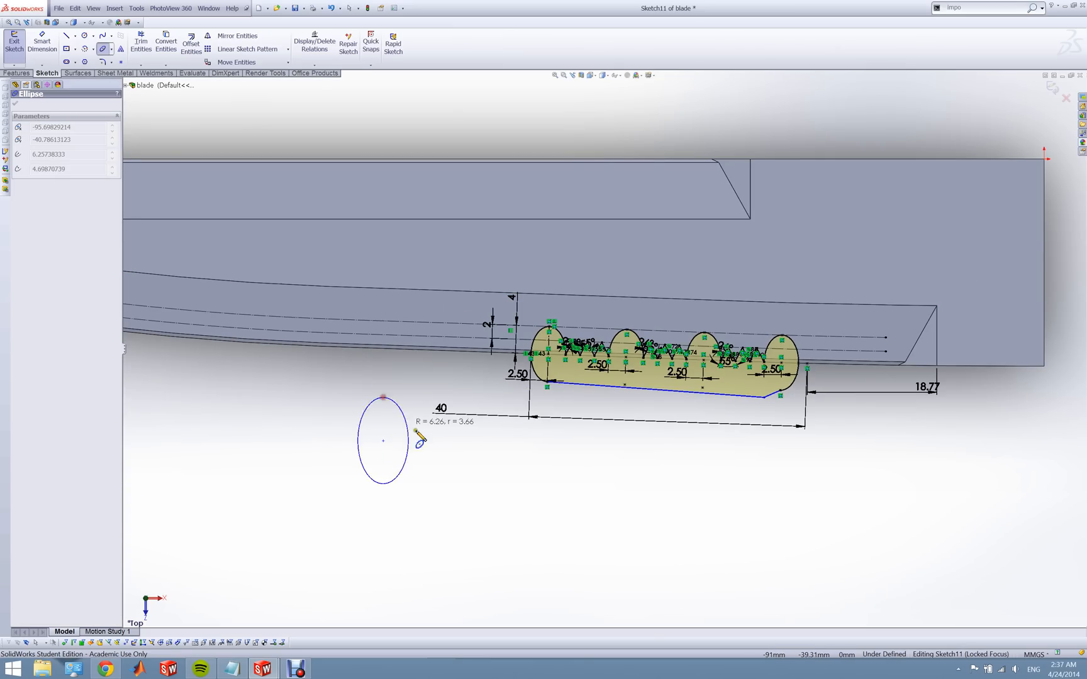
{"action": "key", "text": "Escape"}
- Check the first ellipse's centre on the blade edge, compare the serrations with the knife photo in Chrome, and return to the SolidWorks sketch
{"action": "scroll", "coordinate": [532, 355], "scroll_direction": "down", "scroll_amount": 8}
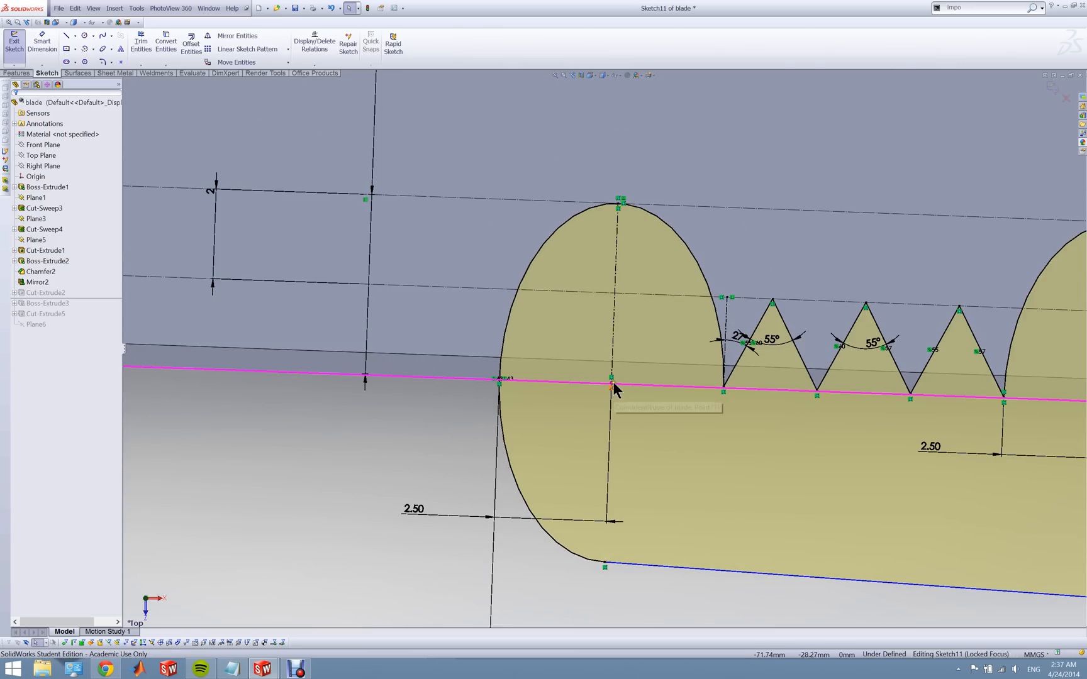
{"action": "left_click", "coordinate": [613, 389]}
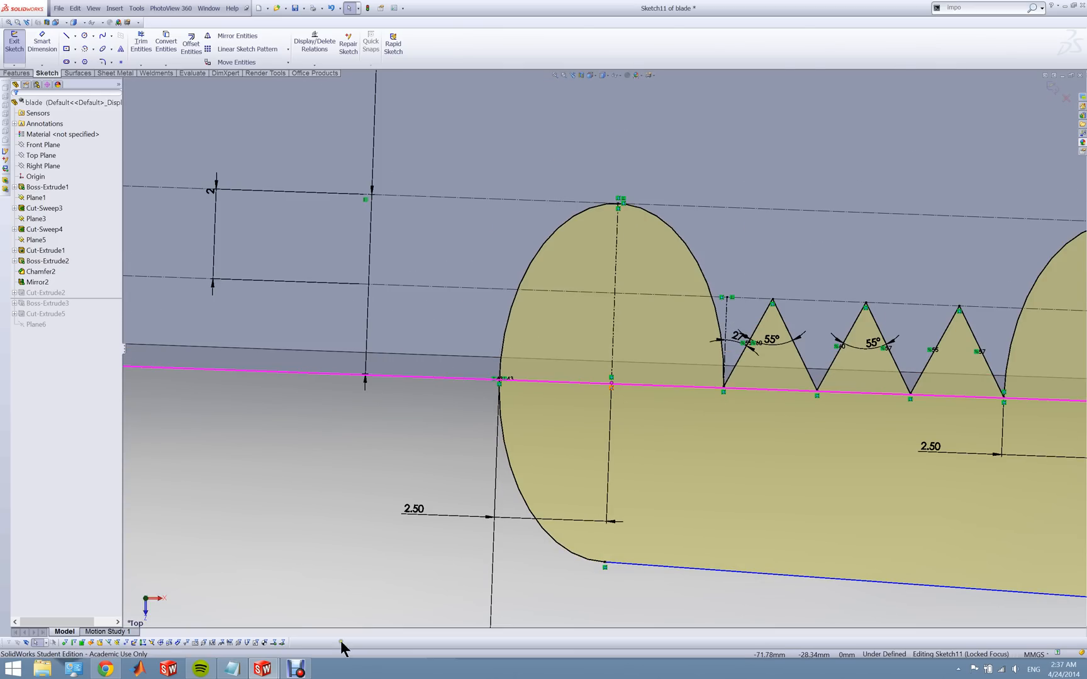
{"action": "left_click", "coordinate": [100, 670]}
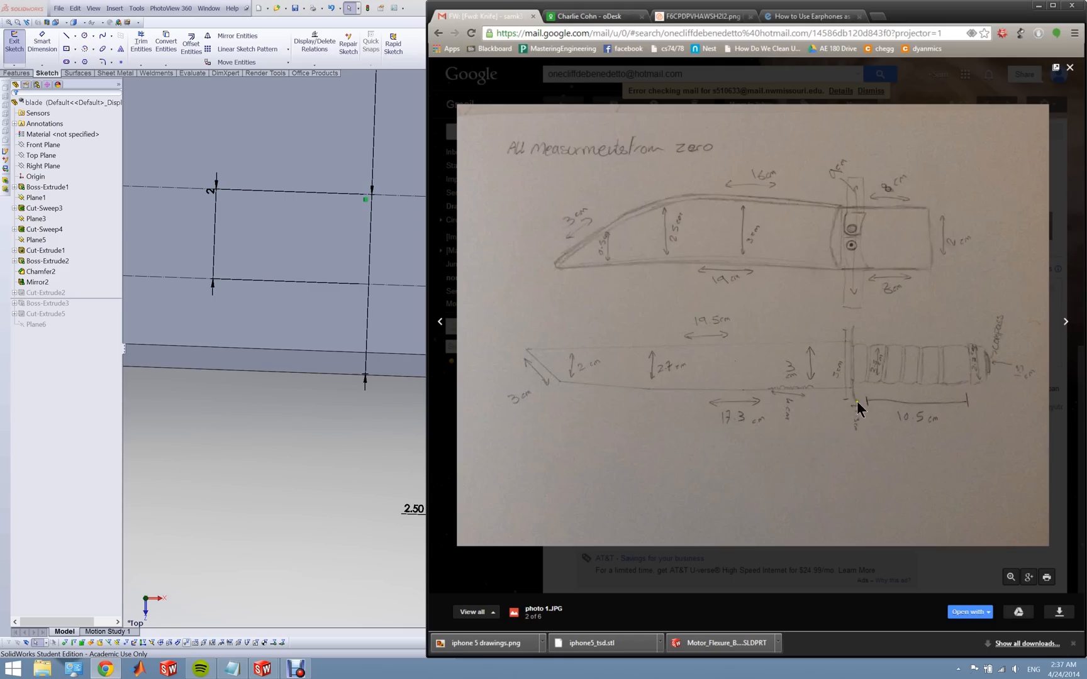
{"action": "left_click", "coordinate": [1065, 322]}
{"action": "left_click", "coordinate": [452, 327]}
{"action": "left_click", "coordinate": [447, 329]}
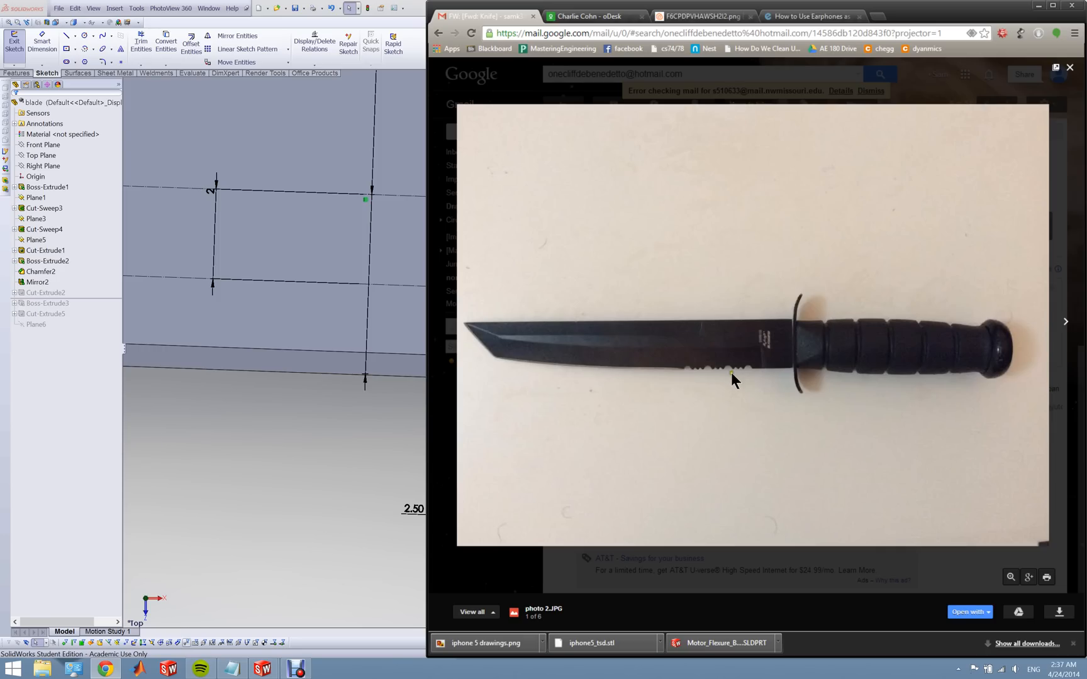
{"action": "left_click", "coordinate": [372, 436]}
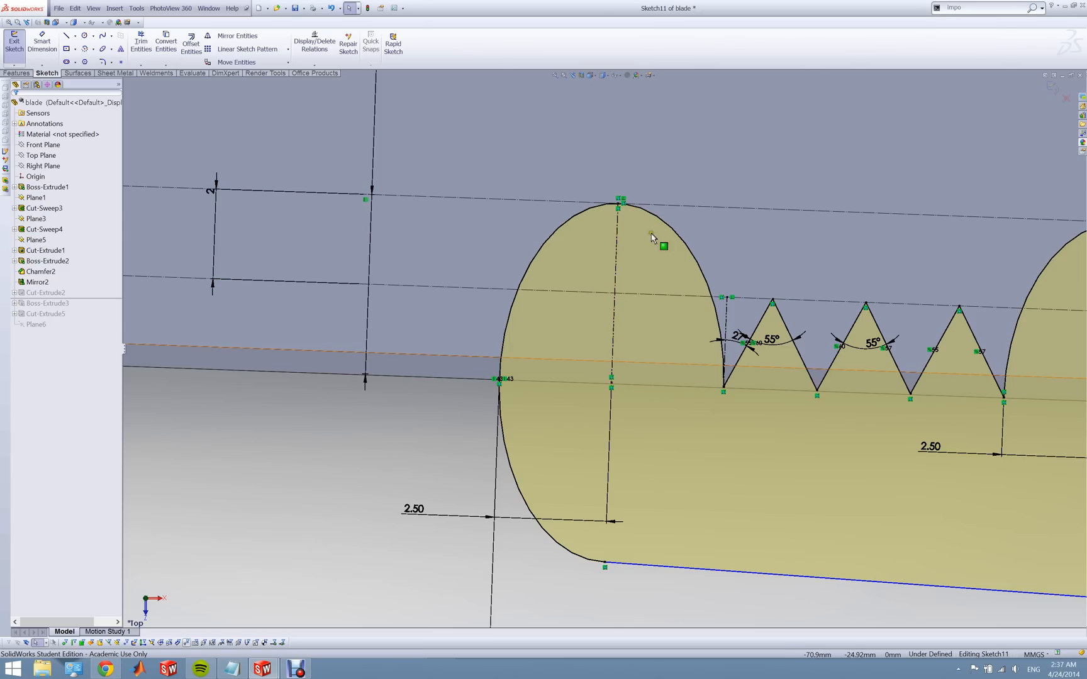
- Examine how the dashed construction curves along the blade edge limit the heights of the ellipses and triangular teeth
{"action": "scroll", "coordinate": [515, 327], "scroll_direction": "up", "scroll_amount": 5}
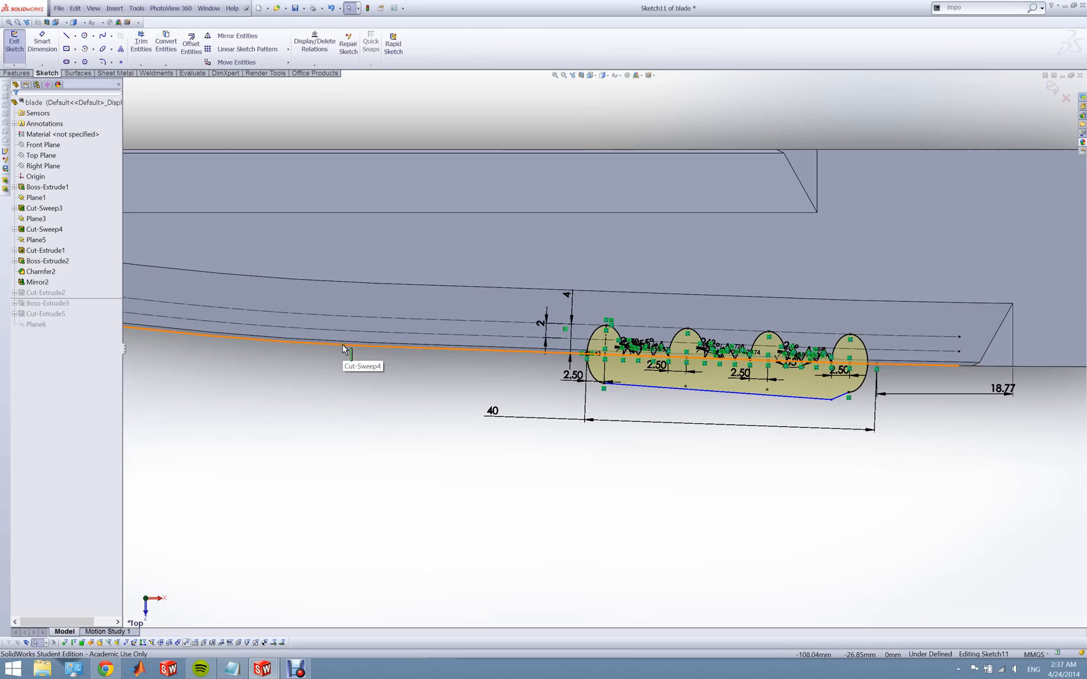
{"action": "mouse_move", "coordinate": [352, 290]}
{"action": "middle_mouse_down"}
{"action": "mouse_move", "coordinate": [478, 259]}
{"action": "mouse_move", "coordinate": [441, 265]}
{"action": "mouse_move", "coordinate": [559, 331]}
{"action": "middle_mouse_up"}
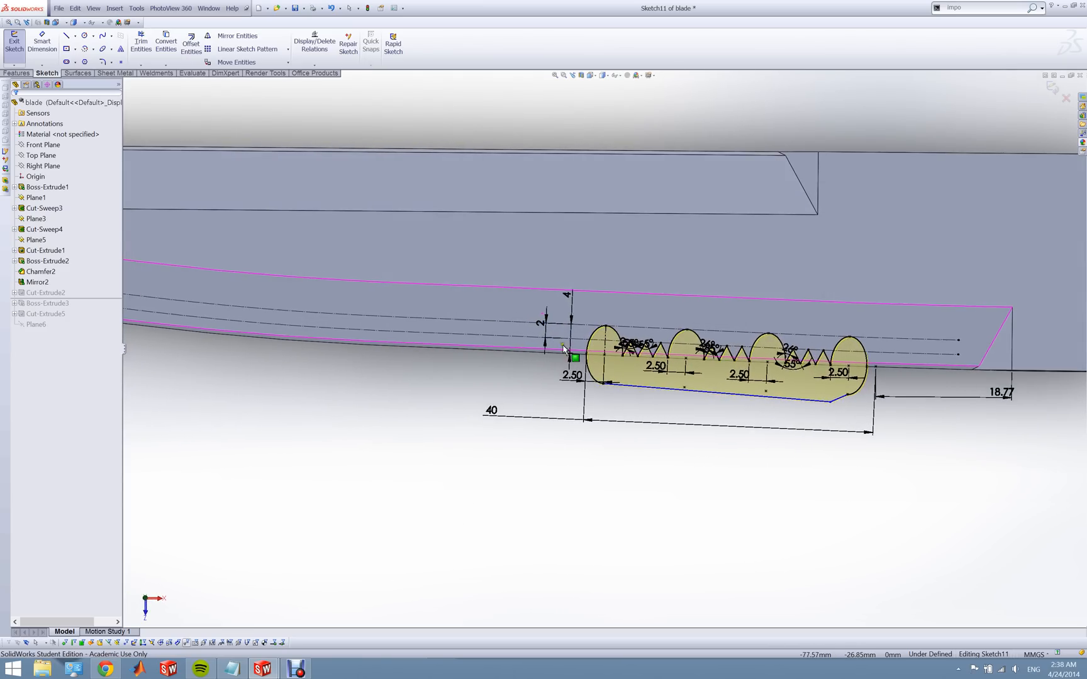
{"action": "scroll", "coordinate": [571, 361], "scroll_direction": "down", "scroll_amount": 3}
{"action": "scroll", "coordinate": [571, 361], "scroll_direction": "down", "scroll_amount": 1}
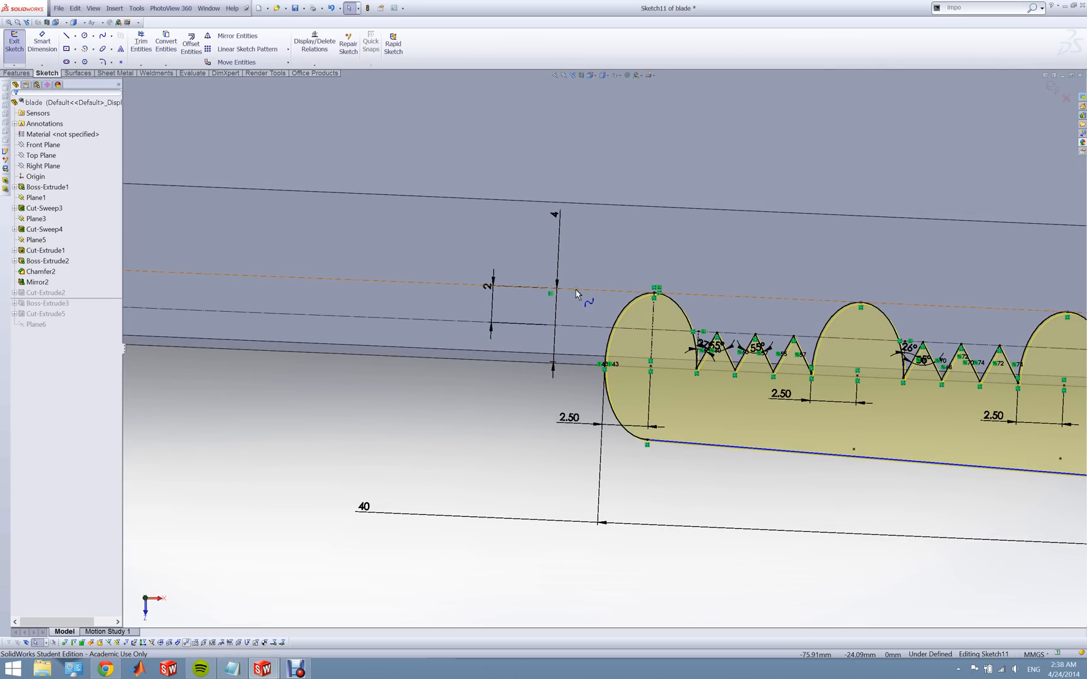
{"action": "scroll", "coordinate": [577, 293], "scroll_direction": "up", "scroll_amount": 2}
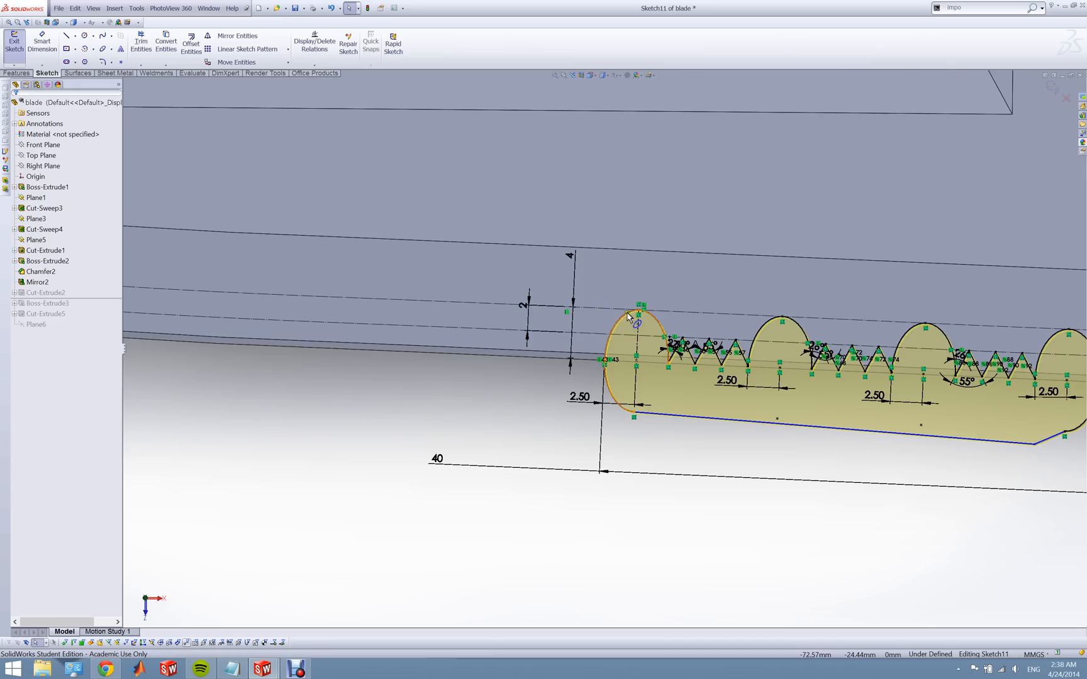
{"action": "scroll", "coordinate": [642, 317], "scroll_direction": "up", "scroll_amount": 1}
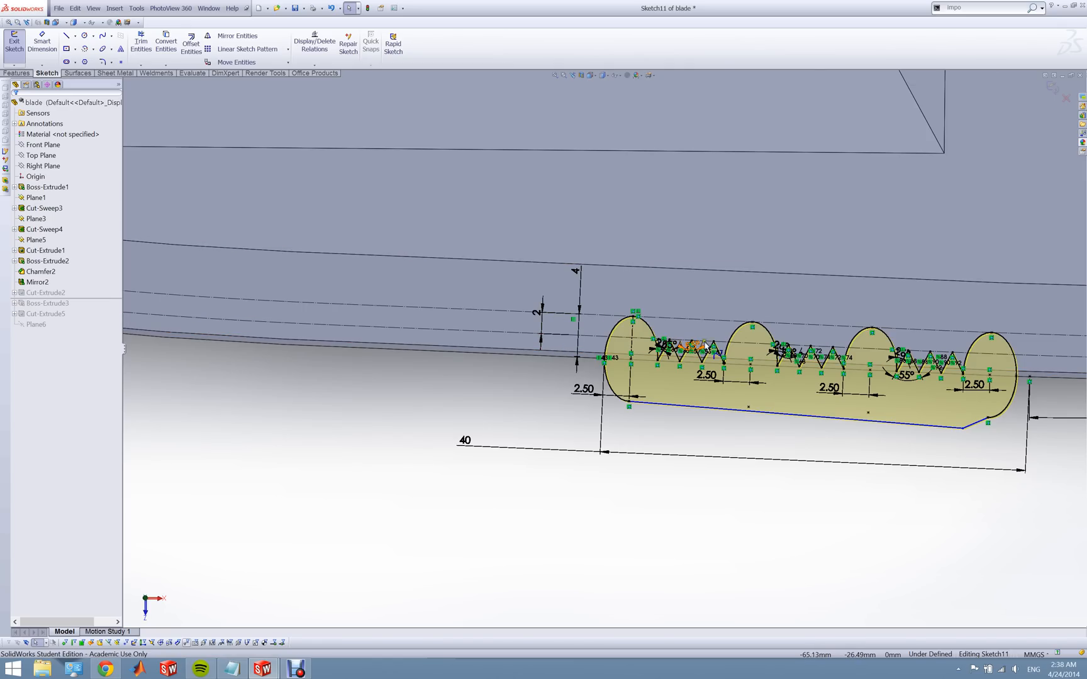
{"action": "scroll", "coordinate": [754, 342], "scroll_direction": "up", "scroll_amount": 3}
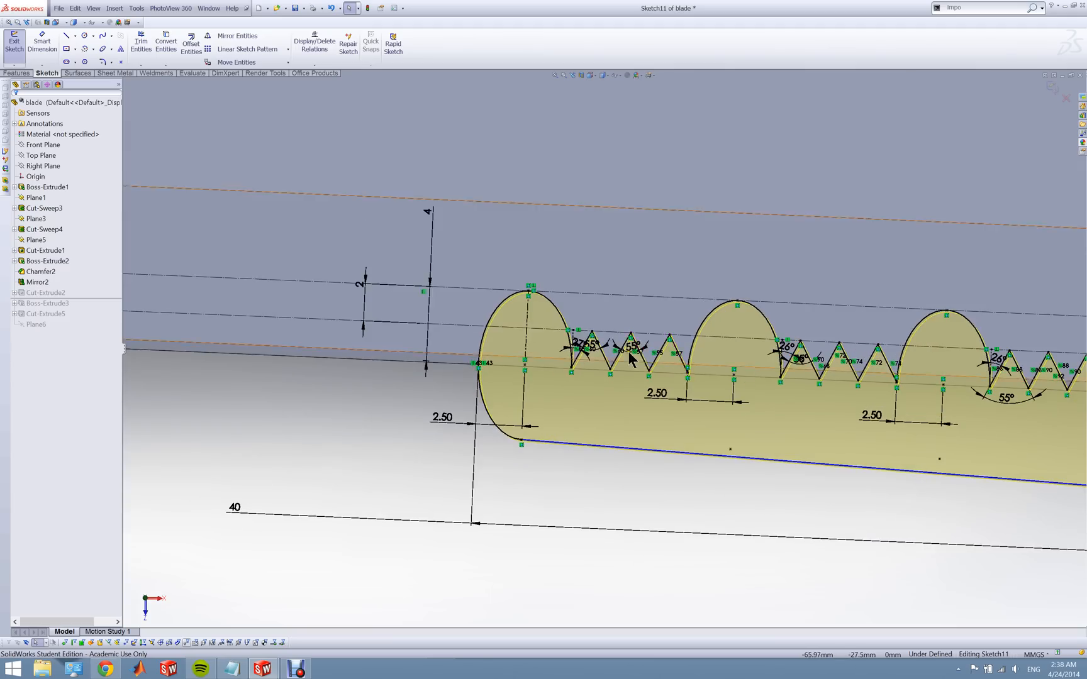
{"action": "scroll", "coordinate": [578, 351], "scroll_direction": "up", "scroll_amount": 3}
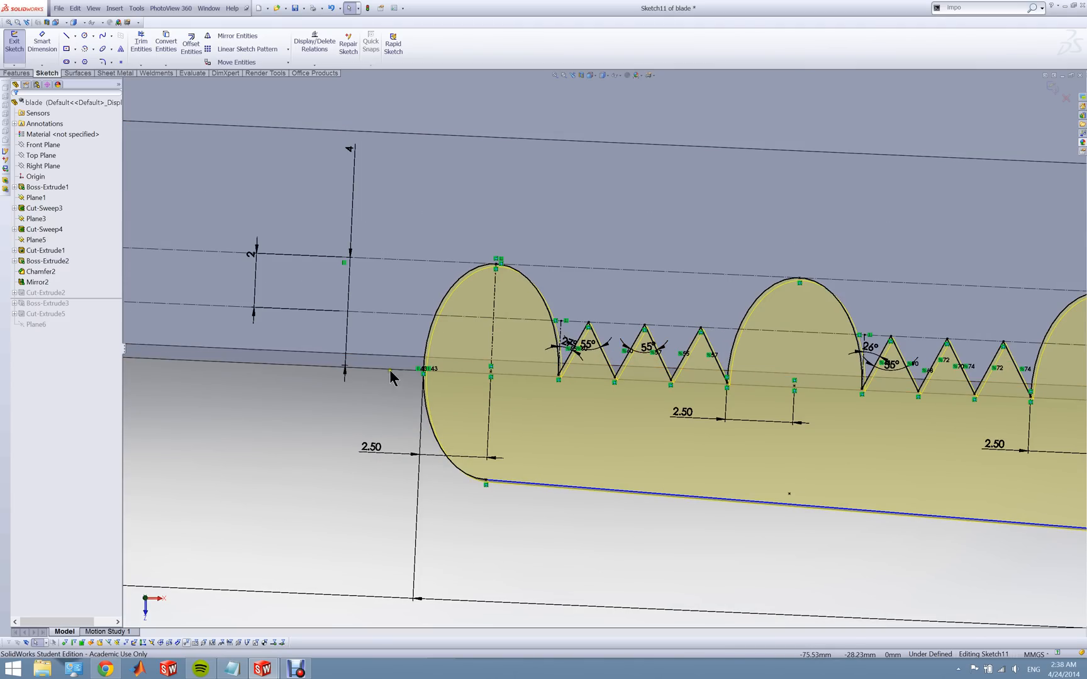
- Examine the overall length dimension of the serrations and the placement of the ellipses between its two ends
{"action": "scroll", "coordinate": [537, 400], "scroll_direction": "down", "scroll_amount": 3}
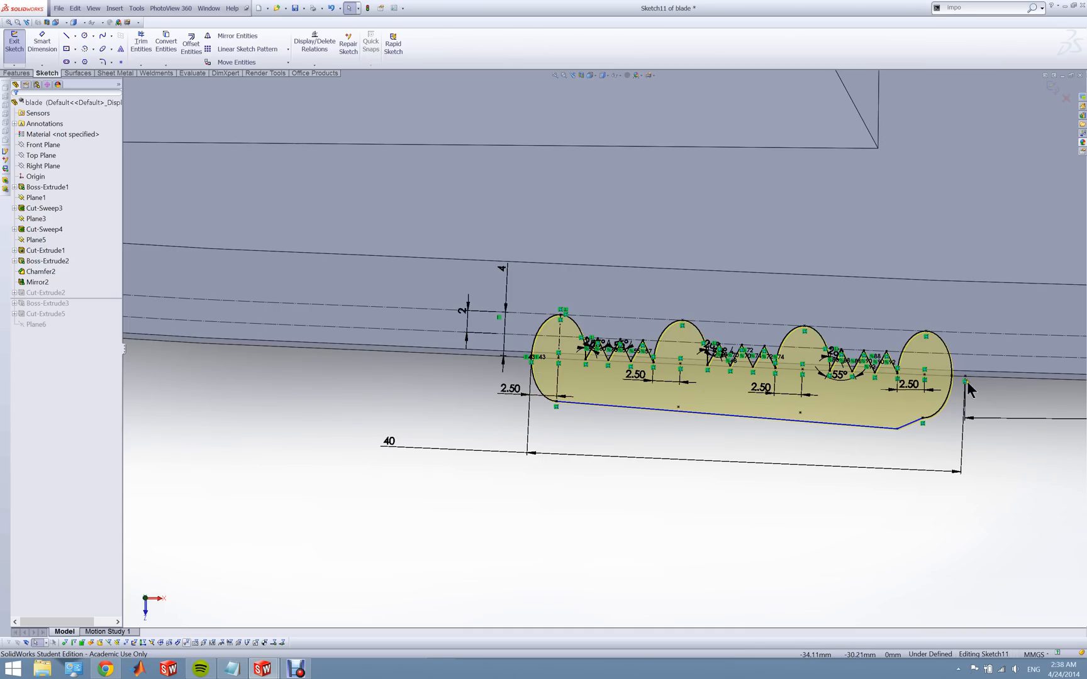
{"action": "scroll", "coordinate": [972, 390], "scroll_direction": "up", "scroll_amount": 5}
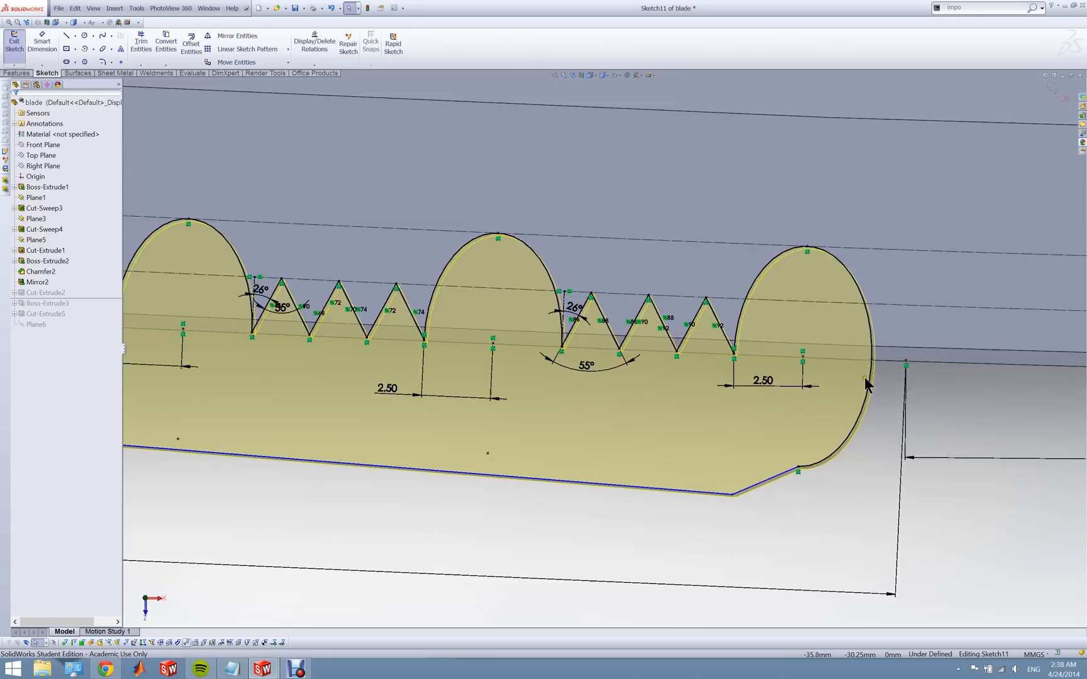
{"action": "scroll", "coordinate": [864, 377], "scroll_direction": "down", "scroll_amount": 4}
{"action": "scroll", "coordinate": [426, 320], "scroll_direction": "up", "scroll_amount": 6}
{"action": "scroll", "coordinate": [463, 330], "scroll_direction": "up", "scroll_amount": 2}
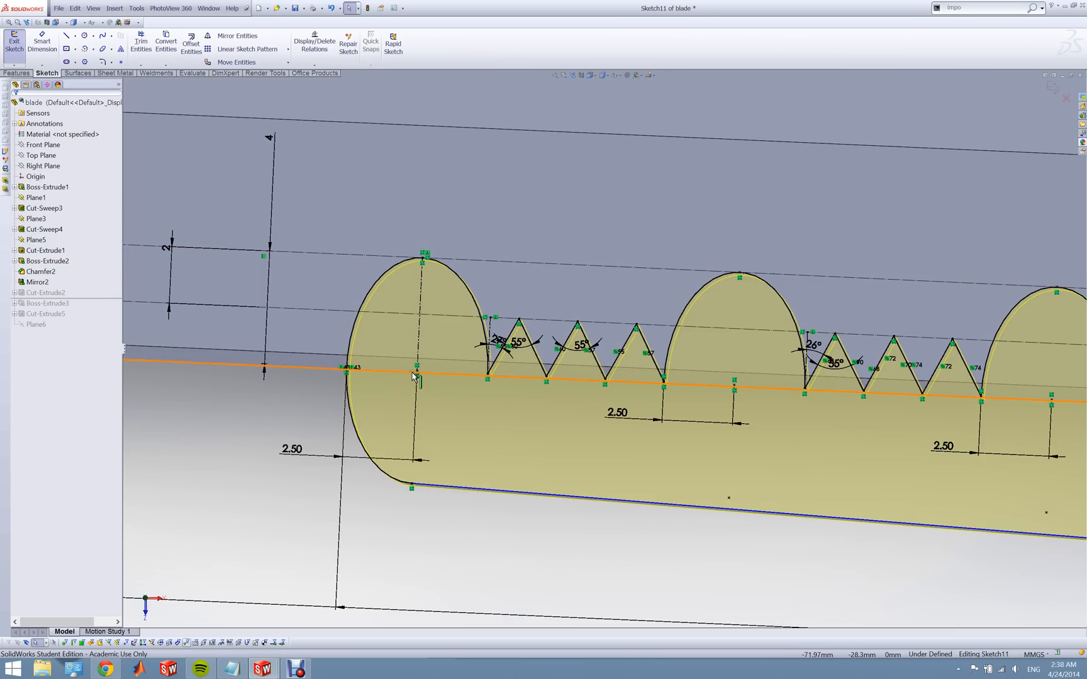
{"action": "scroll", "coordinate": [491, 344], "scroll_direction": "up", "scroll_amount": 3}
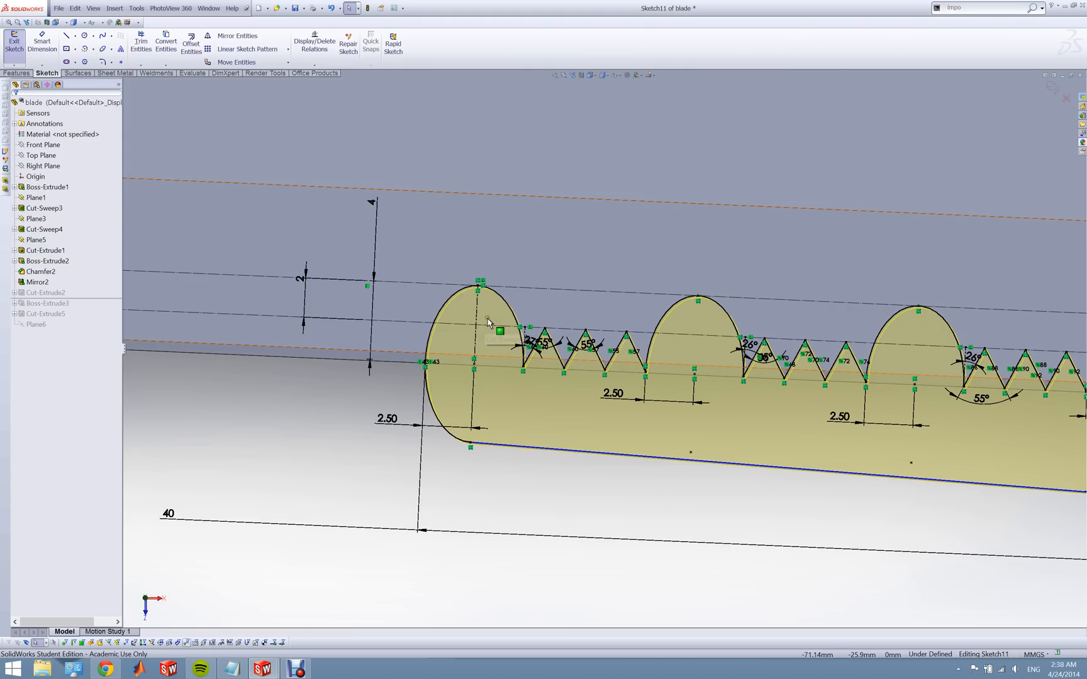
{"action": "scroll", "coordinate": [608, 343], "scroll_direction": "up", "scroll_amount": 2}
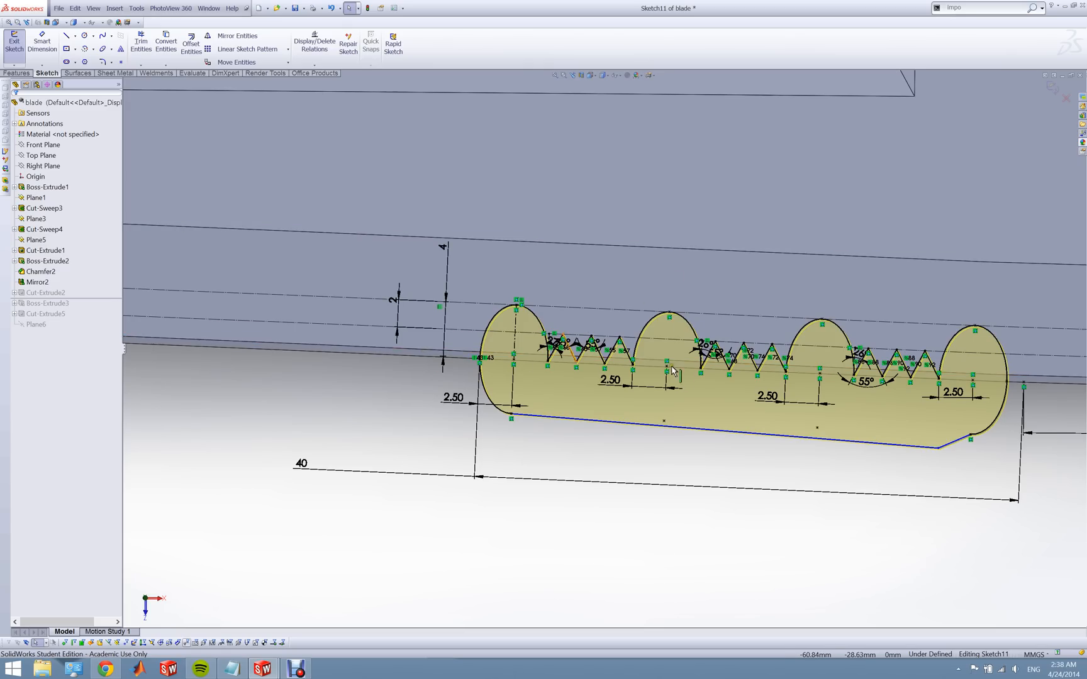
- Inspect the angles of the first three triangular teeth and the parallel relations of their slanted lines
{"action": "scroll", "coordinate": [560, 344], "scroll_direction": "down", "scroll_amount": 5}
{"action": "scroll", "coordinate": [575, 359], "scroll_direction": "down", "scroll_amount": 2}
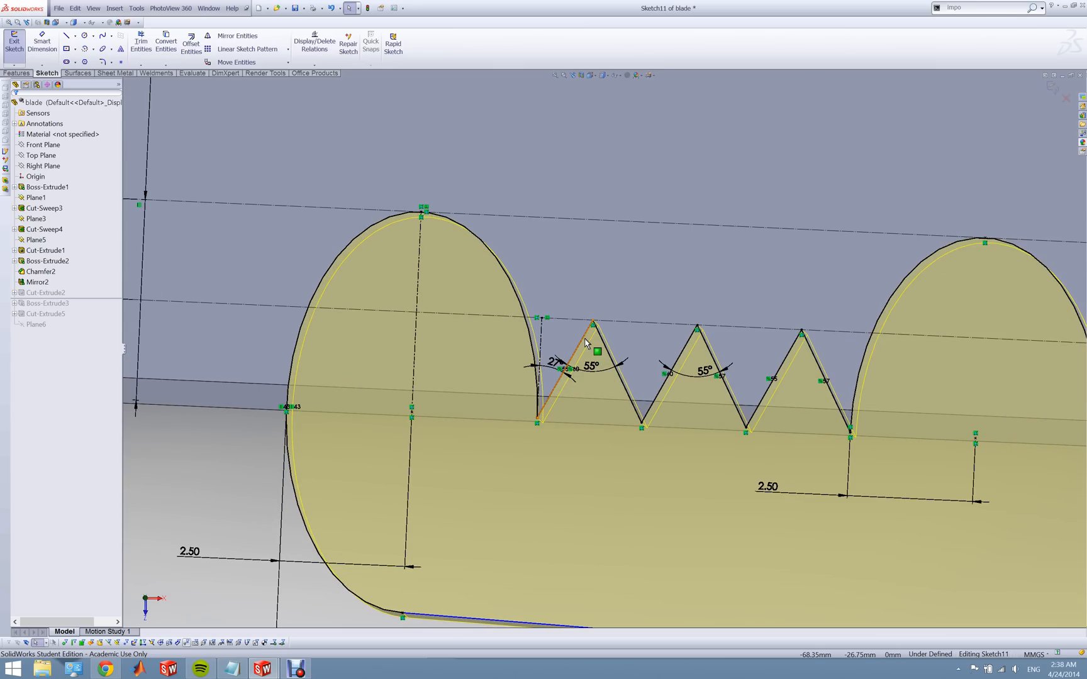
{"action": "left_click", "coordinate": [585, 343]}
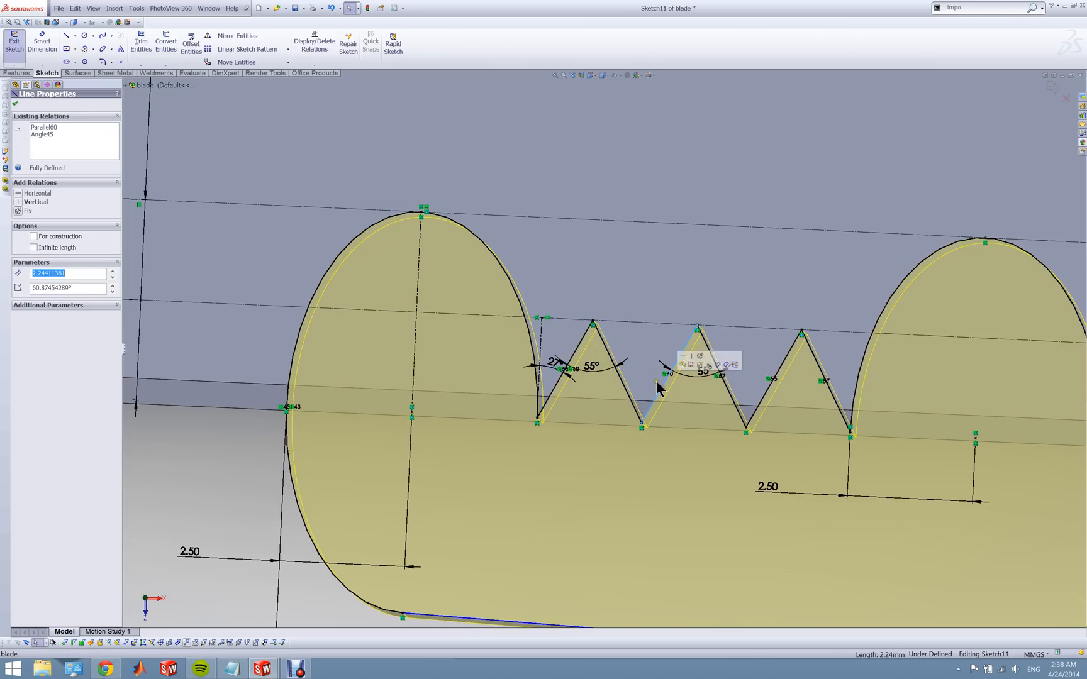
{"action": "left_click", "coordinate": [582, 344]}
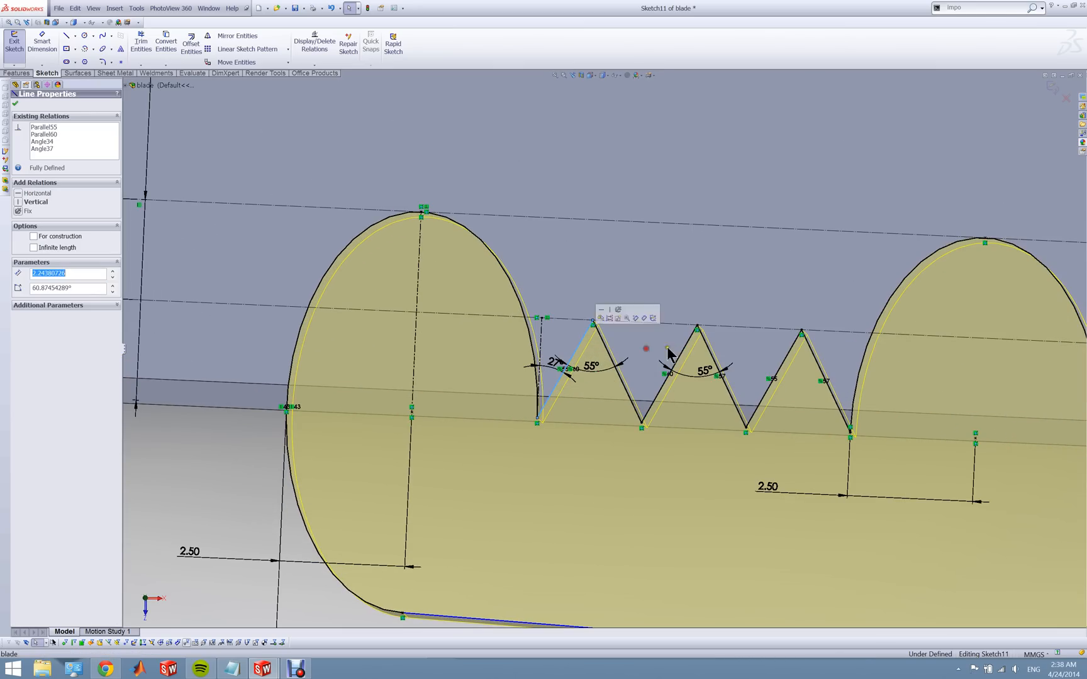
{"action": "left_click", "coordinate": [783, 368]}
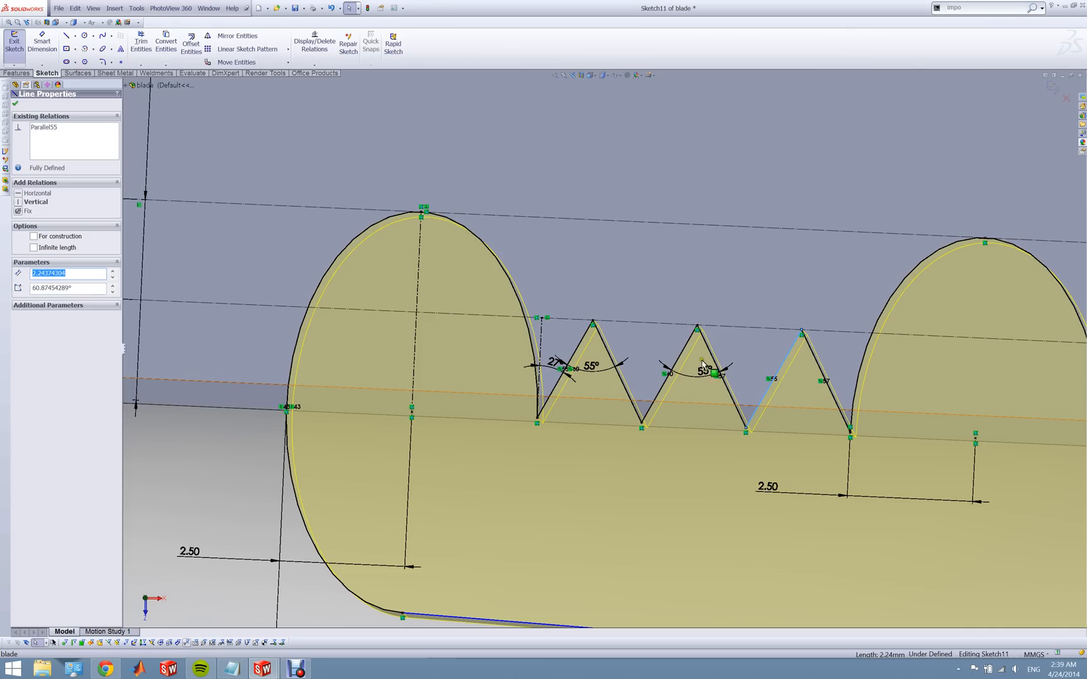
- Examine how the ellipses and teeth repeat along the blade edge and how the lower lines close the serration profile
{"action": "scroll", "coordinate": [799, 387], "scroll_direction": "up", "scroll_amount": 3}
{"action": "mouse_move", "coordinate": [700, 403]}
{"action": "middle_mouse_down"}
{"action": "mouse_move", "coordinate": [715, 407]}
{"action": "mouse_move", "coordinate": [703, 403]}
{"action": "middle_mouse_up"}
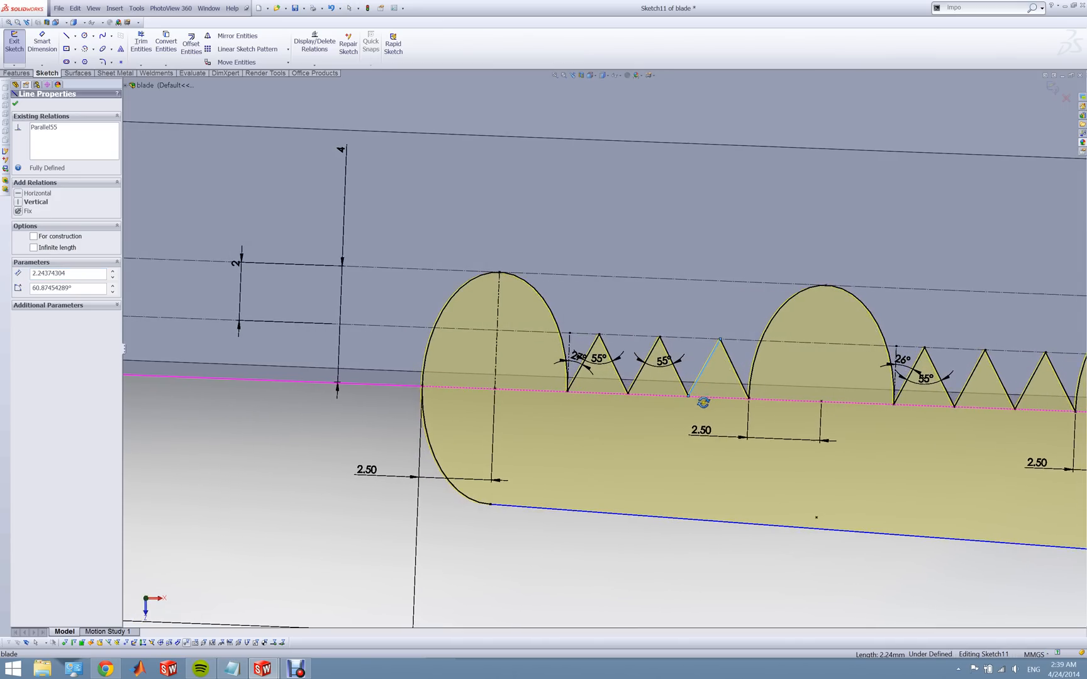
{"action": "scroll", "coordinate": [703, 403], "scroll_direction": "up", "scroll_amount": 3}
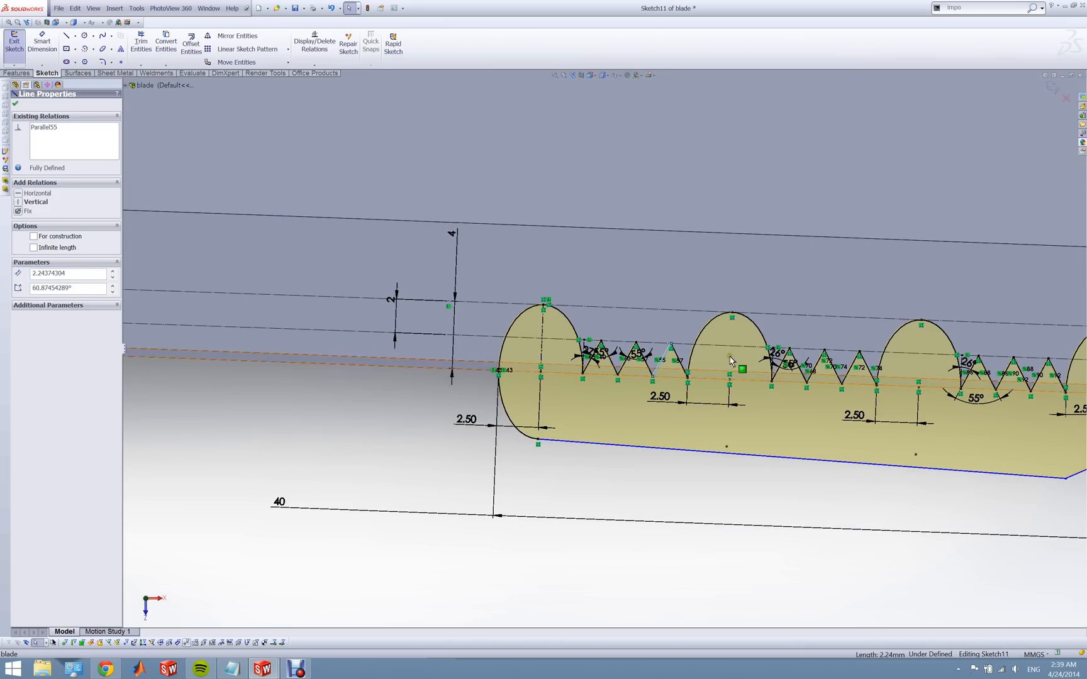
{"action": "scroll", "coordinate": [759, 399], "scroll_direction": "up", "scroll_amount": 2}
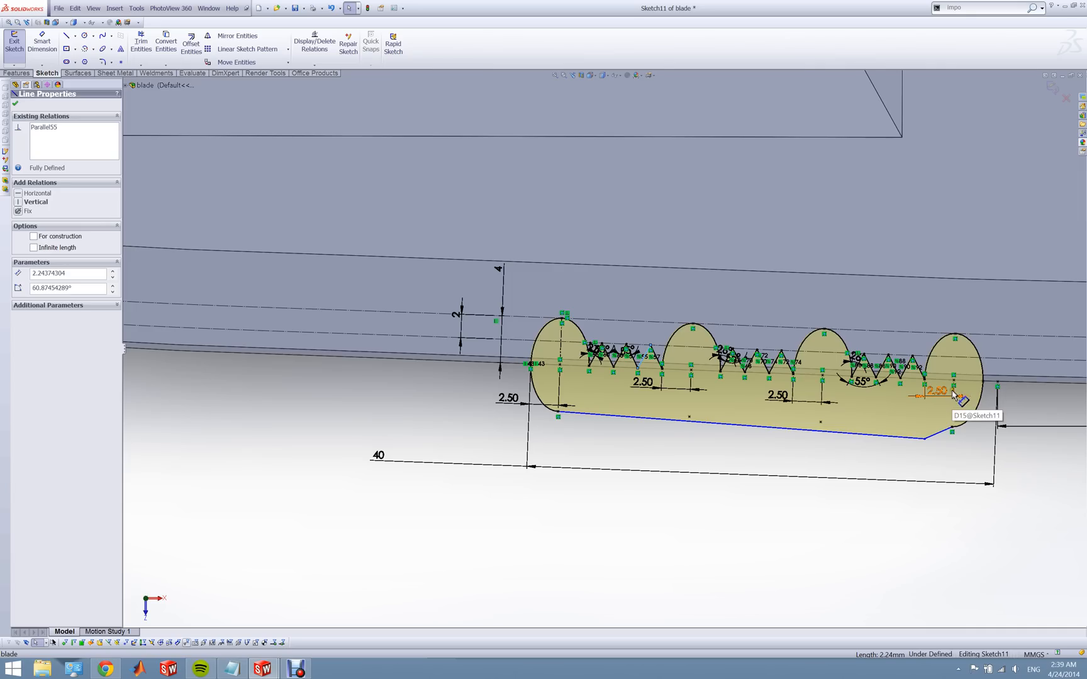
{"action": "scroll", "coordinate": [954, 395], "scroll_direction": "down", "scroll_amount": 2}
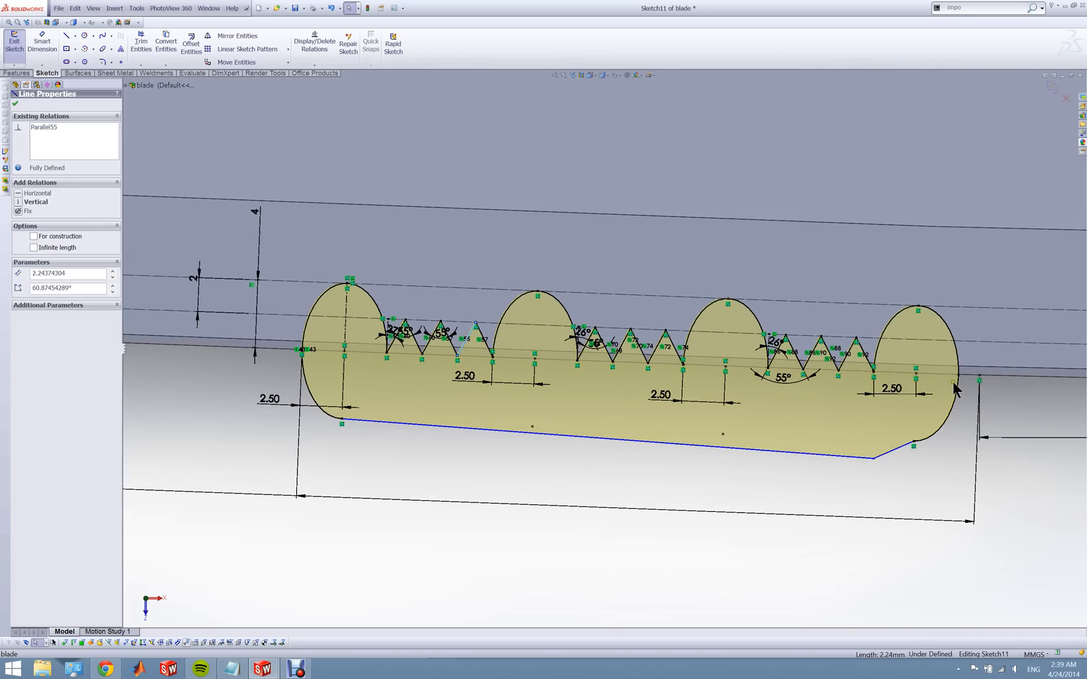
{"action": "scroll", "coordinate": [910, 448], "scroll_direction": "down", "scroll_amount": 2}
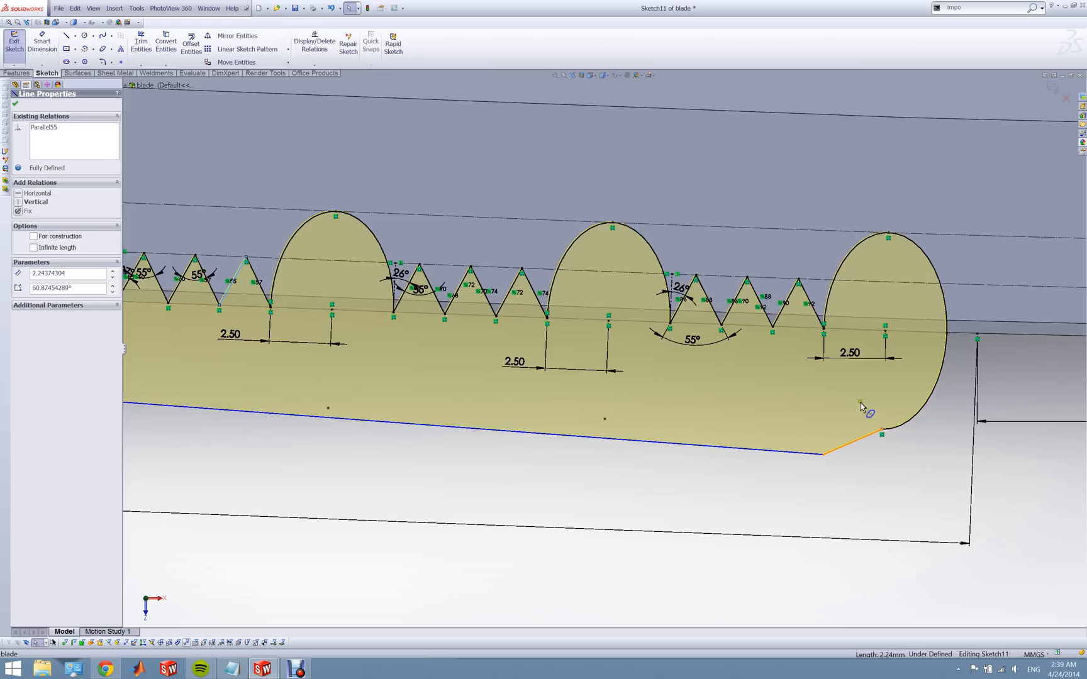
{"action": "scroll", "coordinate": [769, 380], "scroll_direction": "up", "scroll_amount": 2}
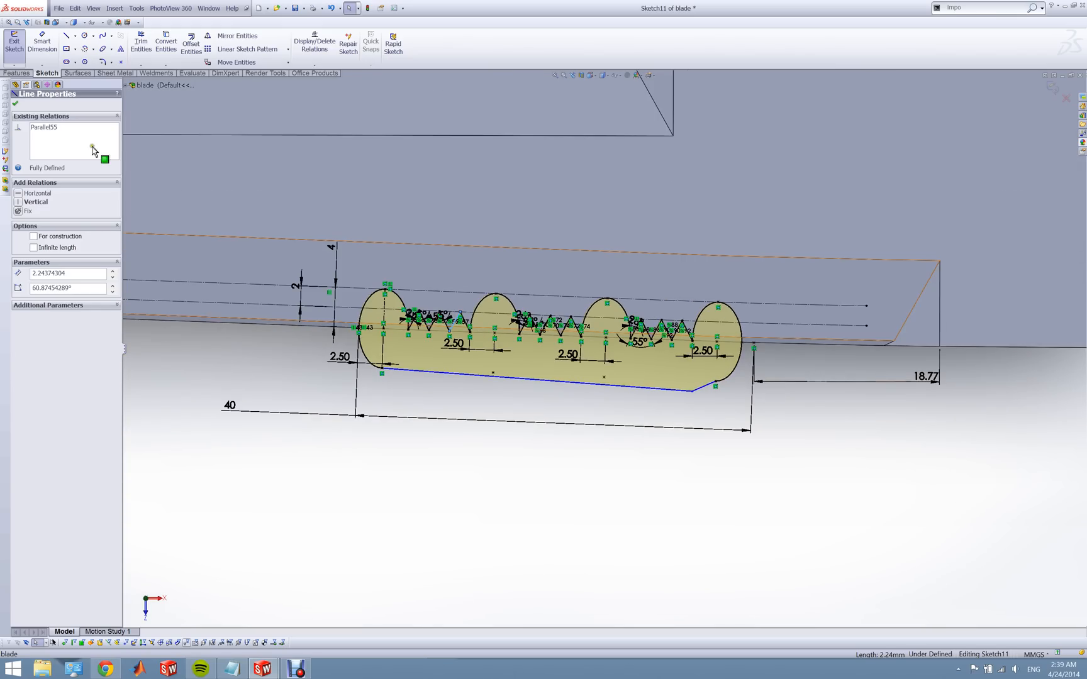
- Close the serration sketch and review the Cut-Extrude2 end condition and its target face without changing the feature
{"action": "left_click", "coordinate": [22, 49]}
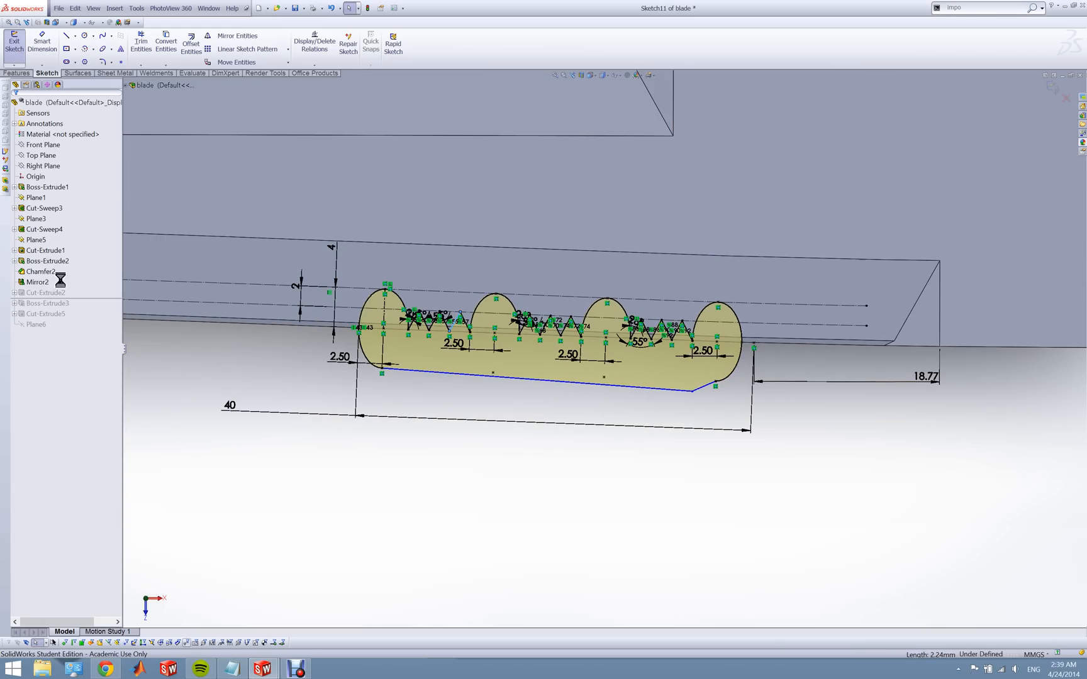
{"action": "right_click", "coordinate": [37, 291]}
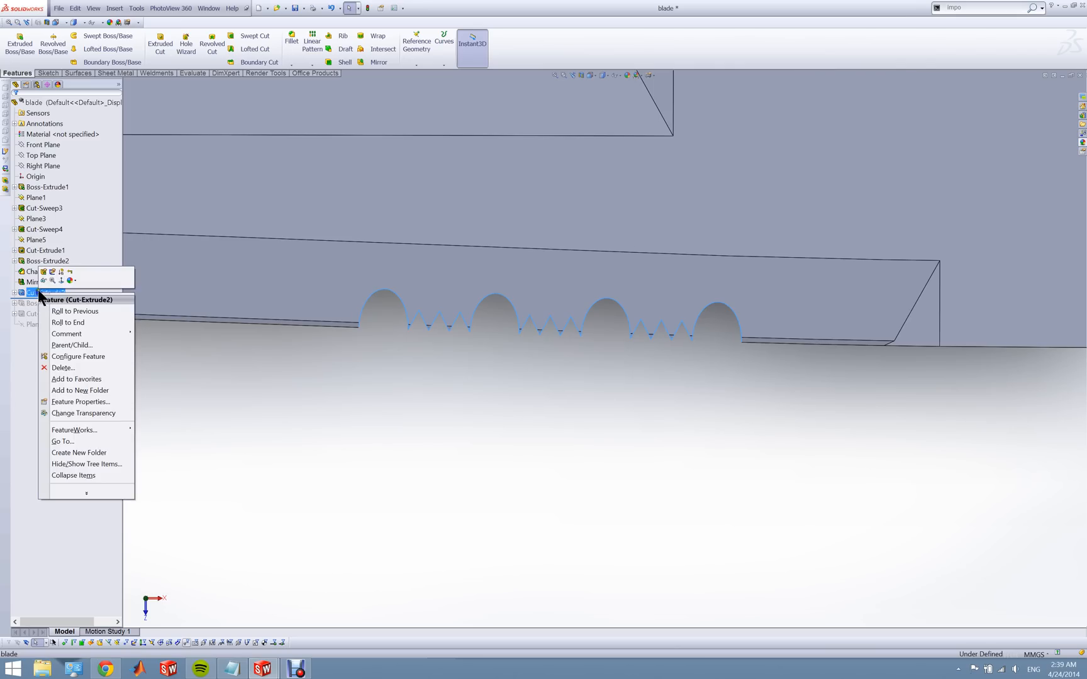
{"action": "left_click", "coordinate": [45, 276]}
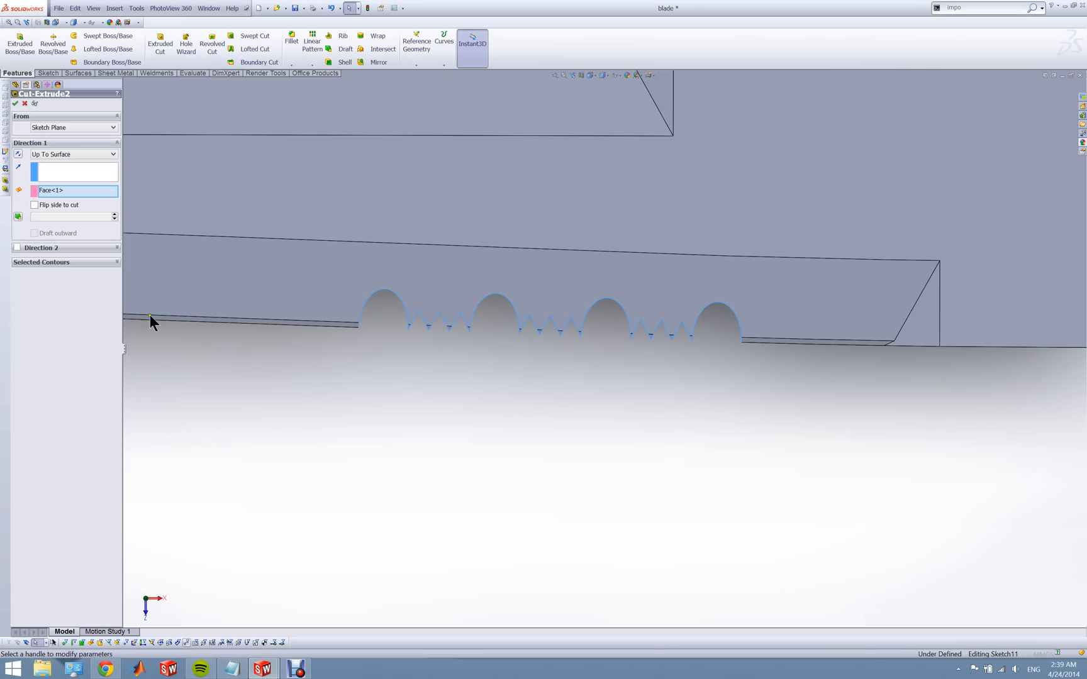
{"action": "mouse_move", "coordinate": [363, 255]}
{"action": "middle_mouse_down"}
{"action": "mouse_move", "coordinate": [259, 214]}
{"action": "mouse_move", "coordinate": [352, 286]}
{"action": "middle_mouse_up"}
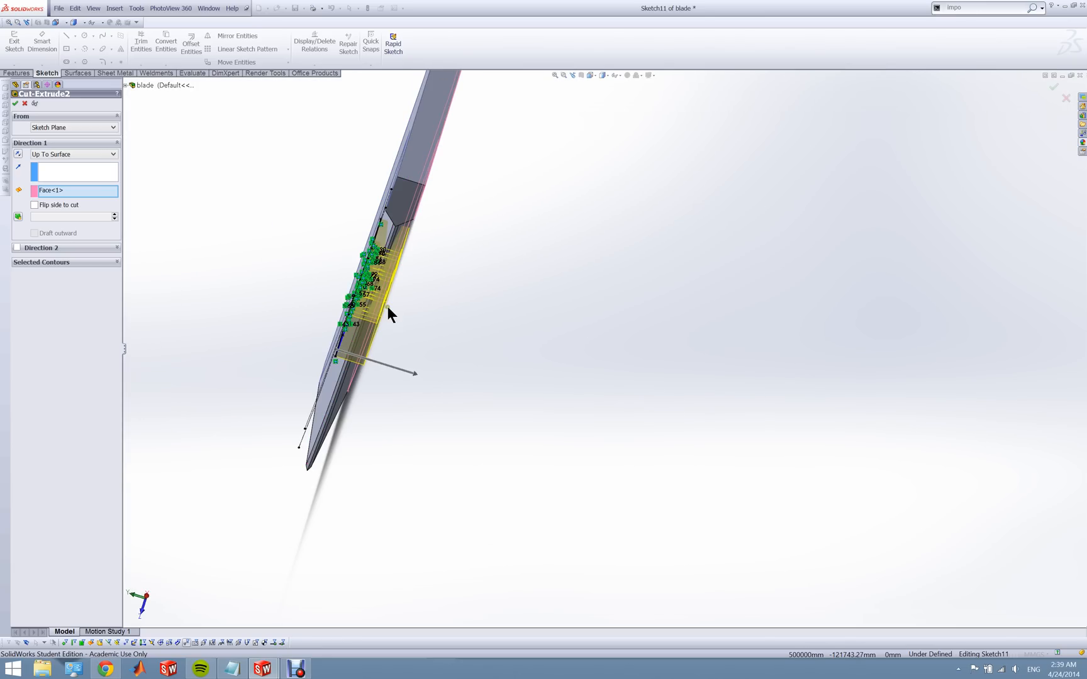
{"action": "key", "text": "ctrl+8"}
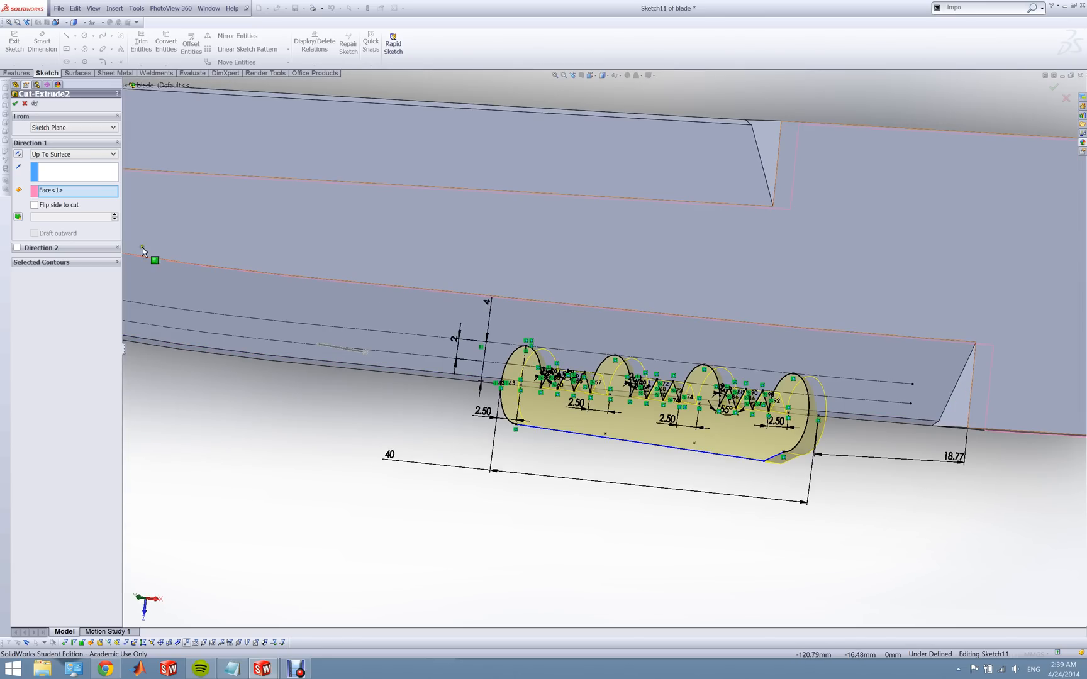
{"action": "left_click", "coordinate": [25, 104]}
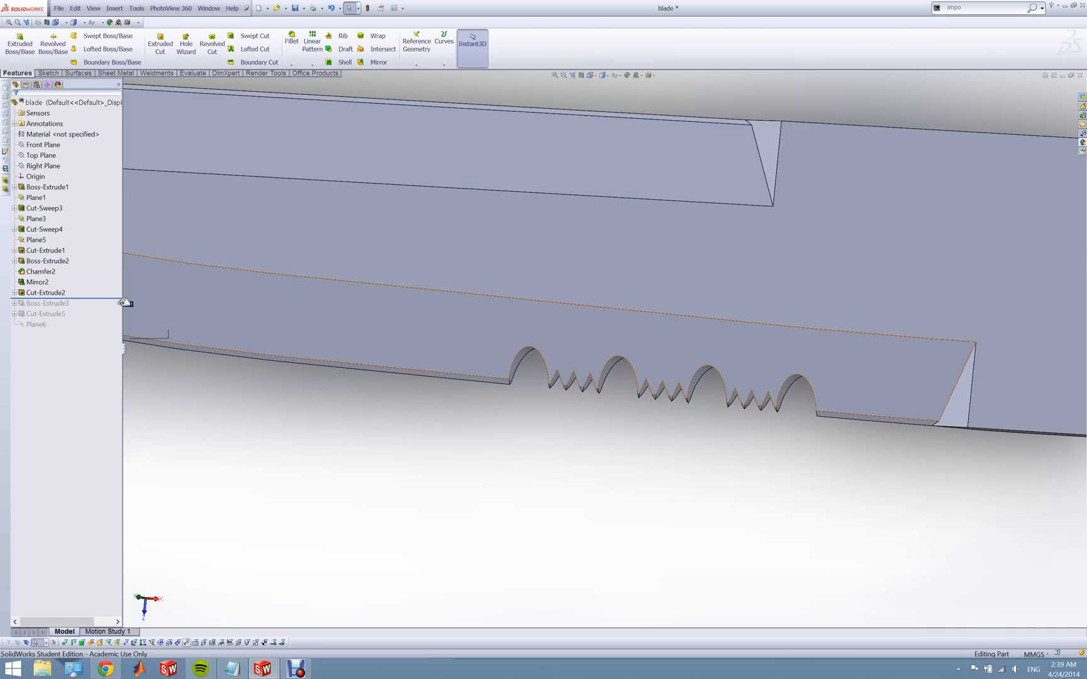
- Roll the blade's feature history forward to include the tang extrusion Boss-Extrude3
{"action": "left_click_drag", "start_coordinate": [114, 298], "coordinate": [111, 309]}
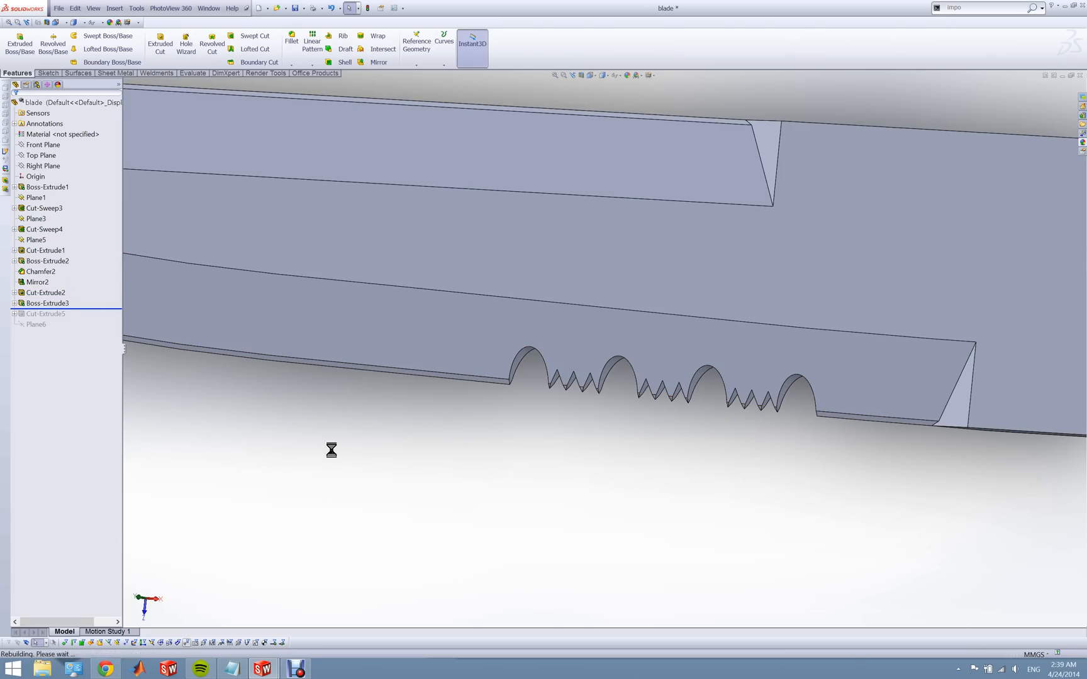
{"action": "key", "text": "f"}
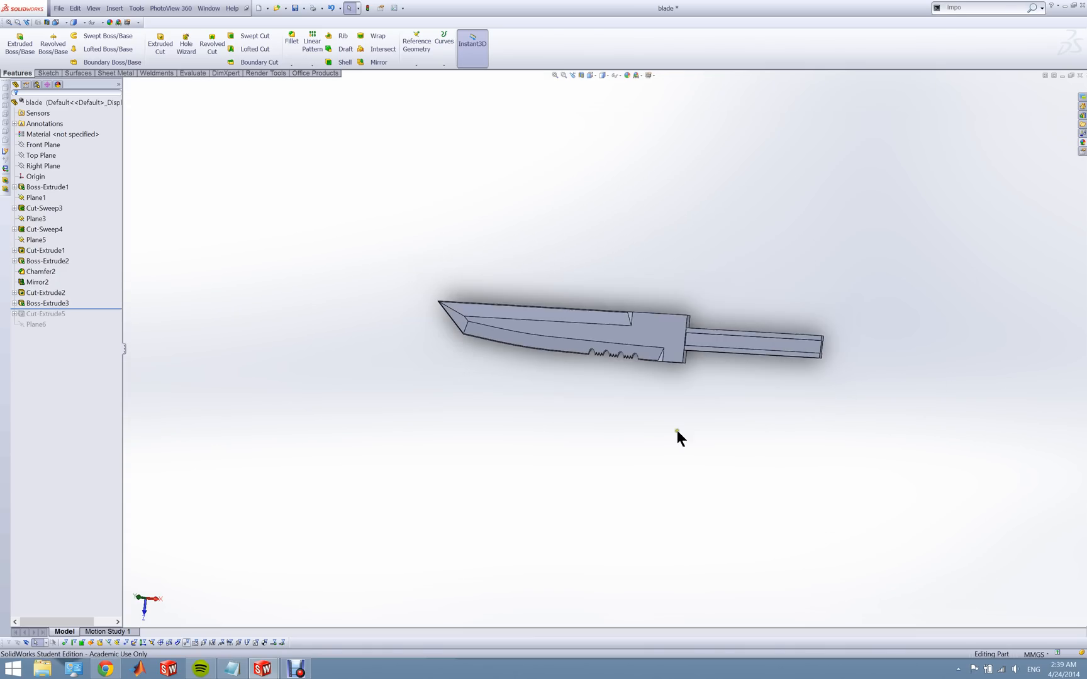
{"action": "scroll", "coordinate": [719, 345], "scroll_direction": "down", "scroll_amount": 6}
{"action": "scroll", "coordinate": [723, 351], "scroll_direction": "up", "scroll_amount": 5}
{"action": "mouse_move", "coordinate": [691, 349]}
{"action": "middle_mouse_down"}
{"action": "mouse_move", "coordinate": [660, 347]}
{"action": "mouse_move", "coordinate": [669, 337]}
{"action": "mouse_move", "coordinate": [679, 346]}
{"action": "middle_mouse_up"}
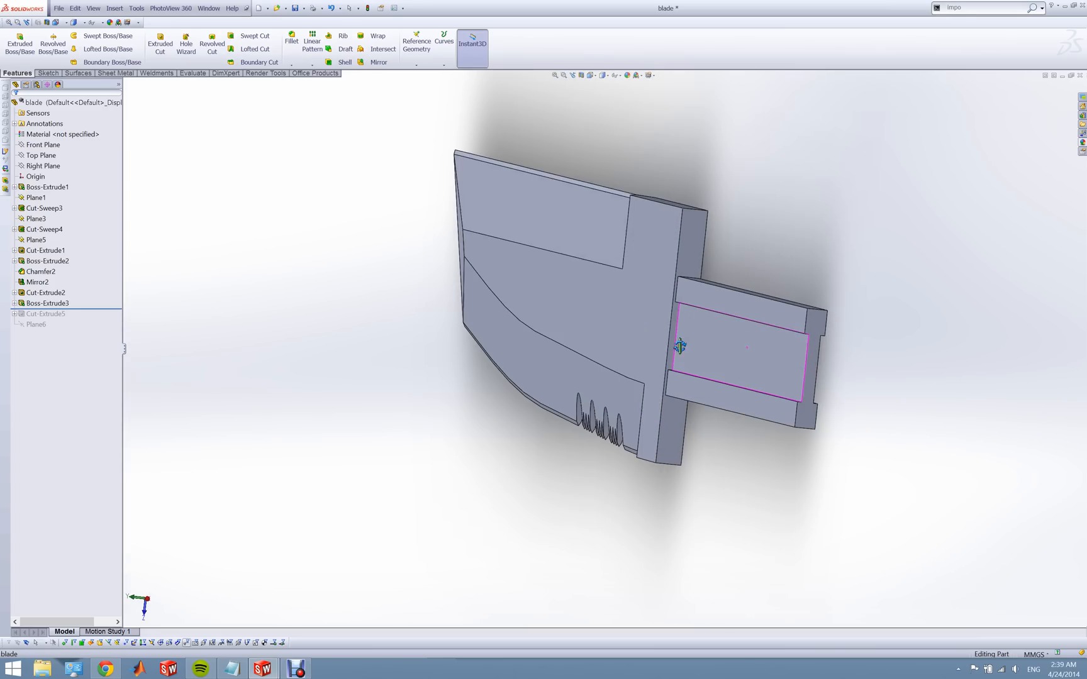
{"action": "scroll", "coordinate": [631, 446], "scroll_direction": "up", "scroll_amount": 1}
{"action": "scroll", "coordinate": [630, 444], "scroll_direction": "up", "scroll_amount": 2}
{"action": "middle_click_drag", "start_coordinate": [630, 444], "coordinate": [705, 470]}
{"action": "scroll", "coordinate": [720, 463], "scroll_direction": "up", "scroll_amount": 2}
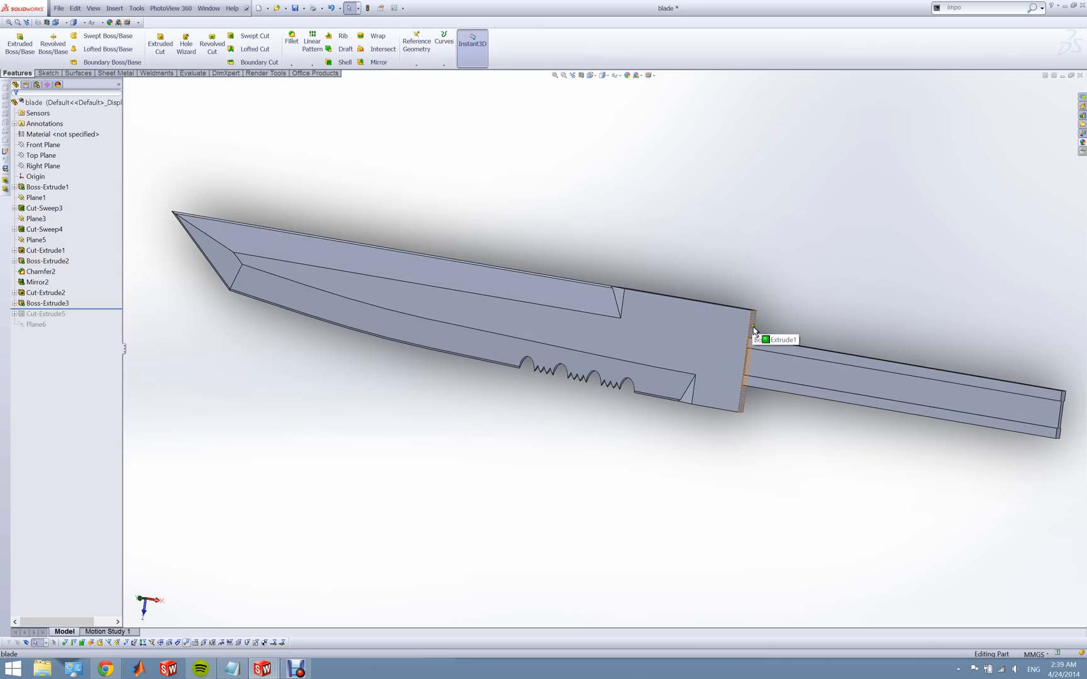
- Examine the tang and the dimensions of its sketched profile on the blade's rear face, leaving the sketch unchanged
{"action": "scroll", "coordinate": [786, 361], "scroll_direction": "down", "scroll_amount": 3}
{"action": "scroll", "coordinate": [790, 368], "scroll_direction": "up", "scroll_amount": 4}
{"action": "scroll", "coordinate": [792, 370], "scroll_direction": "down", "scroll_amount": 3}
{"action": "scroll", "coordinate": [573, 367], "scroll_direction": "down", "scroll_amount": 3}
{"action": "scroll", "coordinate": [645, 354], "scroll_direction": "up", "scroll_amount": 3}
{"action": "scroll", "coordinate": [437, 328], "scroll_direction": "down", "scroll_amount": 3}
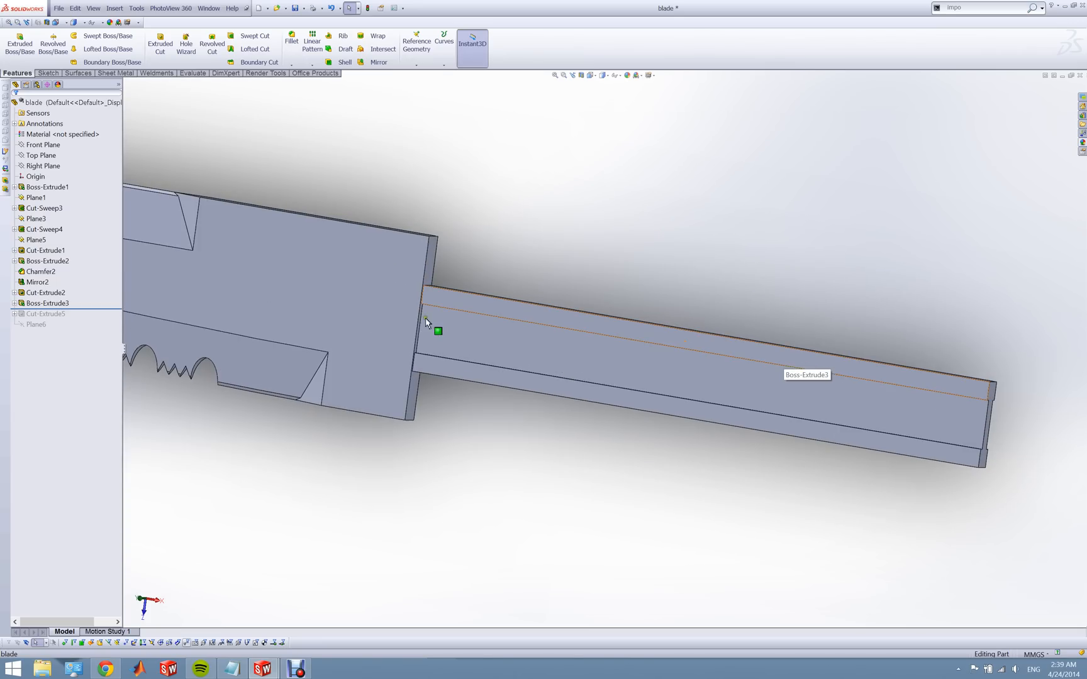
{"action": "right_click", "coordinate": [66, 303]}
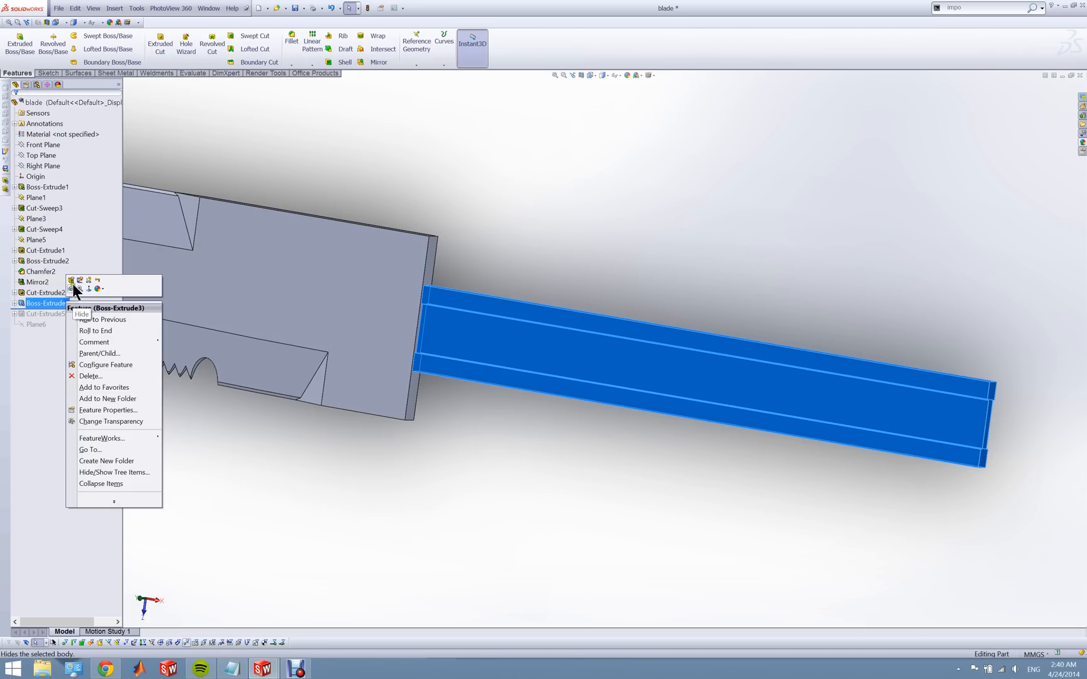
{"action": "left_click", "coordinate": [80, 280]}
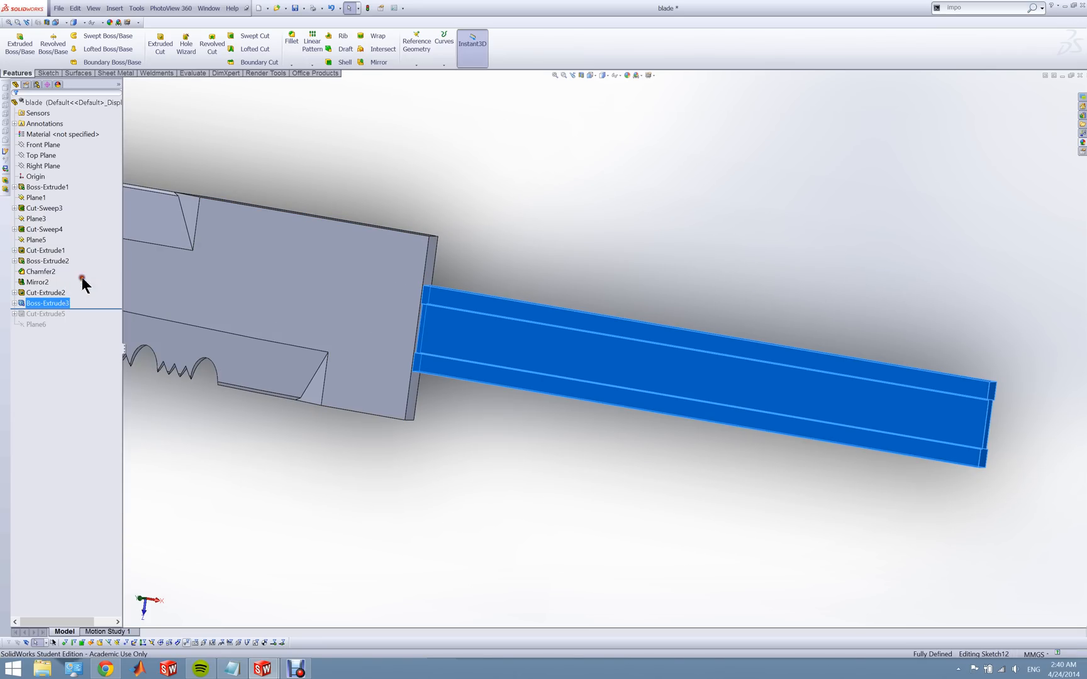
{"action": "mouse_move", "coordinate": [440, 383]}
{"action": "middle_mouse_down"}
{"action": "mouse_move", "coordinate": [432, 283]}
{"action": "mouse_move", "coordinate": [323, 298]}
{"action": "mouse_move", "coordinate": [315, 376]}
{"action": "mouse_move", "coordinate": [444, 331]}
{"action": "mouse_move", "coordinate": [352, 293]}
{"action": "mouse_move", "coordinate": [364, 420]}
{"action": "mouse_move", "coordinate": [407, 412]}
{"action": "mouse_move", "coordinate": [400, 337]}
{"action": "mouse_move", "coordinate": [381, 303]}
{"action": "mouse_move", "coordinate": [478, 378]}
{"action": "middle_mouse_up"}
{"action": "scroll", "coordinate": [485, 367], "scroll_direction": "down", "scroll_amount": 5}
{"action": "scroll", "coordinate": [799, 380], "scroll_direction": "down", "scroll_amount": 2}
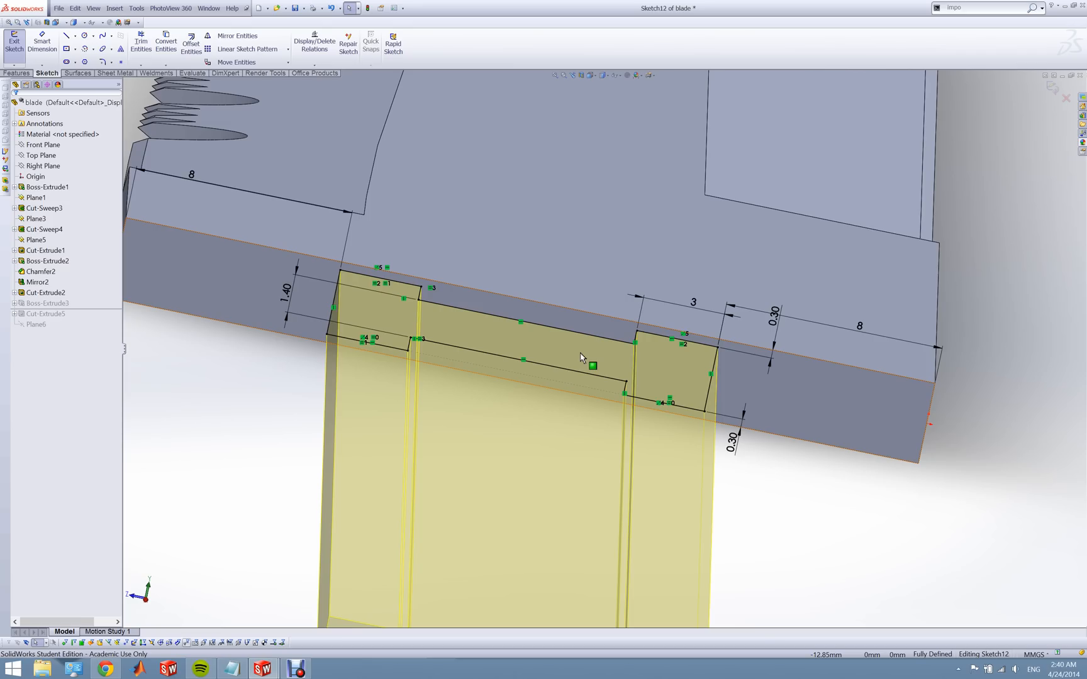
{"action": "left_click", "coordinate": [15, 46]}
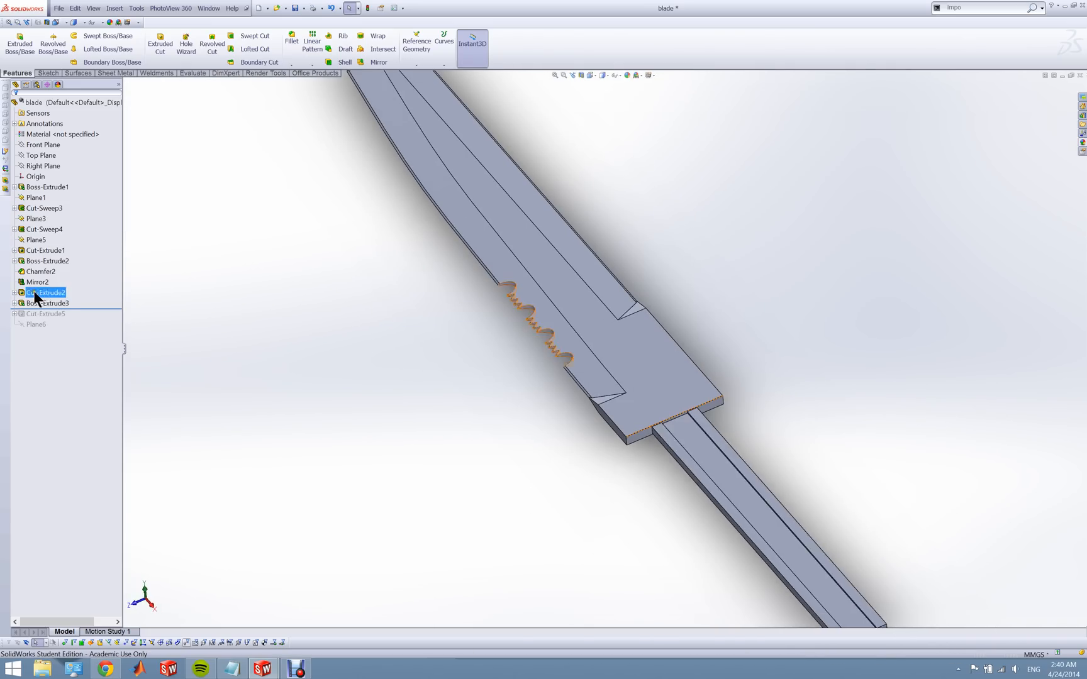
- Review the extrusion type and depth of the tang feature Boss-Extrude3, cancelling without changes
{"action": "left_click", "coordinate": [45, 304]}
{"action": "right_click", "coordinate": [44, 305]}
{"action": "left_click", "coordinate": [48, 287]}
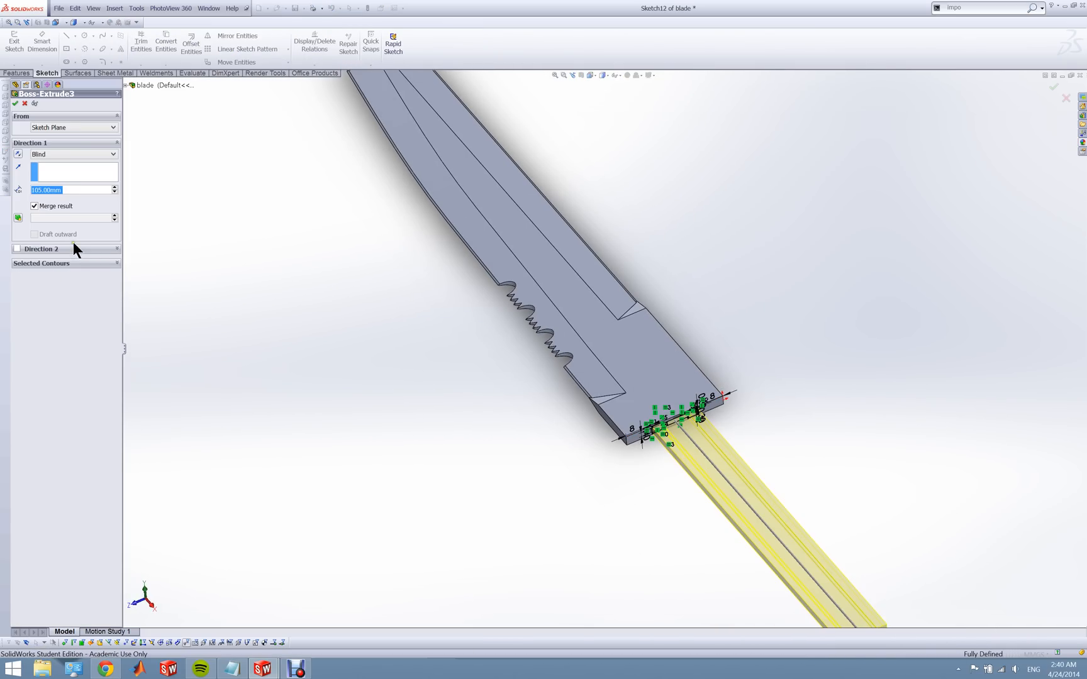
{"action": "left_click", "coordinate": [27, 103]}
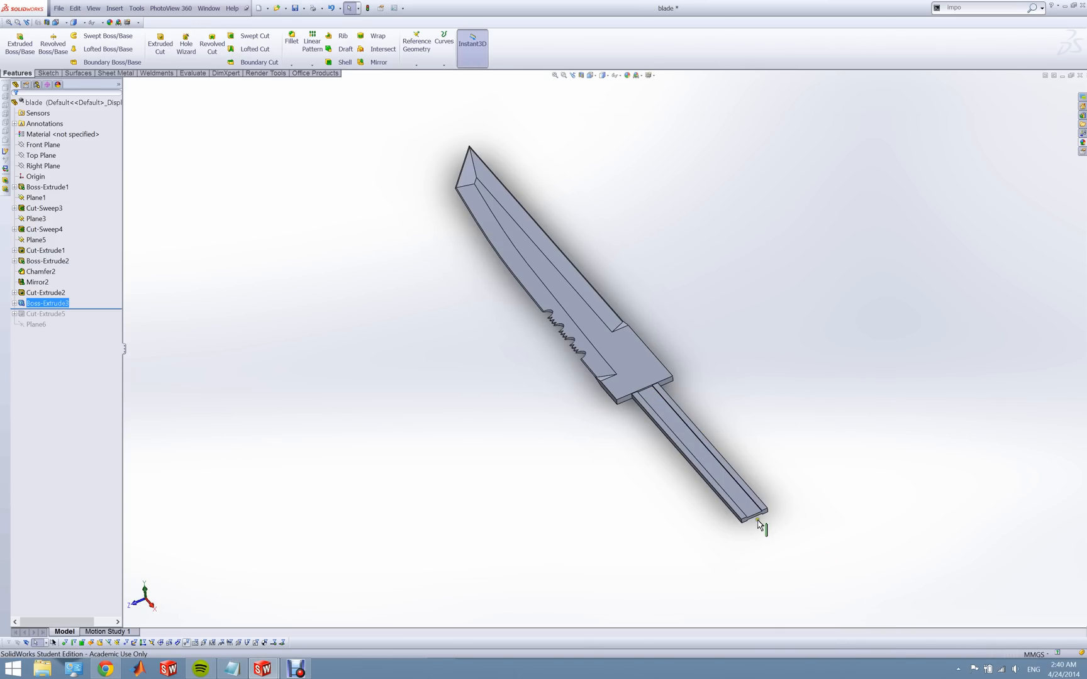
- Roll the blade's feature history forward to include Cut-Extrude5, the row of holes through the tang
{"action": "scroll", "coordinate": [759, 525], "scroll_direction": "down", "scroll_amount": 2}
{"action": "left_click_drag", "start_coordinate": [80, 310], "coordinate": [81, 317]}
{"action": "scroll", "coordinate": [619, 444], "scroll_direction": "down", "scroll_amount": 4}
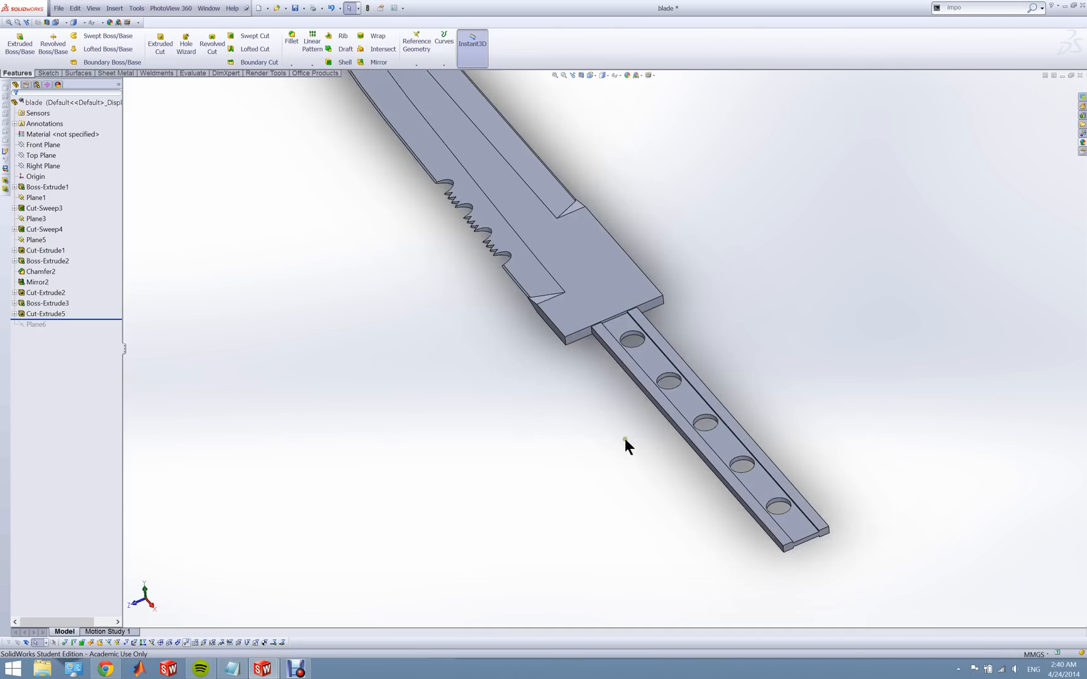
{"action": "scroll", "coordinate": [729, 430], "scroll_direction": "up", "scroll_amount": 2}
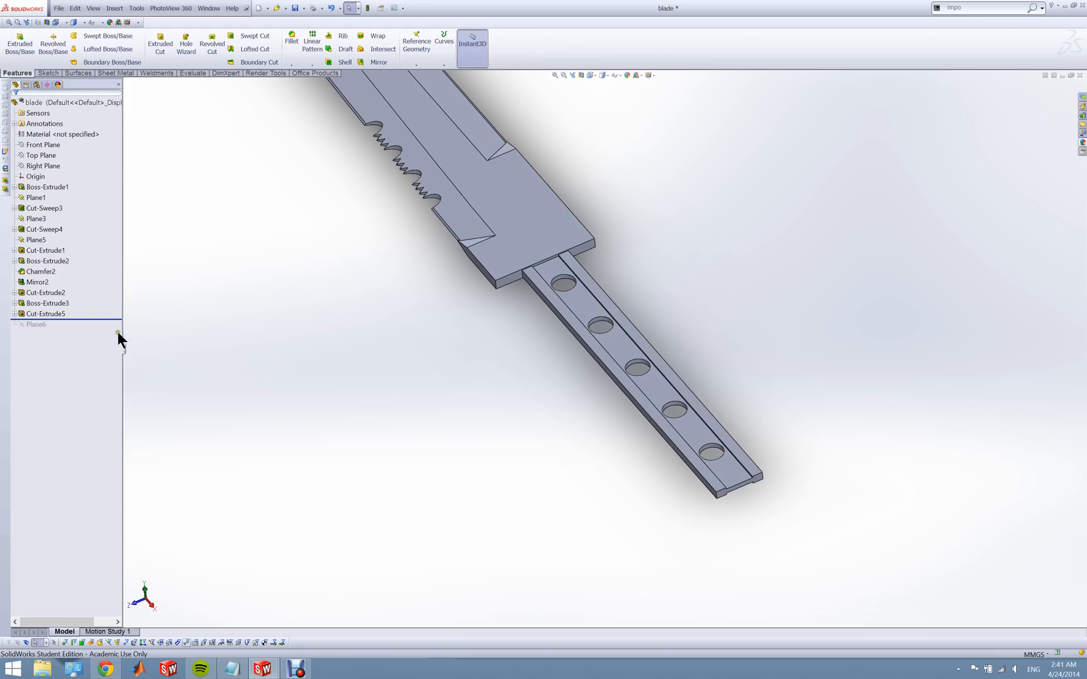
- Roll the feature history forward to include Plane6 and show the reference planes in the model
{"action": "left_click_drag", "start_coordinate": [95, 318], "coordinate": [99, 330]}
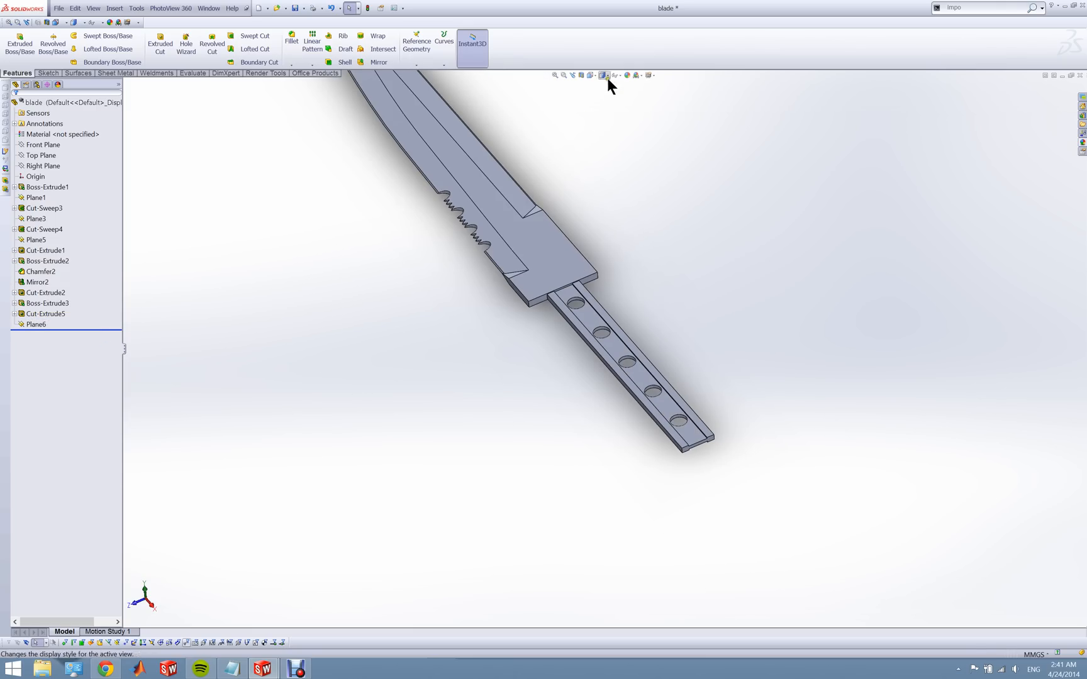
{"action": "left_click", "coordinate": [617, 74]}
{"action": "left_click", "coordinate": [613, 84]}
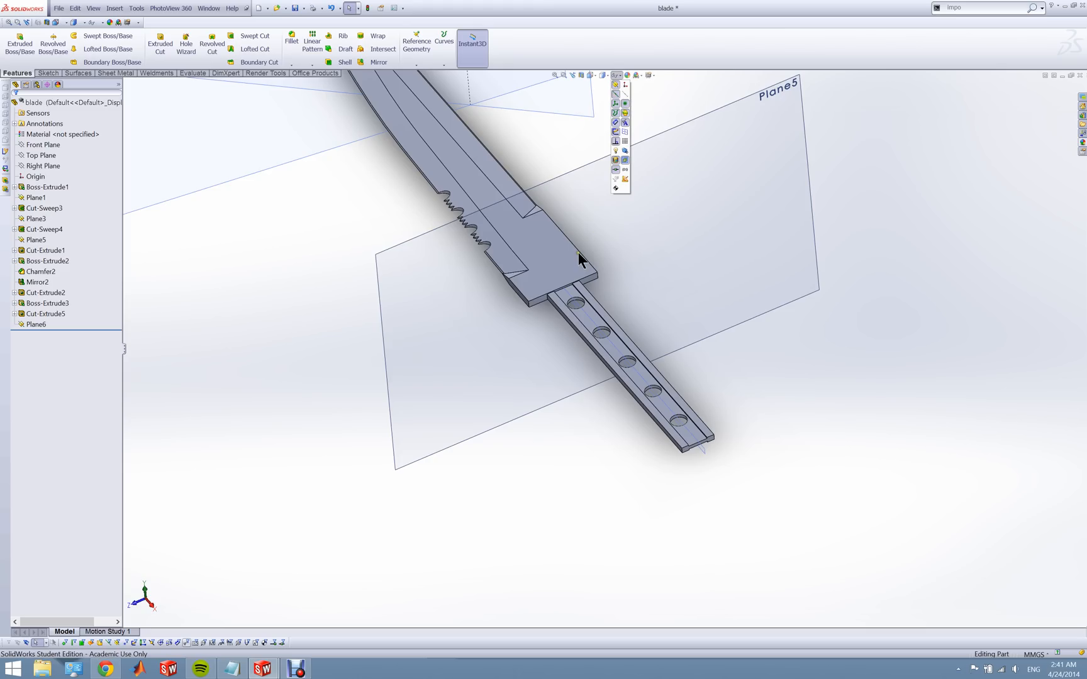
{"action": "middle_click", "coordinate": [278, 319]}
{"action": "scroll", "coordinate": [625, 380], "scroll_direction": "down", "scroll_amount": 10}
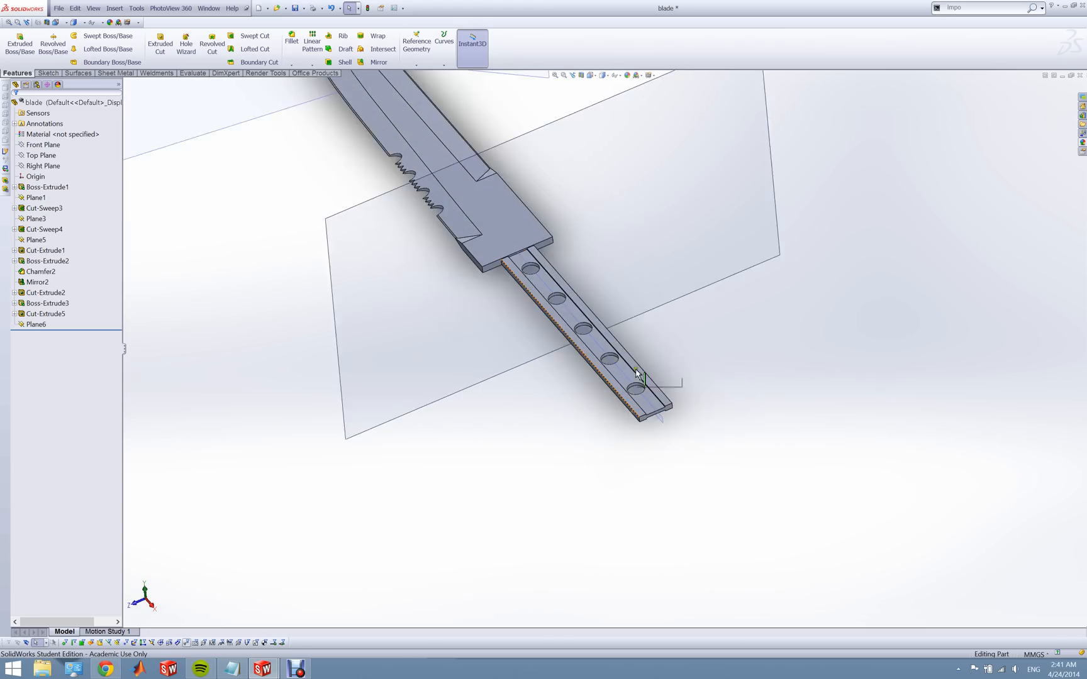
- Review how Plane6 is defined as the mid plane between the tang's two side faces
{"action": "scroll", "coordinate": [631, 405], "scroll_direction": "down", "scroll_amount": 2}
{"action": "middle_click_drag", "start_coordinate": [631, 405], "coordinate": [556, 370]}
{"action": "scroll", "coordinate": [555, 369], "scroll_direction": "up", "scroll_amount": 1}
{"action": "right_click", "coordinate": [28, 320]}
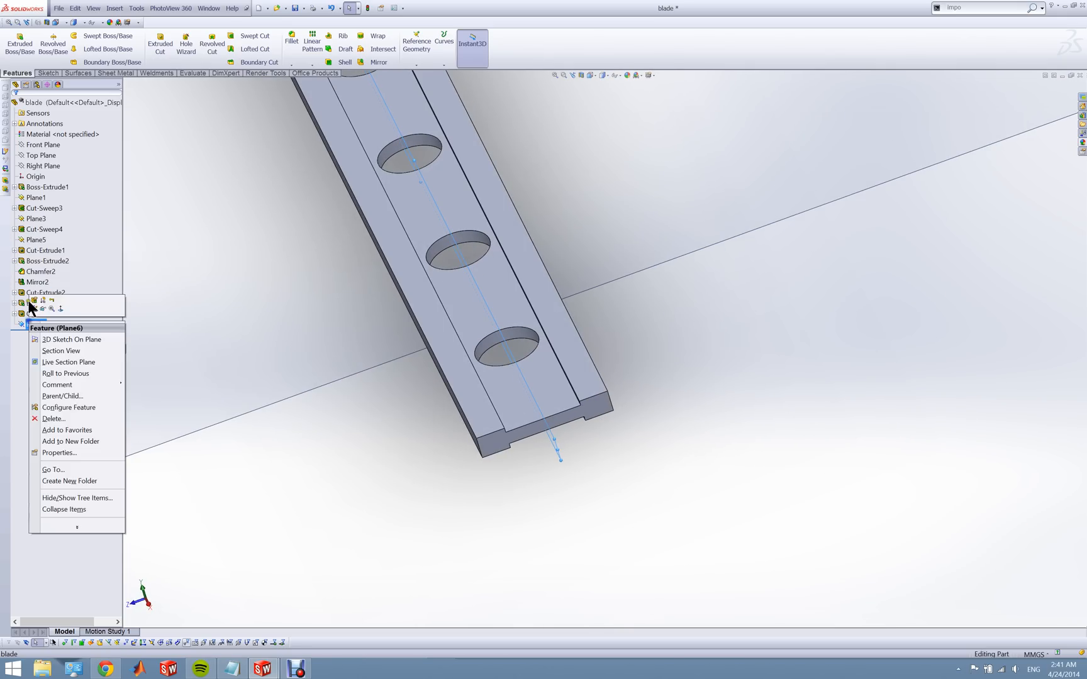
{"action": "left_click", "coordinate": [34, 300]}
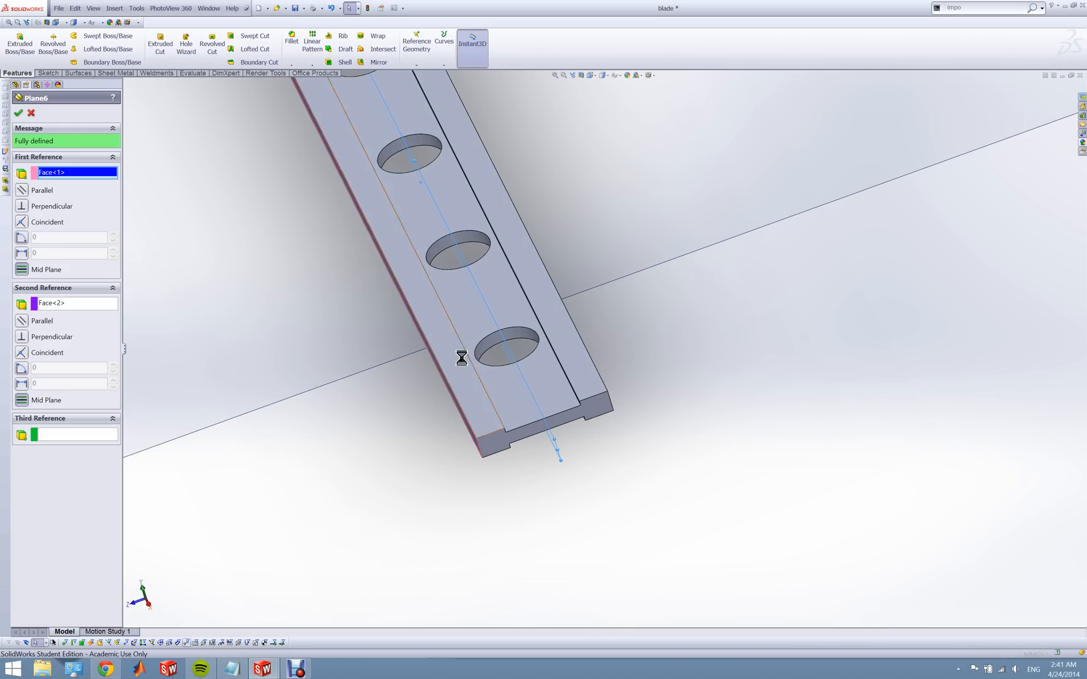
{"action": "middle_click_drag", "start_coordinate": [514, 379], "coordinate": [575, 398]}
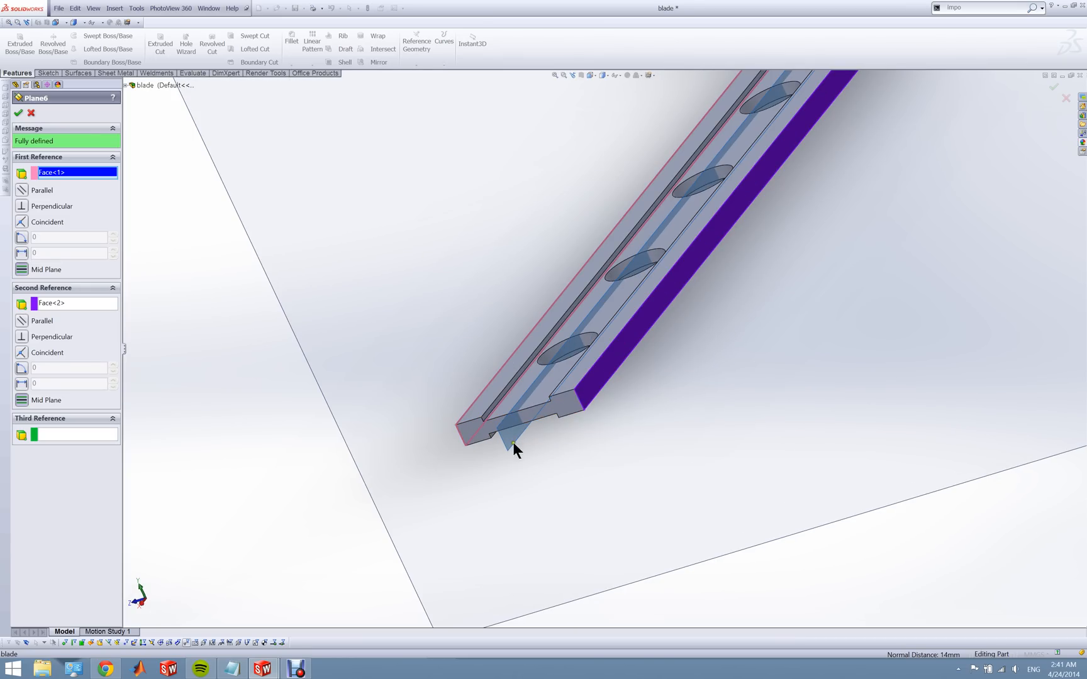
{"action": "left_click", "coordinate": [19, 114]}
- Hide the reference planes and view the complete blade from several angles
{"action": "middle_click_drag", "start_coordinate": [311, 346], "coordinate": [510, 385]}
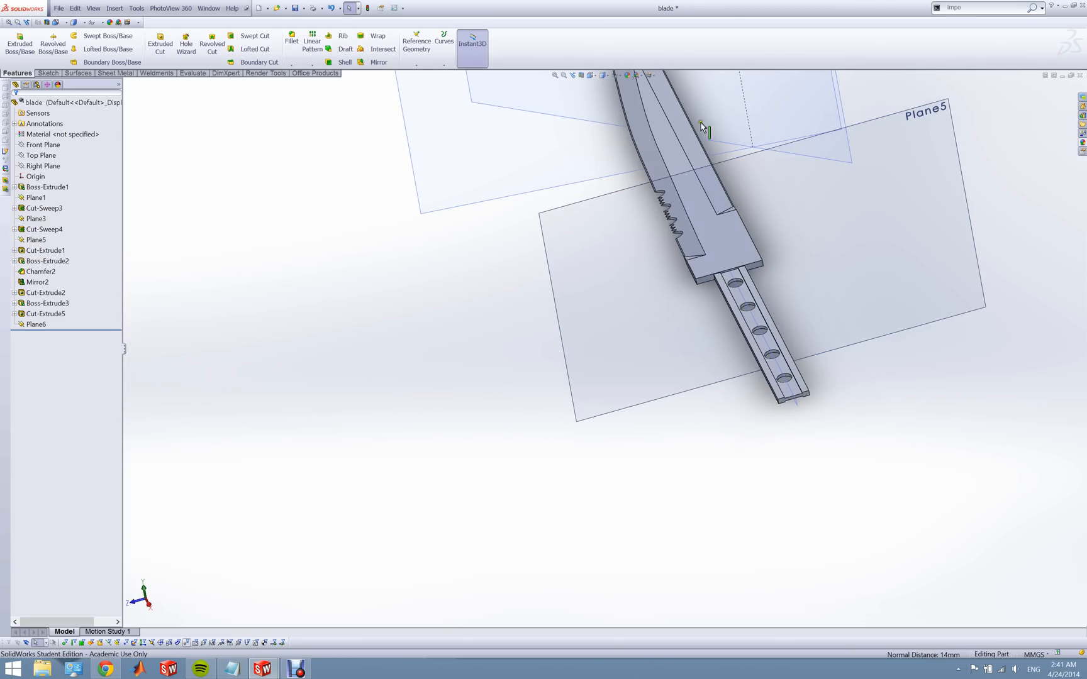
{"action": "left_click", "coordinate": [615, 75]}
{"action": "left_click", "coordinate": [614, 84]}
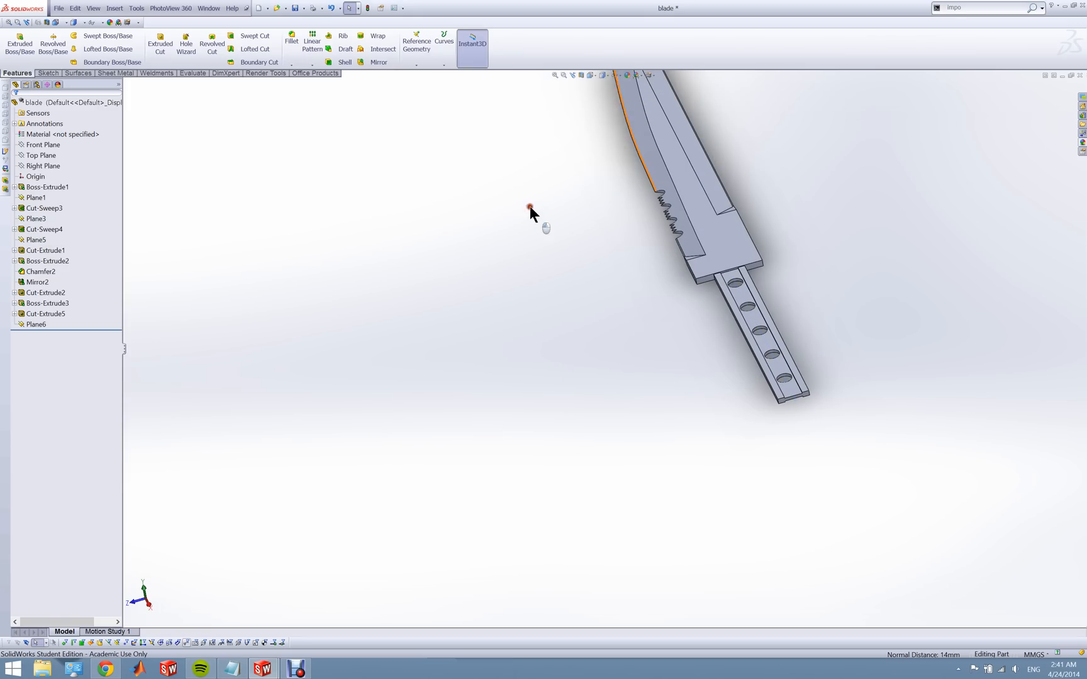
{"action": "scroll", "coordinate": [556, 211], "scroll_direction": "up", "scroll_amount": 3}
{"action": "middle_click_drag", "start_coordinate": [556, 212], "coordinate": [659, 329]}
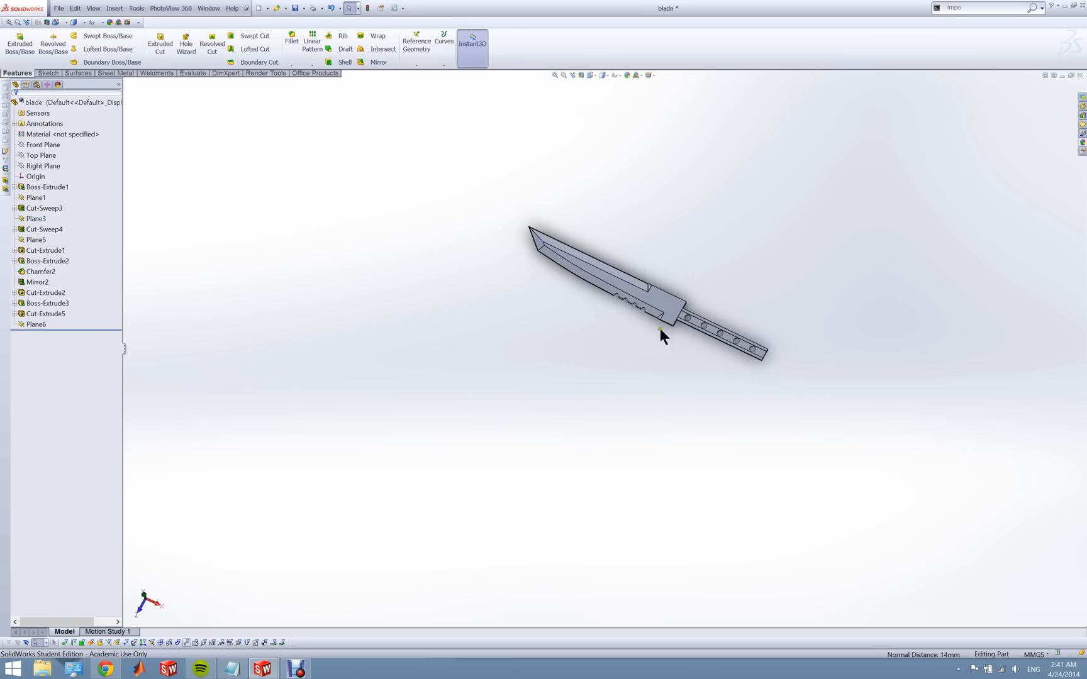
{"action": "scroll", "coordinate": [660, 302], "scroll_direction": "down", "scroll_amount": 4}
{"action": "middle_click_drag", "start_coordinate": [589, 340], "coordinate": [530, 465]}
{"action": "scroll", "coordinate": [530, 464], "scroll_direction": "up", "scroll_amount": 2}
- Open the blade guard part from the knife folder
{"action": "left_click", "coordinate": [276, 10]}
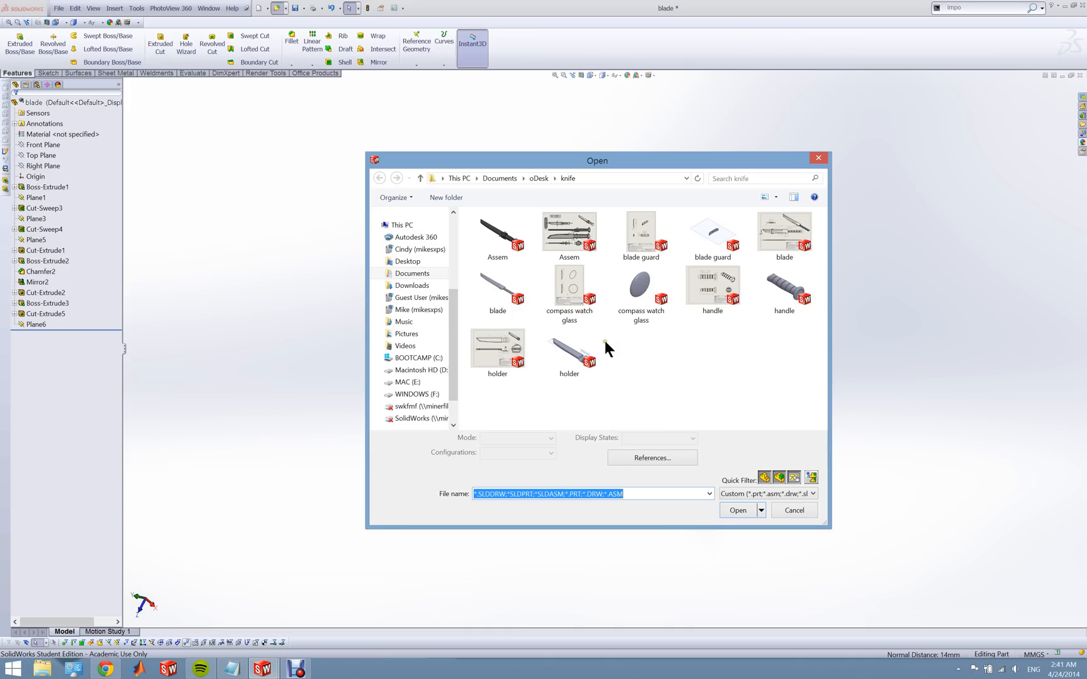
{"action": "left_click", "coordinate": [716, 232]}
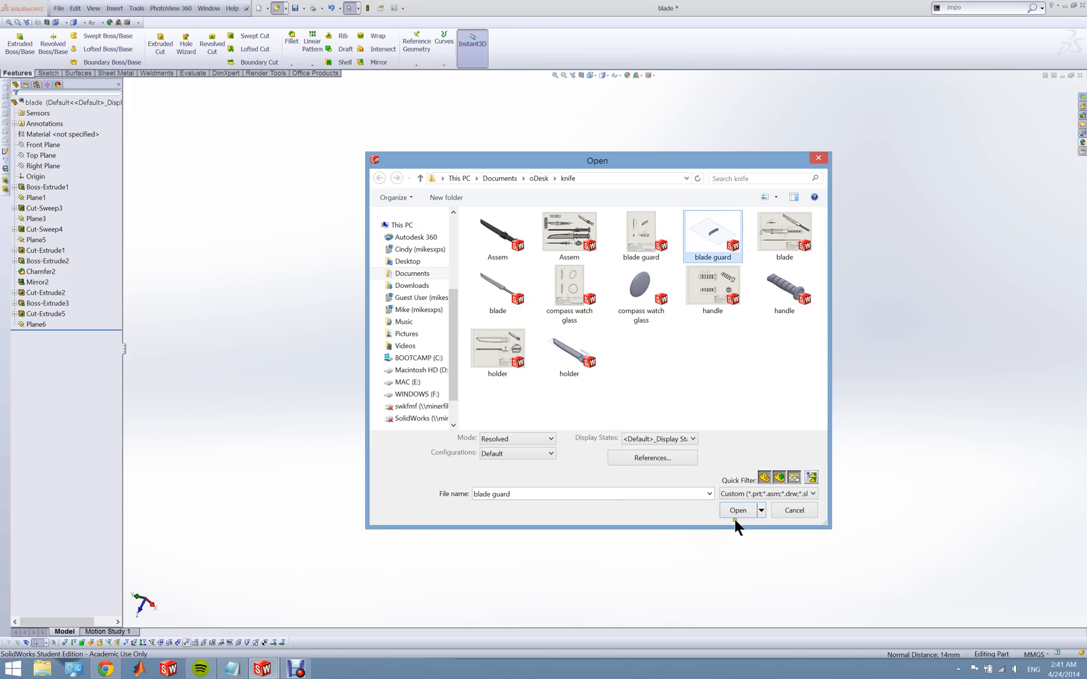
{"action": "left_click", "coordinate": [738, 511]}
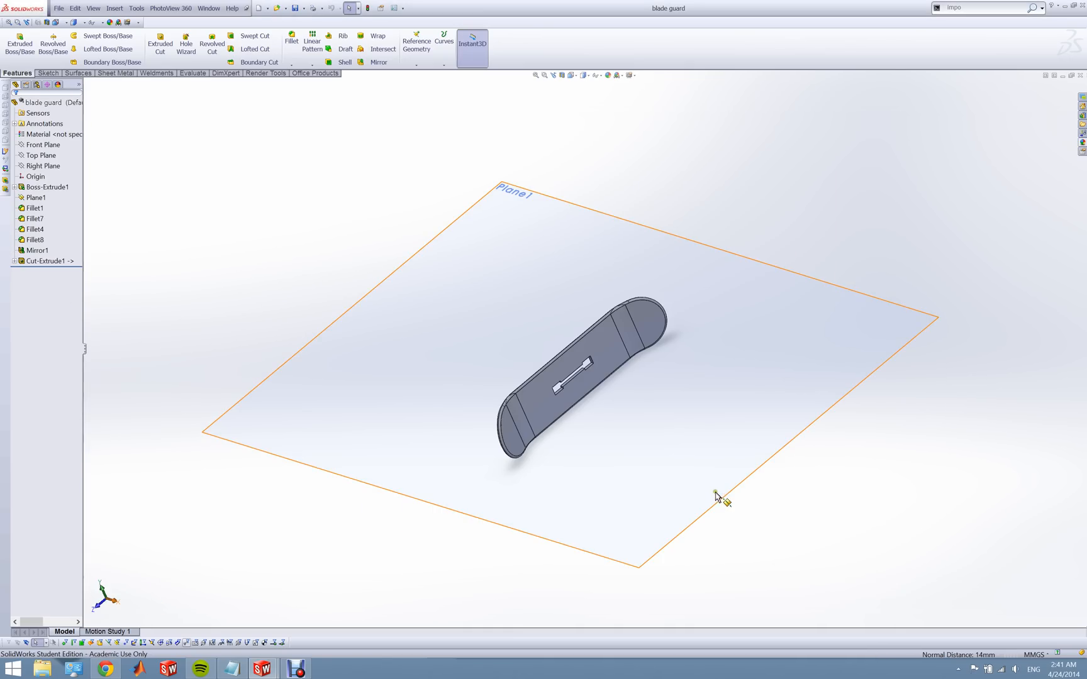
- Roll the blade guard's feature history back to just after Boss-Extrude1
{"action": "left_click", "coordinate": [50, 262]}
{"action": "left_click_drag", "start_coordinate": [45, 266], "coordinate": [59, 192]}
{"action": "scroll", "coordinate": [619, 338], "scroll_direction": "down", "scroll_amount": 4}
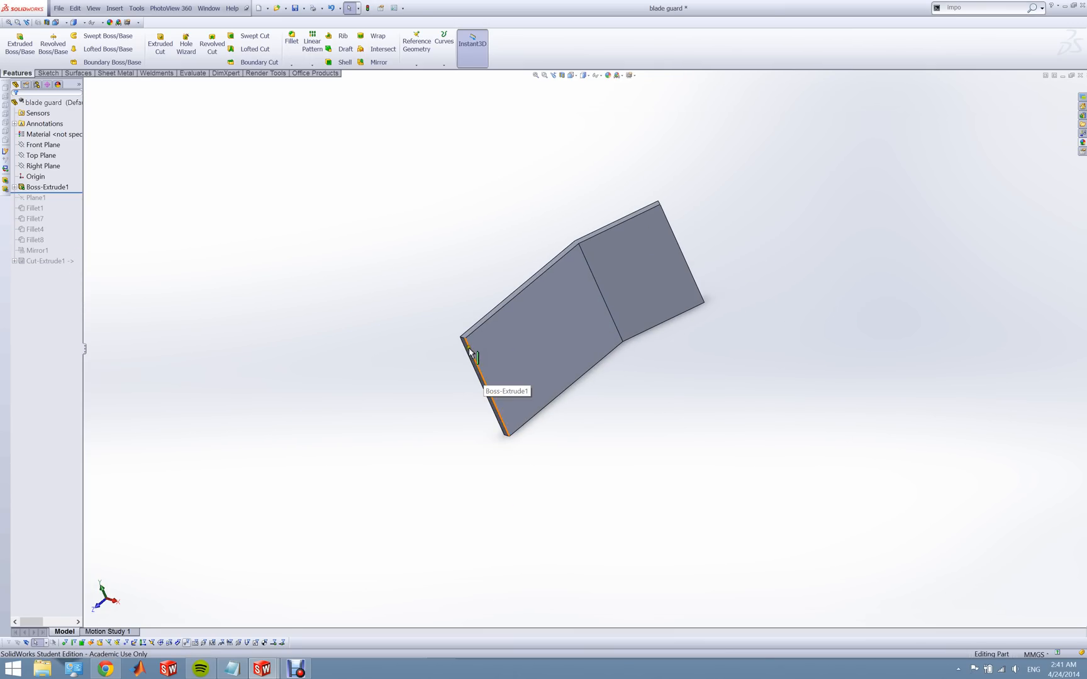
- Review Boss-Extrude1's sketch dimensions and 15 mm blind extrusion, then close the feature definition
{"action": "middle_click_drag", "start_coordinate": [529, 355], "coordinate": [575, 500]}
{"action": "key", "text": "Escape"}
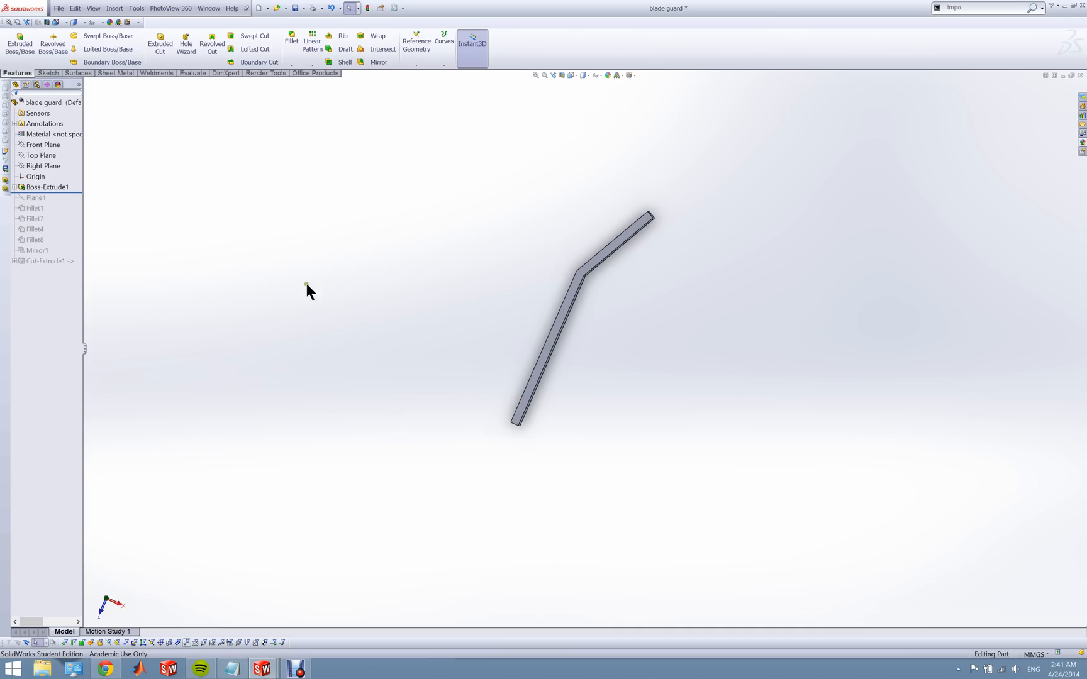
{"action": "right_click", "coordinate": [35, 185]}
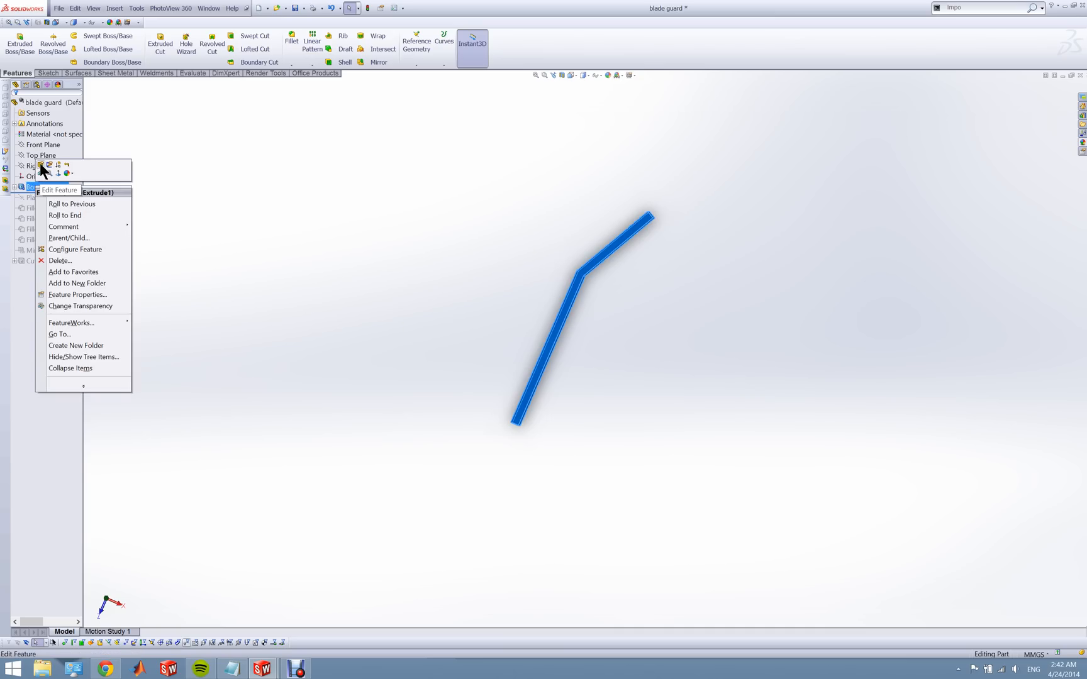
{"action": "left_click", "coordinate": [41, 166]}
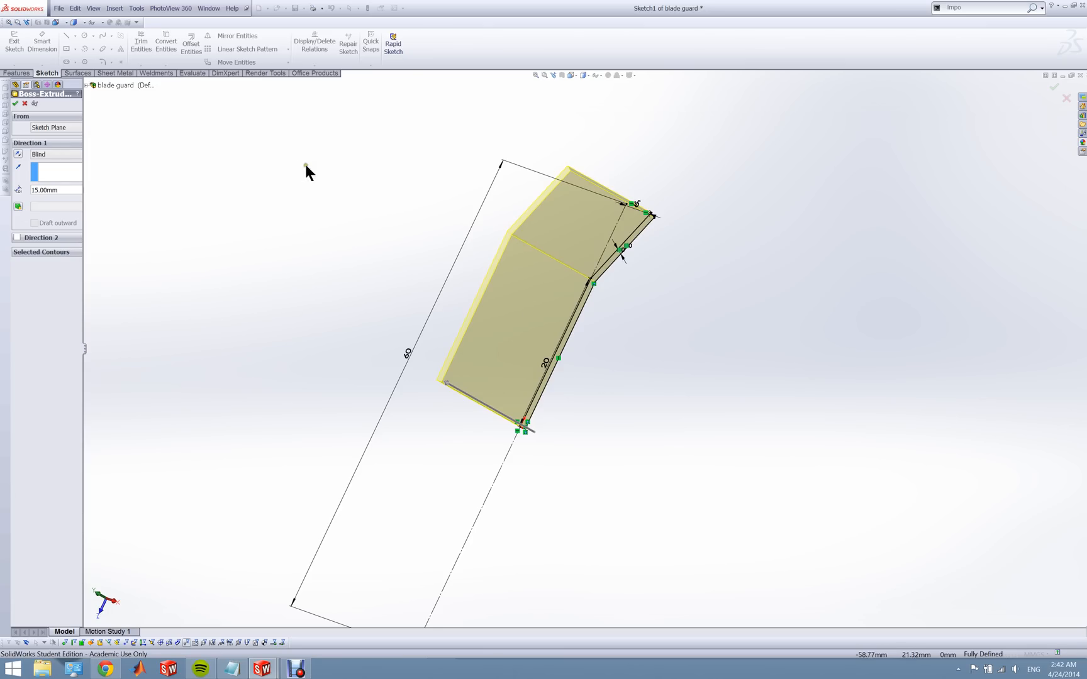
{"action": "mouse_move", "coordinate": [548, 242]}
{"action": "middle_mouse_down"}
{"action": "mouse_move", "coordinate": [585, 294]}
{"action": "mouse_move", "coordinate": [594, 372]}
{"action": "mouse_move", "coordinate": [594, 359]}
{"action": "middle_mouse_up"}
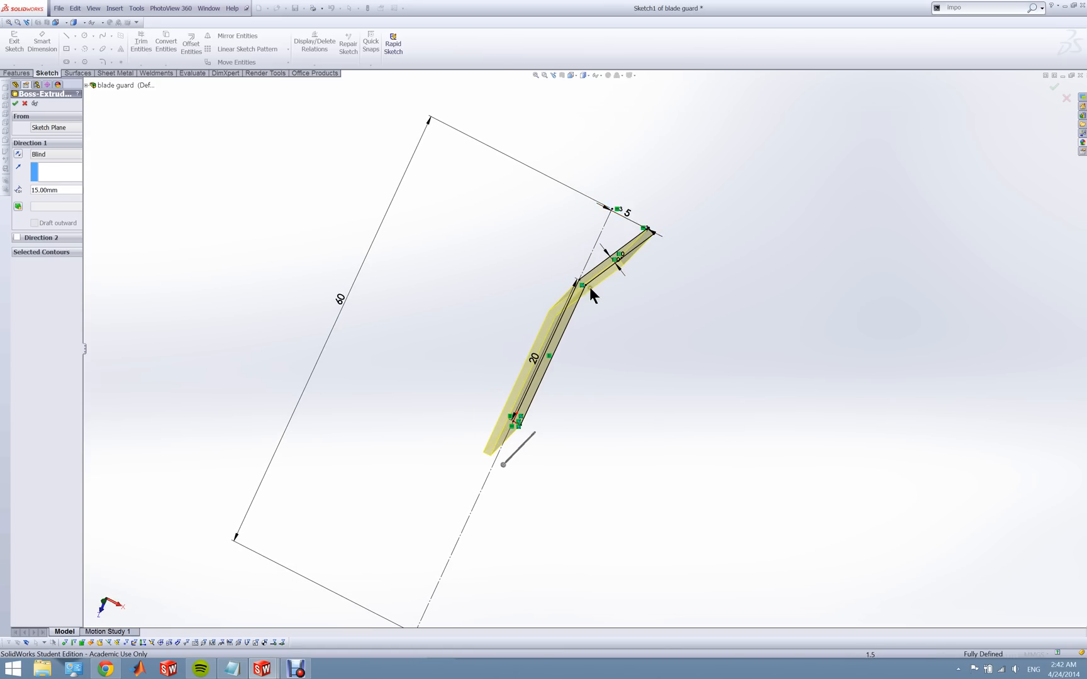
{"action": "scroll", "coordinate": [592, 314], "scroll_direction": "down", "scroll_amount": 4}
{"action": "scroll", "coordinate": [577, 298], "scroll_direction": "up", "scroll_amount": 4}
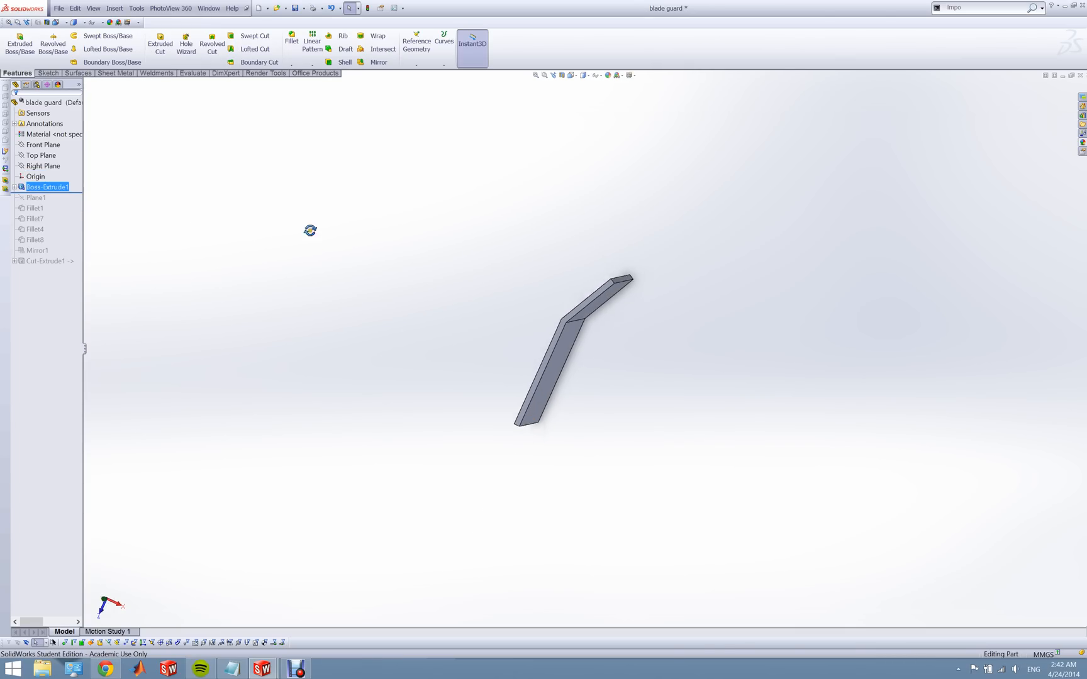
- Roll the feature history forward to just after Plane1, inspect the mid plane, and hide the reference planes
{"action": "left_click_drag", "start_coordinate": [78, 192], "coordinate": [74, 201]}
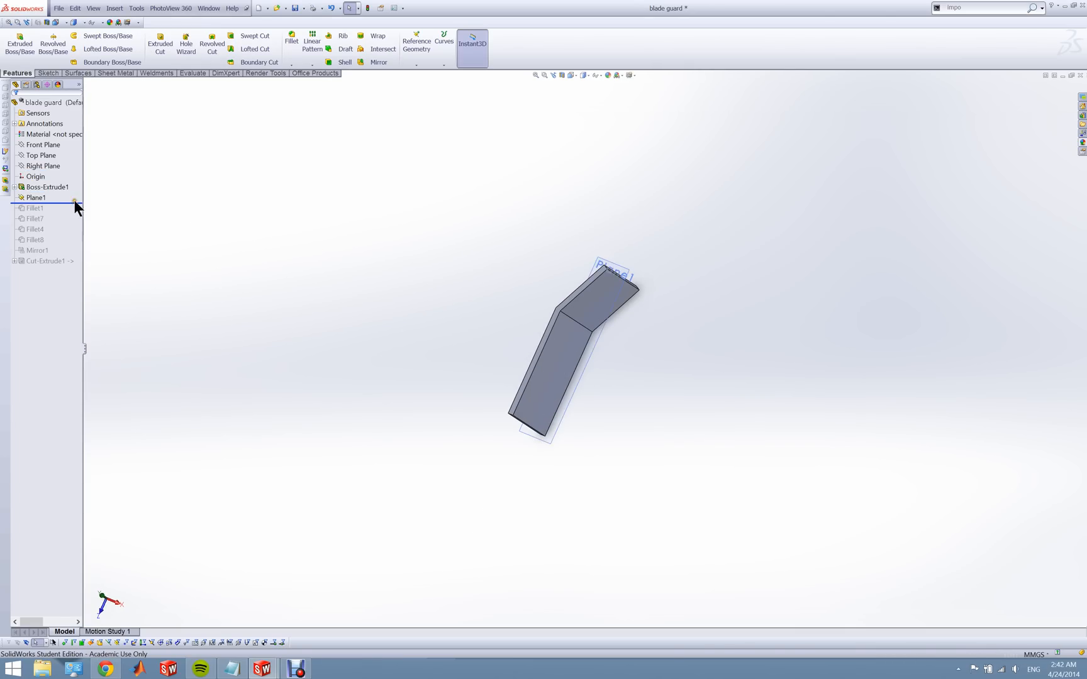
{"action": "middle_click_drag", "start_coordinate": [457, 332], "coordinate": [382, 313]}
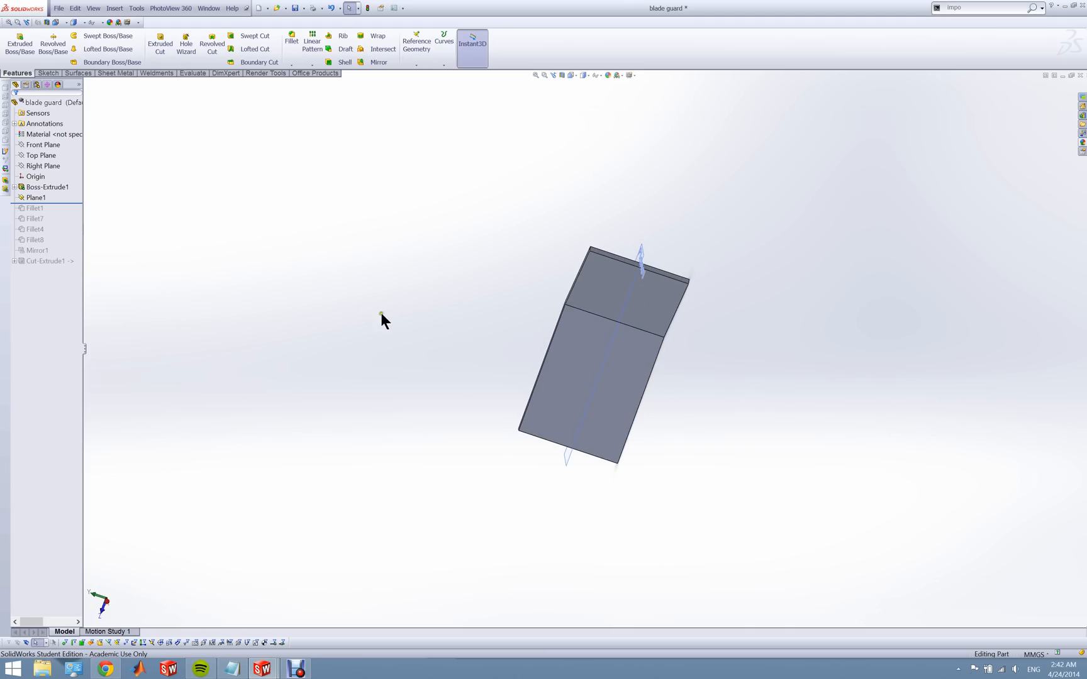
{"action": "middle_click_drag", "start_coordinate": [463, 267], "coordinate": [564, 297]}
{"action": "left_click", "coordinate": [596, 76]}
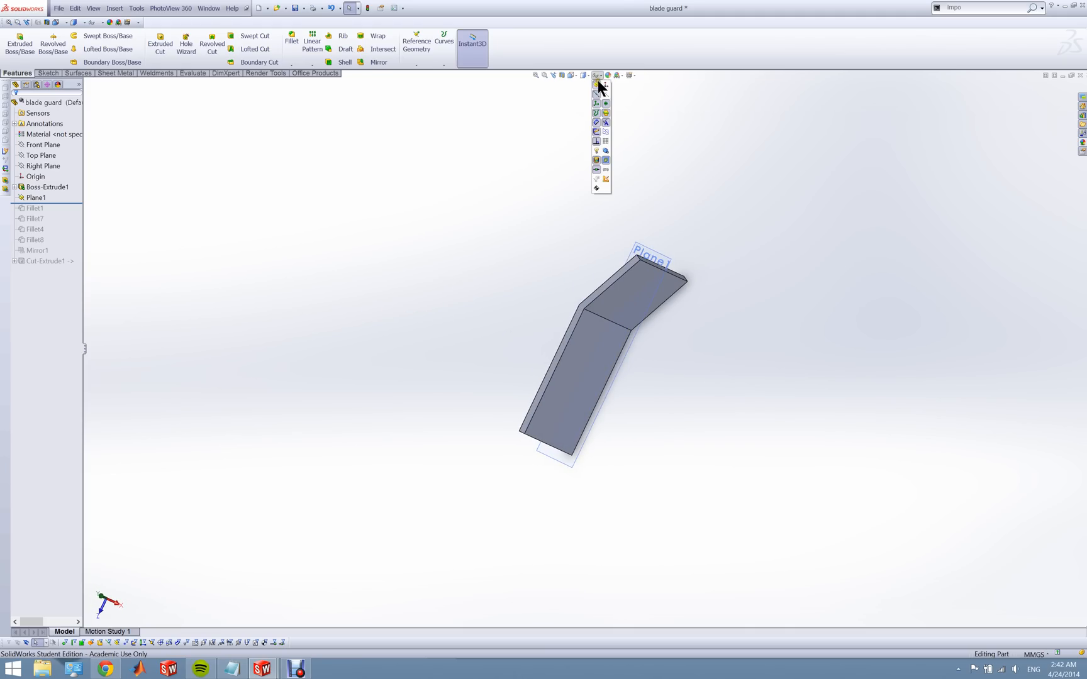
{"action": "left_click", "coordinate": [596, 84]}
{"action": "left_click", "coordinate": [493, 179]}
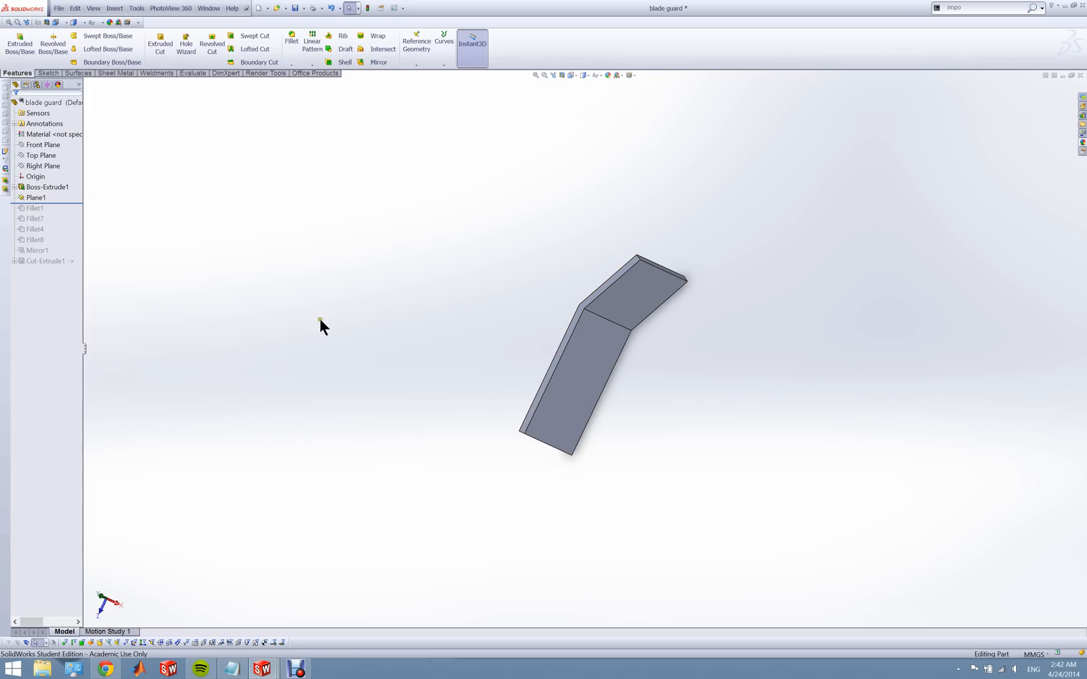
- Roll the blade guard's feature history forward to just after Fillet1
{"action": "left_click", "coordinate": [68, 203]}
{"action": "left_click_drag", "start_coordinate": [72, 202], "coordinate": [73, 214]}
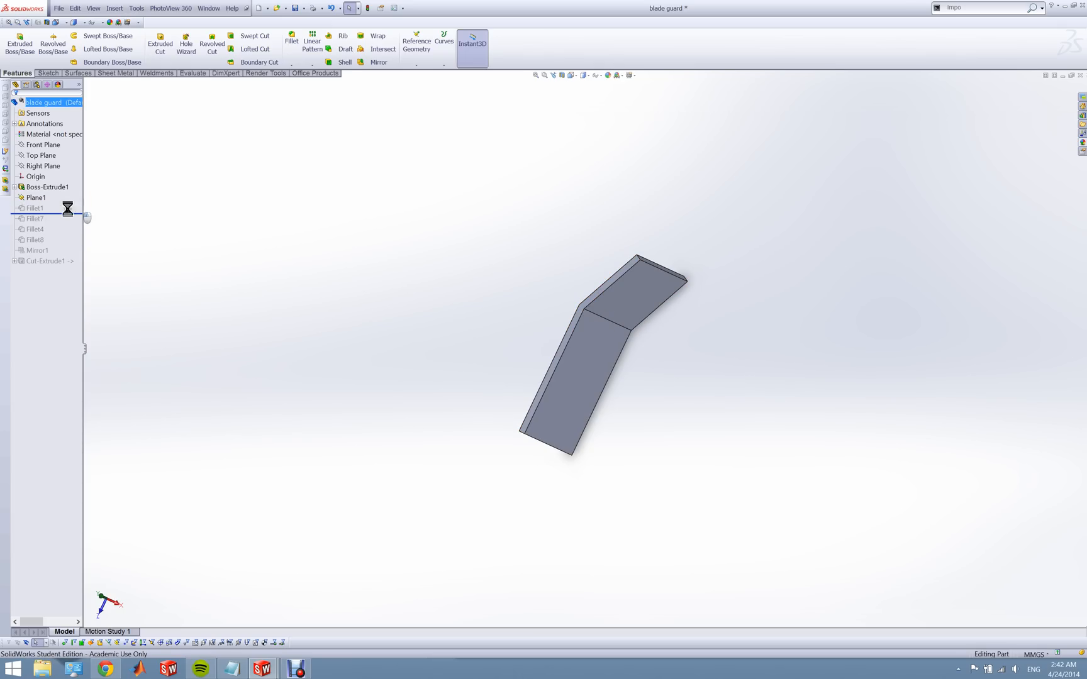
{"action": "left_click", "coordinate": [360, 358]}
{"action": "scroll", "coordinate": [629, 301], "scroll_direction": "down", "scroll_amount": 3}
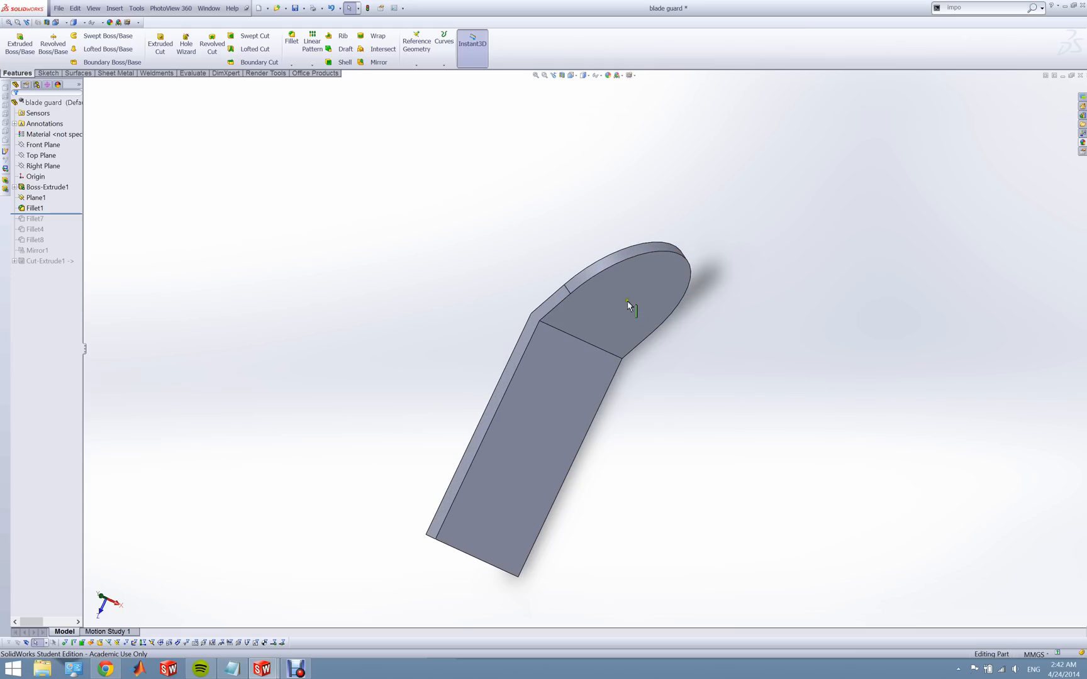
- Review Fillet1's face selections and the full round fillet type in the Fillet command, cancelling both without changes
{"action": "right_click", "coordinate": [38, 208]}
{"action": "left_click", "coordinate": [46, 184]}
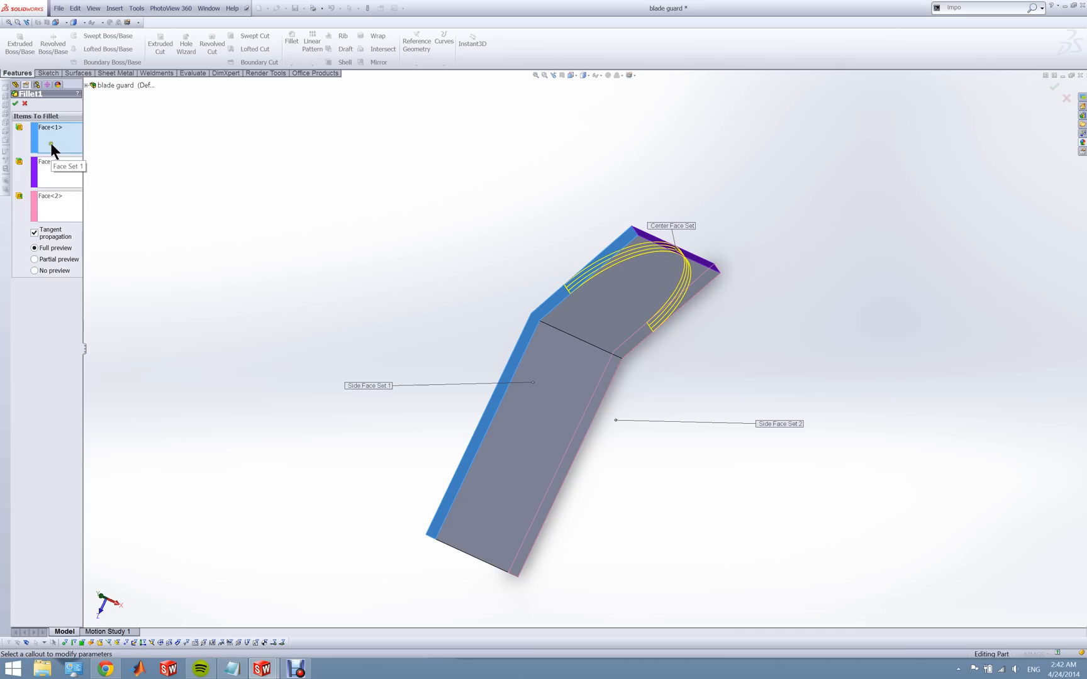
{"action": "left_click", "coordinate": [25, 104]}
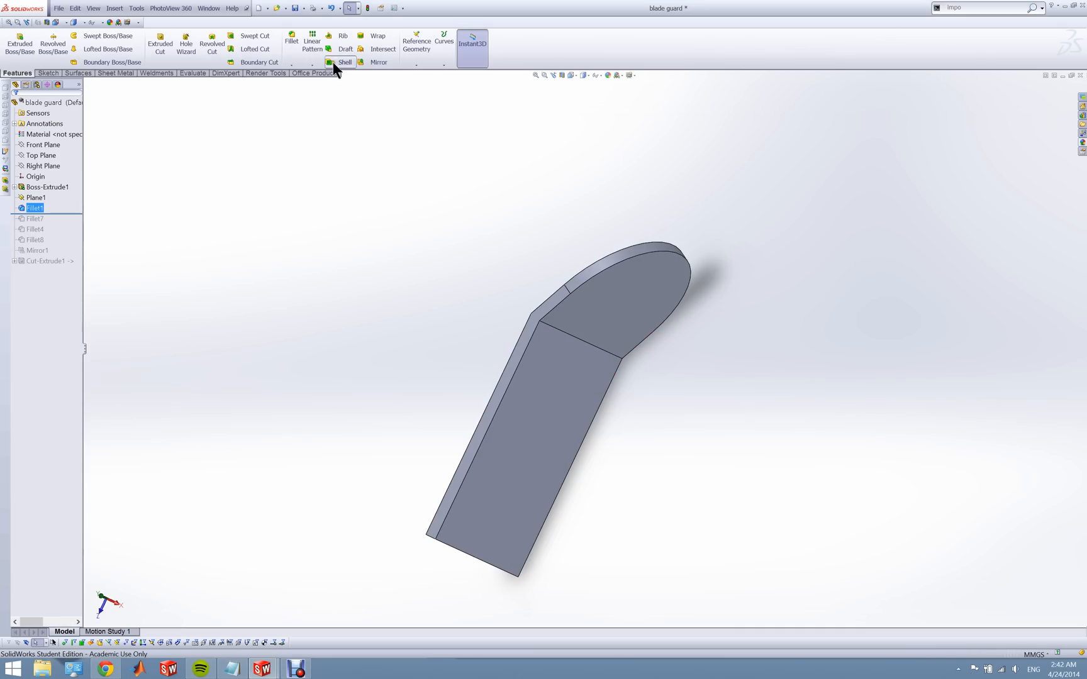
{"action": "left_click", "coordinate": [289, 43]}
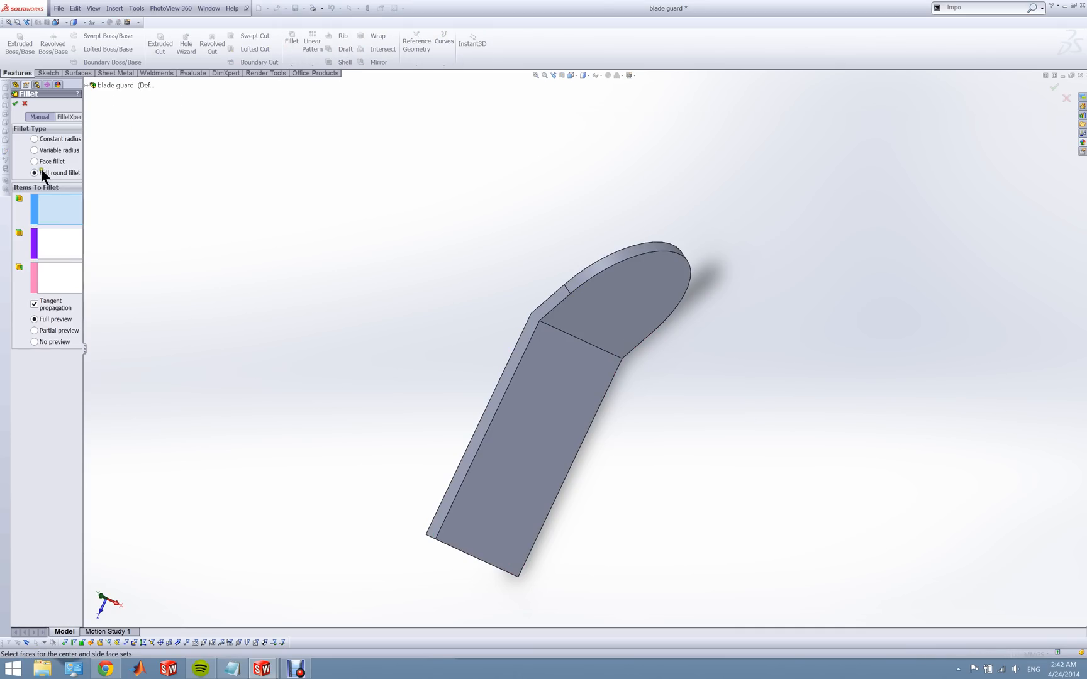
{"action": "left_click", "coordinate": [25, 103]}
- Examine Fillet1's center face set and two side face sets on the guard's angled end from several angles
{"action": "right_click", "coordinate": [33, 208]}
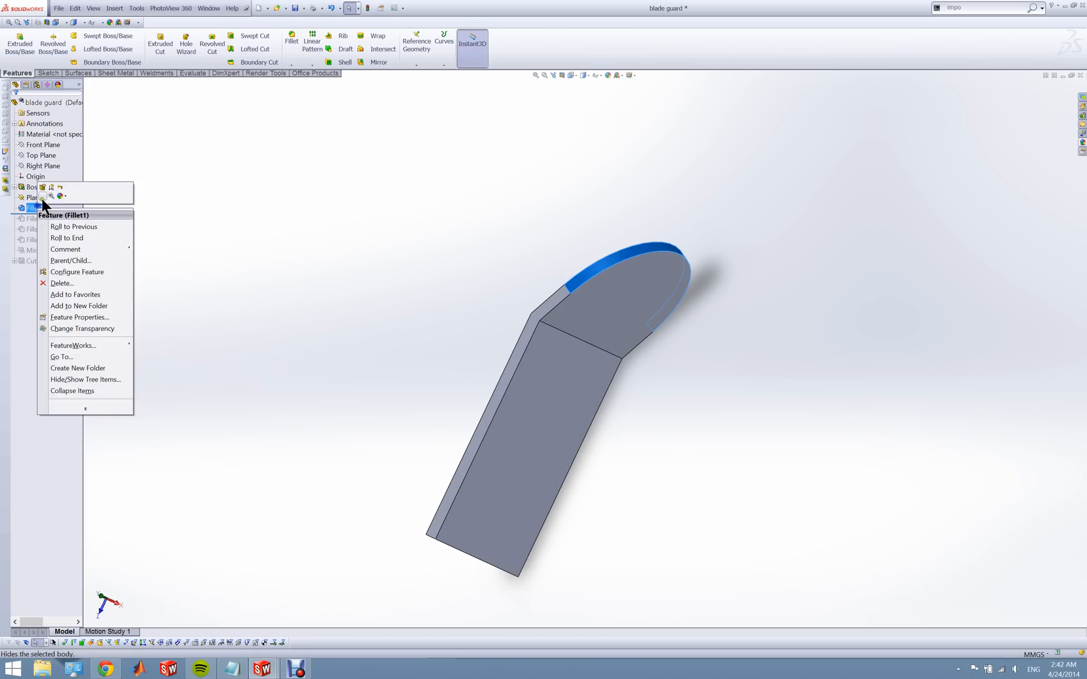
{"action": "left_click", "coordinate": [46, 191]}
{"action": "middle_click_drag", "start_coordinate": [639, 265], "coordinate": [585, 294]}
{"action": "middle_click_drag", "start_coordinate": [658, 264], "coordinate": [489, 281]}
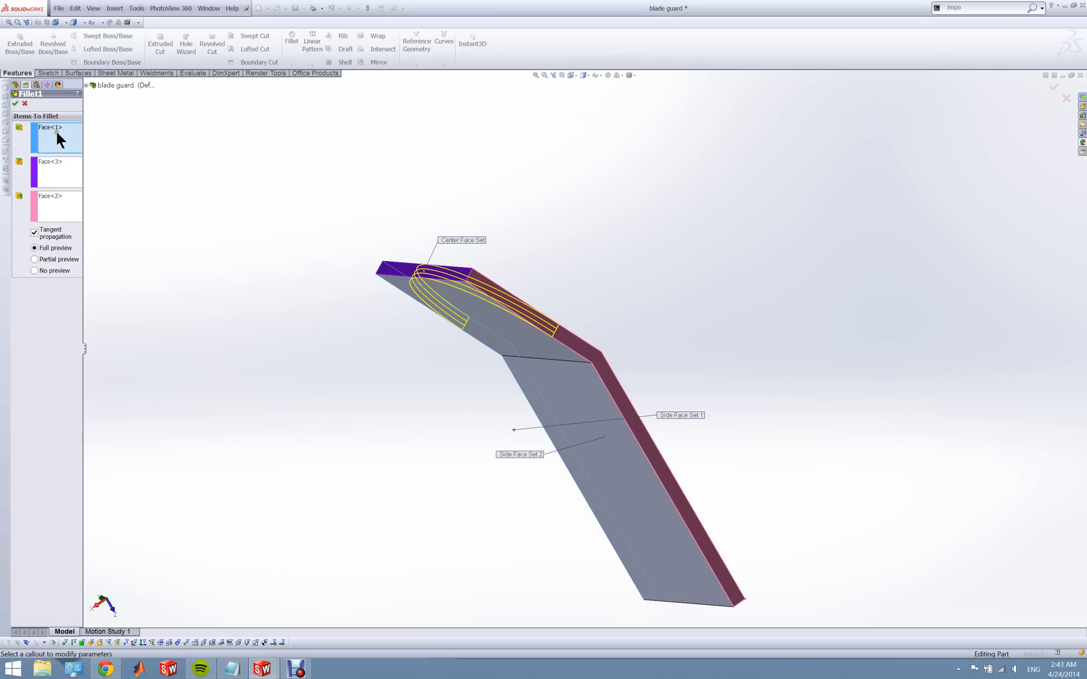
{"action": "middle_click_drag", "start_coordinate": [150, 243], "coordinate": [306, 88]}
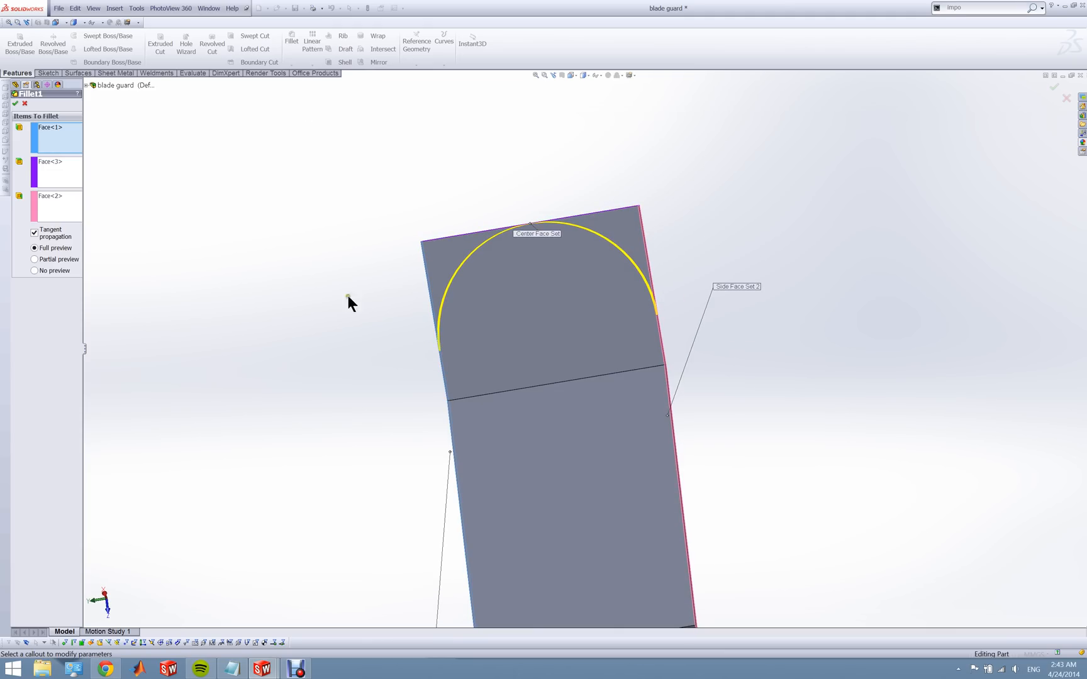
{"action": "left_click", "coordinate": [24, 103]}
- Roll the feature history forward past Fillet7 to inspect the outer bend, then on to just after Fillet8
{"action": "middle_click_drag", "start_coordinate": [150, 237], "coordinate": [213, 267]}
{"action": "left_click_drag", "start_coordinate": [52, 214], "coordinate": [50, 224]}
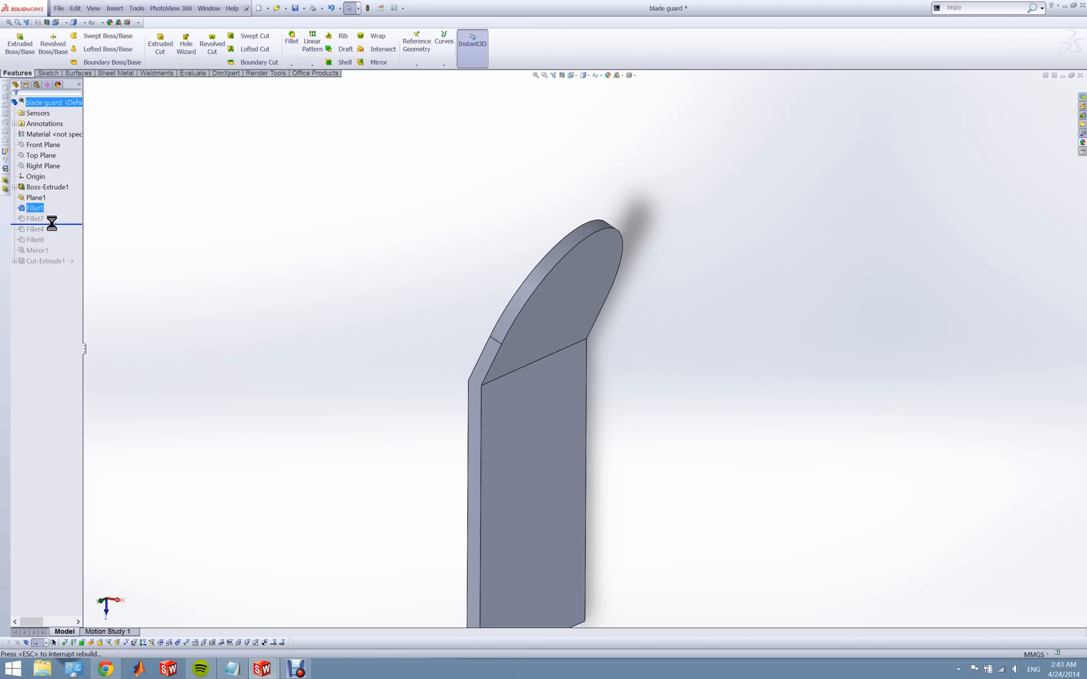
{"action": "middle_click_drag", "start_coordinate": [425, 451], "coordinate": [493, 400]}
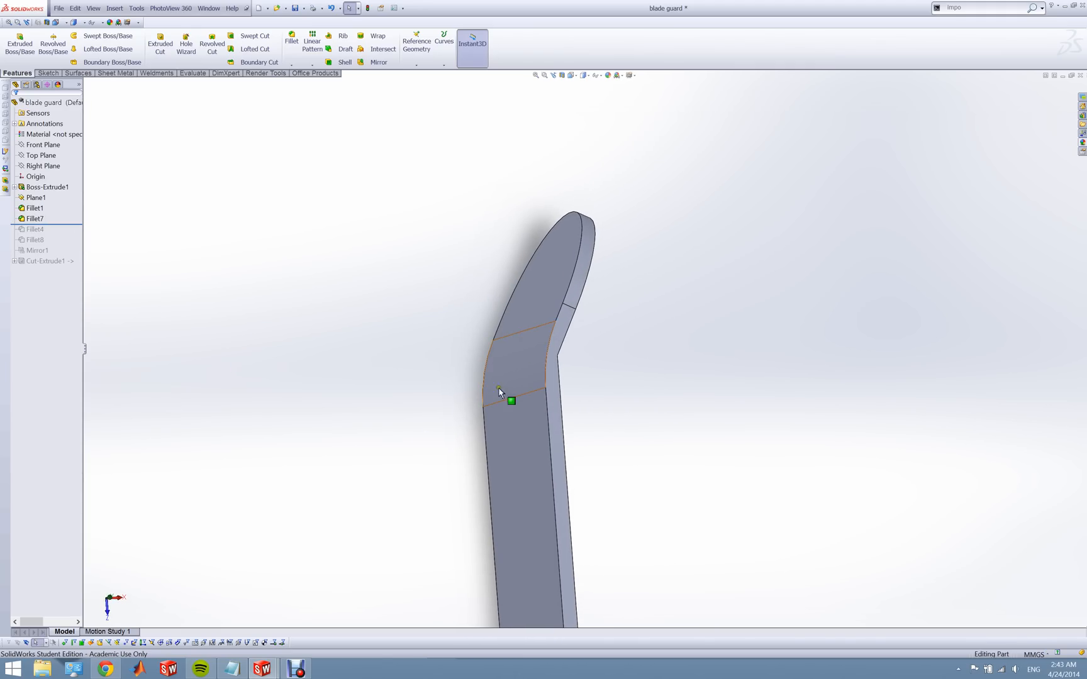
{"action": "middle_click_drag", "start_coordinate": [516, 357], "coordinate": [405, 366]}
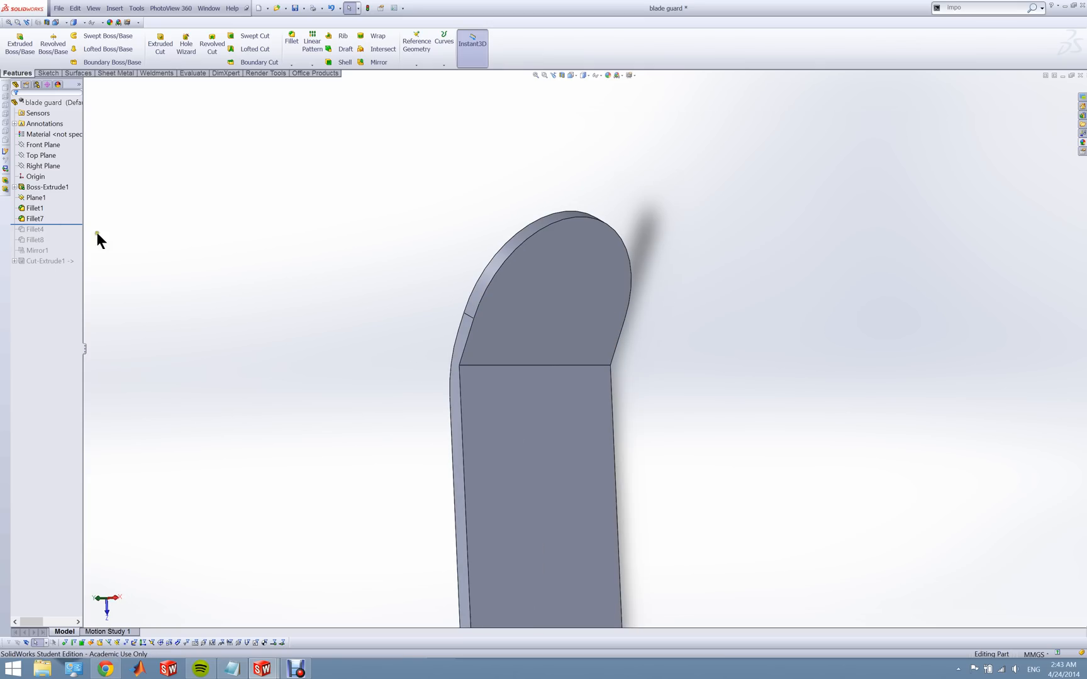
{"action": "left_click_drag", "start_coordinate": [65, 223], "coordinate": [63, 245]}
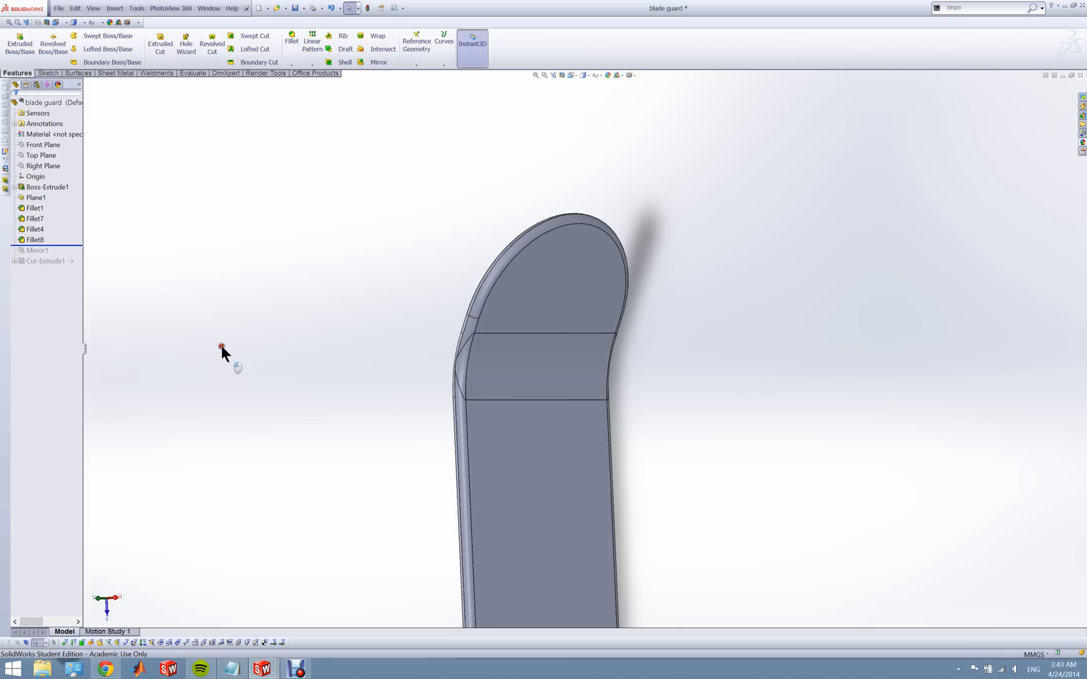
- Reopen Boss-Extrude1 to examine the thickness dimension of the angled section in its sketch, then cancel
{"action": "middle_click_drag", "start_coordinate": [483, 393], "coordinate": [560, 303]}
{"action": "right_click", "coordinate": [56, 187]}
{"action": "left_click", "coordinate": [63, 168]}
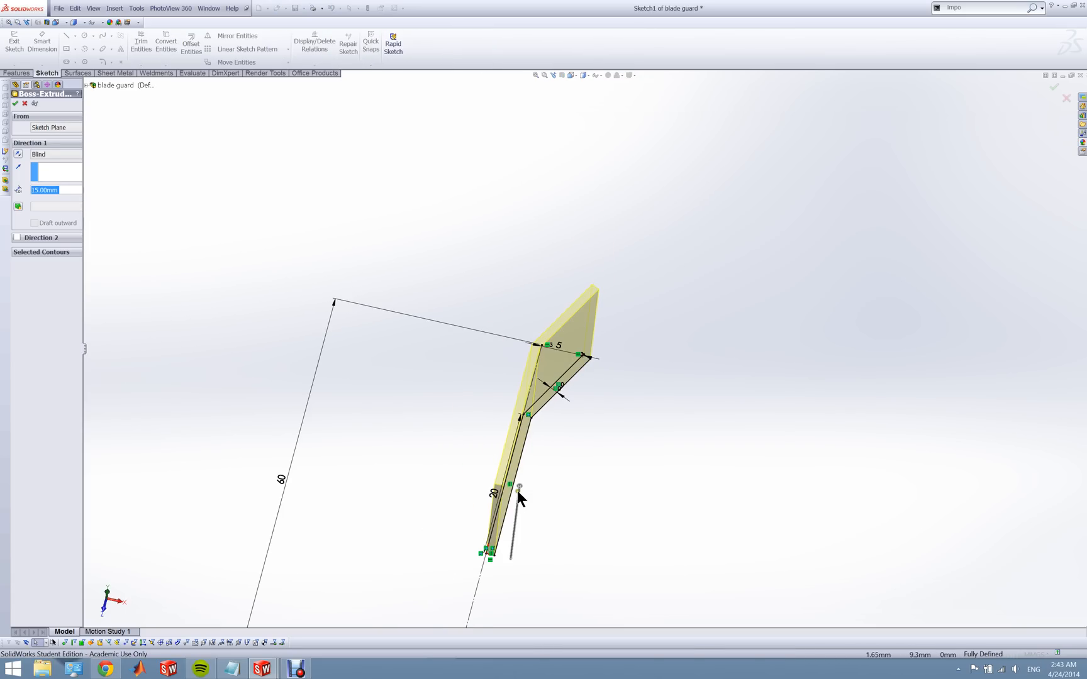
{"action": "middle_click_drag", "start_coordinate": [544, 424], "coordinate": [546, 488]}
{"action": "scroll", "coordinate": [542, 472], "scroll_direction": "up", "scroll_amount": 5}
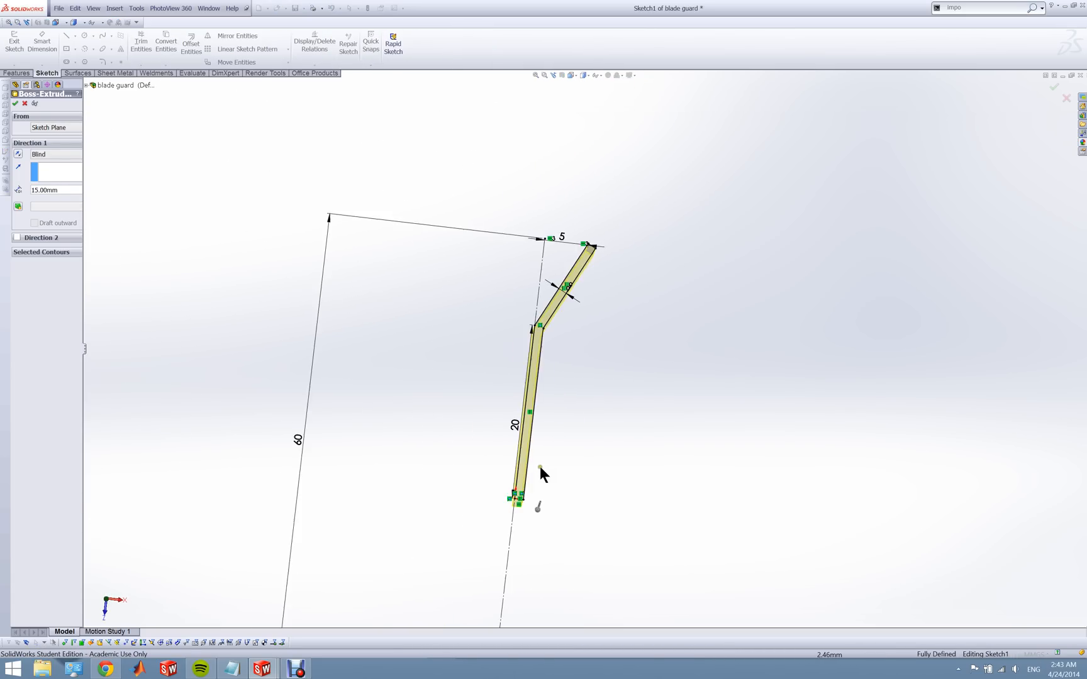
{"action": "scroll", "coordinate": [558, 402], "scroll_direction": "down", "scroll_amount": 4}
{"action": "scroll", "coordinate": [585, 208], "scroll_direction": "up", "scroll_amount": 2}
{"action": "scroll", "coordinate": [601, 183], "scroll_direction": "down", "scroll_amount": 4}
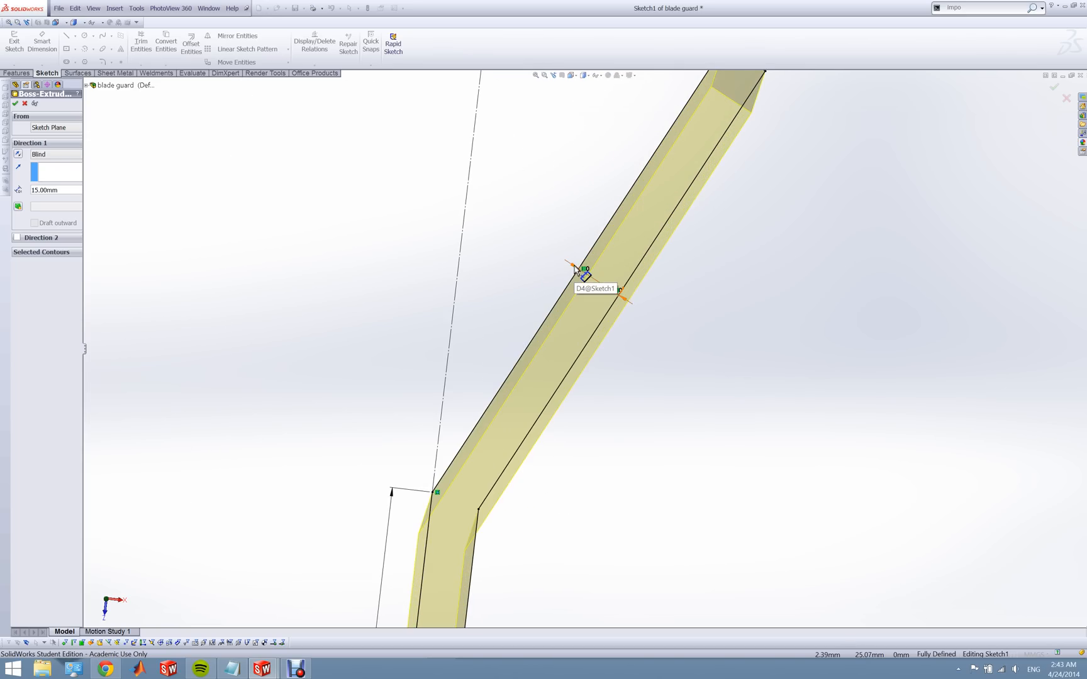
{"action": "left_click", "coordinate": [24, 105]}
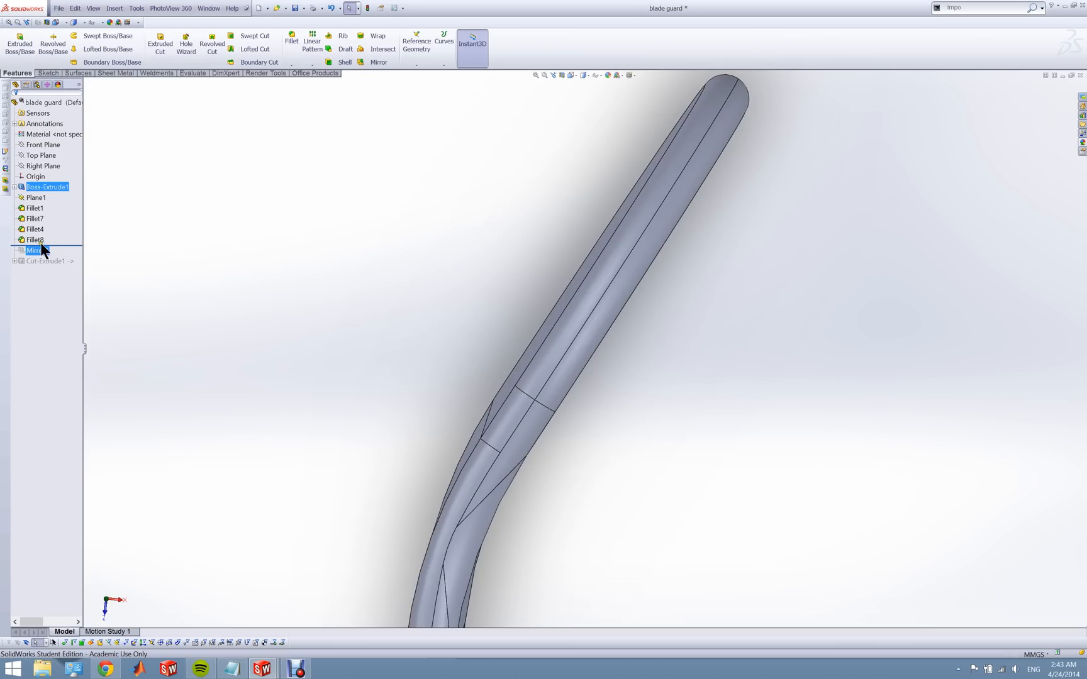
- Highlight Fillet4 and inspect the rounded edges along the guard's outline and bend
{"action": "right_click", "coordinate": [37, 229]}
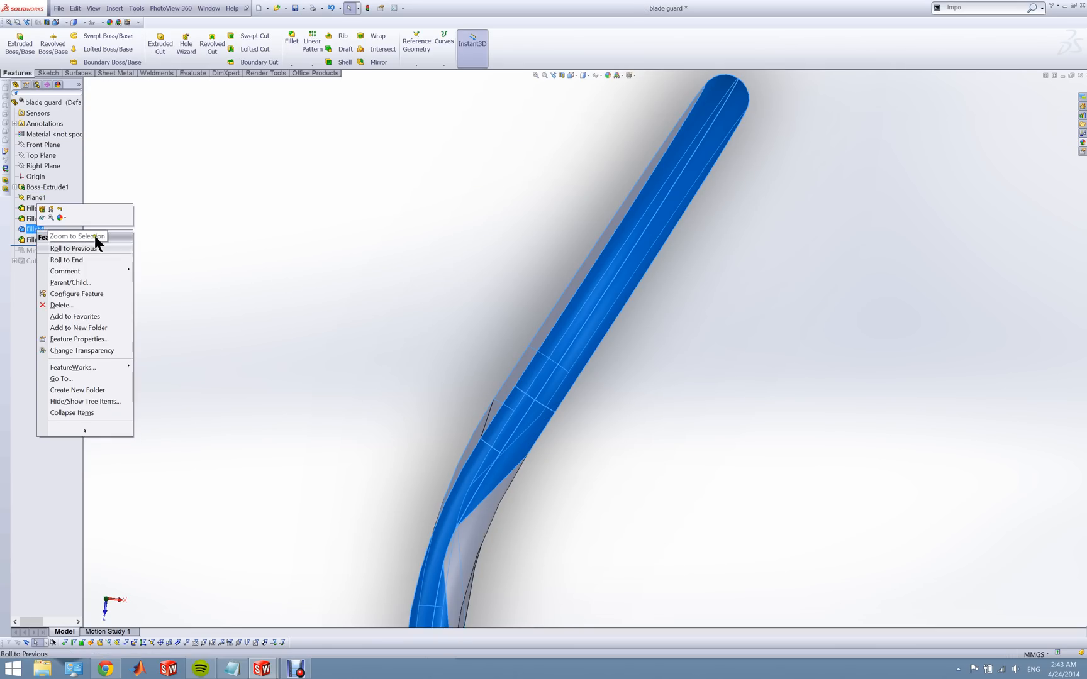
{"action": "scroll", "coordinate": [527, 388], "scroll_direction": "up", "scroll_amount": 3}
{"action": "middle_click_drag", "start_coordinate": [545, 346], "coordinate": [507, 262]}
{"action": "scroll", "coordinate": [514, 459], "scroll_direction": "up", "scroll_amount": 2}
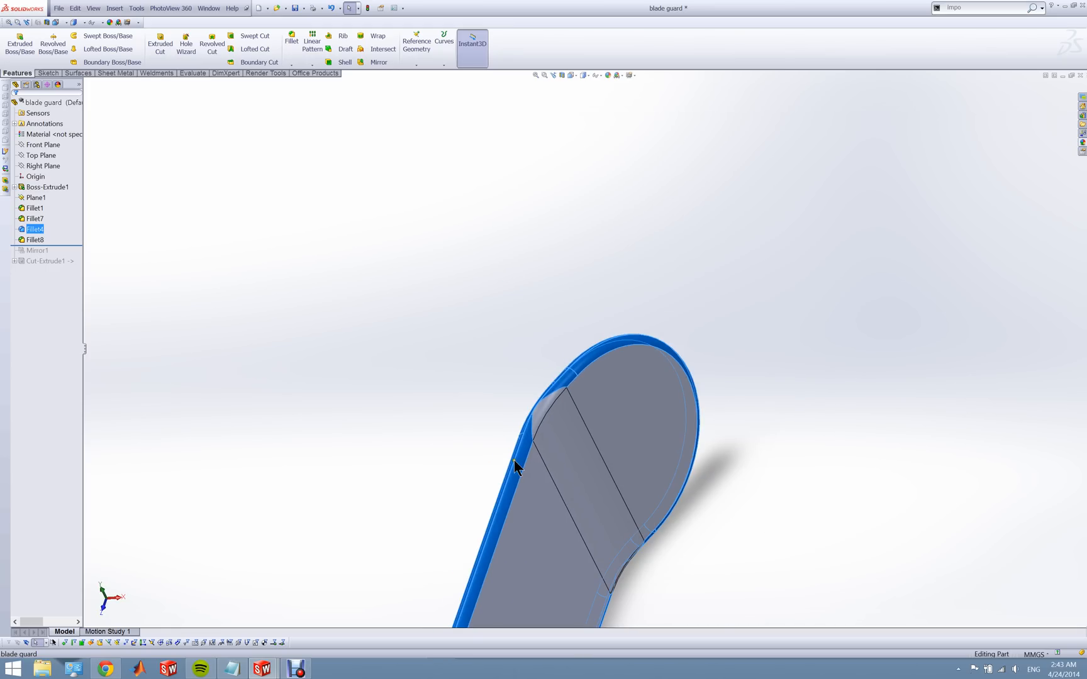
{"action": "left_click", "coordinate": [465, 430]}
{"action": "scroll", "coordinate": [514, 476], "scroll_direction": "down", "scroll_amount": 1}
{"action": "middle_click_drag", "start_coordinate": [589, 434], "coordinate": [573, 338]}
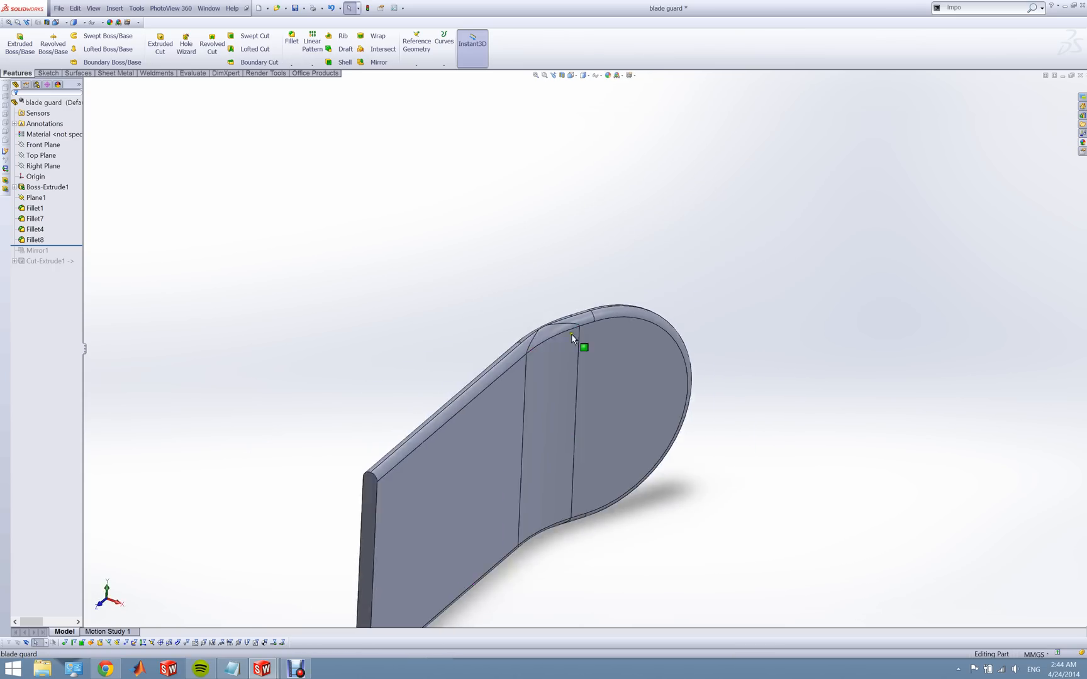
- Roll the feature history forward past Mirror1, then past Cut-Extrude1, to restore the complete blade guard
{"action": "left_click_drag", "start_coordinate": [65, 245], "coordinate": [66, 256]}
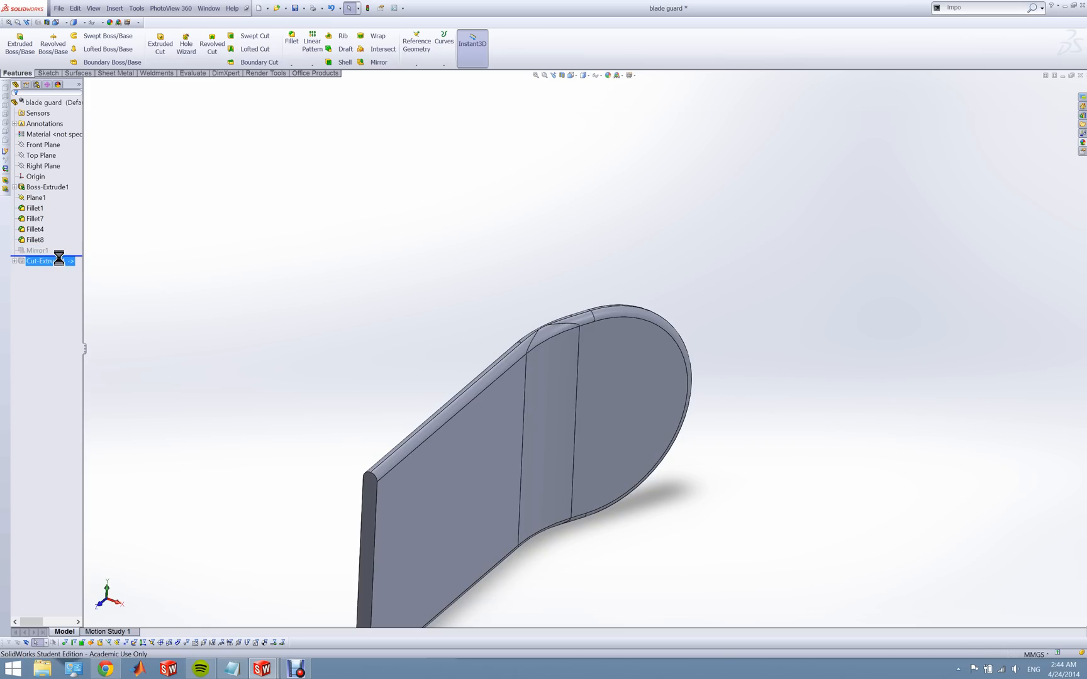
{"action": "scroll", "coordinate": [239, 357], "scroll_direction": "up", "scroll_amount": 3}
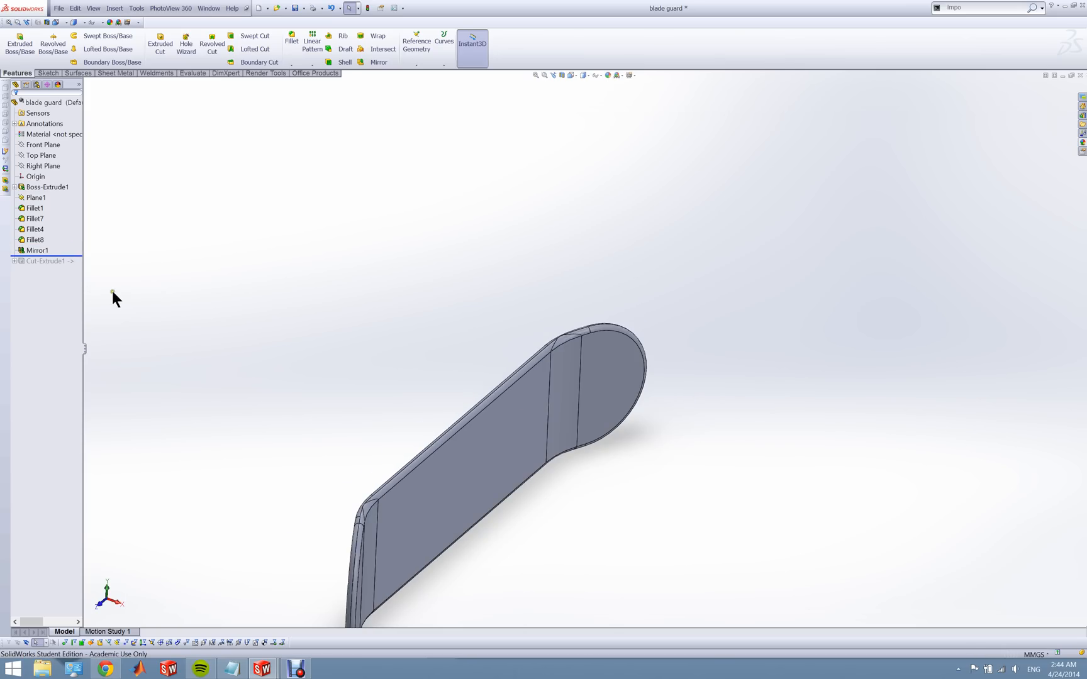
{"action": "left_click_drag", "start_coordinate": [62, 255], "coordinate": [62, 267]}
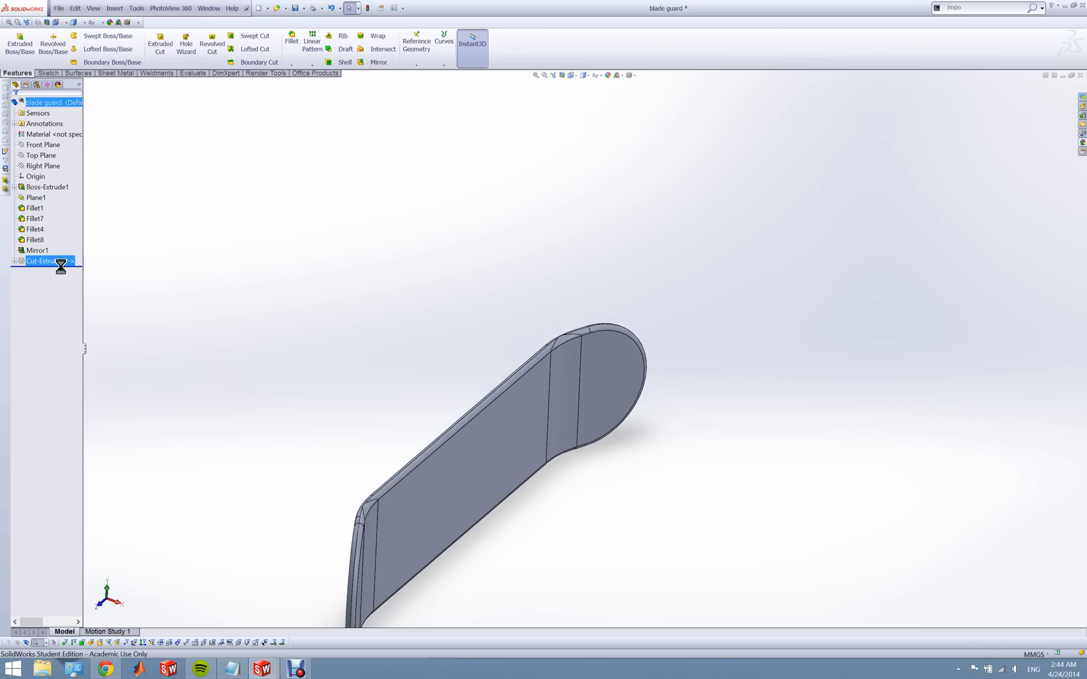
{"action": "middle_click_drag", "start_coordinate": [334, 402], "coordinate": [291, 391]}
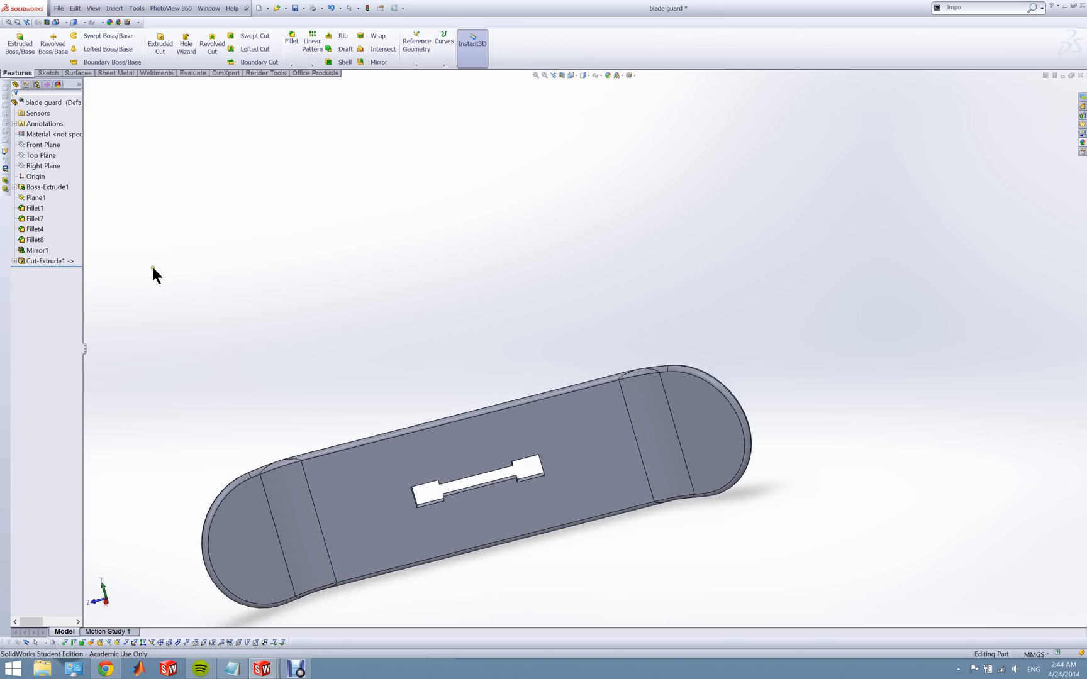
- Expand Cut-Extrude1 to show Sketch3 and examine the tang slot through the blade guard
{"action": "left_click", "coordinate": [13, 261]}
{"action": "left_click", "coordinate": [46, 271]}
{"action": "scroll", "coordinate": [509, 497], "scroll_direction": "down", "scroll_amount": 10}
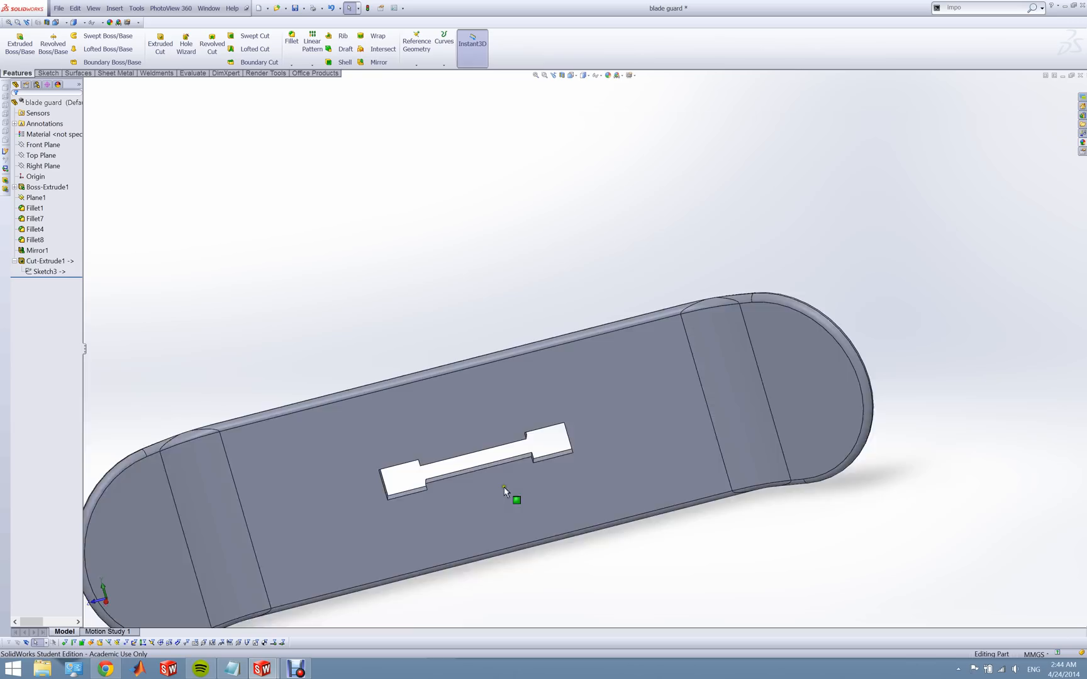
{"action": "middle_click_drag", "start_coordinate": [498, 383], "coordinate": [557, 478]}
{"action": "scroll", "coordinate": [557, 479], "scroll_direction": "up", "scroll_amount": 3}
{"action": "scroll", "coordinate": [556, 479], "scroll_direction": "up", "scroll_amount": 3}
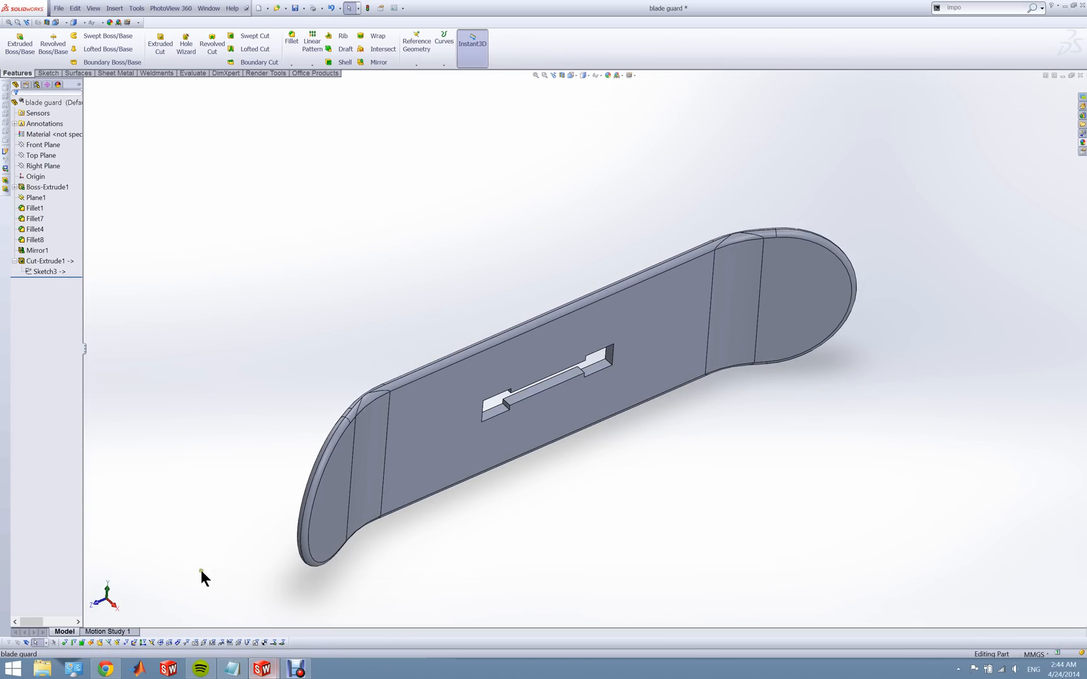
{"action": "left_click", "coordinate": [69, 274]}
{"action": "left_click", "coordinate": [175, 372]}
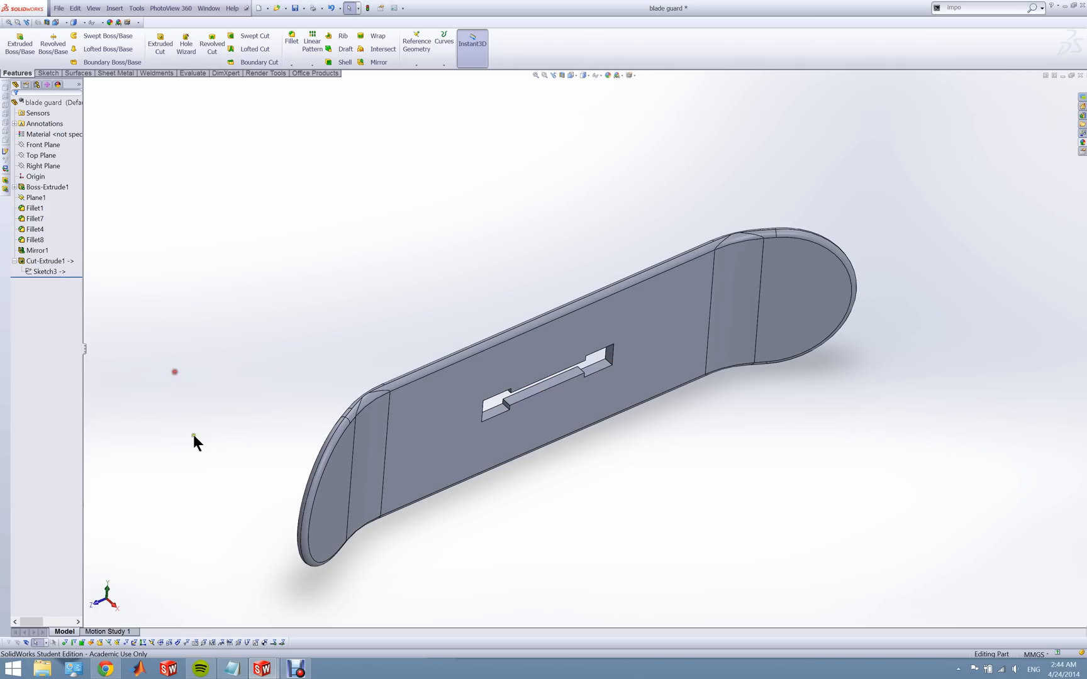
- Open the handle part from the knife folder
{"action": "middle_click_drag", "start_coordinate": [401, 311], "coordinate": [374, 386]}
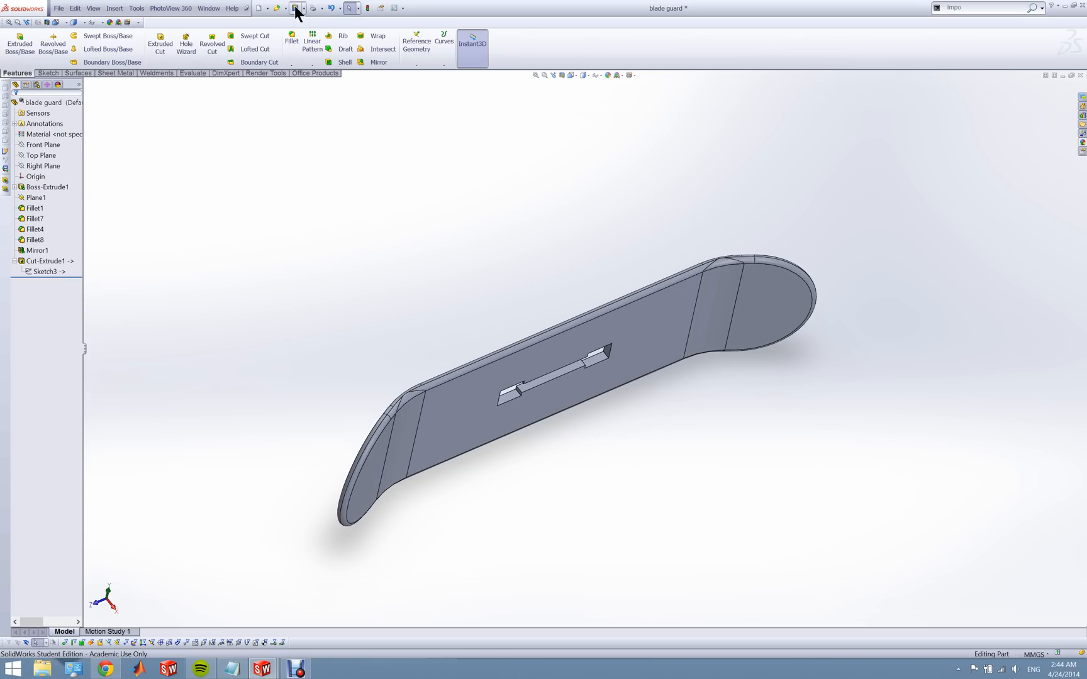
{"action": "left_click", "coordinate": [276, 7]}
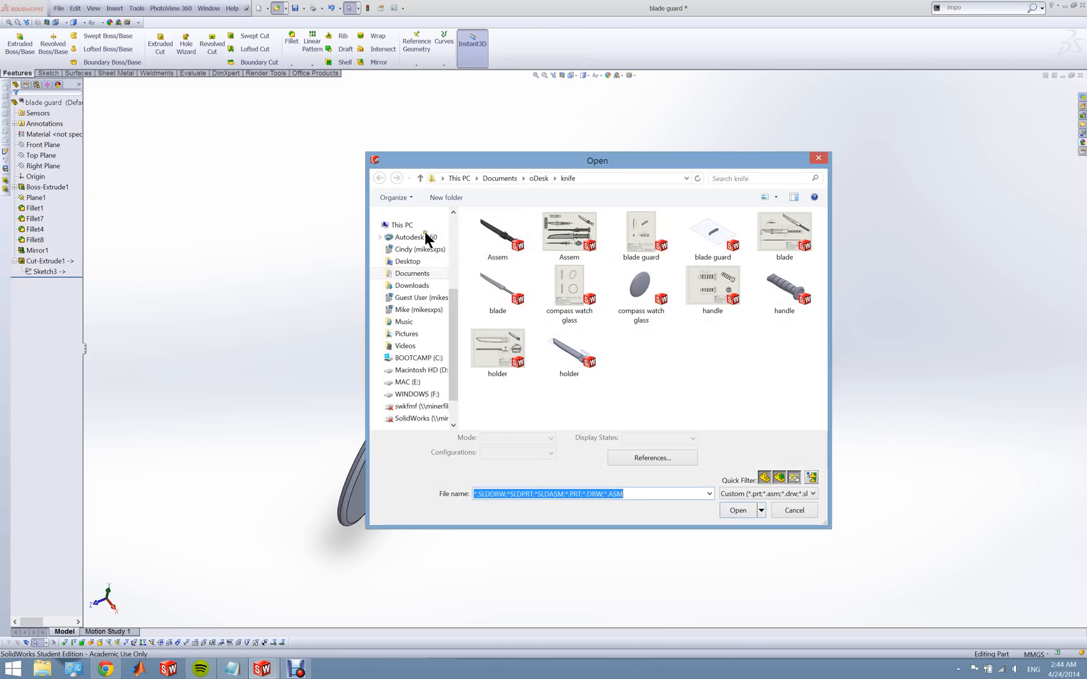
{"action": "left_click", "coordinate": [779, 293]}
{"action": "left_click", "coordinate": [737, 510]}
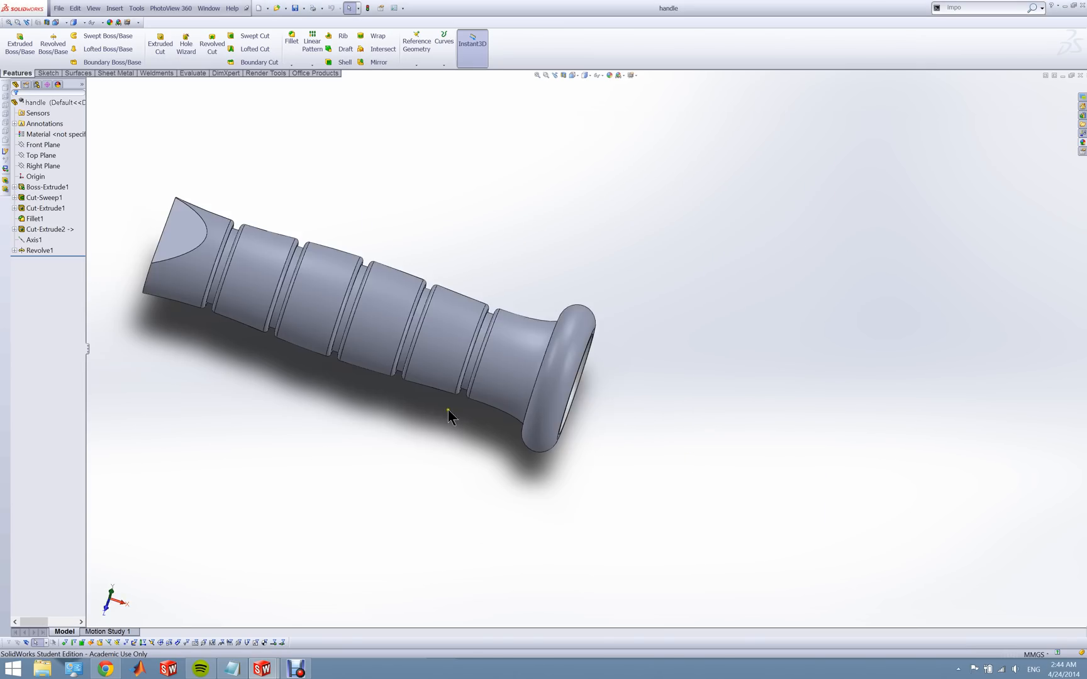
- Roll the handle's feature history back to just after Boss-Extrude1, leaving only the plain elliptical cylinder
{"action": "scroll", "coordinate": [290, 412], "scroll_direction": "up", "scroll_amount": 2}
{"action": "middle_click_drag", "start_coordinate": [346, 341], "coordinate": [402, 272]}
{"action": "scroll", "coordinate": [452, 333], "scroll_direction": "down", "scroll_amount": 5}
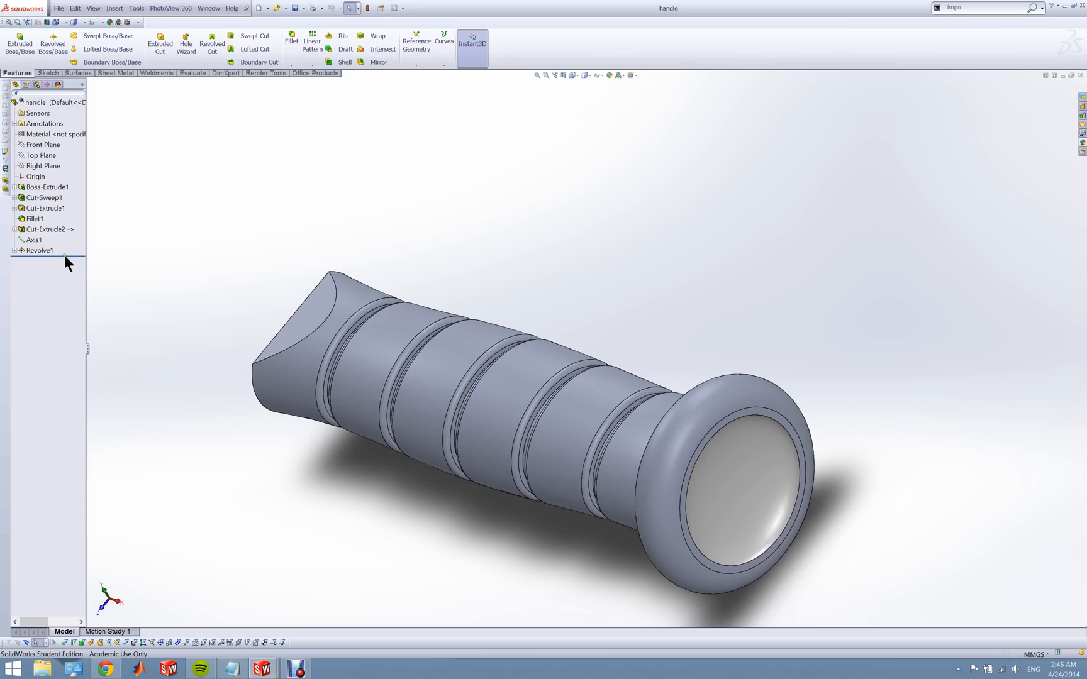
{"action": "left_click_drag", "start_coordinate": [66, 253], "coordinate": [70, 192]}
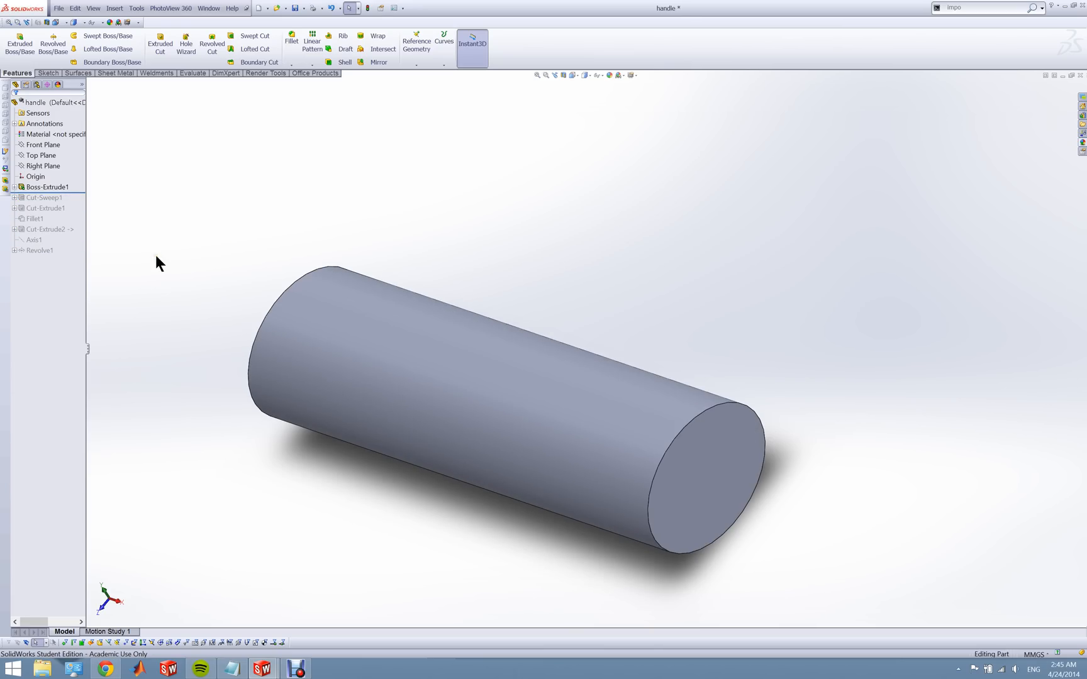
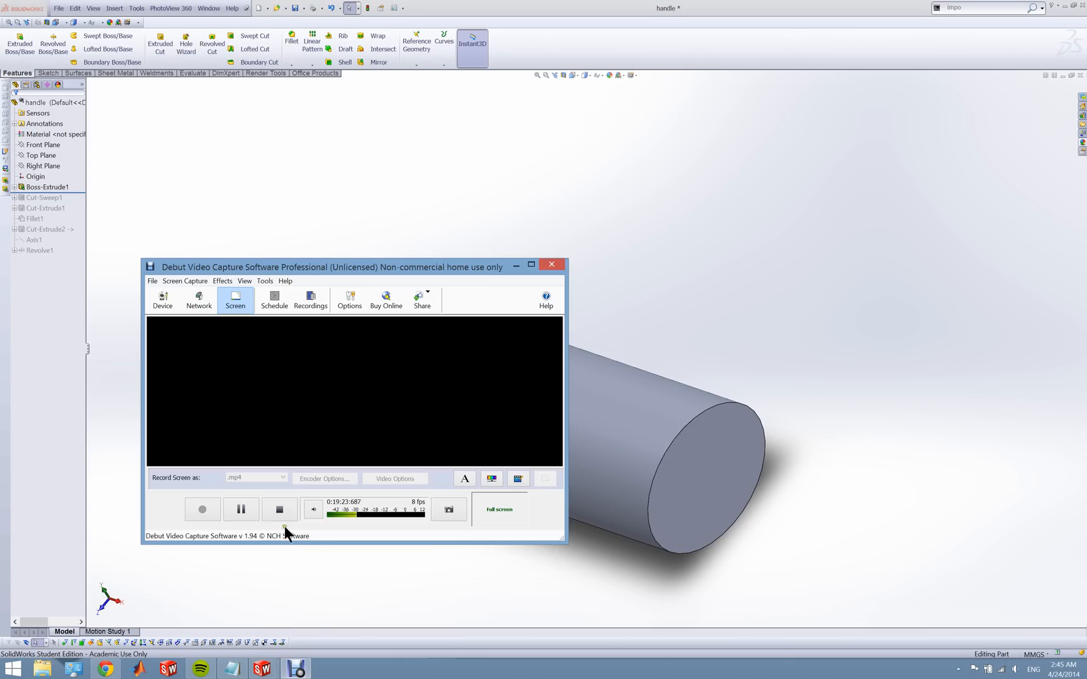
{"action": "left_click", "coordinate": [201, 511]}
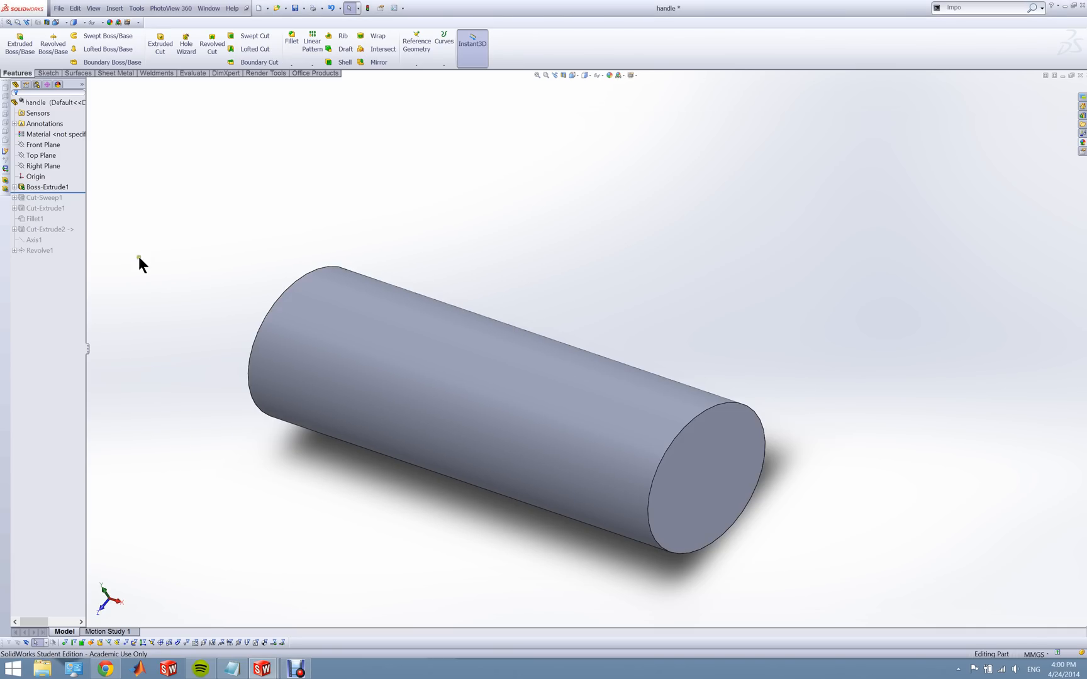
- Open the sketch of Boss-Extrude1, examine the dimensions of the elliptical profile, and exit the sketch
{"action": "right_click", "coordinate": [29, 186]}
{"action": "left_click", "coordinate": [41, 164]}
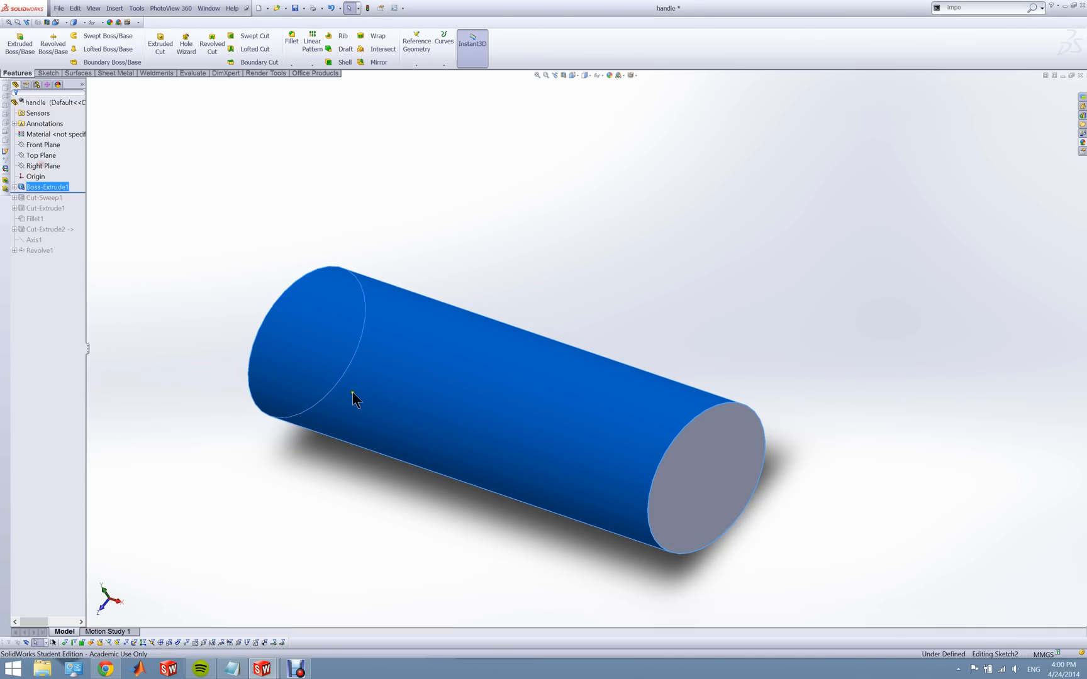
{"action": "mouse_move", "coordinate": [553, 473]}
{"action": "middle_mouse_down"}
{"action": "mouse_move", "coordinate": [458, 350]}
{"action": "mouse_move", "coordinate": [425, 407]}
{"action": "mouse_move", "coordinate": [432, 484]}
{"action": "middle_mouse_up"}
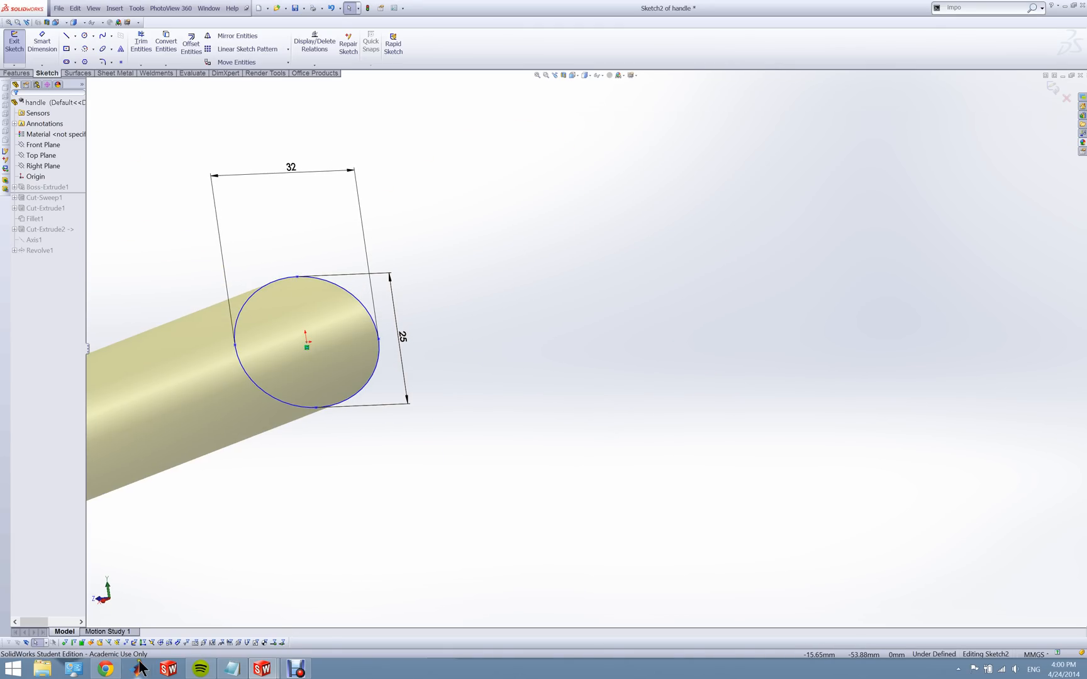
{"action": "left_click", "coordinate": [36, 188]}
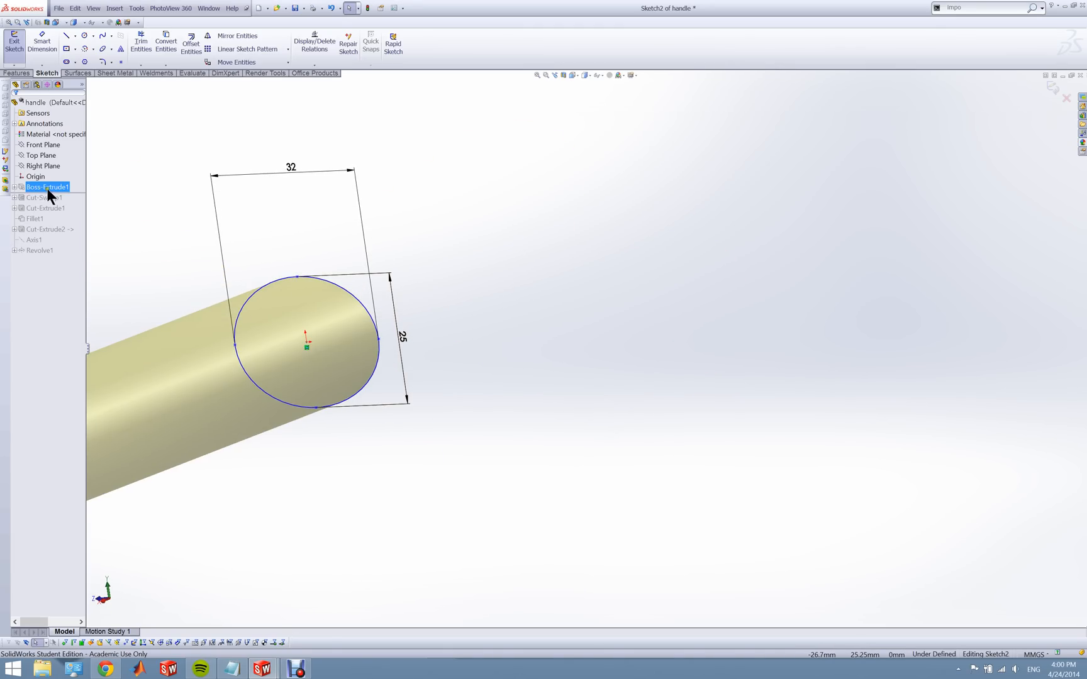
{"action": "left_click", "coordinate": [12, 47]}
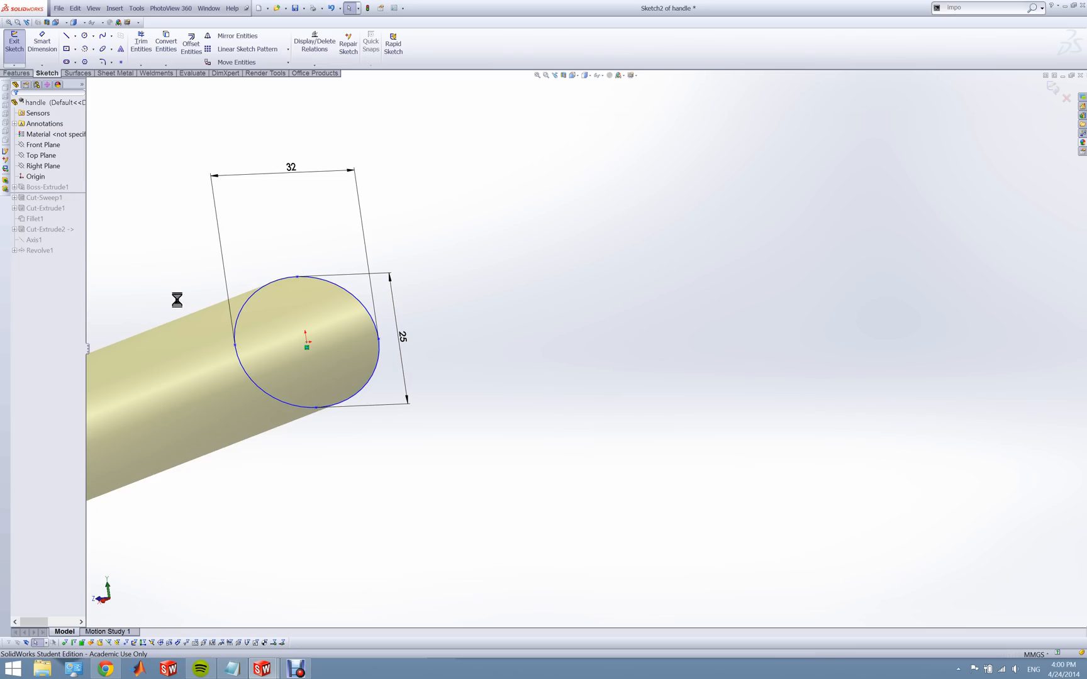
- Reopen the Boss-Extrude1 feature definition to examine the extrusion depth of the handle body, then cancel
{"action": "right_click", "coordinate": [51, 187]}
{"action": "left_click", "coordinate": [59, 168]}
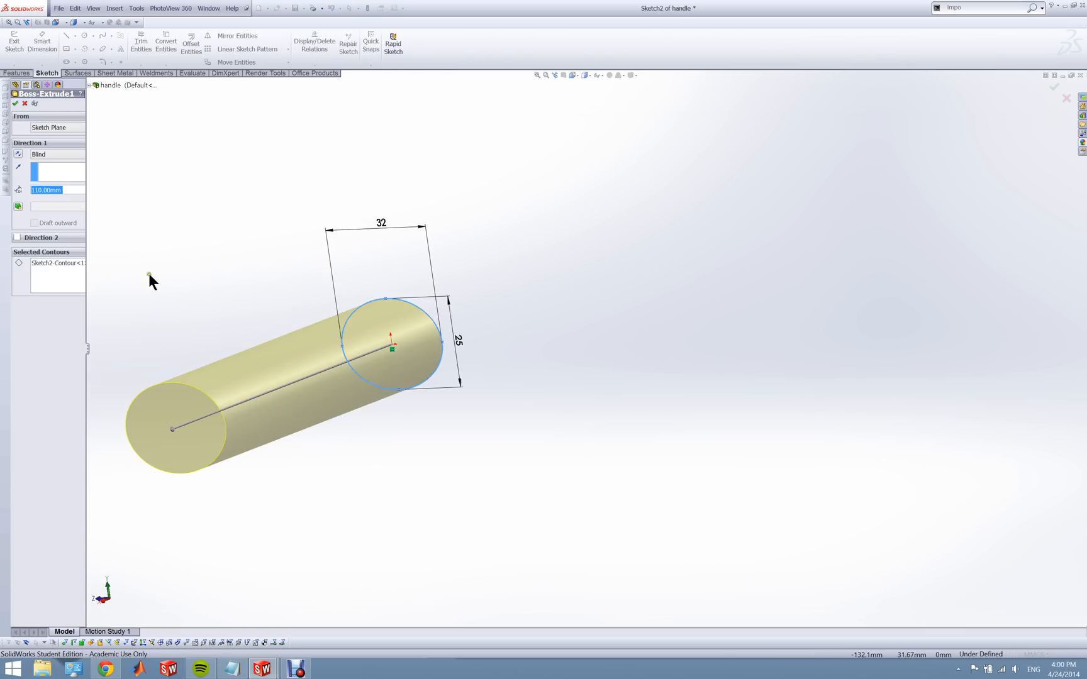
{"action": "scroll", "coordinate": [345, 351], "scroll_direction": "up", "scroll_amount": 2}
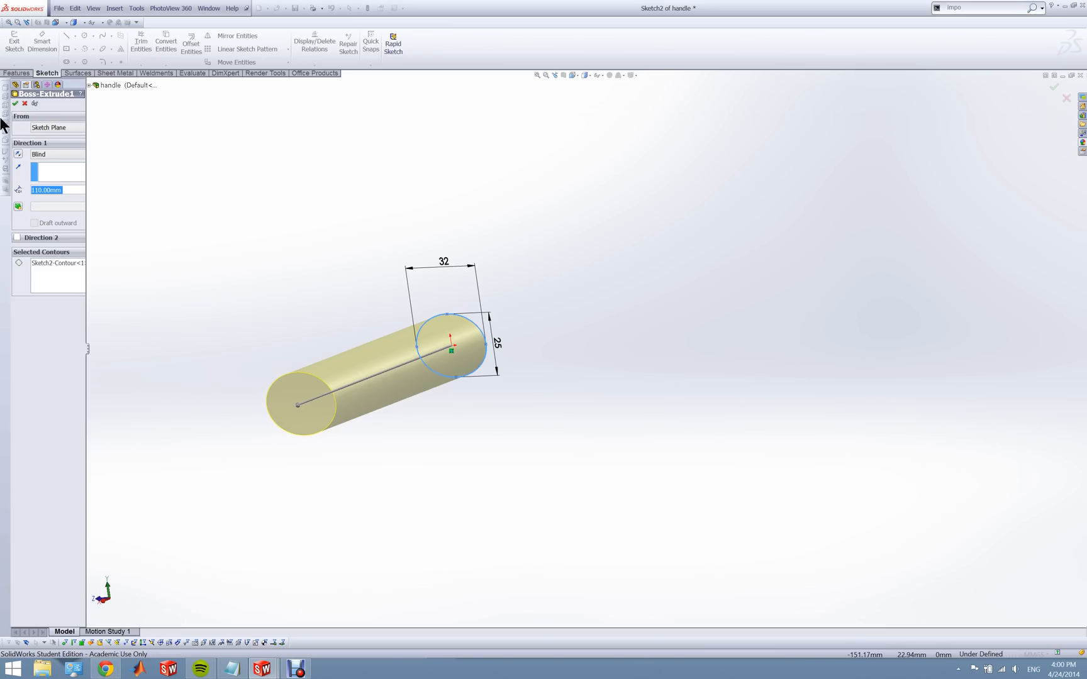
{"action": "left_click", "coordinate": [25, 103]}
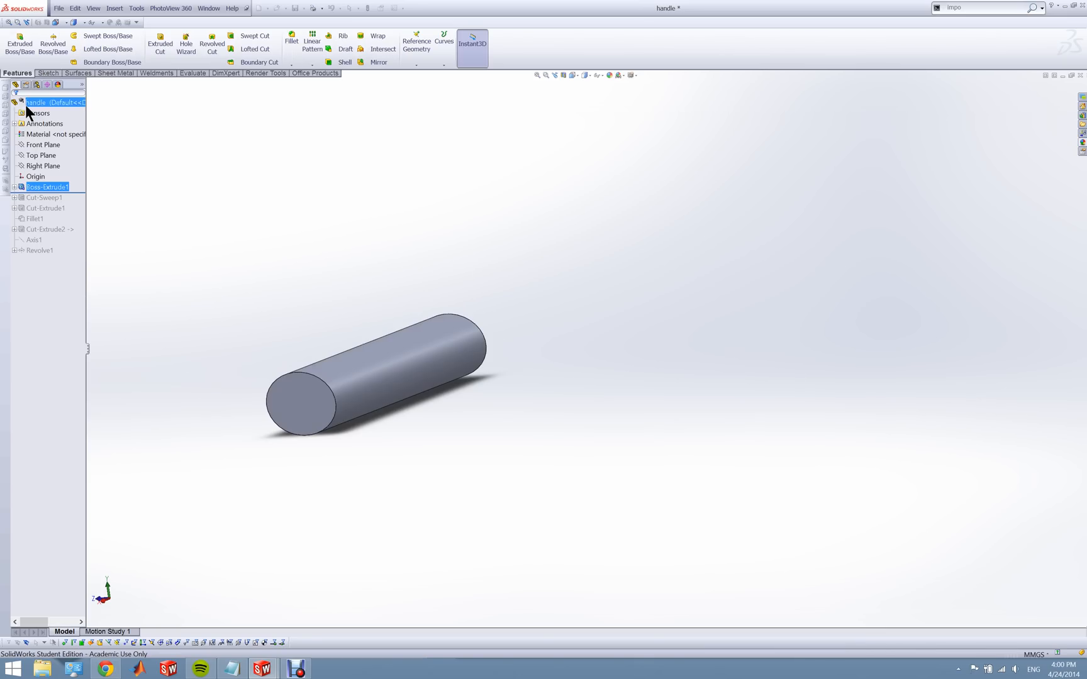
- Roll the feature history forward past Cut-Sweep1 and inspect the contoured, grooved grip
{"action": "left_click_drag", "start_coordinate": [45, 193], "coordinate": [47, 200]}
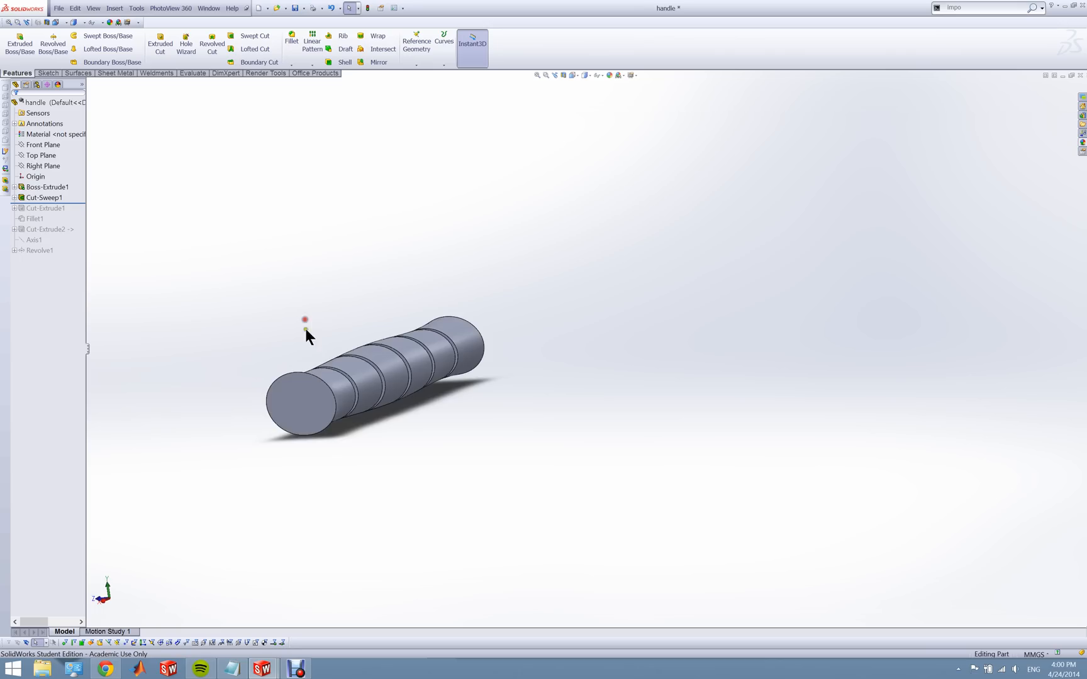
{"action": "middle_click_drag", "start_coordinate": [313, 349], "coordinate": [264, 504]}
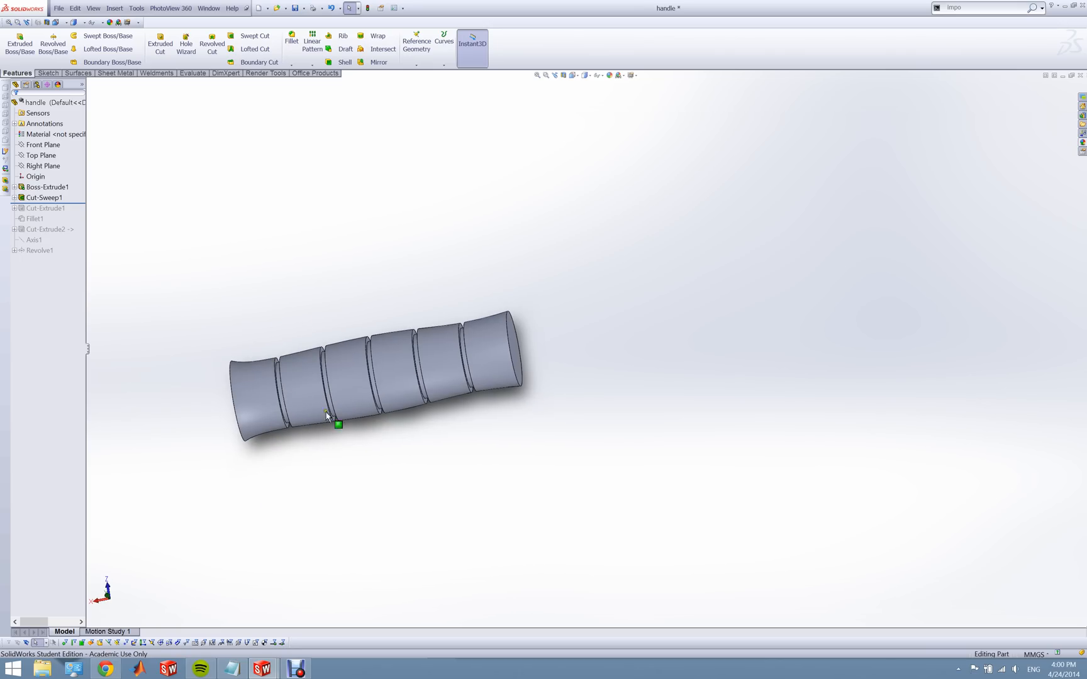
{"action": "scroll", "coordinate": [207, 357], "scroll_direction": "down", "scroll_amount": 3}
{"action": "middle_click_drag", "start_coordinate": [244, 363], "coordinate": [467, 362]}
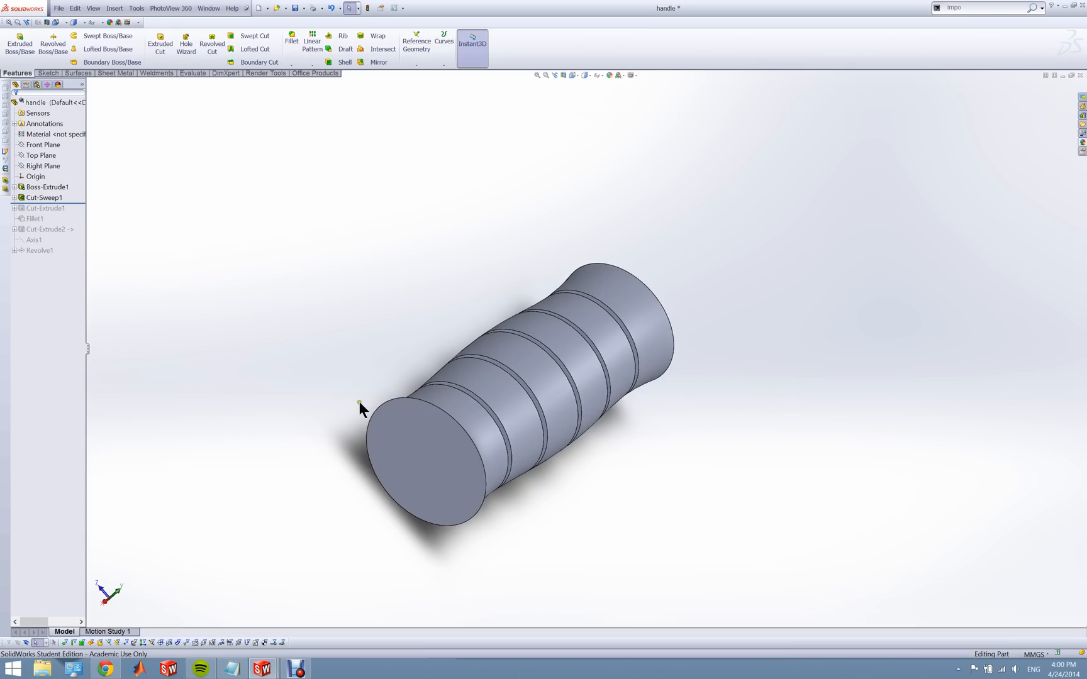
- Open Sketch4 of Cut-Sweep1 for editing, face its plane squarely, and examine the grip's groove profile
{"action": "right_click", "coordinate": [40, 197]}
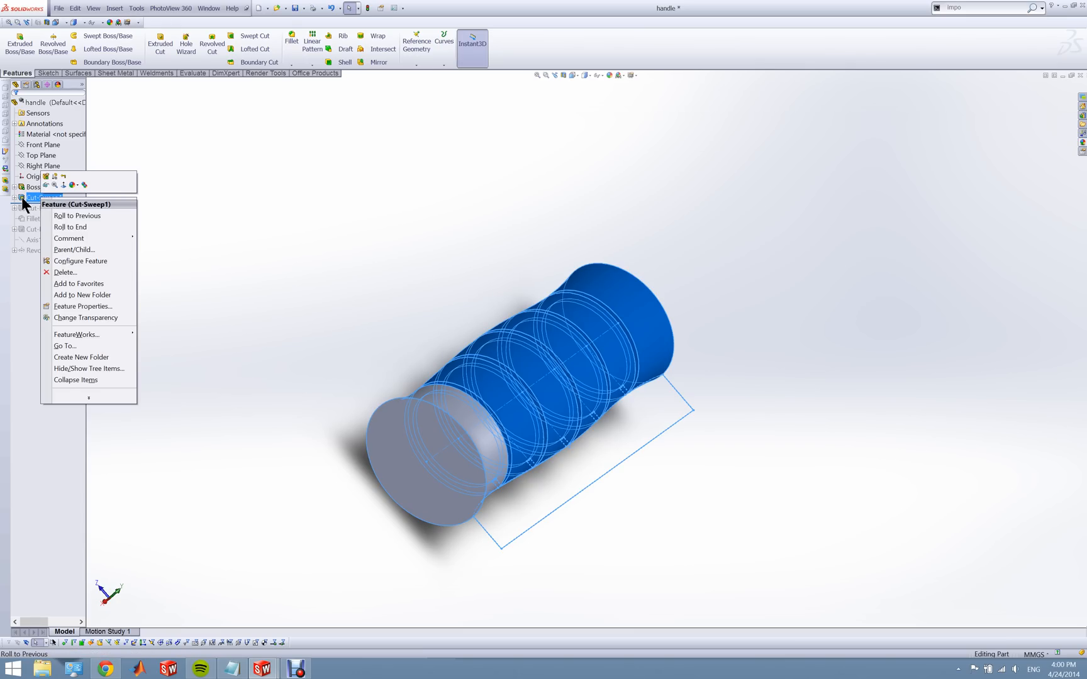
{"action": "left_click", "coordinate": [16, 199]}
{"action": "right_click", "coordinate": [30, 205]}
{"action": "left_click", "coordinate": [34, 183]}
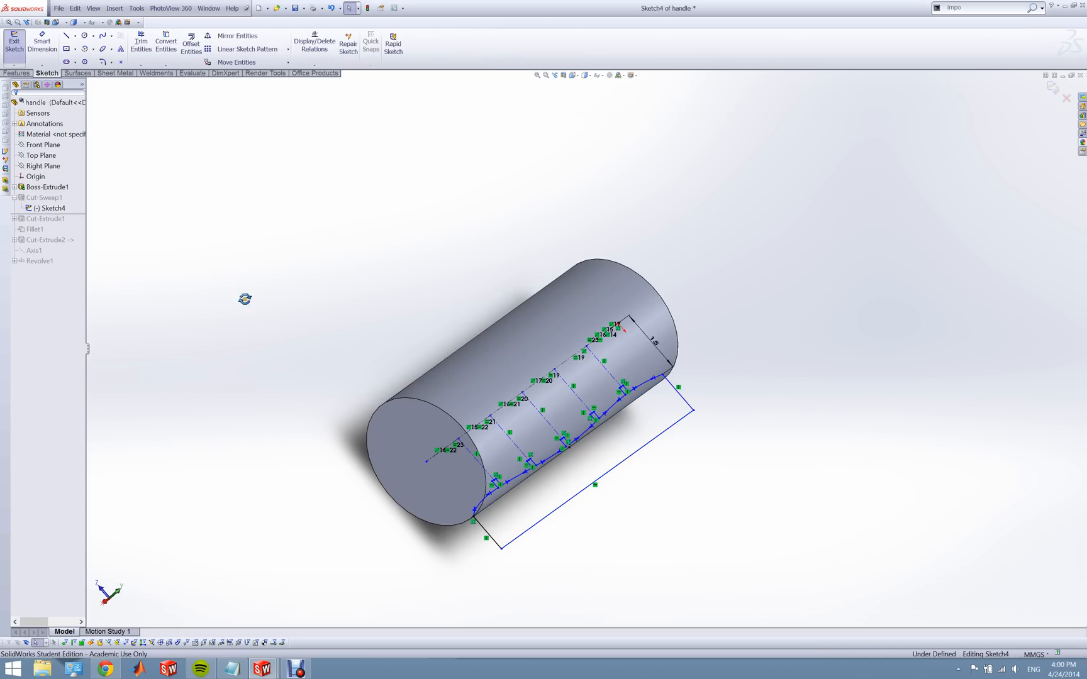
{"action": "middle_click_drag", "start_coordinate": [429, 421], "coordinate": [439, 511]}
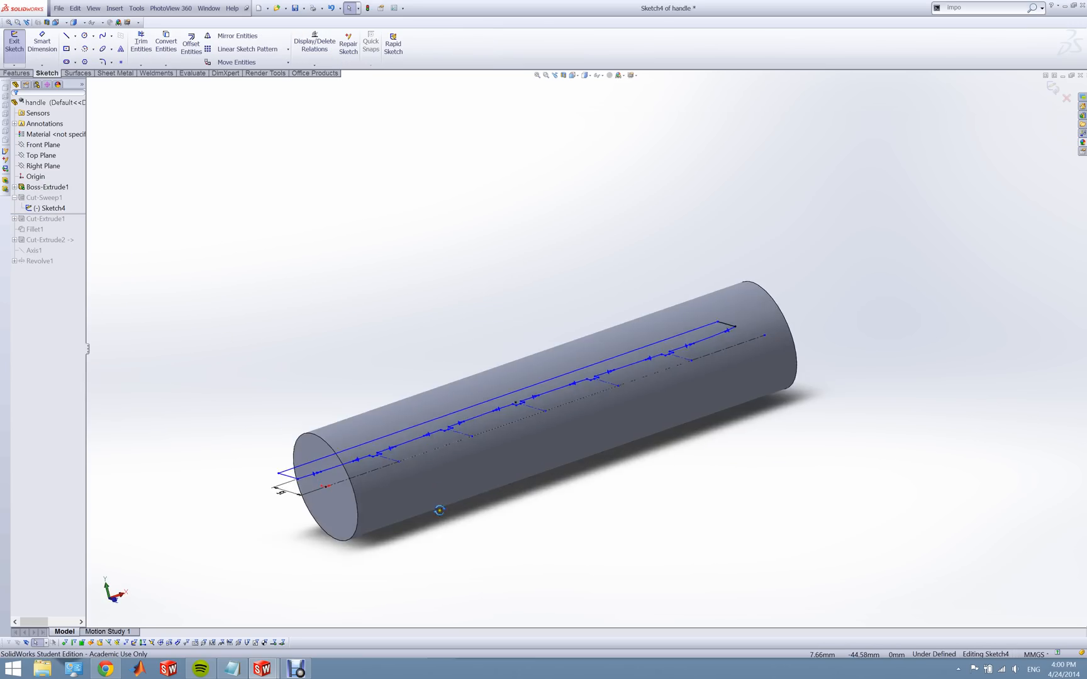
{"action": "right_click", "coordinate": [43, 205]}
{"action": "left_click", "coordinate": [56, 191]}
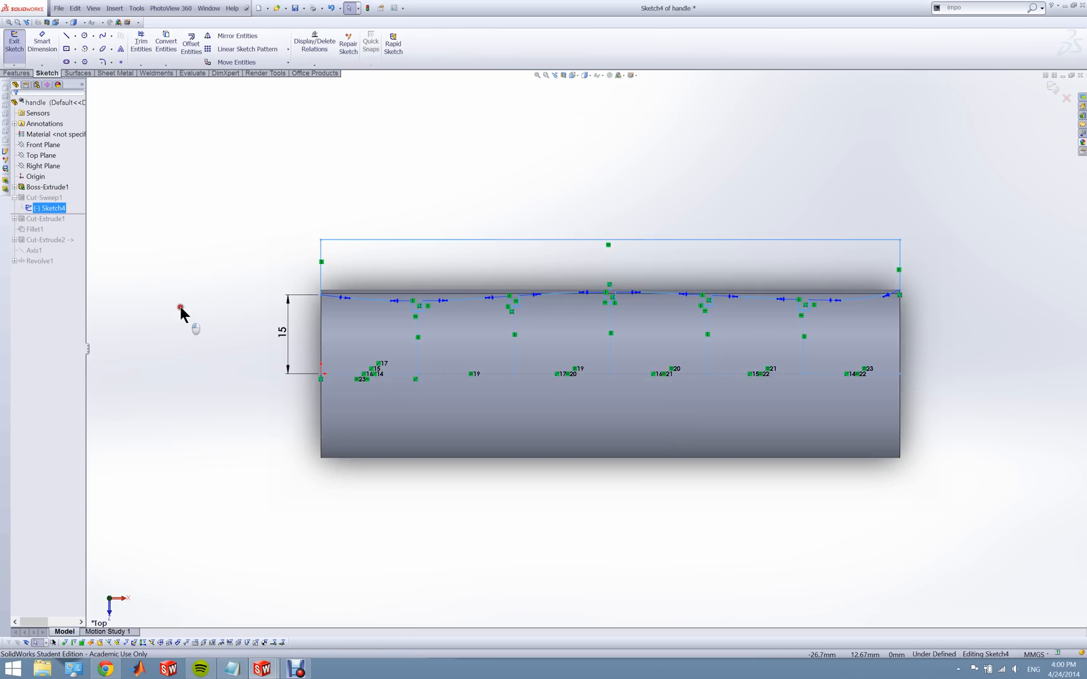
{"action": "scroll", "coordinate": [591, 344], "scroll_direction": "down", "scroll_amount": 1}
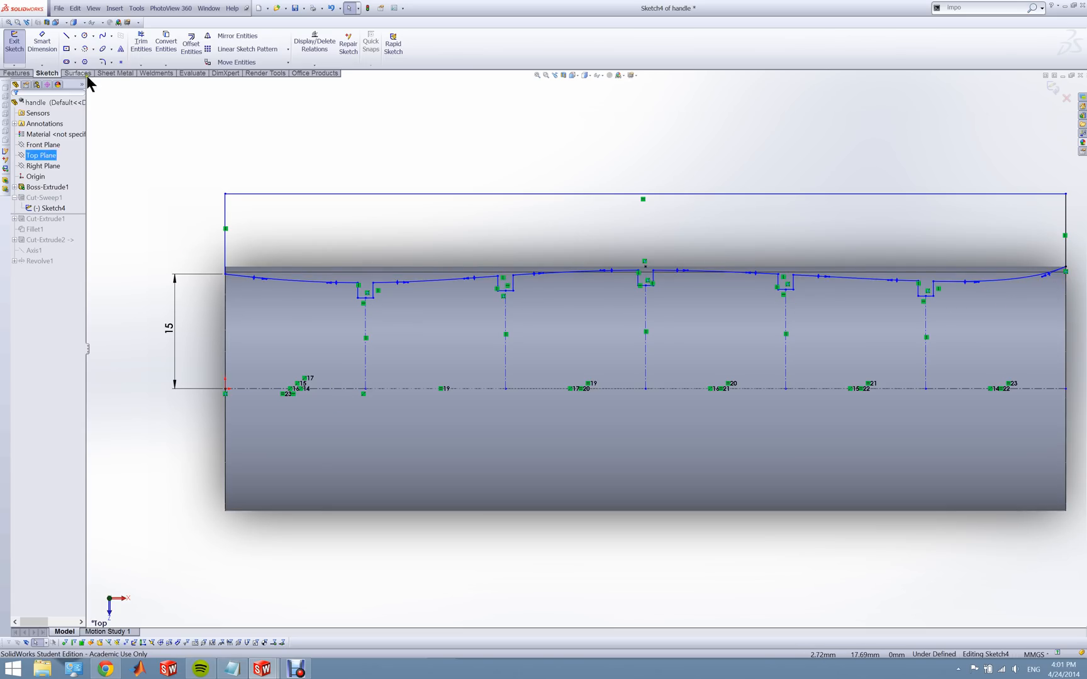
- Draw a horizontal construction centerline 110 mm long across the handle, below the existing divided centerline
{"action": "left_click", "coordinate": [75, 36]}
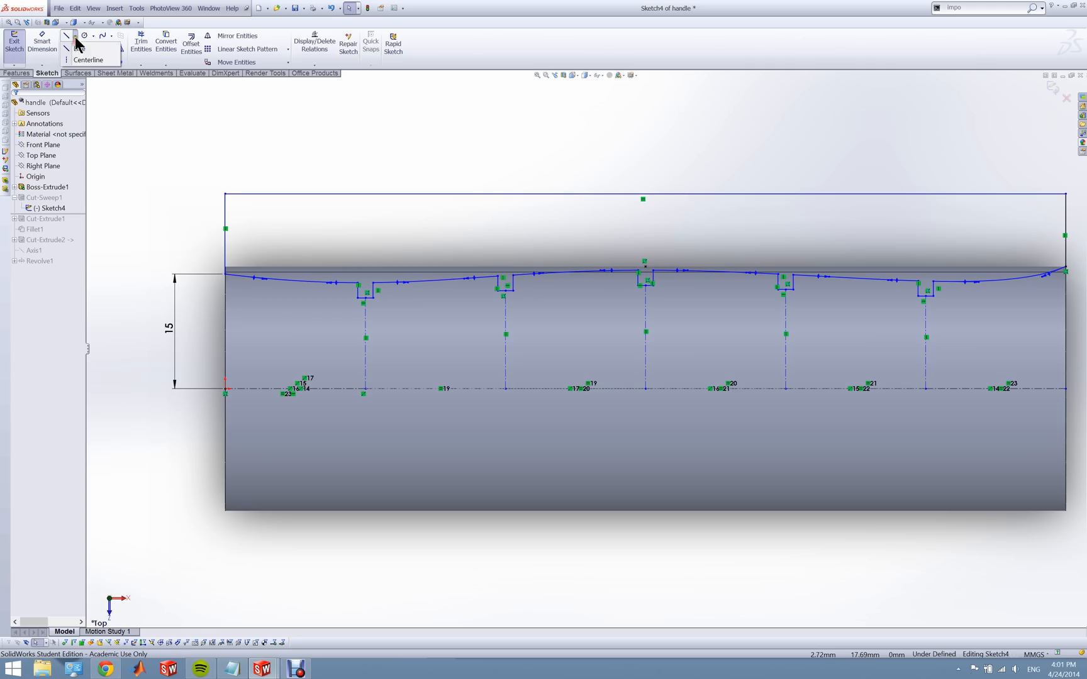
{"action": "left_click", "coordinate": [85, 62]}
{"action": "left_click", "coordinate": [226, 481]}
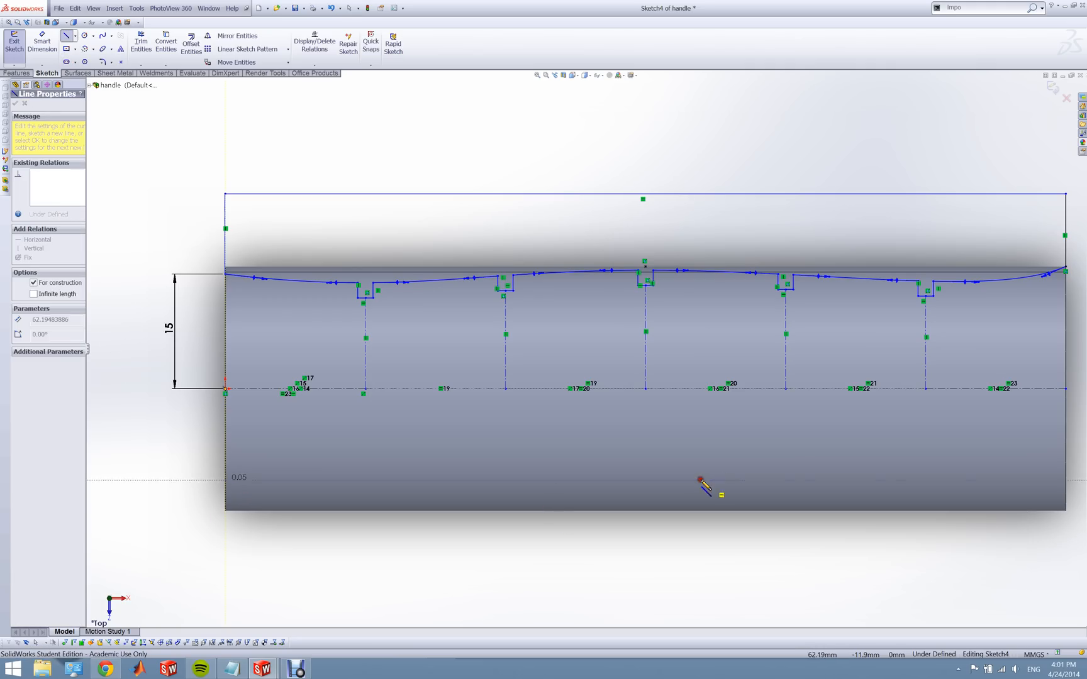
{"action": "left_click", "coordinate": [1071, 481]}
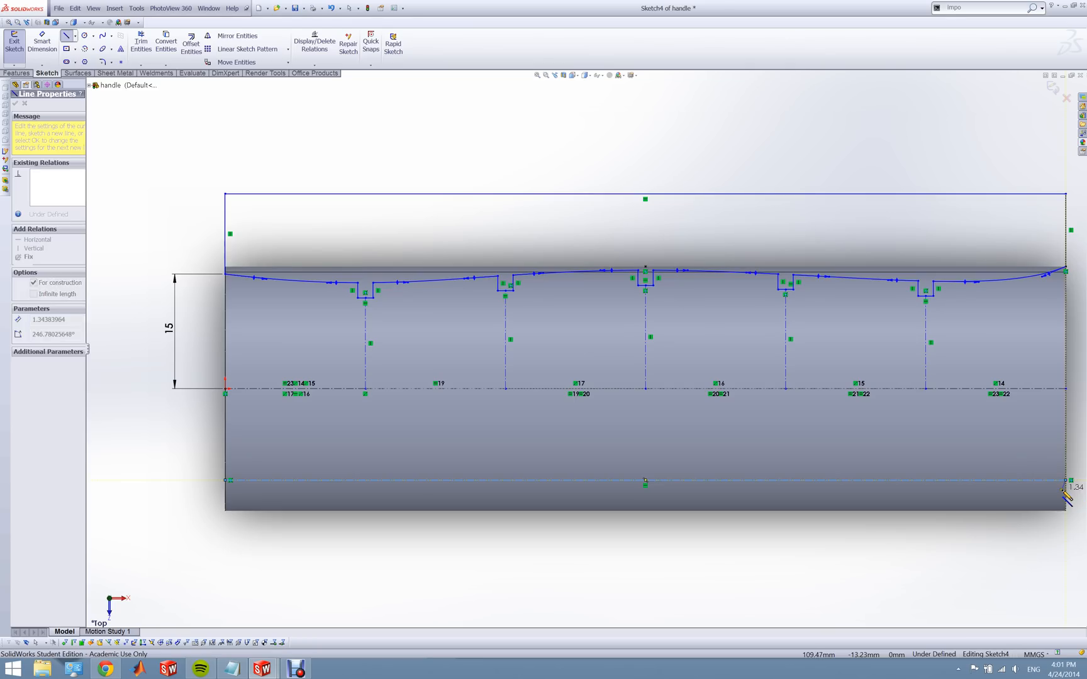
{"action": "key", "text": "Escape"}
- Split the new lower centerline at five points into six segments
{"action": "left_click", "coordinate": [985, 480]}
{"action": "right_click", "coordinate": [985, 481]}
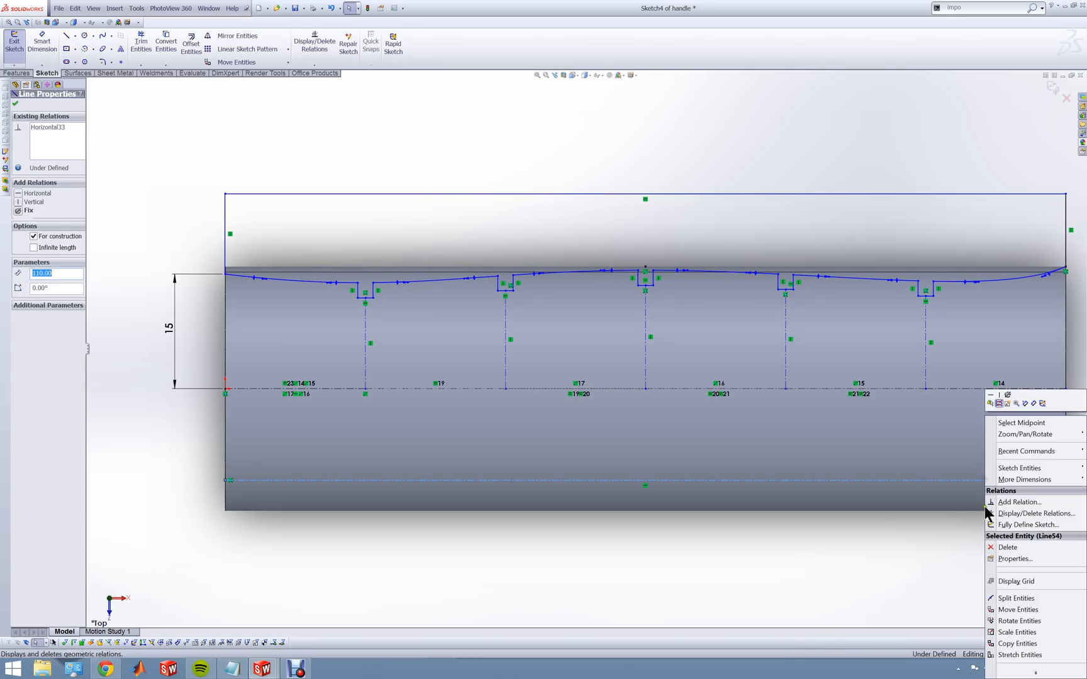
{"action": "left_click", "coordinate": [1015, 598]}
{"action": "left_click", "coordinate": [939, 481]}
{"action": "left_click", "coordinate": [855, 481]}
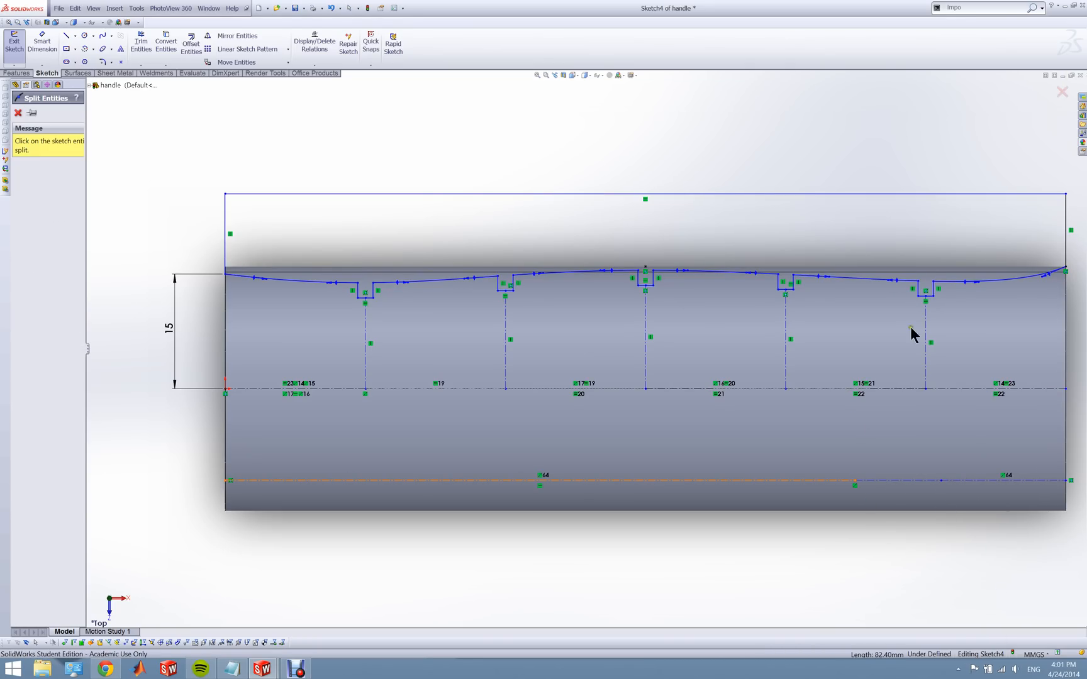
{"action": "left_click", "coordinate": [768, 481]}
{"action": "left_click", "coordinate": [688, 481]}
{"action": "left_click", "coordinate": [628, 481]}
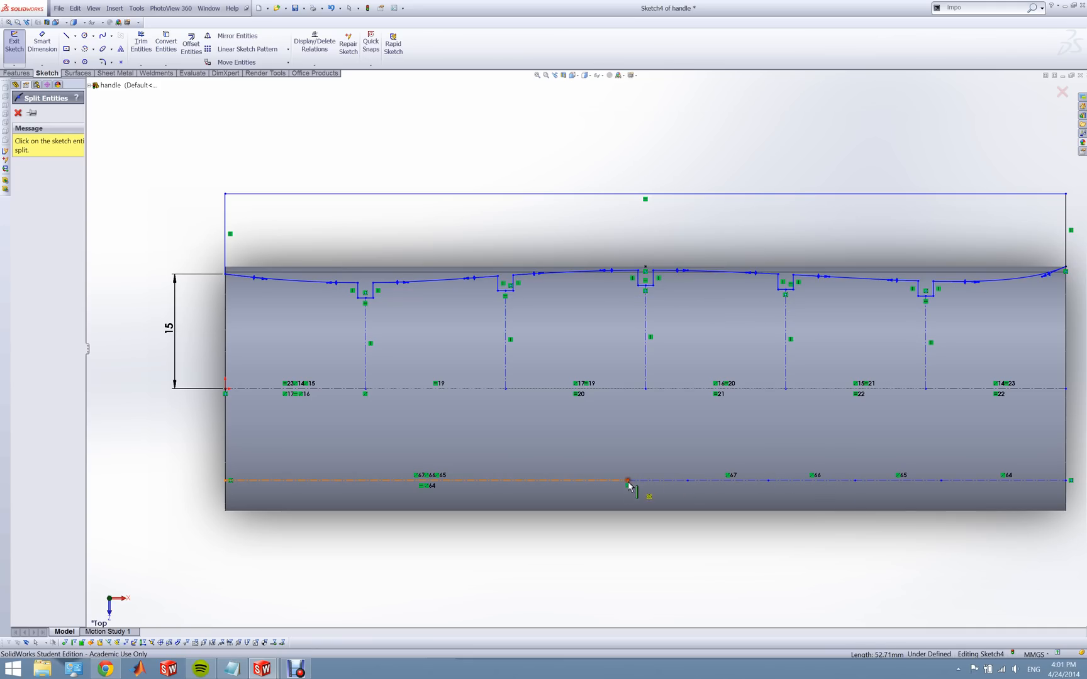
{"action": "key", "text": "Escape"}
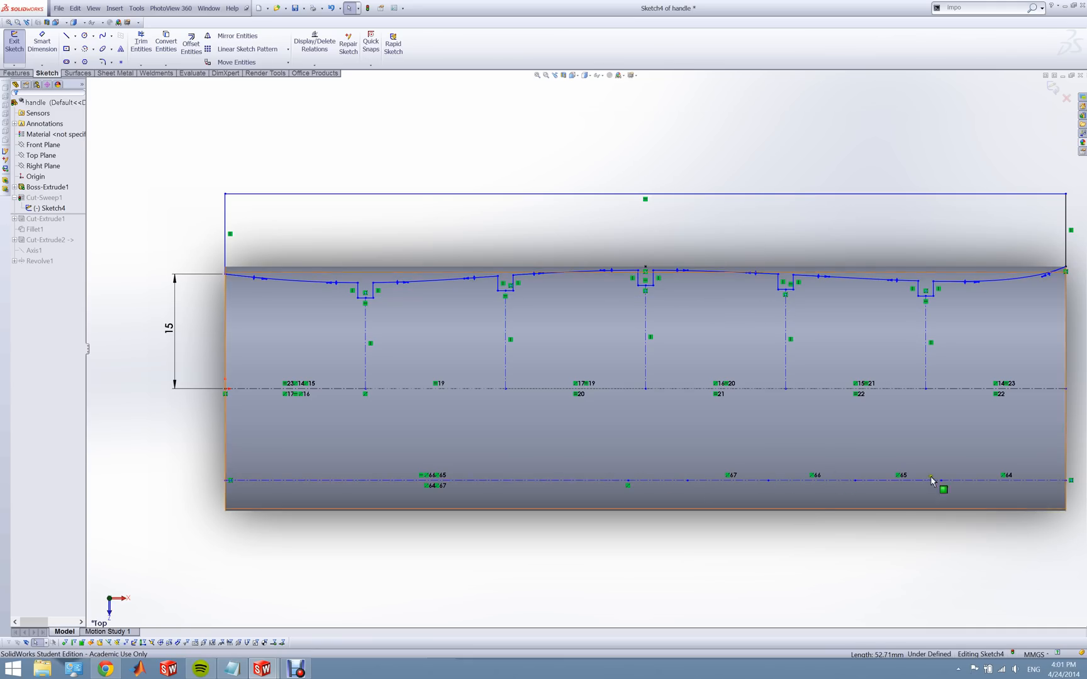
- Select all six segments of the lower centerline, make them equal in length, and exit the sketch
{"action": "left_click", "coordinate": [520, 482]}
{"action": "left_click", "coordinate": [679, 481], "text": "ctrl"}
{"action": "left_click", "coordinate": [706, 481], "text": "ctrl"}
{"action": "left_click", "coordinate": [808, 482], "text": "ctrl"}
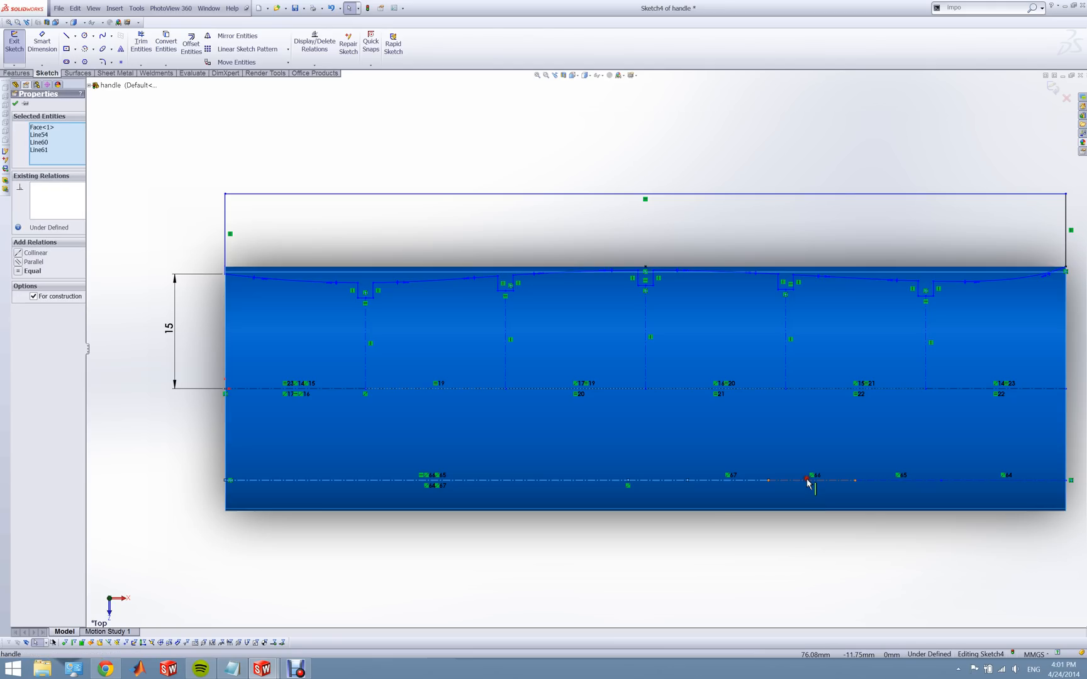
{"action": "left_click", "coordinate": [807, 480], "text": "ctrl"}
{"action": "left_click", "coordinate": [808, 480], "text": "ctrl"}
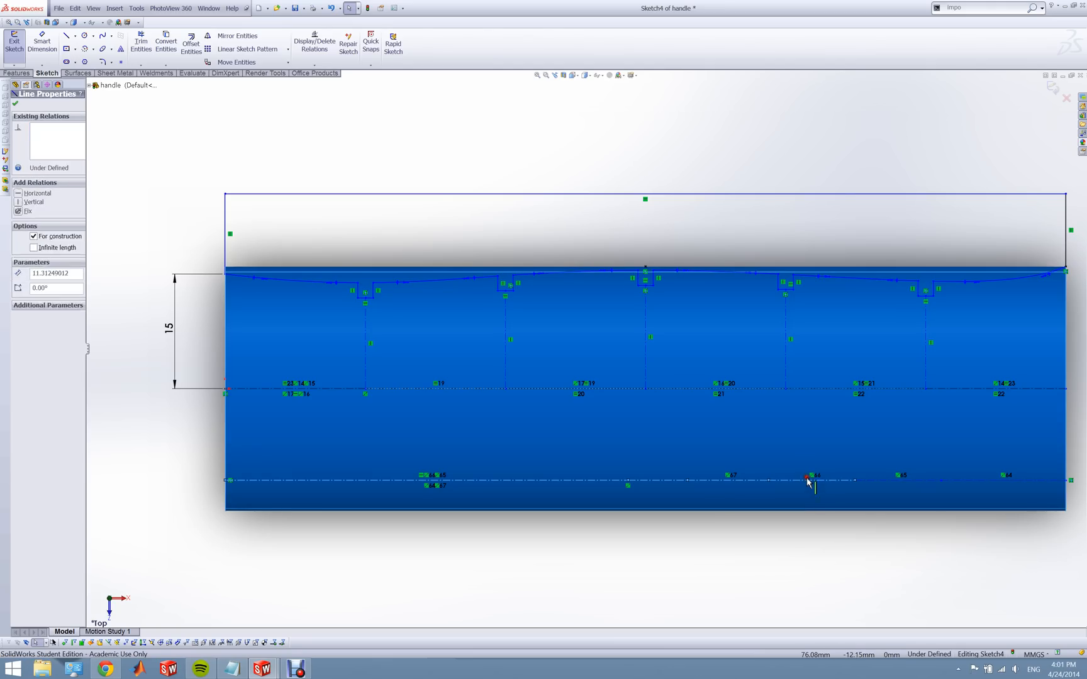
{"action": "left_click", "coordinate": [804, 459], "text": "ctrl"}
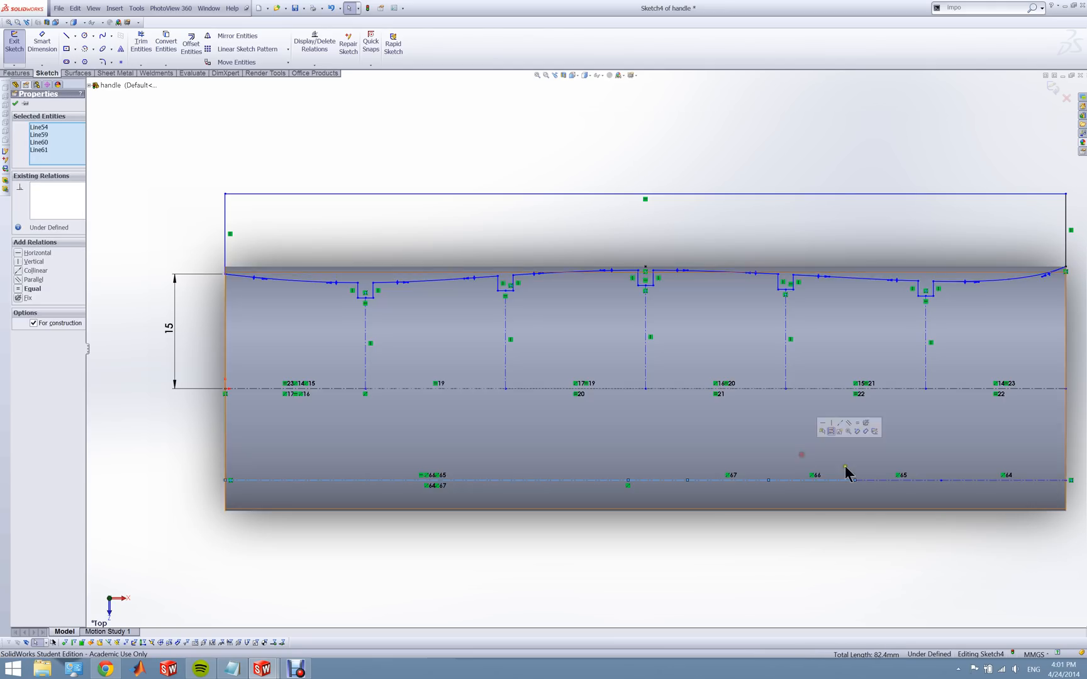
{"action": "left_click", "coordinate": [881, 480], "text": "ctrl"}
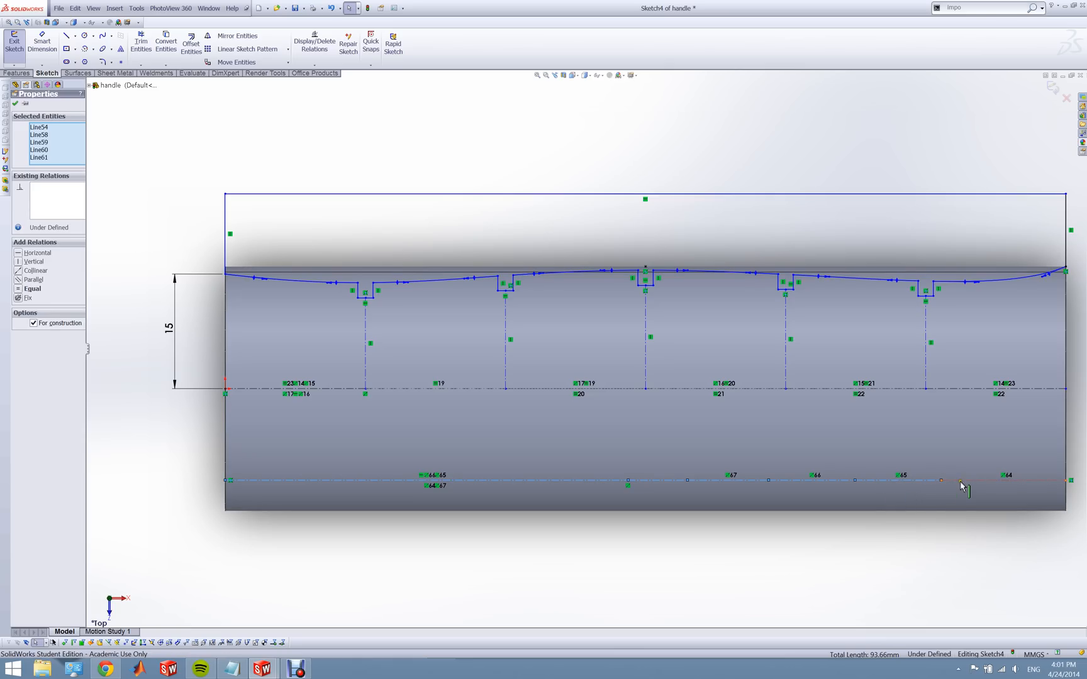
{"action": "left_click", "coordinate": [956, 479], "text": "ctrl"}
{"action": "left_click", "coordinate": [31, 288]}
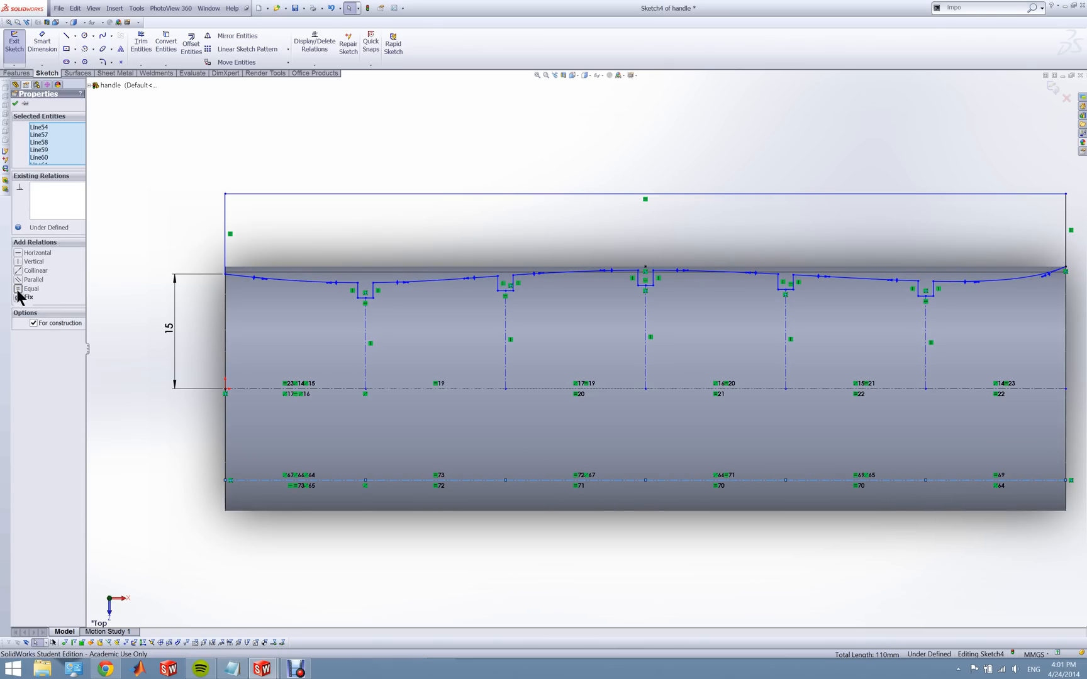
{"action": "left_click", "coordinate": [109, 421]}
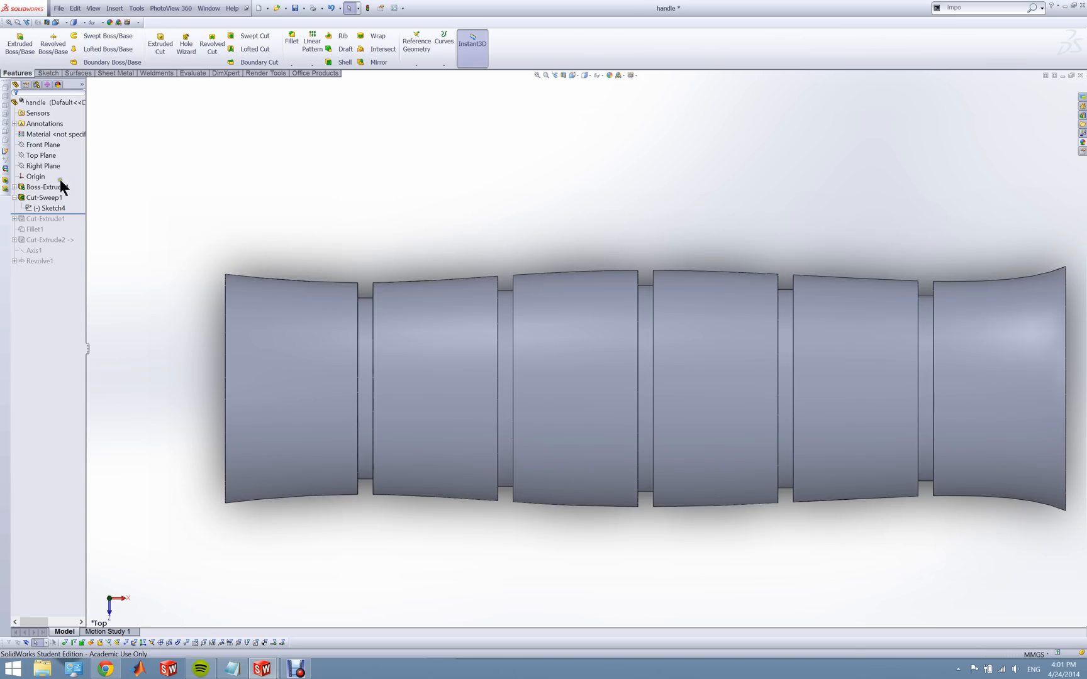
- Reopen Sketch4 and delete the six demonstration centerline segments near the handle's lower edge
{"action": "right_click", "coordinate": [48, 215]}
{"action": "left_click", "coordinate": [69, 220]}
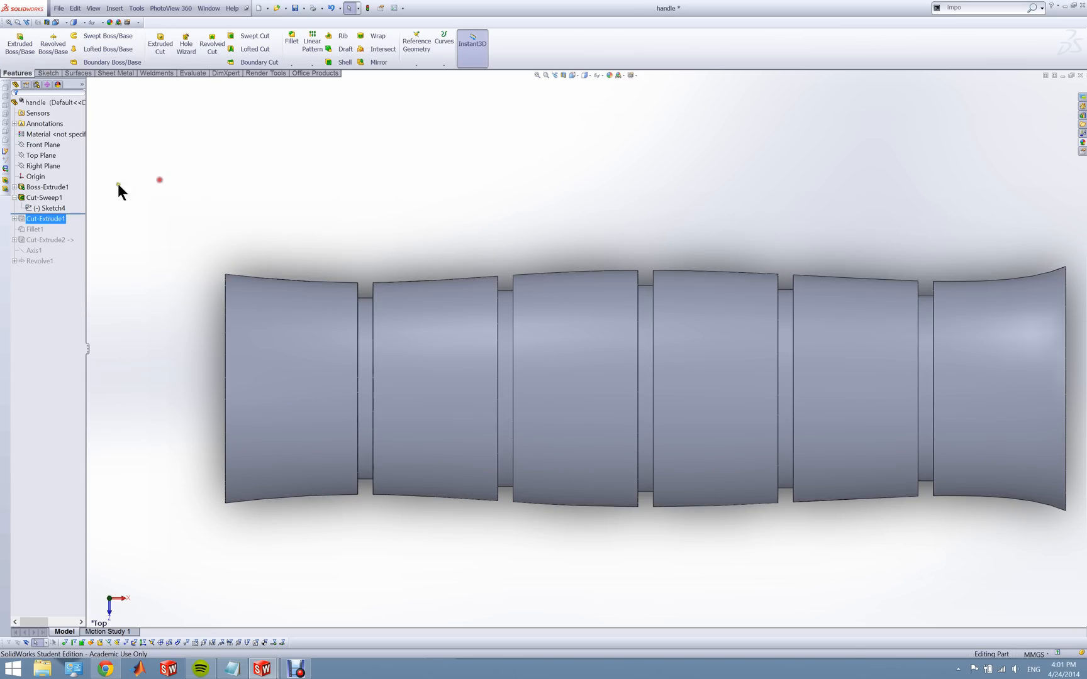
{"action": "right_click", "coordinate": [43, 206]}
{"action": "left_click", "coordinate": [48, 185]}
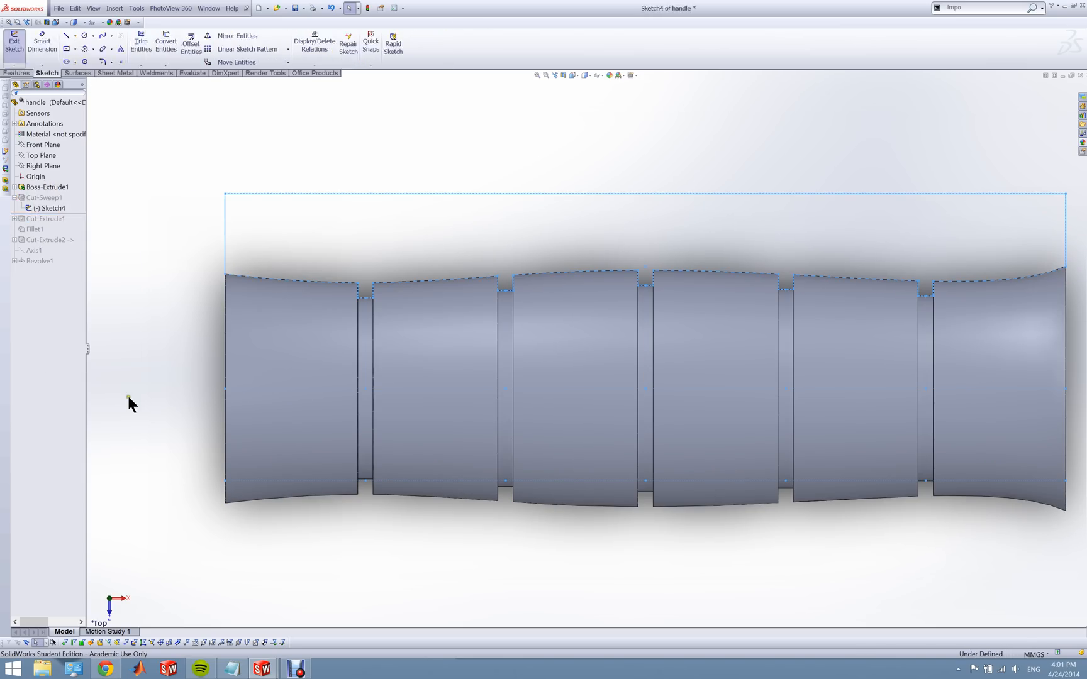
{"action": "left_click_drag", "start_coordinate": [163, 441], "coordinate": [1078, 526]}
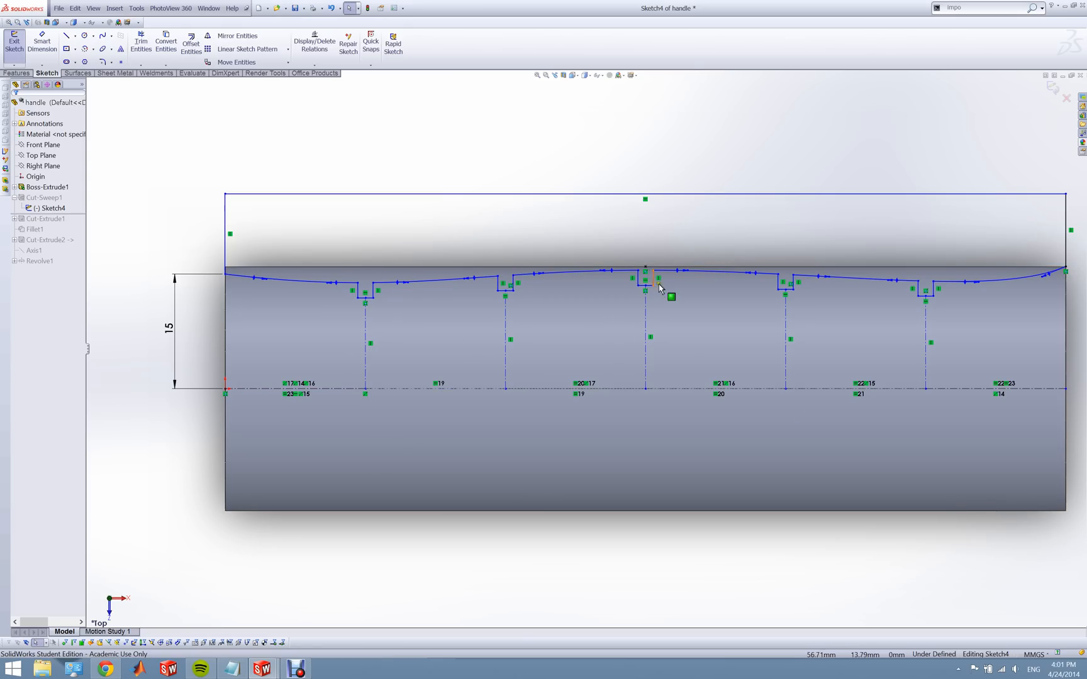
- Start a center rectangle for the groove nearest the origin in the grip profile sketch
{"action": "scroll", "coordinate": [384, 310], "scroll_direction": "down", "scroll_amount": 3}
{"action": "scroll", "coordinate": [384, 310], "scroll_direction": "down", "scroll_amount": 3}
{"action": "scroll", "coordinate": [434, 330], "scroll_direction": "down", "scroll_amount": 3}
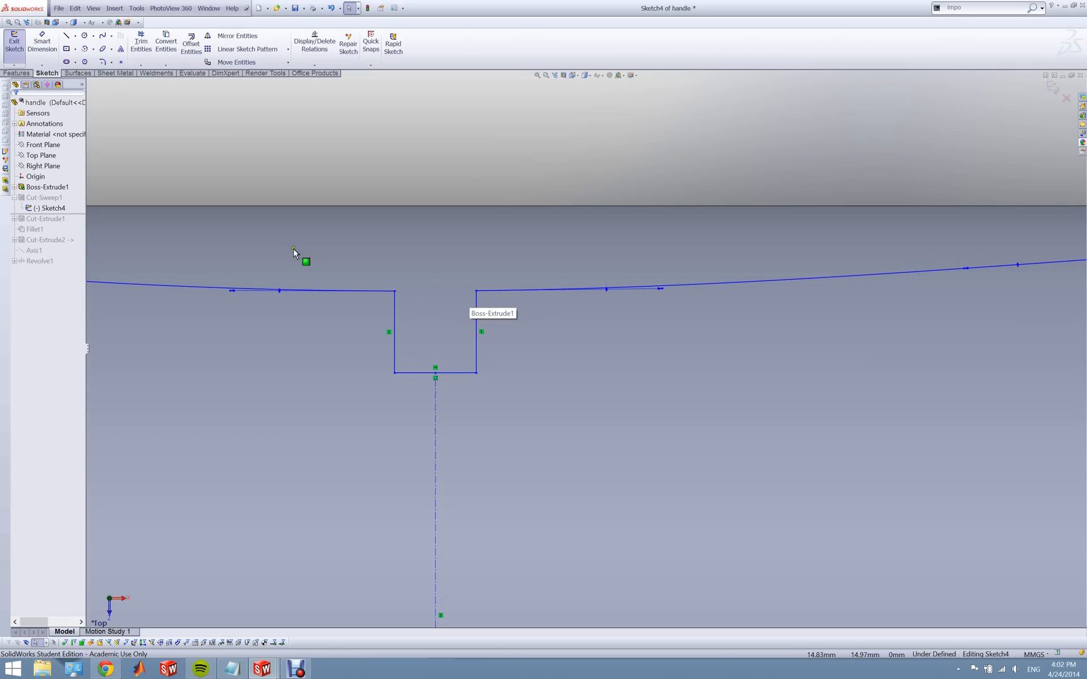
{"action": "left_click", "coordinate": [65, 49]}
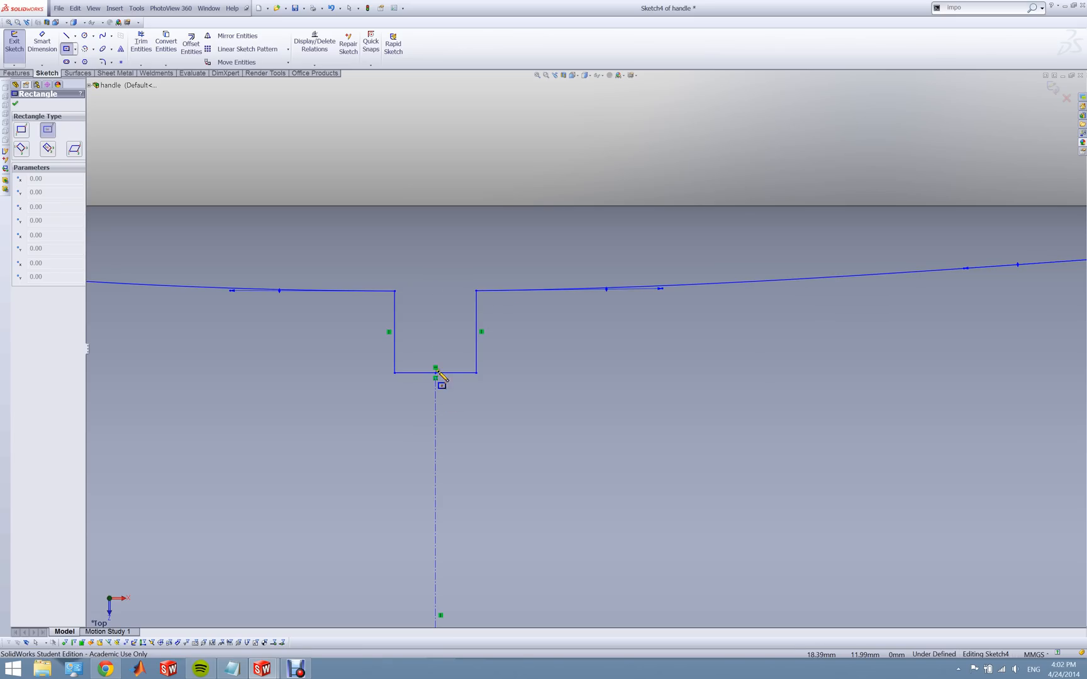
- Try a center rectangle at the first groove notch of the cut profile, cancel it, and inspect the notch's bottom line
{"action": "left_click", "coordinate": [435, 291]}
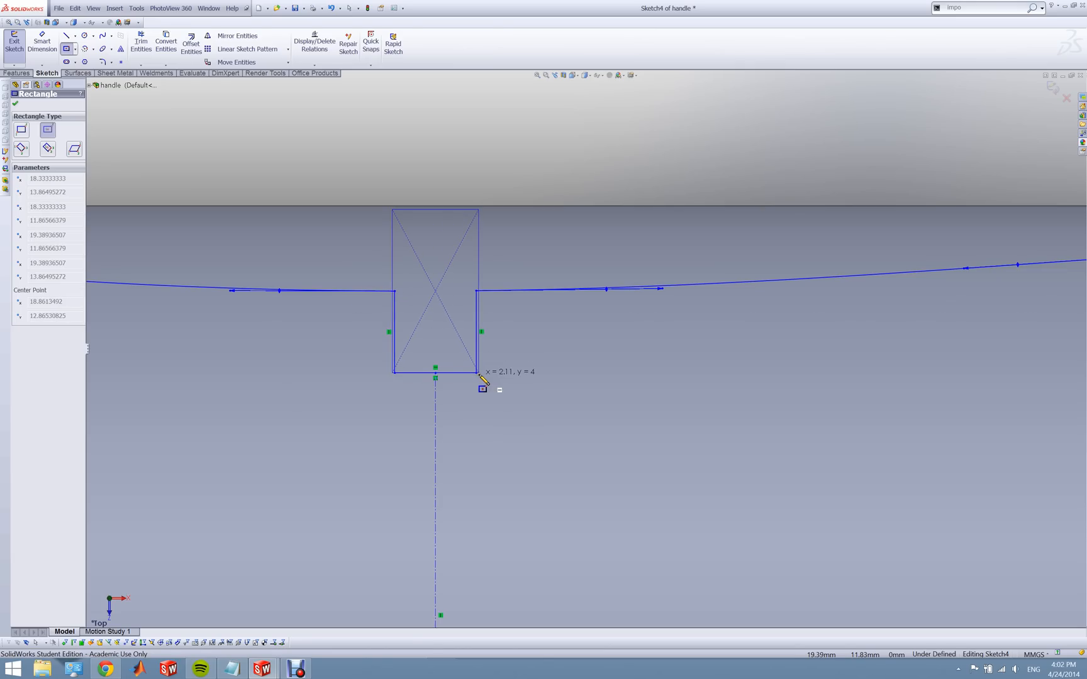
{"action": "key", "text": "Escape"}
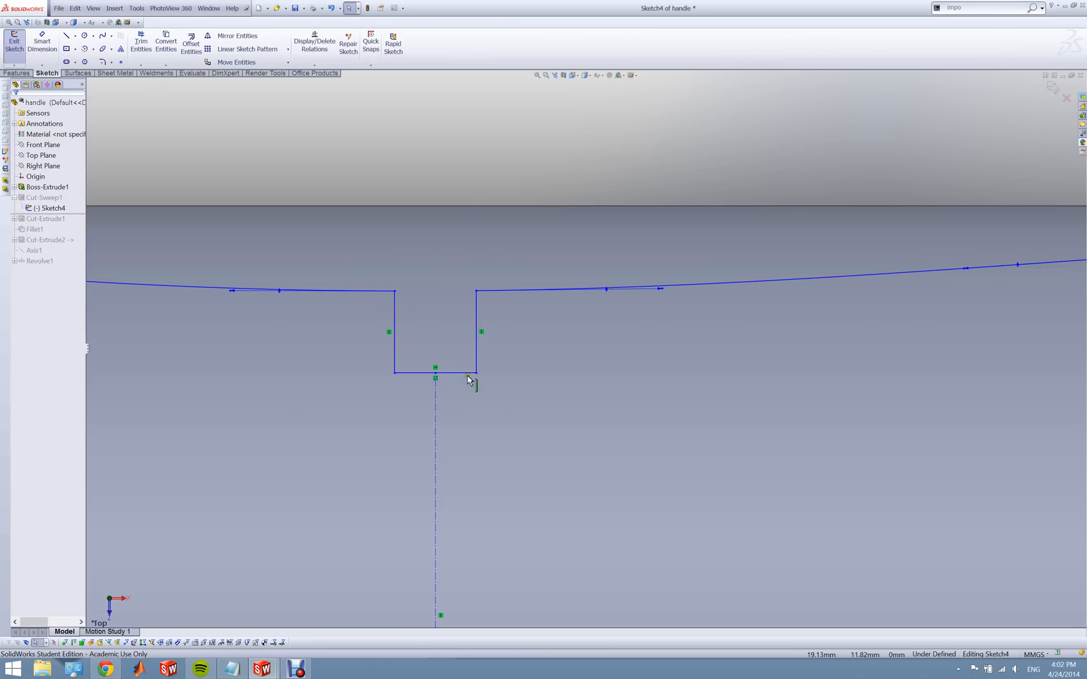
{"action": "scroll", "coordinate": [473, 374], "scroll_direction": "up", "scroll_amount": 8}
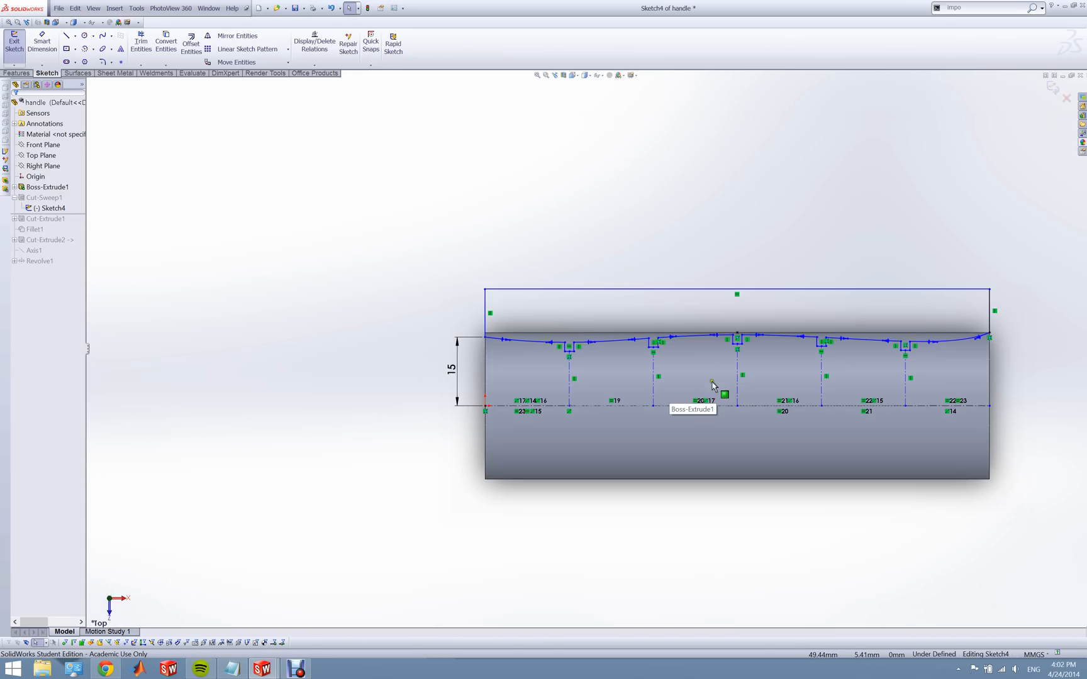
{"action": "scroll", "coordinate": [685, 370], "scroll_direction": "down", "scroll_amount": 8}
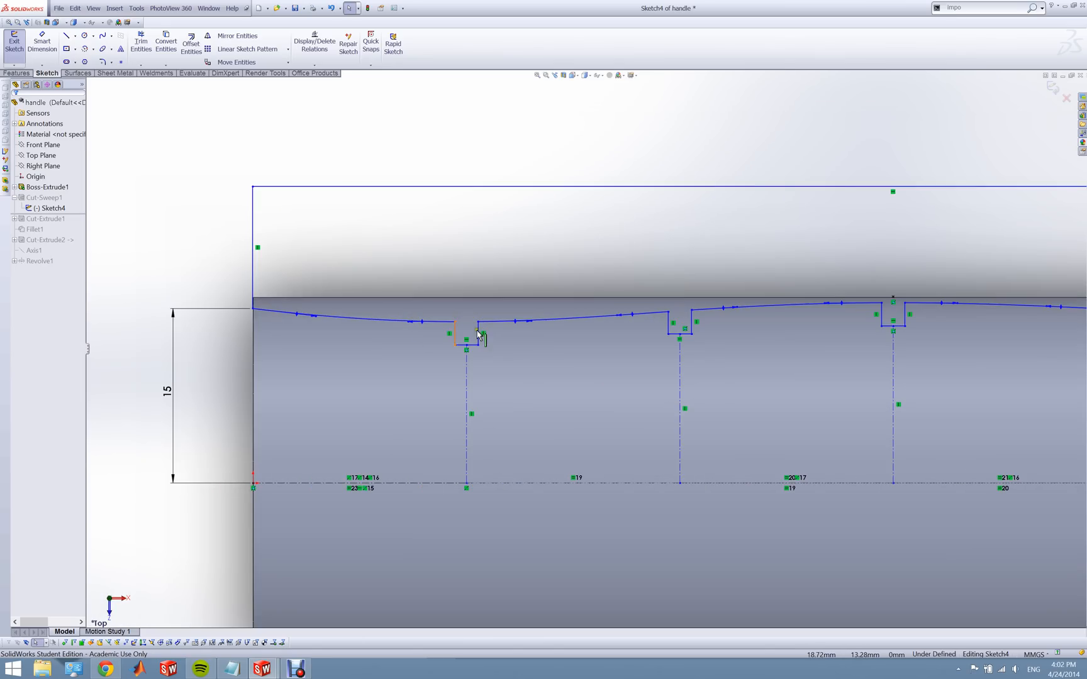
{"action": "scroll", "coordinate": [479, 351], "scroll_direction": "down", "scroll_amount": 3}
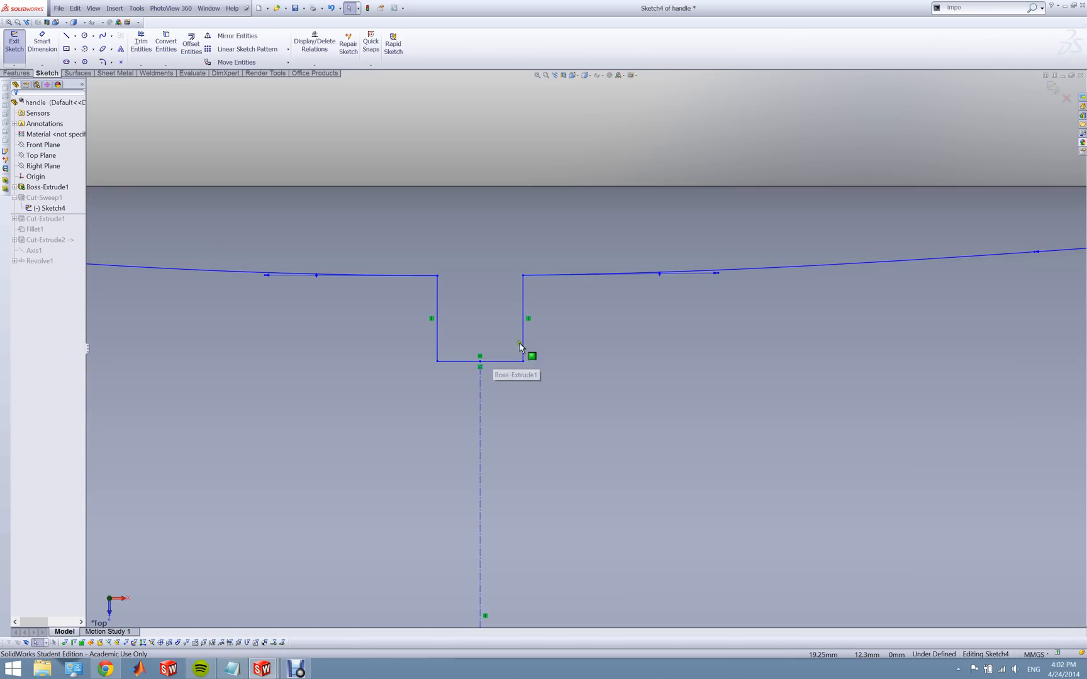
{"action": "left_click", "coordinate": [458, 363]}
{"action": "scroll", "coordinate": [686, 417], "scroll_direction": "up", "scroll_amount": 5}
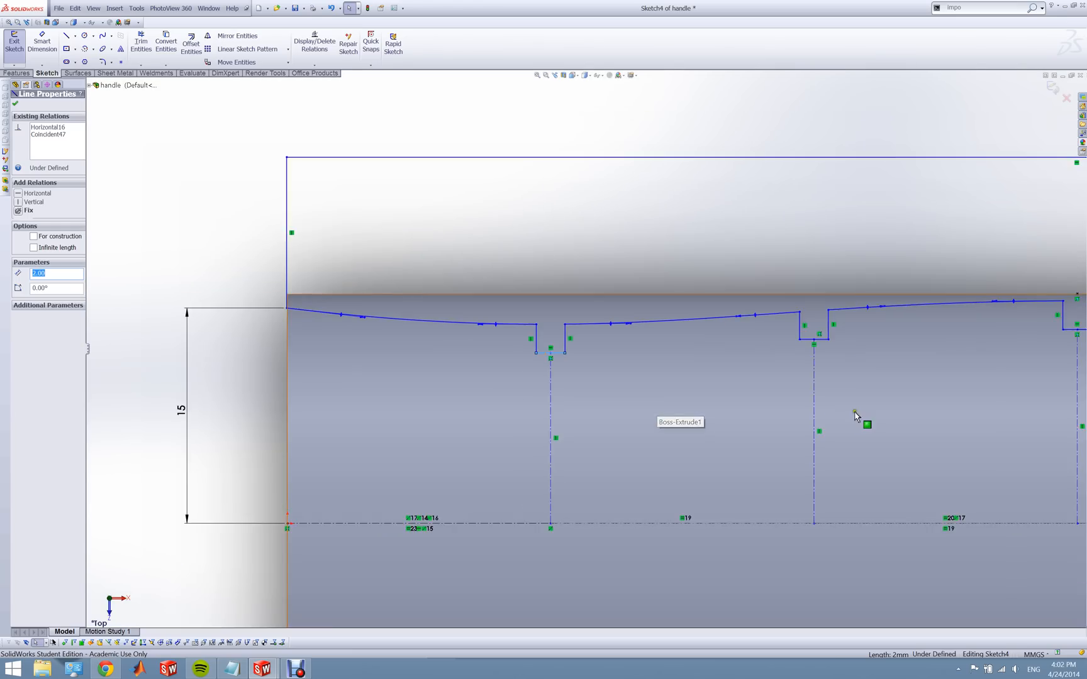
- Examine the remaining groove notches along the handle's wavy cut profile and close the sketch
{"action": "left_click", "coordinate": [613, 407]}
{"action": "scroll", "coordinate": [830, 352], "scroll_direction": "up", "scroll_amount": 1}
{"action": "scroll", "coordinate": [826, 352], "scroll_direction": "up", "scroll_amount": 3}
{"action": "scroll", "coordinate": [937, 354], "scroll_direction": "down", "scroll_amount": 3}
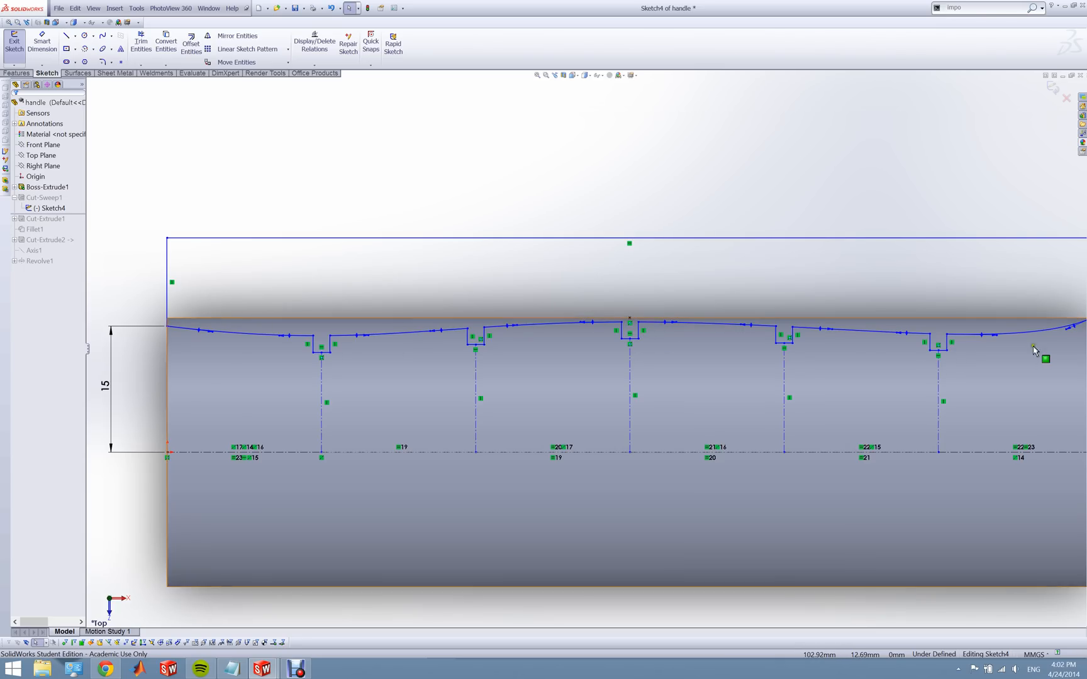
{"action": "scroll", "coordinate": [931, 361], "scroll_direction": "down", "scroll_amount": 2}
{"action": "scroll", "coordinate": [901, 354], "scroll_direction": "down", "scroll_amount": 2}
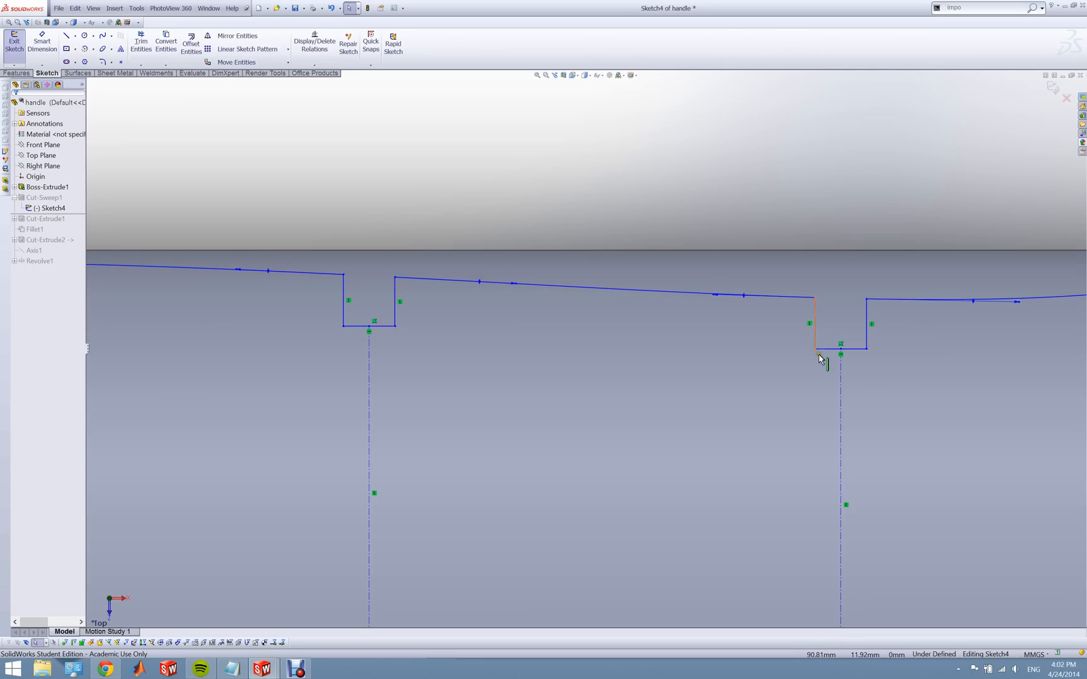
{"action": "scroll", "coordinate": [385, 334], "scroll_direction": "up", "scroll_amount": 4}
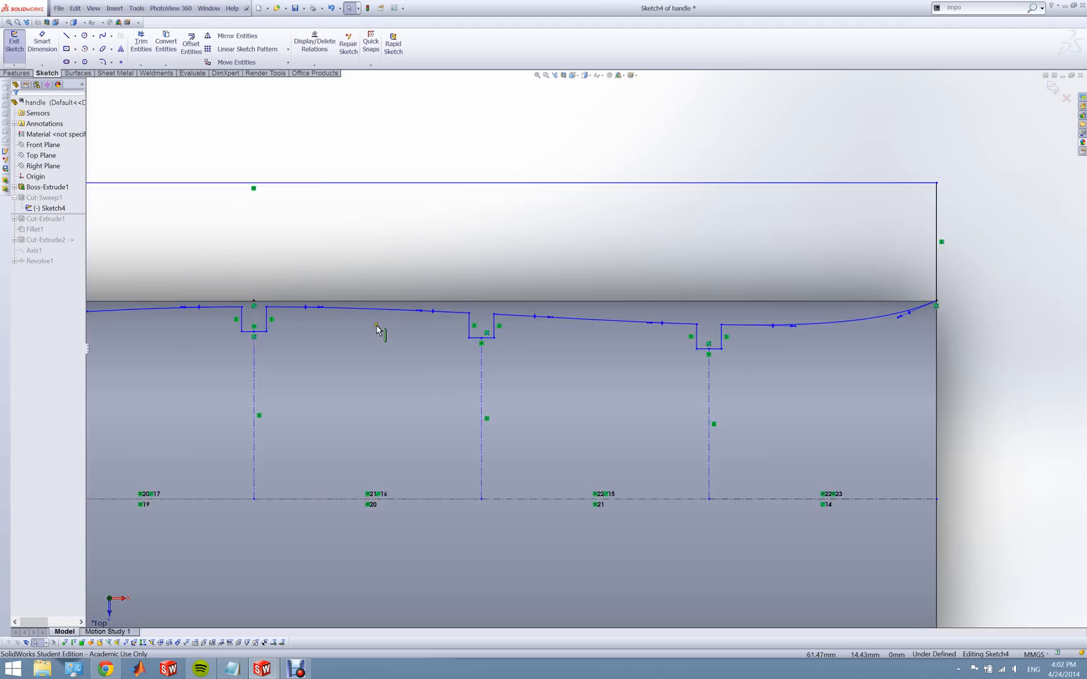
{"action": "scroll", "coordinate": [380, 328], "scroll_direction": "up", "scroll_amount": 3}
{"action": "scroll", "coordinate": [362, 351], "scroll_direction": "down", "scroll_amount": 2}
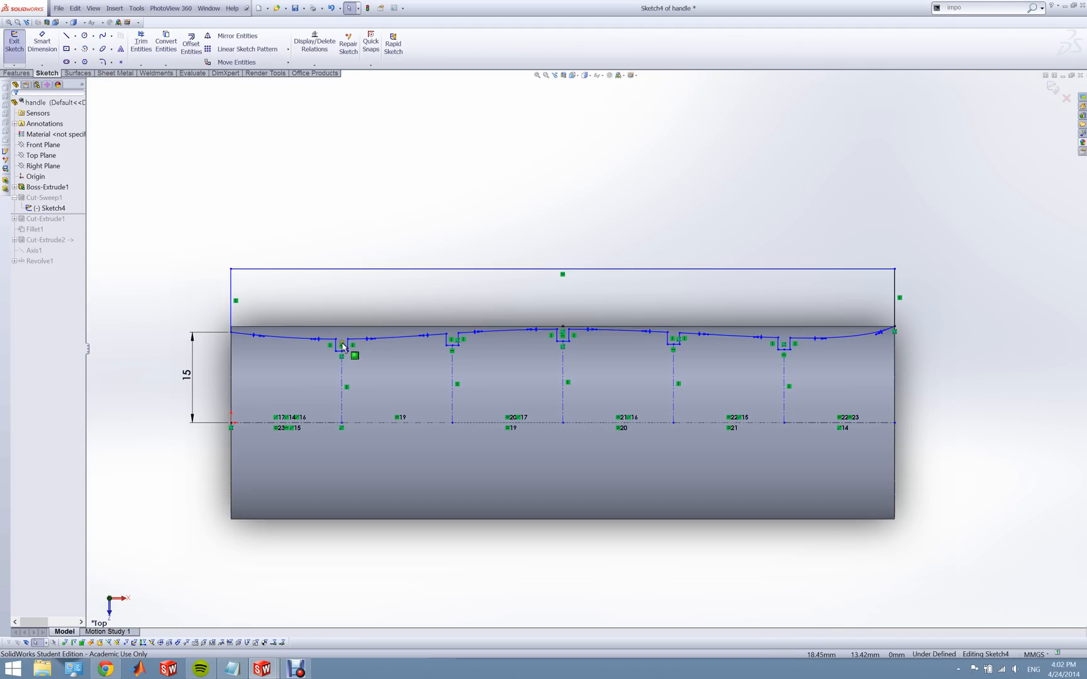
{"action": "left_click", "coordinate": [15, 42]}
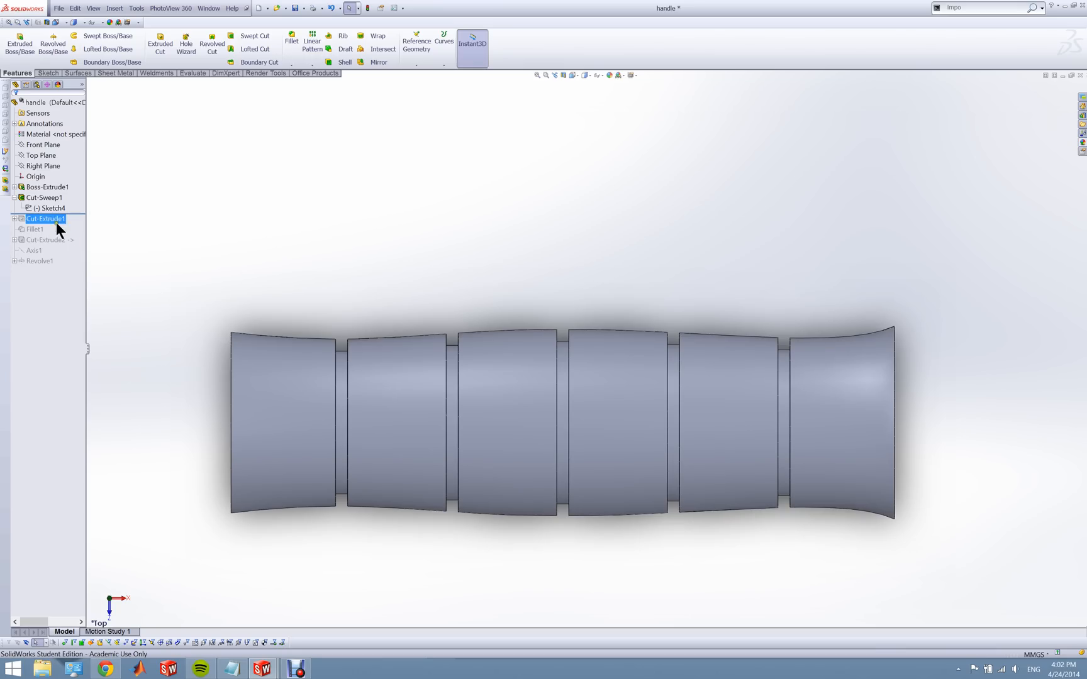
- Review the profile and path selections of the Cut-Sweep1 feature in an angled view without changing them
{"action": "right_click", "coordinate": [56, 210]}
{"action": "right_click", "coordinate": [26, 197]}
{"action": "left_click", "coordinate": [31, 178]}
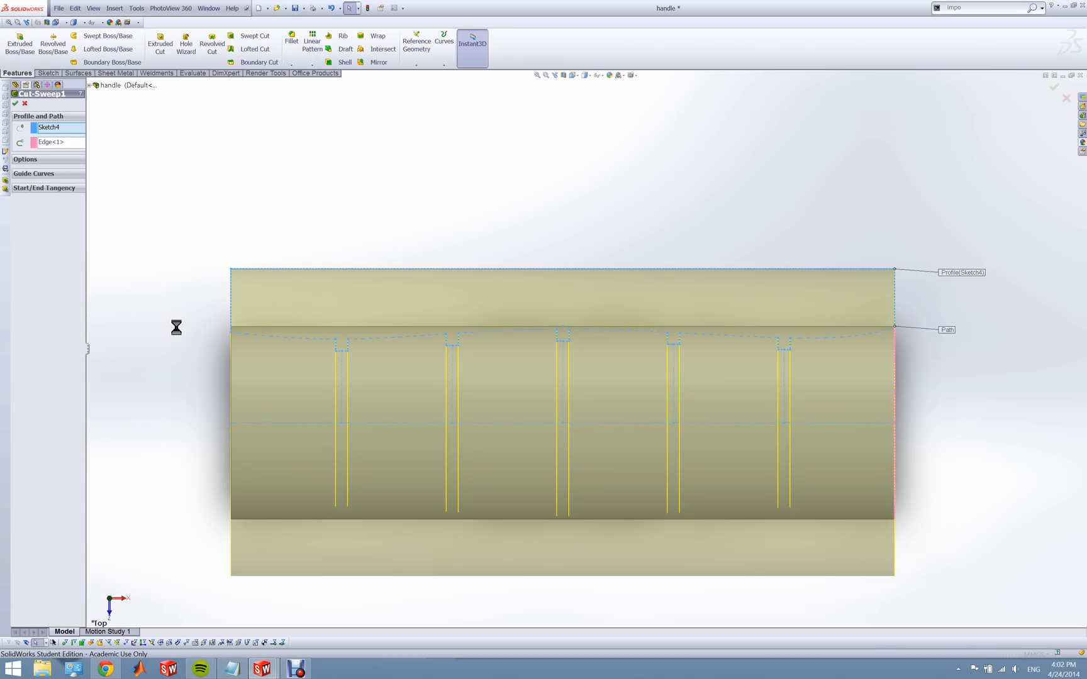
{"action": "middle_click_drag", "start_coordinate": [361, 467], "coordinate": [243, 483]}
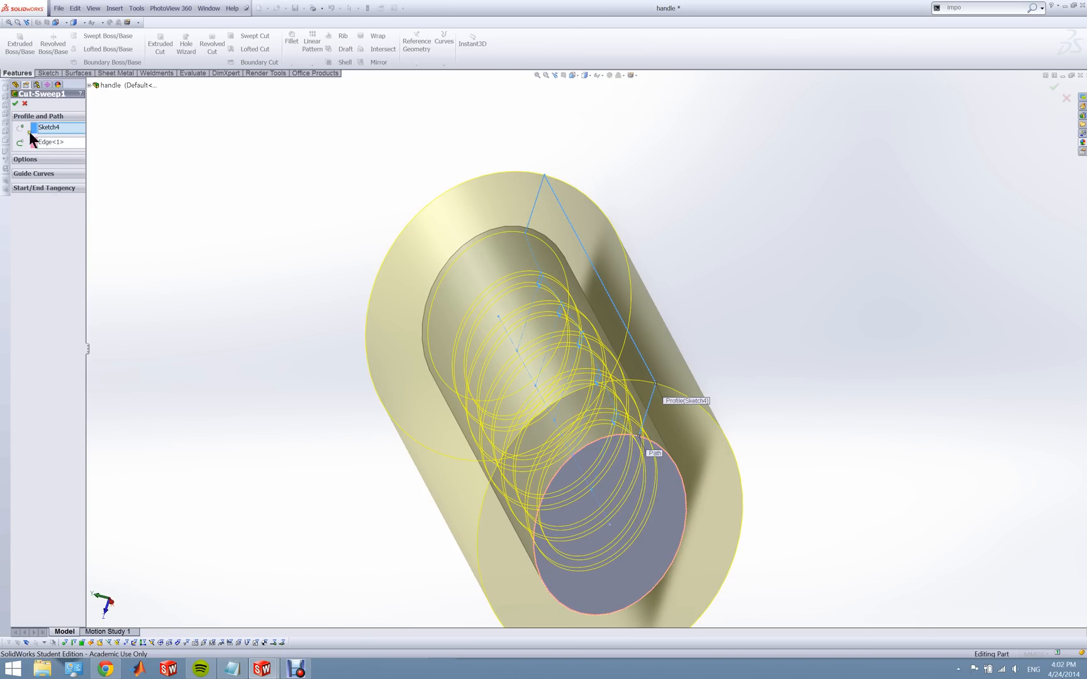
{"action": "left_click", "coordinate": [25, 105]}
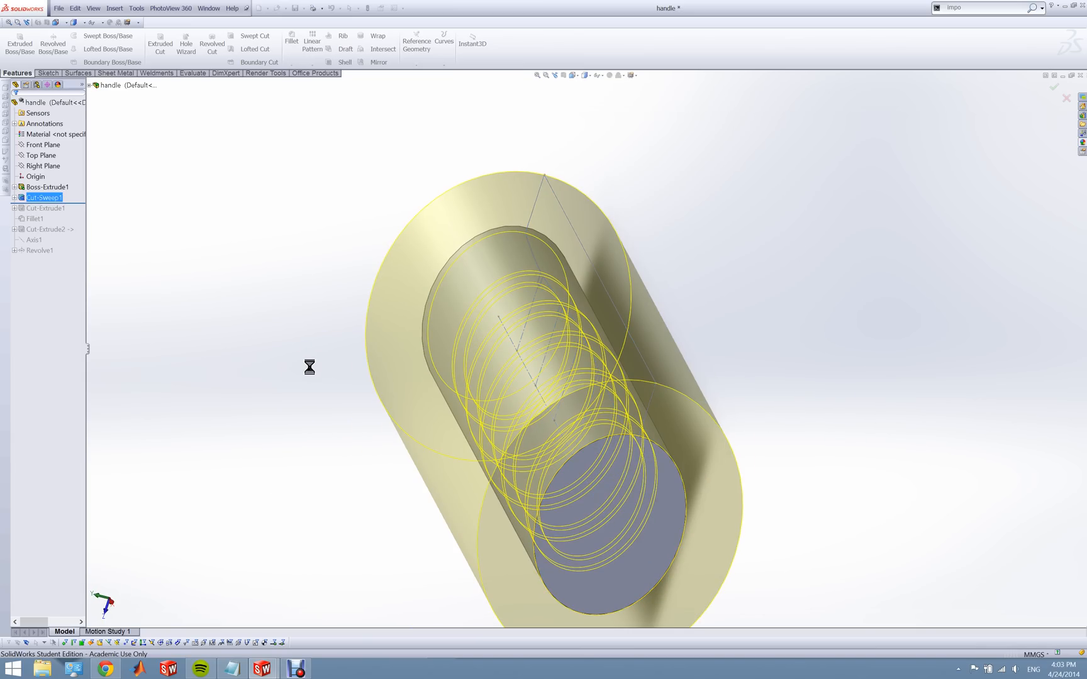
- Roll the model history forward to include Cut-Extrude1 and view the flattened end of the handle
{"action": "middle_click_drag", "start_coordinate": [309, 367], "coordinate": [352, 220]}
{"action": "left_click_drag", "start_coordinate": [74, 203], "coordinate": [70, 214]}
{"action": "middle_click_drag", "start_coordinate": [138, 356], "coordinate": [238, 352]}
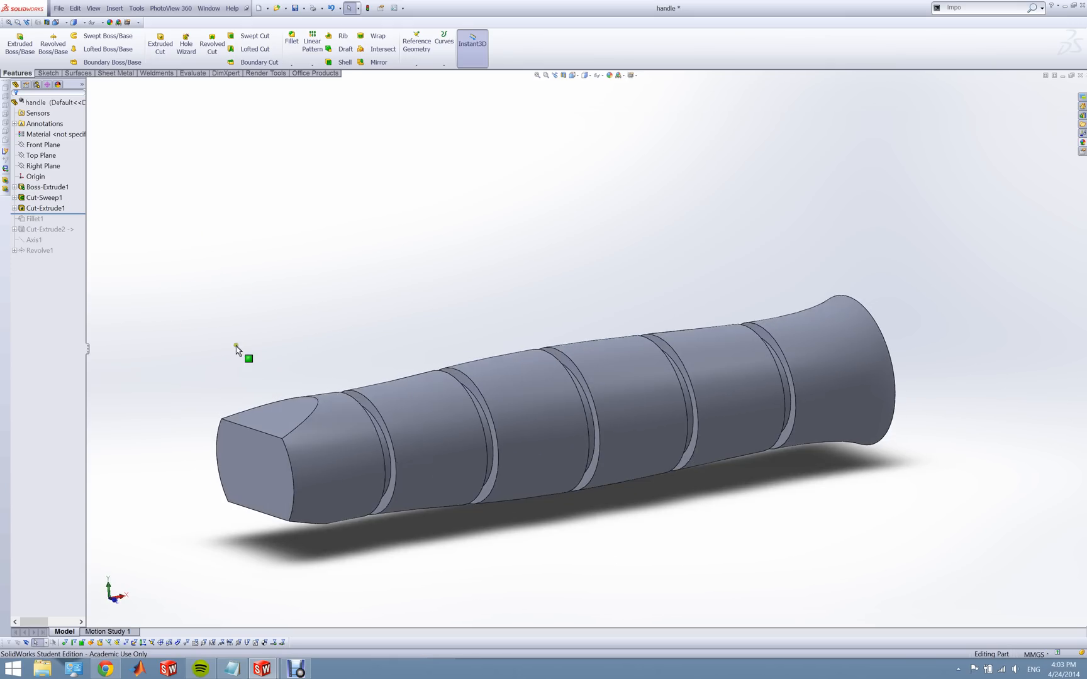
- Examine the mirrored triangular sketch of Cut-Extrude1, try moving the upper triangle's tip, undo it, and close the sketch
{"action": "right_click", "coordinate": [50, 206]}
{"action": "left_click", "coordinate": [64, 186]}
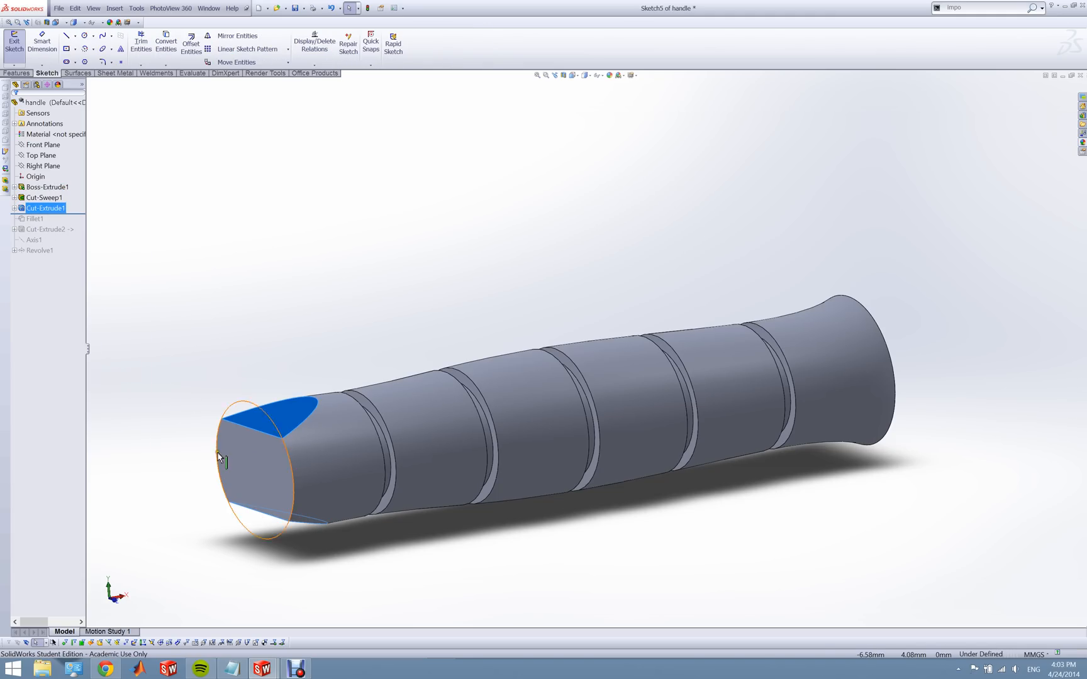
{"action": "middle_click_drag", "start_coordinate": [222, 454], "coordinate": [320, 444]}
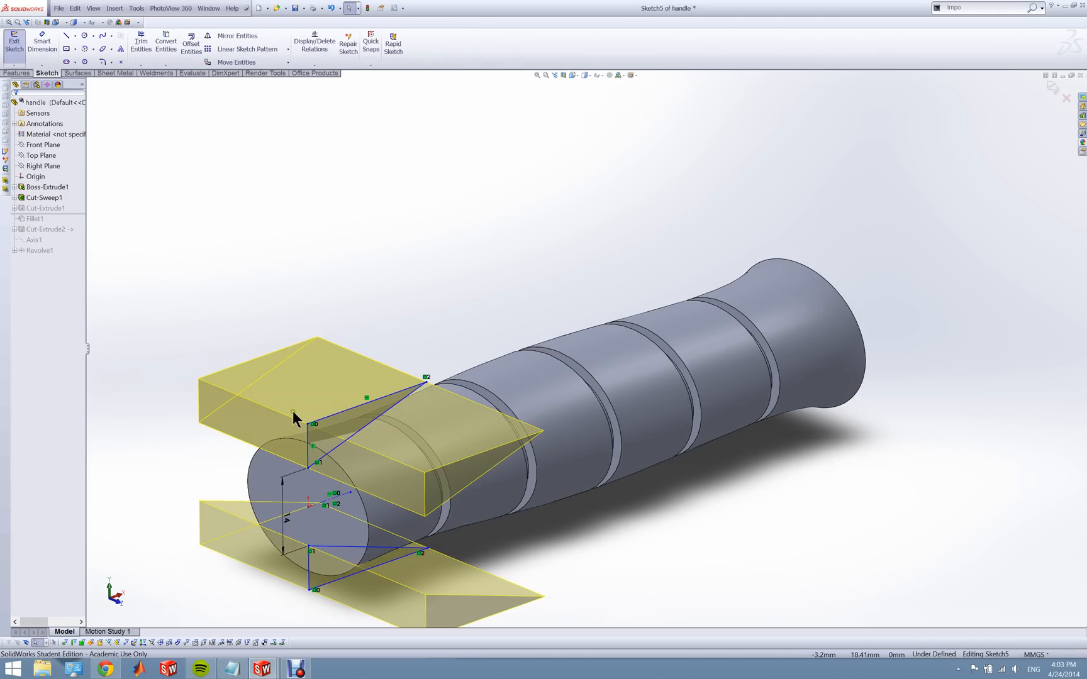
{"action": "middle_click_drag", "start_coordinate": [317, 511], "coordinate": [249, 477]}
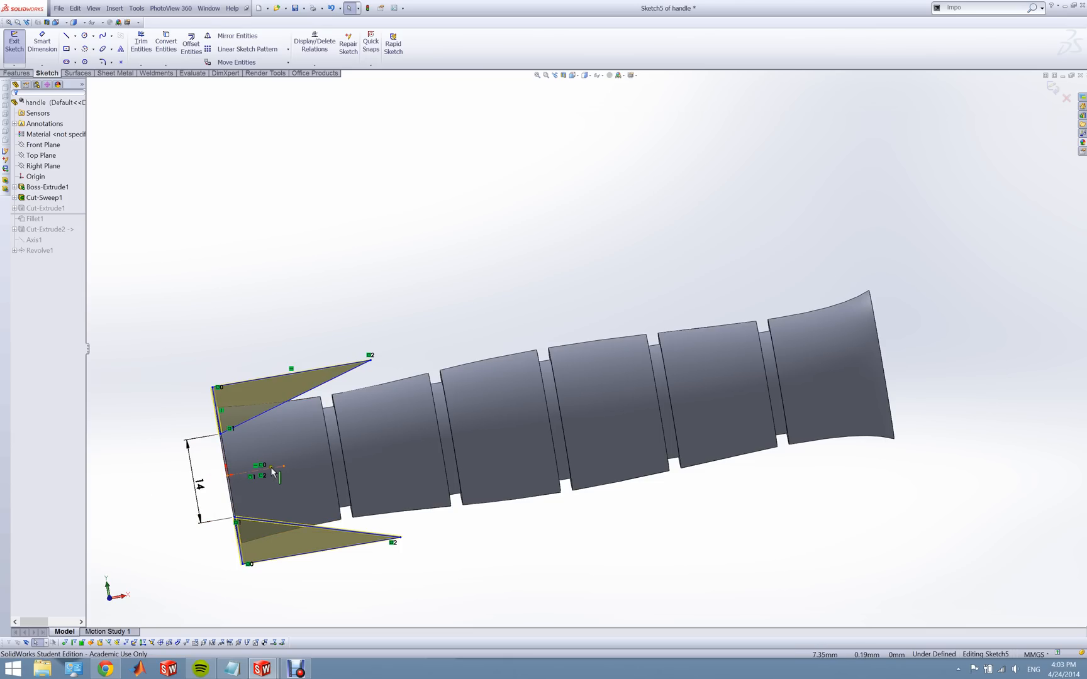
{"action": "scroll", "coordinate": [317, 478], "scroll_direction": "down", "scroll_amount": 2}
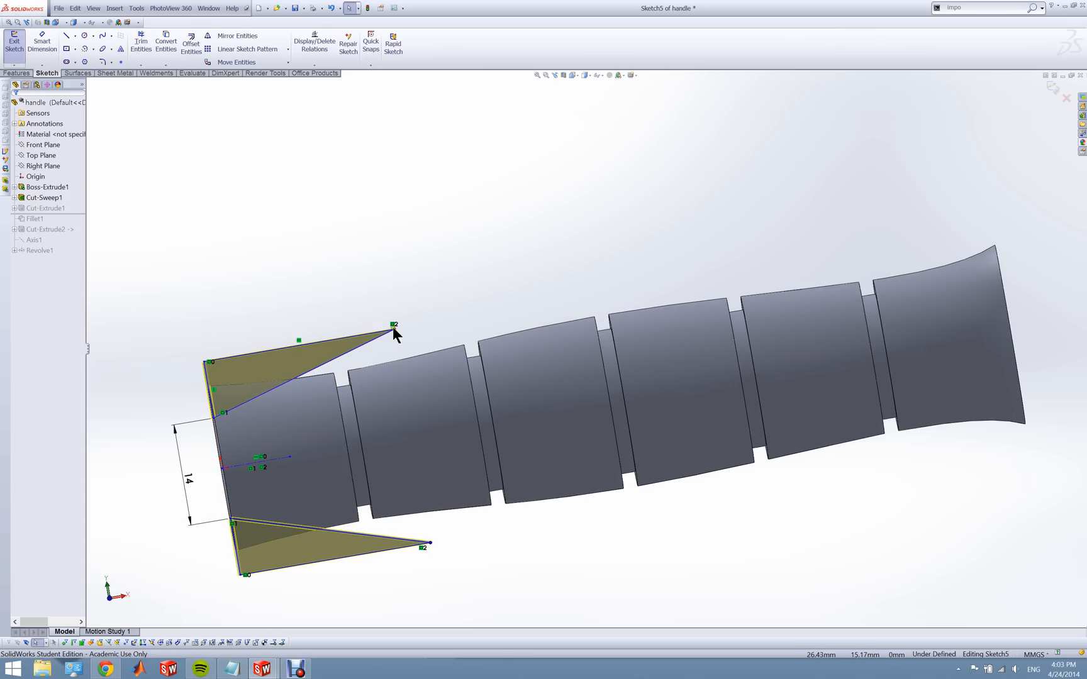
{"action": "mouse_move", "coordinate": [392, 325]}
{"action": "left_mouse_down"}
{"action": "mouse_move", "coordinate": [346, 288]}
{"action": "mouse_move", "coordinate": [381, 355]}
{"action": "mouse_move", "coordinate": [351, 331]}
{"action": "mouse_move", "coordinate": [346, 298]}
{"action": "left_mouse_up"}
{"action": "key", "text": "ctrl+z"}
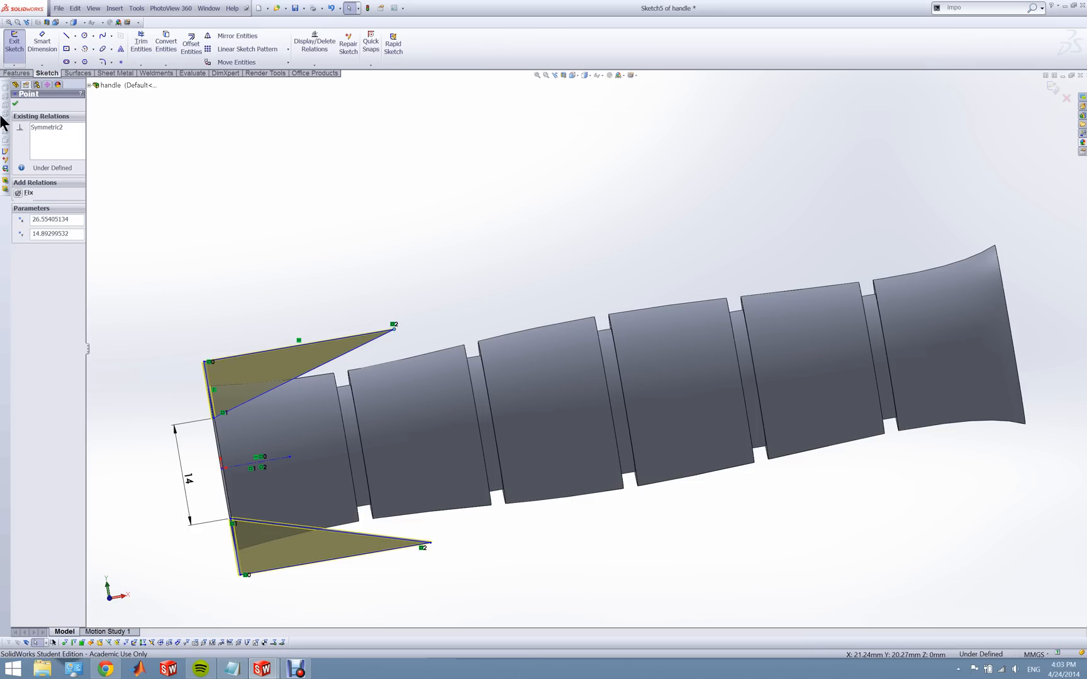
{"action": "left_click", "coordinate": [14, 42]}
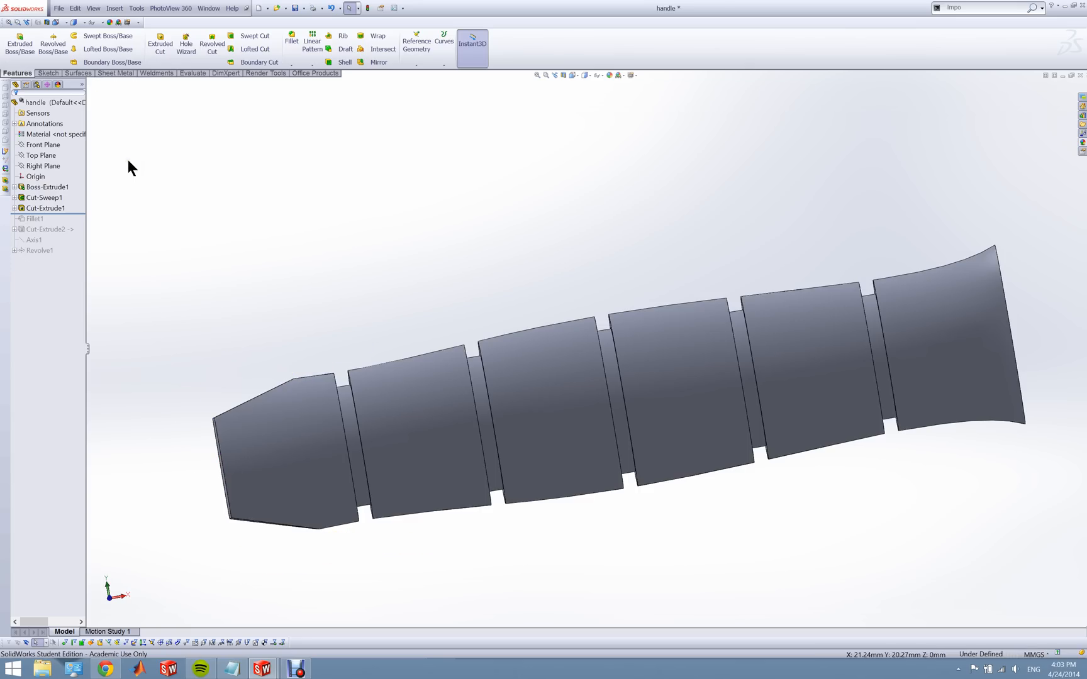
- Roll the model history forward to include Fillet1 and review the fillet's radius and groove edge selections
{"action": "left_click_drag", "start_coordinate": [74, 214], "coordinate": [74, 223]}
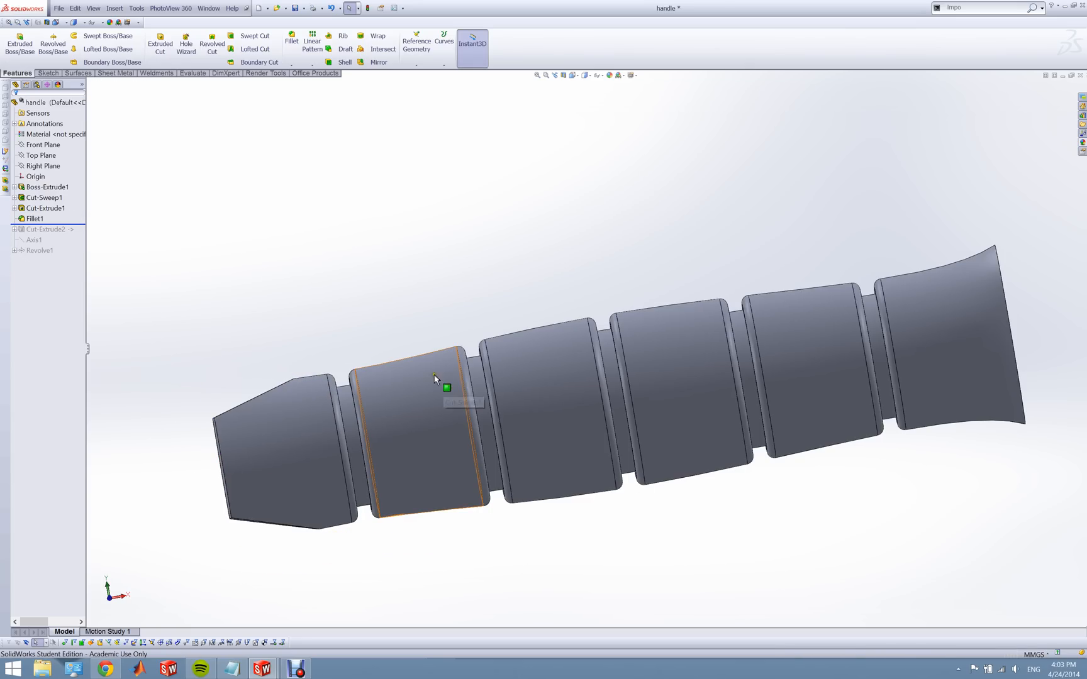
{"action": "scroll", "coordinate": [406, 372], "scroll_direction": "down", "scroll_amount": 4}
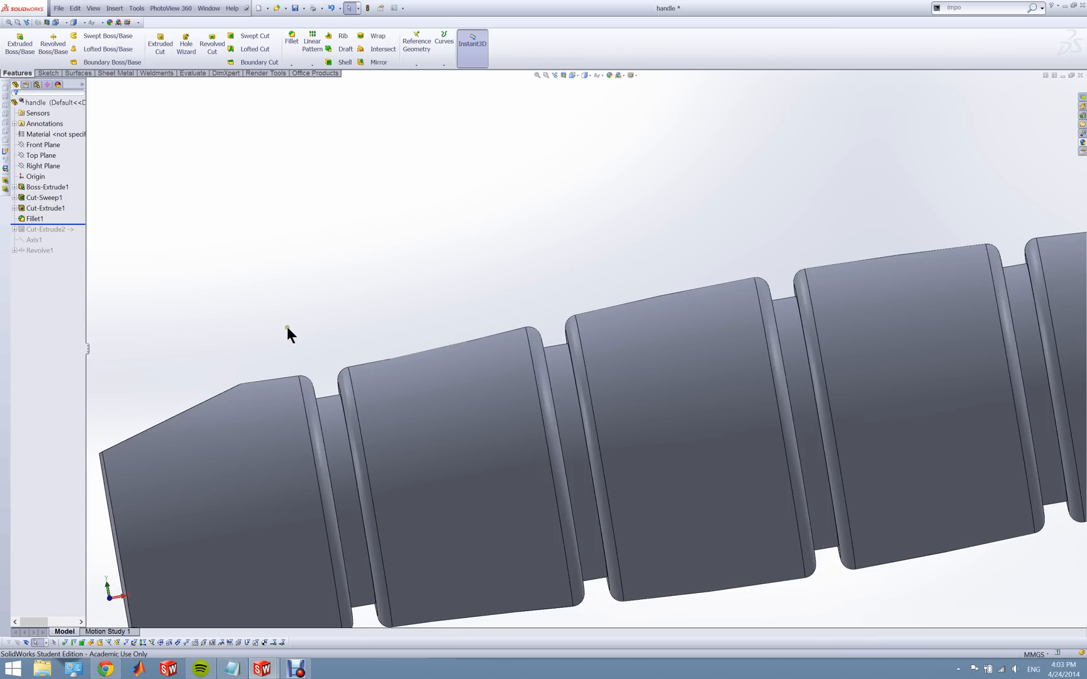
{"action": "right_click", "coordinate": [39, 215]}
{"action": "left_click", "coordinate": [46, 198]}
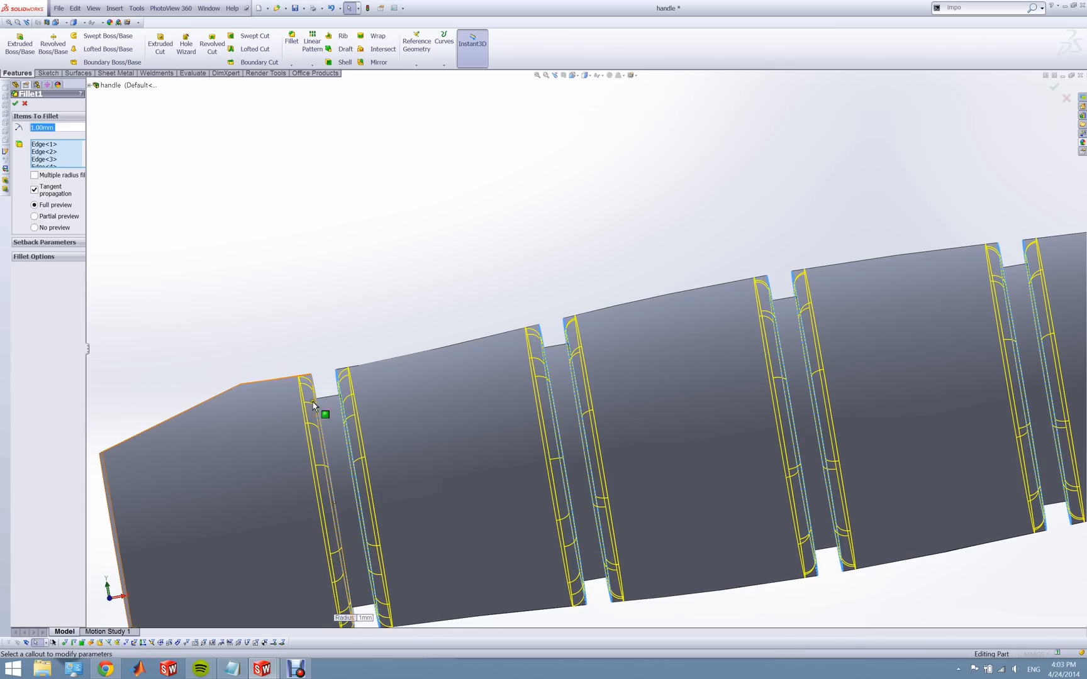
{"action": "scroll", "coordinate": [322, 285], "scroll_direction": "up", "scroll_amount": 3}
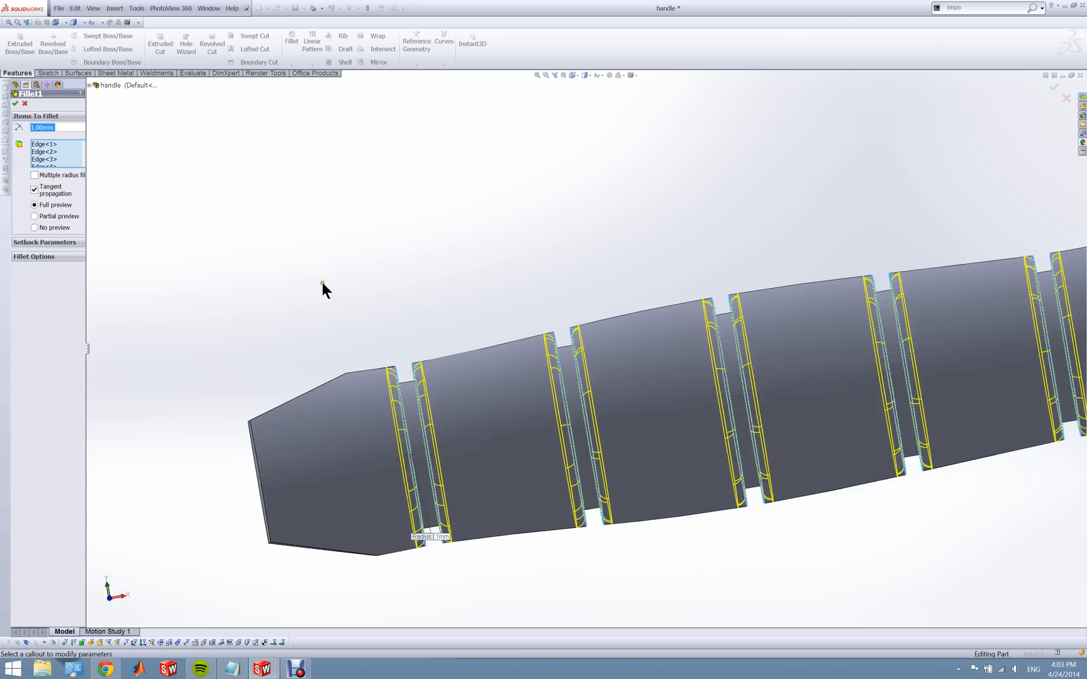
{"action": "left_click", "coordinate": [26, 104]}
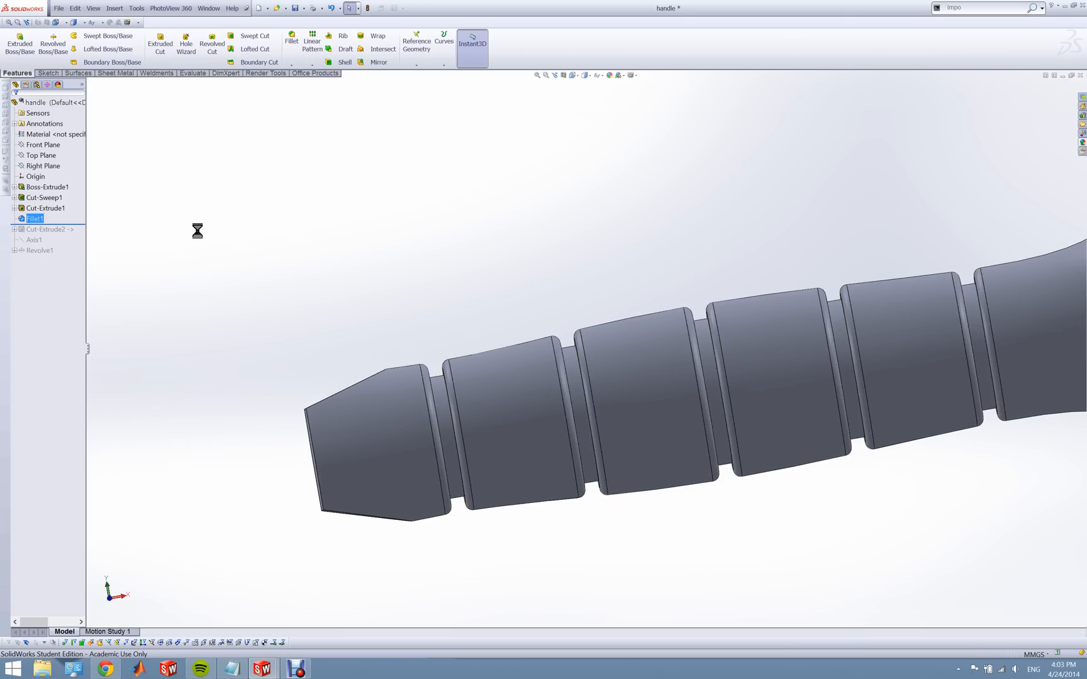
- Roll the model history forward to include Cut-Extrude2 and view the handle's flattened end face
{"action": "scroll", "coordinate": [323, 284], "scroll_direction": "up", "scroll_amount": 4}
{"action": "middle_click_drag", "start_coordinate": [324, 285], "coordinate": [315, 539]}
{"action": "scroll", "coordinate": [654, 368], "scroll_direction": "down", "scroll_amount": 3}
{"action": "left_click_drag", "start_coordinate": [49, 224], "coordinate": [49, 231]}
{"action": "middle_click_drag", "start_coordinate": [133, 303], "coordinate": [281, 310]}
- Examine the dumbbell-shaped slot sketch of Cut-Extrude2 on the end face and close it
{"action": "right_click", "coordinate": [53, 229]}
{"action": "left_click", "coordinate": [67, 212]}
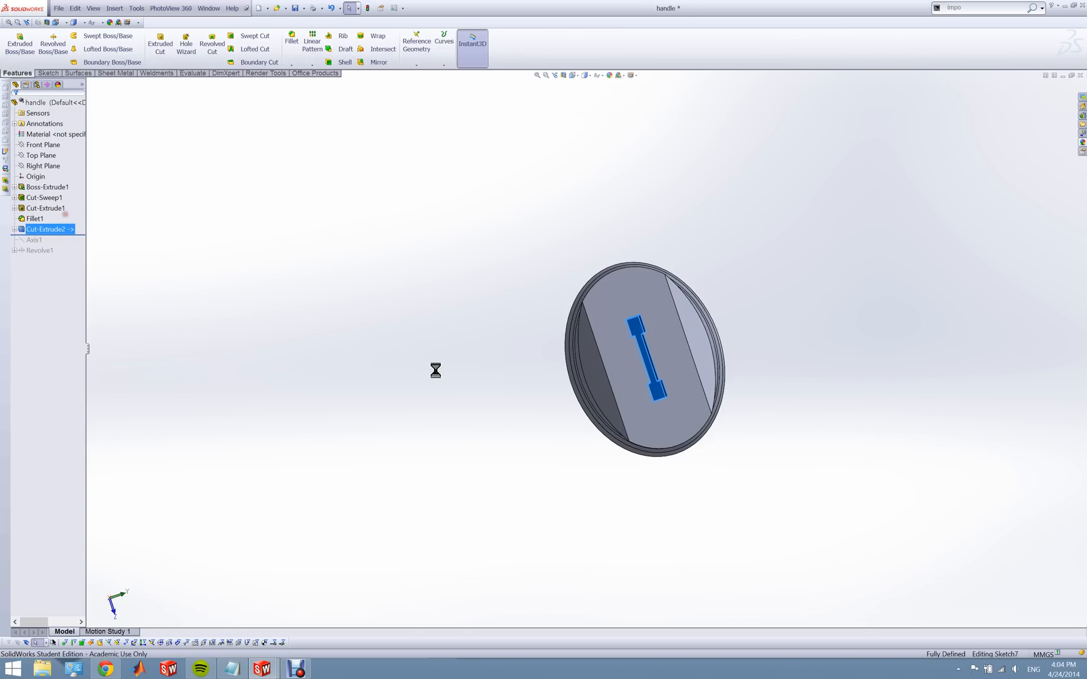
{"action": "scroll", "coordinate": [643, 365], "scroll_direction": "down", "scroll_amount": 5}
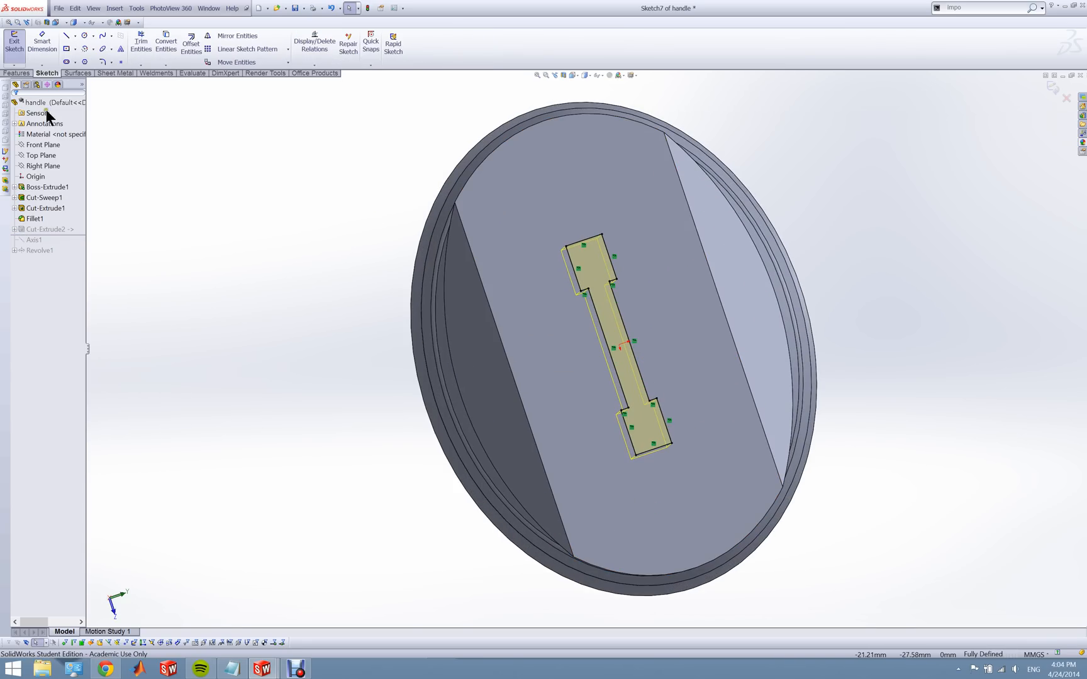
{"action": "left_click", "coordinate": [20, 48]}
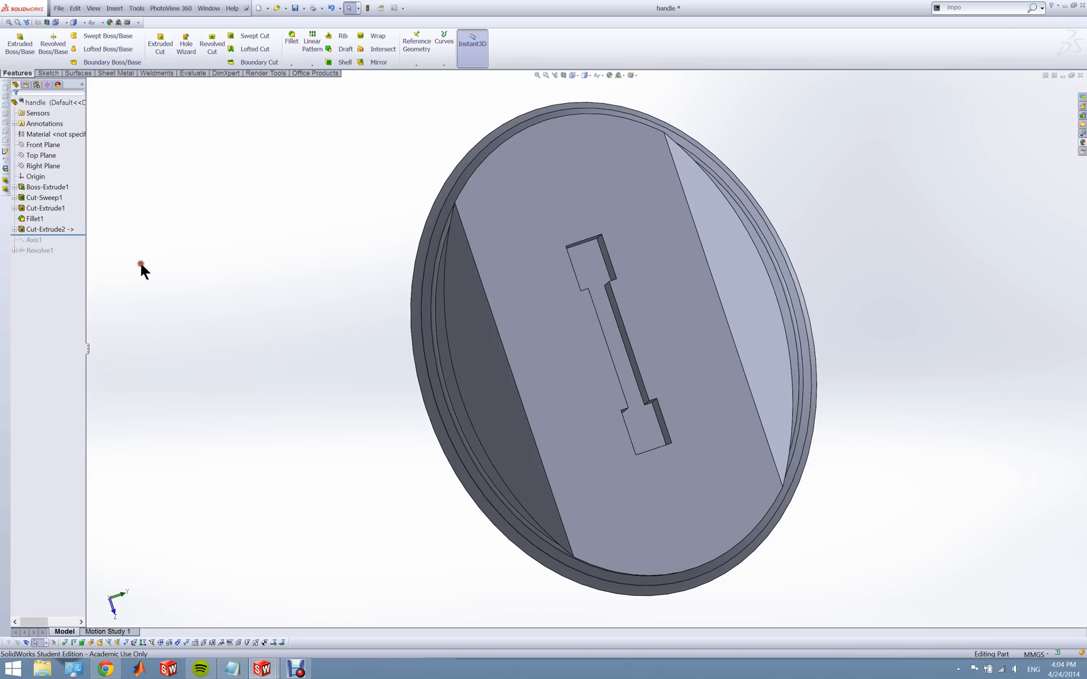
- Roll the model history forward to include Axis1 and show axes in the graphics area
{"action": "left_click_drag", "start_coordinate": [74, 236], "coordinate": [74, 245]}
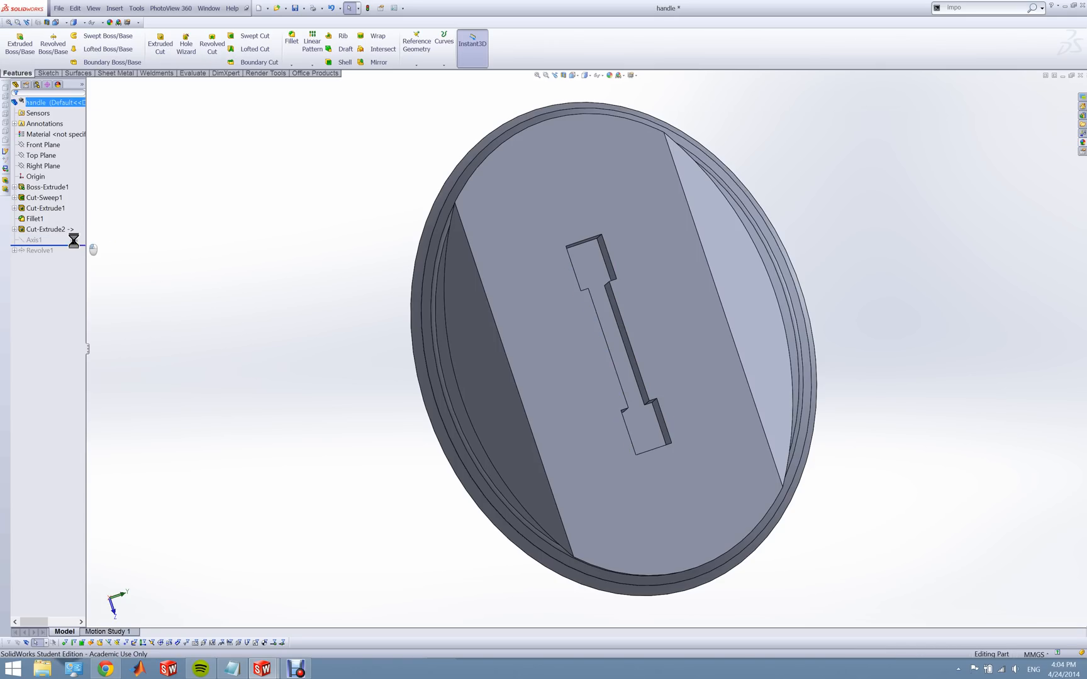
{"action": "scroll", "coordinate": [192, 312], "scroll_direction": "up", "scroll_amount": 3}
{"action": "middle_click_drag", "start_coordinate": [221, 368], "coordinate": [199, 368]}
{"action": "scroll", "coordinate": [199, 368], "scroll_direction": "up", "scroll_amount": 3}
{"action": "left_click", "coordinate": [600, 76]}
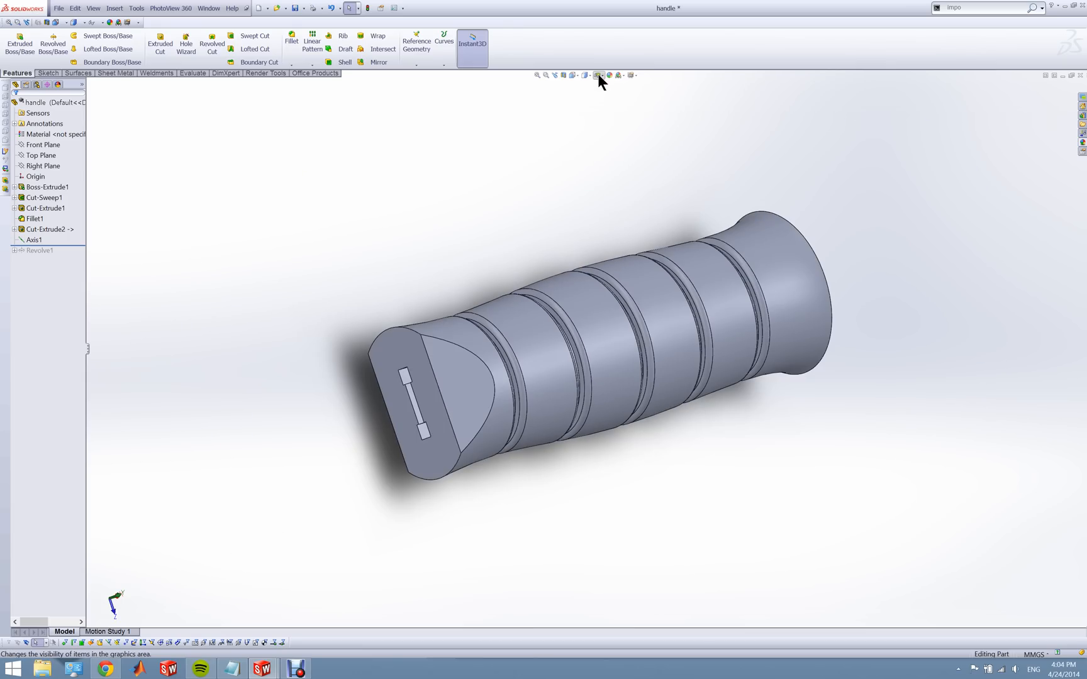
{"action": "left_click", "coordinate": [425, 180]}
{"action": "left_click", "coordinate": [594, 75]}
{"action": "left_click", "coordinate": [599, 99]}
{"action": "middle_click_drag", "start_coordinate": [517, 212], "coordinate": [443, 252]}
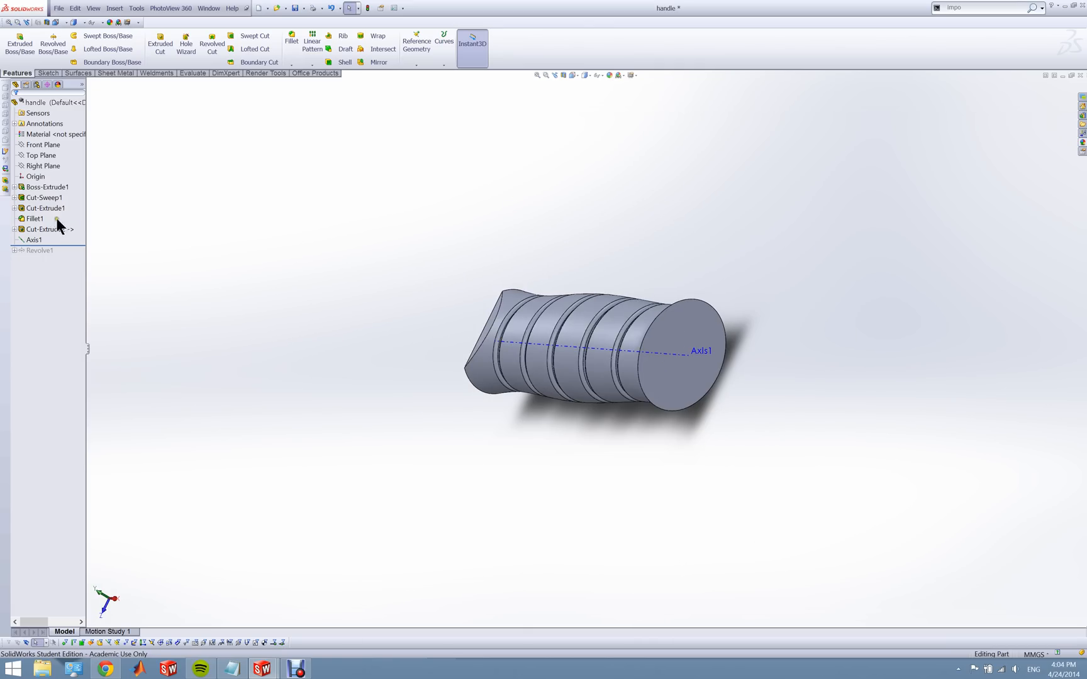
- Review the two planes defining Axis1 without changes, and roll the model history forward to include Revolve1
{"action": "right_click", "coordinate": [31, 239]}
{"action": "left_click", "coordinate": [36, 220]}
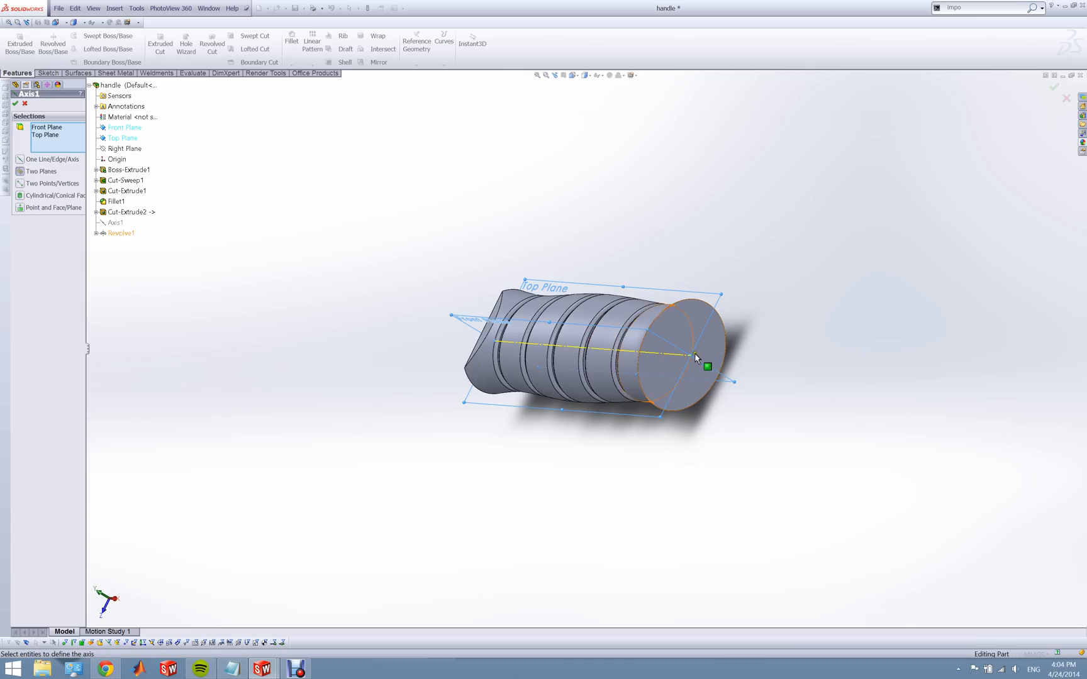
{"action": "left_click", "coordinate": [26, 104]}
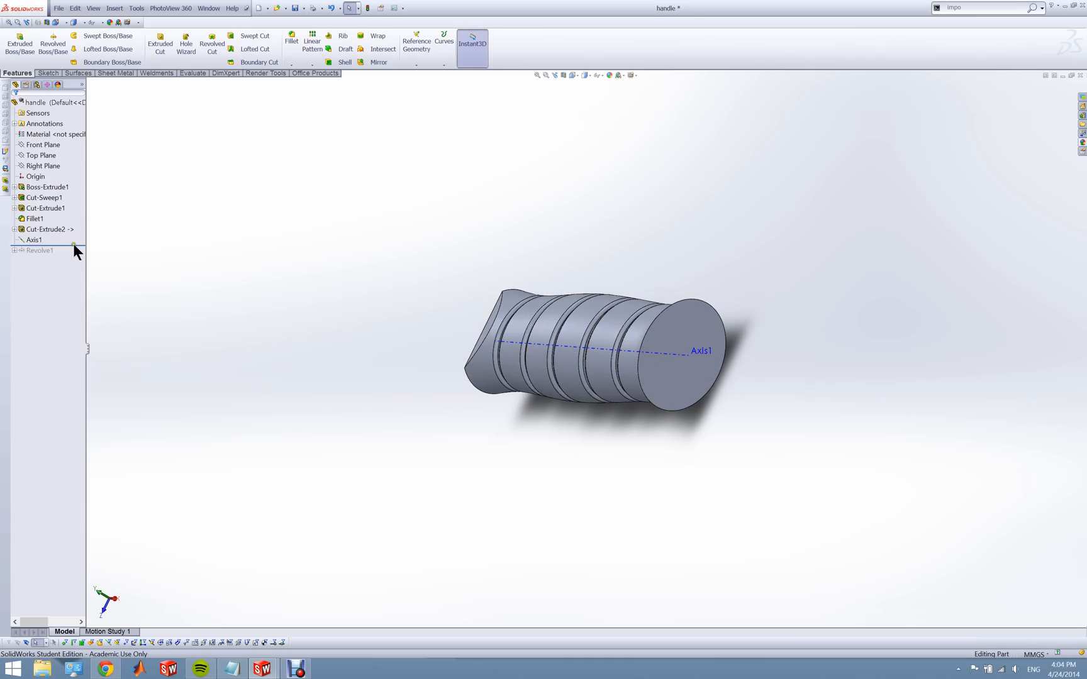
{"action": "left_click_drag", "start_coordinate": [73, 245], "coordinate": [72, 254]}
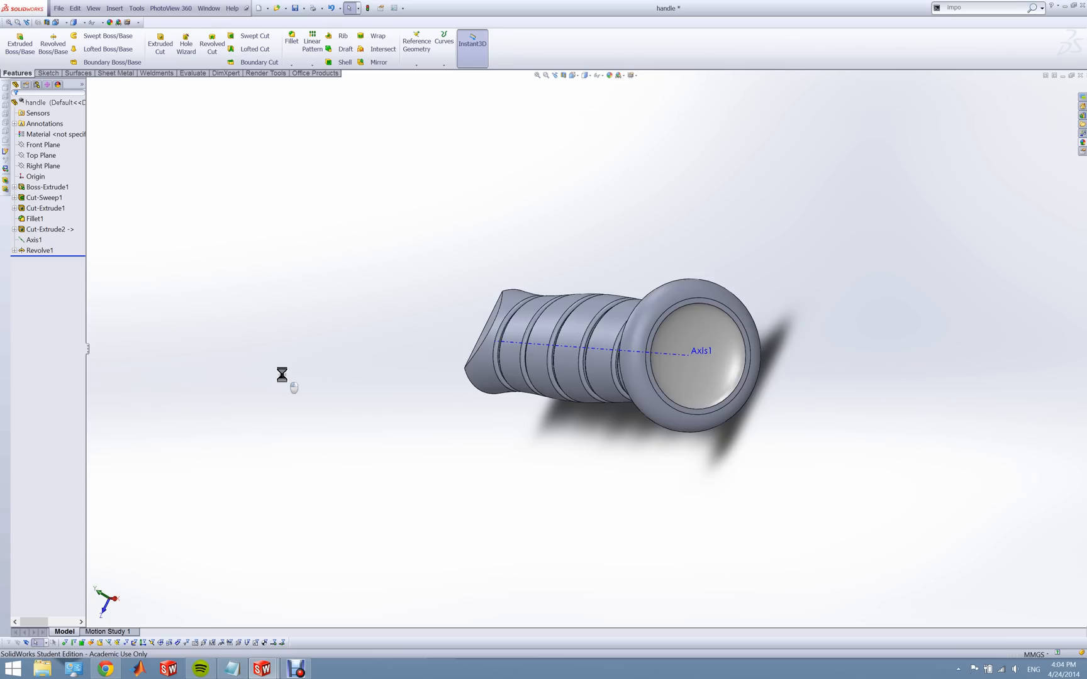
- Open the profile sketch of Revolve1 for editing and examine its outline at the handle's end
{"action": "mouse_move", "coordinate": [648, 403]}
{"action": "middle_mouse_down"}
{"action": "mouse_move", "coordinate": [657, 369]}
{"action": "mouse_move", "coordinate": [723, 403]}
{"action": "mouse_move", "coordinate": [776, 500]}
{"action": "mouse_move", "coordinate": [773, 526]}
{"action": "mouse_move", "coordinate": [696, 384]}
{"action": "mouse_move", "coordinate": [648, 413]}
{"action": "middle_mouse_up"}
{"action": "right_click", "coordinate": [31, 250]}
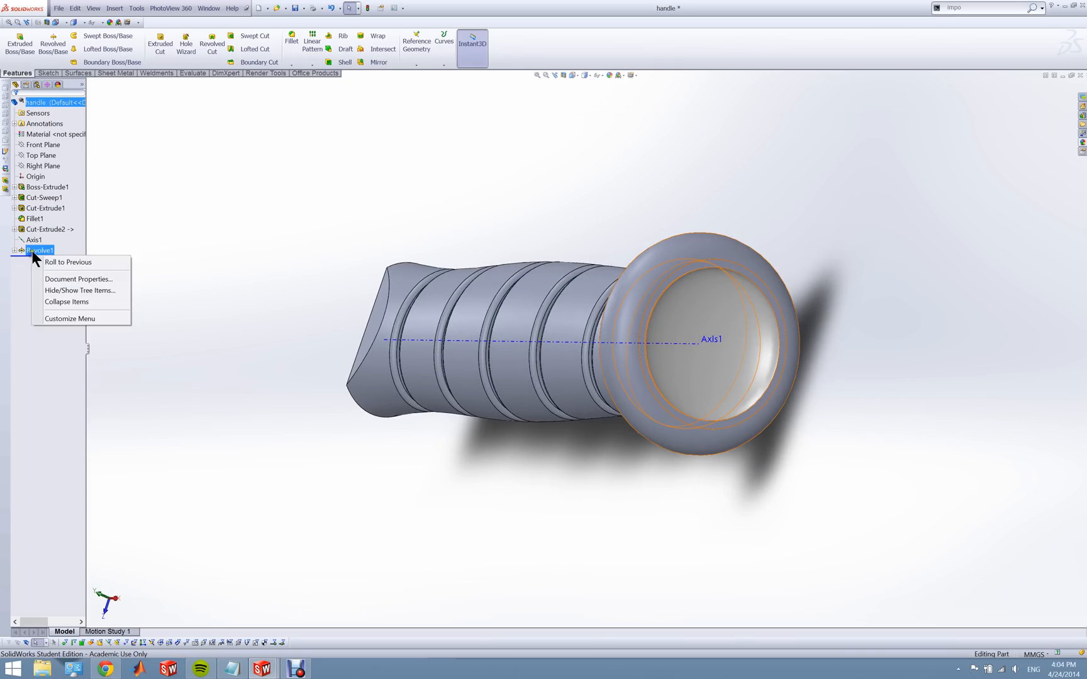
{"action": "left_click", "coordinate": [122, 245]}
{"action": "right_click", "coordinate": [40, 250]}
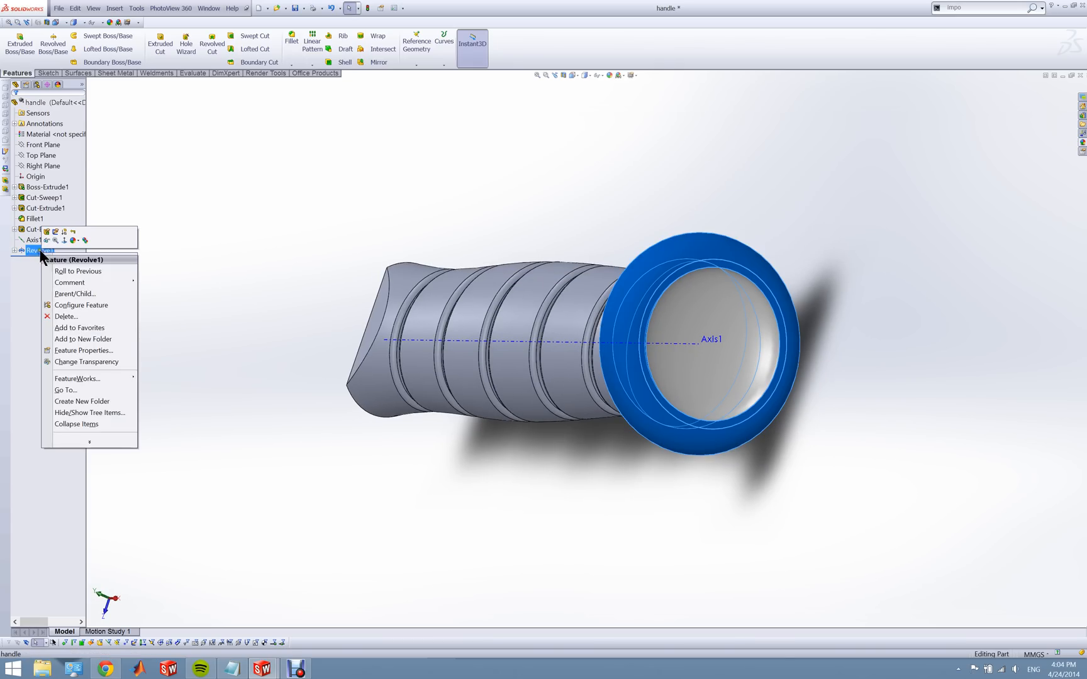
{"action": "left_click", "coordinate": [56, 232]}
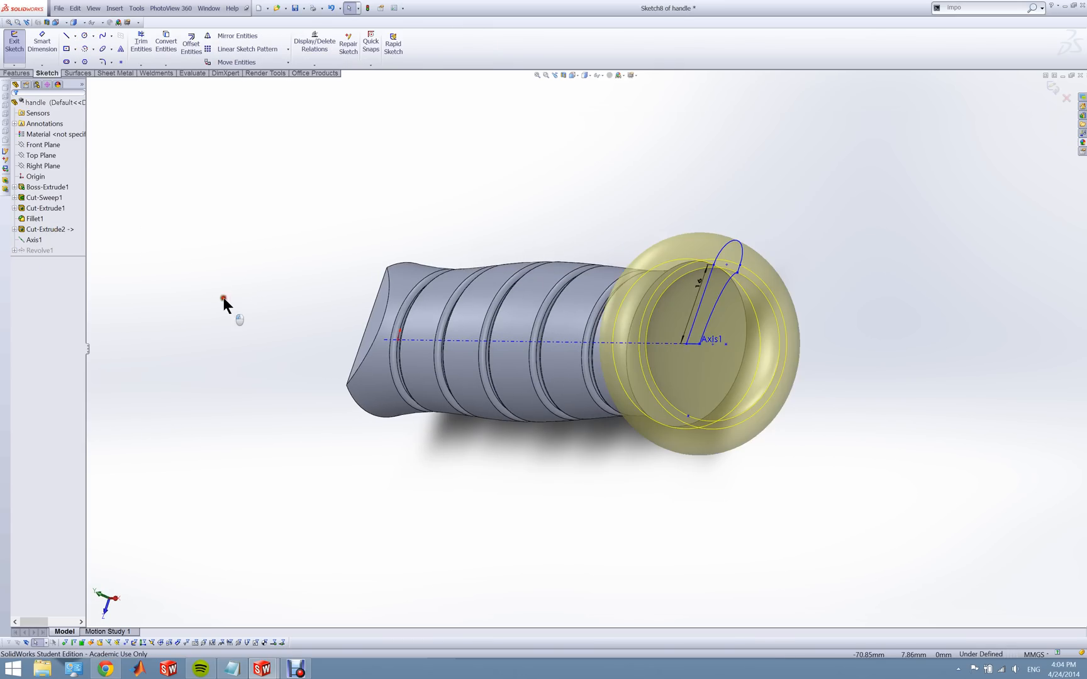
{"action": "middle_click_drag", "start_coordinate": [332, 283], "coordinate": [376, 364]}
{"action": "scroll", "coordinate": [780, 342], "scroll_direction": "down", "scroll_amount": 6}
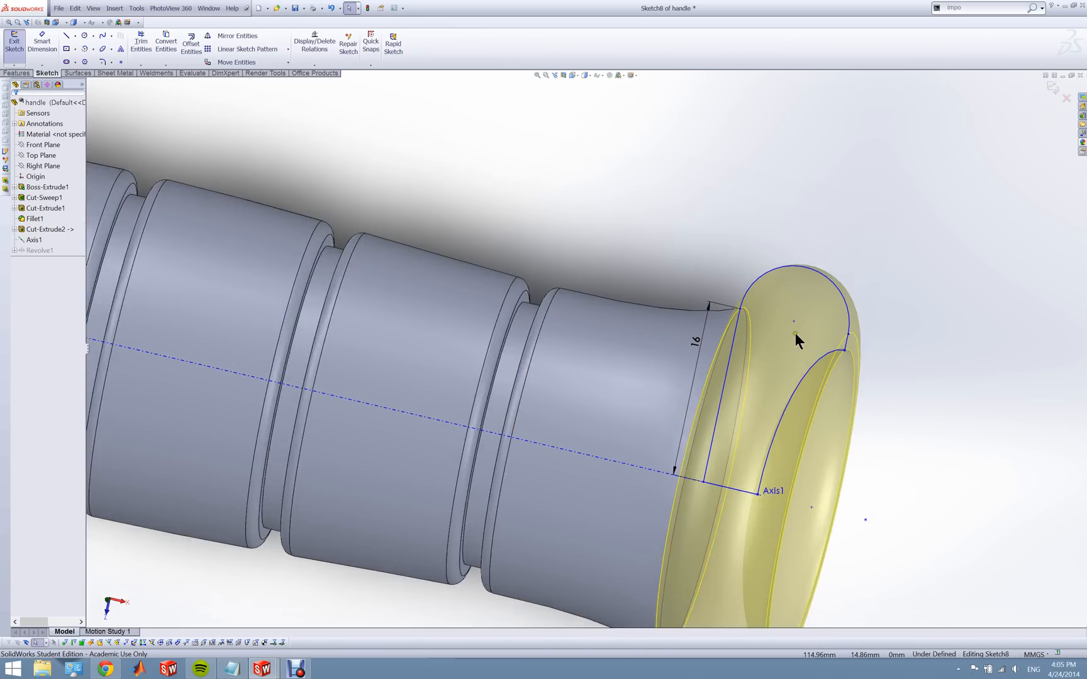
{"action": "middle_click_drag", "start_coordinate": [784, 336], "coordinate": [713, 254]}
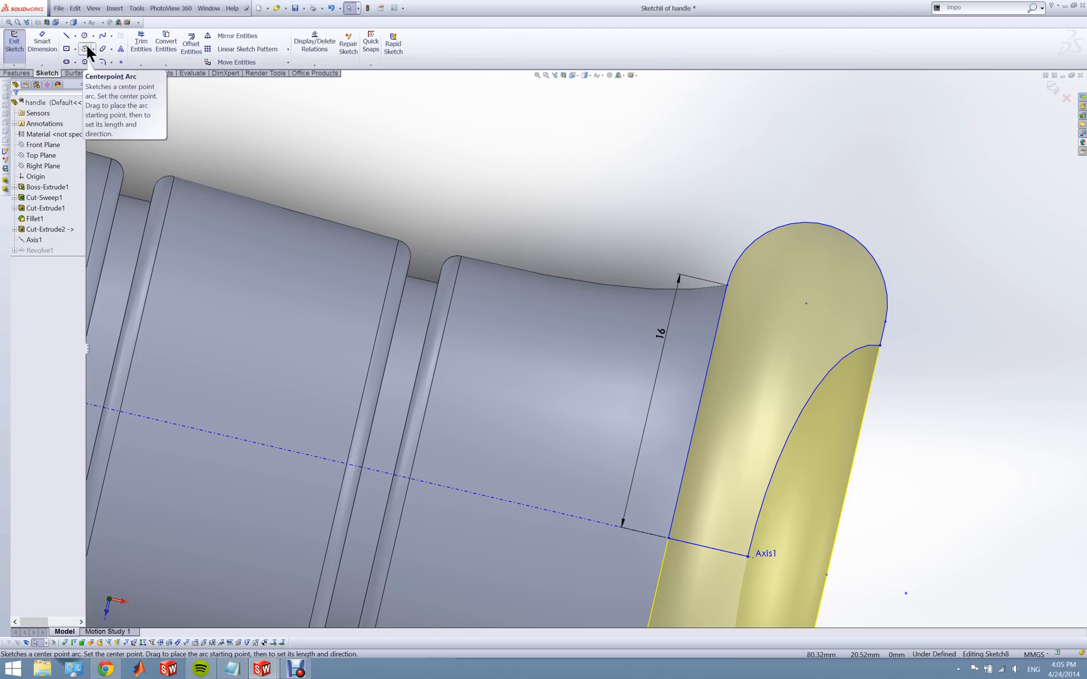
{"action": "left_click", "coordinate": [67, 36]}
{"action": "left_click", "coordinate": [536, 217]}
{"action": "left_click", "coordinate": [653, 170]}
{"action": "key", "text": "Escape"}
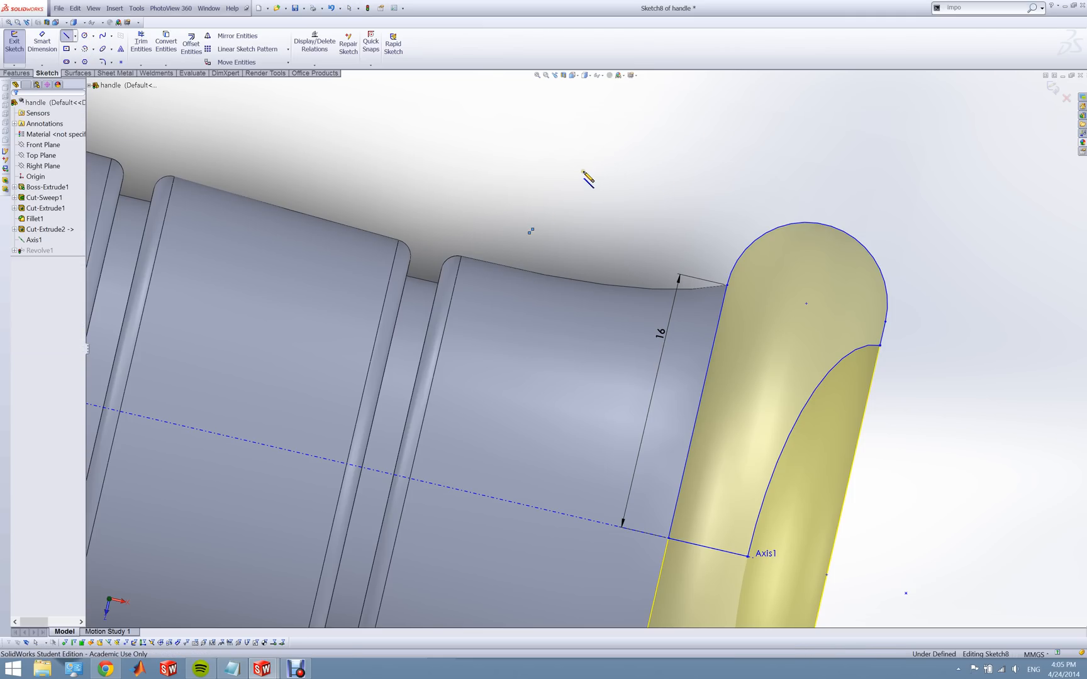
- Try sketching a line about 16.7 mm long above the handle, continued by a tangent arc and another line, and undo them
{"action": "left_click", "coordinate": [66, 36]}
{"action": "left_click", "coordinate": [379, 171]}
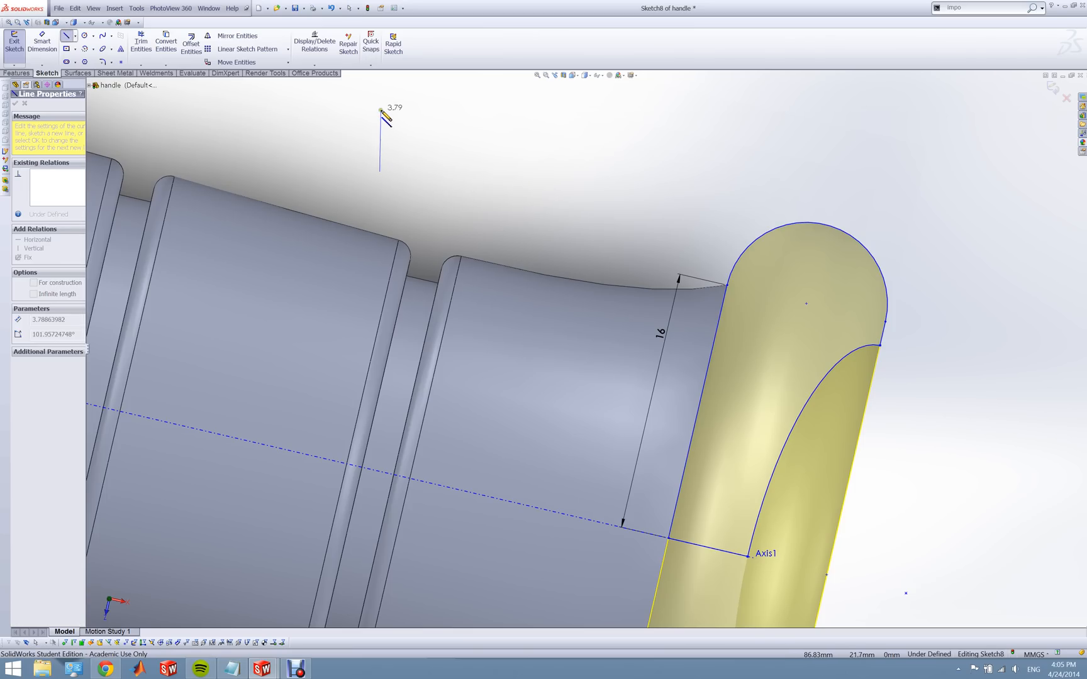
{"action": "key", "text": "z"}
{"action": "key", "text": "z"}
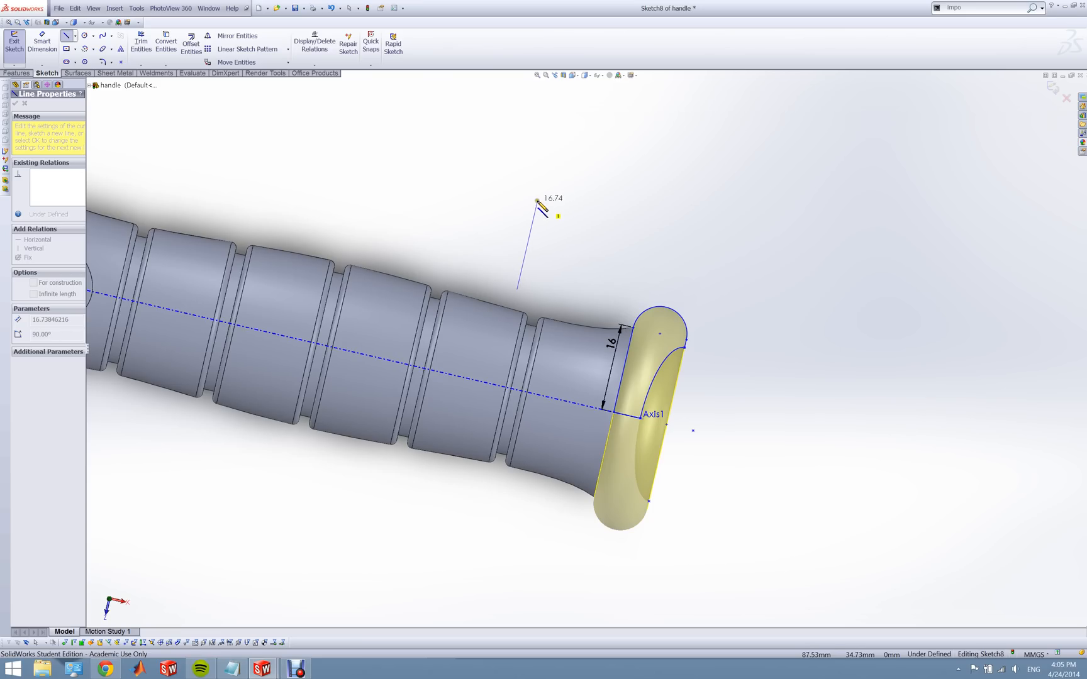
{"action": "left_click", "coordinate": [538, 200]}
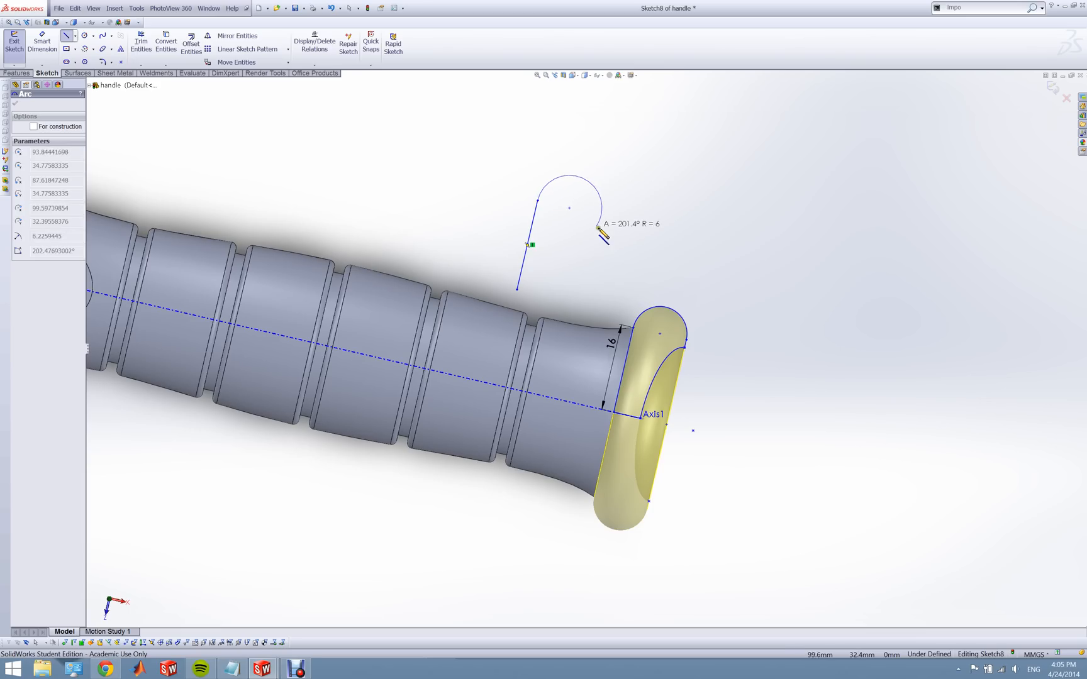
{"action": "left_click", "coordinate": [614, 218]}
{"action": "double_click", "coordinate": [593, 298]}
{"action": "key", "text": "Escape"}
{"action": "key", "text": "ctrl+z"}
{"action": "key", "text": "ctrl+z"}
{"action": "key", "text": "ctrl+z"}
- Examine the parameters of the elliptical arc that forms the recess in the Revolve1 profile
{"action": "left_click", "coordinate": [757, 317]}
{"action": "scroll", "coordinate": [716, 388], "scroll_direction": "down", "scroll_amount": 4}
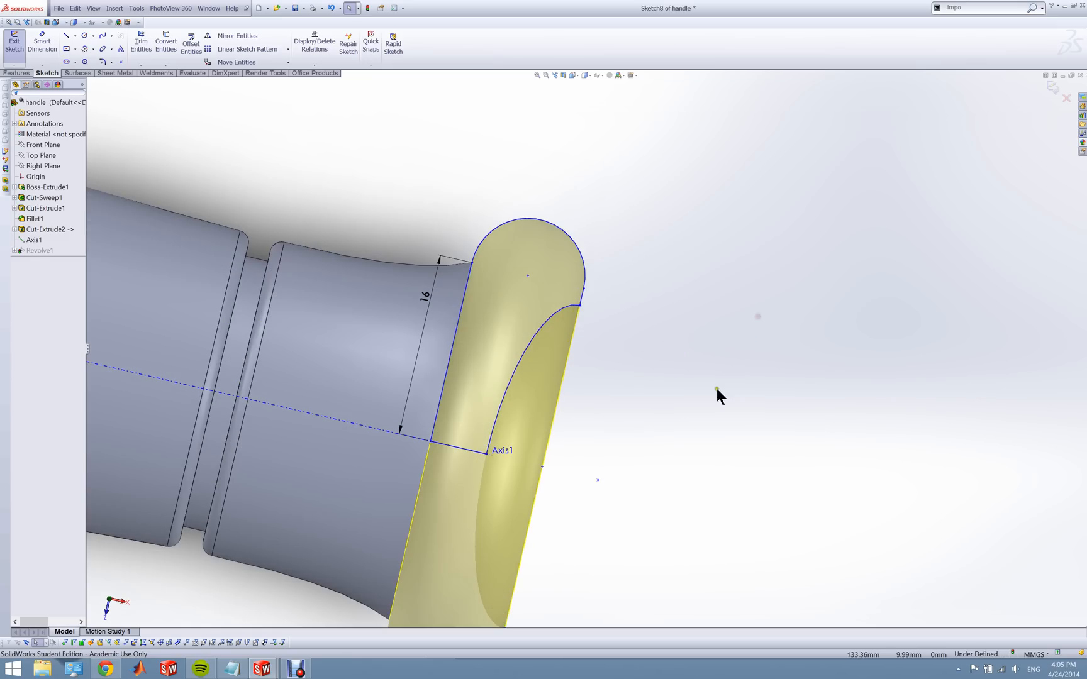
{"action": "left_click", "coordinate": [549, 312]}
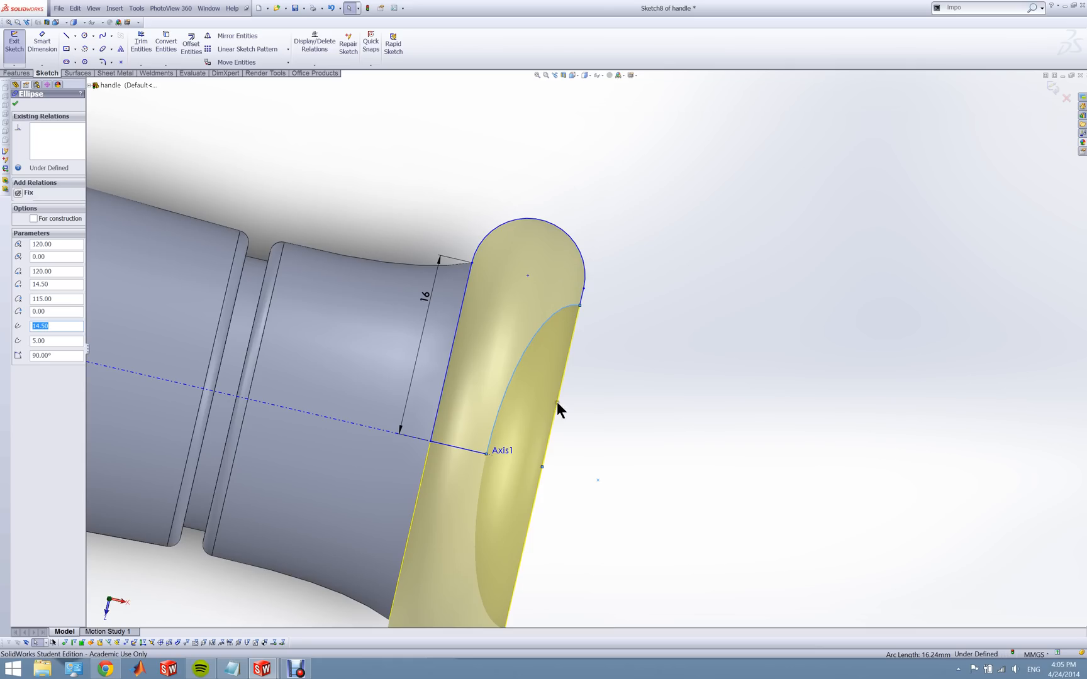
{"action": "left_click", "coordinate": [591, 470]}
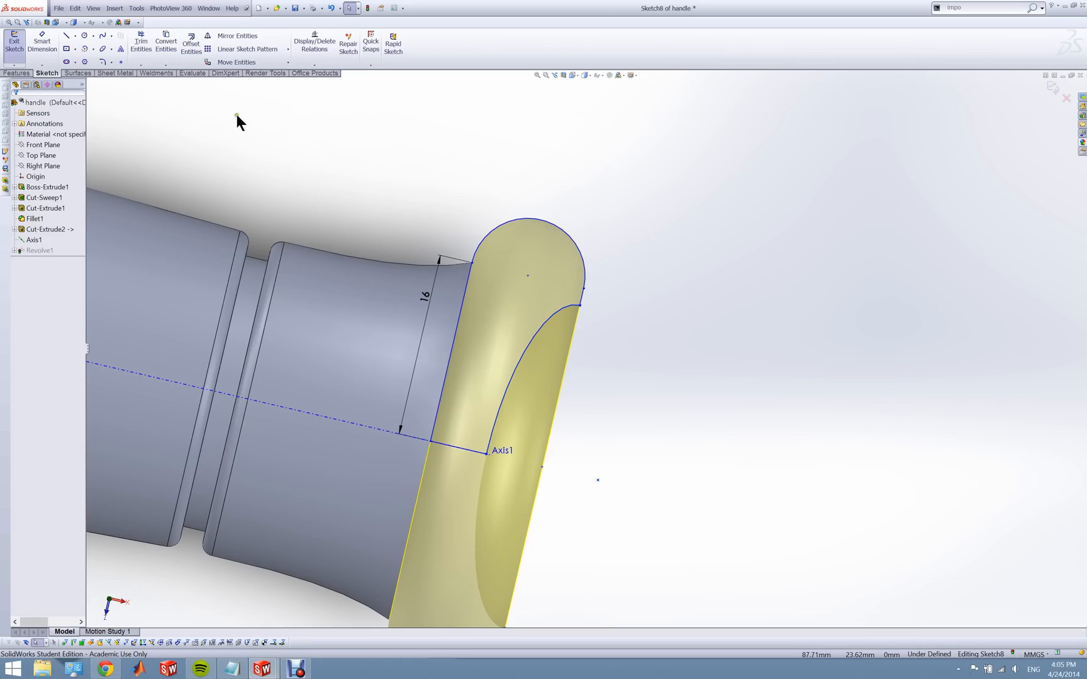
- Try an ellipse centred on the axis line at the outer end, with radii 14.5 and 5 mm, and cancel it
{"action": "left_click", "coordinate": [101, 49]}
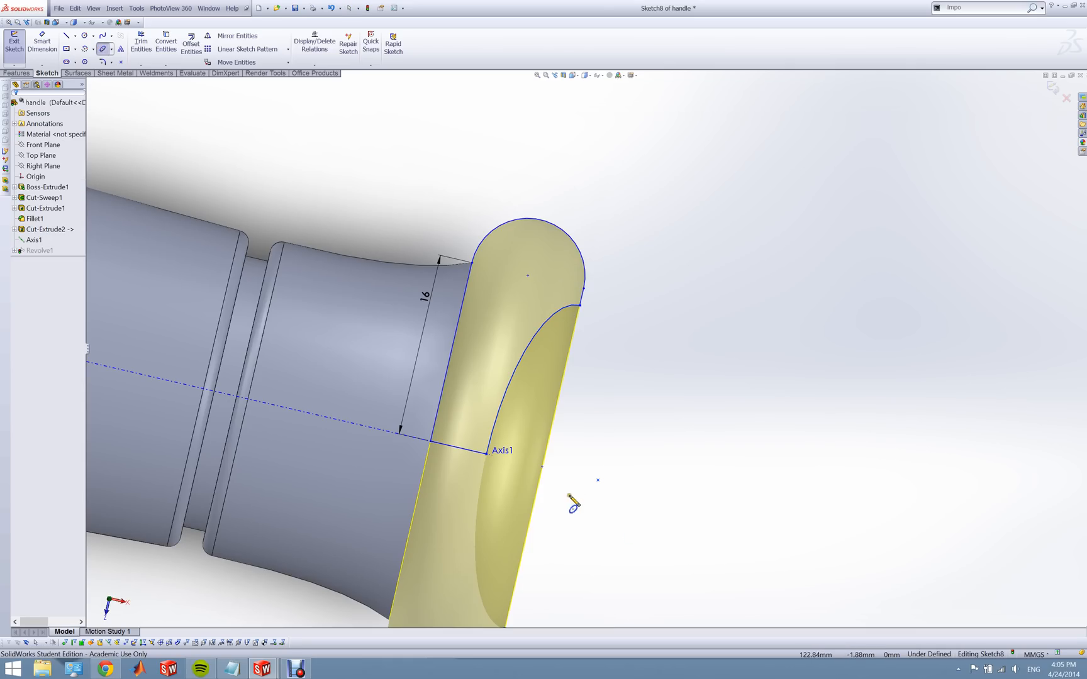
{"action": "left_click", "coordinate": [542, 467]}
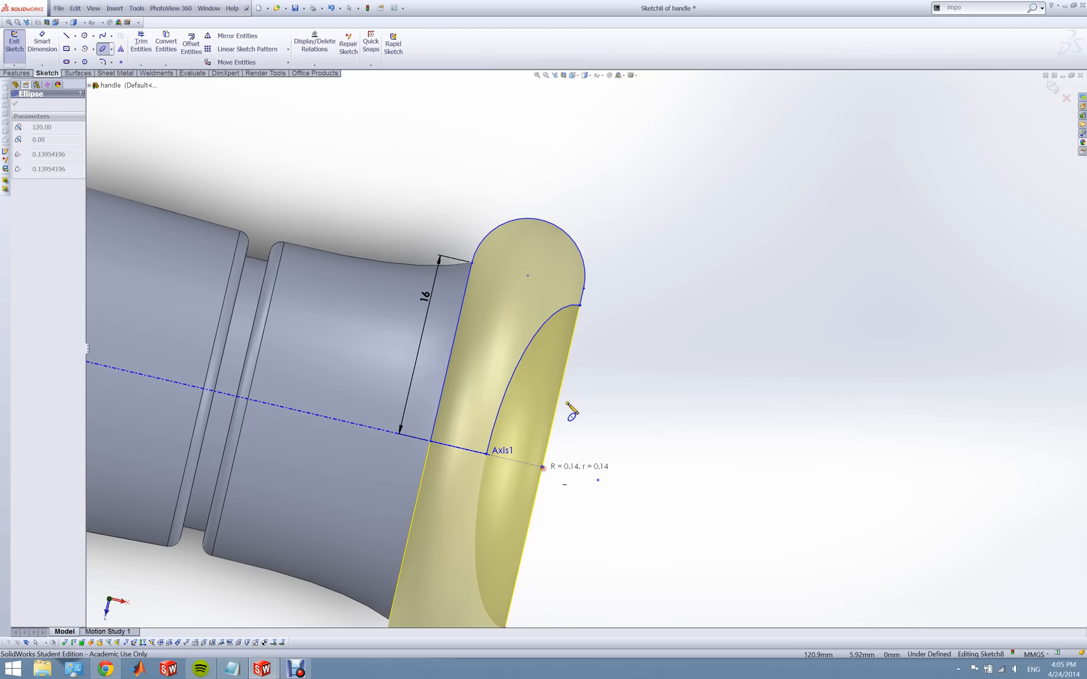
{"action": "left_click", "coordinate": [579, 307]}
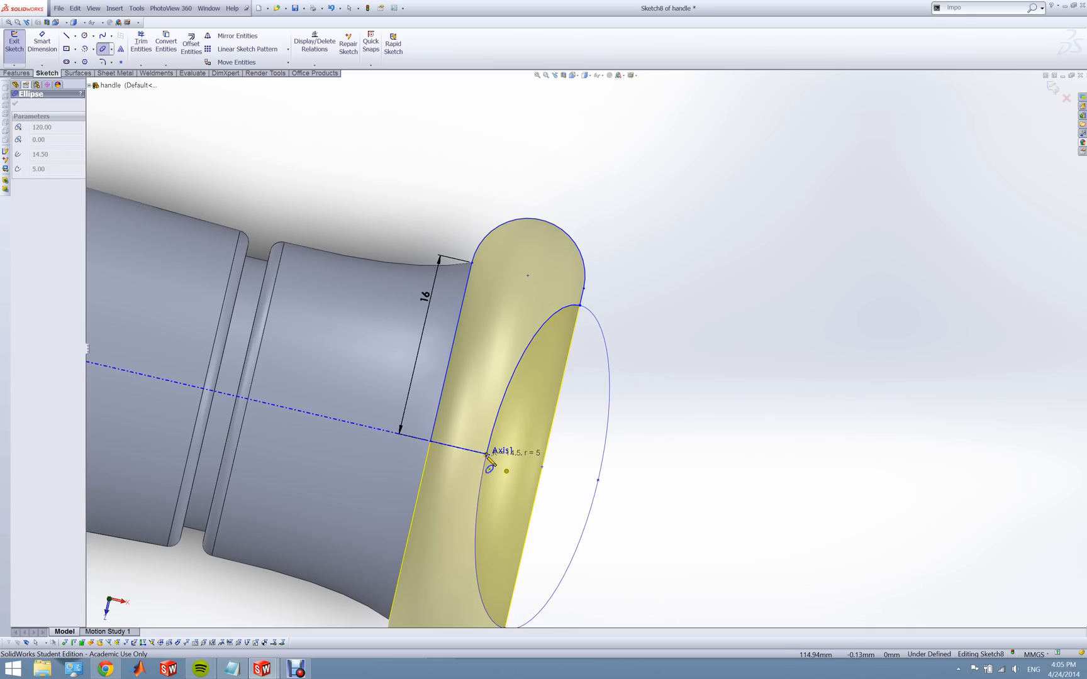
{"action": "key", "text": "Escape"}
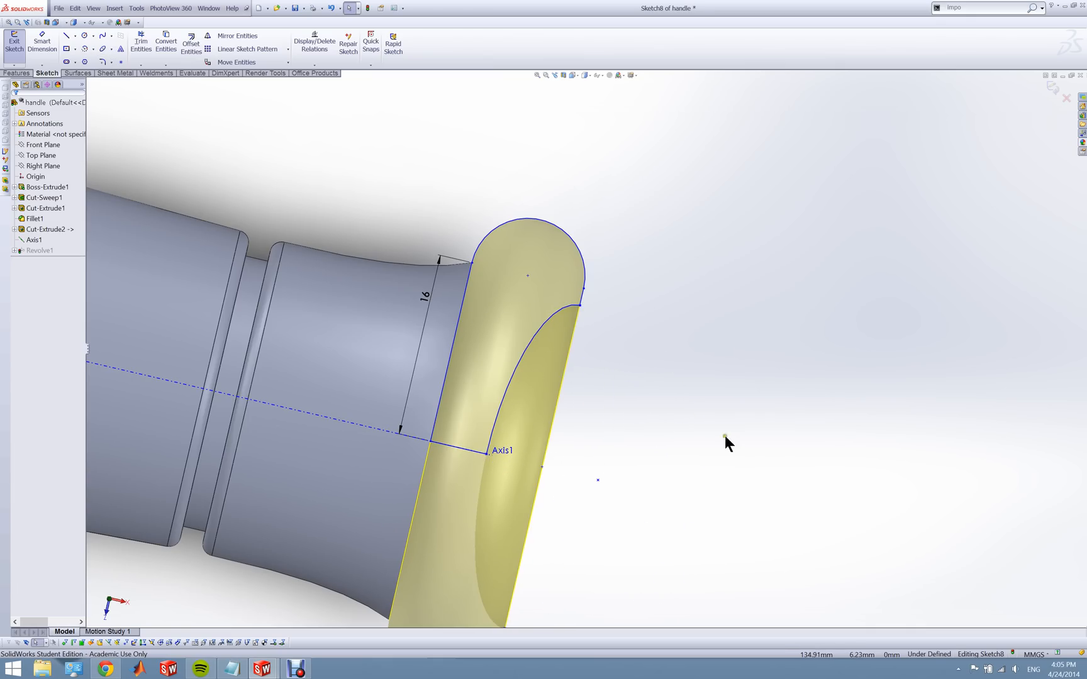
- Close the Revolve1 sketch and view the complete handle from several sides
{"action": "scroll", "coordinate": [642, 413], "scroll_direction": "up", "scroll_amount": 3}
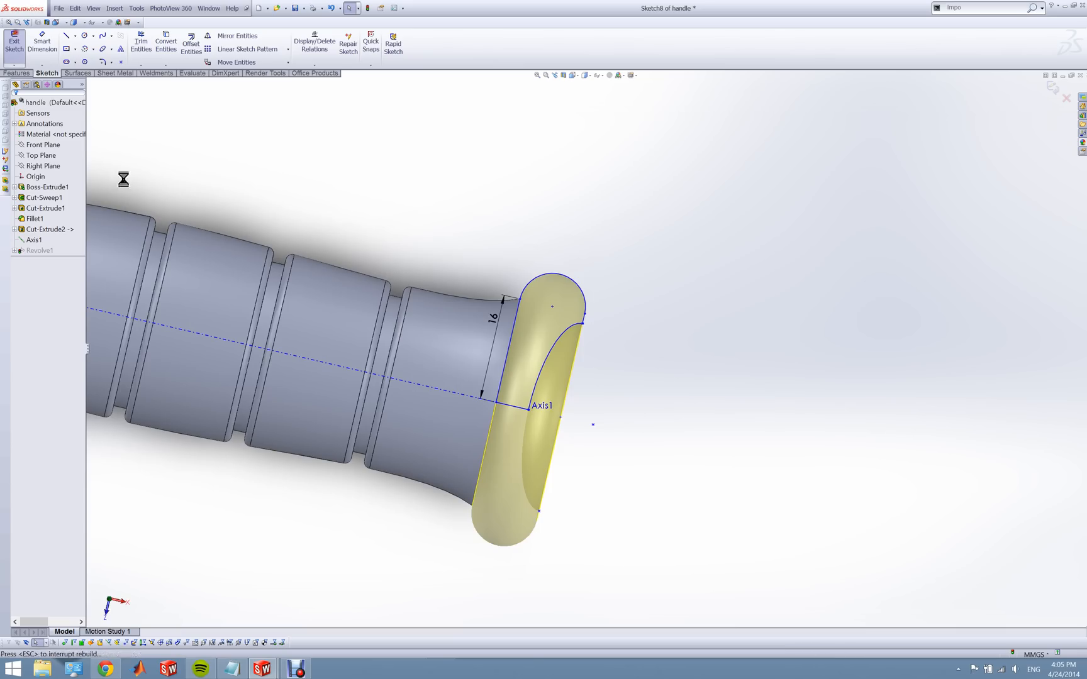
{"action": "left_click", "coordinate": [13, 43]}
{"action": "middle_click_drag", "start_coordinate": [564, 437], "coordinate": [485, 359]}
{"action": "scroll", "coordinate": [490, 371], "scroll_direction": "up", "scroll_amount": 5}
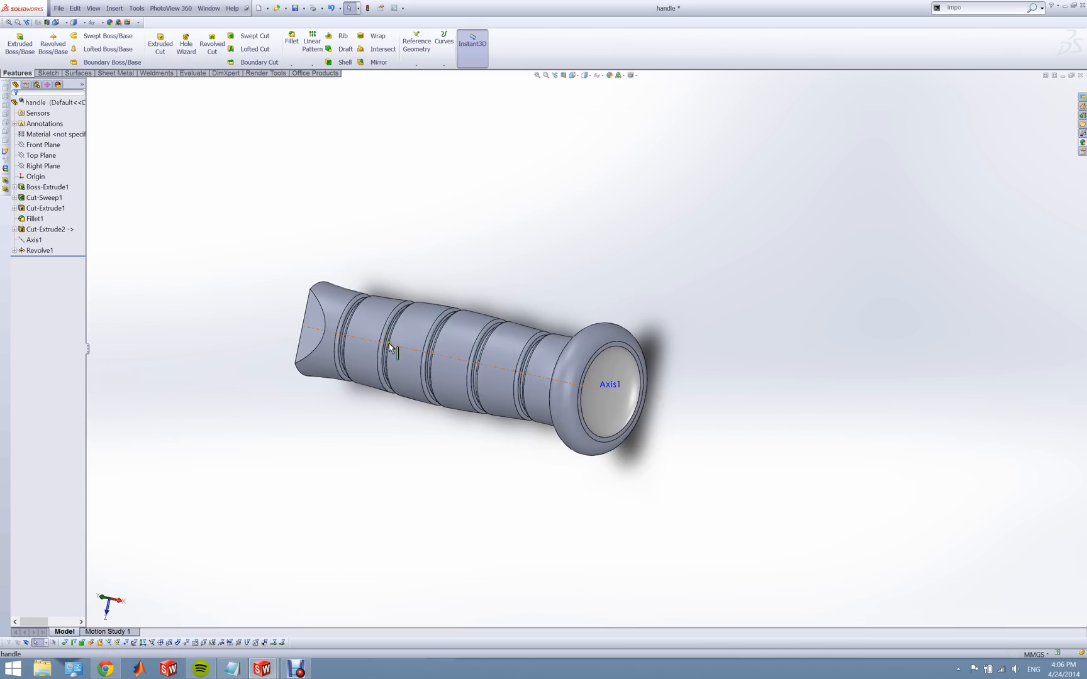
{"action": "middle_click_drag", "start_coordinate": [292, 287], "coordinate": [417, 141]}
{"action": "scroll", "coordinate": [531, 291], "scroll_direction": "down", "scroll_amount": 5}
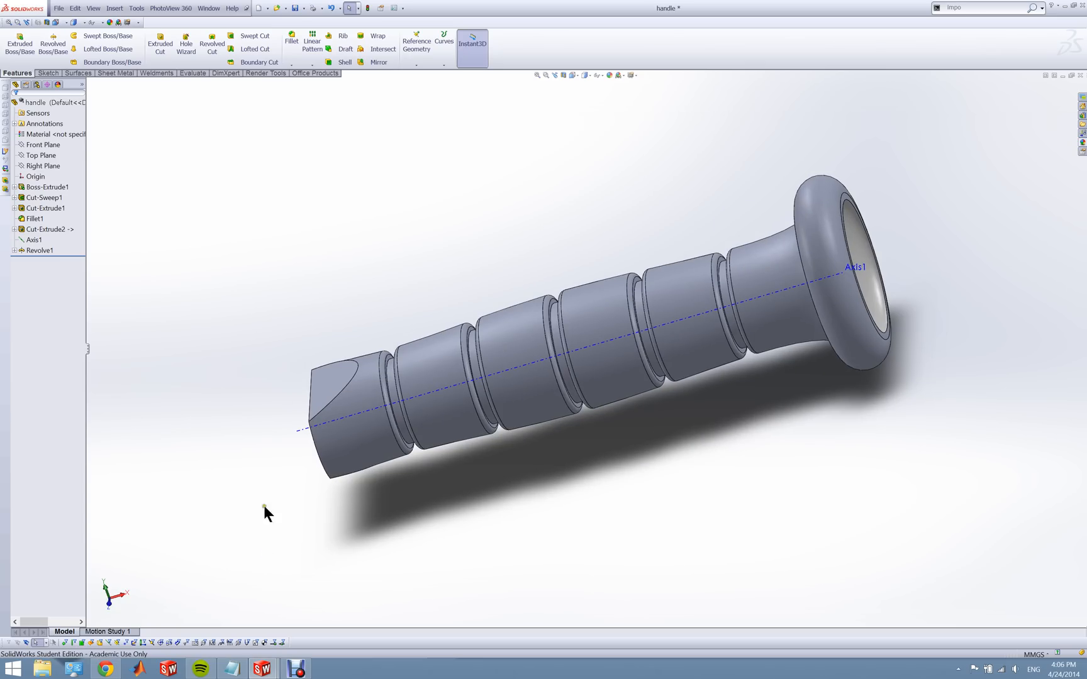
- Open the compass watch glass part from the knife folder
{"action": "left_click", "coordinate": [278, 9]}
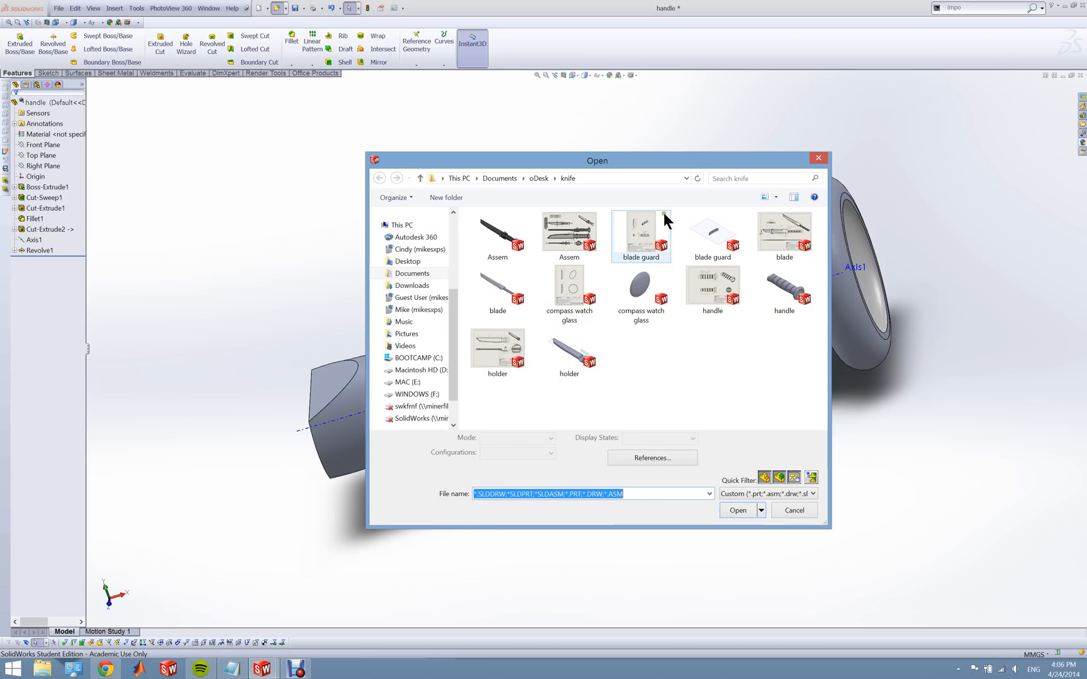
{"action": "left_click", "coordinate": [632, 289]}
{"action": "left_click", "coordinate": [725, 510]}
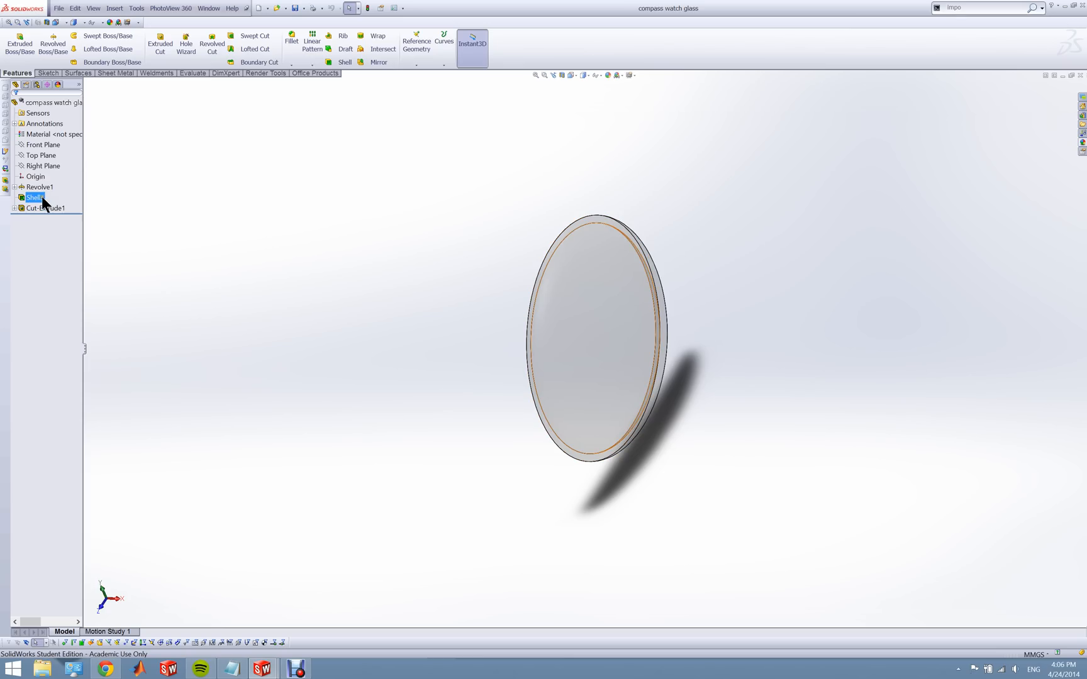
- Review the Revolve1 definition of the watch glass with its half-ellipse profile and axis, and leave it without changes
{"action": "right_click", "coordinate": [43, 187]}
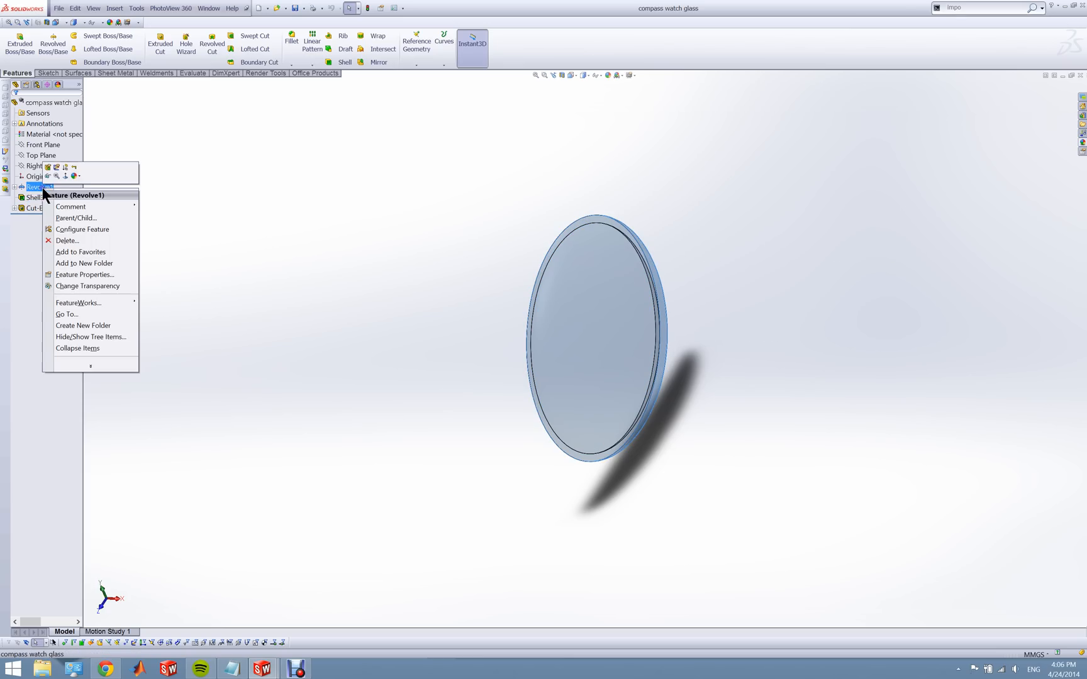
{"action": "left_click", "coordinate": [50, 168]}
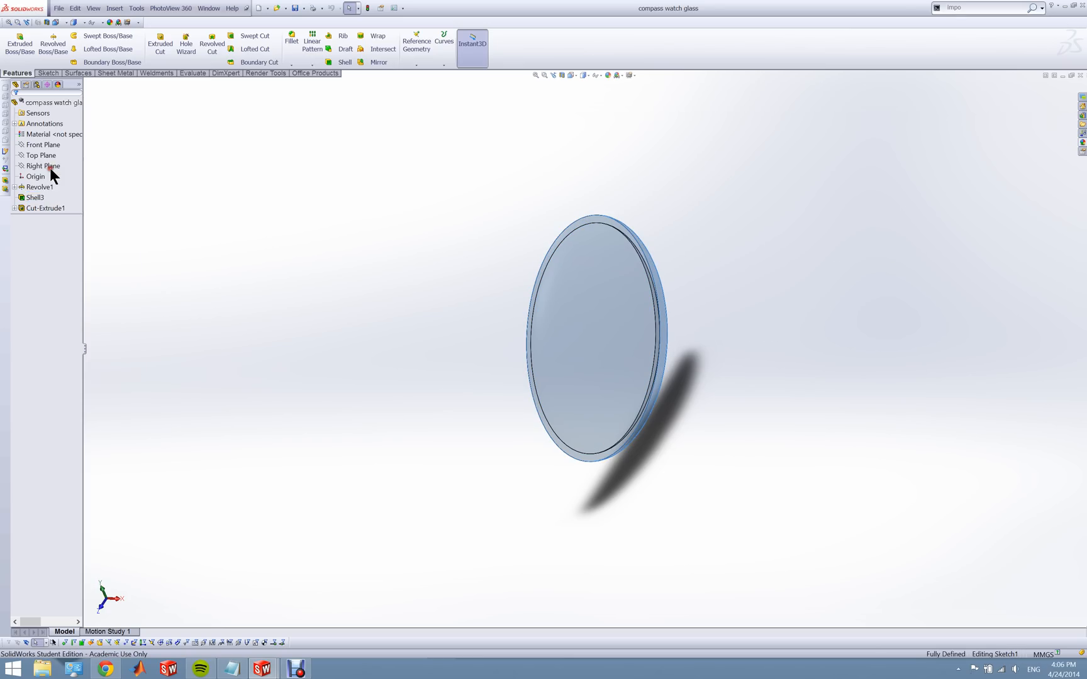
{"action": "mouse_move", "coordinate": [327, 344]}
{"action": "middle_mouse_down"}
{"action": "mouse_move", "coordinate": [371, 331]}
{"action": "mouse_move", "coordinate": [369, 520]}
{"action": "middle_mouse_up"}
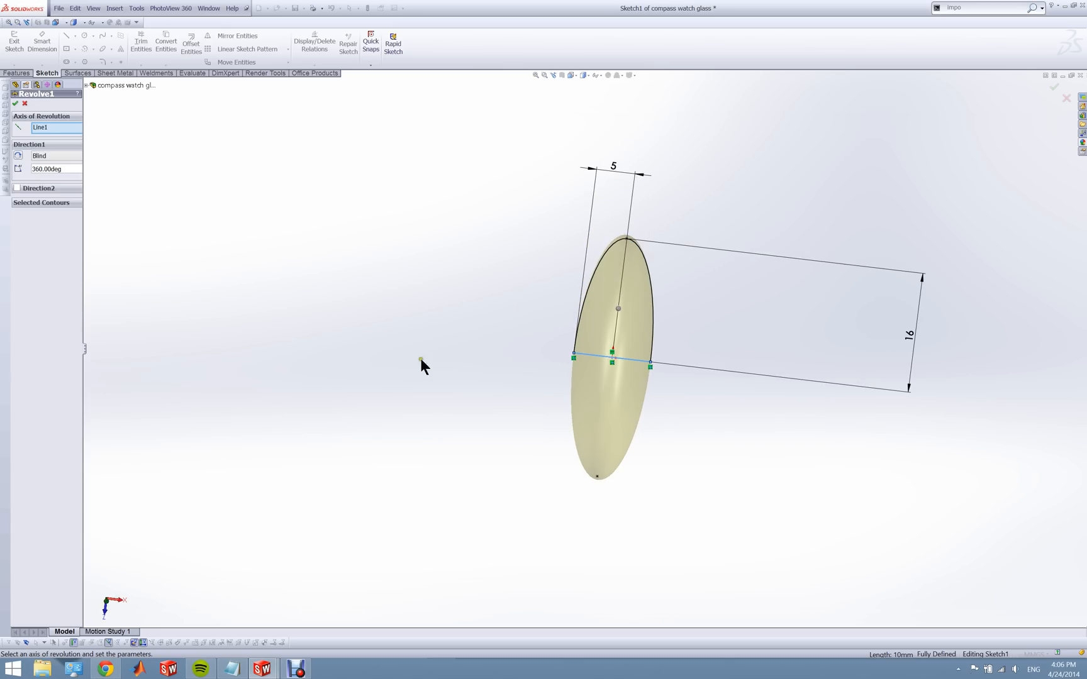
{"action": "middle_click_drag", "start_coordinate": [569, 500], "coordinate": [569, 474]}
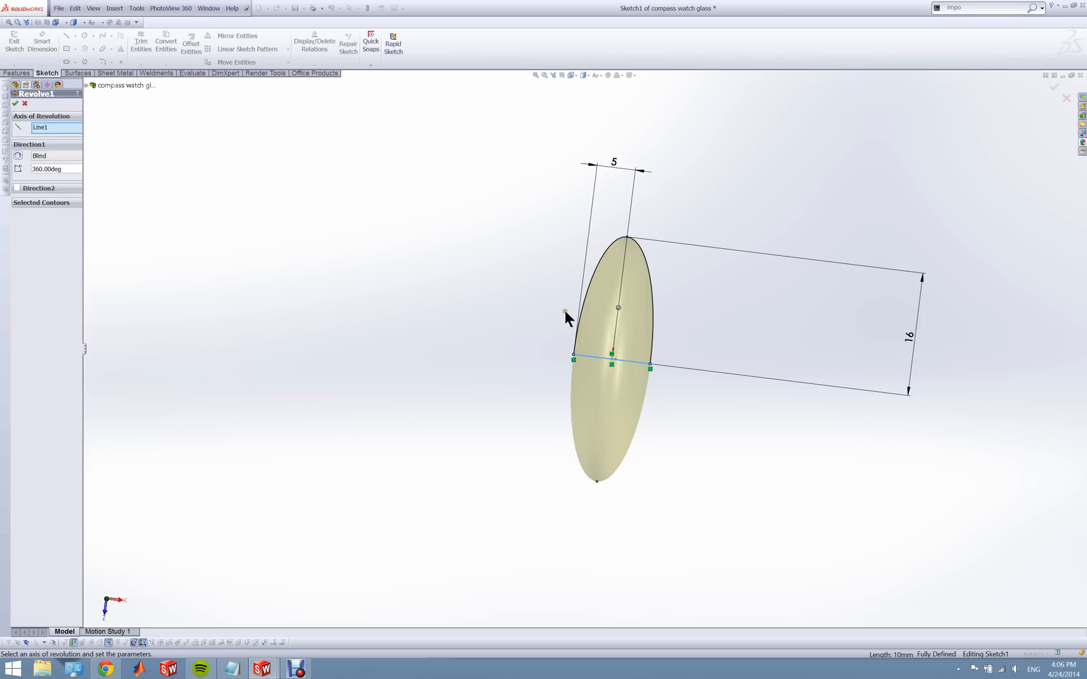
{"action": "left_click", "coordinate": [29, 103]}
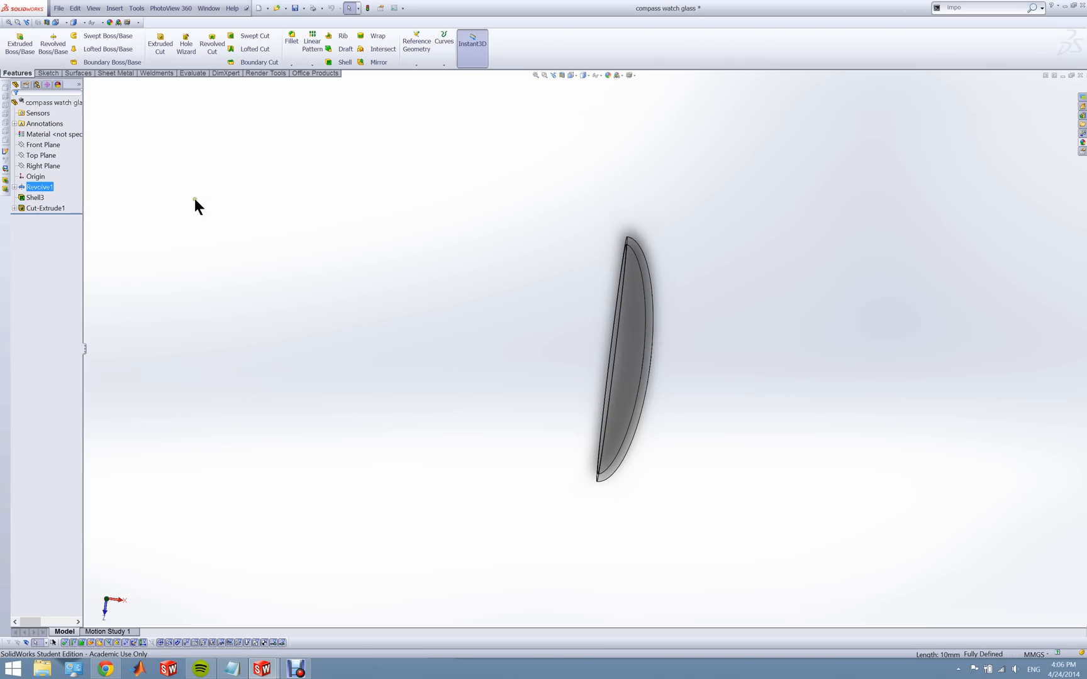
- Roll the watch glass history back to just after Revolve1 and view the solid ellipsoid
{"action": "middle_click_drag", "start_coordinate": [315, 276], "coordinate": [94, 182]}
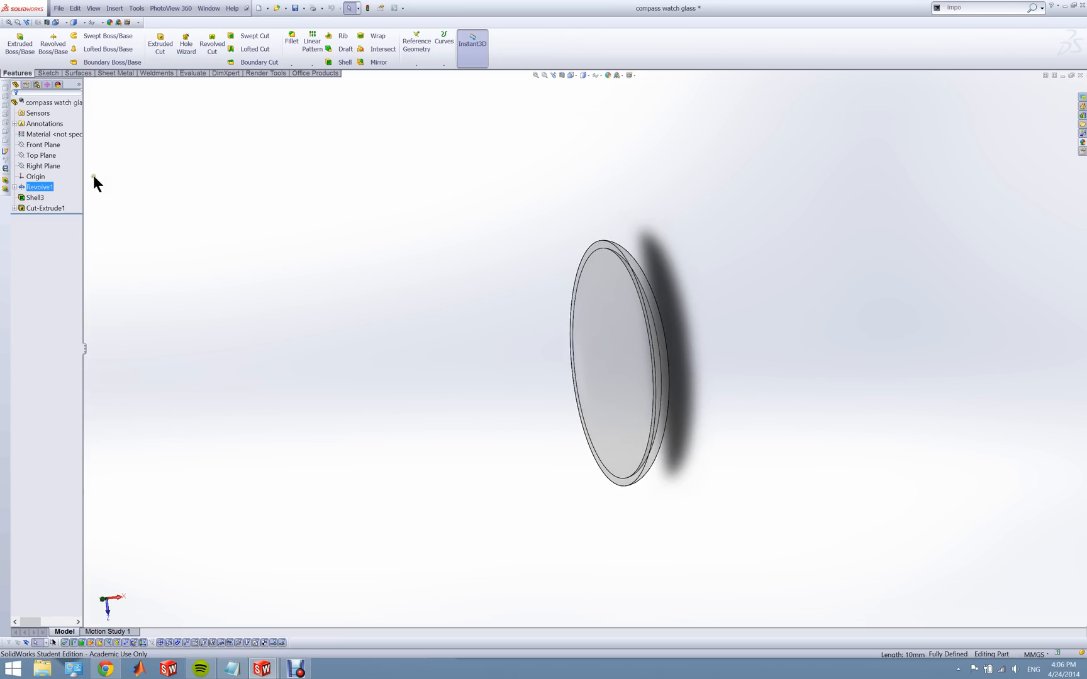
{"action": "left_click", "coordinate": [54, 208]}
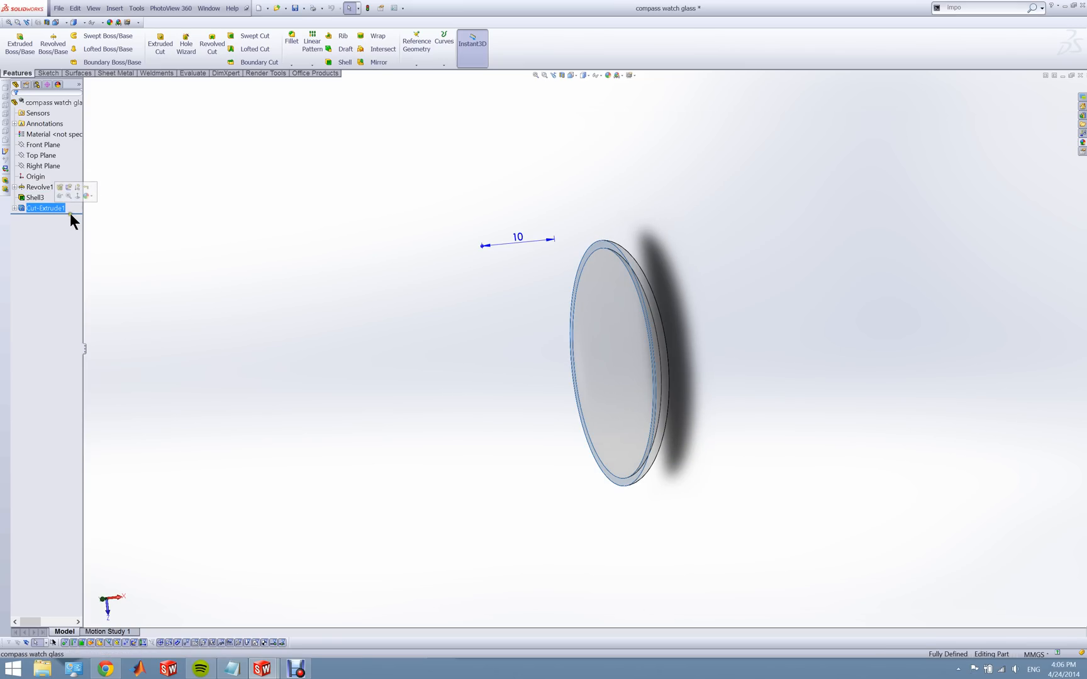
{"action": "left_click_drag", "start_coordinate": [71, 214], "coordinate": [67, 194]}
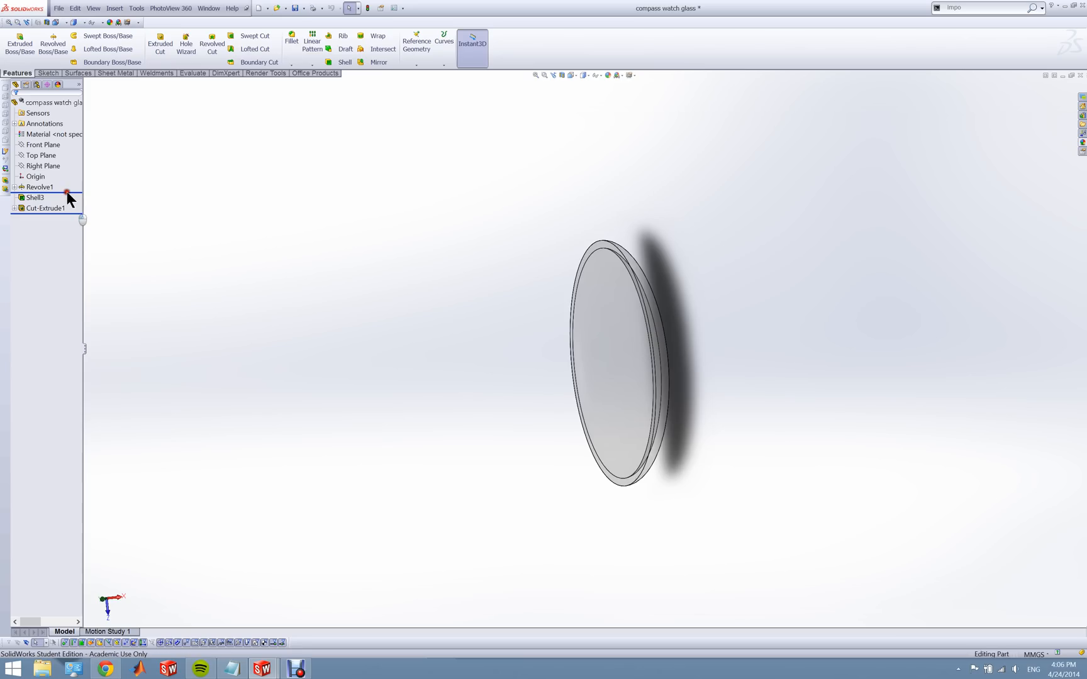
{"action": "middle_click_drag", "start_coordinate": [294, 347], "coordinate": [395, 321]}
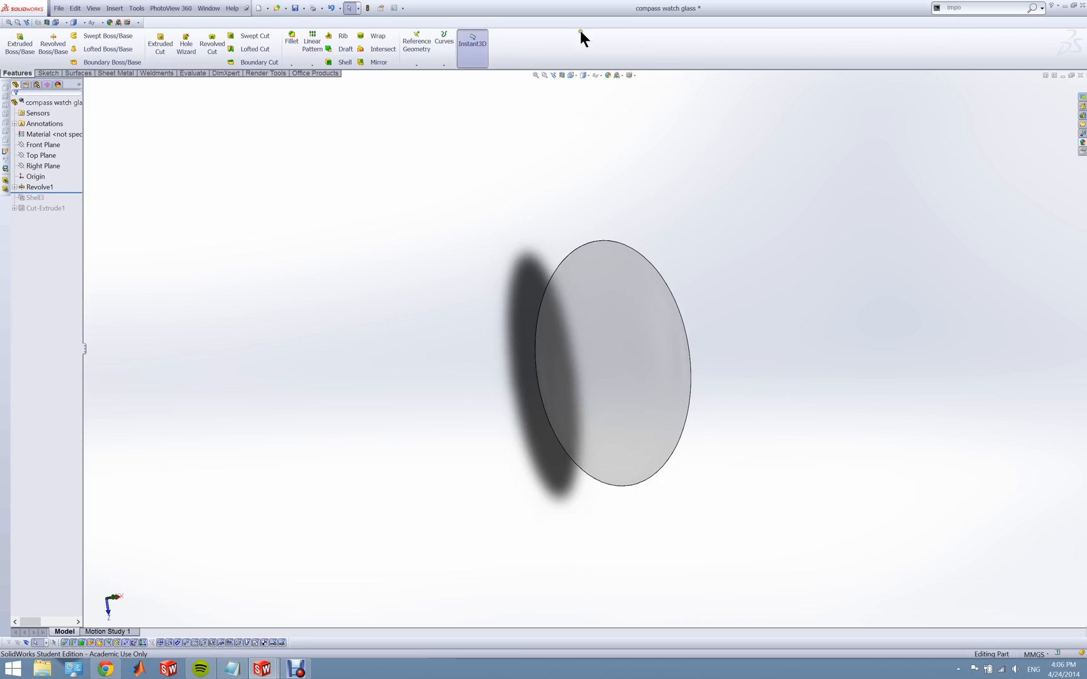
{"action": "left_click", "coordinate": [586, 73]}
{"action": "left_click", "coordinate": [587, 73]}
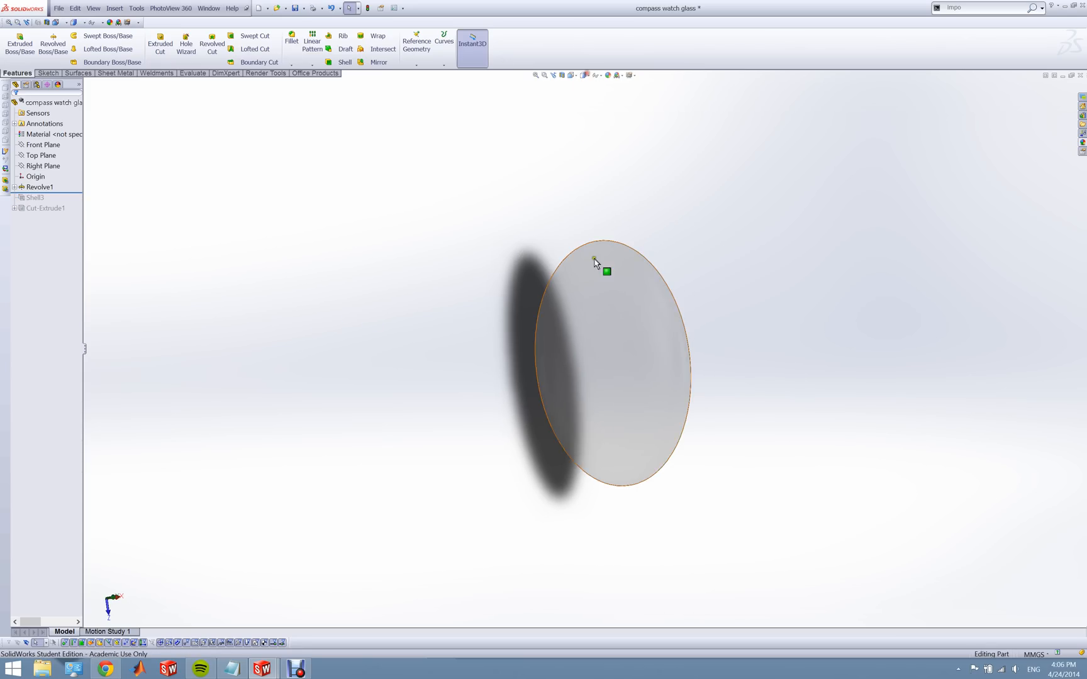
{"action": "right_click", "coordinate": [595, 262]}
{"action": "left_click", "coordinate": [431, 253]}
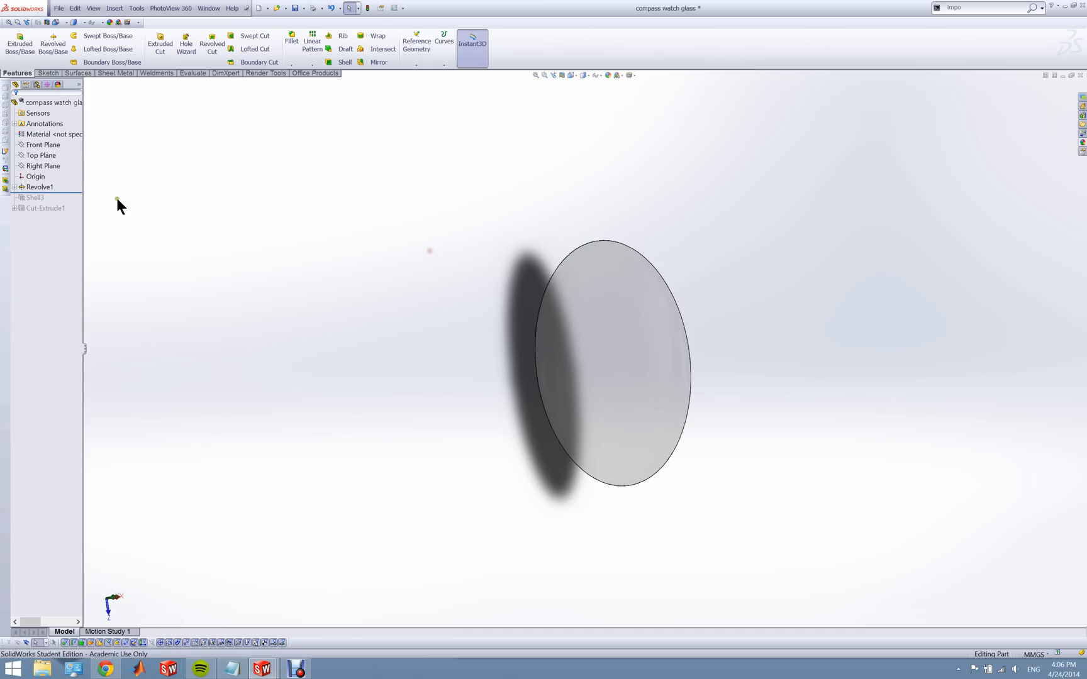
{"action": "right_click", "coordinate": [36, 103]}
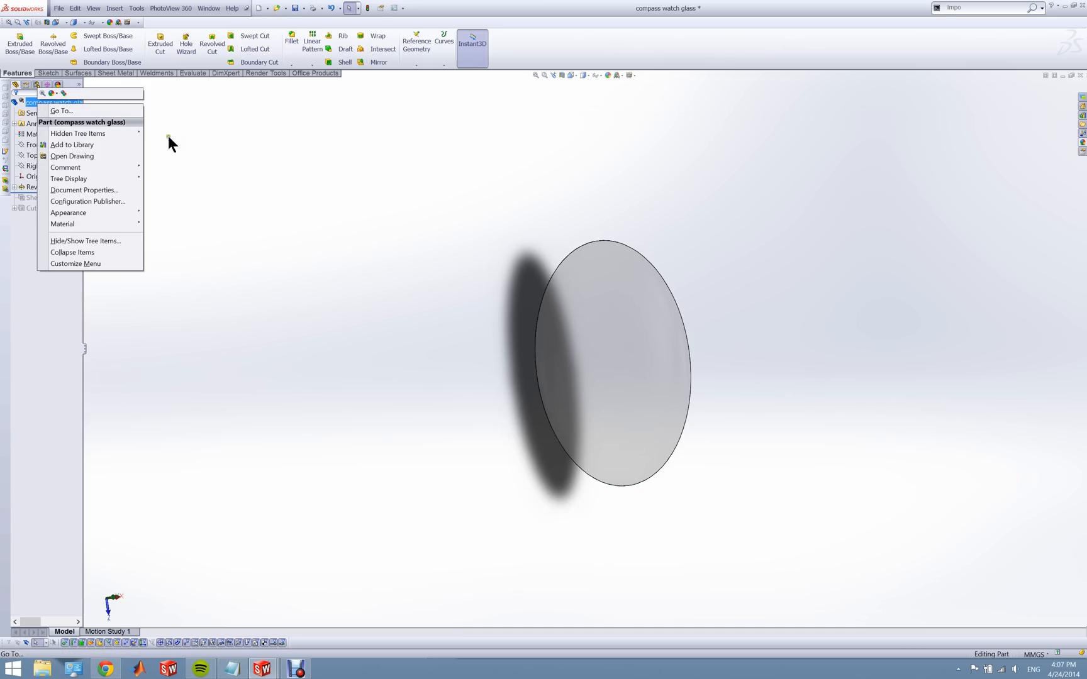
{"action": "left_click", "coordinate": [243, 153]}
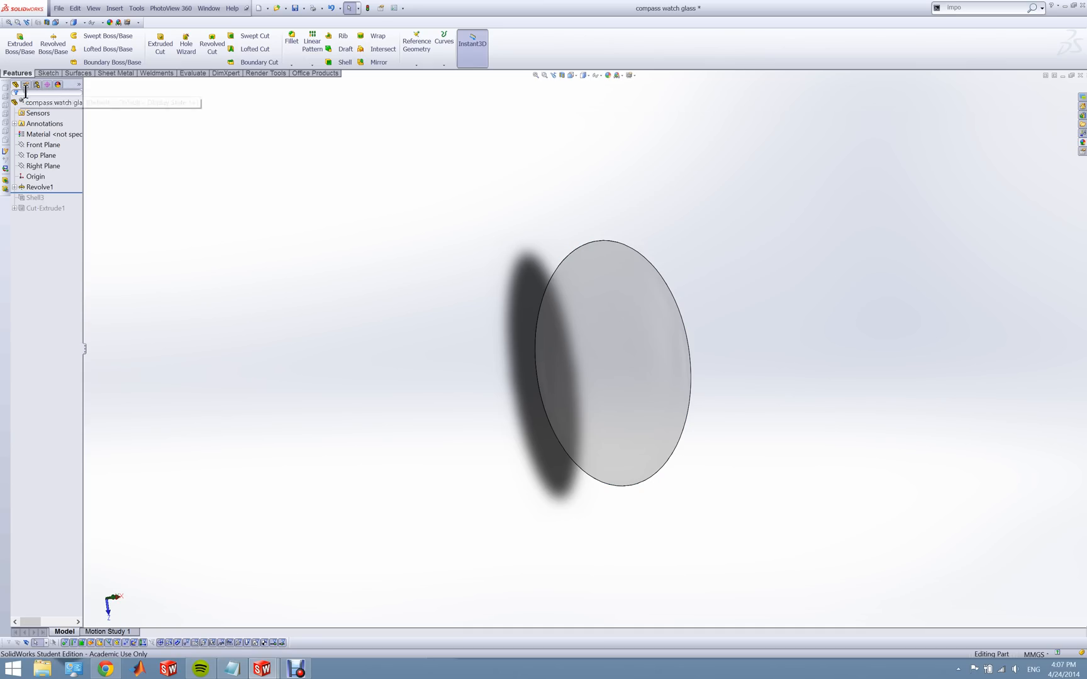
{"action": "right_click", "coordinate": [647, 366]}
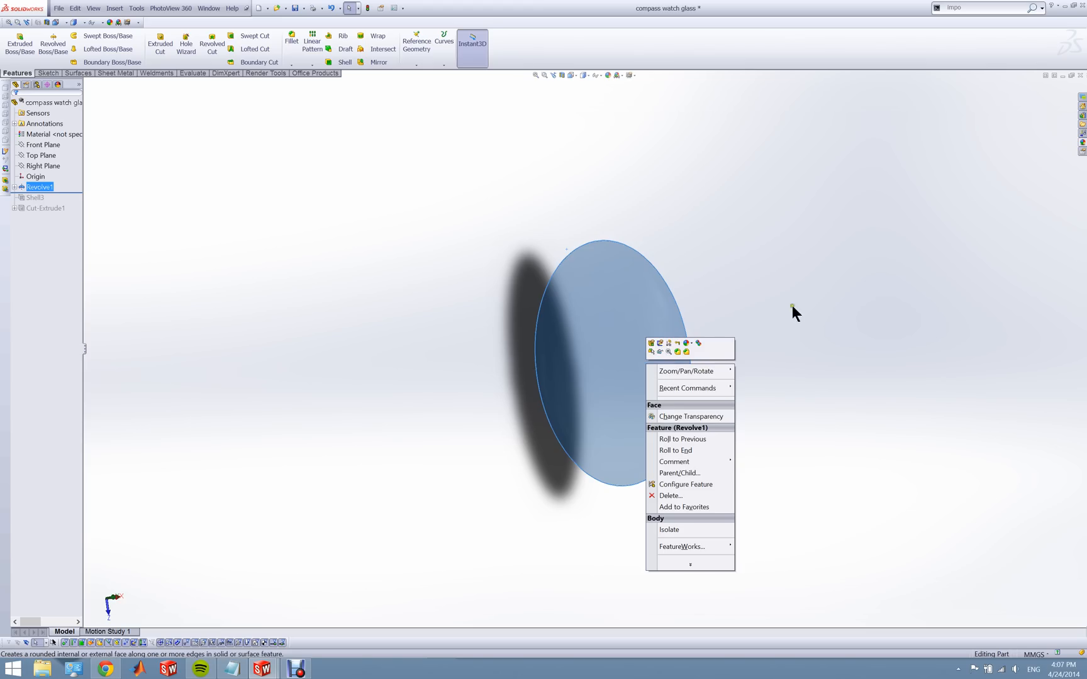
- Apply a dark grey plastic appearance to the solid ellipsoid of the watch glass and view it from the side
{"action": "left_click", "coordinate": [760, 310]}
{"action": "left_click", "coordinate": [1083, 144]}
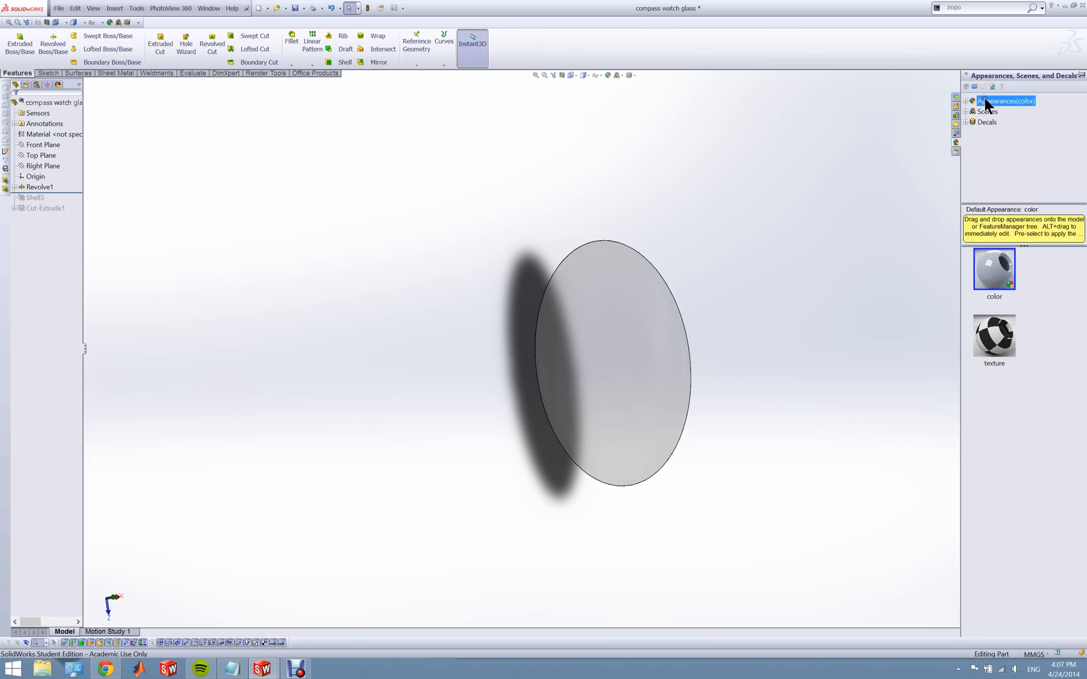
{"action": "left_click", "coordinate": [965, 100]}
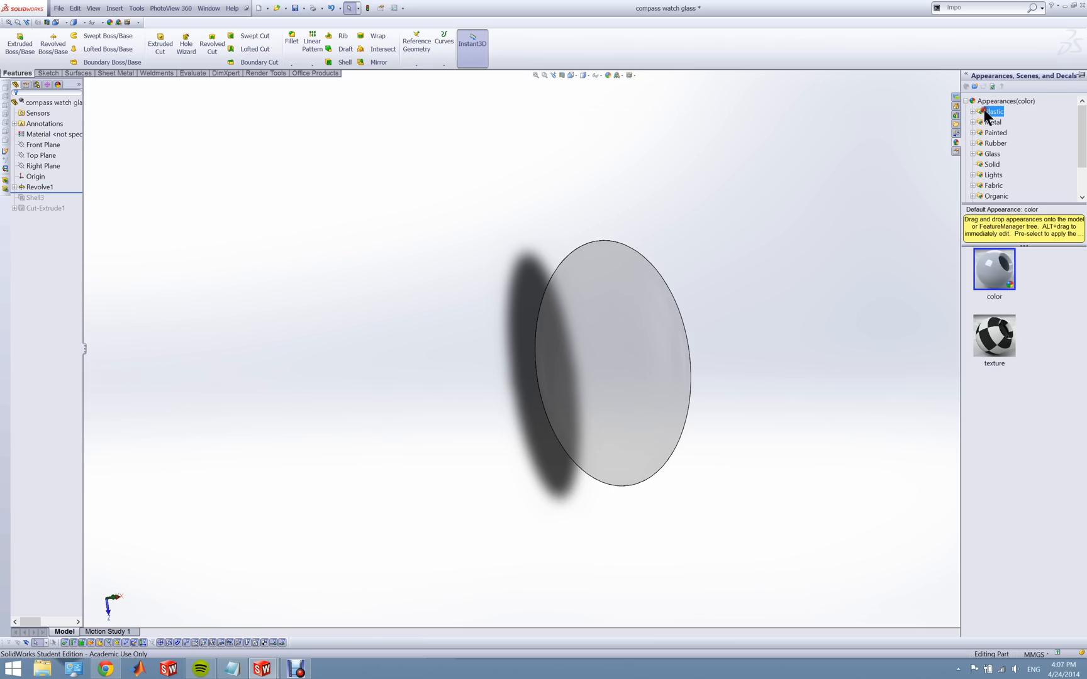
{"action": "left_click_drag", "start_coordinate": [995, 305], "coordinate": [600, 372]}
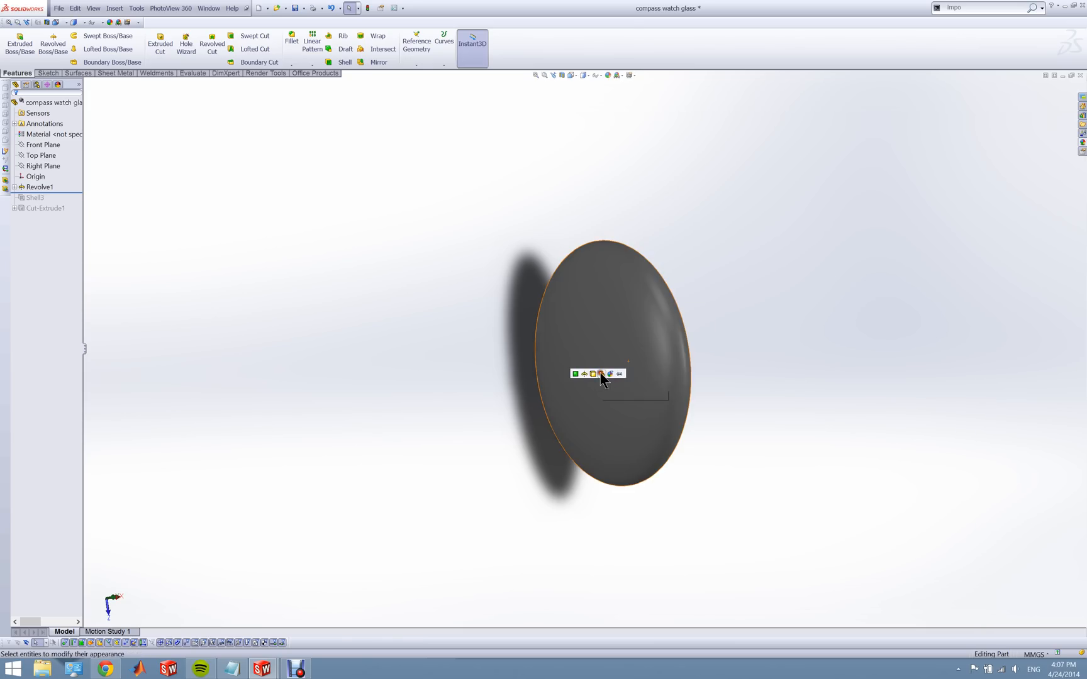
{"action": "left_click", "coordinate": [600, 373]}
{"action": "middle_click_drag", "start_coordinate": [771, 345], "coordinate": [634, 164]}
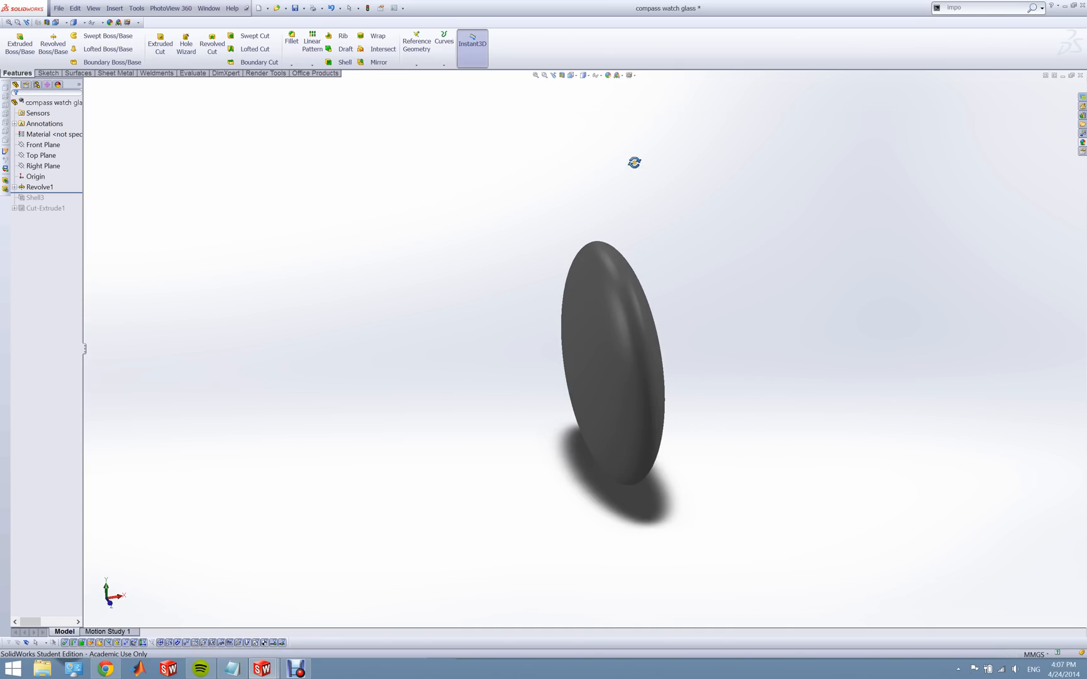
{"action": "scroll", "coordinate": [625, 337], "scroll_direction": "down", "scroll_amount": 2}
{"action": "middle_click_drag", "start_coordinate": [625, 337], "coordinate": [622, 312]}
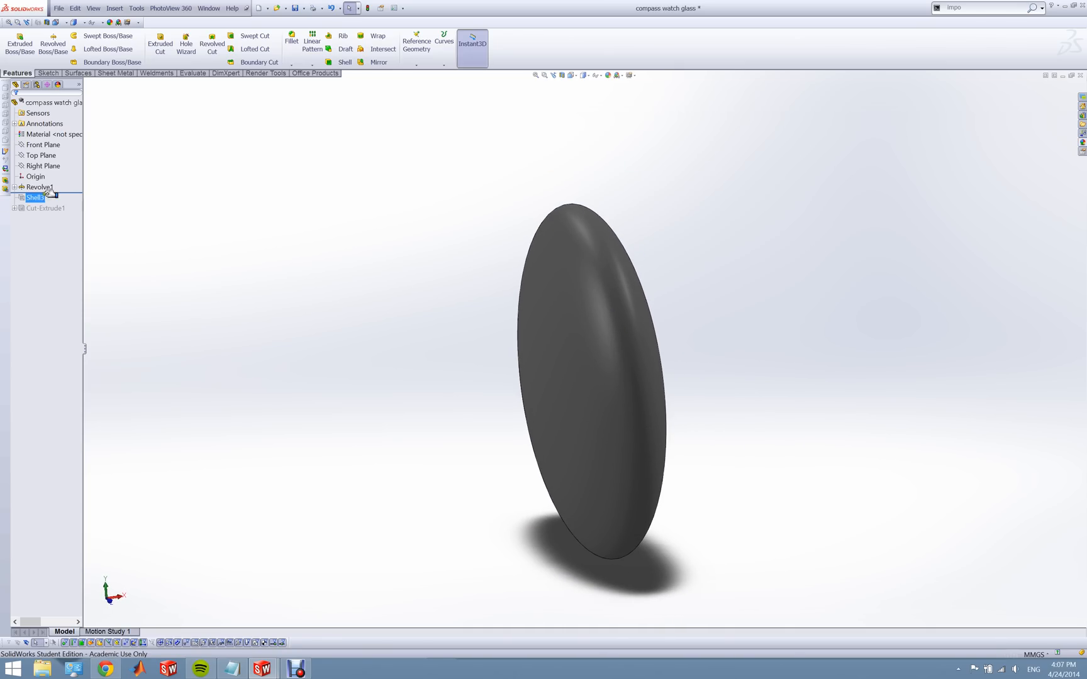
- Roll the history forward past Shell3 and inspect the hollow interior with a temporary section view on the Front Plane
{"action": "left_click_drag", "start_coordinate": [52, 190], "coordinate": [41, 202]}
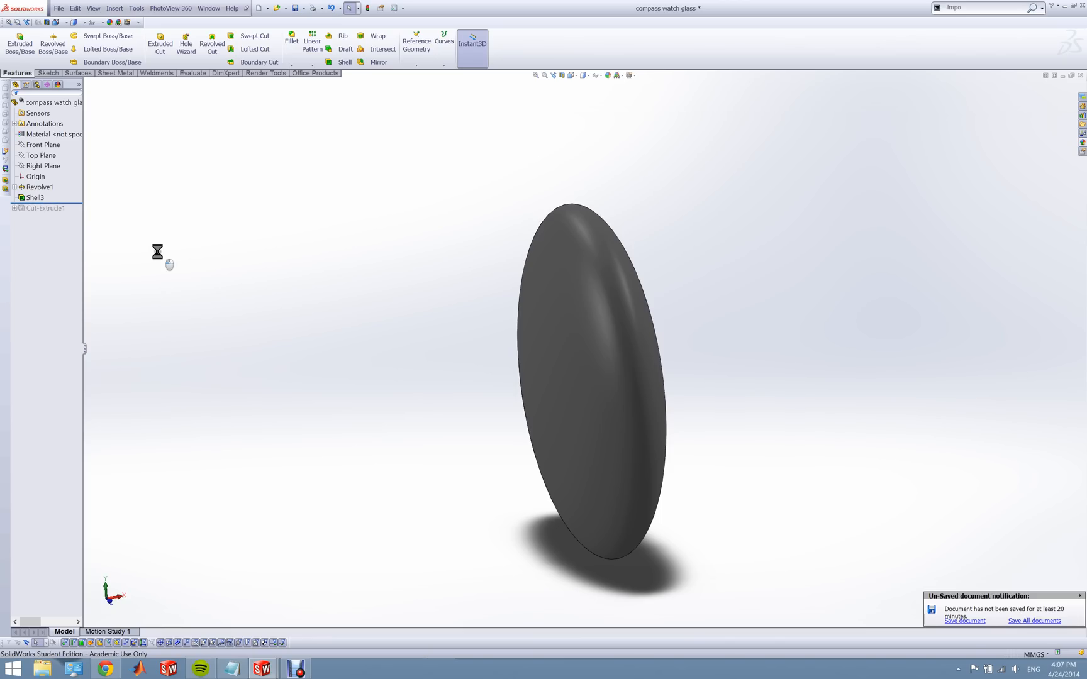
{"action": "scroll", "coordinate": [628, 345], "scroll_direction": "up", "scroll_amount": 1}
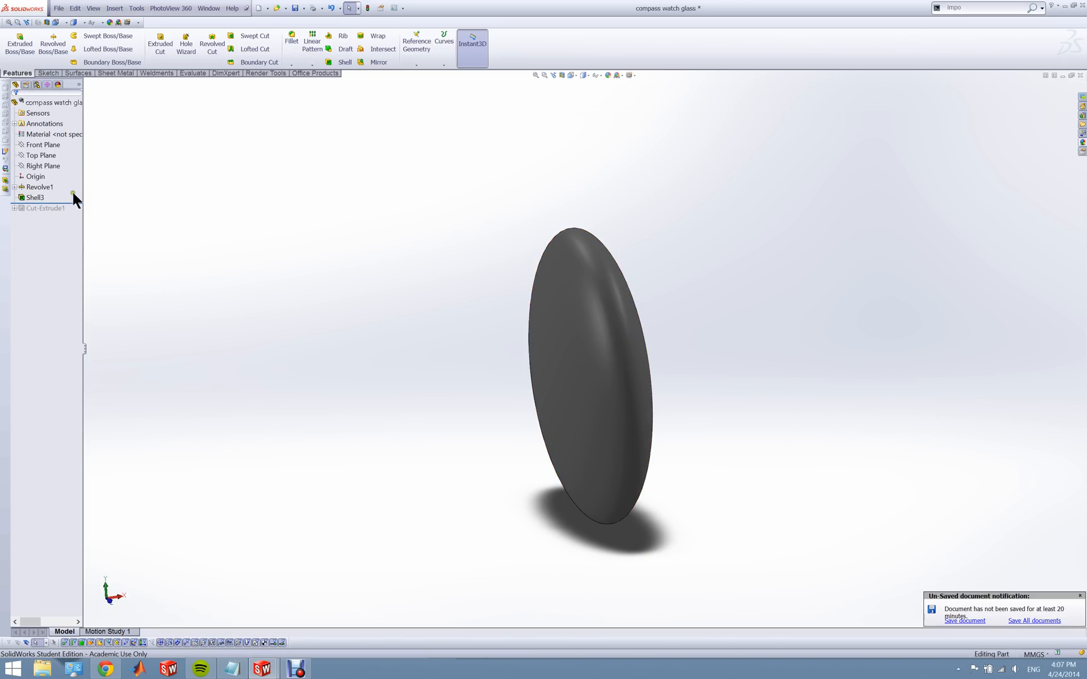
{"action": "left_click", "coordinate": [561, 76]}
{"action": "middle_click_drag", "start_coordinate": [423, 300], "coordinate": [475, 192]}
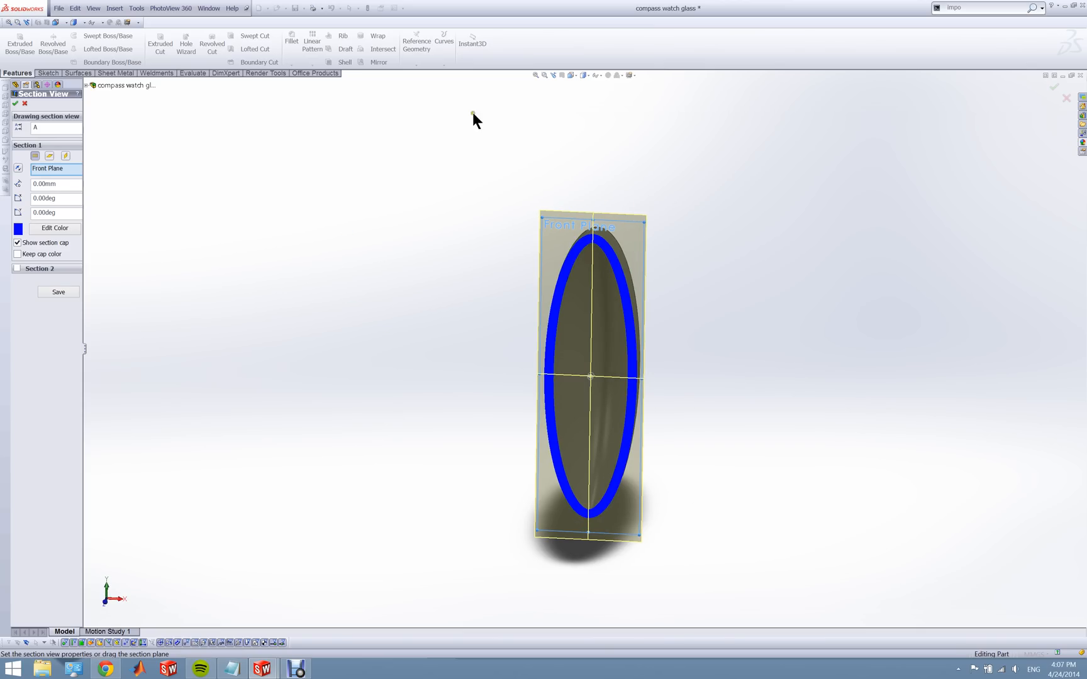
{"action": "left_click", "coordinate": [25, 104]}
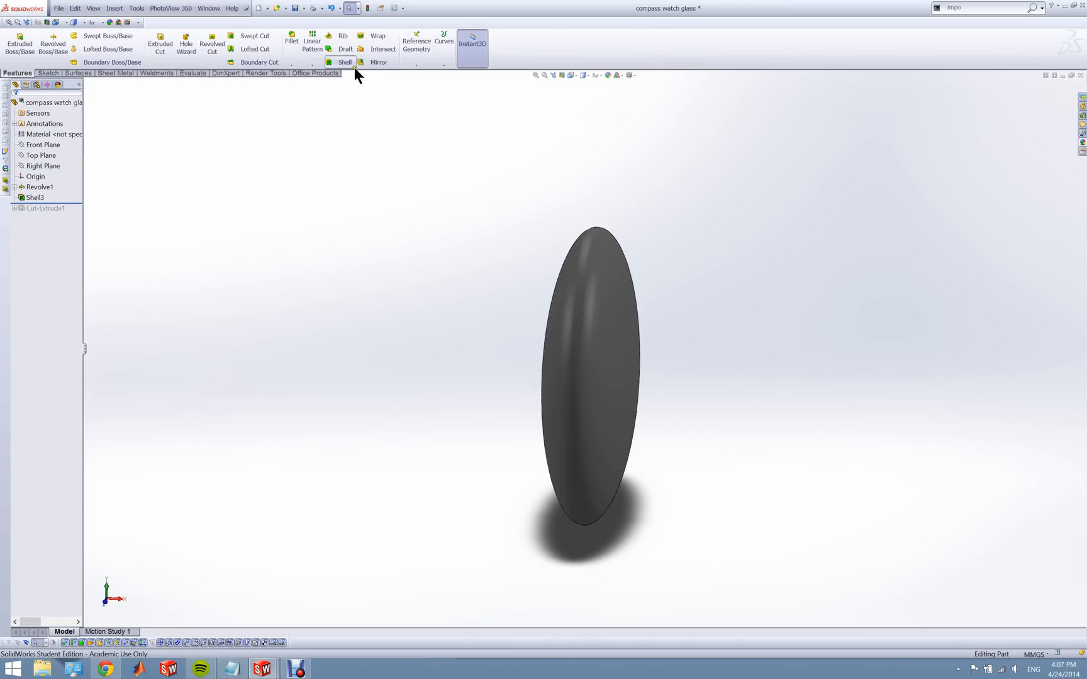
- Review the Shell3 definition with its preview shown, compare inward and outward shelling, and close it without applying changes
{"action": "right_click", "coordinate": [37, 197]}
{"action": "left_click", "coordinate": [46, 175]}
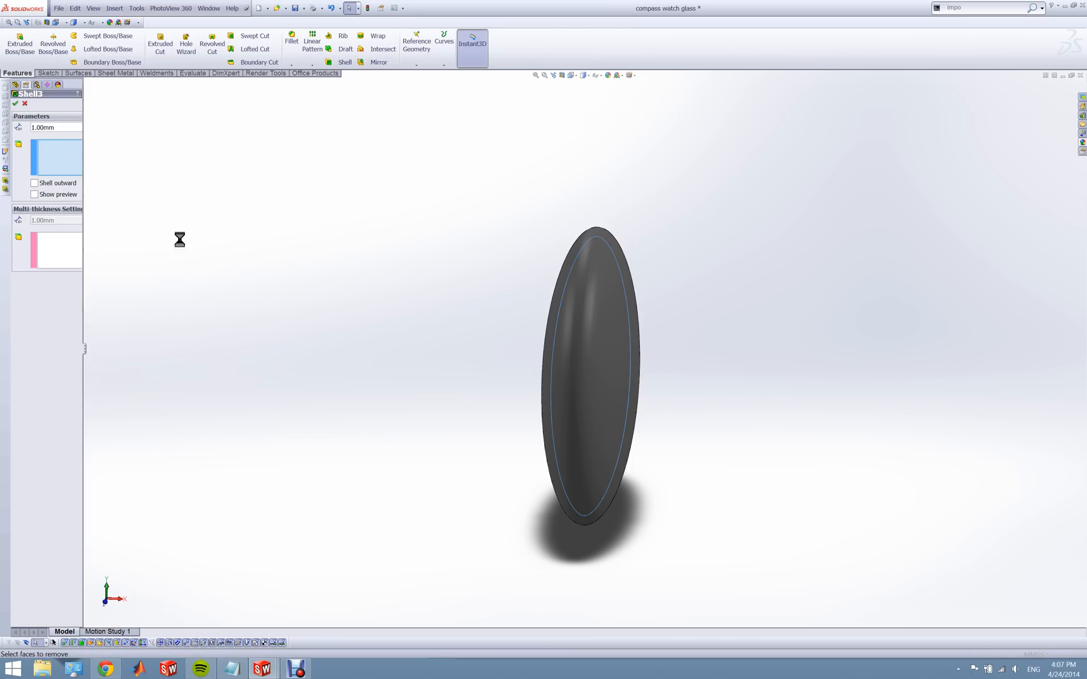
{"action": "scroll", "coordinate": [417, 291], "scroll_direction": "up", "scroll_amount": 3}
{"action": "middle_click_drag", "start_coordinate": [417, 291], "coordinate": [533, 277]}
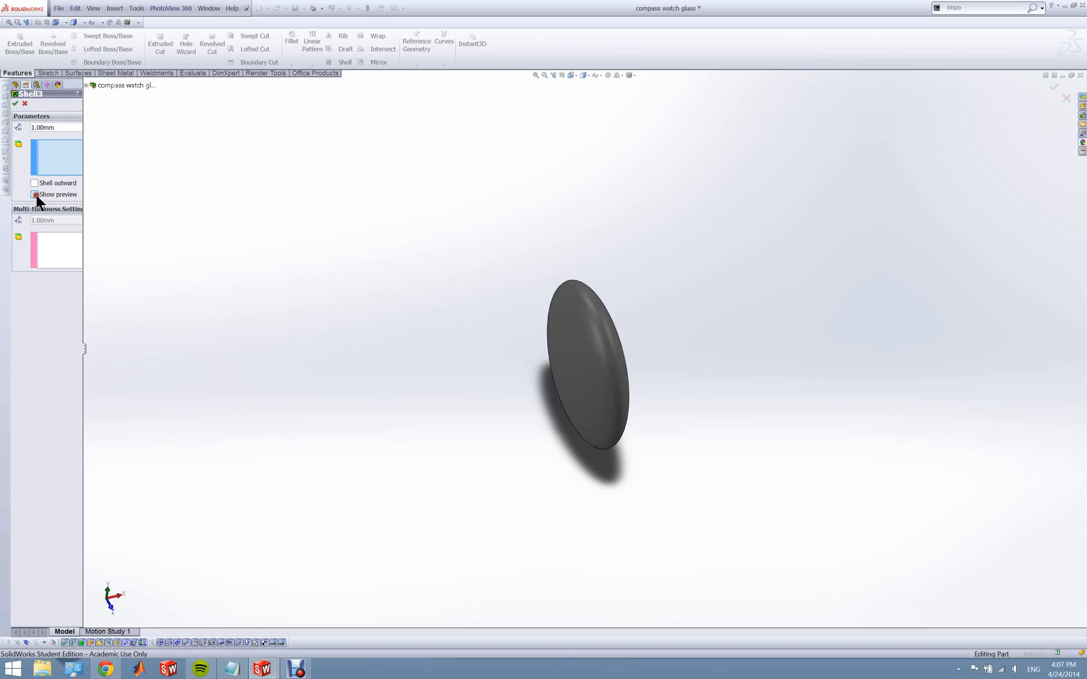
{"action": "scroll", "coordinate": [642, 351], "scroll_direction": "down", "scroll_amount": 3}
{"action": "middle_click_drag", "start_coordinate": [561, 326], "coordinate": [504, 347]}
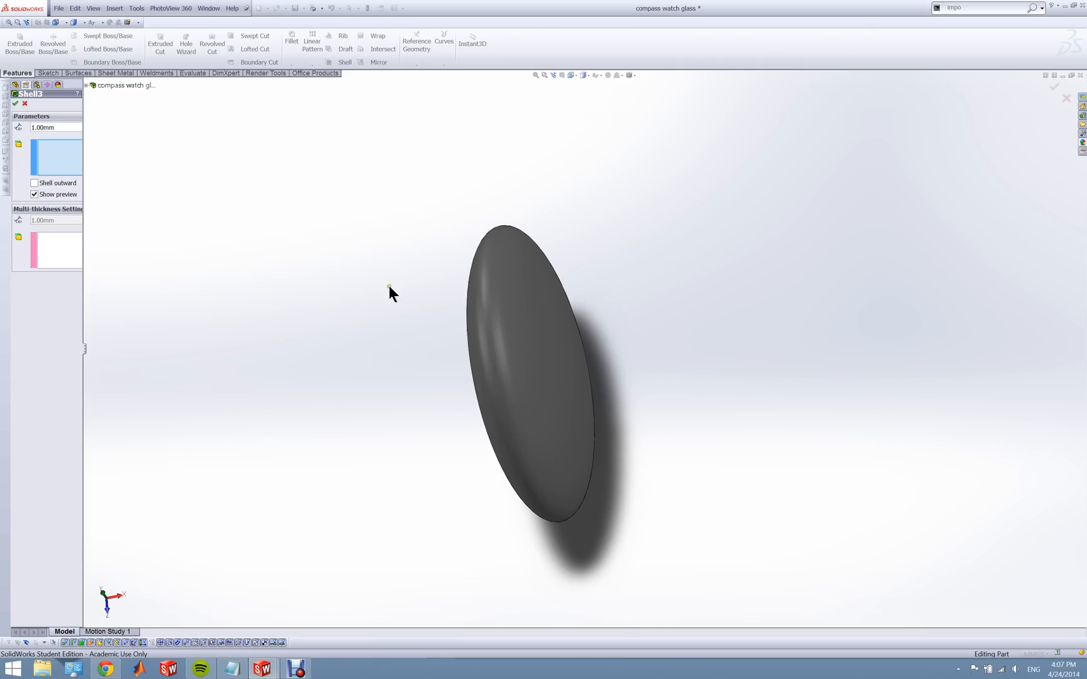
{"action": "left_click", "coordinate": [34, 182]}
{"action": "middle_click_drag", "start_coordinate": [291, 320], "coordinate": [466, 296]}
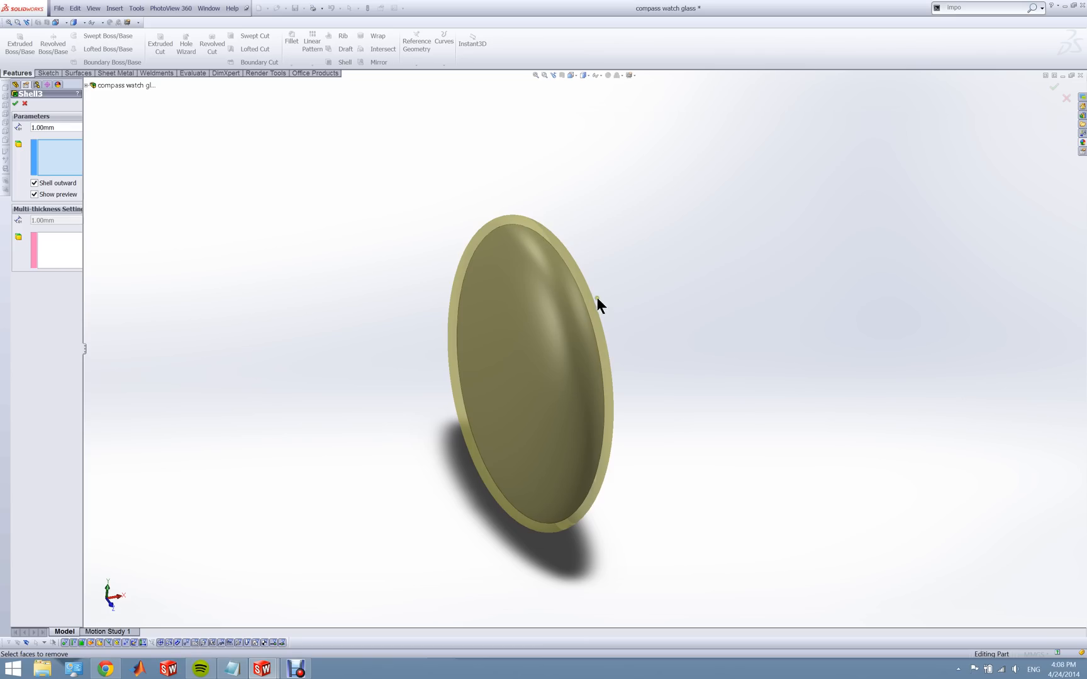
{"action": "left_click", "coordinate": [34, 183]}
{"action": "left_click", "coordinate": [25, 103]}
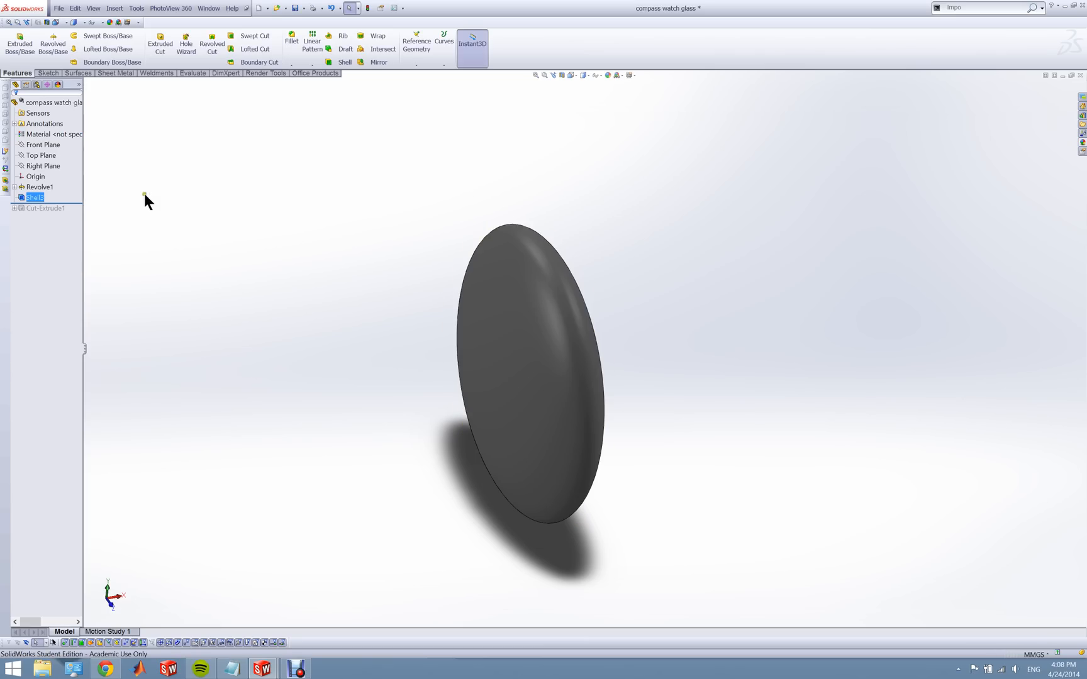
- Roll the history forward past Cut-Extrude1 and review the rectangle sketch that cuts the shelled ellipsoid in half
{"action": "left_click_drag", "start_coordinate": [73, 201], "coordinate": [91, 215]}
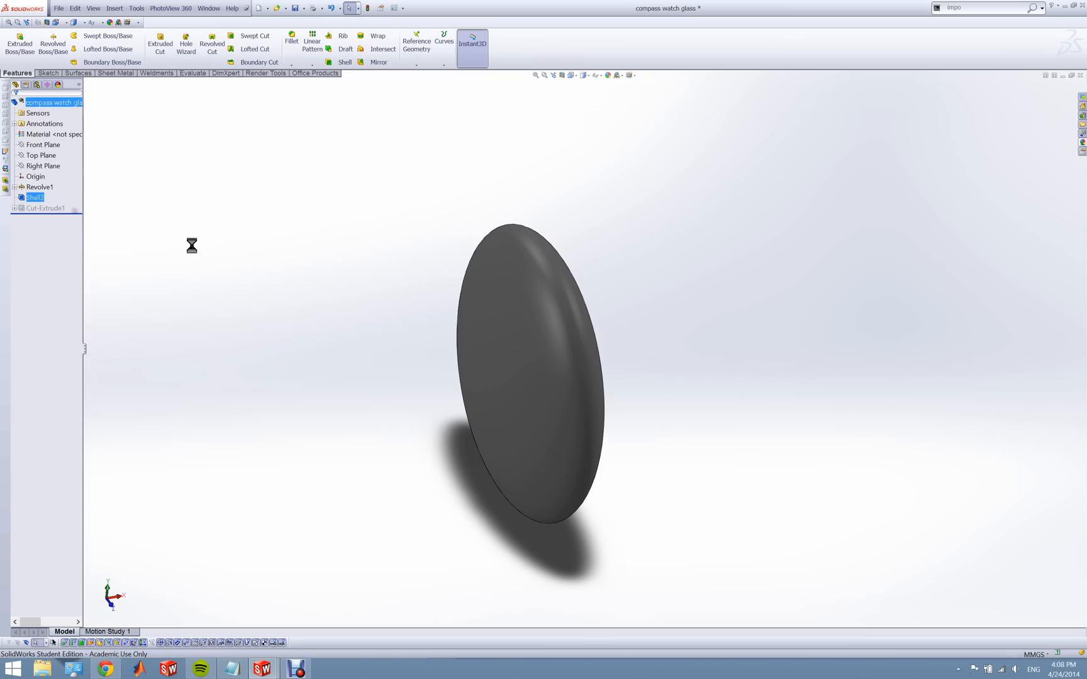
{"action": "right_click", "coordinate": [54, 207]}
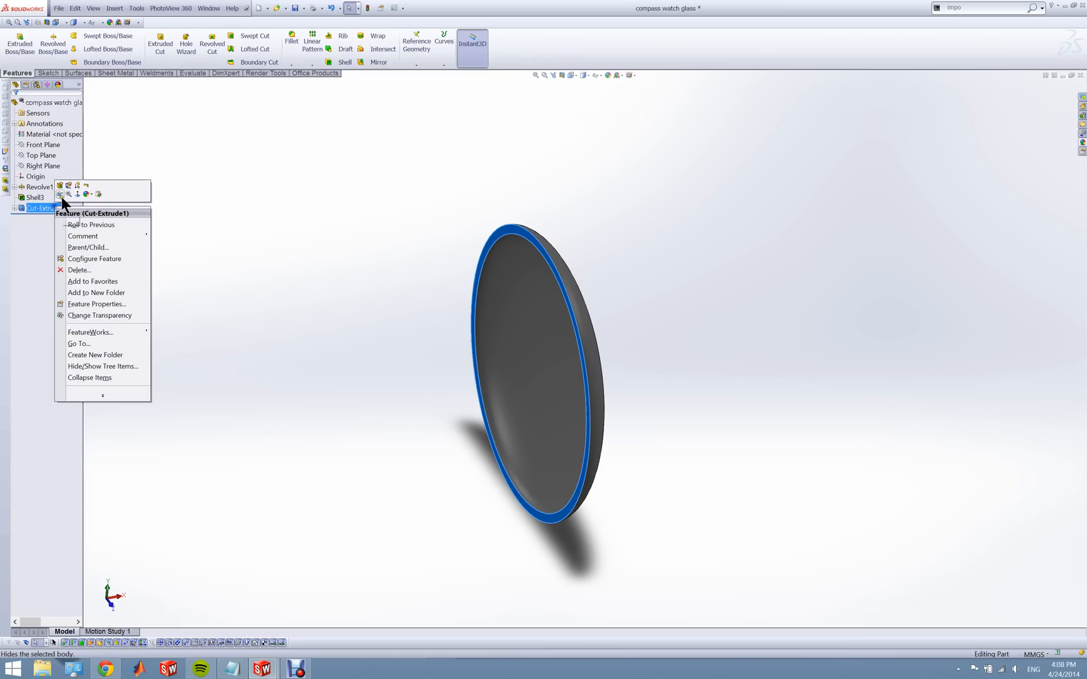
{"action": "left_click", "coordinate": [71, 184]}
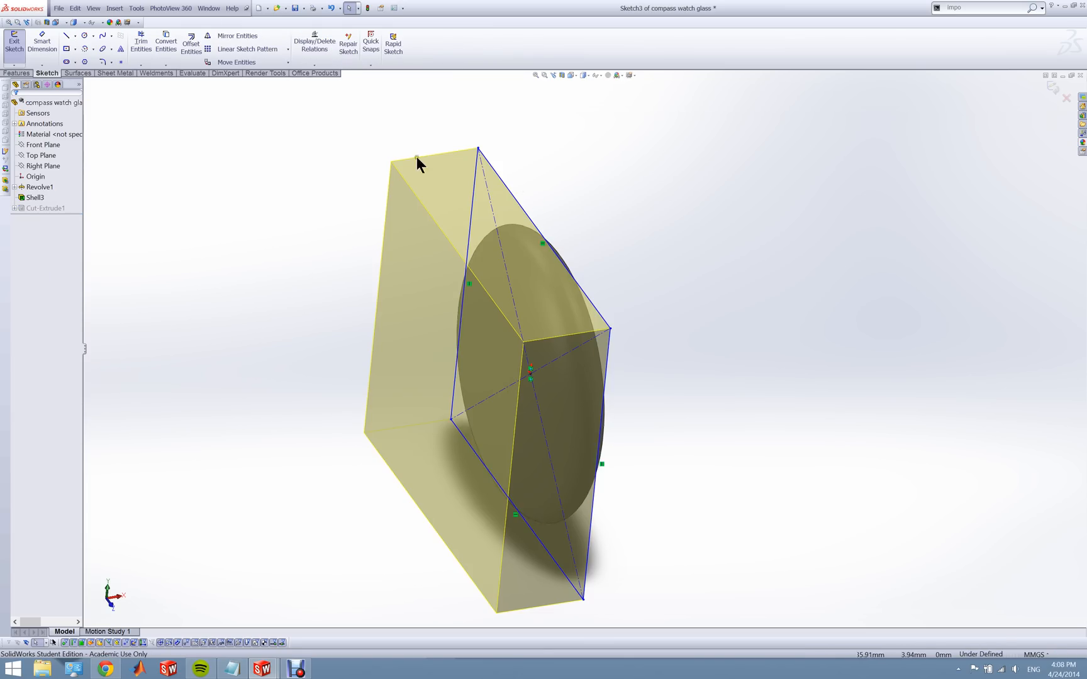
{"action": "middle_click_drag", "start_coordinate": [552, 267], "coordinate": [409, 302]}
{"action": "left_click", "coordinate": [14, 45]}
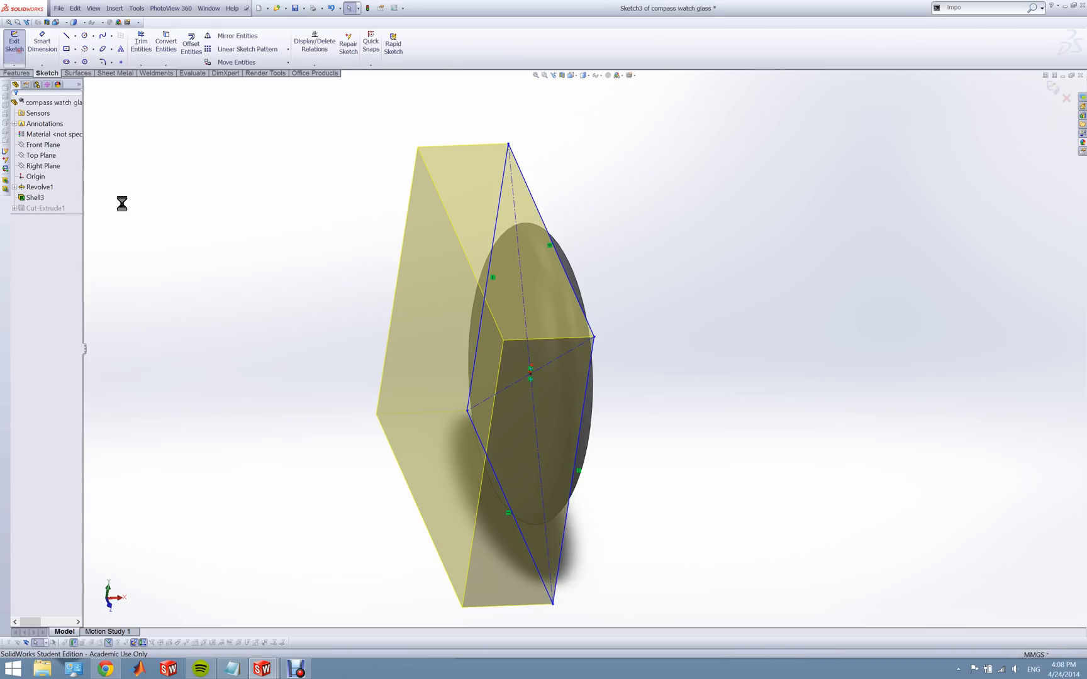
{"action": "scroll", "coordinate": [327, 396], "scroll_direction": "down", "scroll_amount": 2}
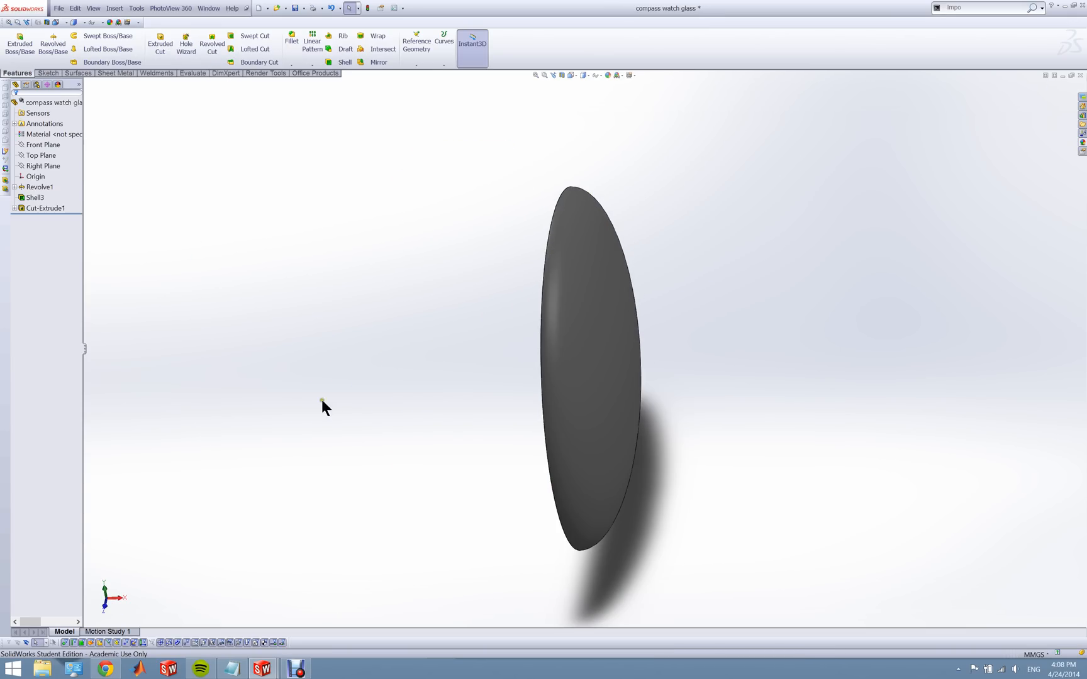
- Apply the first gloss glass appearance from the library to the watch glass
{"action": "left_click", "coordinate": [1082, 144]}
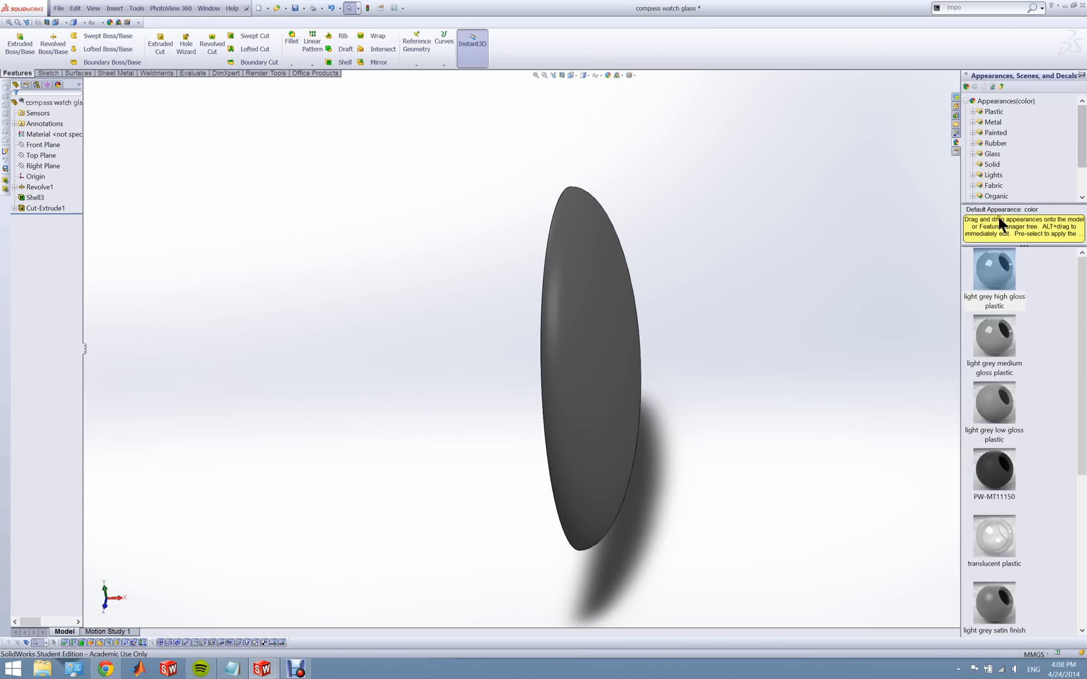
{"action": "scroll", "coordinate": [996, 156], "scroll_direction": "down", "scroll_amount": 2}
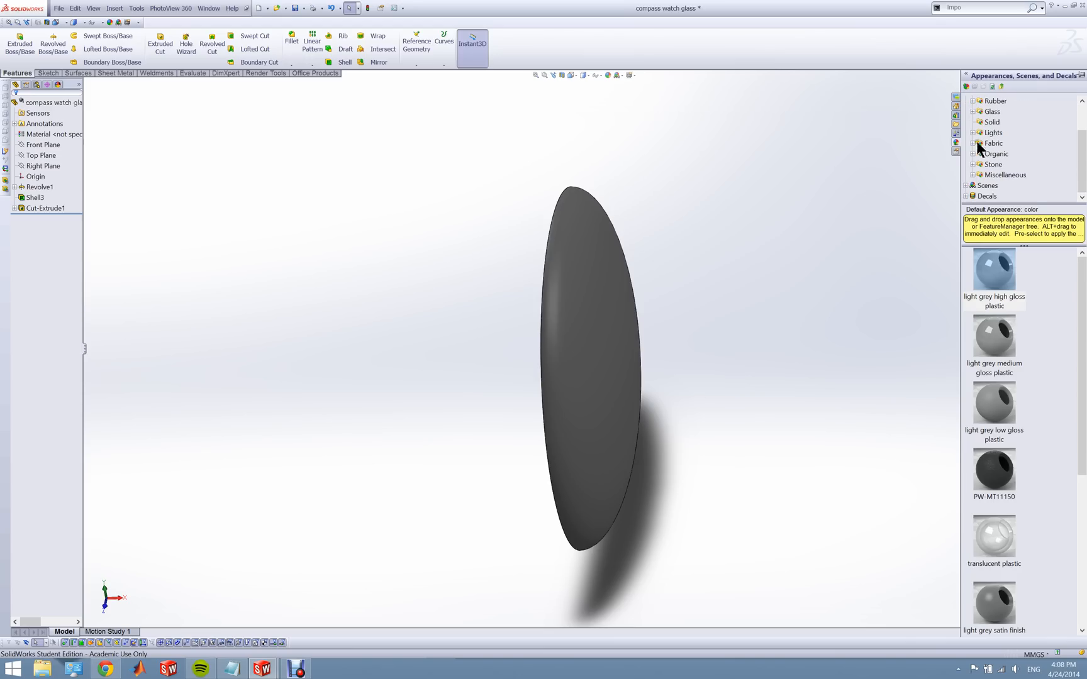
{"action": "left_click", "coordinate": [973, 112]}
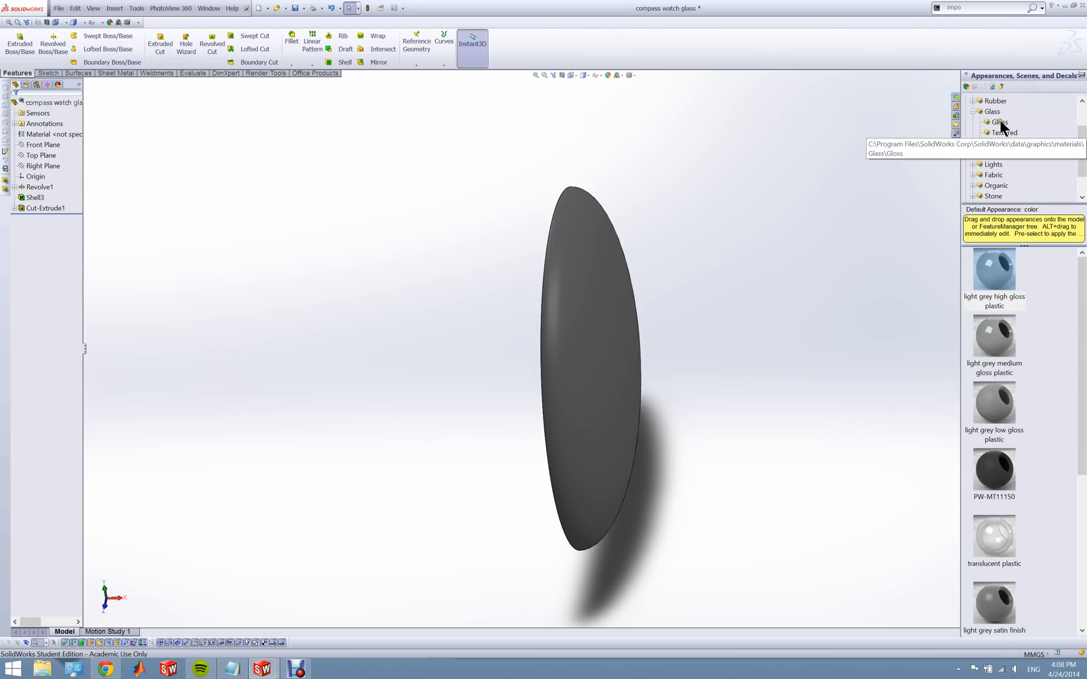
{"action": "left_click", "coordinate": [1000, 123]}
{"action": "left_click_drag", "start_coordinate": [994, 269], "coordinate": [591, 318]}
{"action": "left_click", "coordinate": [591, 318]}
{"action": "middle_click_drag", "start_coordinate": [716, 388], "coordinate": [669, 387]}
- Open the Assem assembly from the knife folder in Resolved mode
{"action": "left_click", "coordinate": [274, 7]}
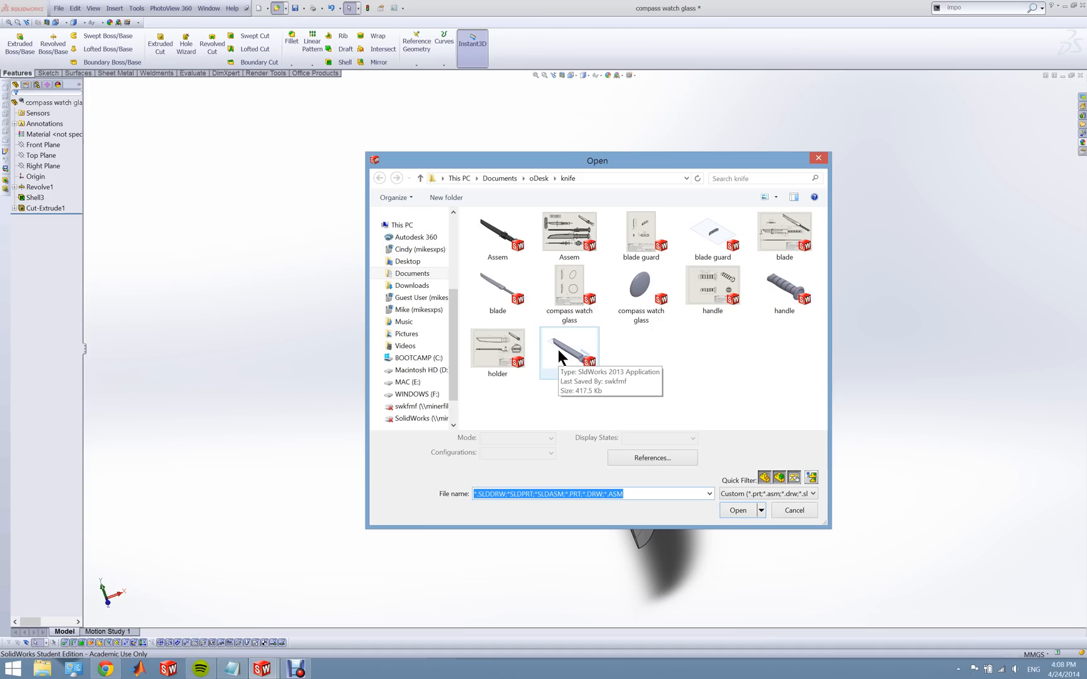
{"action": "left_click", "coordinate": [503, 242]}
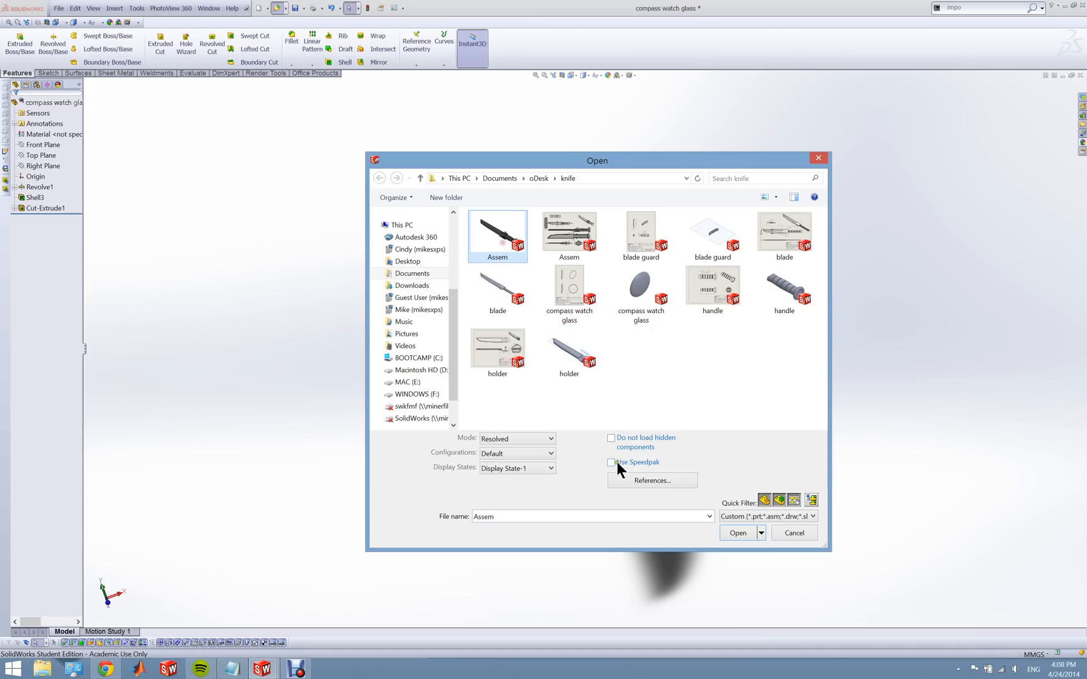
{"action": "left_click", "coordinate": [720, 524]}
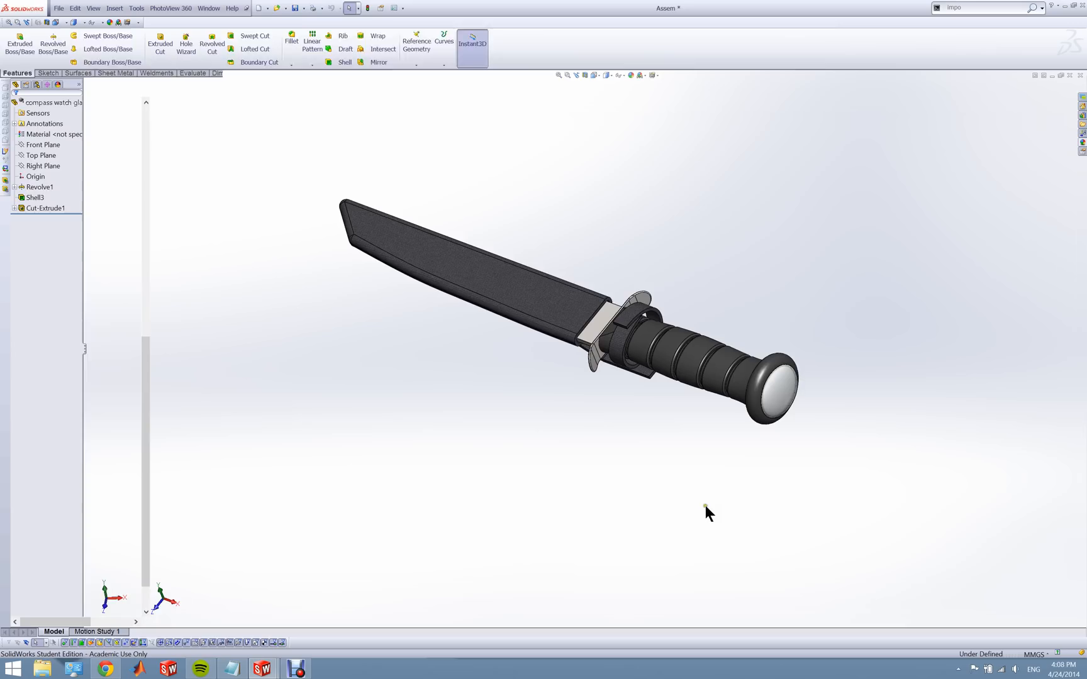
- Hide the holder component in the assembly to expose the knife blade
{"action": "right_click", "coordinate": [484, 250]}
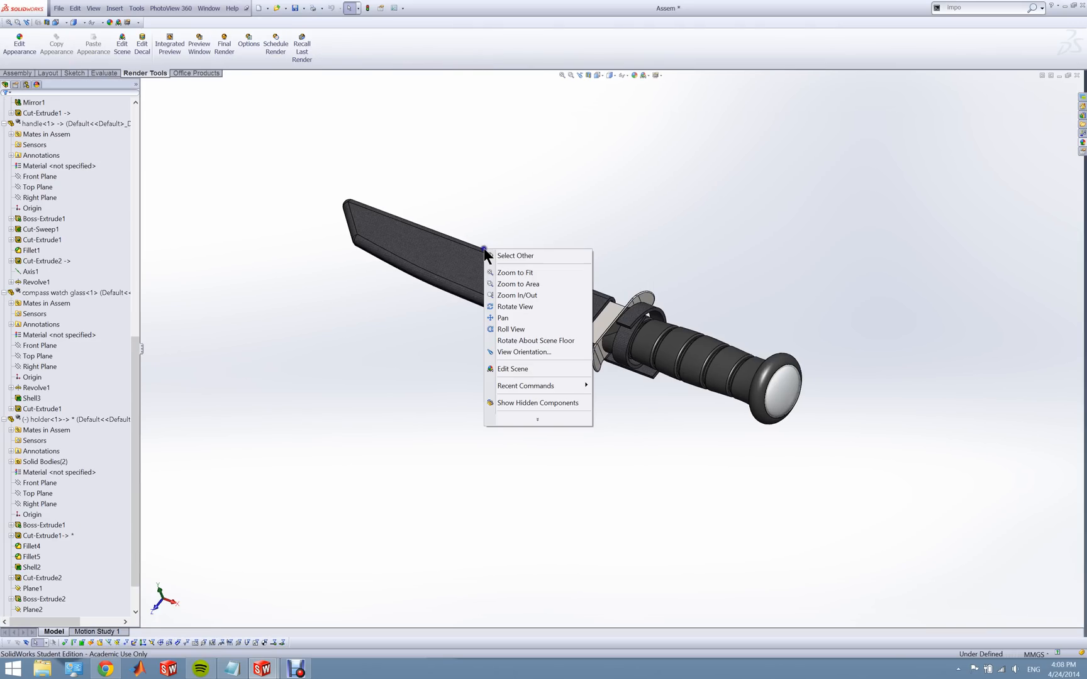
{"action": "left_click", "coordinate": [475, 261]}
{"action": "right_click", "coordinate": [475, 258]}
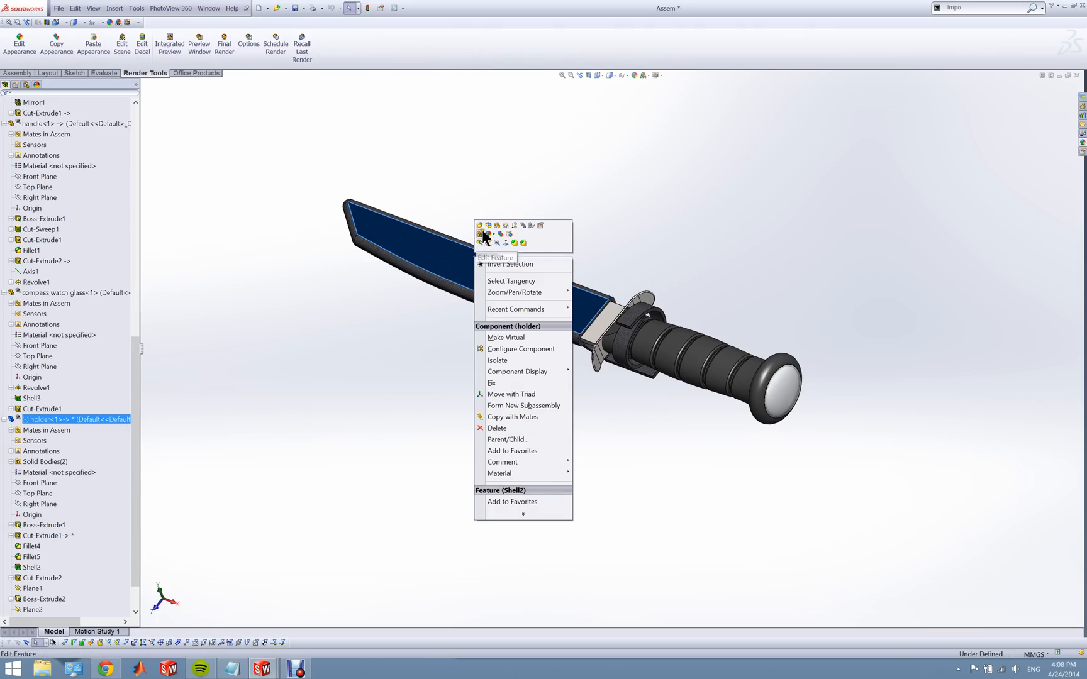
{"action": "left_click", "coordinate": [499, 225]}
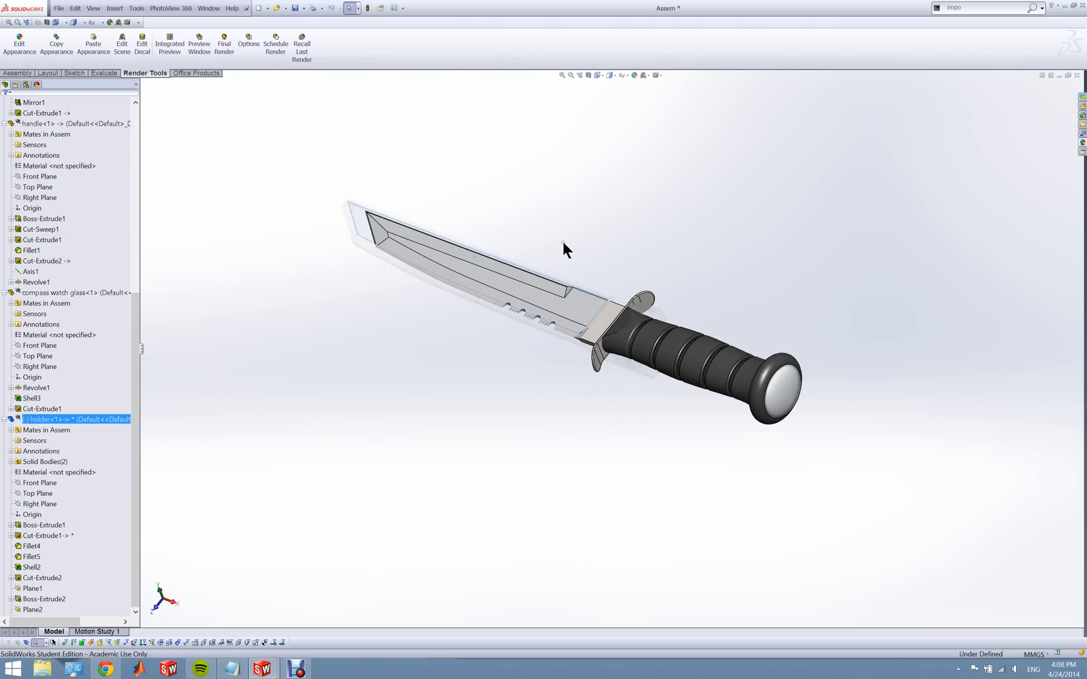
{"action": "mouse_move", "coordinate": [568, 246]}
{"action": "middle_mouse_down"}
{"action": "mouse_move", "coordinate": [650, 235]}
{"action": "mouse_move", "coordinate": [648, 274]}
{"action": "mouse_move", "coordinate": [566, 260]}
{"action": "middle_mouse_up"}
- Try to roll the assembly history back from the end of the tree to an earlier point among the components
{"action": "scroll", "coordinate": [46, 226], "scroll_direction": "up", "scroll_amount": 10}
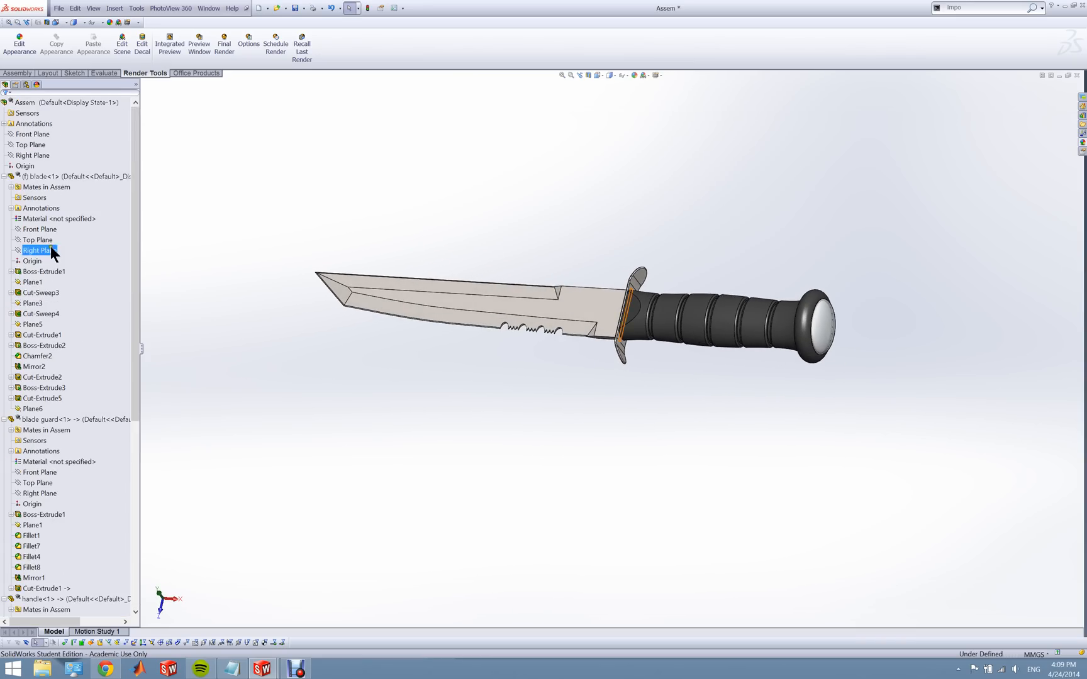
{"action": "scroll", "coordinate": [37, 360], "scroll_direction": "down", "scroll_amount": 8}
{"action": "scroll", "coordinate": [40, 373], "scroll_direction": "down", "scroll_amount": 2}
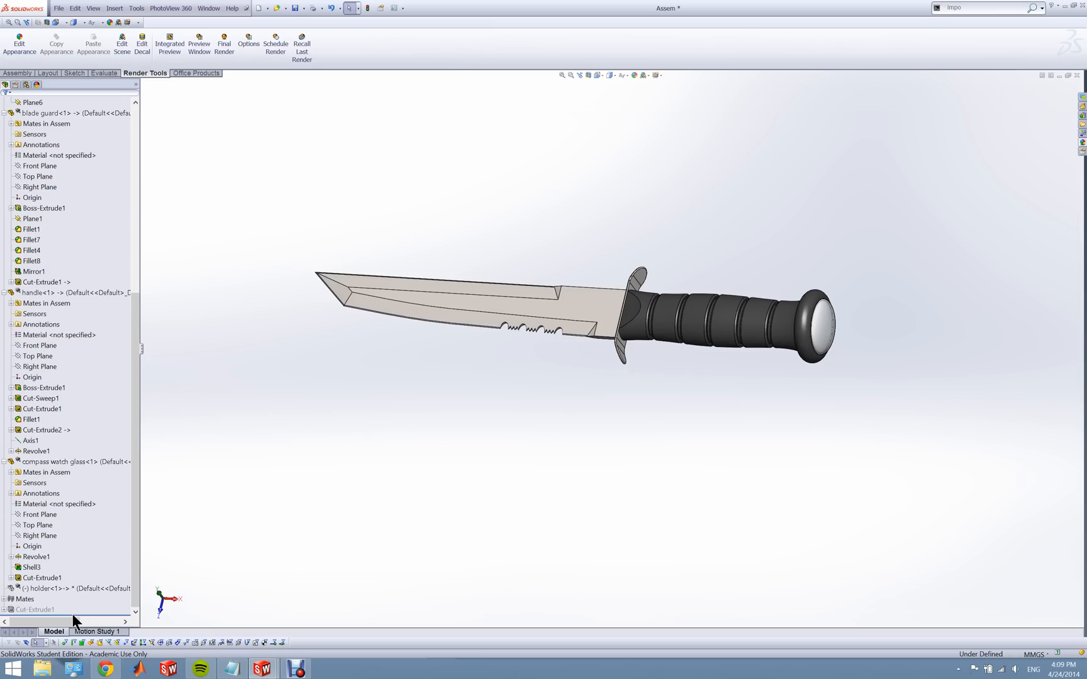
{"action": "left_click_drag", "start_coordinate": [80, 616], "coordinate": [86, 283]}
{"action": "left_click_drag", "start_coordinate": [88, 152], "coordinate": [92, 153]}
{"action": "left_click", "coordinate": [216, 281]}
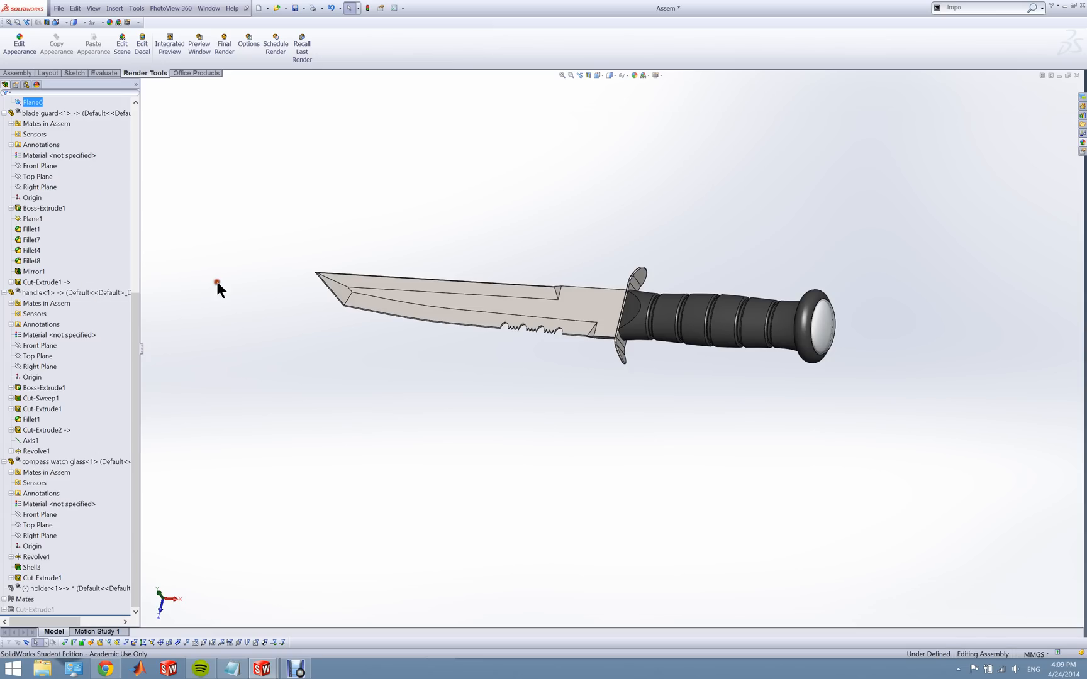
- Collapse all expanded components in the assembly's feature tree
{"action": "left_click", "coordinate": [3, 113]}
{"action": "right_click", "coordinate": [73, 209]}
{"action": "left_click", "coordinate": [92, 216]}
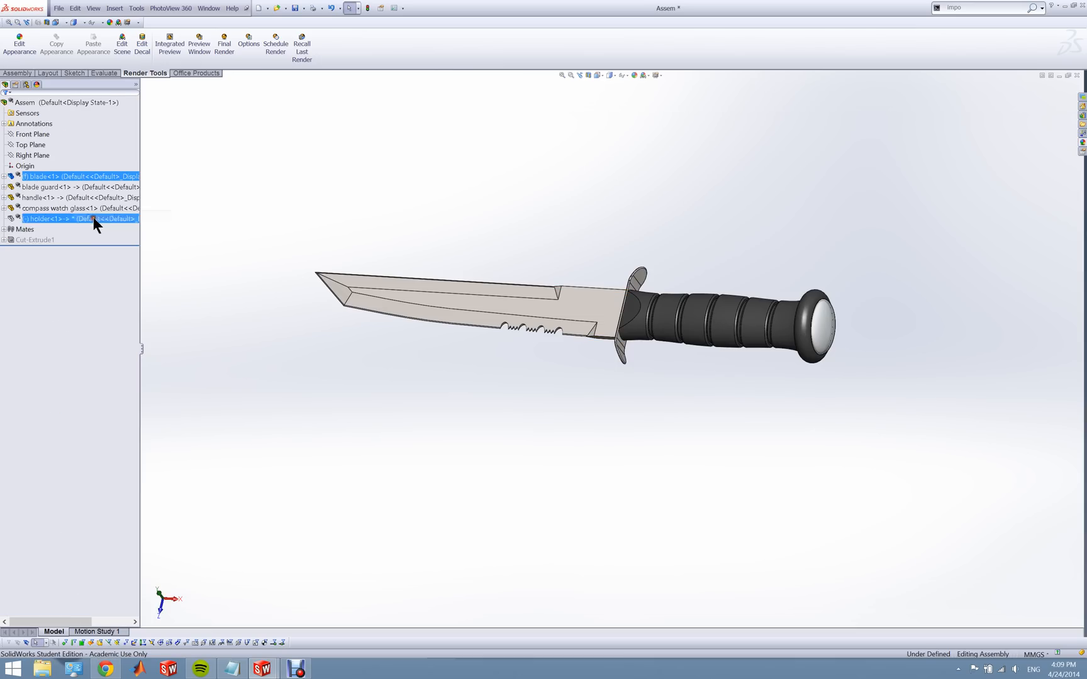
- Try to roll the assembly back to just after the blade component, and return the rollback position to below Cut-Extrude1
{"action": "left_click_drag", "start_coordinate": [84, 245], "coordinate": [80, 180]}
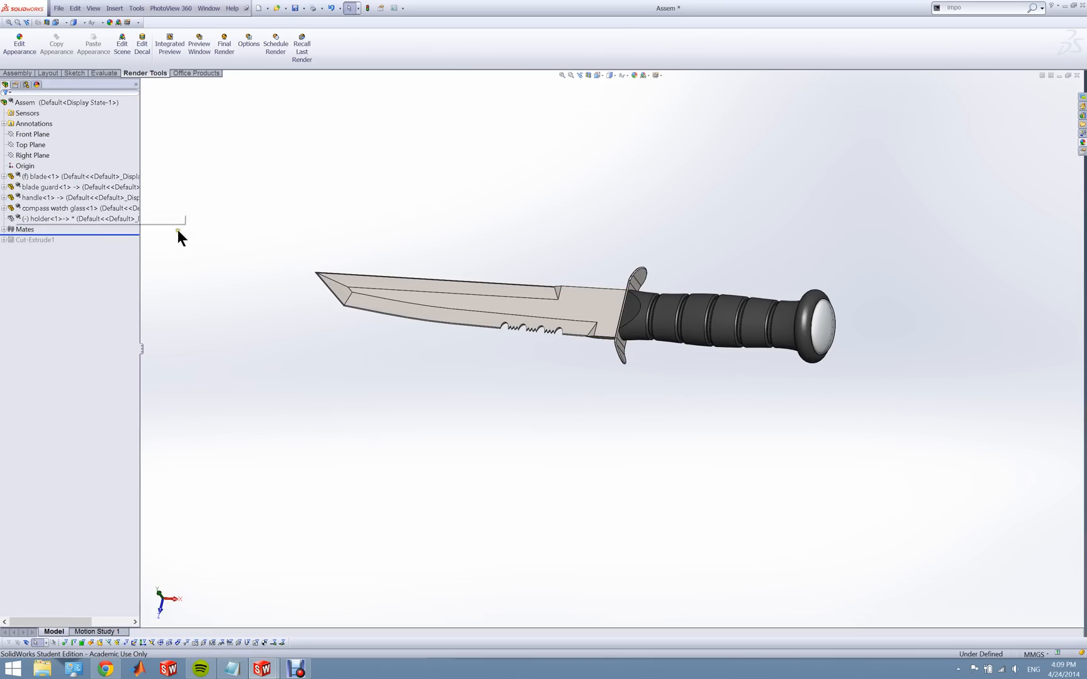
{"action": "left_click", "coordinate": [271, 227]}
{"action": "left_click_drag", "start_coordinate": [100, 236], "coordinate": [101, 250]}
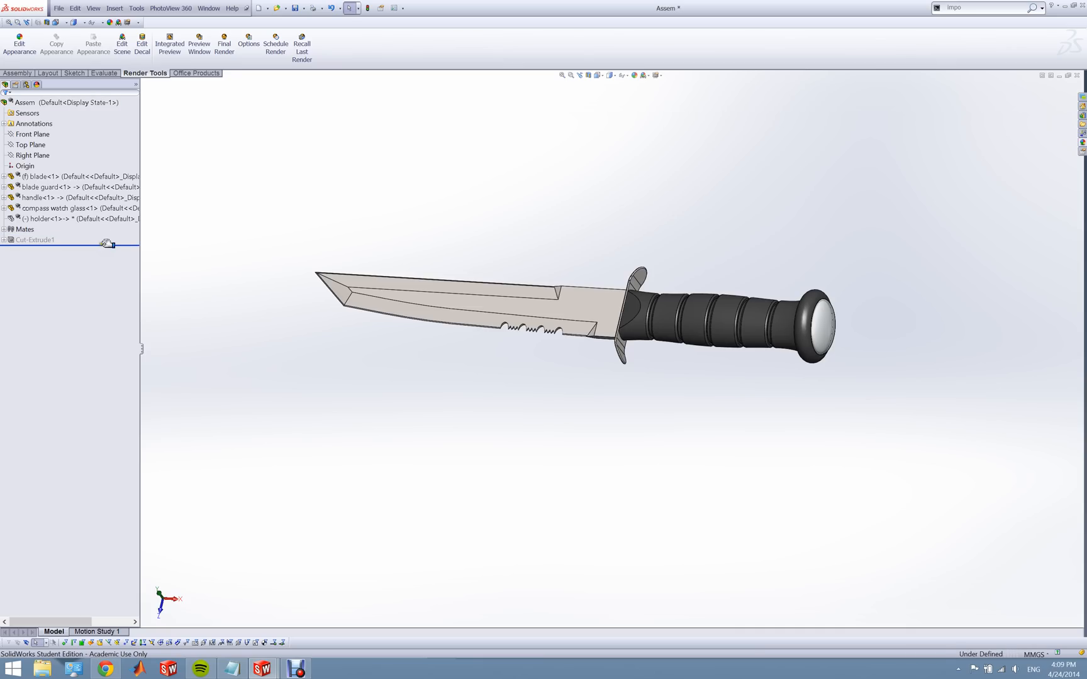
{"action": "left_click", "coordinate": [319, 365]}
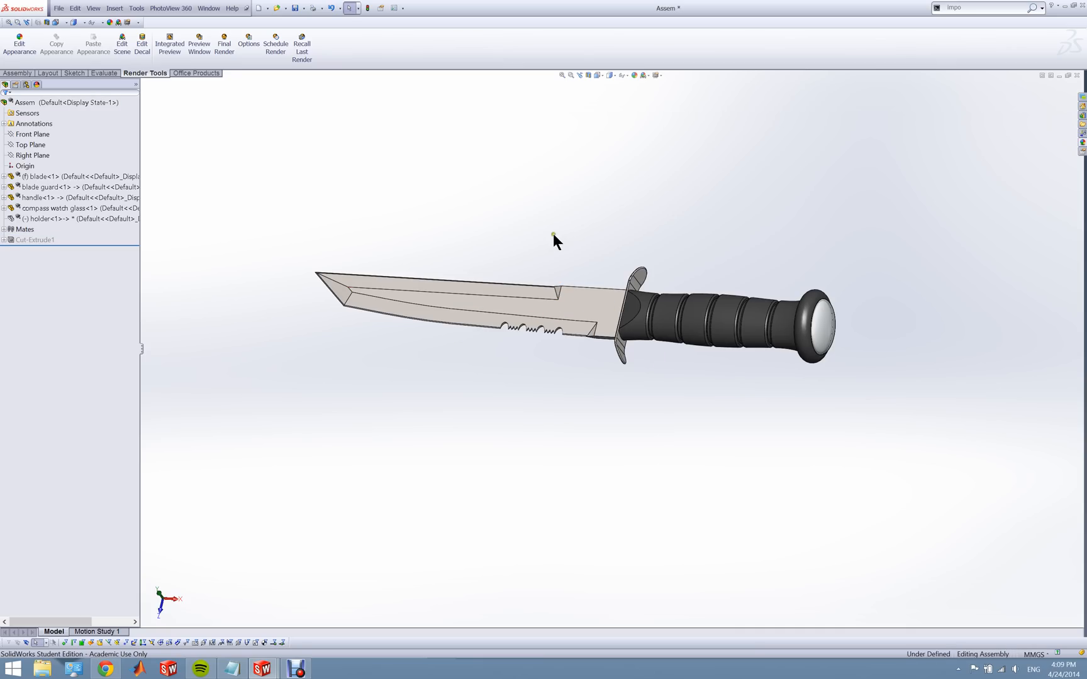
- Insert a second copy of the handle part at the assembly origin
{"action": "scroll", "coordinate": [563, 288], "scroll_direction": "down", "scroll_amount": 3}
{"action": "scroll", "coordinate": [424, 295], "scroll_direction": "up", "scroll_amount": 1}
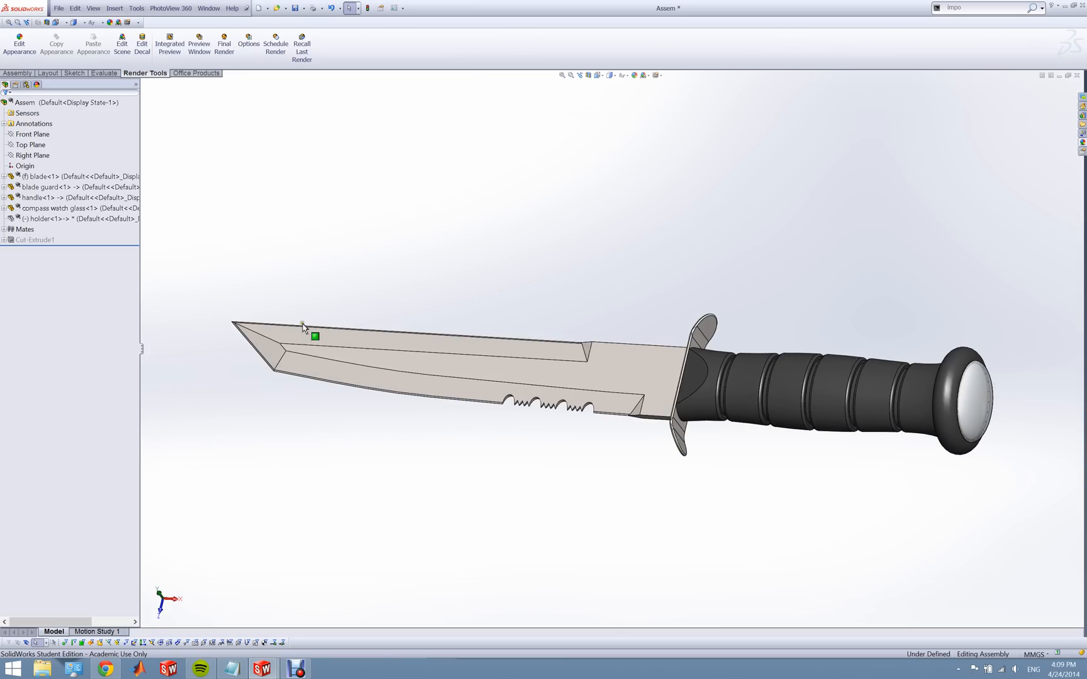
{"action": "left_click", "coordinate": [25, 167]}
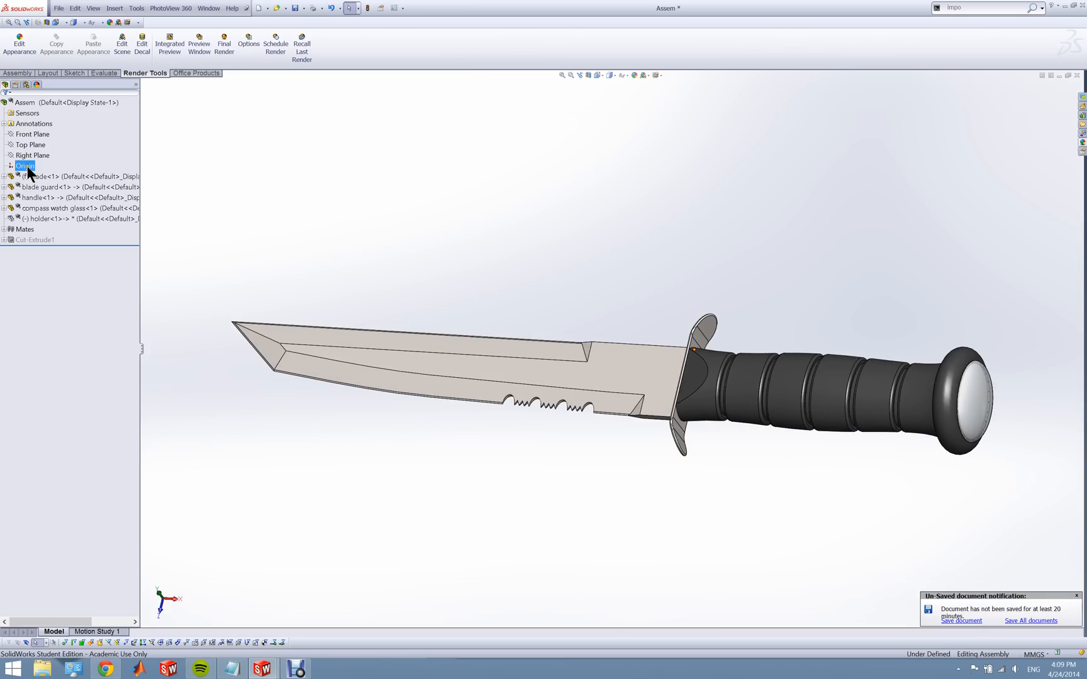
{"action": "left_click", "coordinate": [24, 74]}
{"action": "left_click", "coordinate": [55, 46]}
{"action": "left_click", "coordinate": [24, 218]}
{"action": "left_click", "coordinate": [25, 224]}
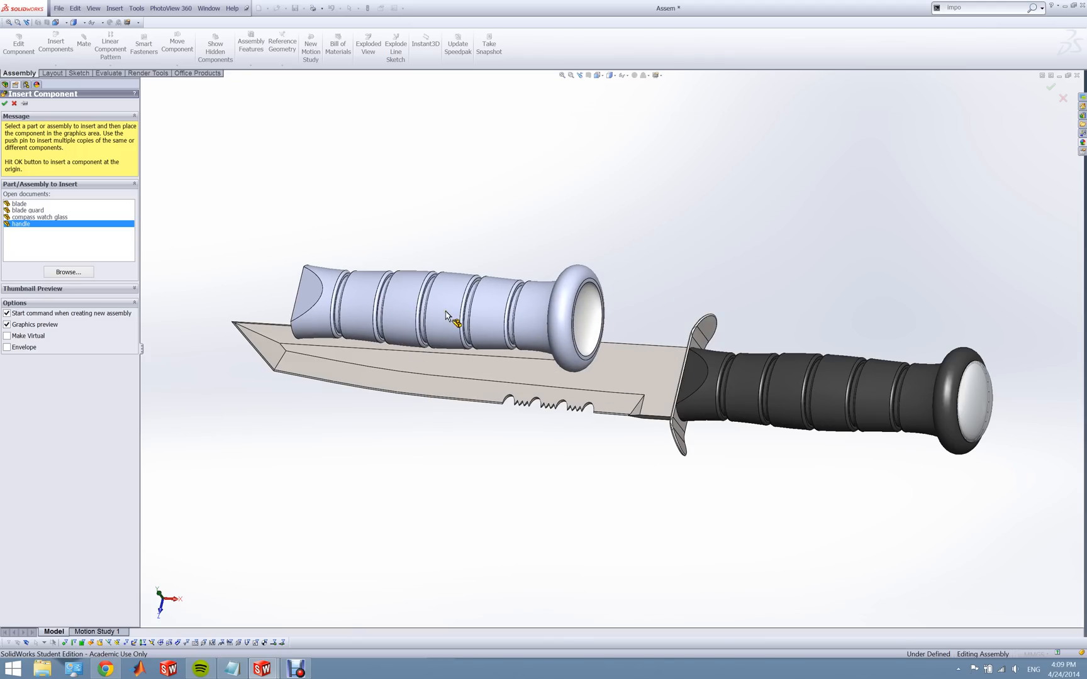
{"action": "left_click", "coordinate": [6, 102]}
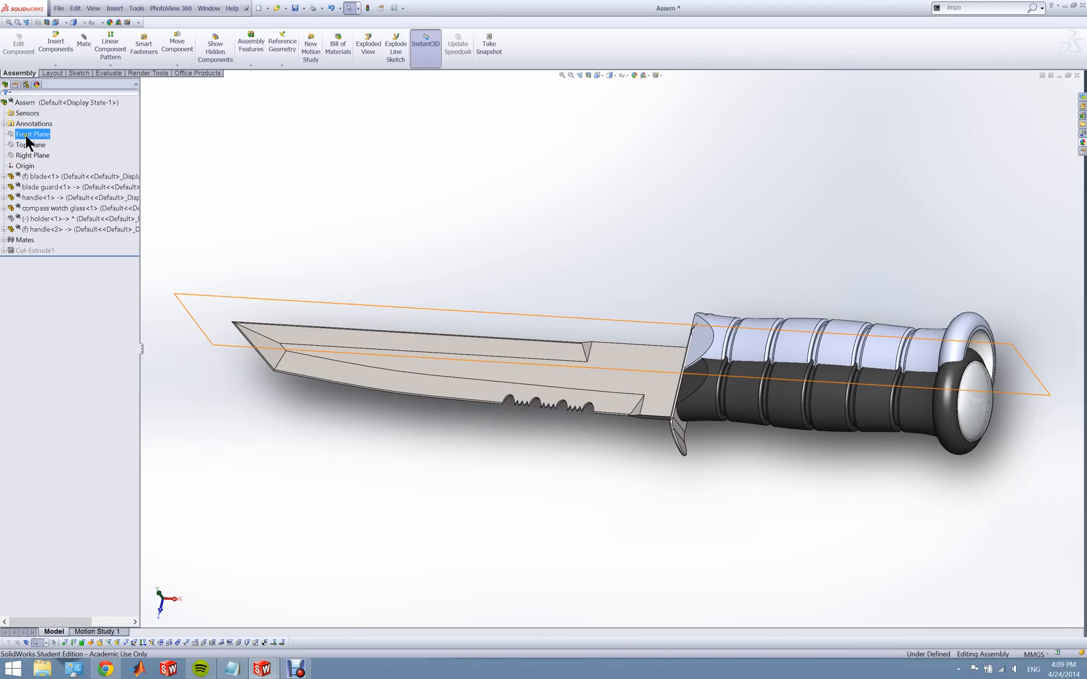
- Inspect how the second handle sits against the blade guard, and delete that duplicate component from the assembly
{"action": "scroll", "coordinate": [698, 376], "scroll_direction": "up", "scroll_amount": 3}
{"action": "middle_click_drag", "start_coordinate": [723, 381], "coordinate": [669, 438]}
{"action": "scroll", "coordinate": [669, 439], "scroll_direction": "down", "scroll_amount": 3}
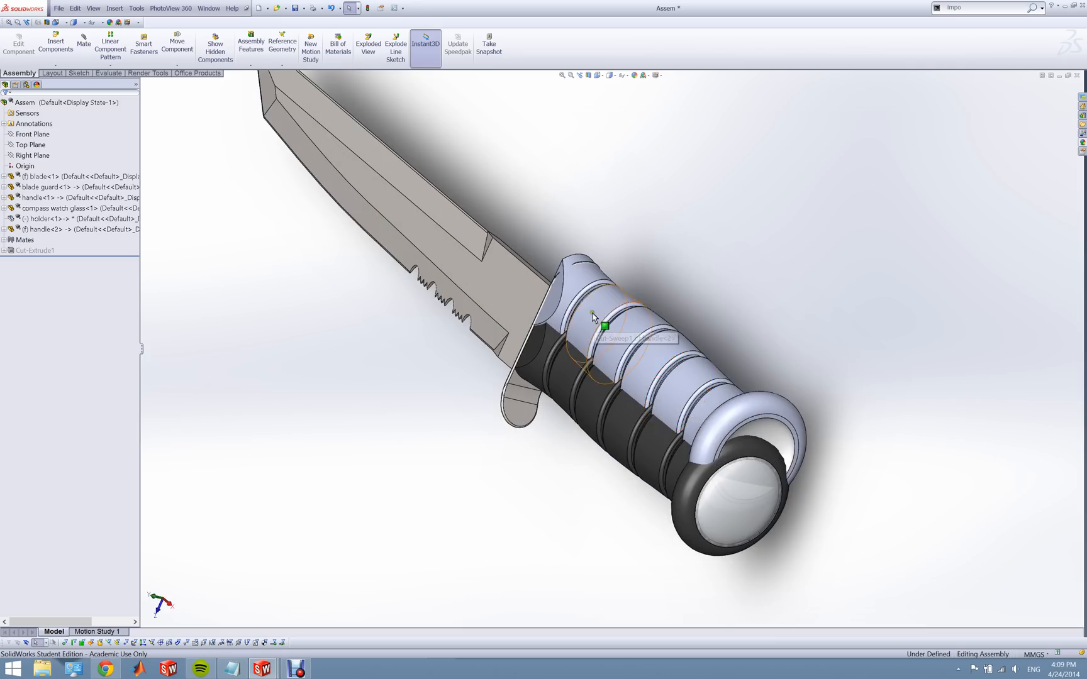
{"action": "scroll", "coordinate": [600, 322], "scroll_direction": "down", "scroll_amount": 5}
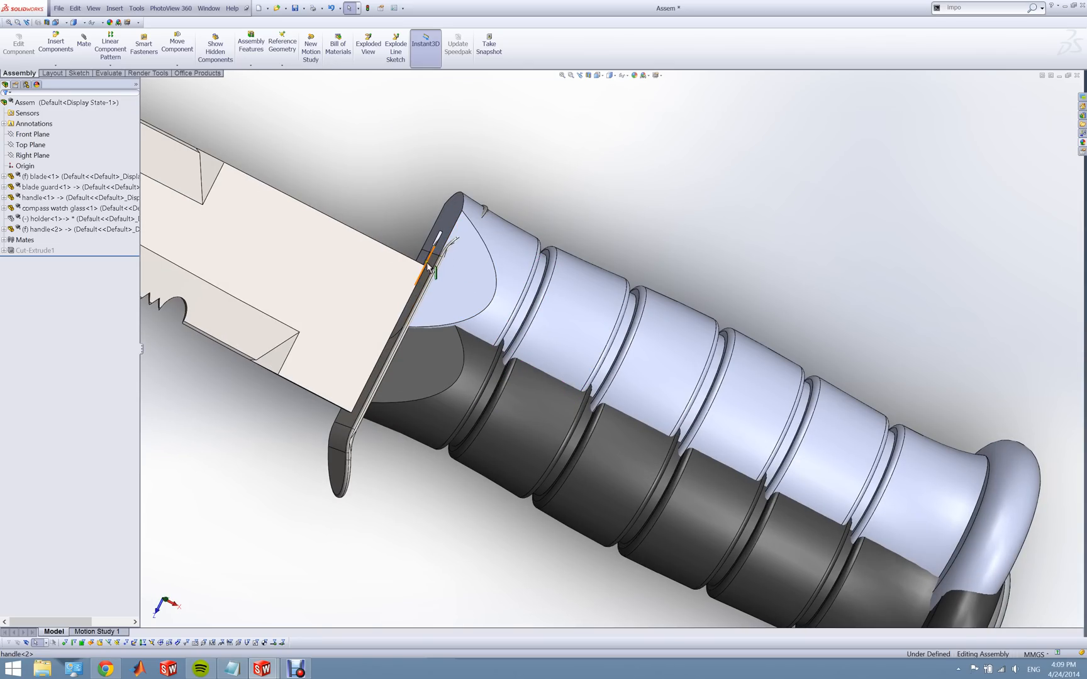
{"action": "scroll", "coordinate": [425, 264], "scroll_direction": "up", "scroll_amount": 3}
{"action": "scroll", "coordinate": [607, 376], "scroll_direction": "up", "scroll_amount": 2}
{"action": "middle_click_drag", "start_coordinate": [605, 371], "coordinate": [553, 290]}
{"action": "right_click", "coordinate": [46, 229]}
{"action": "left_click", "coordinate": [68, 354]}
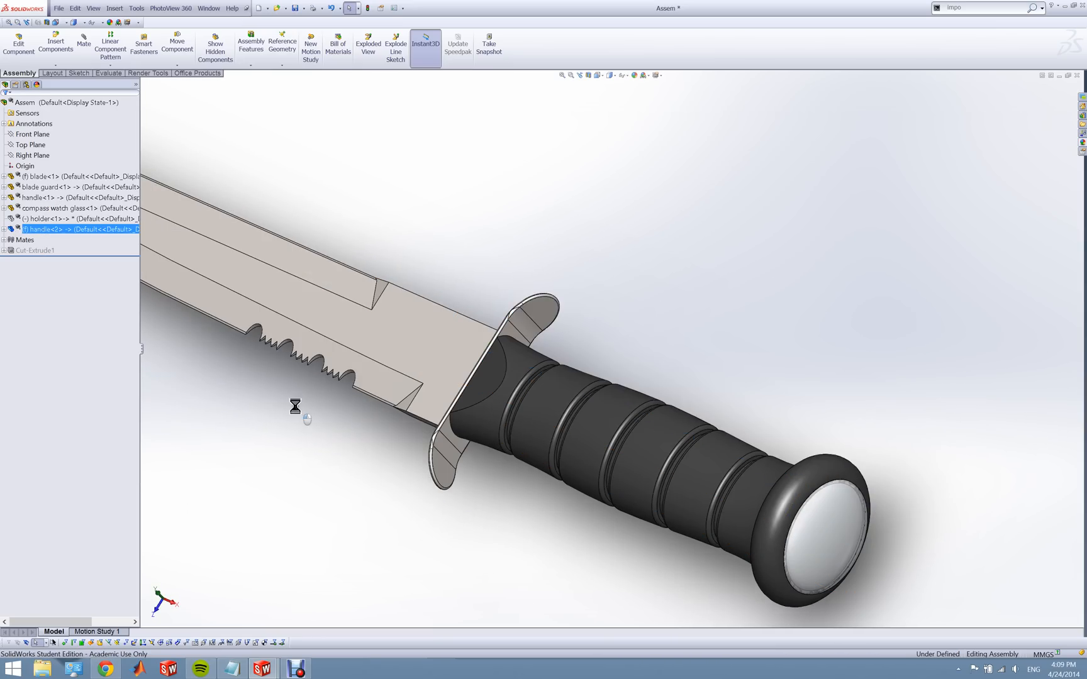
- Hide the handle and compass watch glass components to expose the blade's tang and the blade guard
{"action": "key", "text": "f"}
{"action": "middle_click_drag", "start_coordinate": [281, 396], "coordinate": [431, 436]}
{"action": "scroll", "coordinate": [524, 432], "scroll_direction": "down", "scroll_amount": 5}
{"action": "middle_click_drag", "start_coordinate": [509, 376], "coordinate": [432, 401]}
{"action": "scroll", "coordinate": [432, 398], "scroll_direction": "up", "scroll_amount": 2}
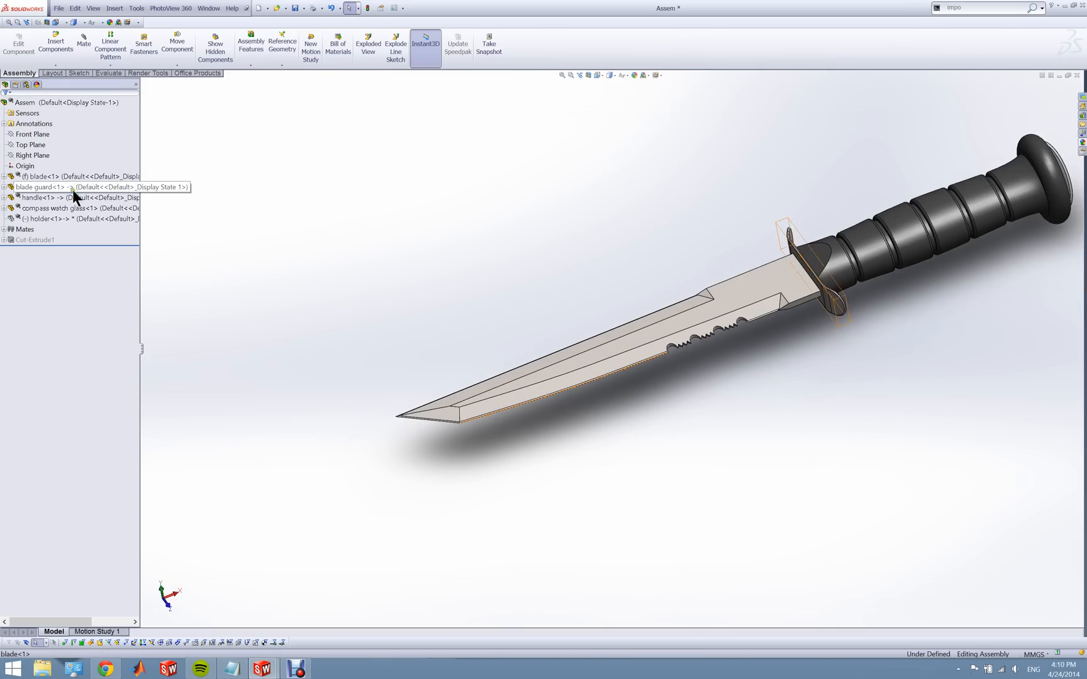
{"action": "scroll", "coordinate": [865, 258], "scroll_direction": "up", "scroll_amount": 1}
{"action": "scroll", "coordinate": [866, 284], "scroll_direction": "down", "scroll_amount": 4}
{"action": "right_click", "coordinate": [686, 288]}
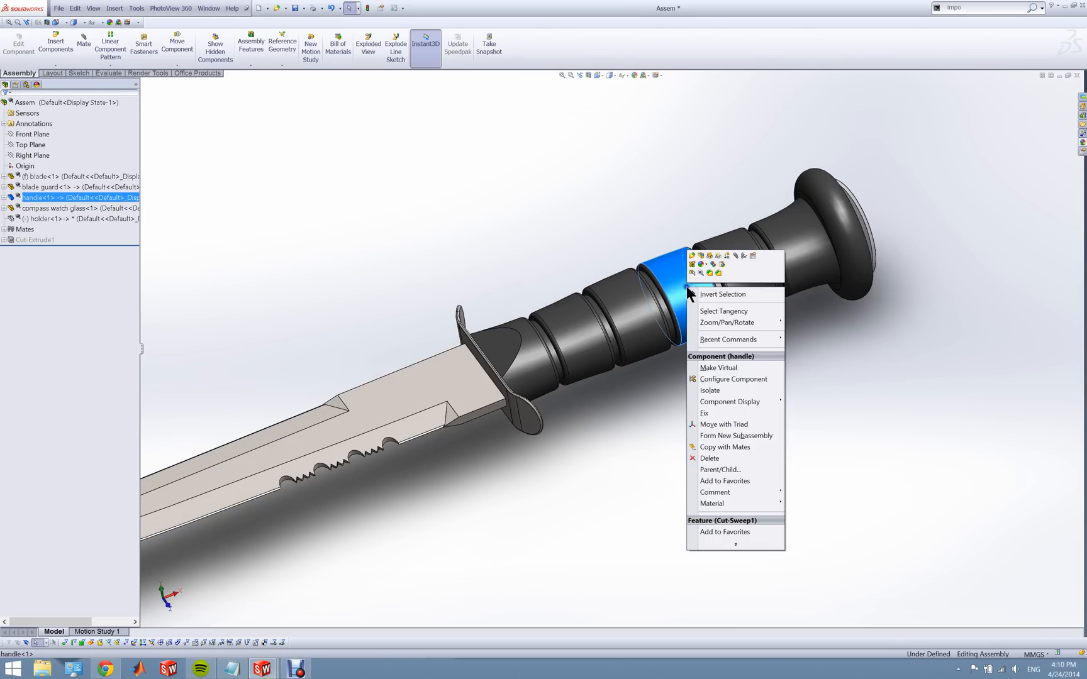
{"action": "left_click", "coordinate": [708, 256]}
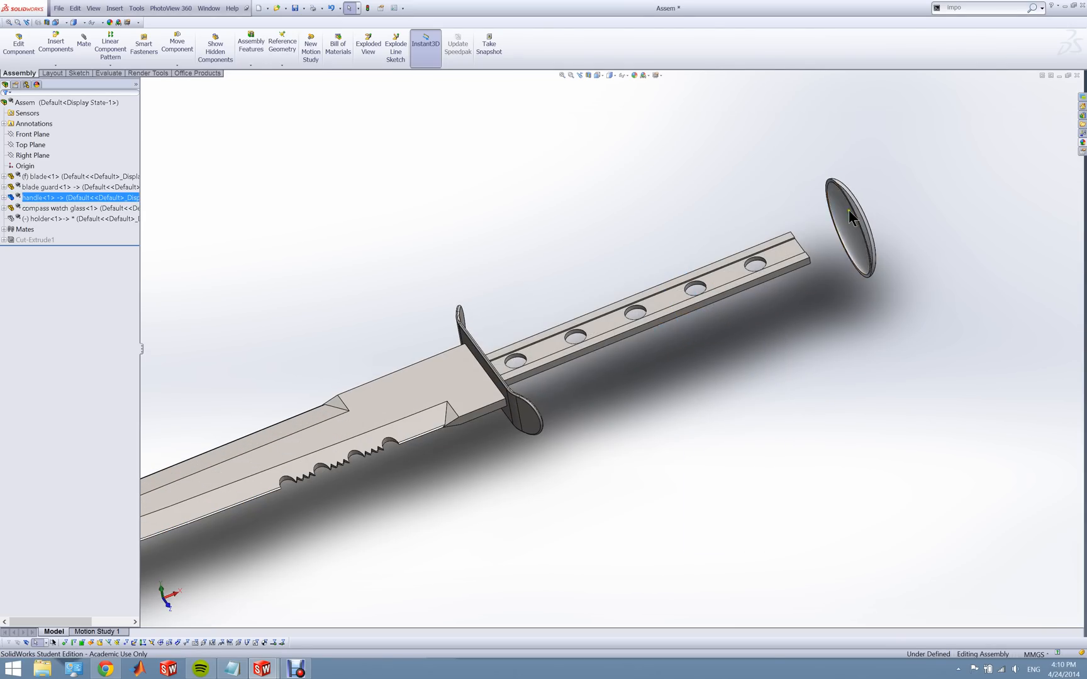
{"action": "left_click", "coordinate": [848, 209]}
{"action": "left_click", "coordinate": [889, 167]}
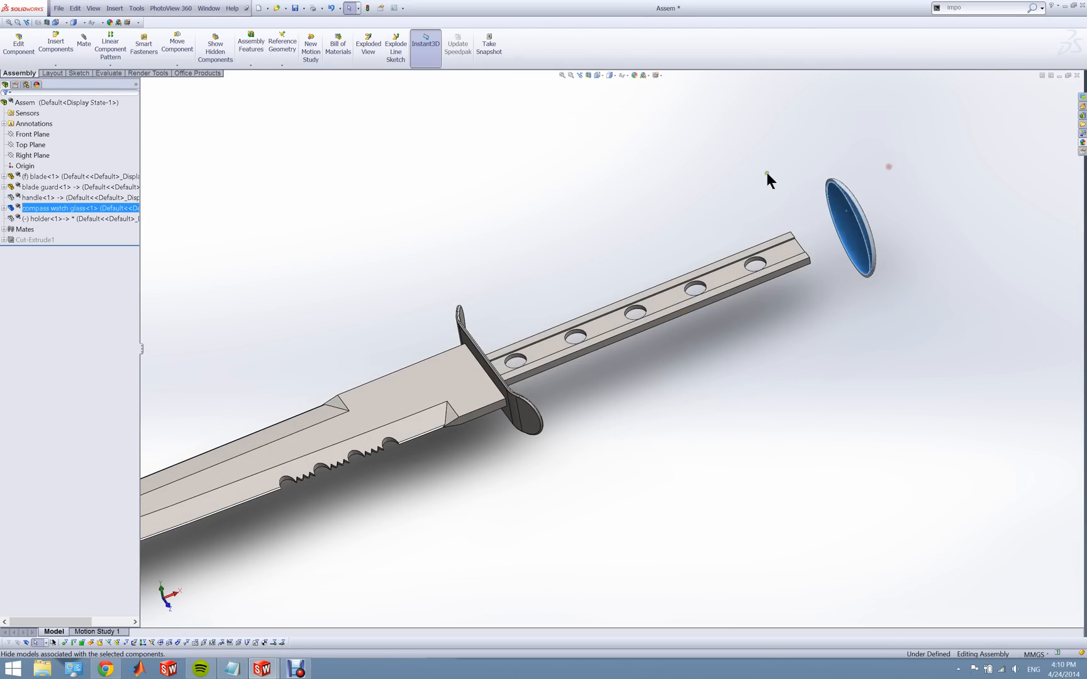
- List the blade guard's mates in the assembly and examine which geometry its Coincident1 mate with the blade uses
{"action": "middle_click_drag", "start_coordinate": [453, 336], "coordinate": [358, 387]}
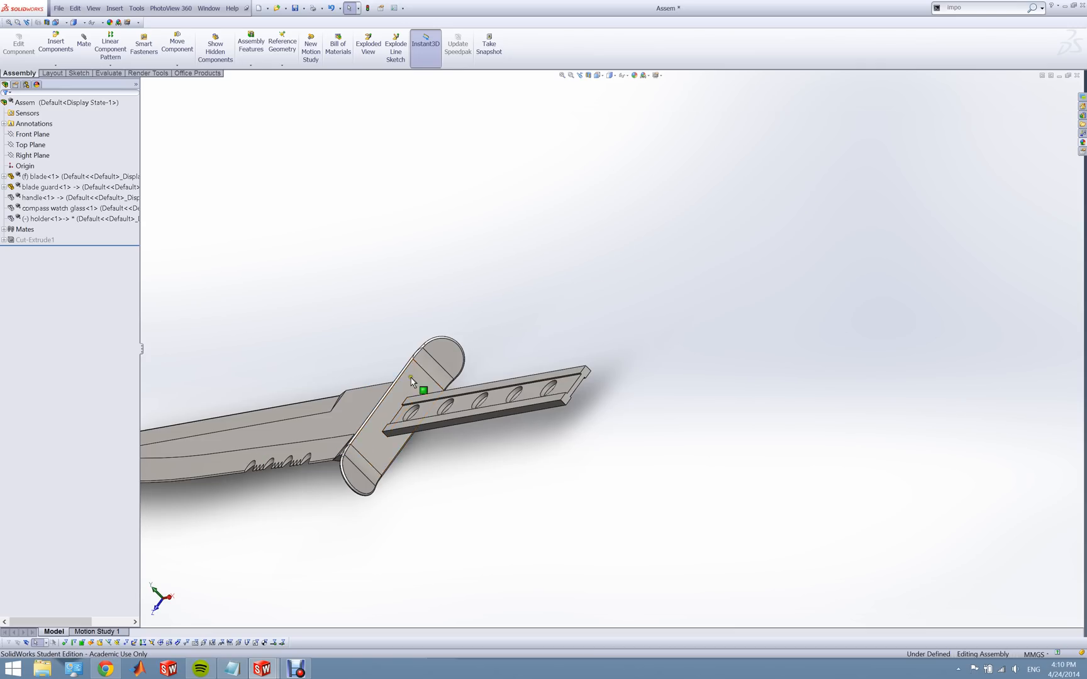
{"action": "scroll", "coordinate": [415, 385], "scroll_direction": "down", "scroll_amount": 10}
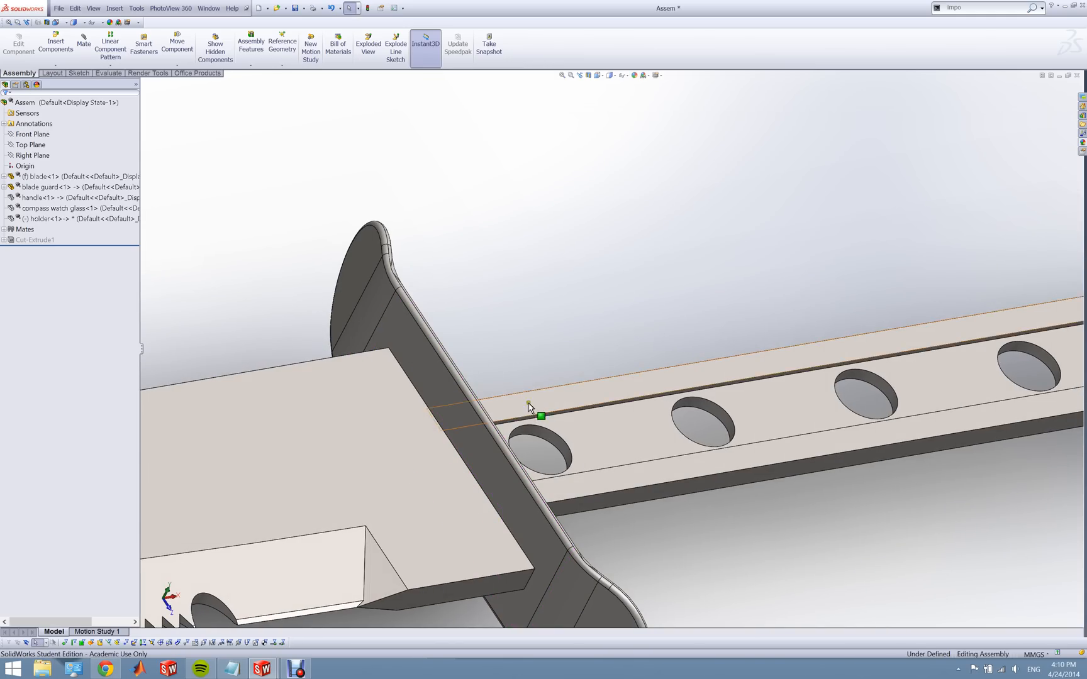
{"action": "middle_click_drag", "start_coordinate": [505, 422], "coordinate": [400, 470]}
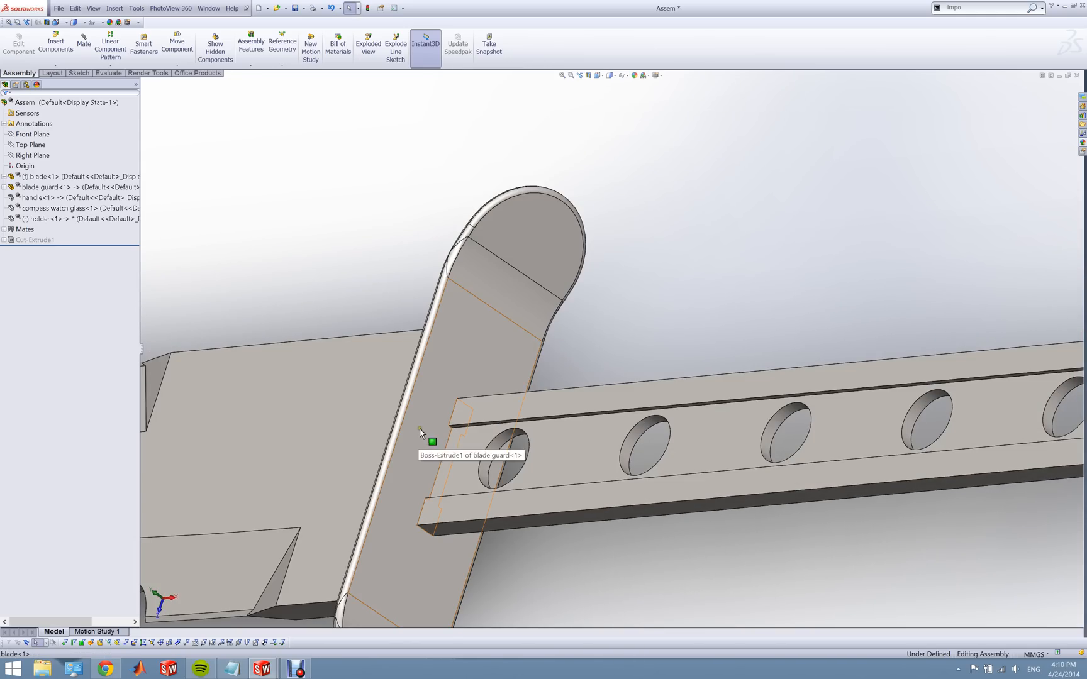
{"action": "left_click", "coordinate": [4, 187]}
{"action": "left_click", "coordinate": [11, 198]}
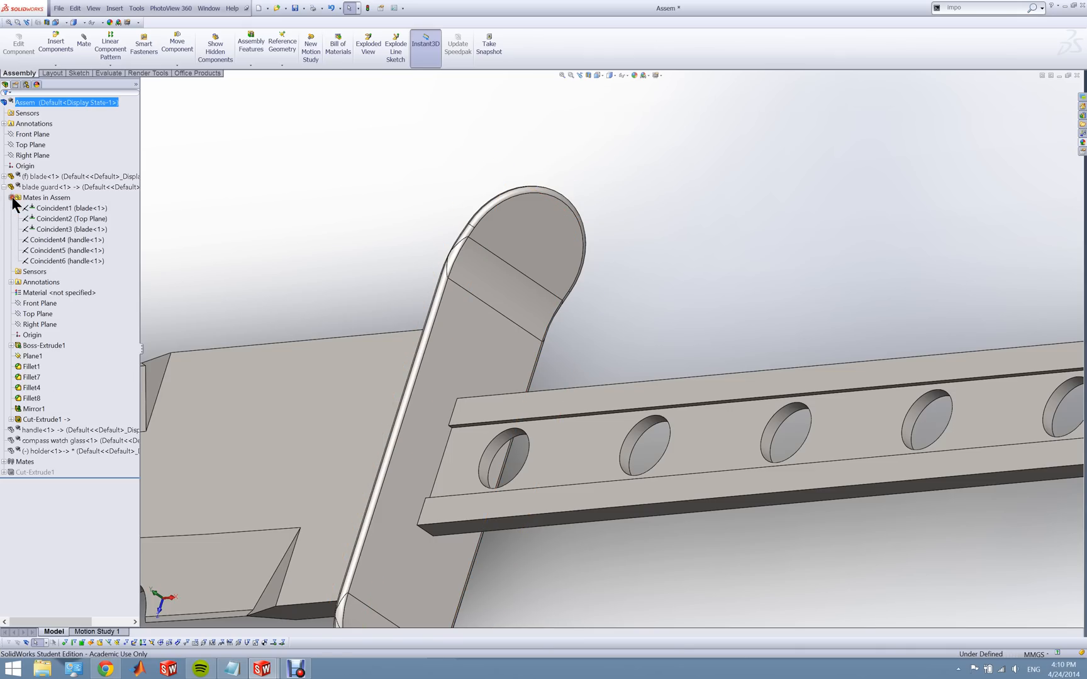
{"action": "left_click", "coordinate": [49, 209]}
{"action": "scroll", "coordinate": [369, 369], "scroll_direction": "up", "scroll_amount": 5}
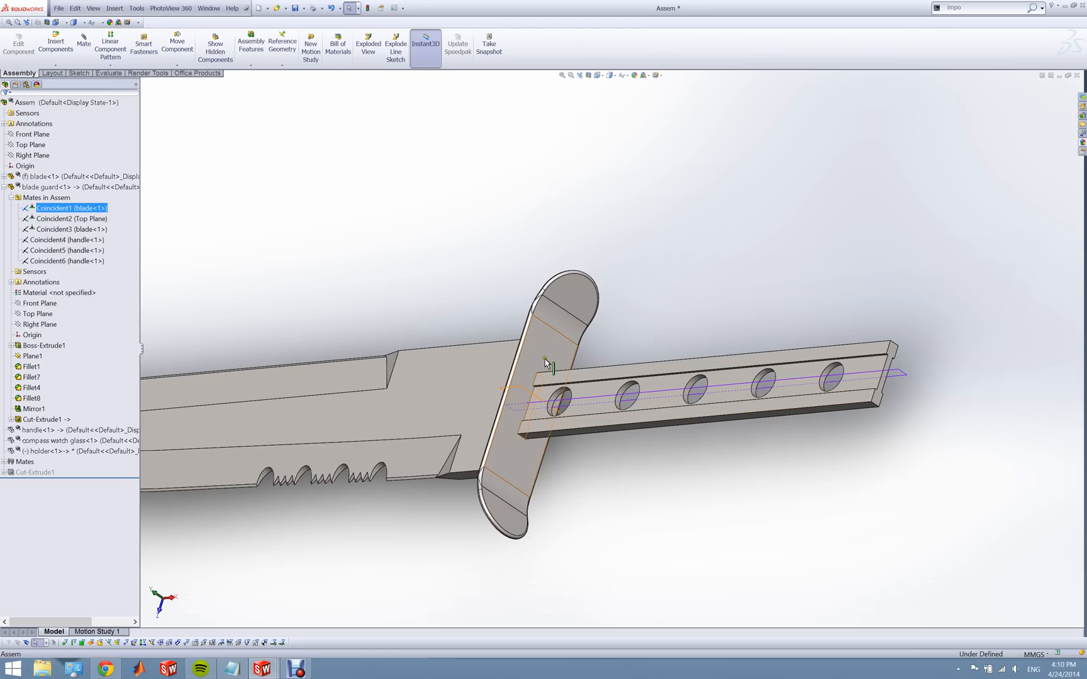
- Examine the blade guard's Coincident2 mate to the Top Plane and its Coincident3 mate to the blade from several angles
{"action": "left_click", "coordinate": [56, 221]}
{"action": "middle_click_drag", "start_coordinate": [367, 348], "coordinate": [165, 245]}
{"action": "left_click", "coordinate": [91, 229]}
{"action": "scroll", "coordinate": [582, 405], "scroll_direction": "down", "scroll_amount": 3}
{"action": "scroll", "coordinate": [355, 359], "scroll_direction": "down", "scroll_amount": 4}
{"action": "middle_click_drag", "start_coordinate": [414, 358], "coordinate": [476, 441]}
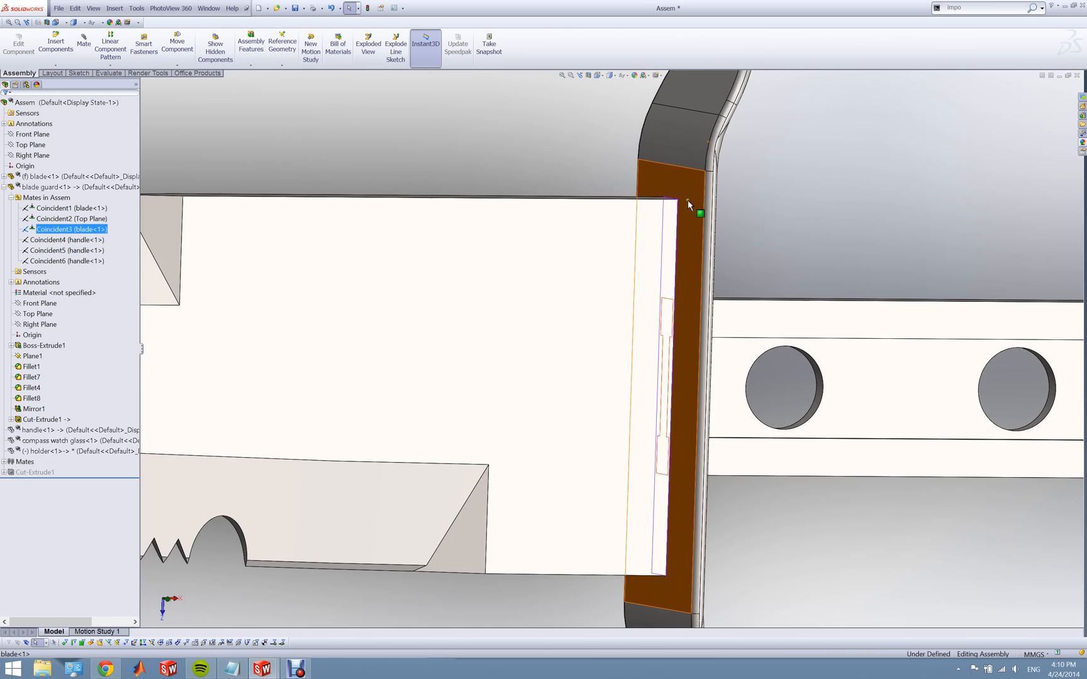
{"action": "middle_click_drag", "start_coordinate": [381, 292], "coordinate": [258, 302]}
{"action": "scroll", "coordinate": [503, 340], "scroll_direction": "up", "scroll_amount": 5}
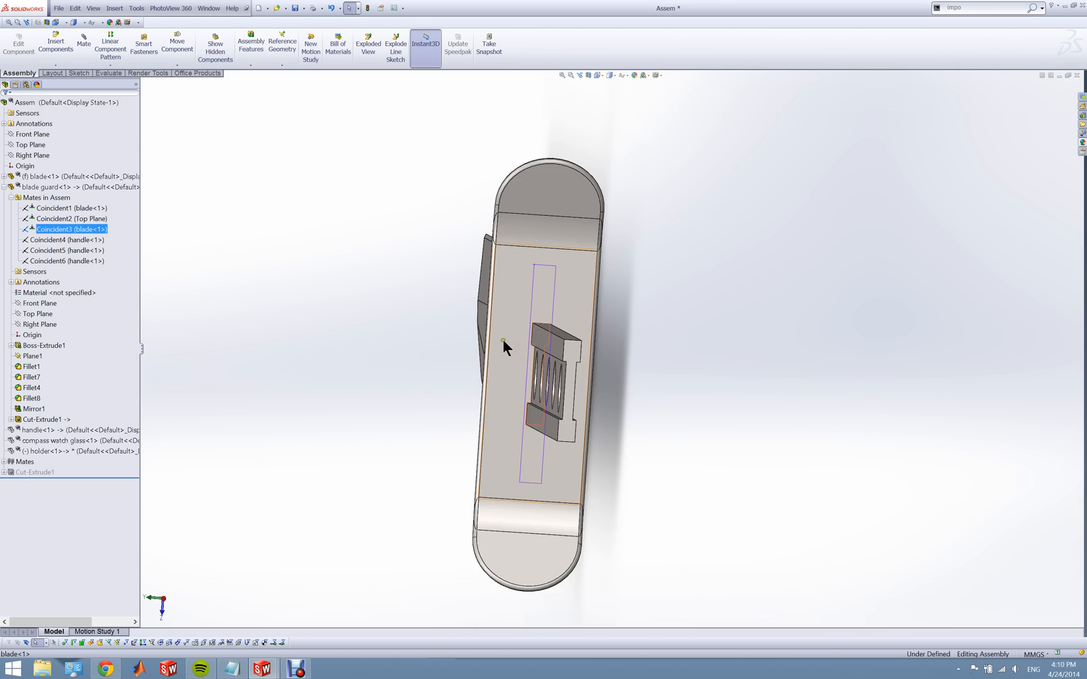
{"action": "middle_click_drag", "start_coordinate": [500, 357], "coordinate": [576, 408]}
{"action": "middle_click_drag", "start_coordinate": [514, 369], "coordinate": [579, 342]}
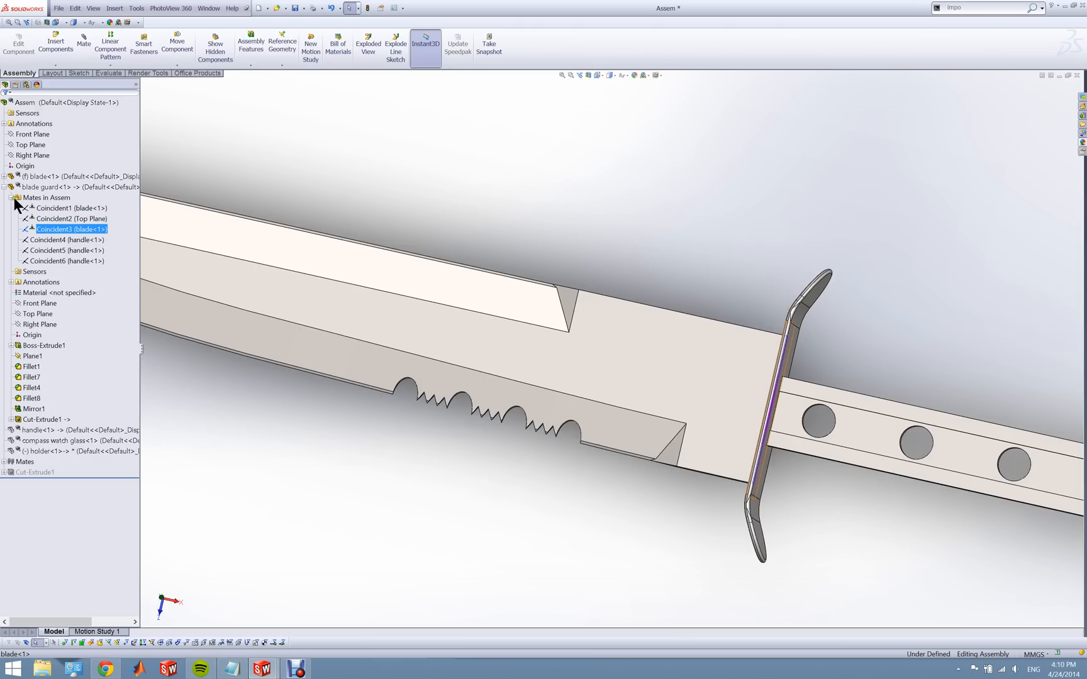
- Collapse the blade guard's entries in the feature tree and show the handle component again
{"action": "left_click", "coordinate": [10, 197]}
{"action": "left_click", "coordinate": [4, 186]}
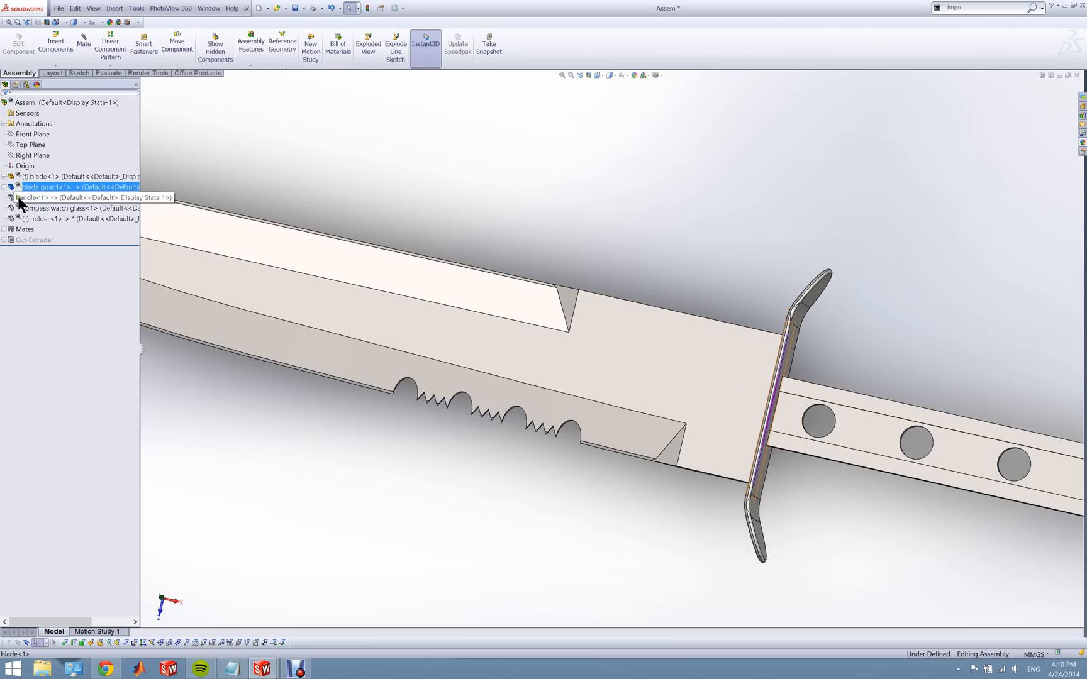
{"action": "right_click", "coordinate": [30, 197]}
{"action": "left_click", "coordinate": [55, 185]}
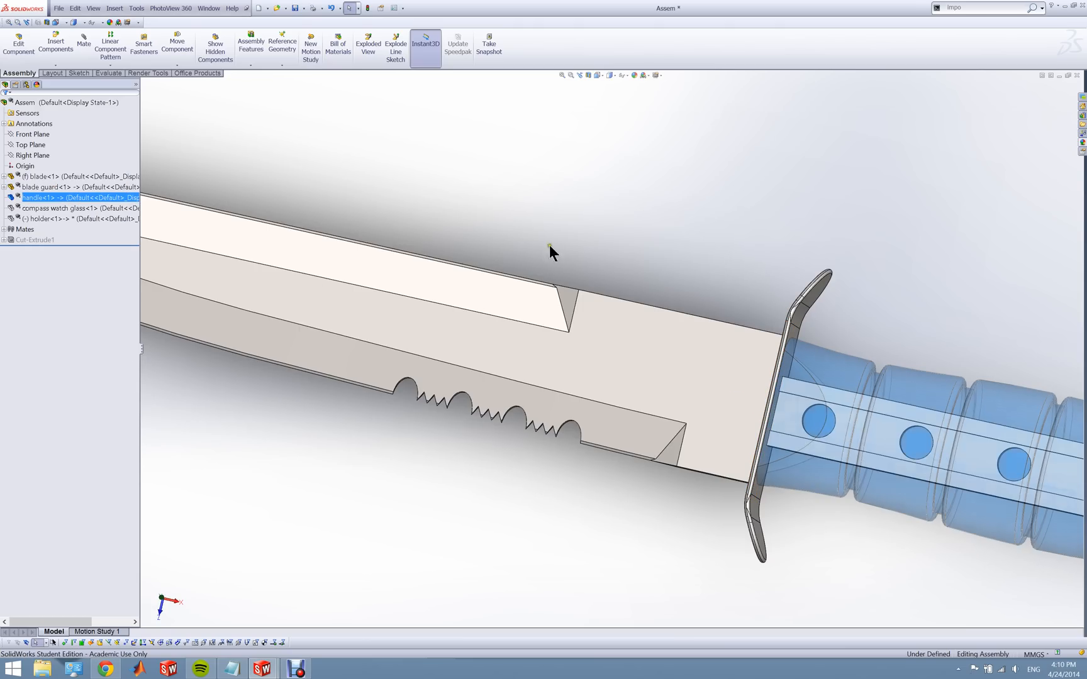
{"action": "left_click", "coordinate": [546, 207]}
{"action": "key", "text": "f"}
{"action": "scroll", "coordinate": [770, 380], "scroll_direction": "down", "scroll_amount": 4}
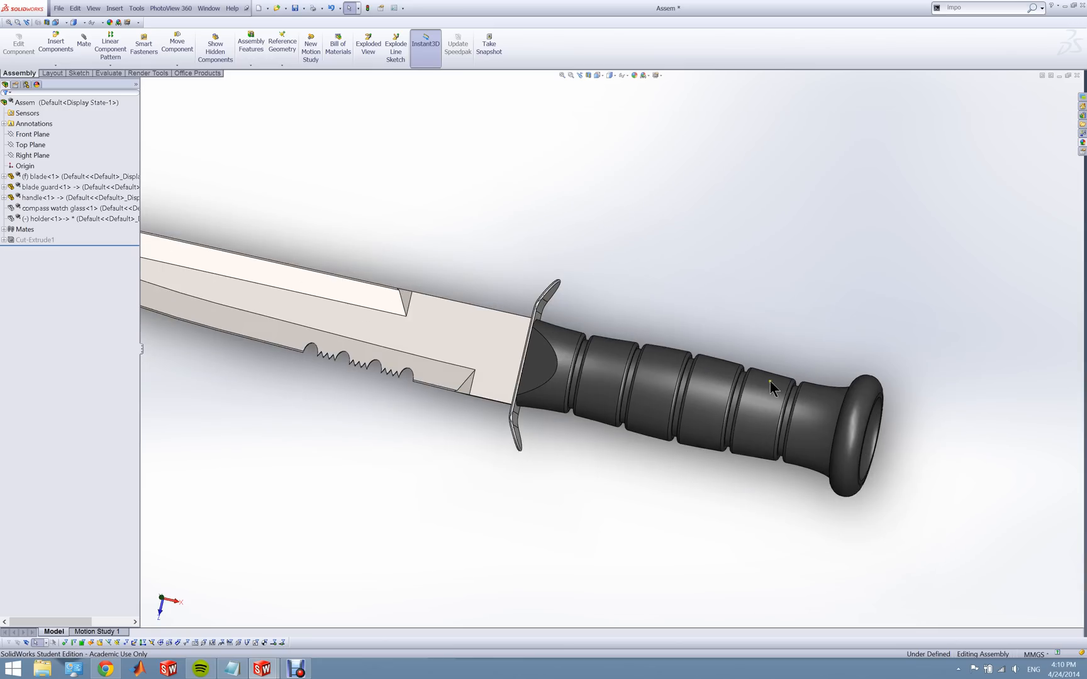
- Make the handle component transparent so the tang inside it can be seen
{"action": "right_click", "coordinate": [41, 200]}
{"action": "left_click", "coordinate": [69, 181]}
{"action": "left_click", "coordinate": [531, 160]}
{"action": "middle_click_drag", "start_coordinate": [573, 221], "coordinate": [563, 158]}
{"action": "scroll", "coordinate": [665, 339], "scroll_direction": "up", "scroll_amount": 2}
{"action": "scroll", "coordinate": [652, 392], "scroll_direction": "down", "scroll_amount": 2}
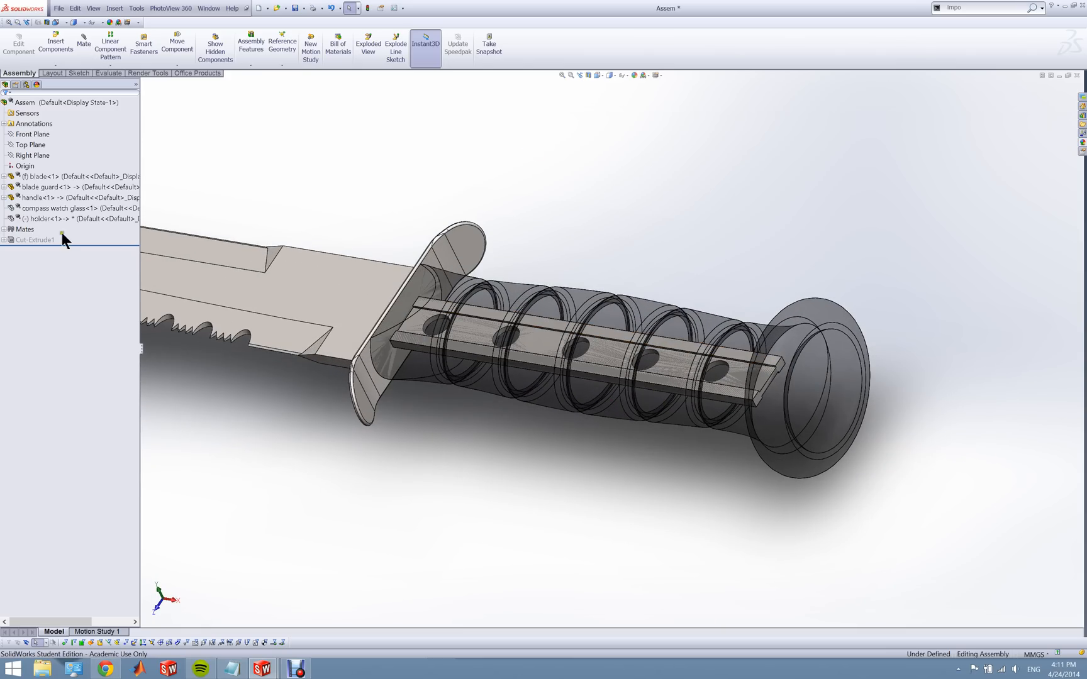
- Examine the handle's Coincident4, Coincident5 and Coincident6 mates with the blade guard
{"action": "left_click", "coordinate": [5, 197]}
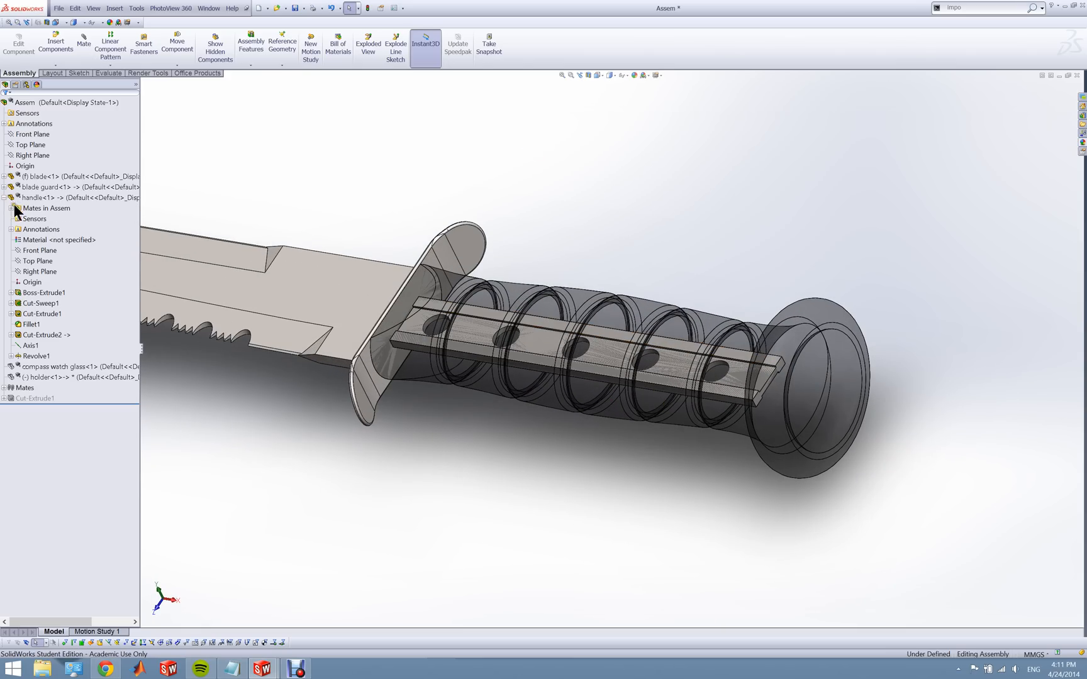
{"action": "left_click", "coordinate": [11, 209]}
{"action": "left_click", "coordinate": [34, 217]}
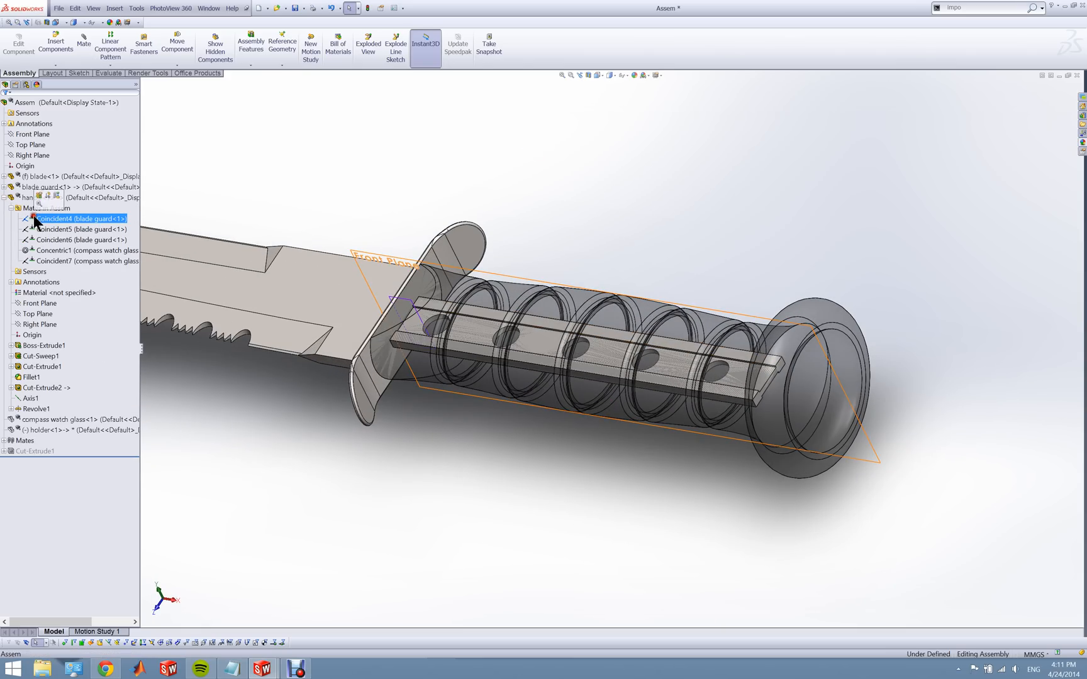
{"action": "middle_click_drag", "start_coordinate": [315, 271], "coordinate": [138, 261]}
{"action": "left_click", "coordinate": [79, 228]}
{"action": "left_click", "coordinate": [82, 238]}
{"action": "left_click", "coordinate": [96, 252], "text": "ctrl"}
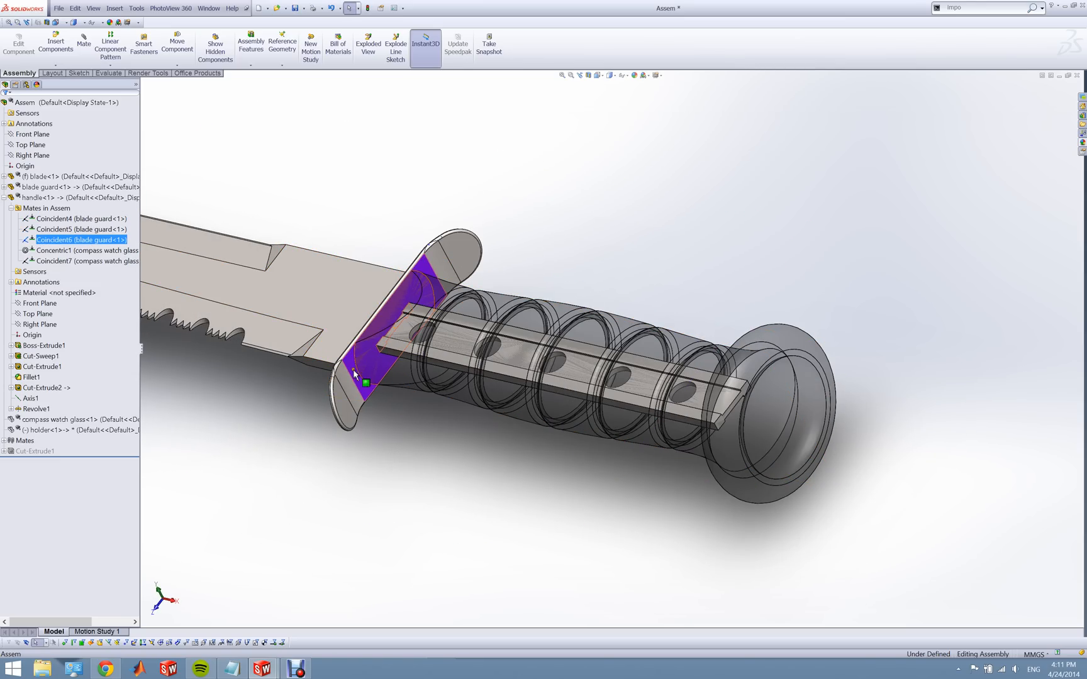
{"action": "middle_click_drag", "start_coordinate": [352, 359], "coordinate": [380, 352]}
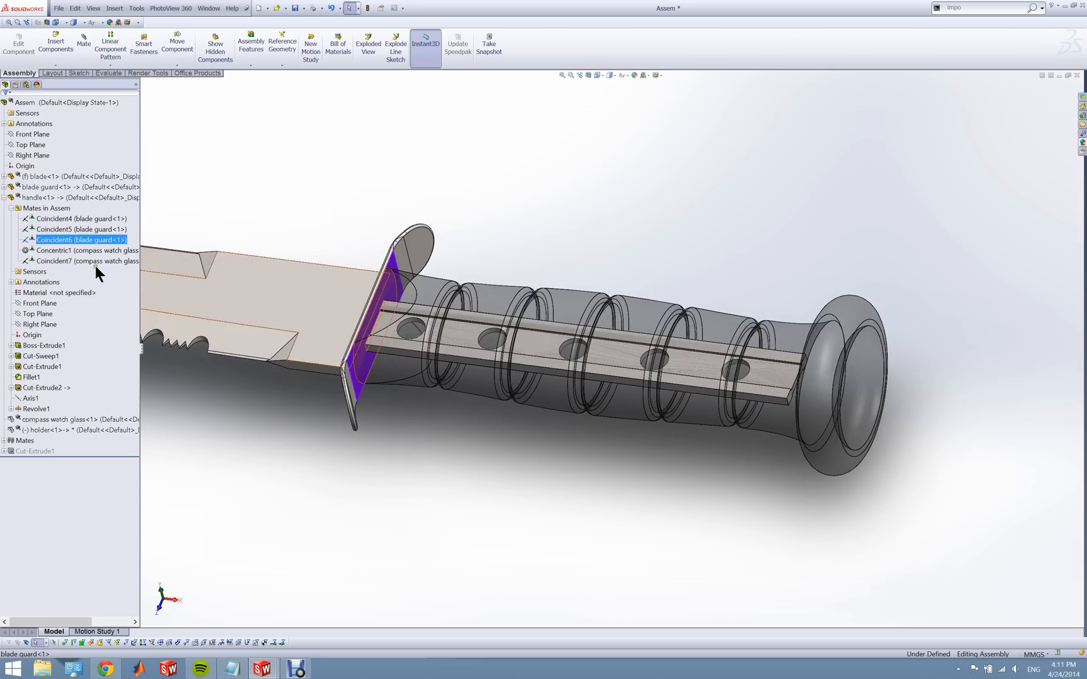
- Collapse the handle's entries in the feature tree and turn off the handle's transparency
{"action": "left_click", "coordinate": [11, 208]}
{"action": "left_click", "coordinate": [4, 197]}
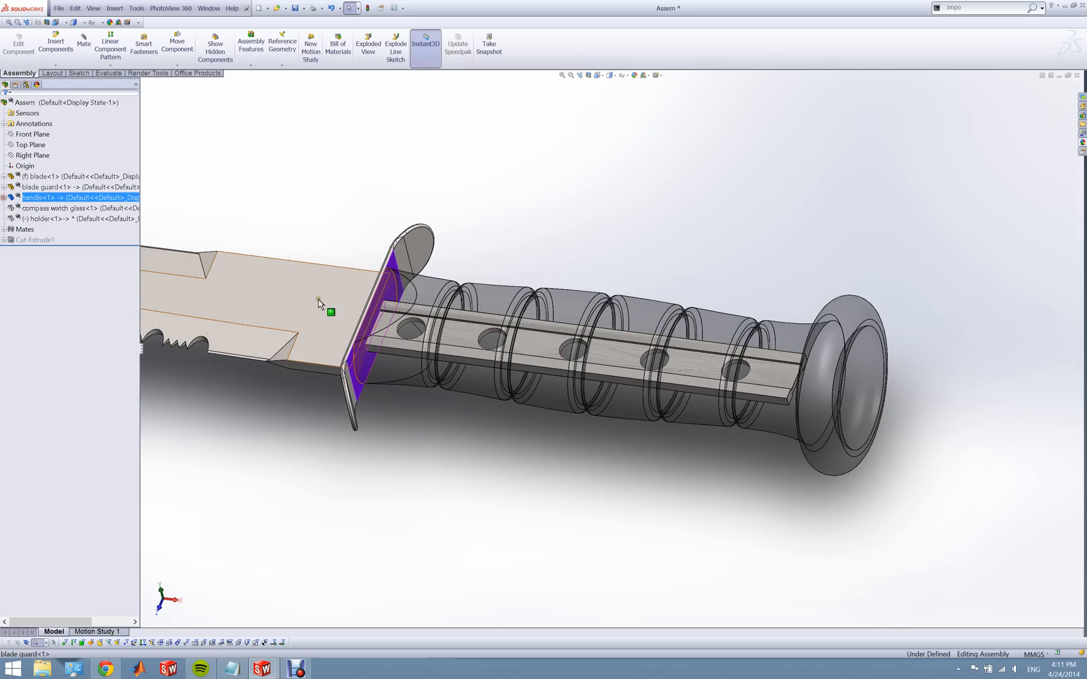
{"action": "right_click", "coordinate": [55, 197]}
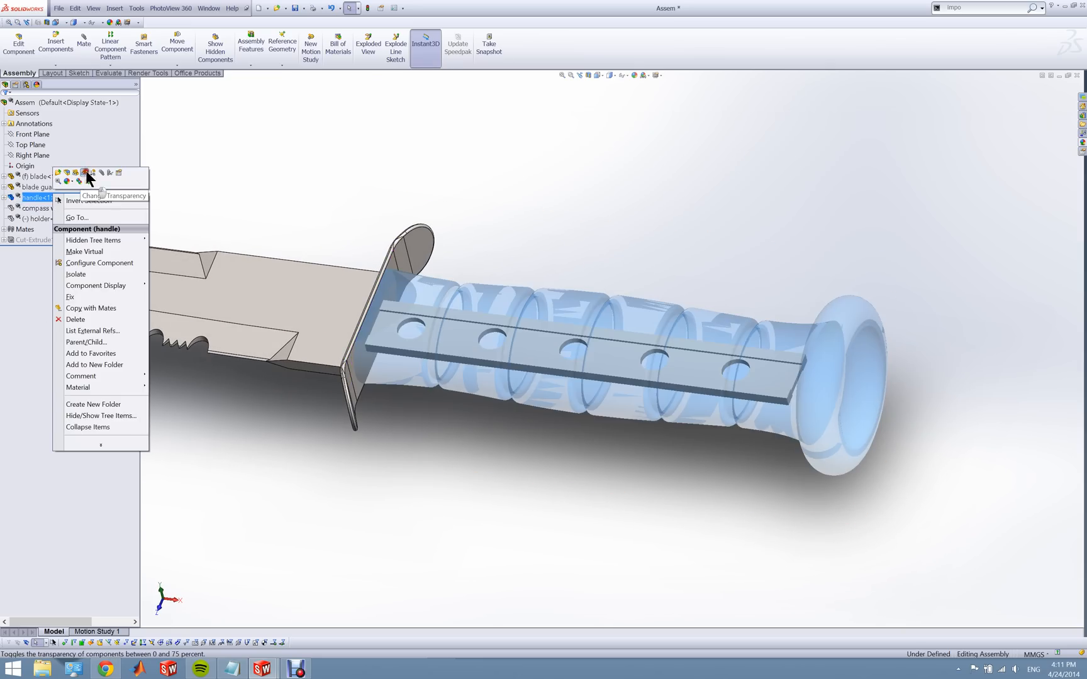
{"action": "left_click", "coordinate": [85, 170]}
{"action": "left_click", "coordinate": [341, 213]}
- Show the compass watch glass component again at the end of the handle
{"action": "left_click", "coordinate": [11, 210]}
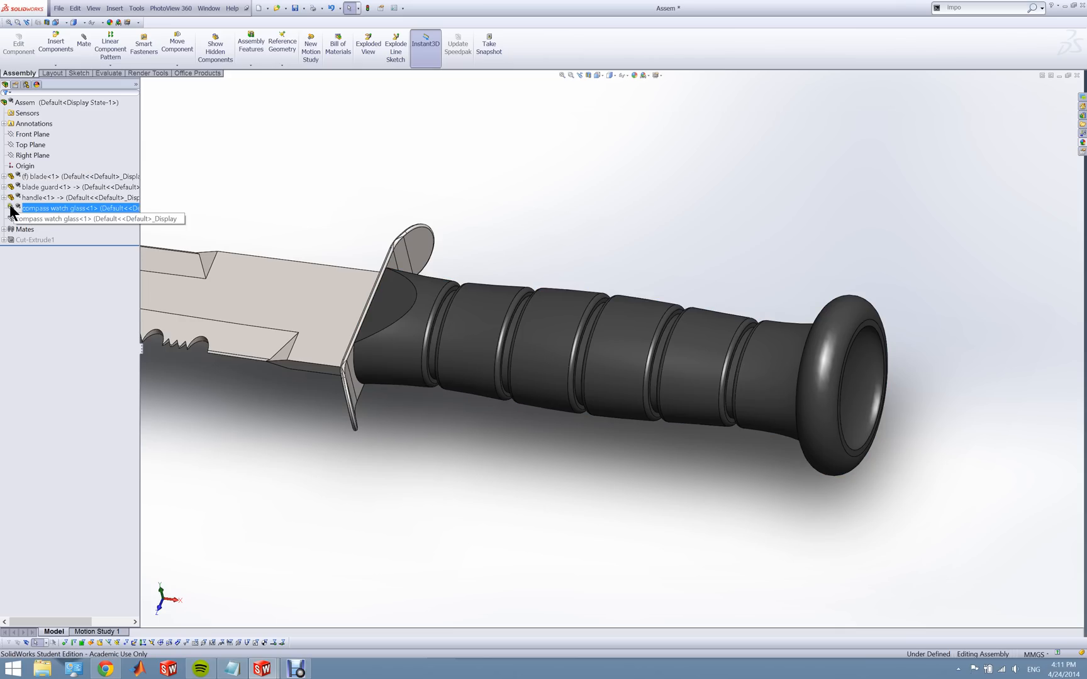
{"action": "right_click", "coordinate": [43, 208]}
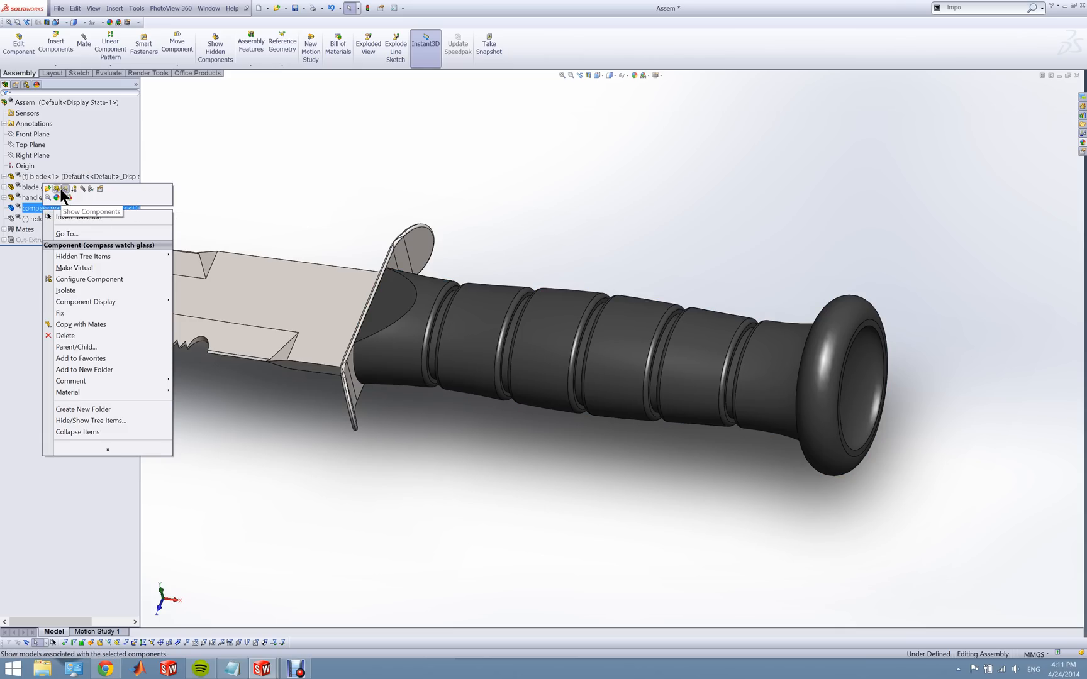
{"action": "left_click", "coordinate": [60, 189]}
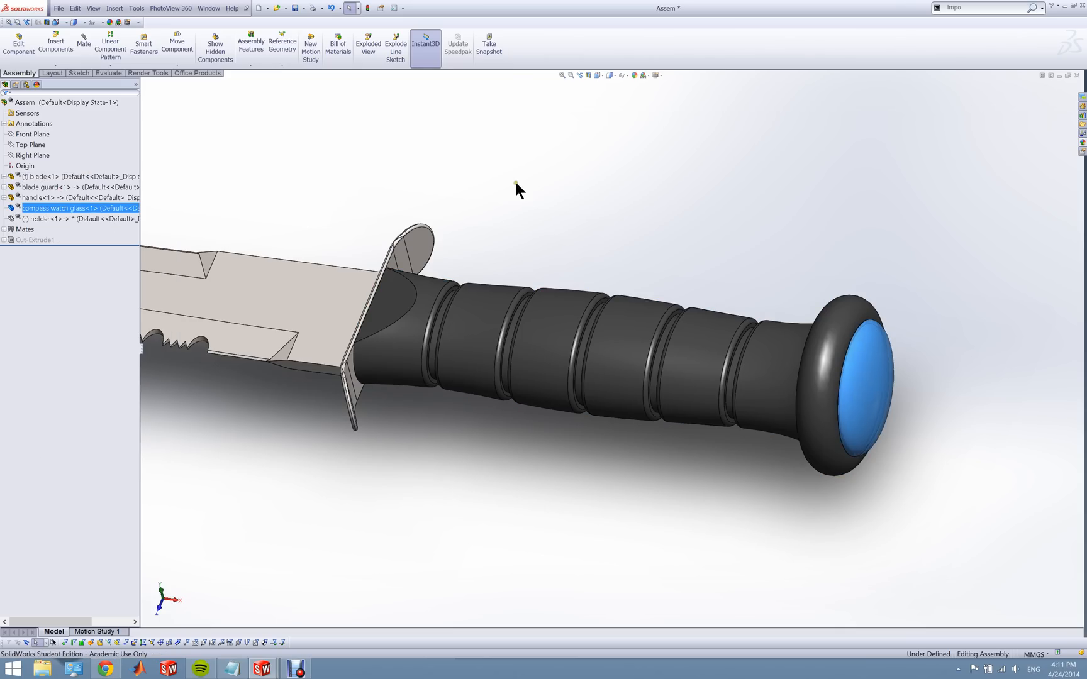
{"action": "left_click", "coordinate": [609, 235]}
- Examine the compass watch glass's Concentric1 and Coincident7 mates with the handle
{"action": "scroll", "coordinate": [873, 364], "scroll_direction": "down", "scroll_amount": 5}
{"action": "middle_click_drag", "start_coordinate": [874, 364], "coordinate": [723, 340]}
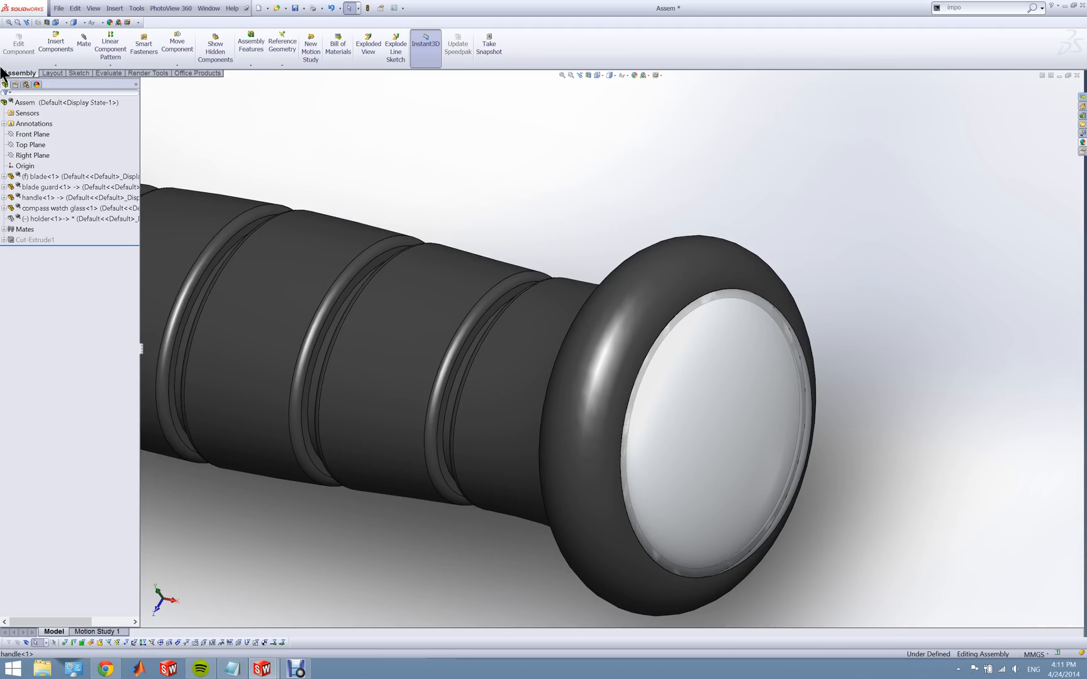
{"action": "left_click", "coordinate": [4, 208]}
{"action": "left_click", "coordinate": [11, 219]}
{"action": "left_click", "coordinate": [37, 229]}
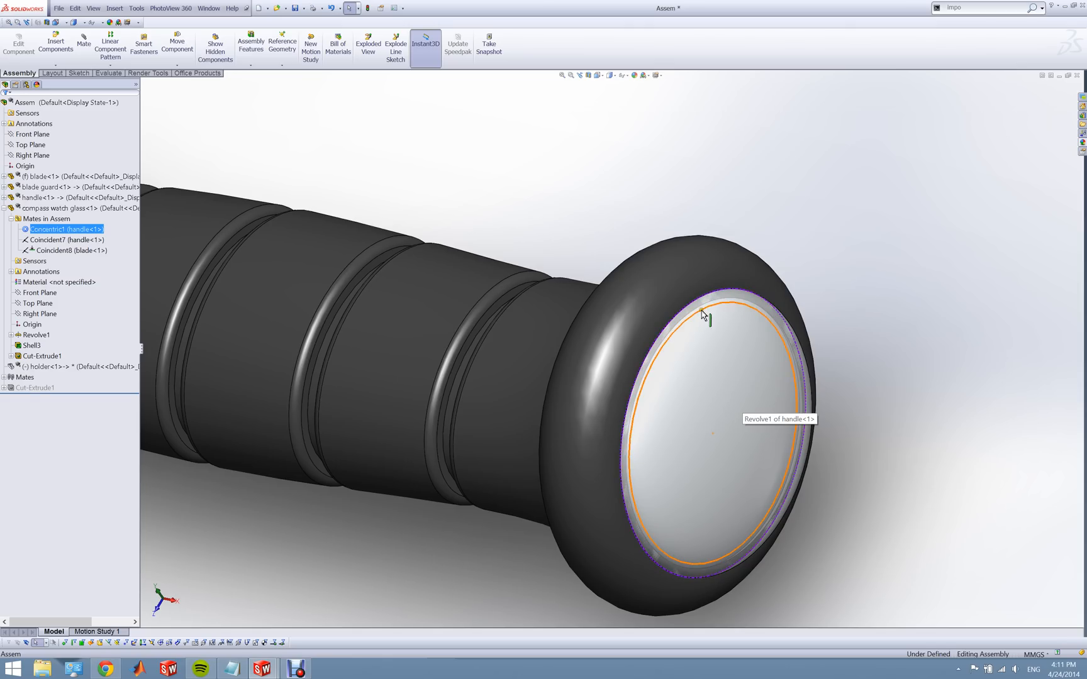
{"action": "left_click", "coordinate": [43, 240]}
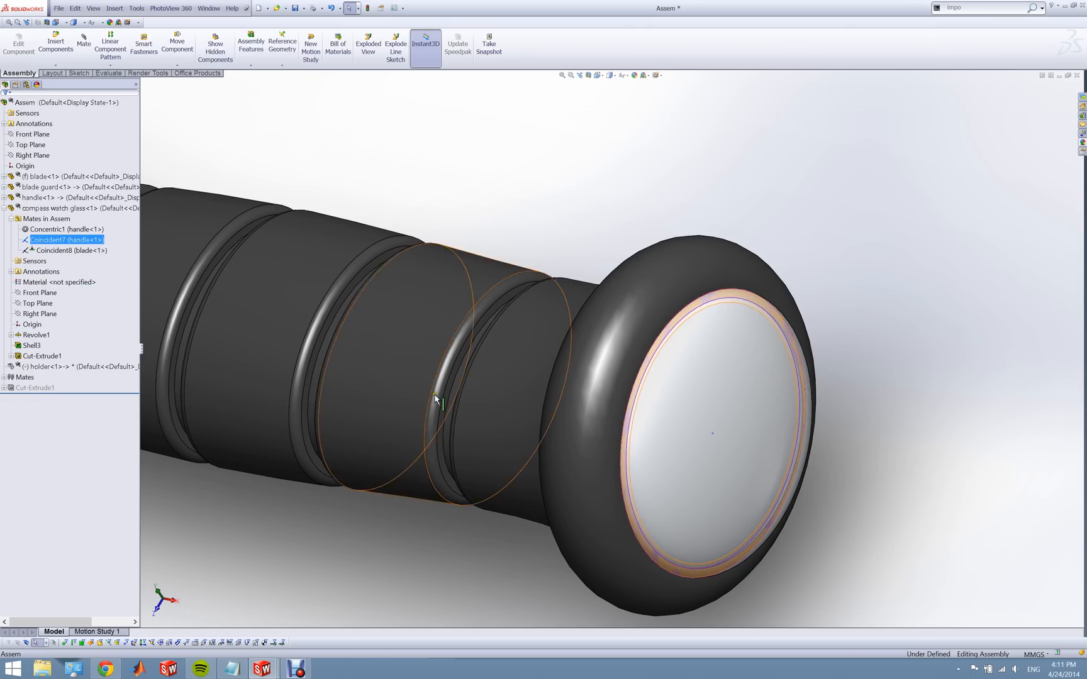
- Examine the compass watch glass's Coincident8 mate with the blade, and collapse the component's entries in the feature tree
{"action": "scroll", "coordinate": [506, 466], "scroll_direction": "up", "scroll_amount": 2}
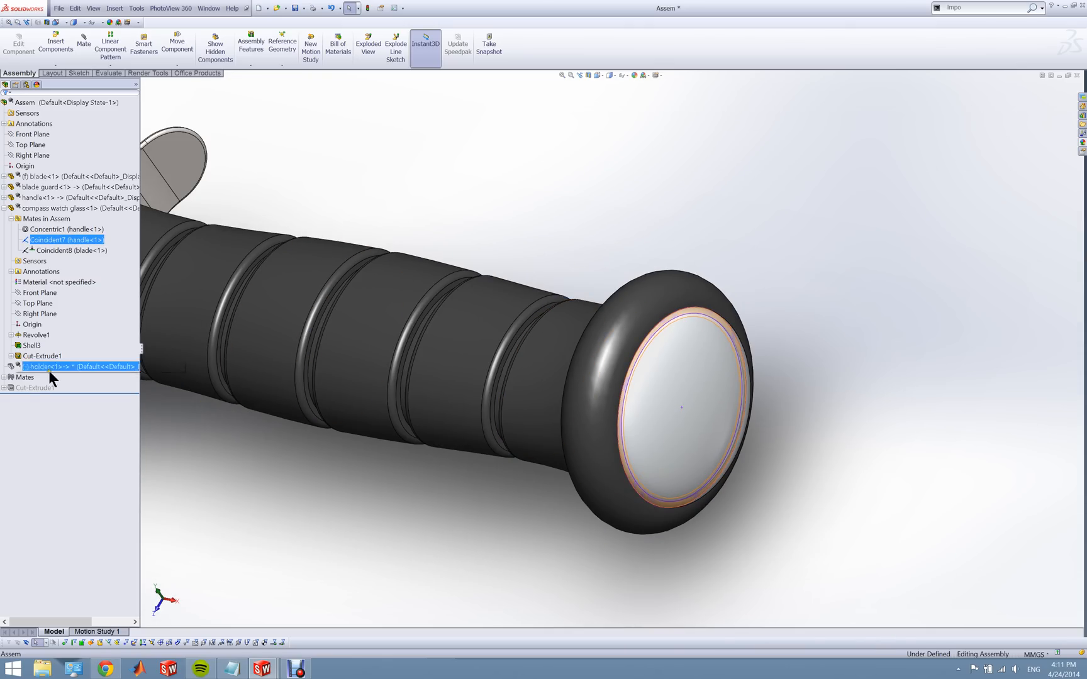
{"action": "left_click", "coordinate": [43, 251]}
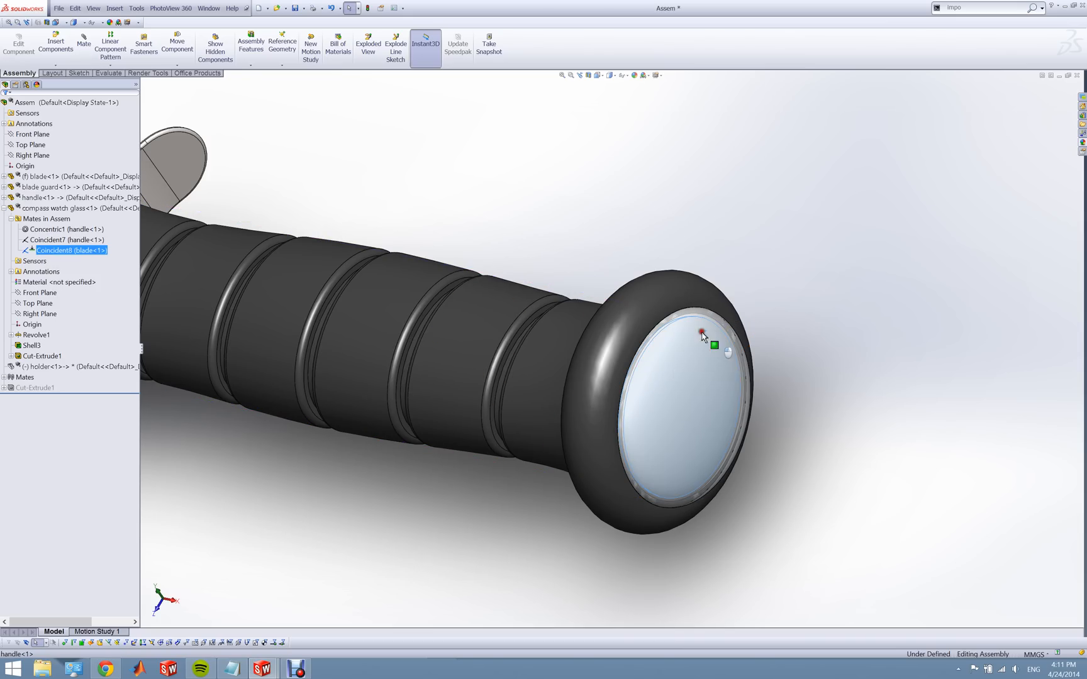
{"action": "left_click", "coordinate": [484, 476]}
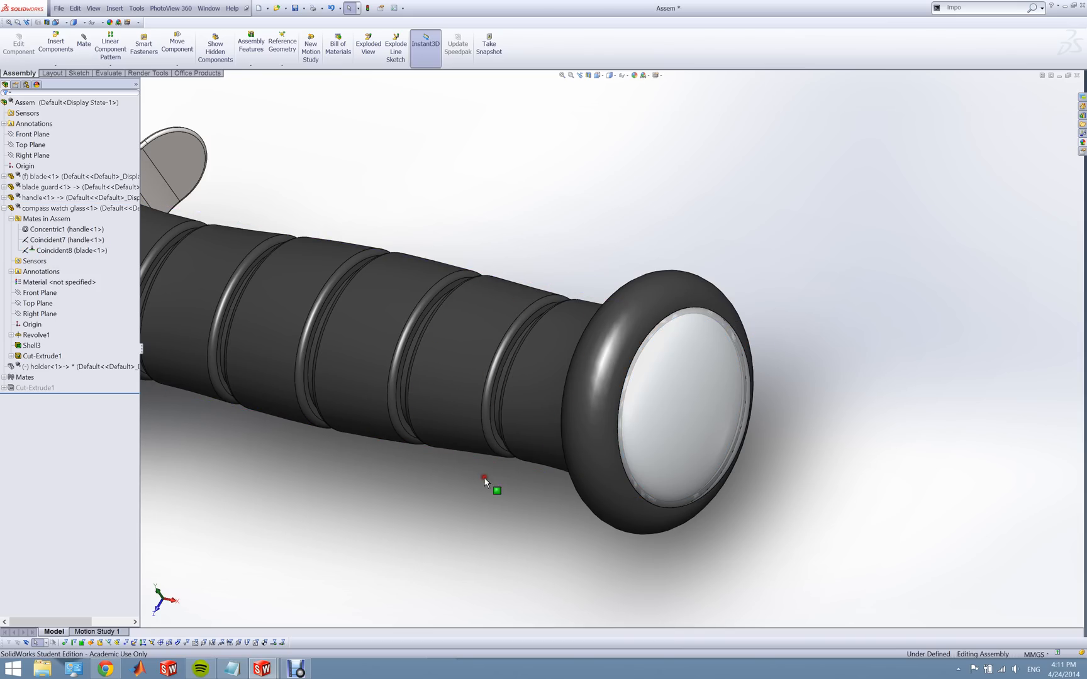
{"action": "left_click", "coordinate": [5, 208]}
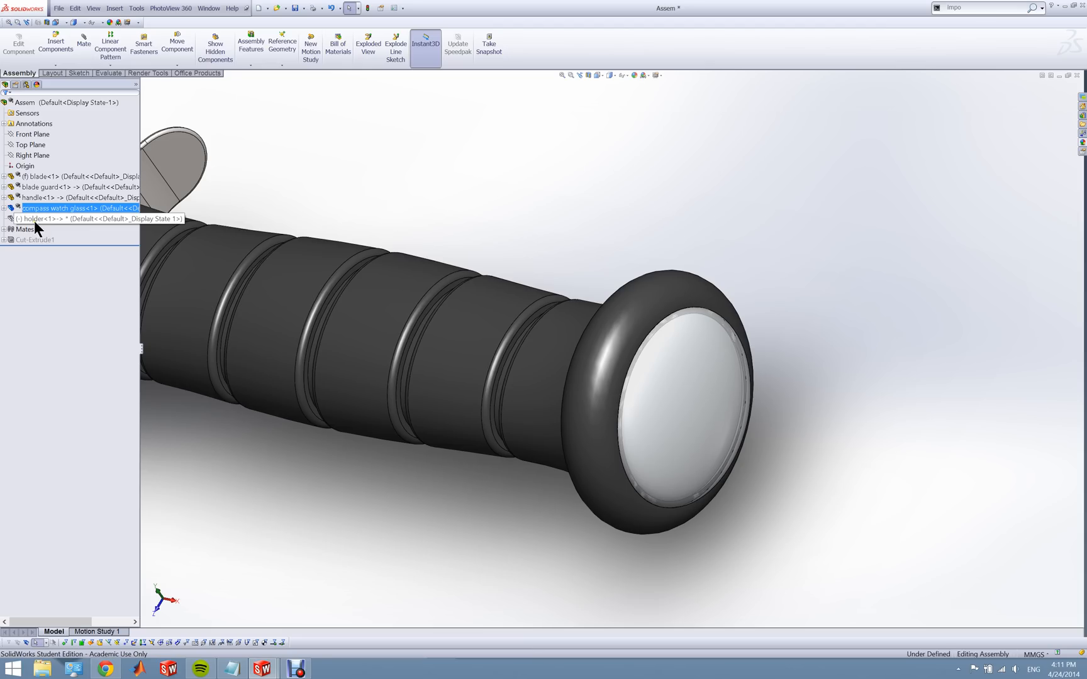
- Inspect the assembled knife from several angles, checking the blade, its serrations, the guard and the handle end
{"action": "scroll", "coordinate": [516, 549], "scroll_direction": "up", "scroll_amount": 8}
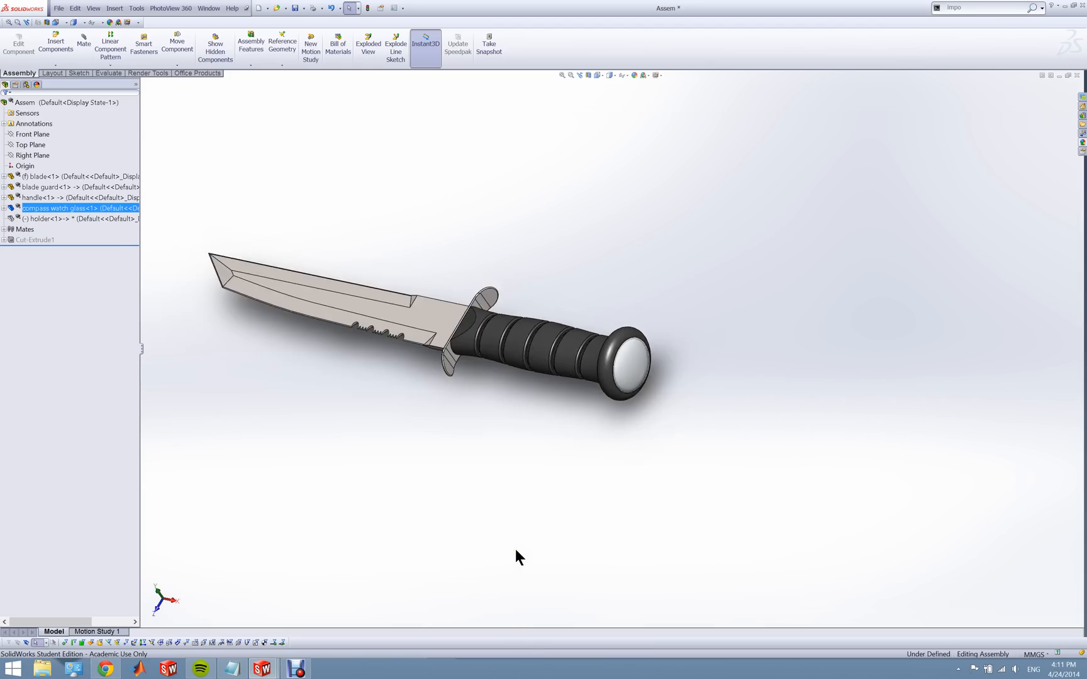
{"action": "middle_click_drag", "start_coordinate": [410, 408], "coordinate": [430, 437]}
{"action": "scroll", "coordinate": [518, 308], "scroll_direction": "down", "scroll_amount": 3}
{"action": "scroll", "coordinate": [452, 240], "scroll_direction": "down", "scroll_amount": 6}
{"action": "scroll", "coordinate": [424, 330], "scroll_direction": "up", "scroll_amount": 4}
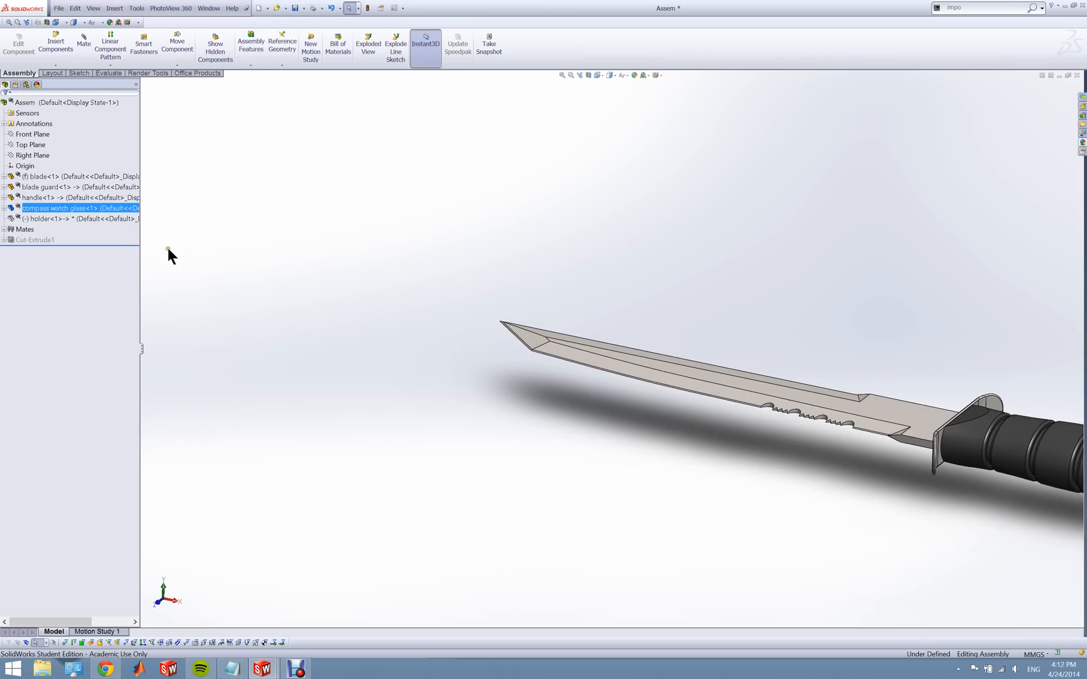
{"action": "scroll", "coordinate": [522, 346], "scroll_direction": "up", "scroll_amount": 3}
{"action": "middle_click_drag", "start_coordinate": [702, 377], "coordinate": [703, 610]}
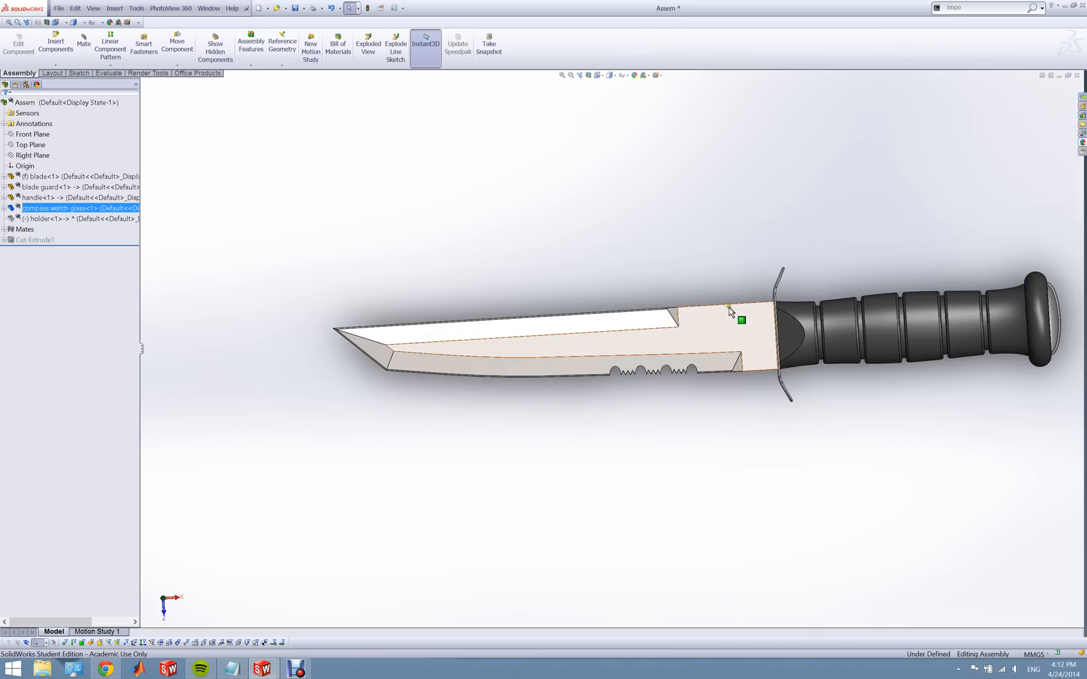
{"action": "scroll", "coordinate": [723, 321], "scroll_direction": "down", "scroll_amount": 5}
{"action": "middle_click_drag", "start_coordinate": [667, 335], "coordinate": [692, 213]}
{"action": "scroll", "coordinate": [633, 301], "scroll_direction": "up", "scroll_amount": 8}
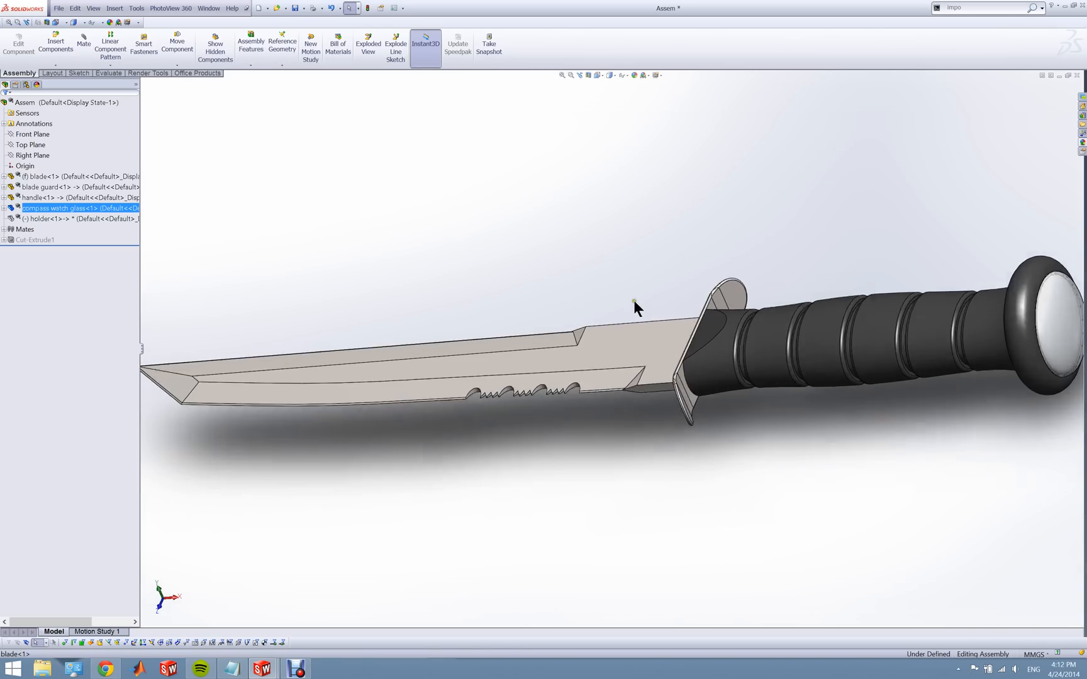
{"action": "middle_click_drag", "start_coordinate": [607, 396], "coordinate": [193, 365]}
- Open the holder part file from the knife folder in its own window
{"action": "right_click", "coordinate": [27, 217]}
{"action": "left_click", "coordinate": [329, 303]}
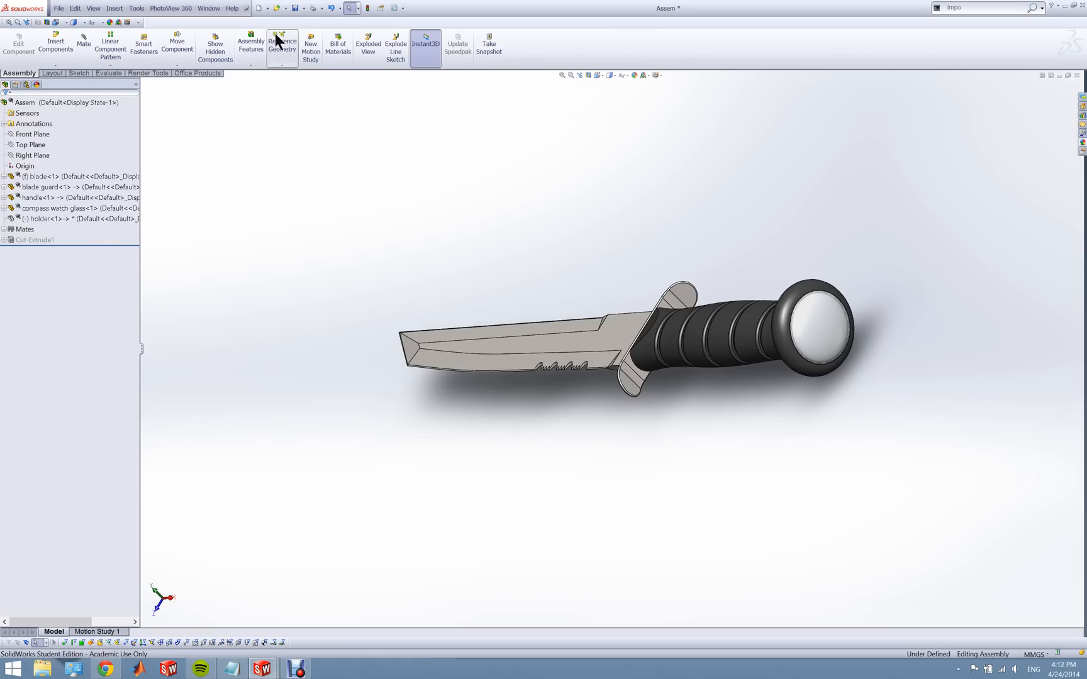
{"action": "left_click", "coordinate": [277, 8]}
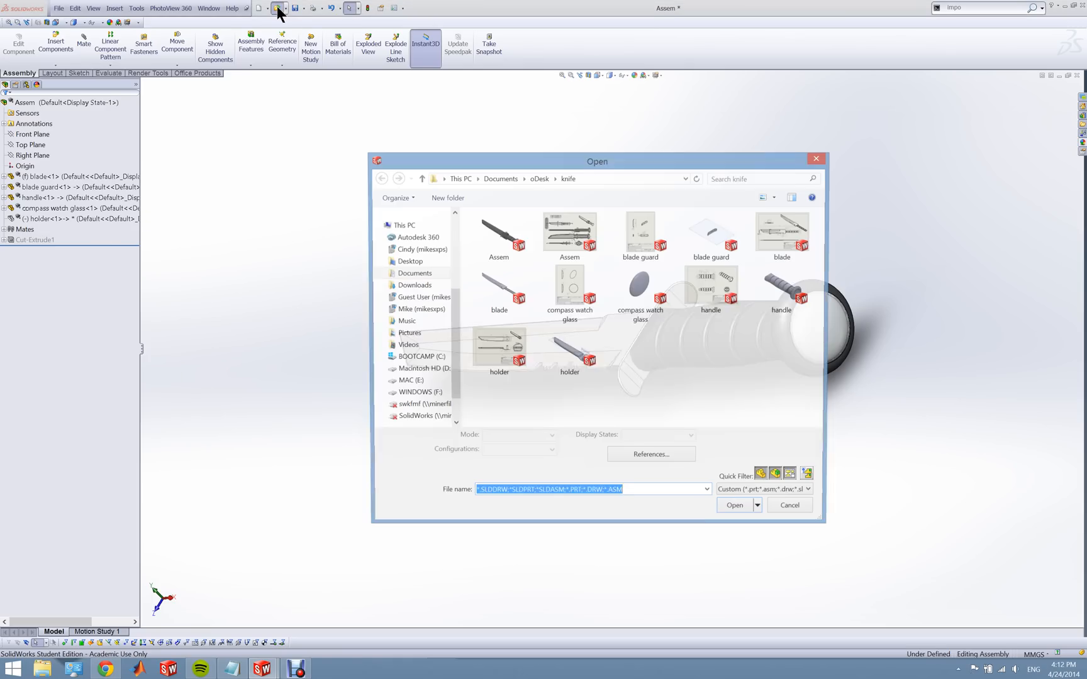
{"action": "left_click", "coordinate": [564, 341]}
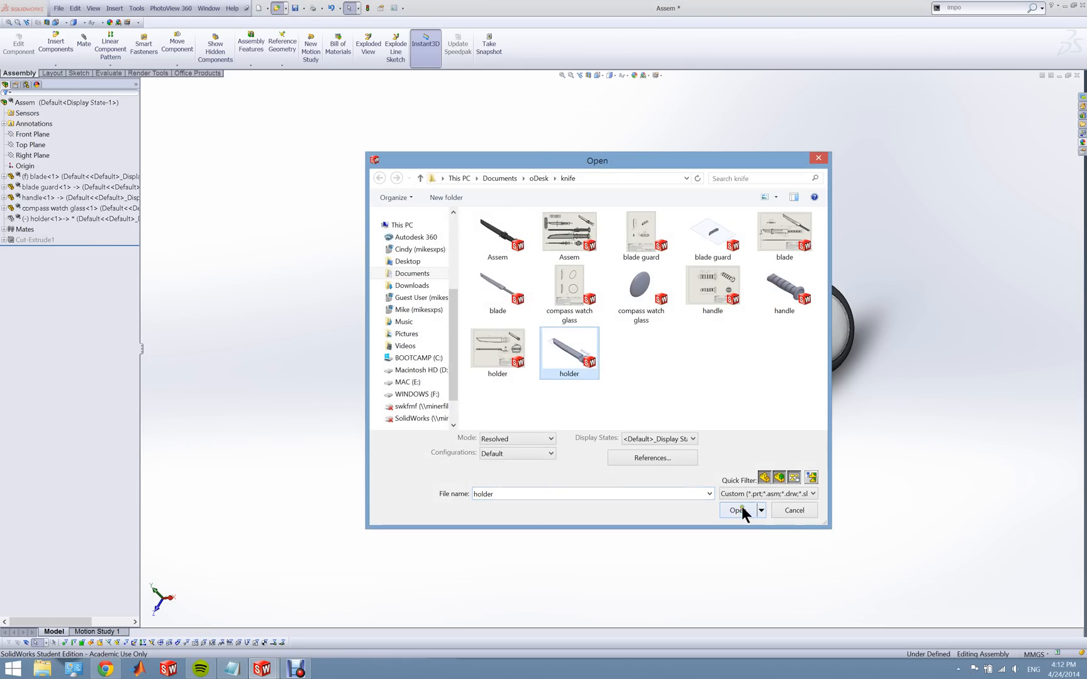
{"action": "left_click", "coordinate": [741, 509]}
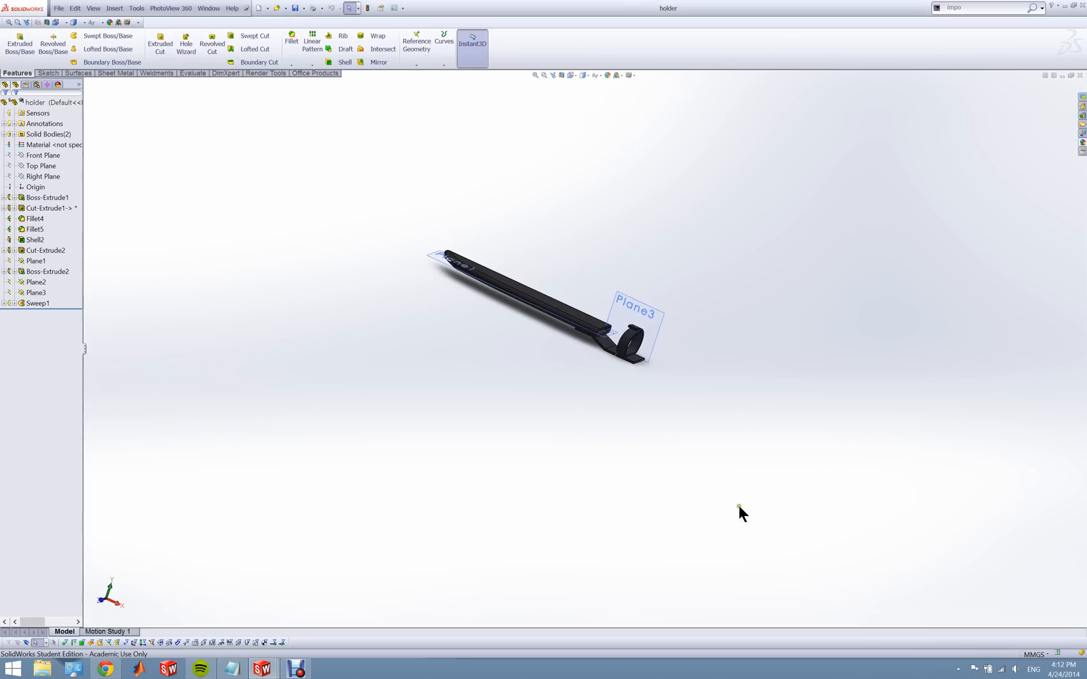
- Roll the holder's feature history back to Boss-Extrude1 to view the base block, and advance it past Cut-Extrude1
{"action": "middle_click_drag", "start_coordinate": [577, 363], "coordinate": [560, 495]}
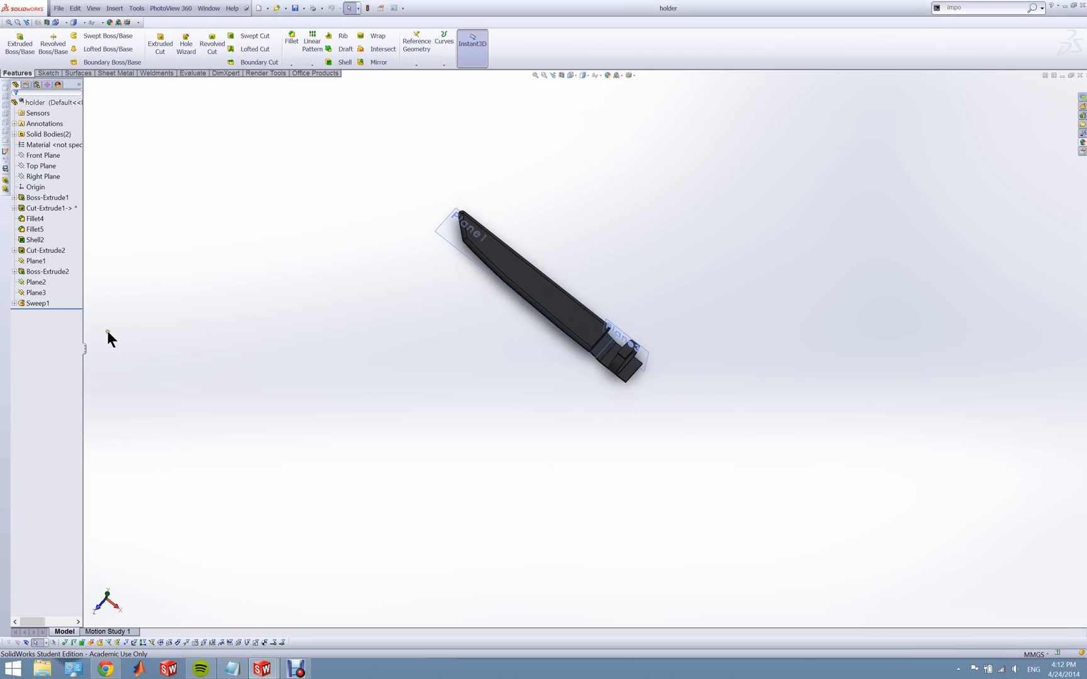
{"action": "left_click_drag", "start_coordinate": [58, 309], "coordinate": [75, 233]}
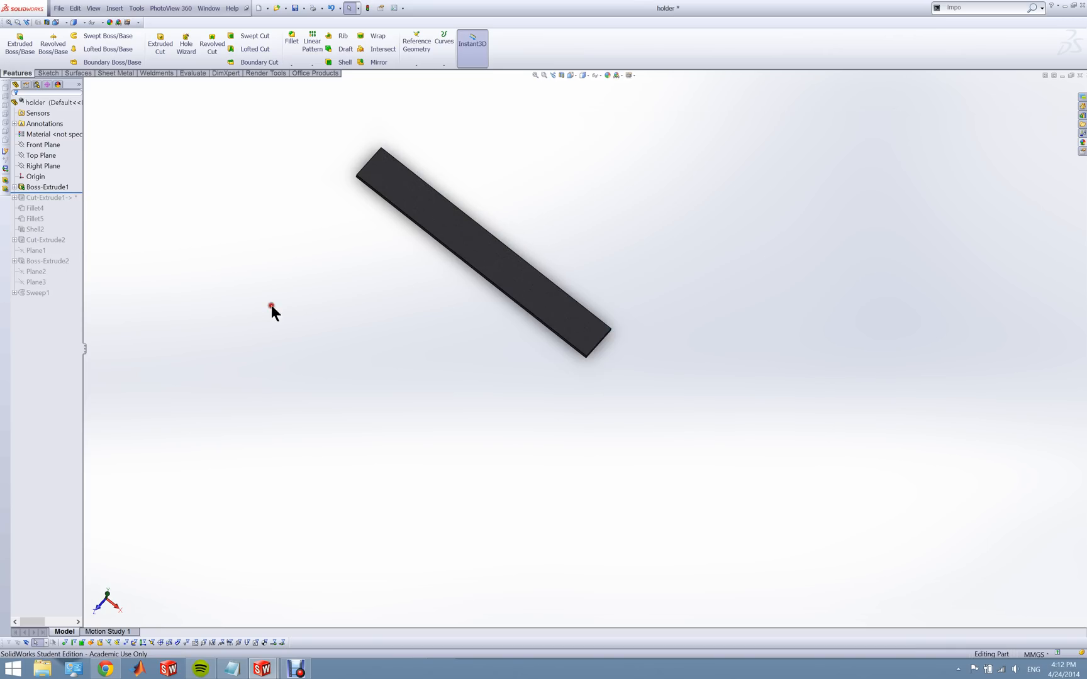
{"action": "scroll", "coordinate": [321, 251], "scroll_direction": "down", "scroll_amount": 5}
{"action": "scroll", "coordinate": [491, 205], "scroll_direction": "up", "scroll_amount": 3}
{"action": "scroll", "coordinate": [494, 205], "scroll_direction": "down", "scroll_amount": 4}
{"action": "middle_click_drag", "start_coordinate": [548, 299], "coordinate": [503, 177]}
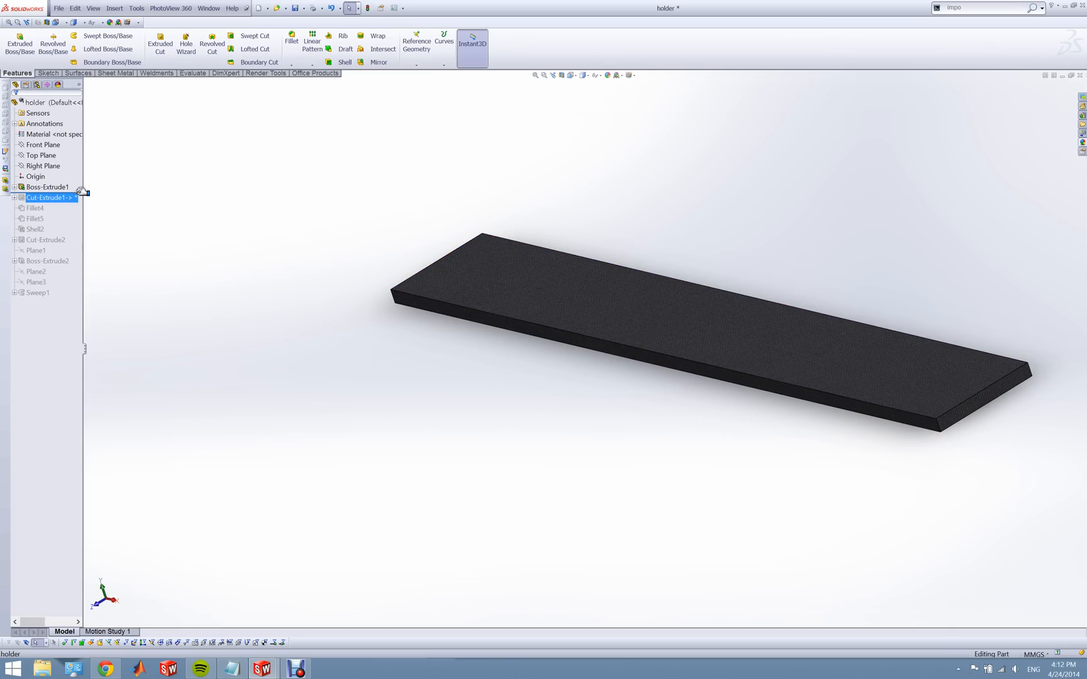
{"action": "left_click_drag", "start_coordinate": [75, 203], "coordinate": [76, 203]}
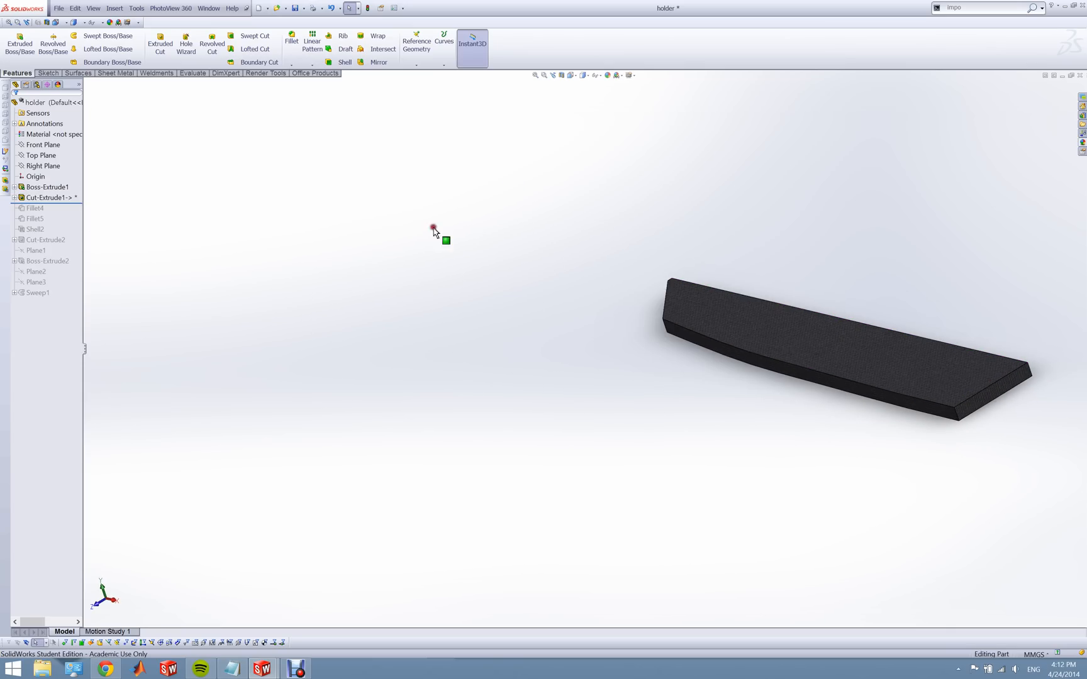
{"action": "middle_click_drag", "start_coordinate": [820, 328], "coordinate": [789, 491]}
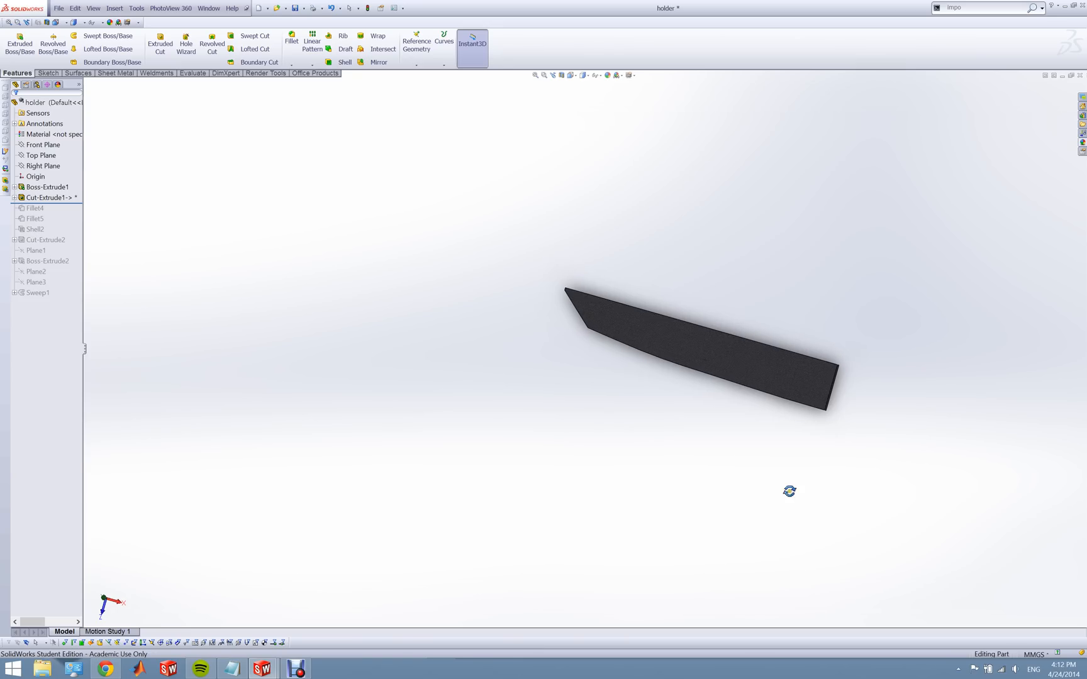
- Switch back to the Assem window and close the What's Wrong report
{"action": "mouse_move", "coordinate": [263, 671]}
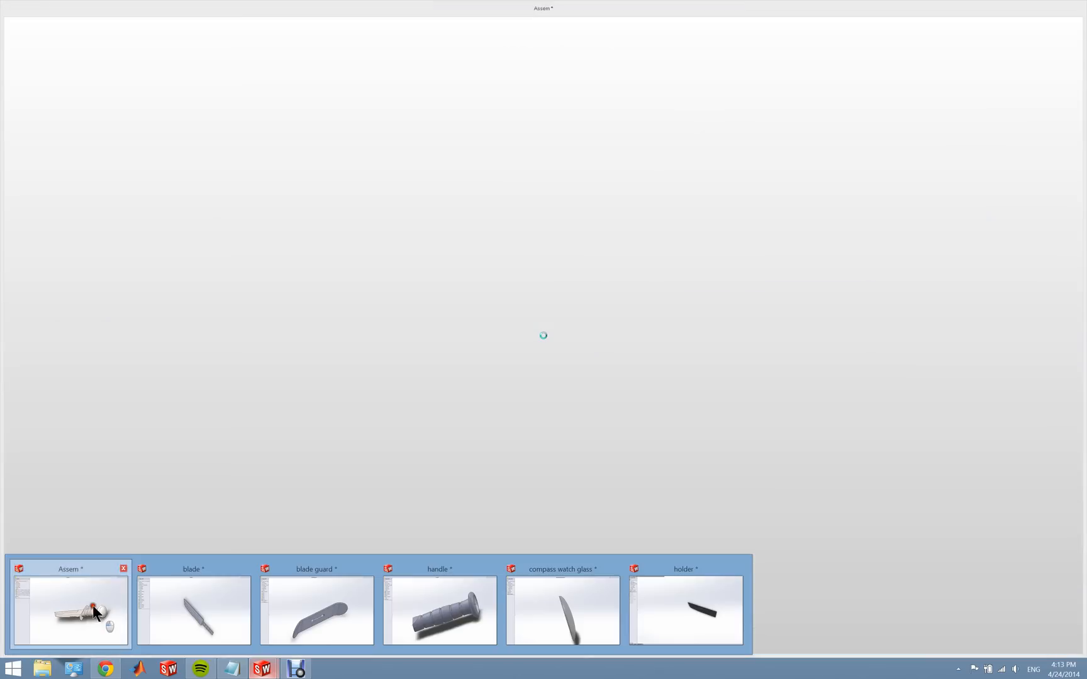
{"action": "left_click", "coordinate": [92, 606]}
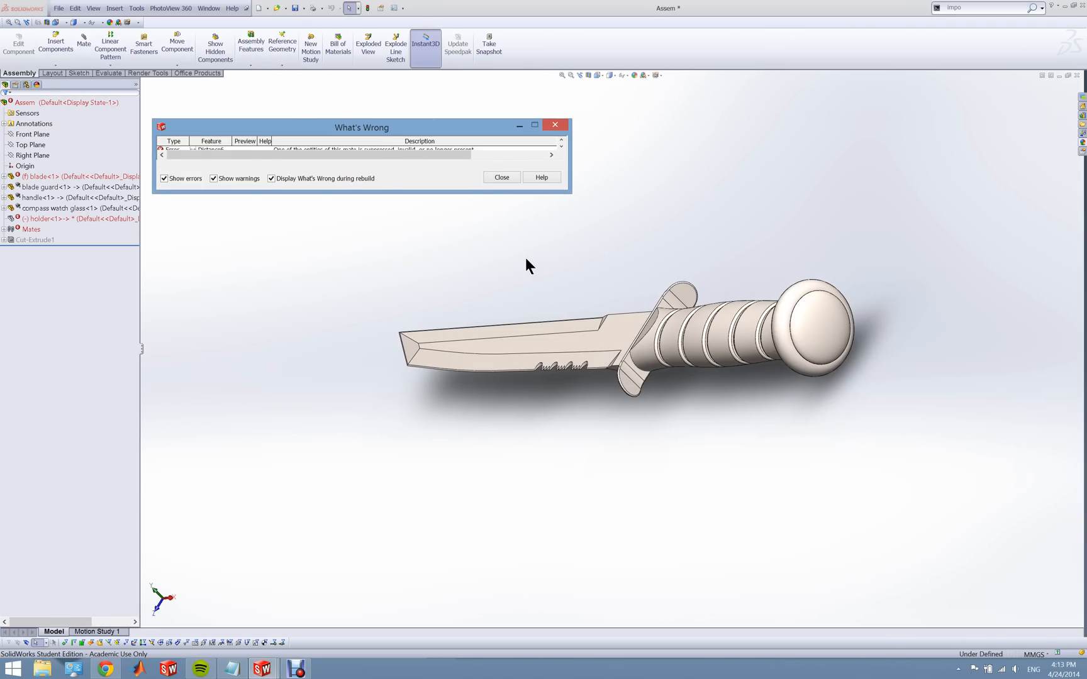
{"action": "left_click", "coordinate": [509, 177]}
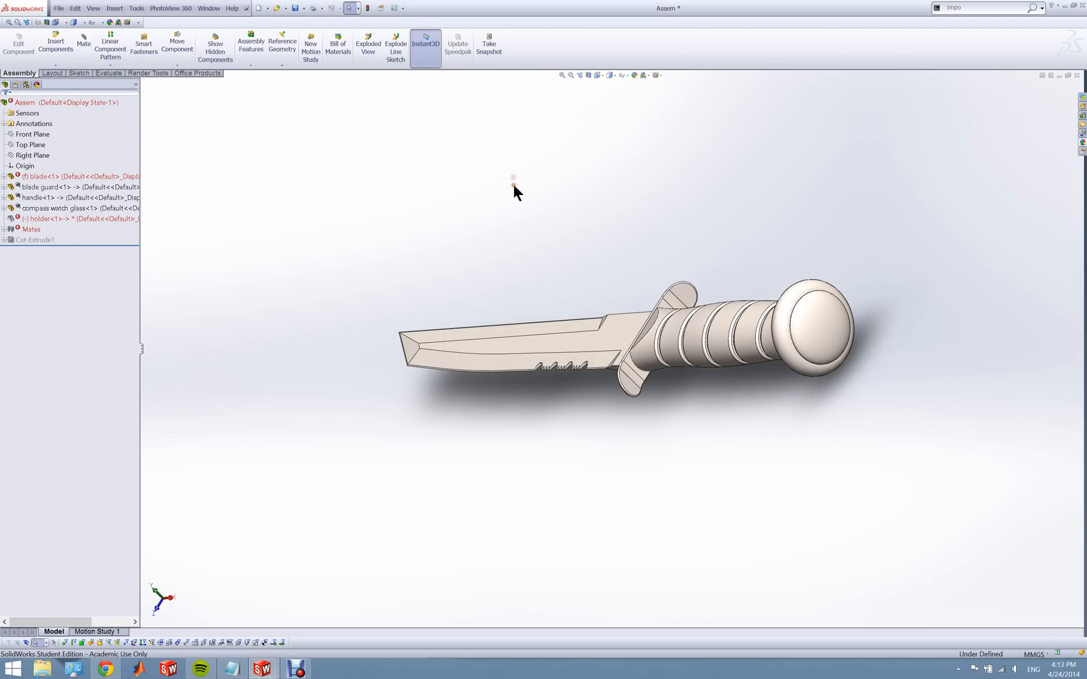
- Show the hidden holder component in the assembly and inspect how its outline fits around the blade
{"action": "right_click", "coordinate": [33, 218]}
{"action": "left_click", "coordinate": [47, 198]}
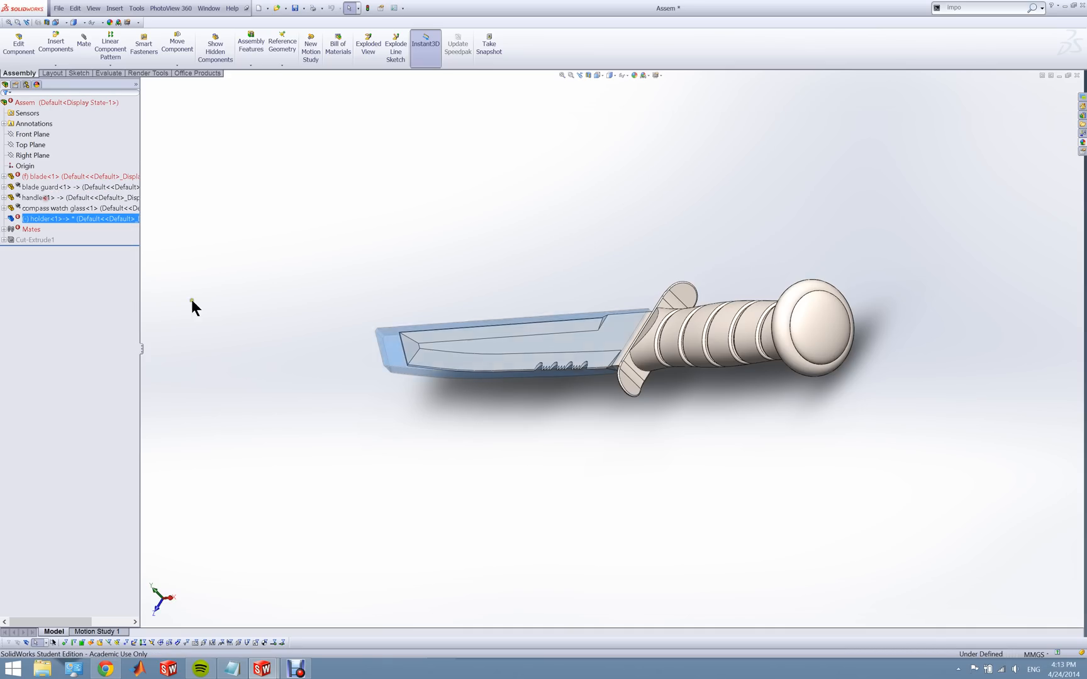
{"action": "left_click", "coordinate": [387, 390]}
{"action": "middle_click_drag", "start_coordinate": [429, 358], "coordinate": [476, 473]}
{"action": "scroll", "coordinate": [343, 289], "scroll_direction": "down", "scroll_amount": 1}
{"action": "scroll", "coordinate": [362, 298], "scroll_direction": "up", "scroll_amount": 3}
{"action": "mouse_move", "coordinate": [504, 306]}
{"action": "middle_mouse_down"}
{"action": "mouse_move", "coordinate": [517, 298]}
{"action": "mouse_move", "coordinate": [541, 340]}
{"action": "mouse_move", "coordinate": [509, 321]}
{"action": "middle_mouse_up"}
{"action": "left_click_drag", "start_coordinate": [528, 338], "coordinate": [463, 331]}
{"action": "left_click", "coordinate": [436, 410]}
{"action": "middle_click_drag", "start_coordinate": [436, 410], "coordinate": [443, 319]}
{"action": "right_click", "coordinate": [433, 304]}
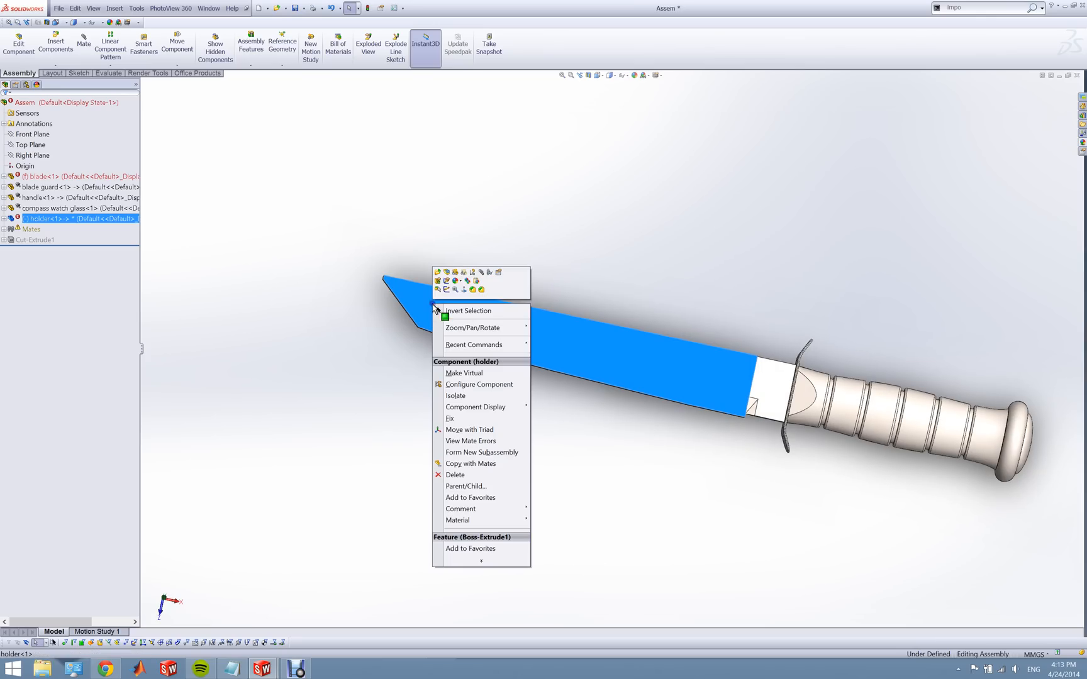
{"action": "left_click", "coordinate": [447, 273]}
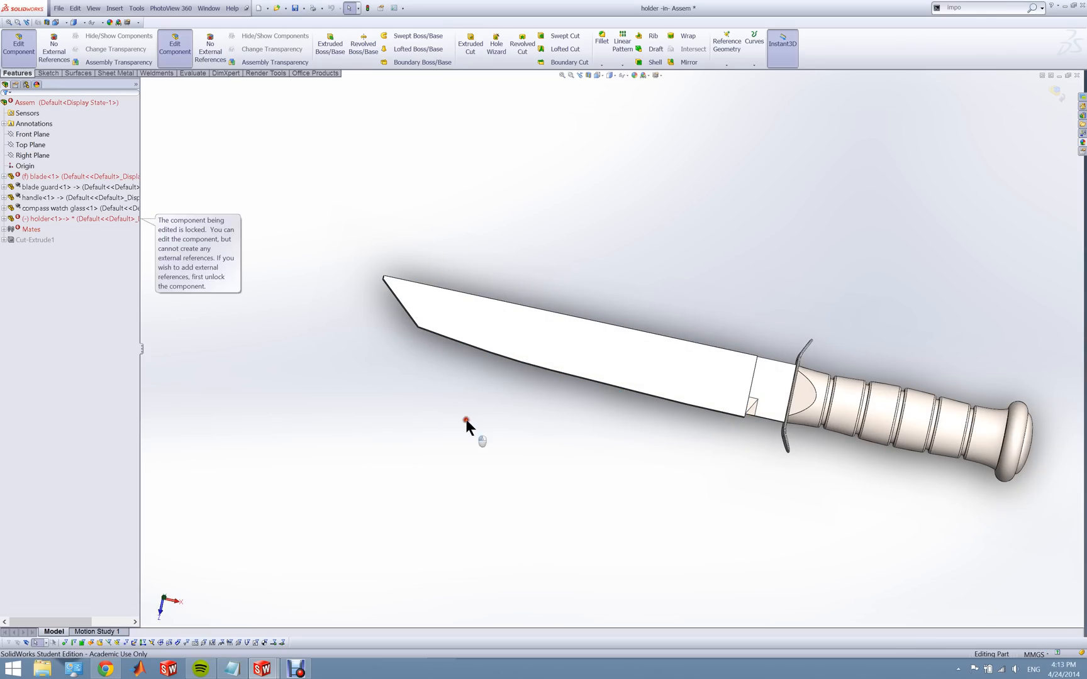
{"action": "scroll", "coordinate": [505, 360], "scroll_direction": "down", "scroll_amount": 4}
{"action": "middle_click_drag", "start_coordinate": [535, 334], "coordinate": [473, 261]}
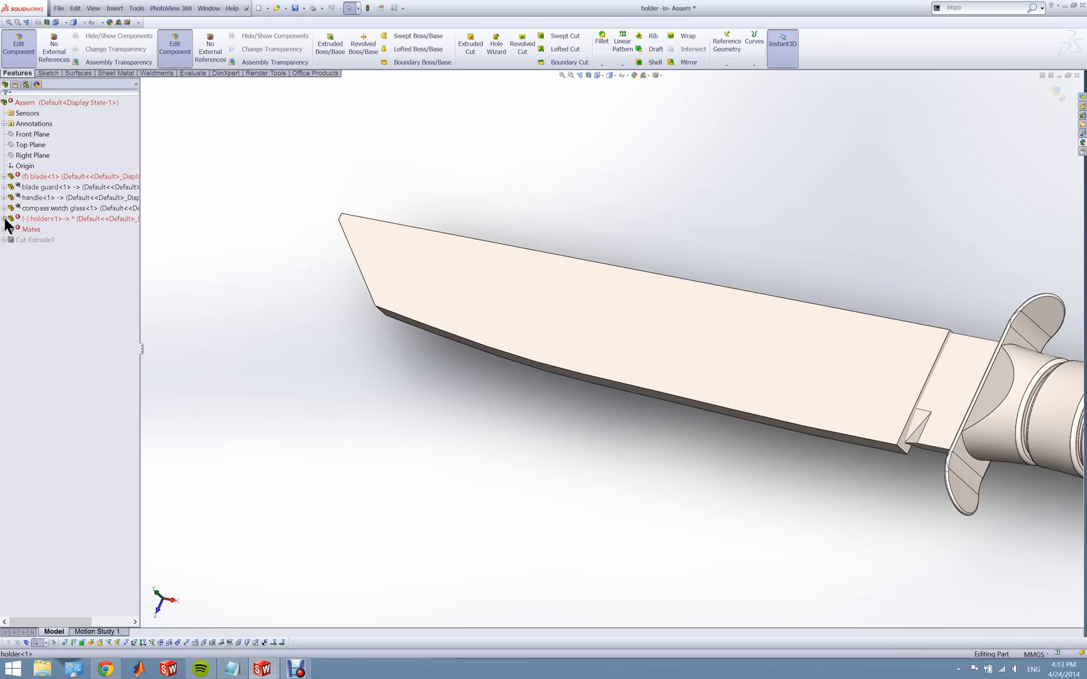
{"action": "left_click", "coordinate": [339, 56]}
{"action": "left_click", "coordinate": [485, 289]}
{"action": "scroll", "coordinate": [553, 396], "scroll_direction": "up", "scroll_amount": 4}
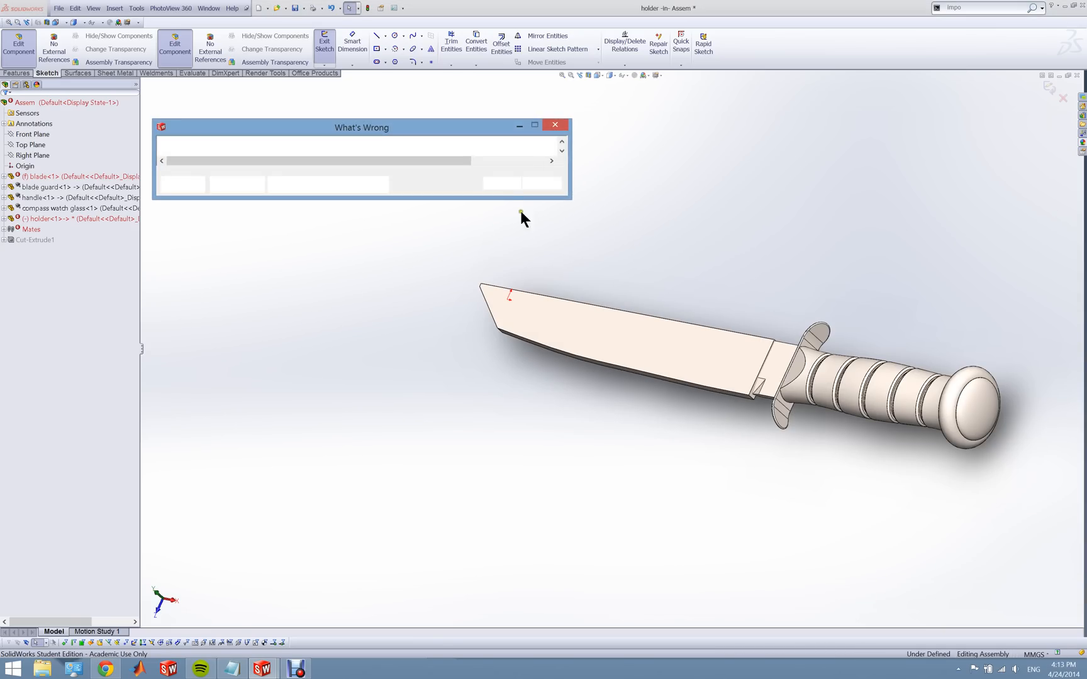
{"action": "left_click", "coordinate": [503, 183]}
{"action": "scroll", "coordinate": [650, 378], "scroll_direction": "down", "scroll_amount": 4}
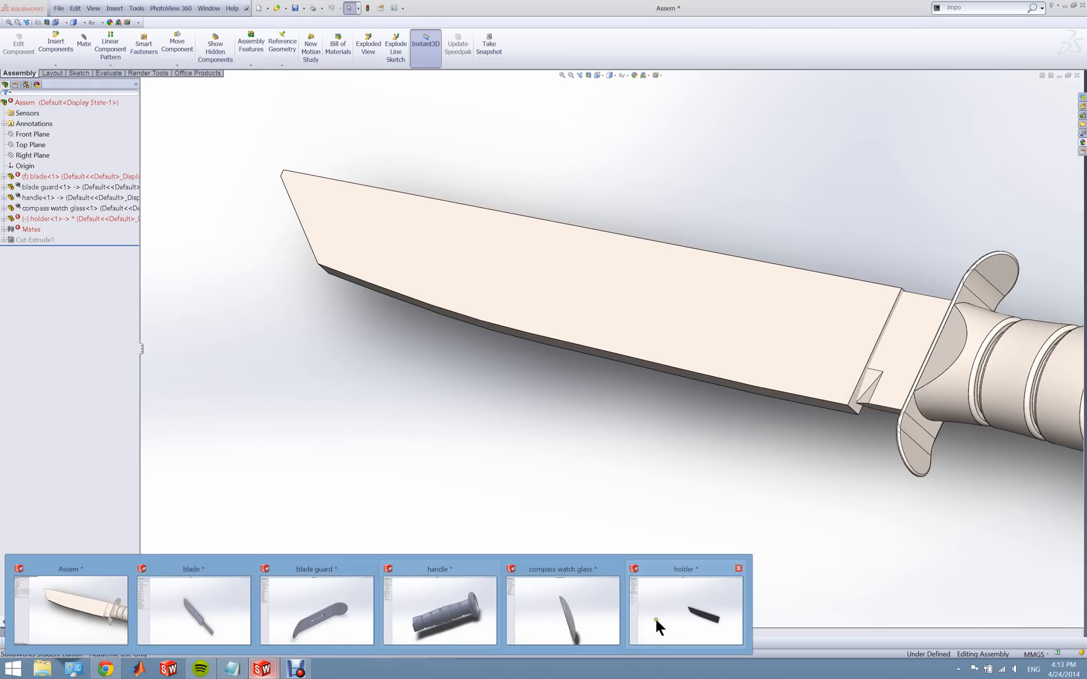
- Open the Cut-Extrude1 sketch in the holder part and examine its profile along the tip and curved edge before leaving it
{"action": "left_click", "coordinate": [659, 617]}
{"action": "right_click", "coordinate": [47, 197]}
{"action": "left_click", "coordinate": [61, 170]}
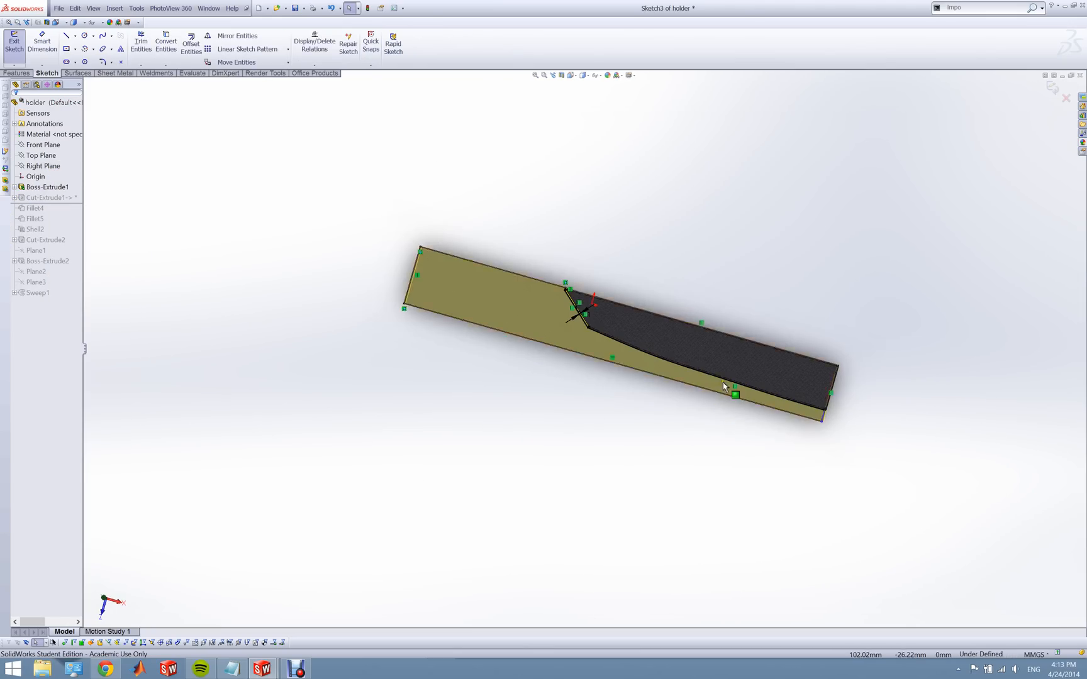
{"action": "scroll", "coordinate": [730, 382], "scroll_direction": "down", "scroll_amount": 6}
{"action": "scroll", "coordinate": [286, 229], "scroll_direction": "down", "scroll_amount": 4}
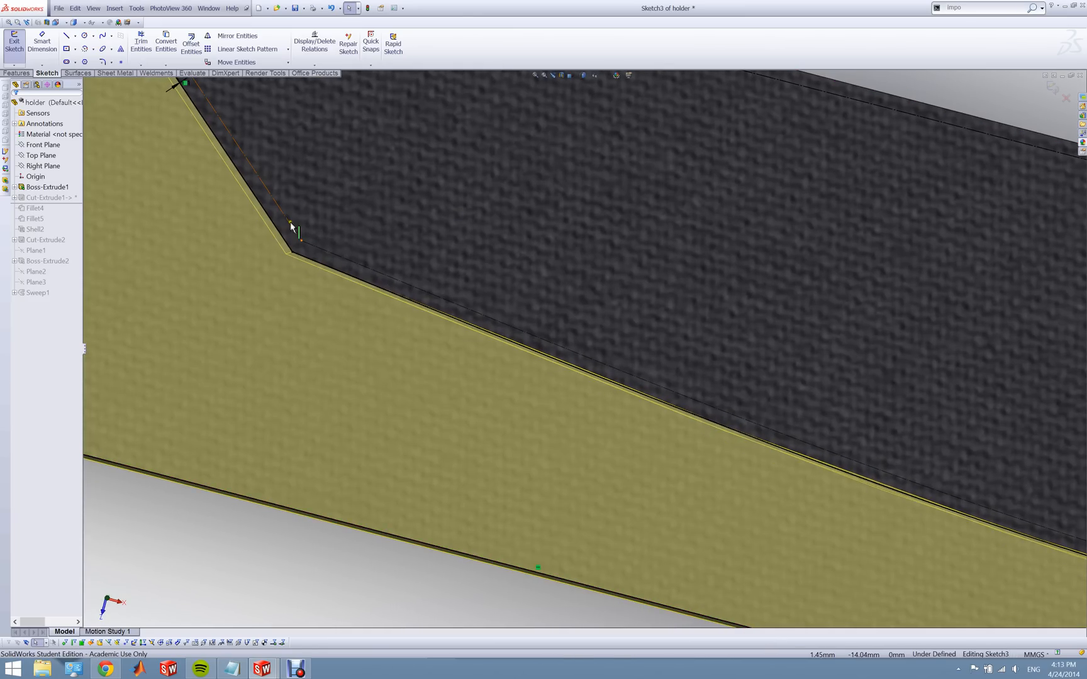
{"action": "scroll", "coordinate": [326, 254], "scroll_direction": "up", "scroll_amount": 5}
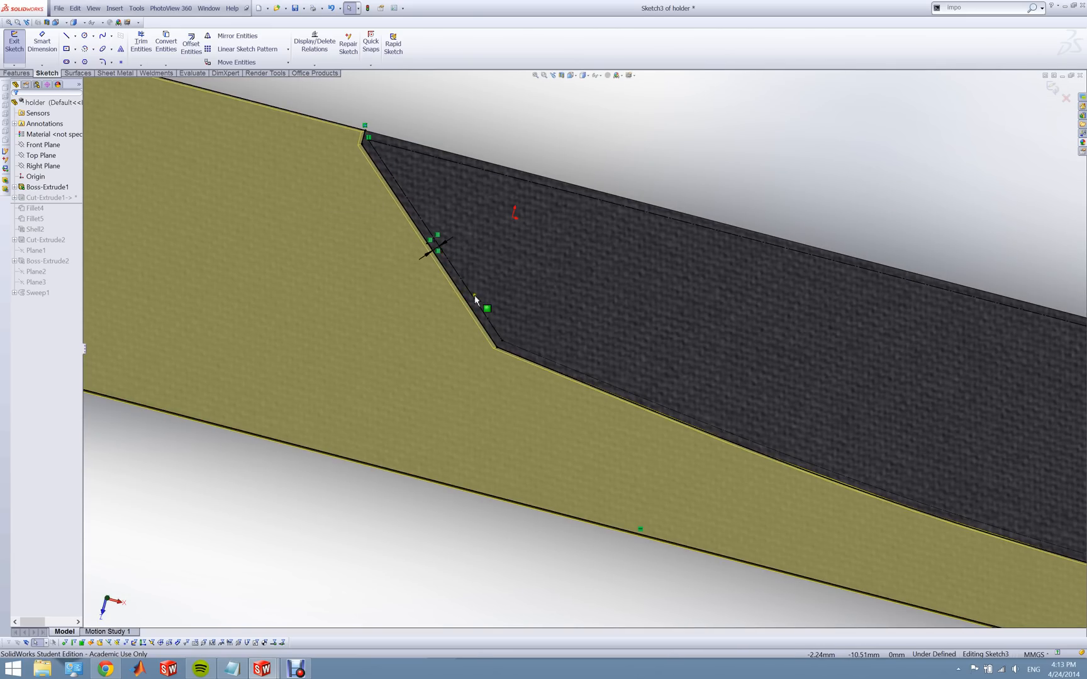
{"action": "scroll", "coordinate": [475, 295], "scroll_direction": "up", "scroll_amount": 4}
{"action": "scroll", "coordinate": [771, 359], "scroll_direction": "down", "scroll_amount": 4}
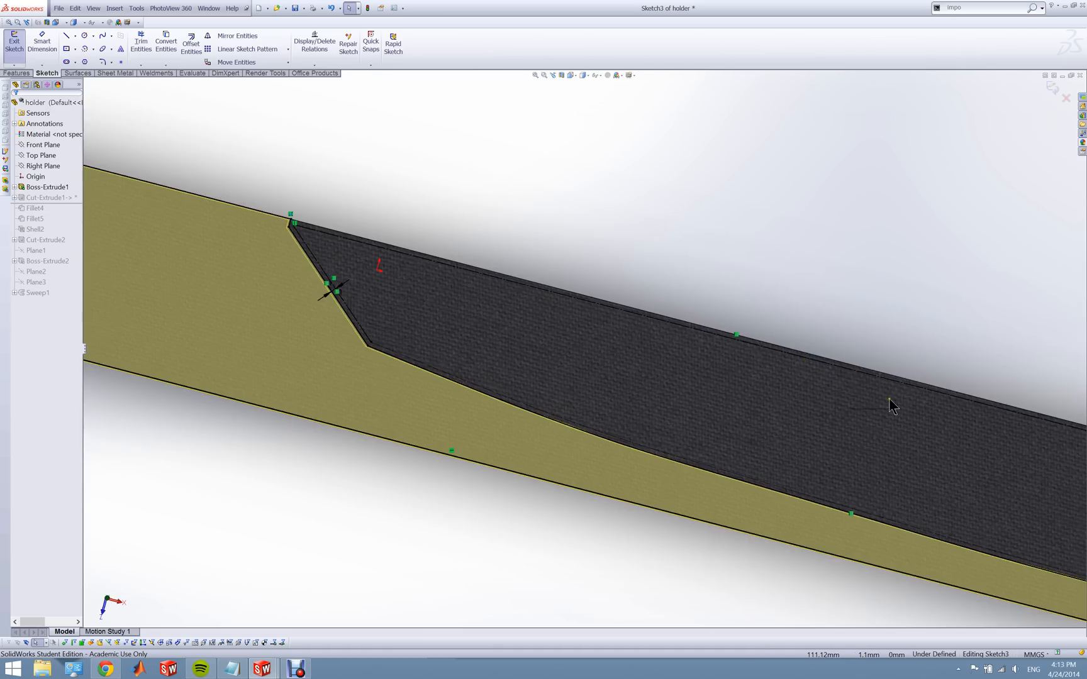
{"action": "scroll", "coordinate": [889, 399], "scroll_direction": "up", "scroll_amount": 2}
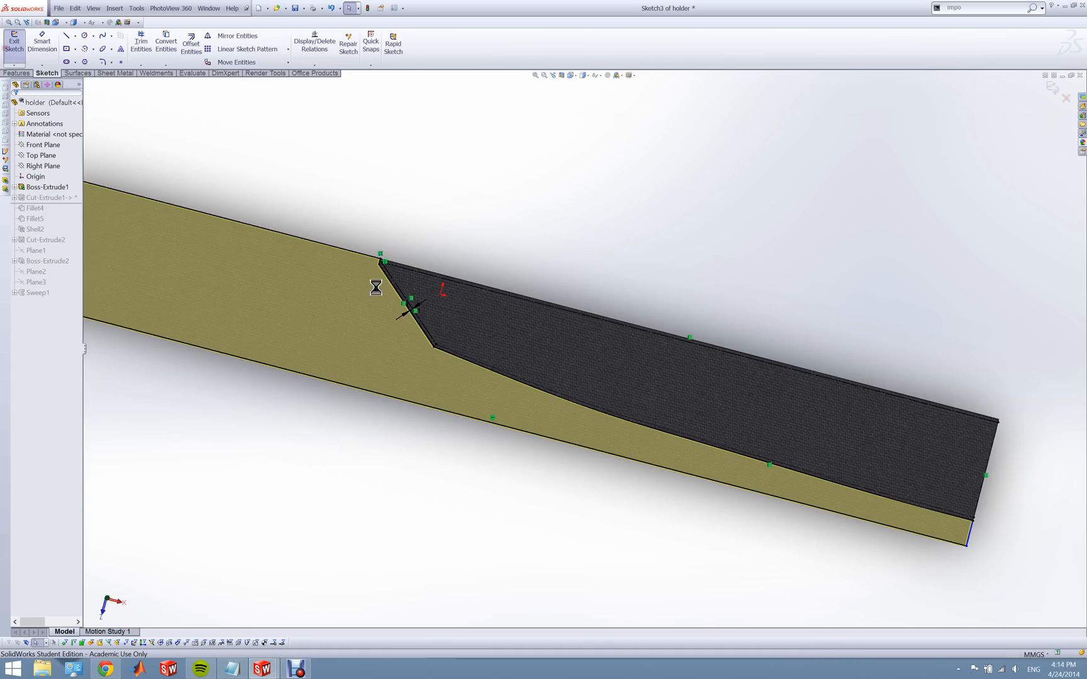
- Roll the holder's feature history forward past Fillet4 and inspect the filleted edges at the open end
{"action": "mouse_move", "coordinate": [441, 427]}
{"action": "middle_mouse_down"}
{"action": "mouse_move", "coordinate": [315, 267]}
{"action": "mouse_move", "coordinate": [385, 391]}
{"action": "middle_mouse_up"}
{"action": "scroll", "coordinate": [401, 378], "scroll_direction": "up", "scroll_amount": 2}
{"action": "left_click", "coordinate": [58, 199]}
{"action": "left_click_drag", "start_coordinate": [58, 202], "coordinate": [63, 209]}
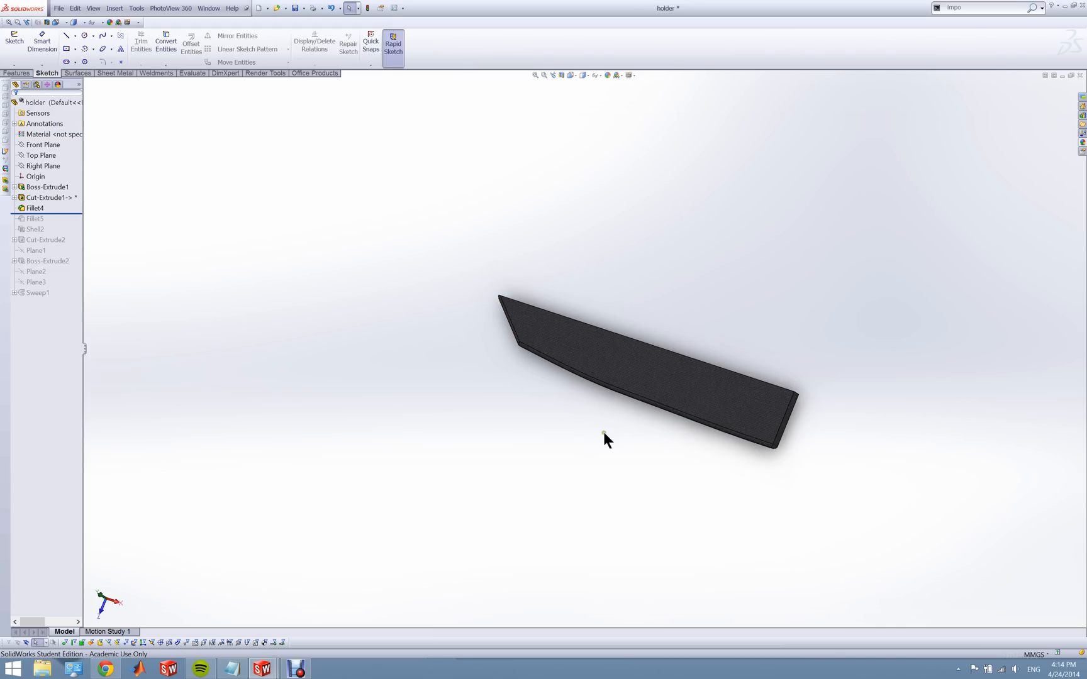
{"action": "scroll", "coordinate": [700, 410], "scroll_direction": "down", "scroll_amount": 5}
{"action": "middle_click_drag", "start_coordinate": [667, 398], "coordinate": [635, 428]}
- Roll the holder's feature history forward past Fillet5 and Shell2, viewing the tip and the open end
{"action": "left_click_drag", "start_coordinate": [61, 221], "coordinate": [61, 222]}
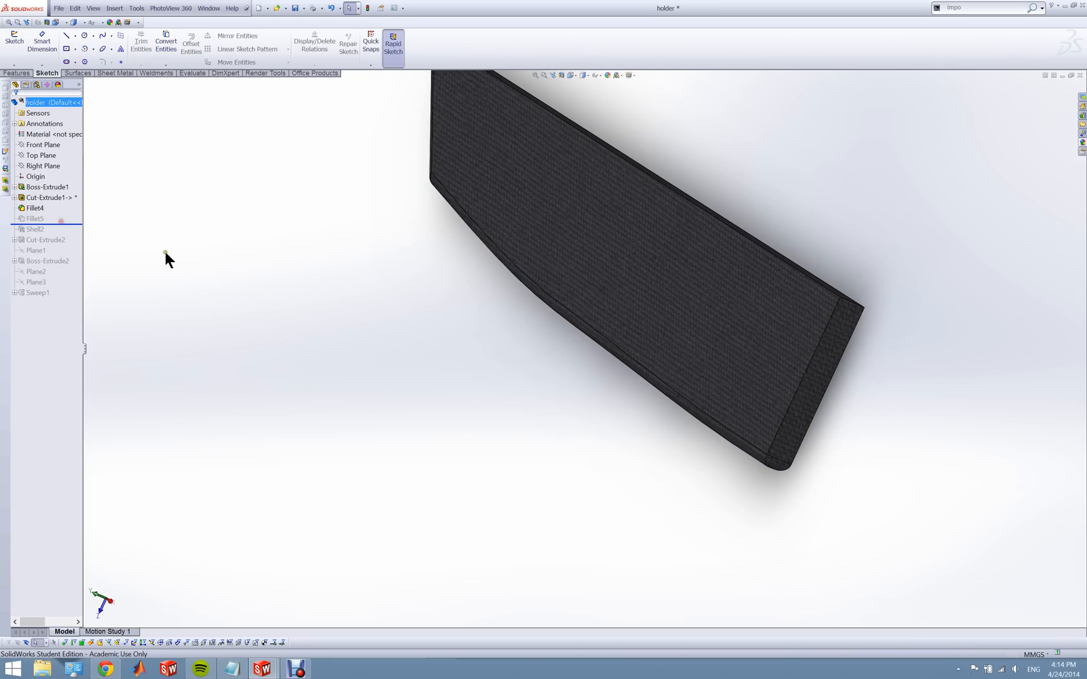
{"action": "middle_click_drag", "start_coordinate": [267, 250], "coordinate": [441, 272]}
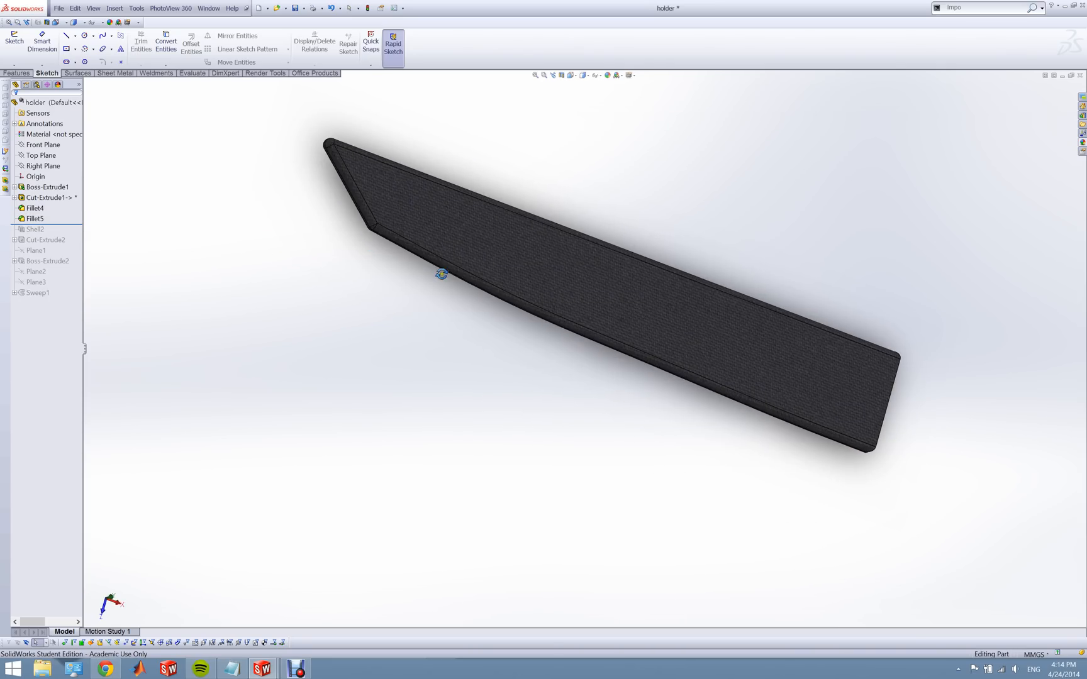
{"action": "left_click_drag", "start_coordinate": [75, 223], "coordinate": [70, 230]}
{"action": "mouse_move", "coordinate": [325, 308]}
{"action": "middle_mouse_down"}
{"action": "mouse_move", "coordinate": [485, 400]}
{"action": "mouse_move", "coordinate": [331, 315]}
{"action": "middle_mouse_up"}
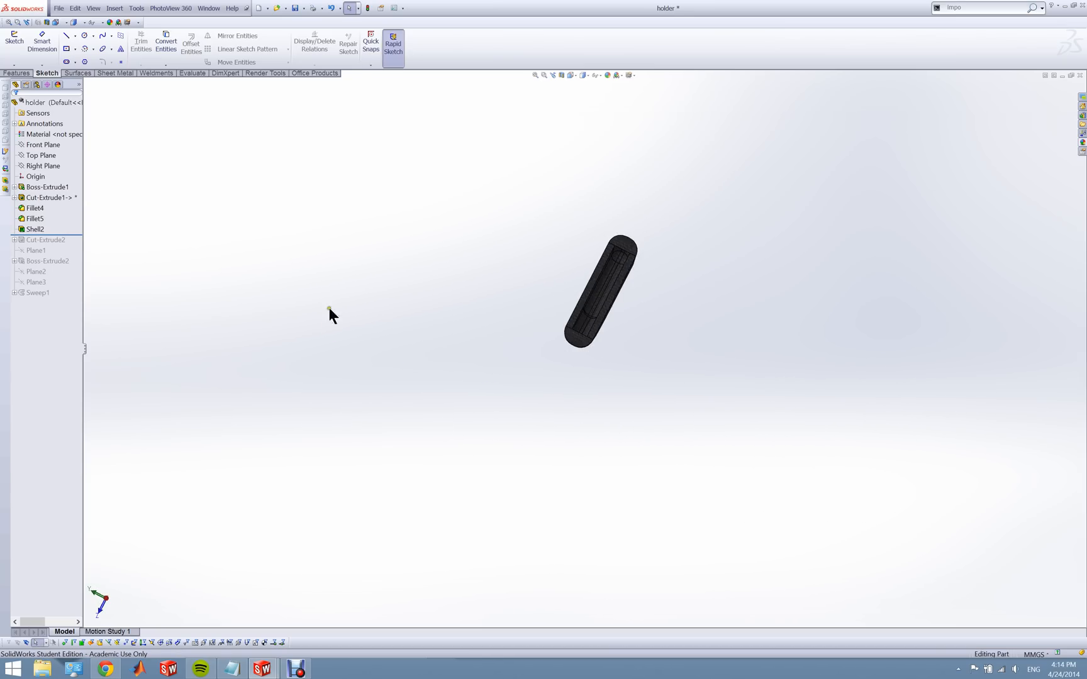
- Roll the holder's feature history back to before Shell2 and view the unshelled body from the side
{"action": "scroll", "coordinate": [642, 296], "scroll_direction": "down", "scroll_amount": 5}
{"action": "left_click_drag", "start_coordinate": [70, 235], "coordinate": [65, 225]}
{"action": "left_click", "coordinate": [63, 239]}
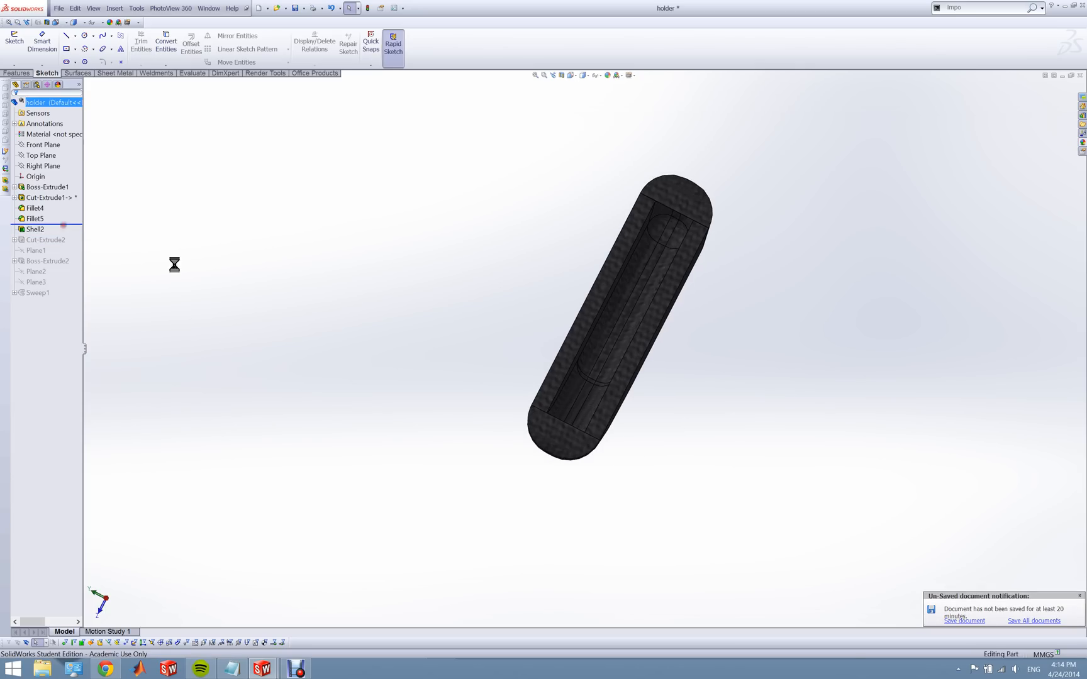
{"action": "scroll", "coordinate": [396, 315], "scroll_direction": "down", "scroll_amount": 1}
{"action": "middle_click_drag", "start_coordinate": [400, 316], "coordinate": [488, 373]}
{"action": "scroll", "coordinate": [490, 374], "scroll_direction": "up", "scroll_amount": 5}
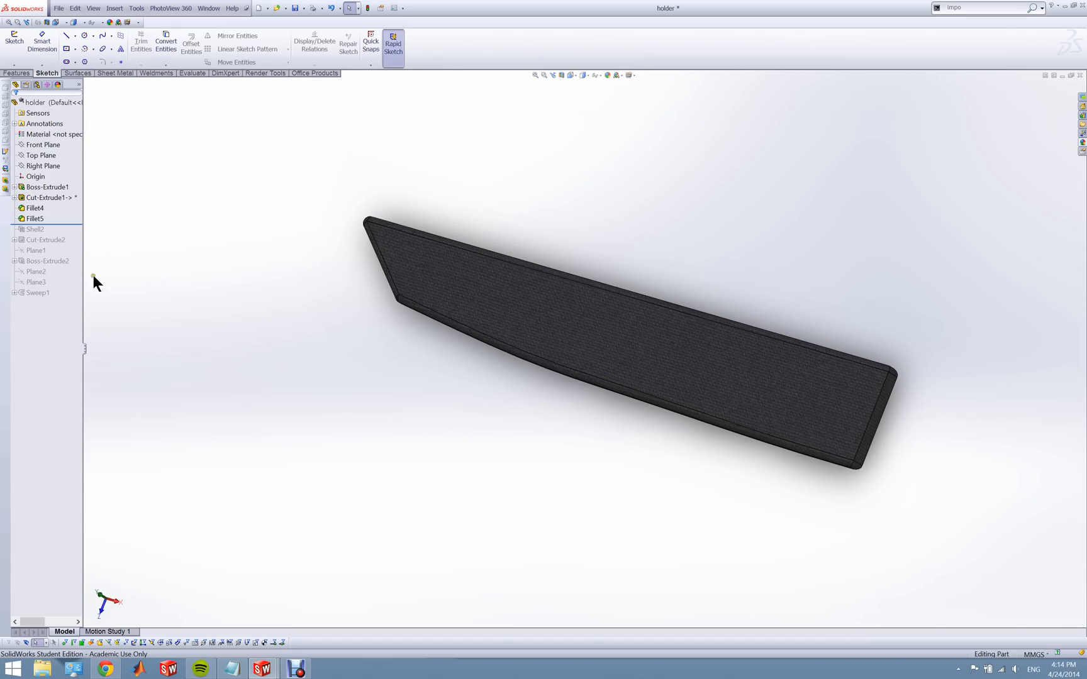
- Roll the holder's feature history forward past Shell2 again and inspect the shelled walls and lips at the open end
{"action": "mouse_move", "coordinate": [73, 225]}
{"action": "left_mouse_down"}
{"action": "mouse_move", "coordinate": [74, 245]}
{"action": "mouse_move", "coordinate": [73, 236]}
{"action": "left_mouse_up"}
{"action": "scroll", "coordinate": [738, 409], "scroll_direction": "down", "scroll_amount": 4}
{"action": "scroll", "coordinate": [738, 409], "scroll_direction": "up", "scroll_amount": 4}
{"action": "middle_click_drag", "start_coordinate": [702, 368], "coordinate": [820, 364]}
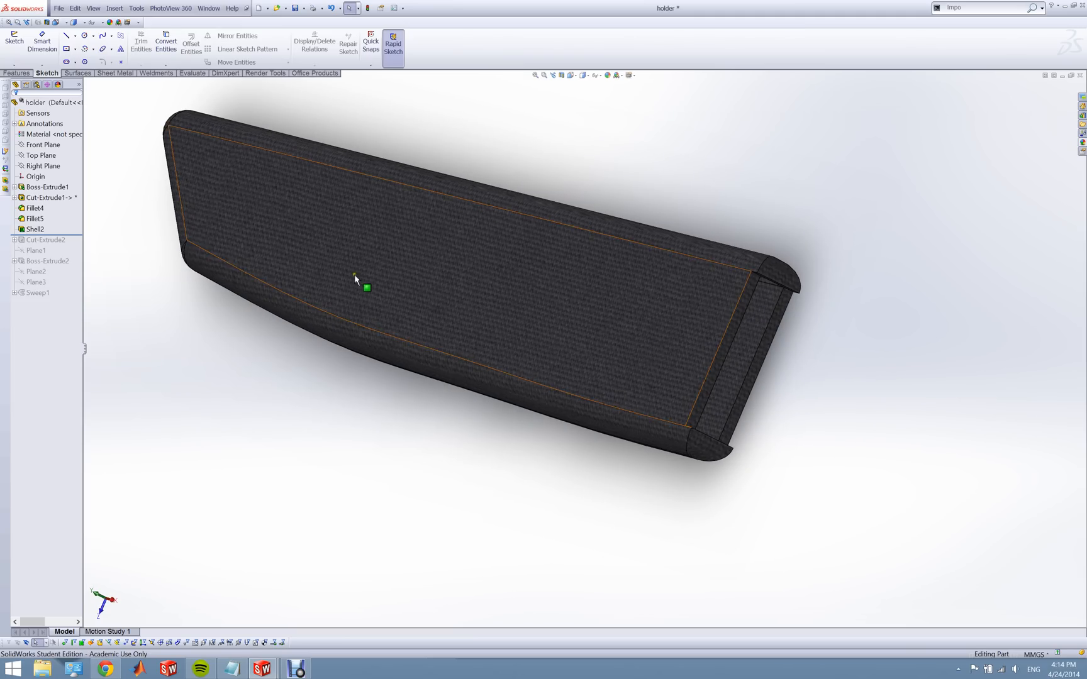
{"action": "scroll", "coordinate": [769, 263], "scroll_direction": "down", "scroll_amount": 6}
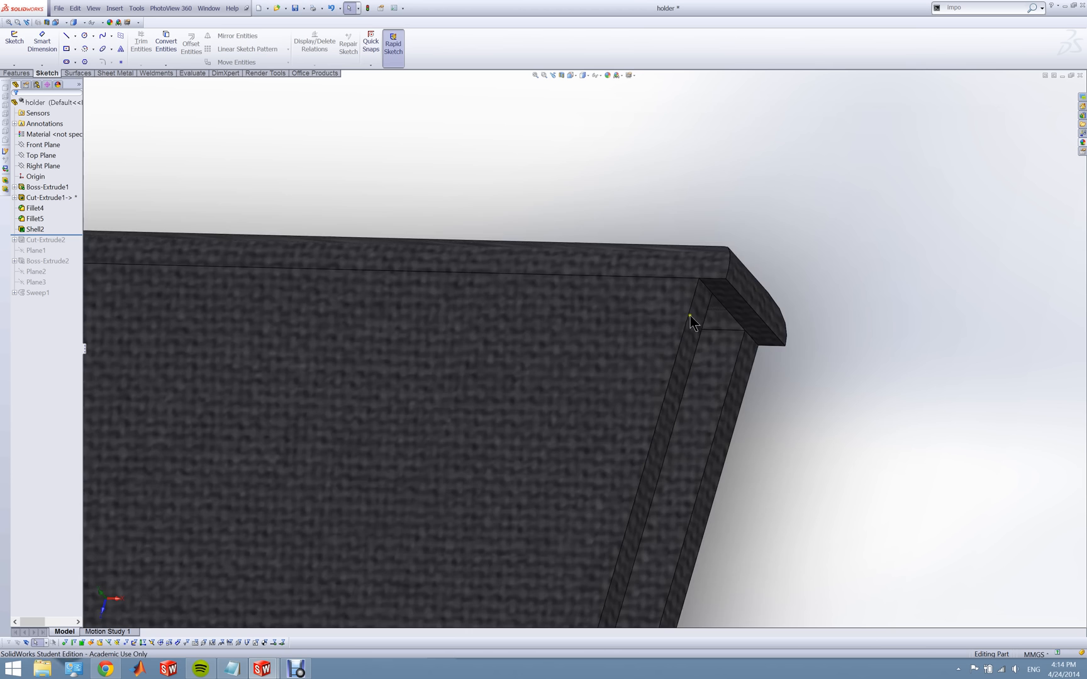
{"action": "middle_click_drag", "start_coordinate": [692, 323], "coordinate": [782, 232]}
{"action": "scroll", "coordinate": [779, 240], "scroll_direction": "up", "scroll_amount": 3}
- Roll the history forward past Cut-Extrude2, then open the cut's sketch to examine its profile and leave it
{"action": "left_click", "coordinate": [64, 241]}
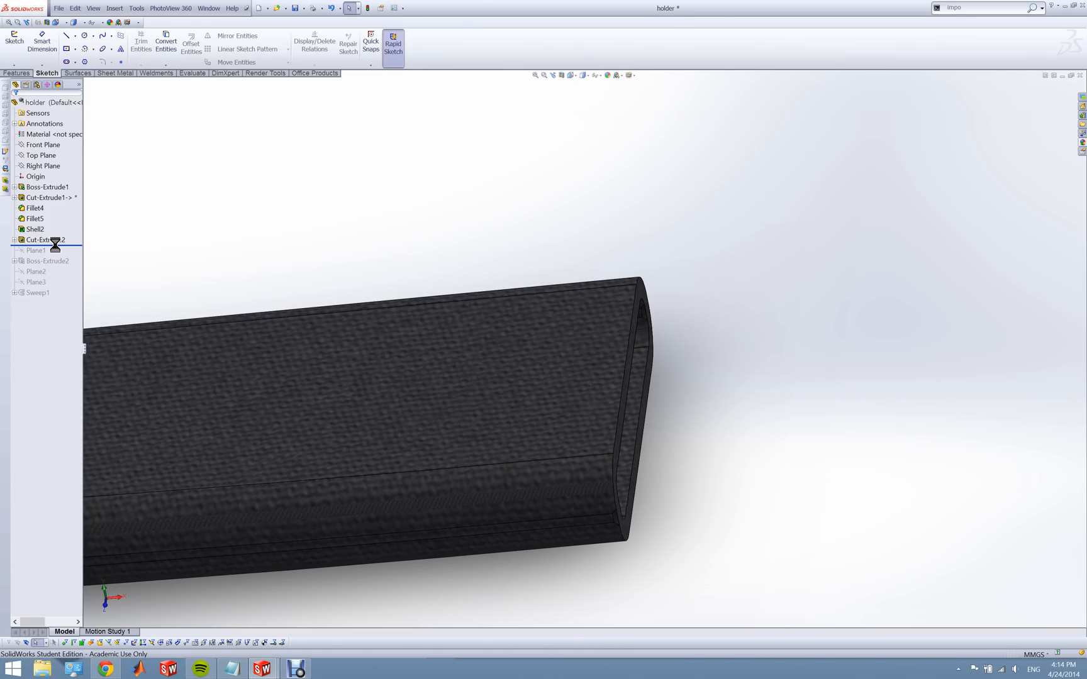
{"action": "scroll", "coordinate": [633, 310], "scroll_direction": "up", "scroll_amount": 1}
{"action": "right_click", "coordinate": [38, 240]}
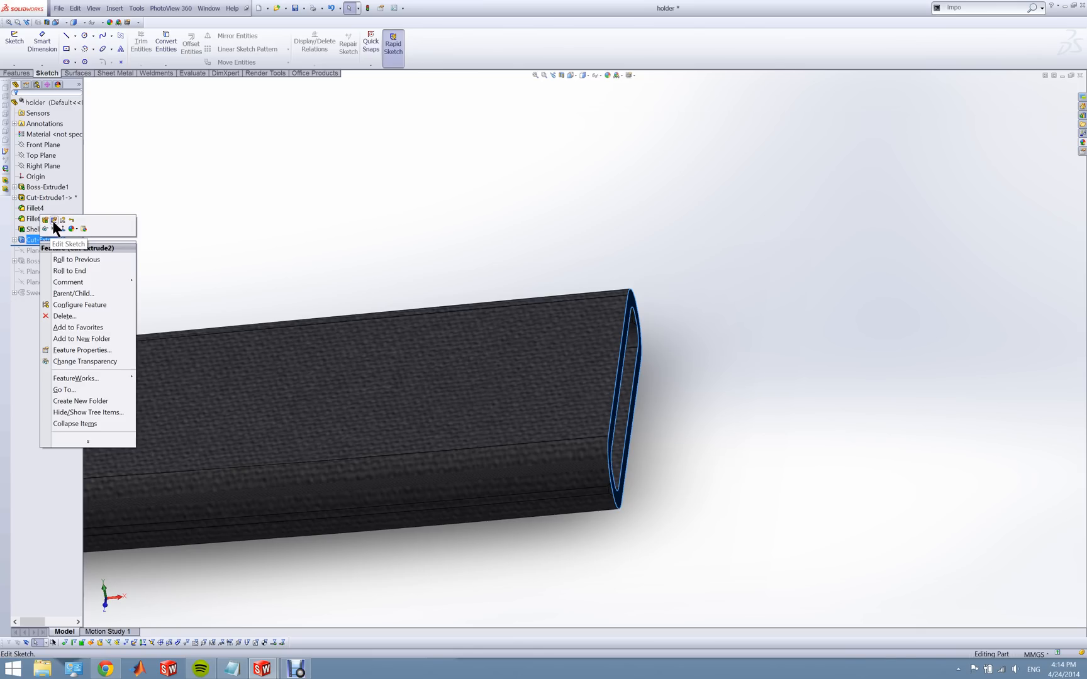
{"action": "left_click", "coordinate": [53, 220]}
{"action": "middle_click_drag", "start_coordinate": [672, 512], "coordinate": [568, 330]}
{"action": "left_click", "coordinate": [14, 39]}
- Roll the holder's feature history forward past Plane1 and Boss-Extrude2 and view the bent strip at the open end
{"action": "left_click_drag", "start_coordinate": [72, 244], "coordinate": [69, 256]}
{"action": "middle_click_drag", "start_coordinate": [198, 308], "coordinate": [153, 329]}
{"action": "left_click", "coordinate": [63, 259]}
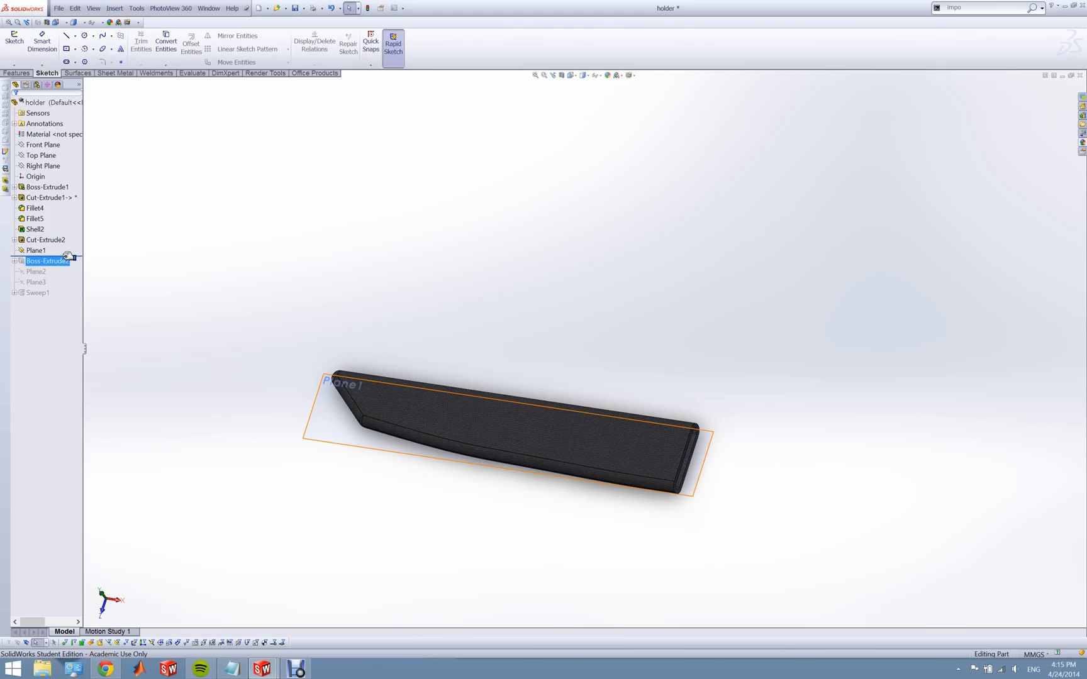
{"action": "left_click_drag", "start_coordinate": [67, 261], "coordinate": [65, 263]}
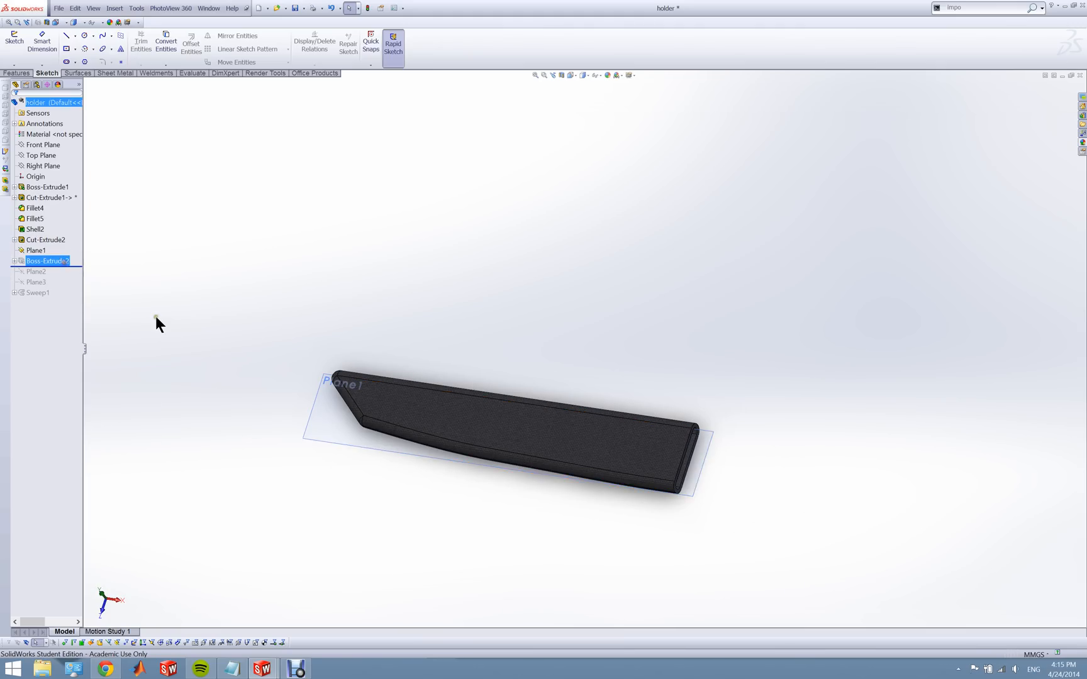
{"action": "scroll", "coordinate": [809, 549], "scroll_direction": "down", "scroll_amount": 3}
{"action": "middle_click_drag", "start_coordinate": [608, 413], "coordinate": [605, 288]}
- Switch to the knife assembly and inspect how the holder's bent strip sits beside the blade guard and handle
{"action": "mouse_move", "coordinate": [262, 668]}
{"action": "left_click", "coordinate": [79, 601]}
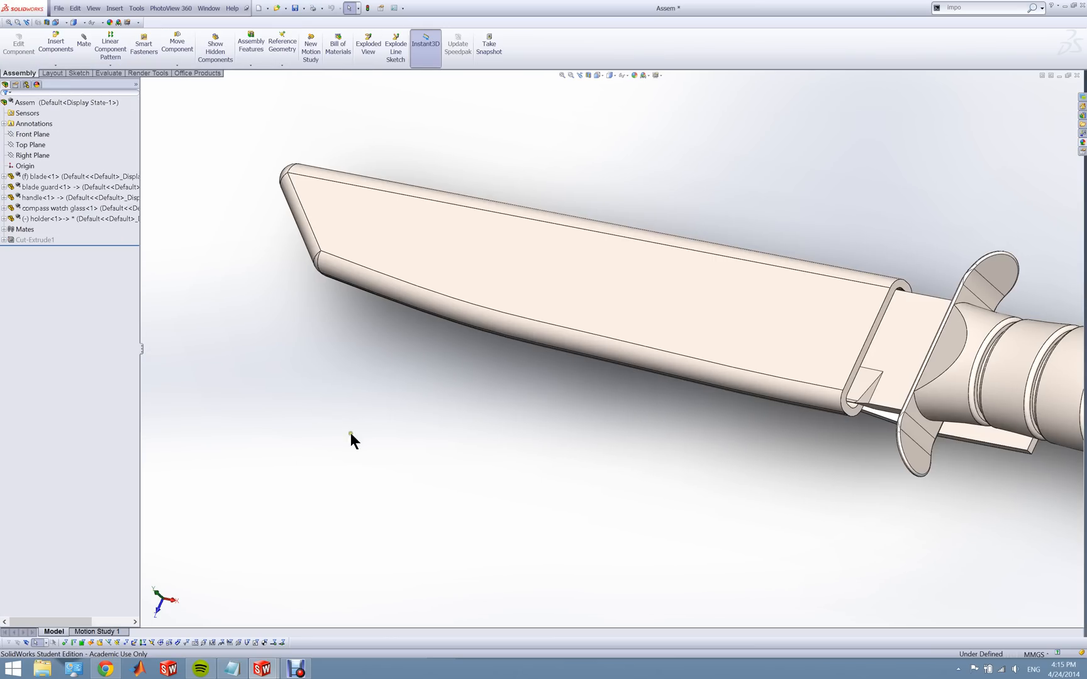
{"action": "scroll", "coordinate": [558, 461], "scroll_direction": "up", "scroll_amount": 5}
{"action": "middle_click_drag", "start_coordinate": [650, 466], "coordinate": [676, 363]}
{"action": "middle_click_drag", "start_coordinate": [775, 382], "coordinate": [818, 409]}
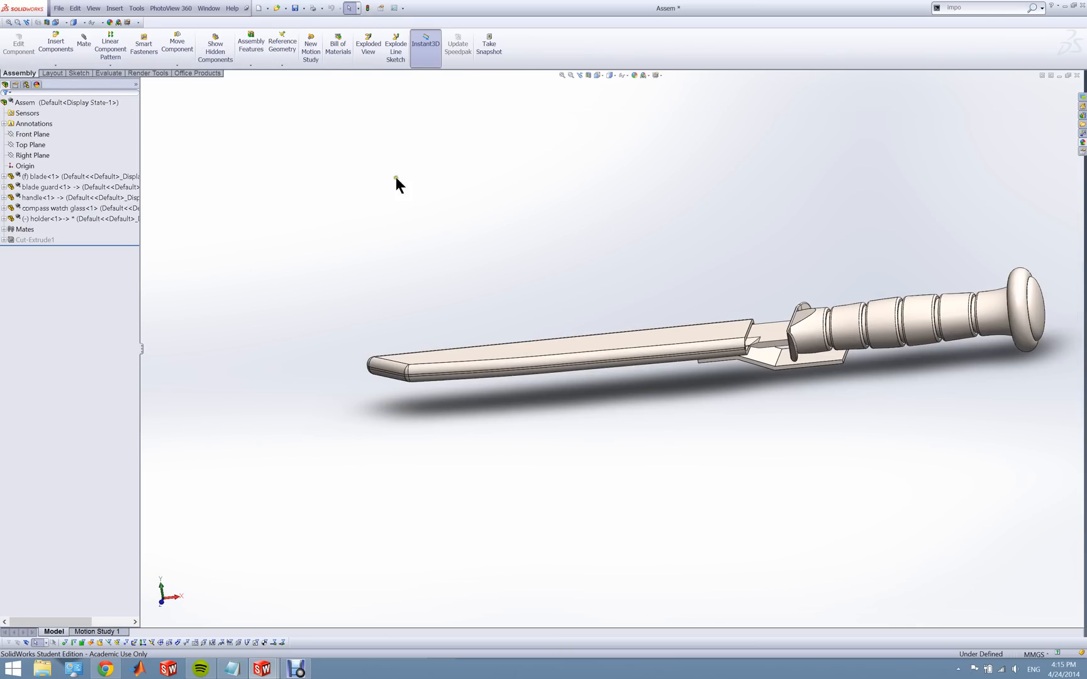
{"action": "scroll", "coordinate": [818, 377], "scroll_direction": "down", "scroll_amount": 4}
{"action": "middle_click_drag", "start_coordinate": [767, 356], "coordinate": [778, 289]}
{"action": "scroll", "coordinate": [778, 289], "scroll_direction": "up", "scroll_amount": 3}
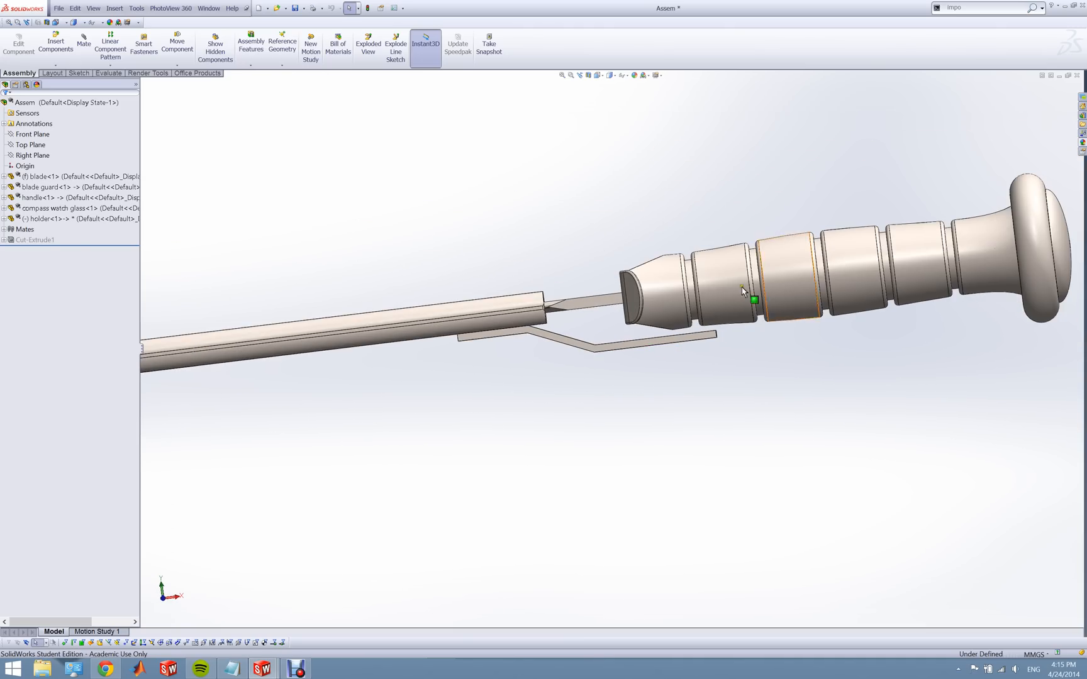
- Slide the holder along the blade toward the handle and check the strip's clearance from the guard and grip
{"action": "left_click_drag", "start_coordinate": [486, 314], "coordinate": [542, 313]}
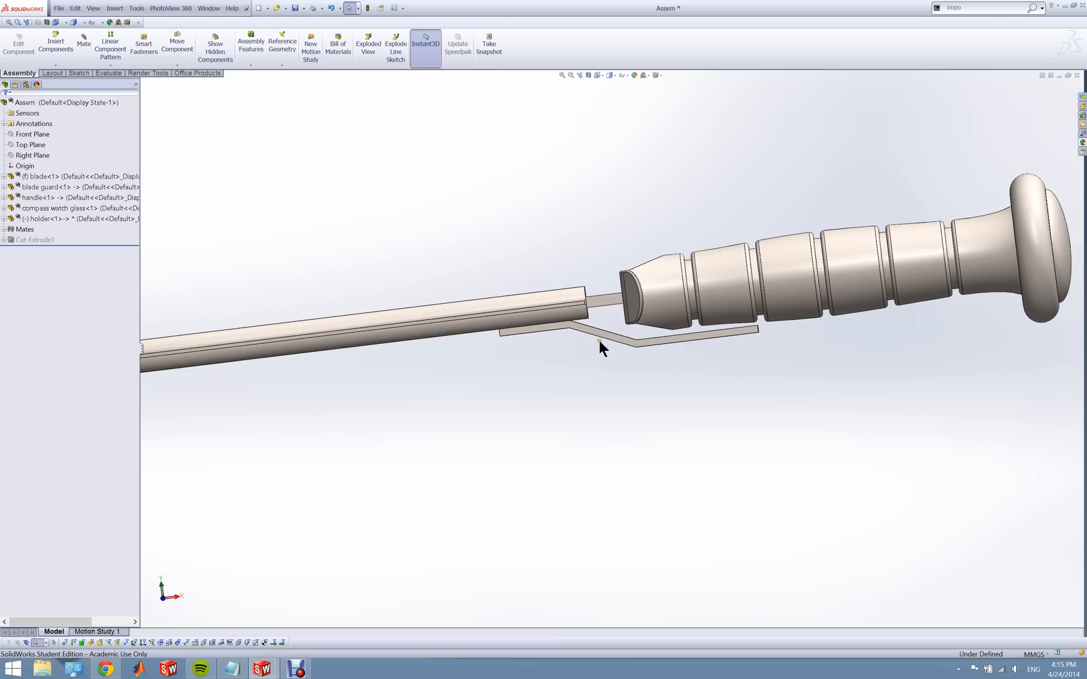
{"action": "middle_click_drag", "start_coordinate": [599, 340], "coordinate": [711, 287]}
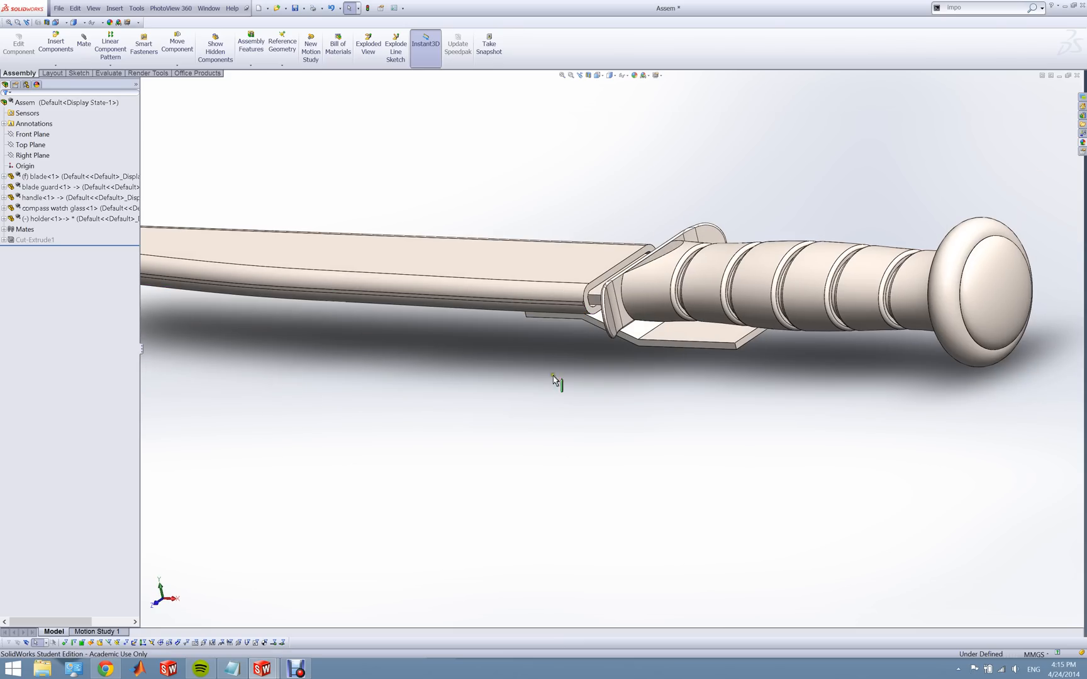
{"action": "middle_click_drag", "start_coordinate": [620, 336], "coordinate": [650, 254]}
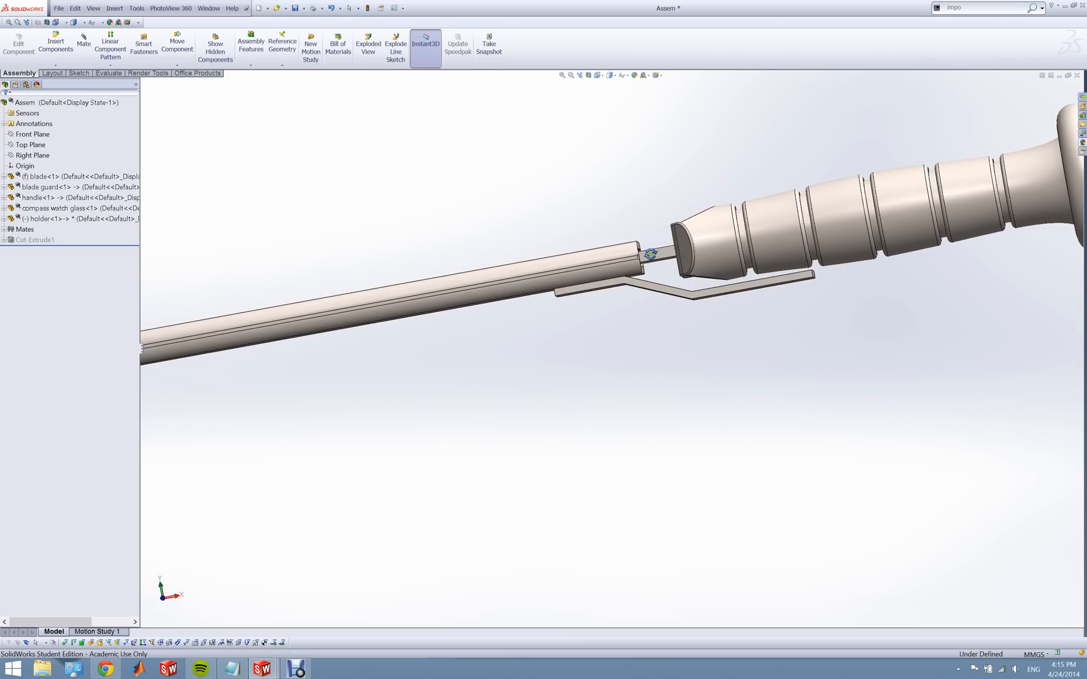
{"action": "scroll", "coordinate": [654, 274], "scroll_direction": "up", "scroll_amount": 2}
{"action": "scroll", "coordinate": [698, 271], "scroll_direction": "down", "scroll_amount": 4}
{"action": "mouse_move", "coordinate": [668, 298]}
{"action": "middle_mouse_down"}
{"action": "mouse_move", "coordinate": [746, 432]}
{"action": "mouse_move", "coordinate": [650, 291]}
{"action": "mouse_move", "coordinate": [686, 259]}
{"action": "mouse_move", "coordinate": [678, 283]}
{"action": "middle_mouse_up"}
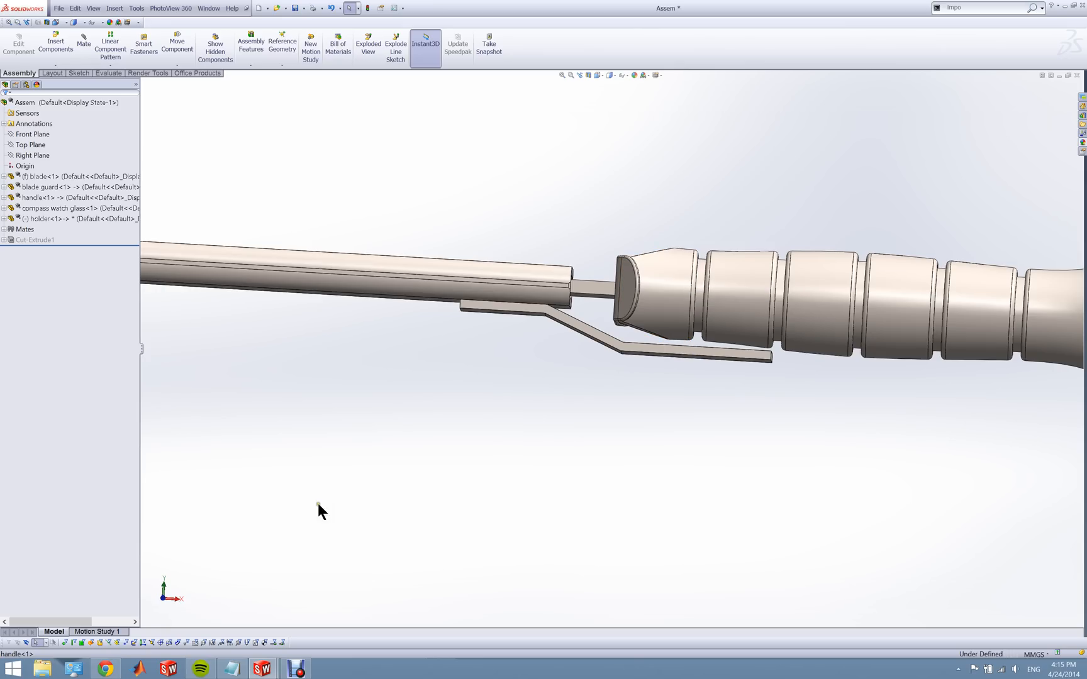
- Switch back to the holder part and roll its feature history forward past Plane2
{"action": "mouse_move", "coordinate": [273, 676]}
{"action": "left_click", "coordinate": [672, 603]}
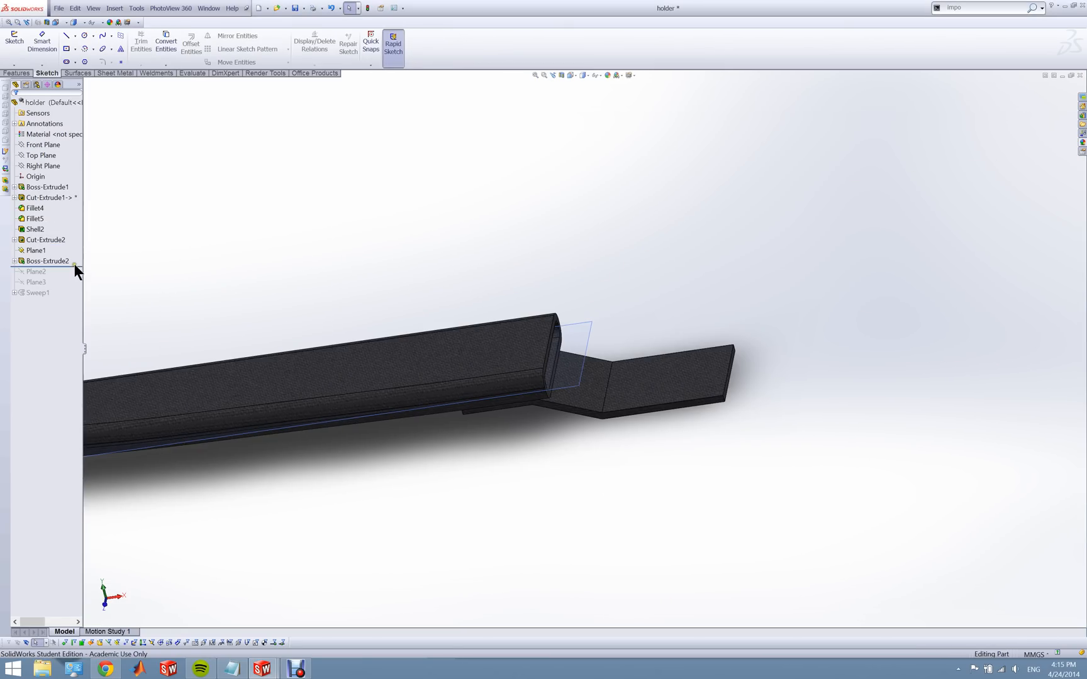
{"action": "left_click_drag", "start_coordinate": [74, 266], "coordinate": [76, 269]}
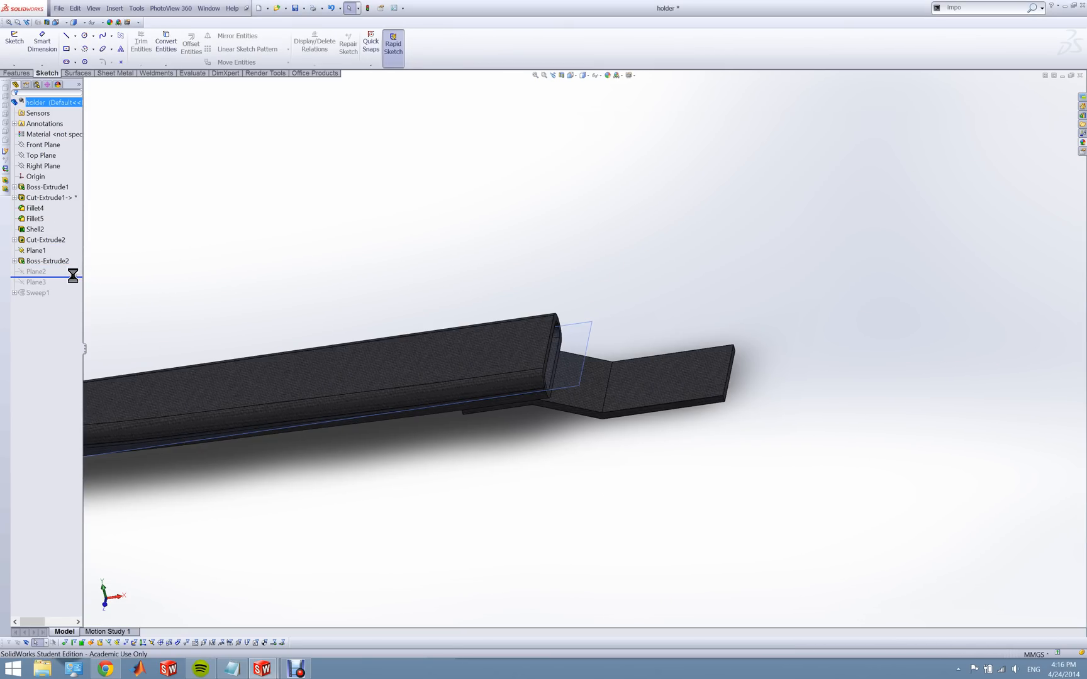
{"action": "scroll", "coordinate": [654, 384], "scroll_direction": "down", "scroll_amount": 3}
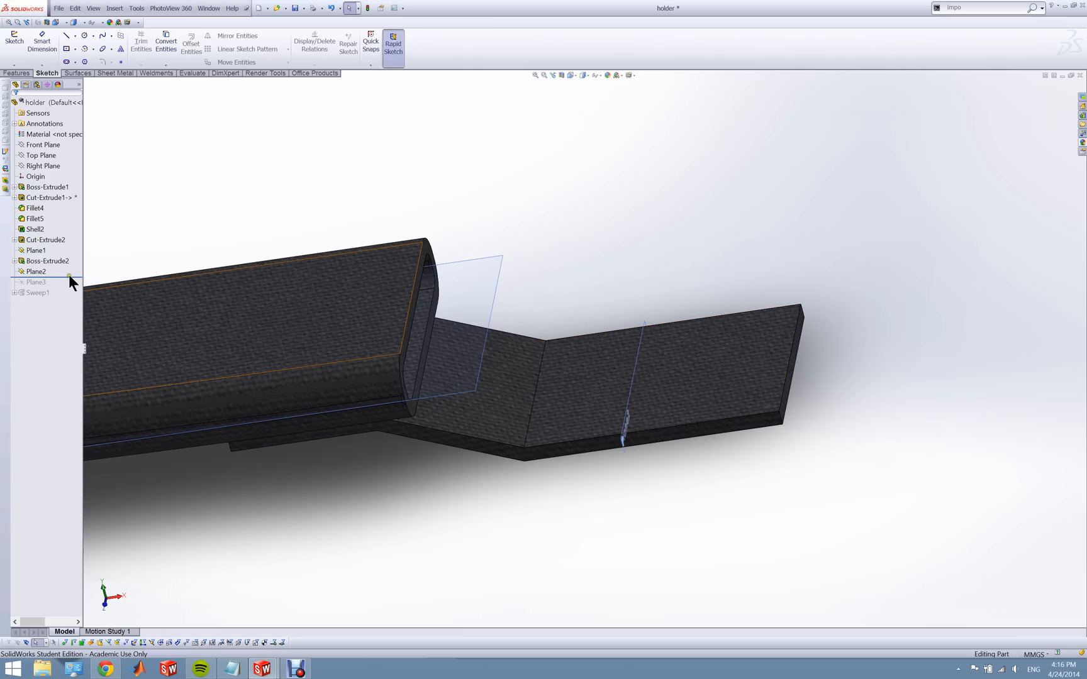
- Roll the history to the end to preview the swept loop, and return to just after Plane2
{"action": "left_click_drag", "start_coordinate": [69, 284], "coordinate": [66, 308]}
{"action": "left_click", "coordinate": [442, 182]}
{"action": "middle_click_drag", "start_coordinate": [442, 183], "coordinate": [394, 234]}
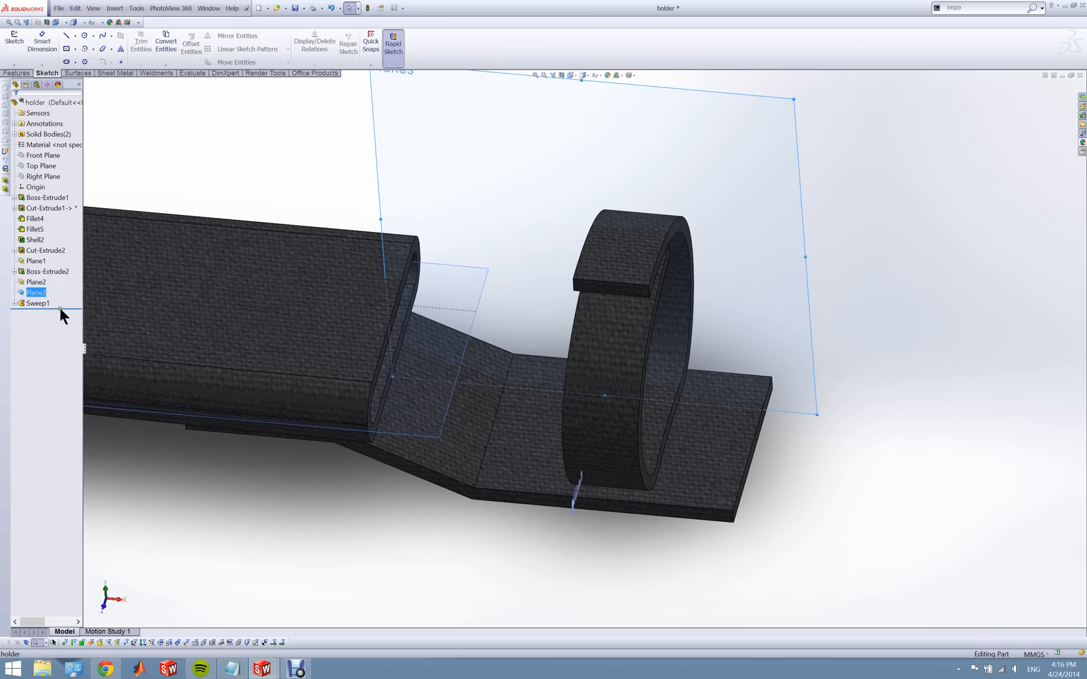
{"action": "left_click_drag", "start_coordinate": [66, 306], "coordinate": [63, 277]}
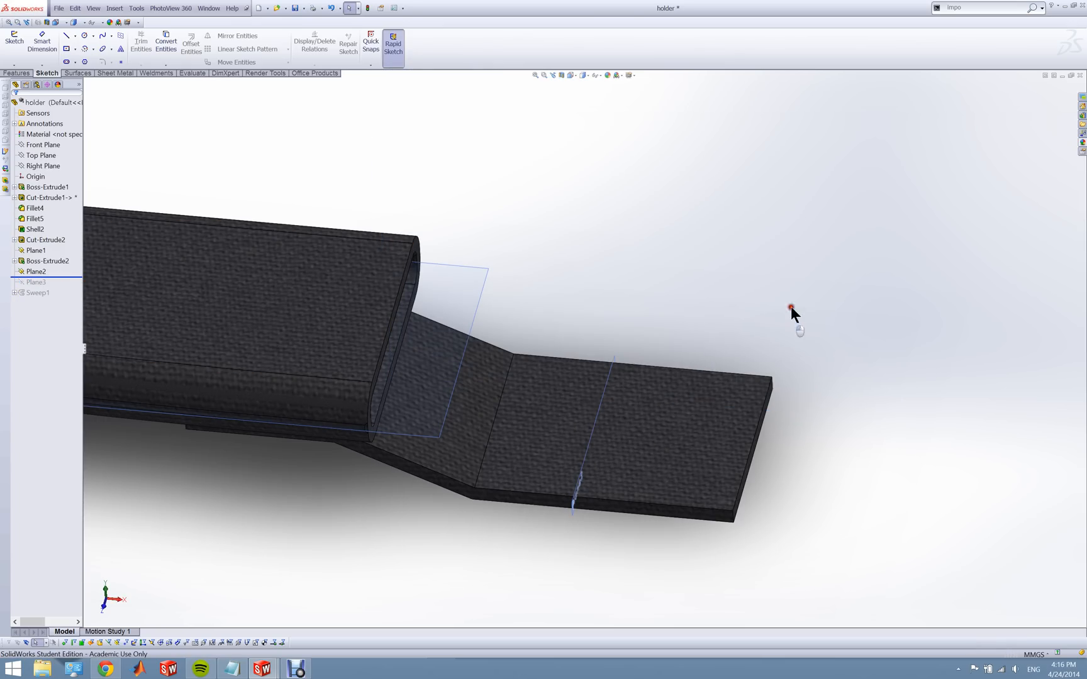
- Open Plane2's definition to examine its reference face and offset distance, and close it without changes
{"action": "scroll", "coordinate": [570, 478], "scroll_direction": "down", "scroll_amount": 5}
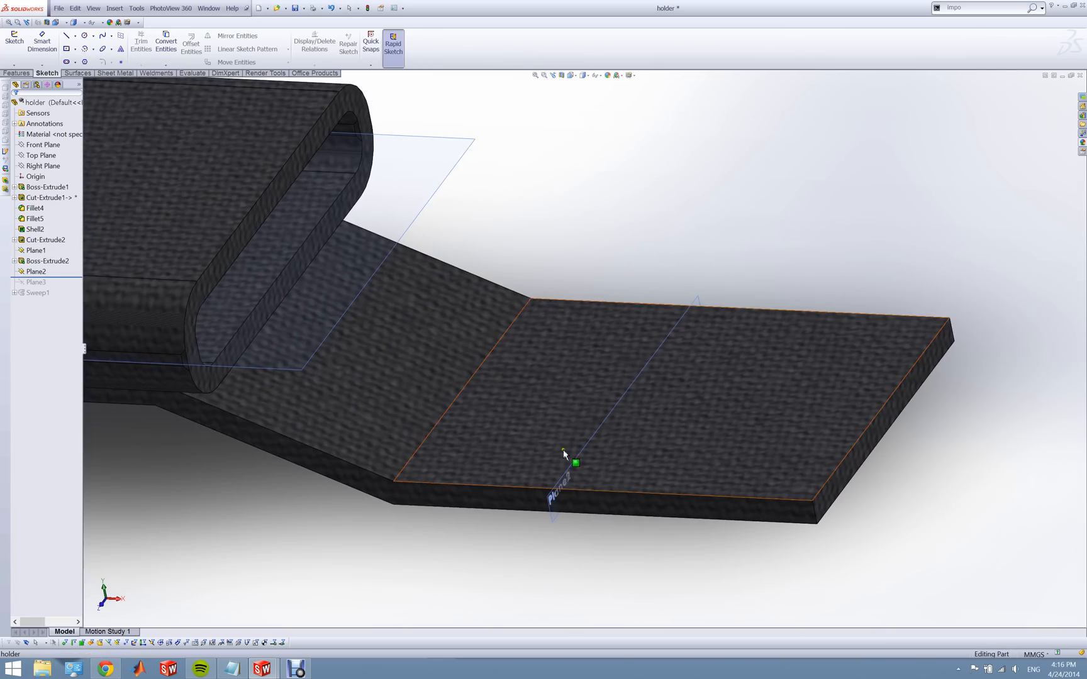
{"action": "right_click", "coordinate": [43, 272]}
{"action": "left_click", "coordinate": [49, 252]}
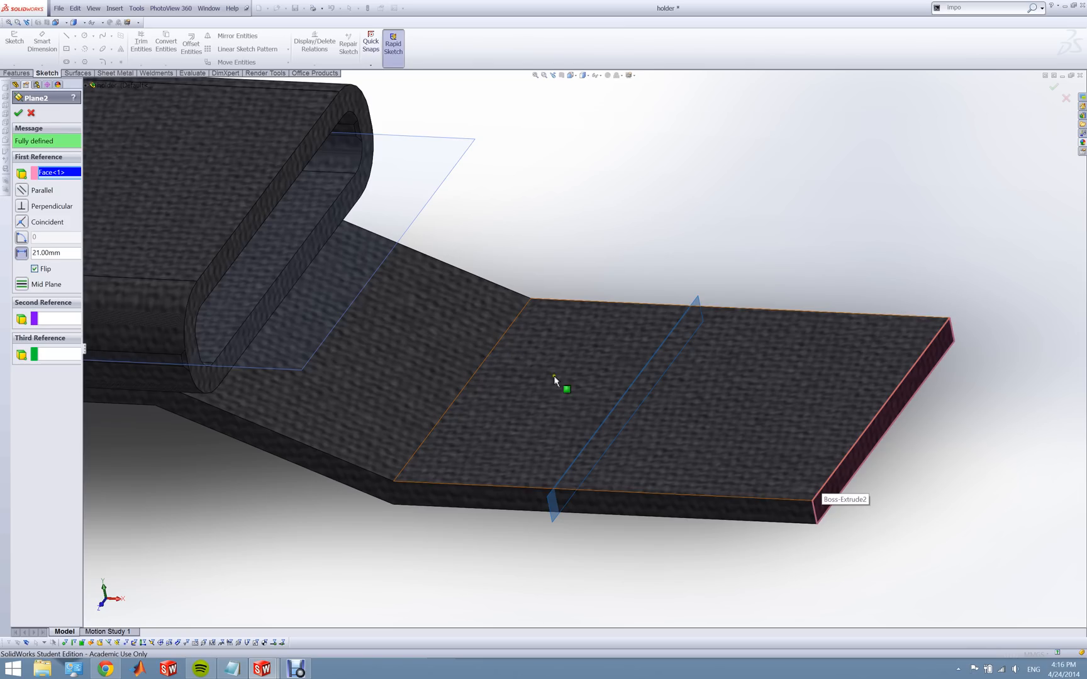
{"action": "left_click", "coordinate": [31, 113]}
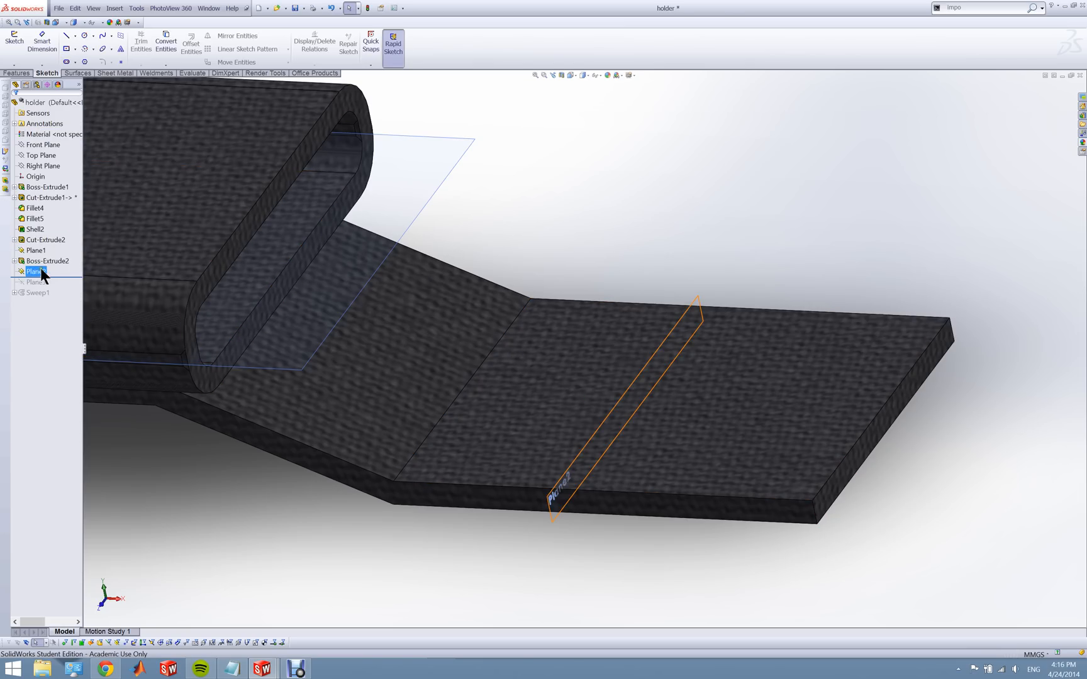
- Roll the holder's feature history forward past Plane3 and Sweep1, viewing the plane's placement and the swept loop
{"action": "left_click_drag", "start_coordinate": [50, 286], "coordinate": [51, 288]}
{"action": "middle_click_drag", "start_coordinate": [377, 374], "coordinate": [414, 381]}
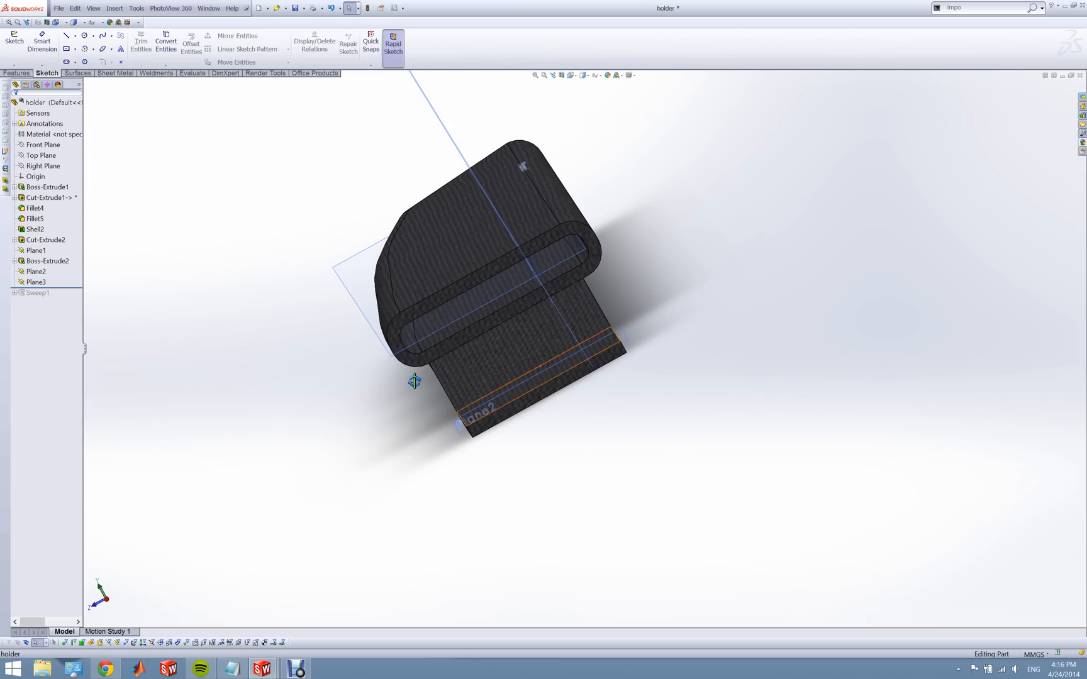
{"action": "left_click_drag", "start_coordinate": [56, 287], "coordinate": [60, 298]}
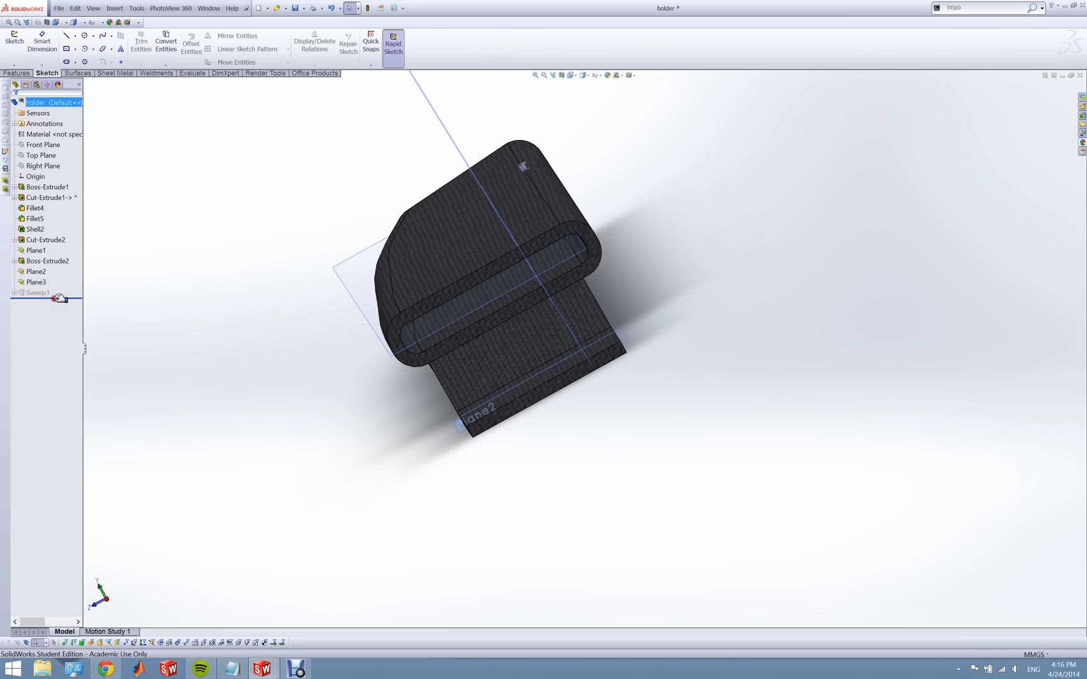
{"action": "middle_click_drag", "start_coordinate": [204, 293], "coordinate": [224, 306]}
{"action": "scroll", "coordinate": [686, 273], "scroll_direction": "down", "scroll_amount": 3}
{"action": "middle_click_drag", "start_coordinate": [653, 275], "coordinate": [686, 249]}
{"action": "scroll", "coordinate": [278, 466], "scroll_direction": "up", "scroll_amount": 3}
{"action": "scroll", "coordinate": [278, 466], "scroll_direction": "up", "scroll_amount": 3}
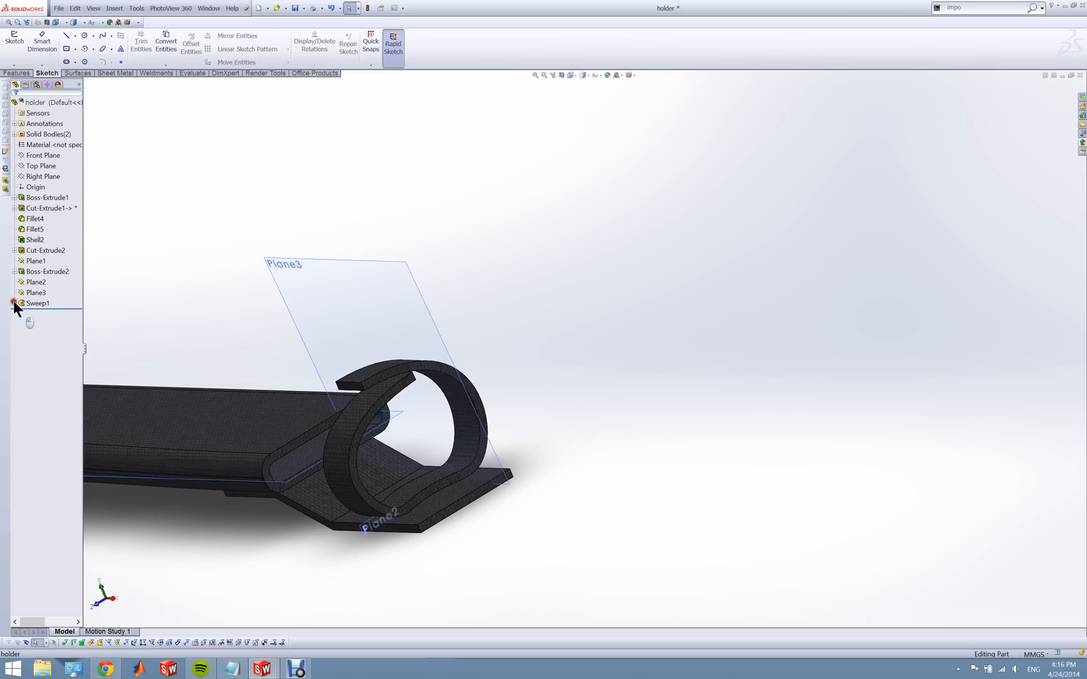
- Open Sweep1's path sketch, Sketch7, for editing and view it normal to its plane to examine the loop curve
{"action": "left_click", "coordinate": [38, 324]}
{"action": "right_click", "coordinate": [37, 324]}
{"action": "left_click", "coordinate": [43, 308]}
{"action": "middle_click_drag", "start_coordinate": [334, 514], "coordinate": [439, 580]}
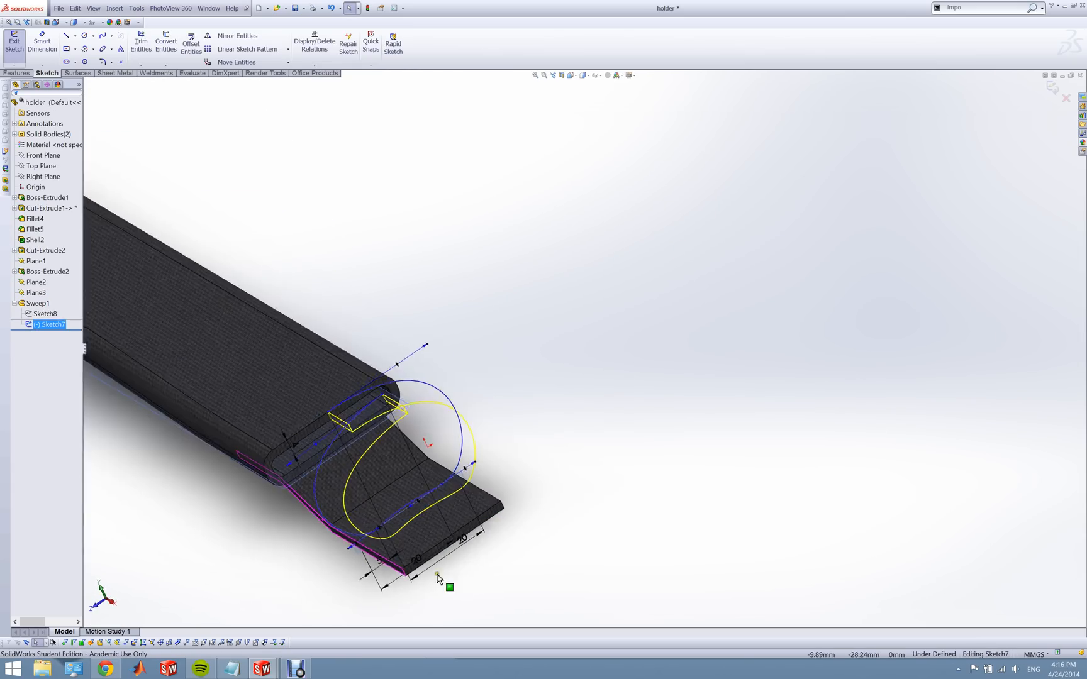
{"action": "scroll", "coordinate": [409, 494], "scroll_direction": "down", "scroll_amount": 1}
{"action": "mouse_move", "coordinate": [409, 494]}
{"action": "middle_mouse_down"}
{"action": "mouse_move", "coordinate": [359, 440]}
{"action": "mouse_move", "coordinate": [372, 445]}
{"action": "mouse_move", "coordinate": [319, 512]}
{"action": "mouse_move", "coordinate": [393, 452]}
{"action": "mouse_move", "coordinate": [353, 401]}
{"action": "mouse_move", "coordinate": [348, 422]}
{"action": "middle_mouse_up"}
{"action": "scroll", "coordinate": [344, 431], "scroll_direction": "down", "scroll_amount": 3}
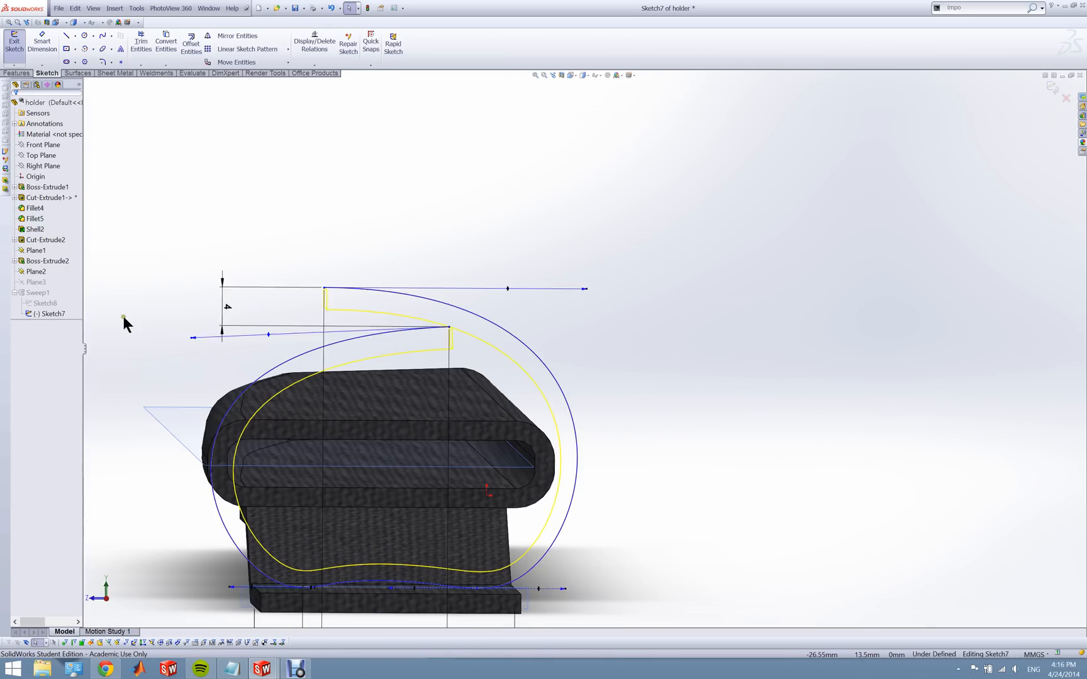
{"action": "right_click", "coordinate": [63, 313]}
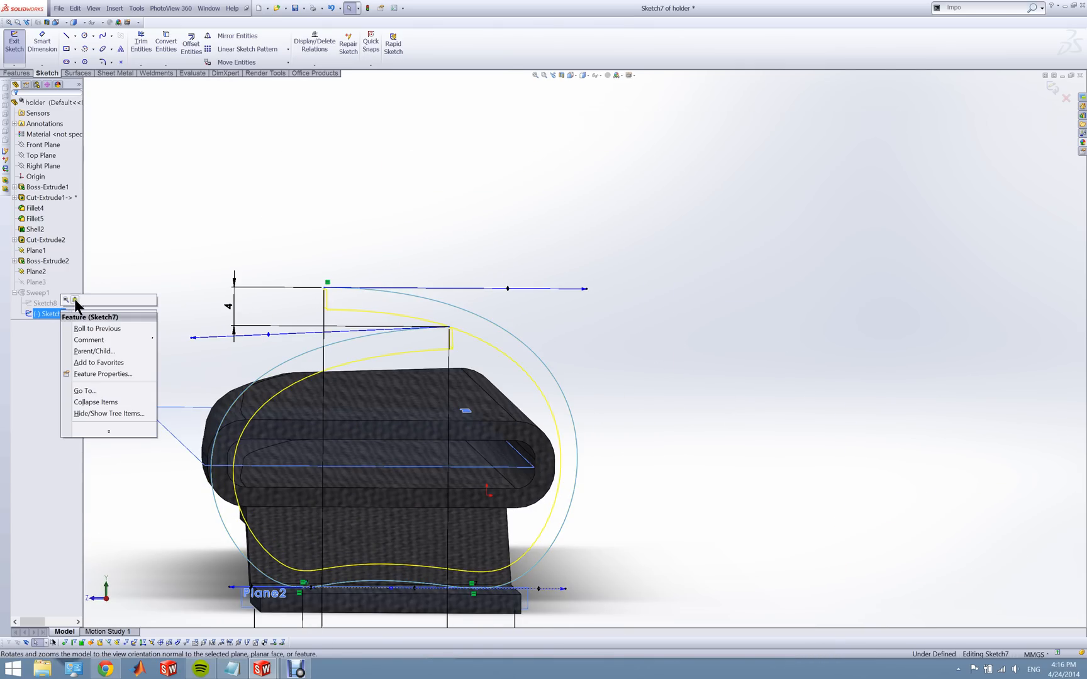
{"action": "left_click", "coordinate": [84, 300]}
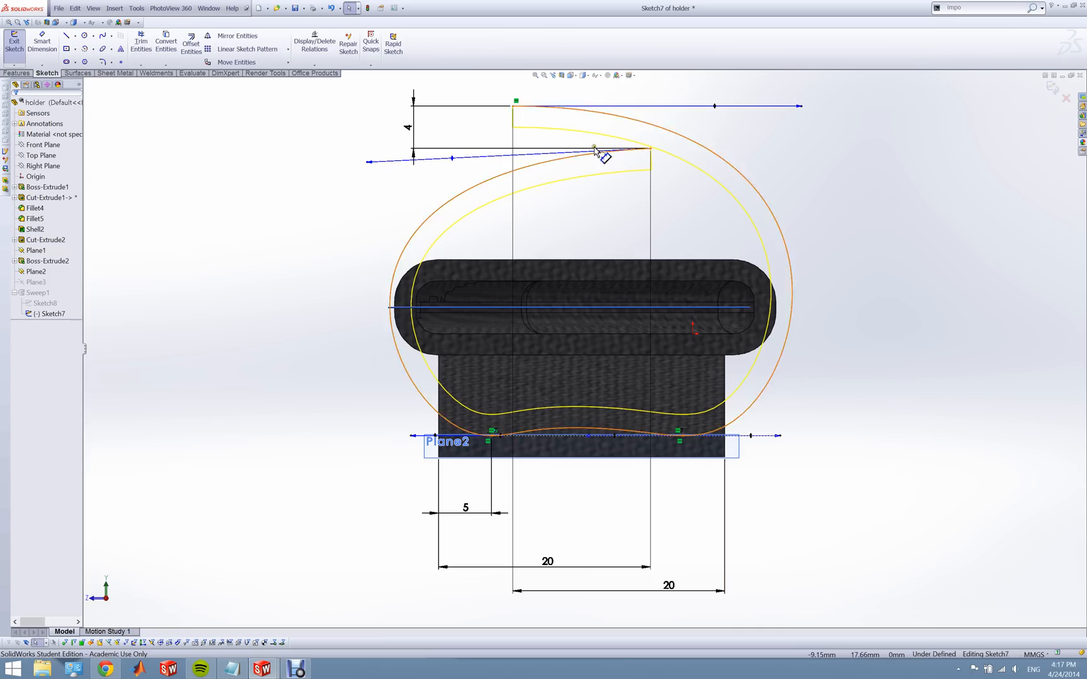
- Try Power Trim across the lower section of the loop curve in Sketch7 and undo it
{"action": "left_click", "coordinate": [141, 61]}
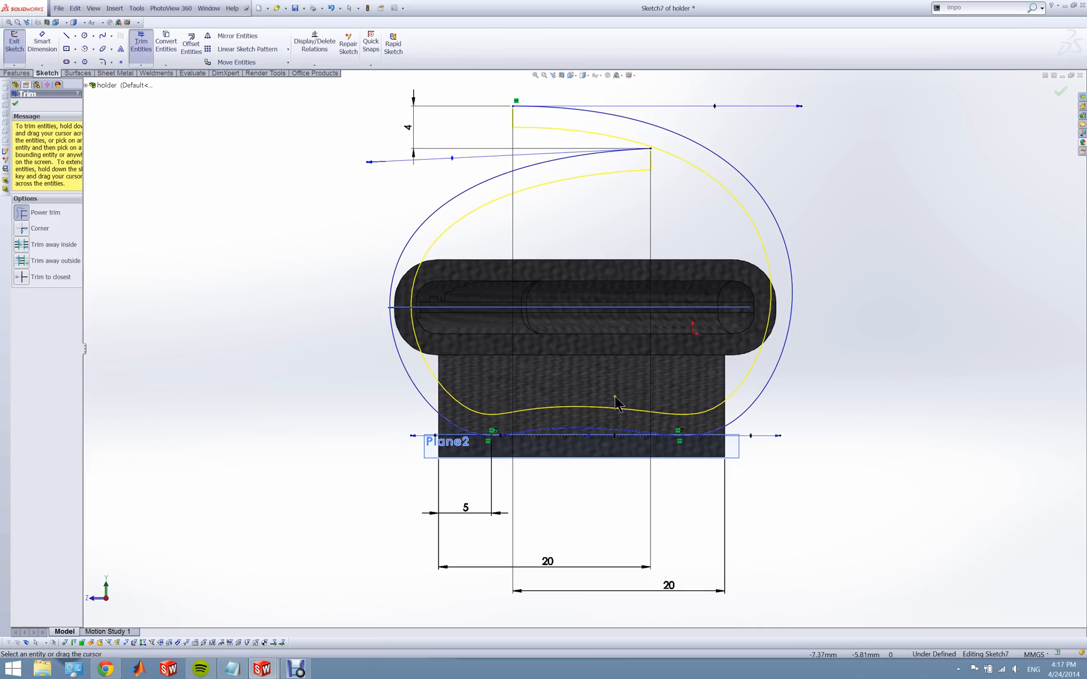
{"action": "left_click_drag", "start_coordinate": [612, 380], "coordinate": [602, 459]}
{"action": "key", "text": "Escape"}
{"action": "key", "text": "ctrl+z"}
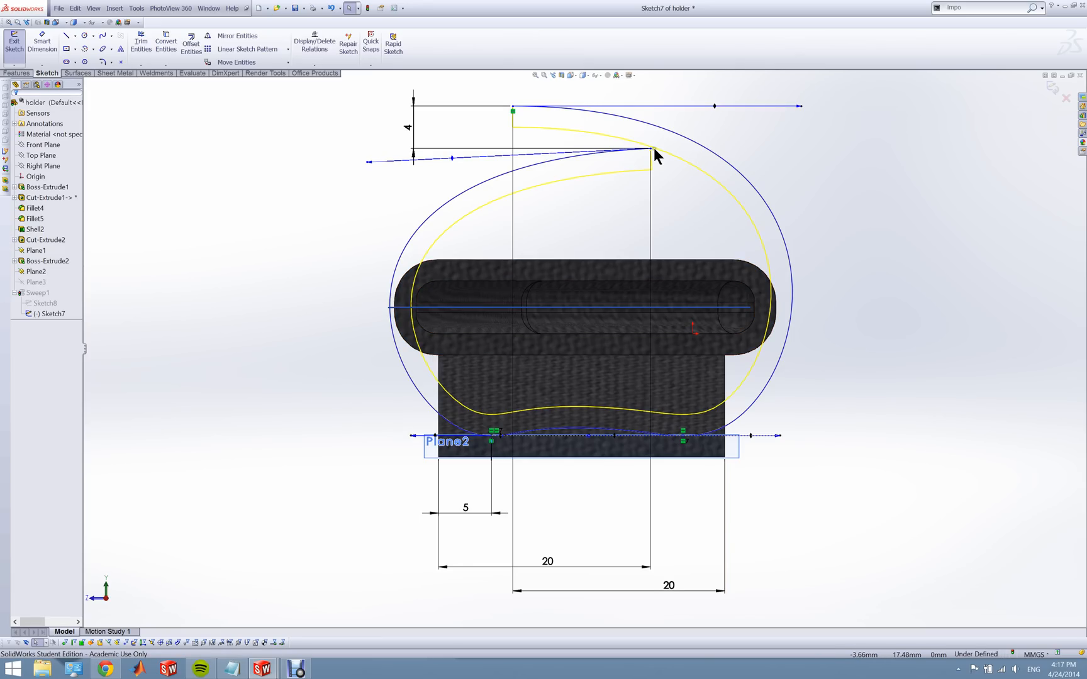
- Examine the overlapping ends of the loop curve in Sketch7 and exit the sketch
{"action": "left_click_drag", "start_coordinate": [511, 106], "coordinate": [513, 110]}
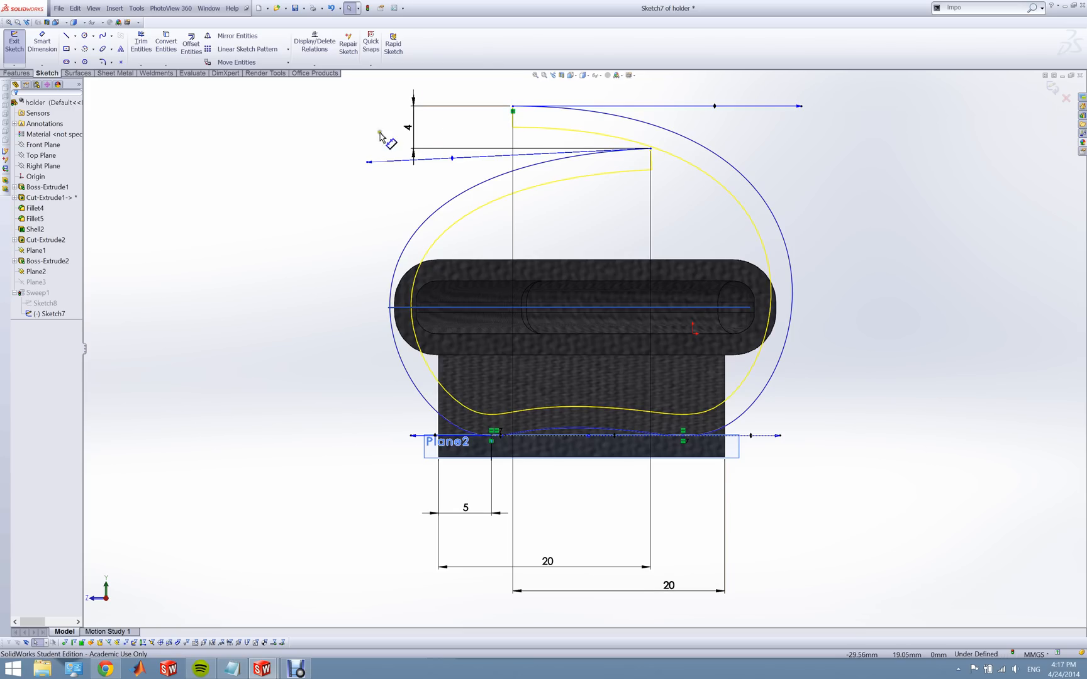
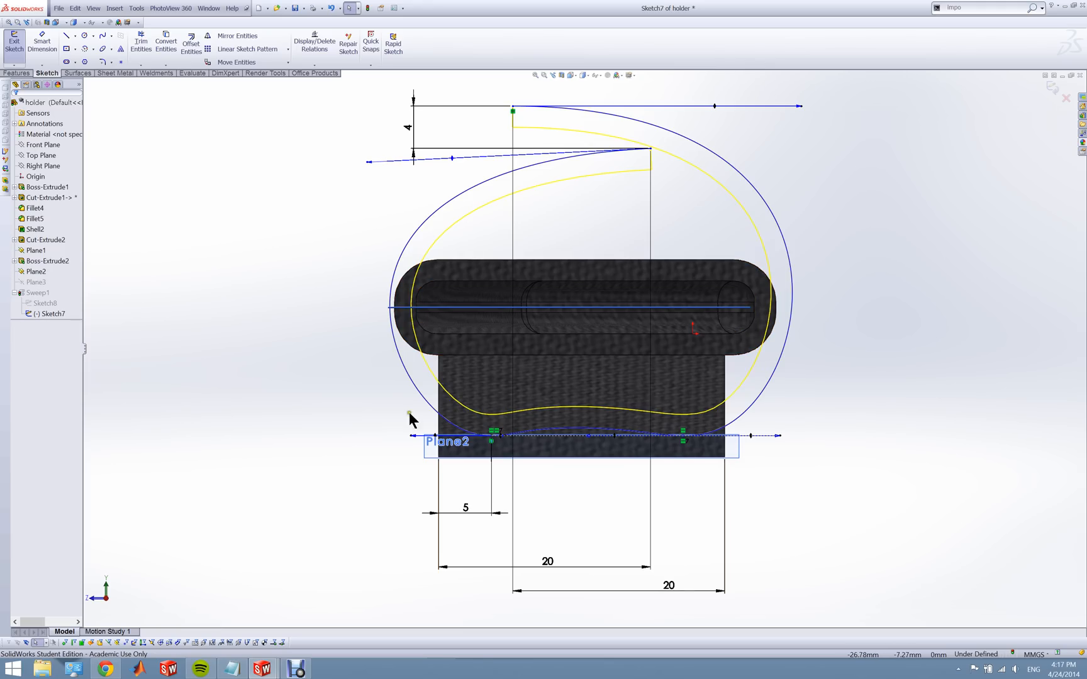
{"action": "left_click", "coordinate": [14, 44]}
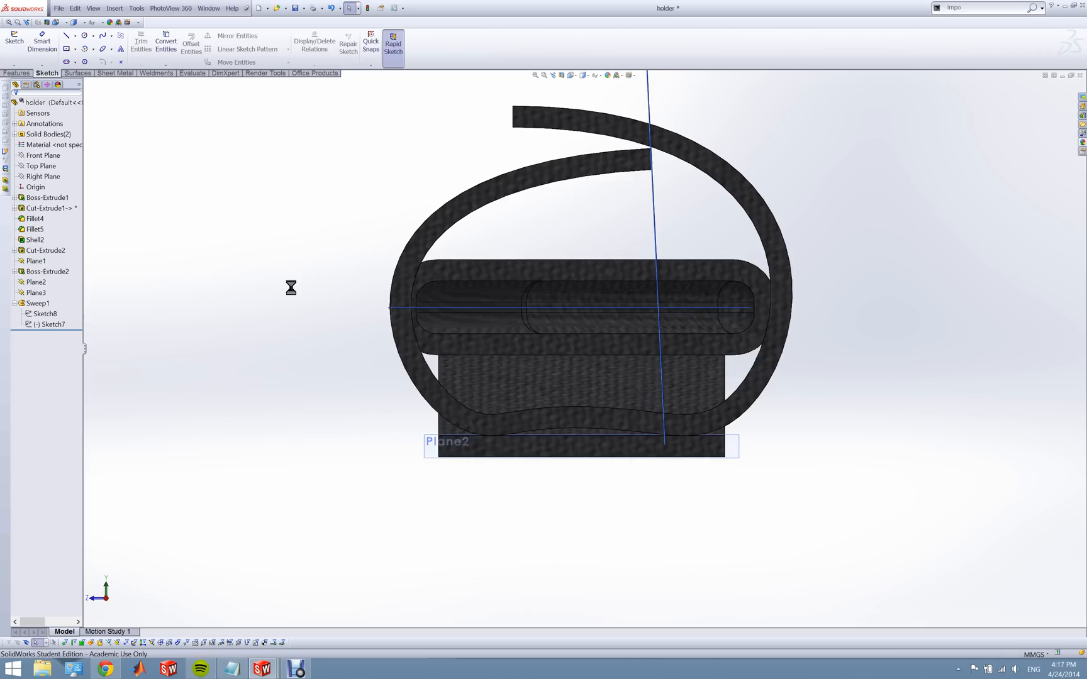
- Examine the swept loop and its overlapping ends in 3D at the holder's open end
{"action": "left_click", "coordinate": [44, 314]}
{"action": "right_click", "coordinate": [44, 312]}
{"action": "left_click", "coordinate": [71, 269]}
{"action": "scroll", "coordinate": [312, 265], "scroll_direction": "up", "scroll_amount": 3}
{"action": "middle_click_drag", "start_coordinate": [313, 264], "coordinate": [369, 294]}
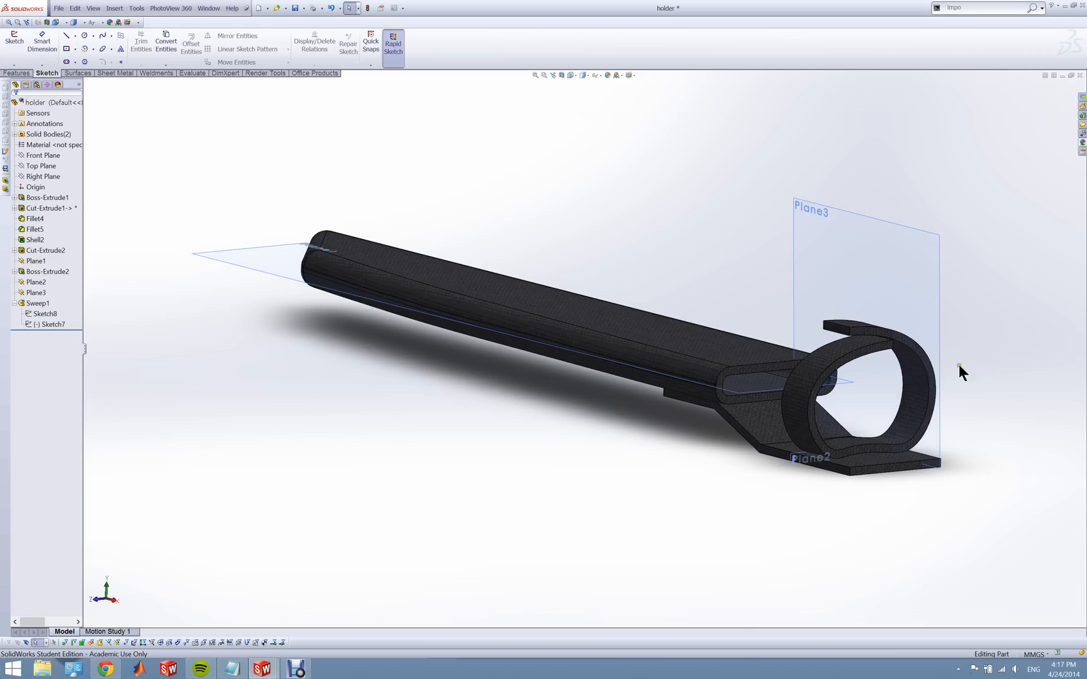
{"action": "scroll", "coordinate": [943, 308], "scroll_direction": "down", "scroll_amount": 5}
{"action": "scroll", "coordinate": [779, 390], "scroll_direction": "down", "scroll_amount": 2}
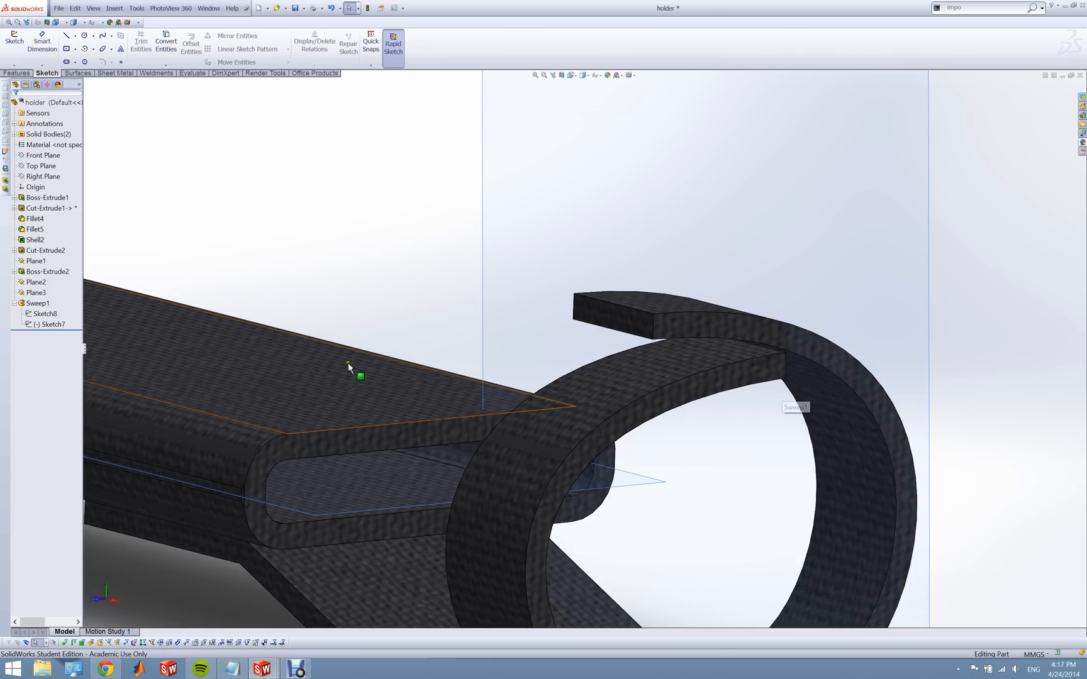
- Delete the Sweep1 feature, keeping its profile and path sketches
{"action": "left_click", "coordinate": [38, 302]}
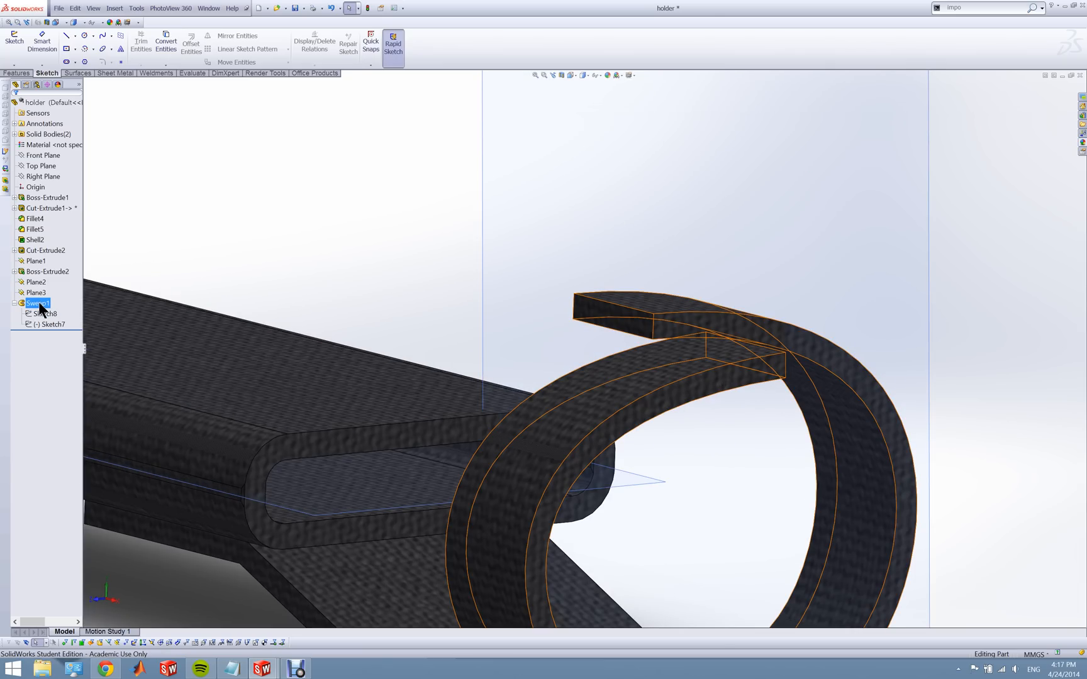
{"action": "right_click", "coordinate": [39, 302]}
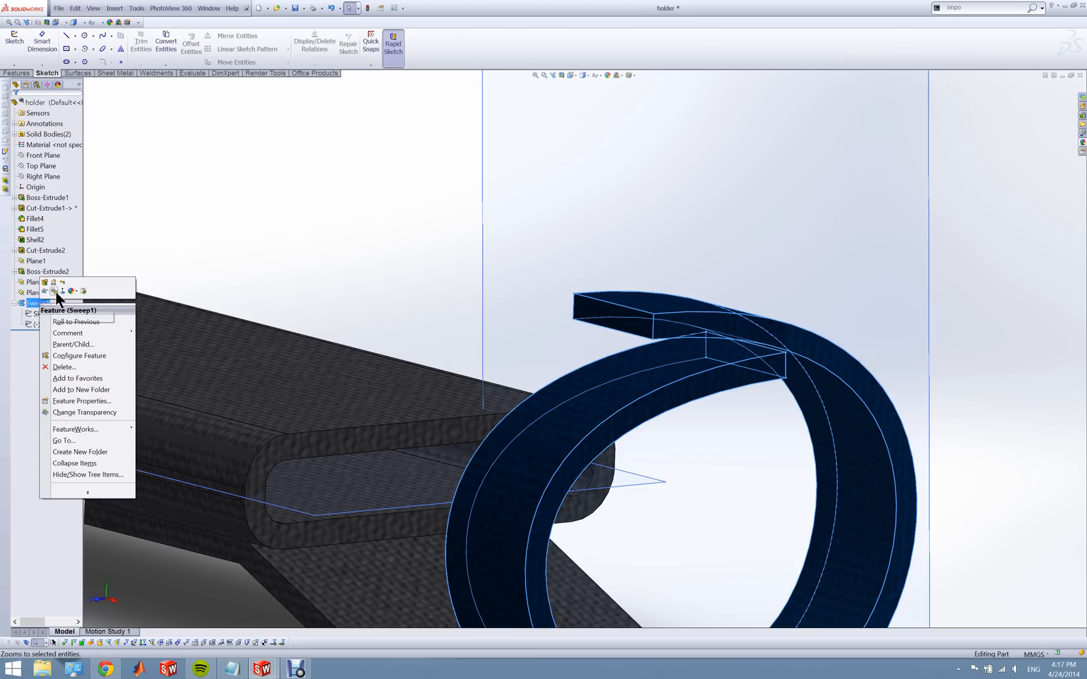
{"action": "left_click", "coordinate": [64, 367]}
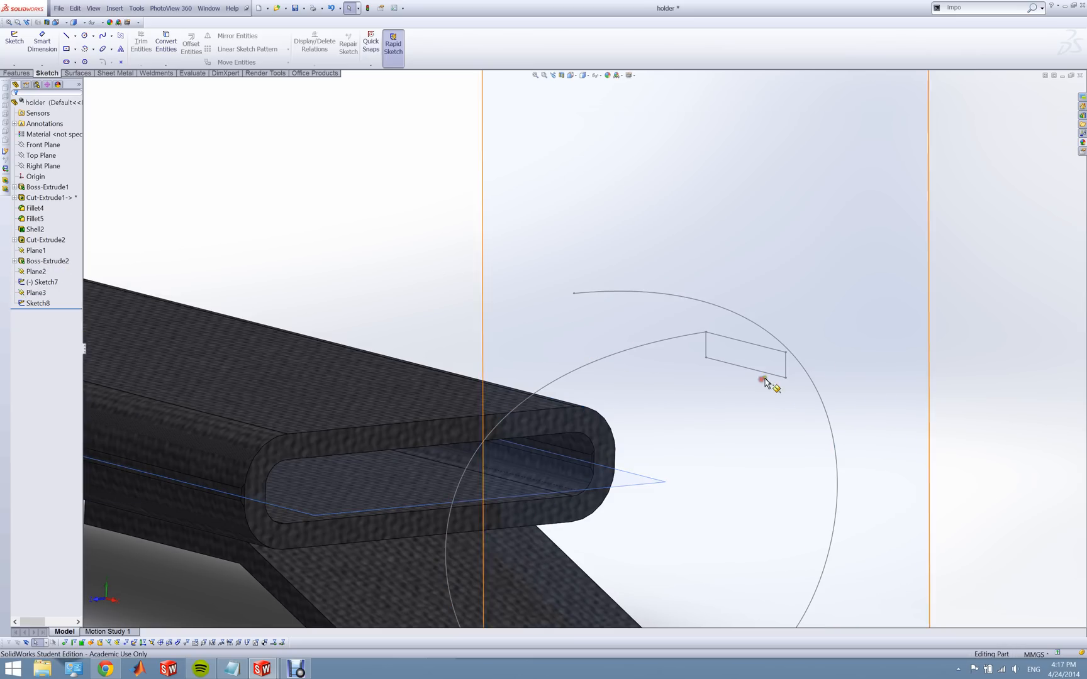
- Open Plane3's definition and examine its references, the loop curve's end point and the perpendicular spline, then close it
{"action": "scroll", "coordinate": [749, 371], "scroll_direction": "down", "scroll_amount": 2}
{"action": "middle_click_drag", "start_coordinate": [746, 370], "coordinate": [715, 385]}
{"action": "scroll", "coordinate": [715, 386], "scroll_direction": "up", "scroll_amount": 2}
{"action": "scroll", "coordinate": [430, 429], "scroll_direction": "down", "scroll_amount": 2}
{"action": "scroll", "coordinate": [308, 365], "scroll_direction": "down", "scroll_amount": 2}
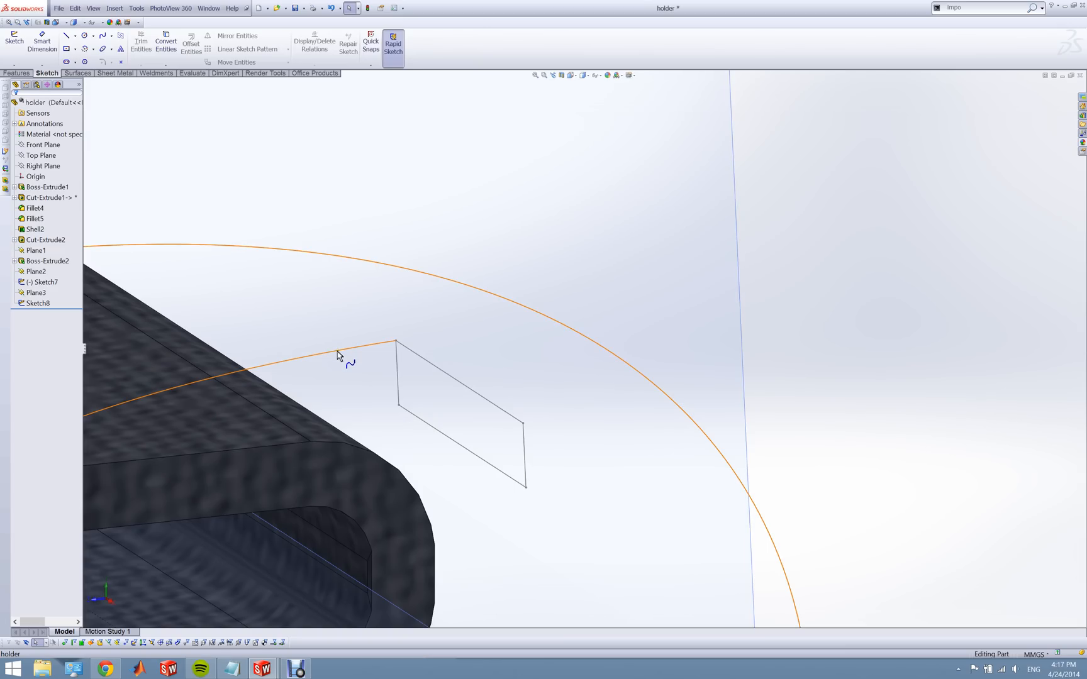
{"action": "right_click", "coordinate": [35, 293]}
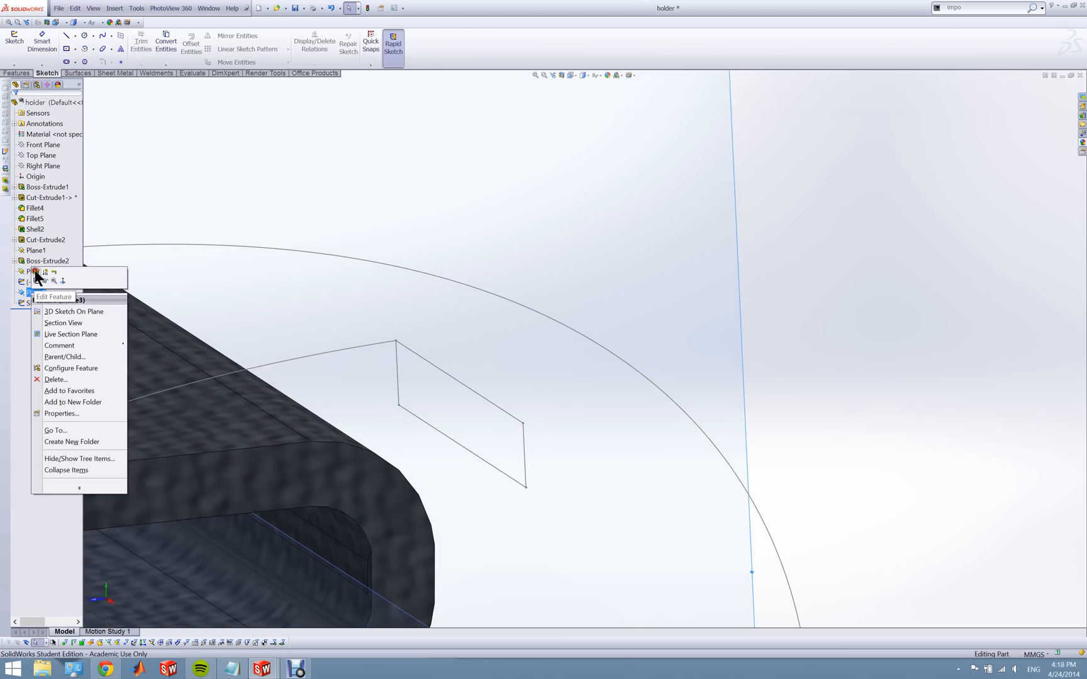
{"action": "left_click", "coordinate": [36, 273]}
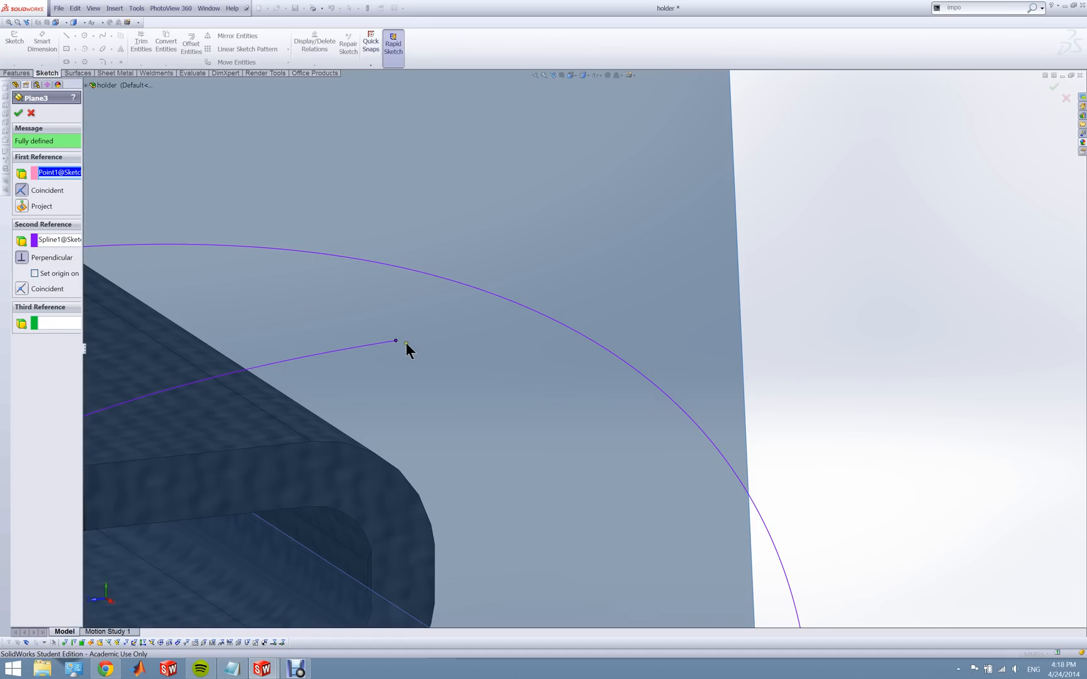
{"action": "mouse_move", "coordinate": [350, 353]}
{"action": "middle_mouse_down"}
{"action": "mouse_move", "coordinate": [323, 357]}
{"action": "mouse_move", "coordinate": [318, 340]}
{"action": "mouse_move", "coordinate": [347, 332]}
{"action": "mouse_move", "coordinate": [249, 275]}
{"action": "middle_mouse_up"}
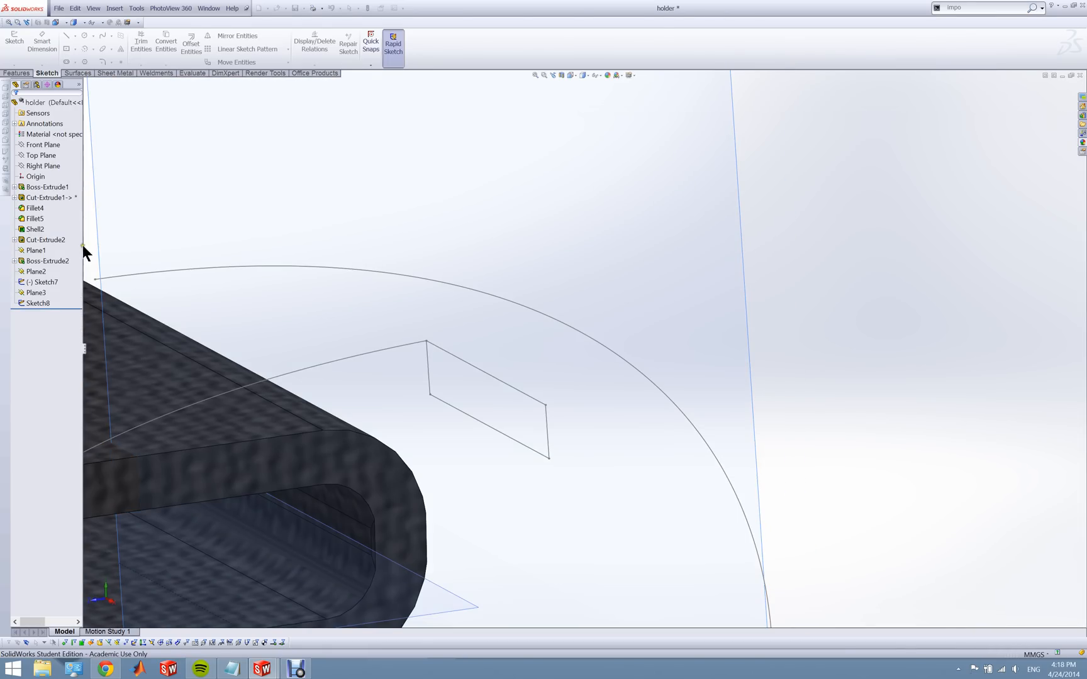
- Create a swept boss with the rectangle Sketch8 as profile and the loop curve Sketch7 as path
{"action": "left_click", "coordinate": [42, 302]}
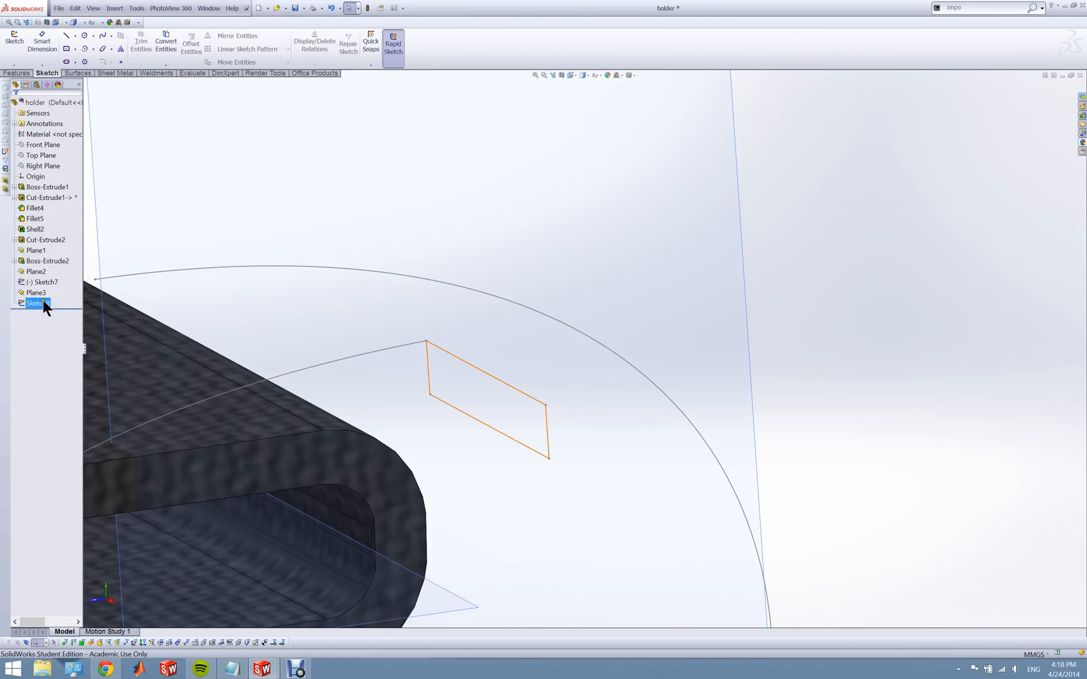
{"action": "scroll", "coordinate": [534, 401], "scroll_direction": "up", "scroll_amount": 2}
{"action": "middle_click_drag", "start_coordinate": [539, 403], "coordinate": [552, 380]}
{"action": "scroll", "coordinate": [585, 349], "scroll_direction": "up", "scroll_amount": 3}
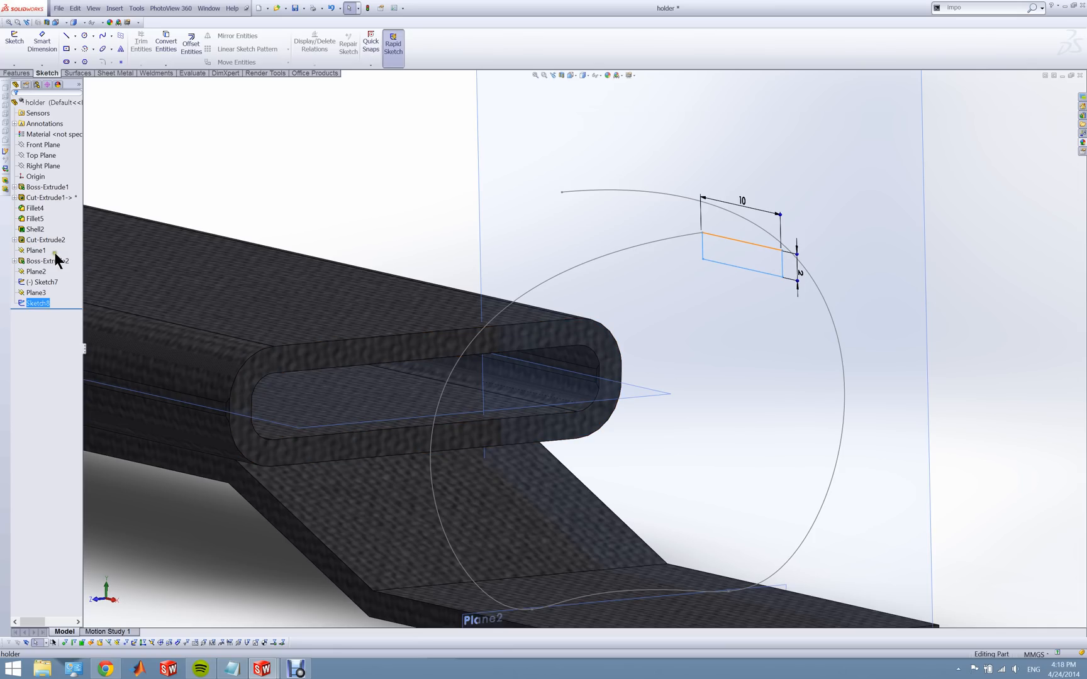
{"action": "left_click", "coordinate": [17, 72]}
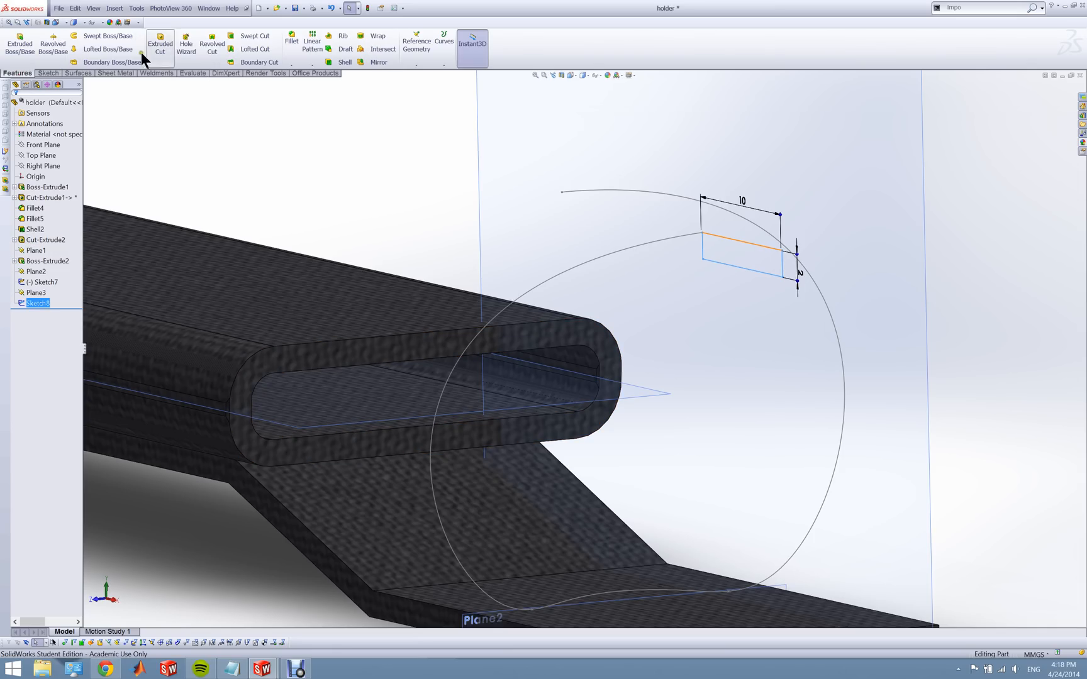
{"action": "left_click", "coordinate": [113, 35]}
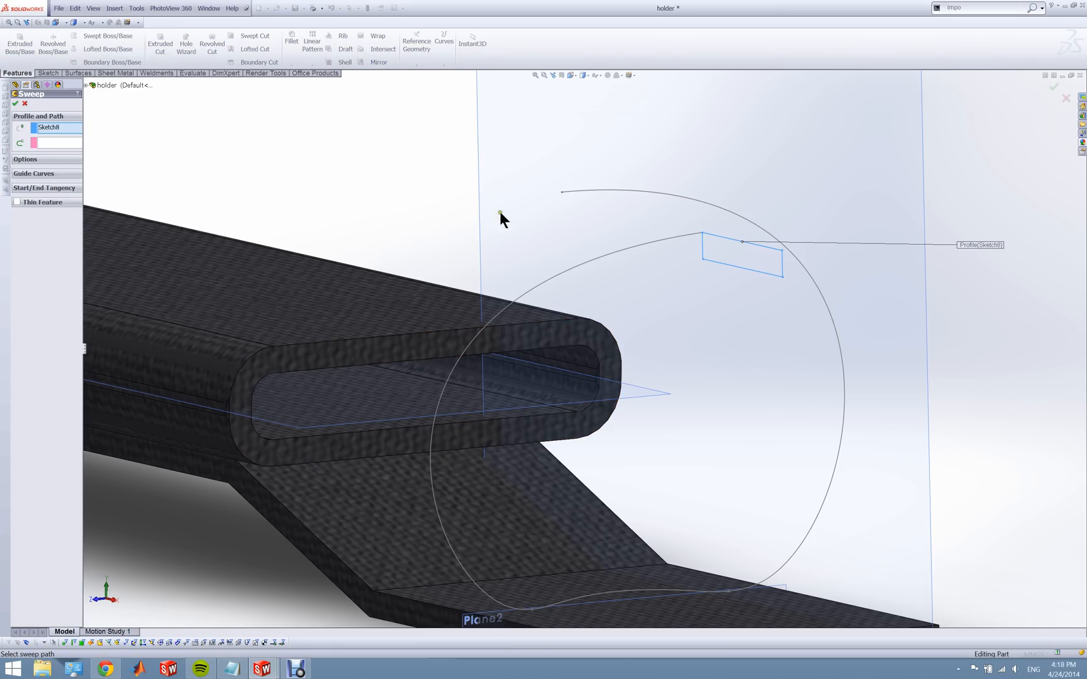
{"action": "left_click", "coordinate": [71, 143]}
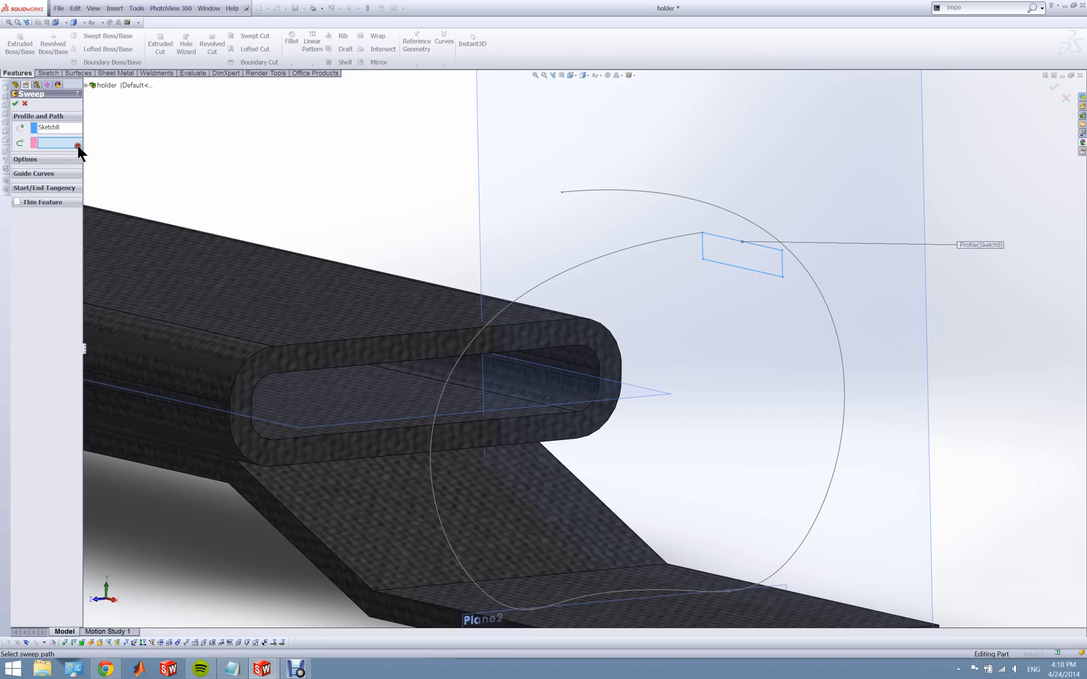
{"action": "left_click", "coordinate": [636, 249]}
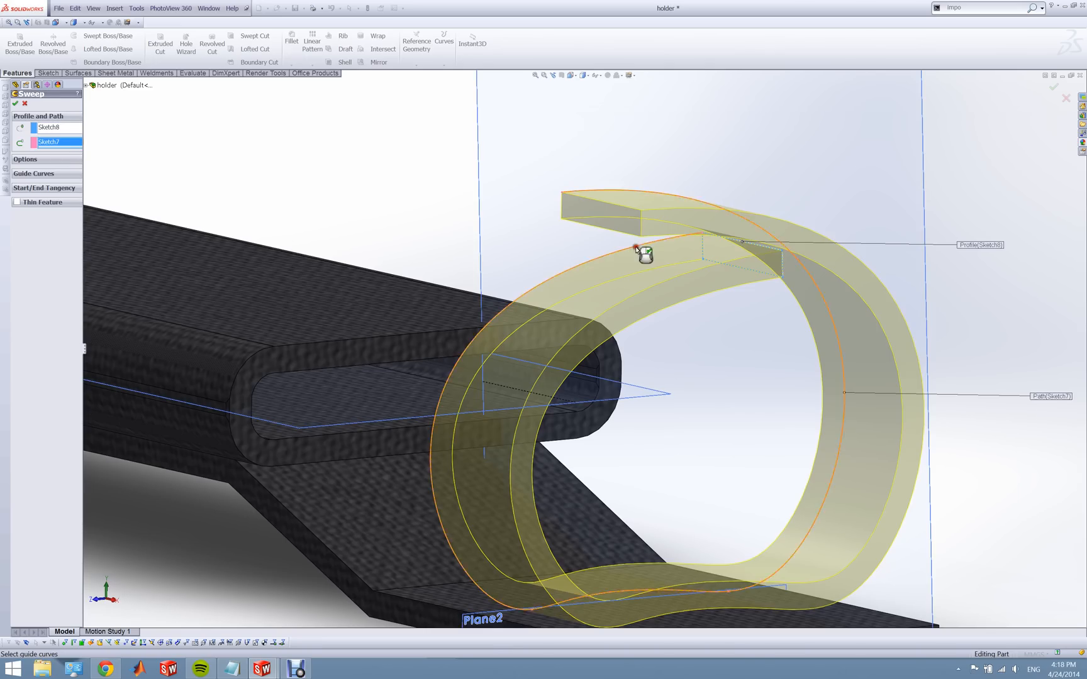
{"action": "left_click", "coordinate": [17, 102]}
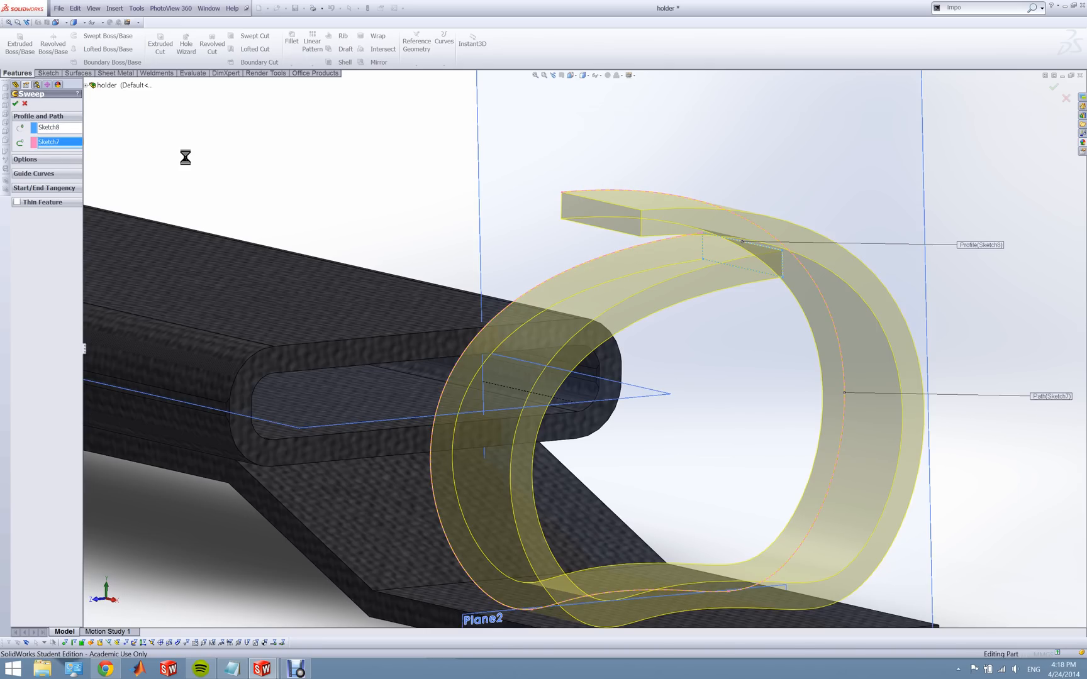
{"action": "scroll", "coordinate": [447, 247], "scroll_direction": "up", "scroll_amount": 5}
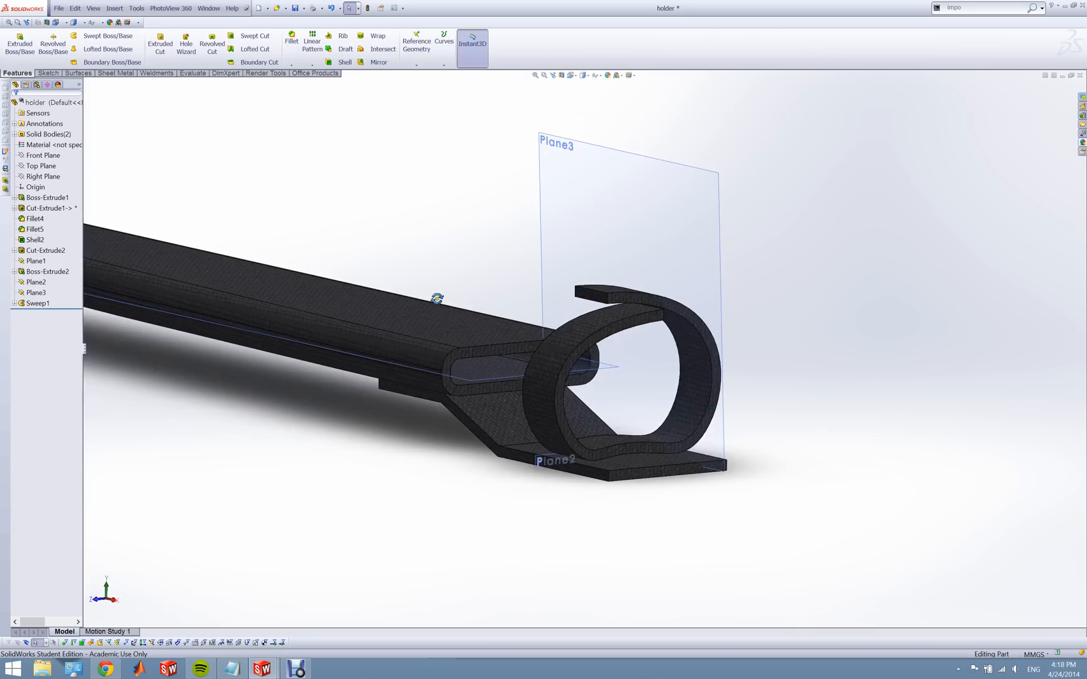
{"action": "middle_click_drag", "start_coordinate": [436, 298], "coordinate": [404, 359]}
{"action": "scroll", "coordinate": [404, 360], "scroll_direction": "up", "scroll_amount": 5}
- Switch to the Assem assembly and examine how the holder and its loop fit around the blade and handle
{"action": "mouse_move", "coordinate": [266, 674]}
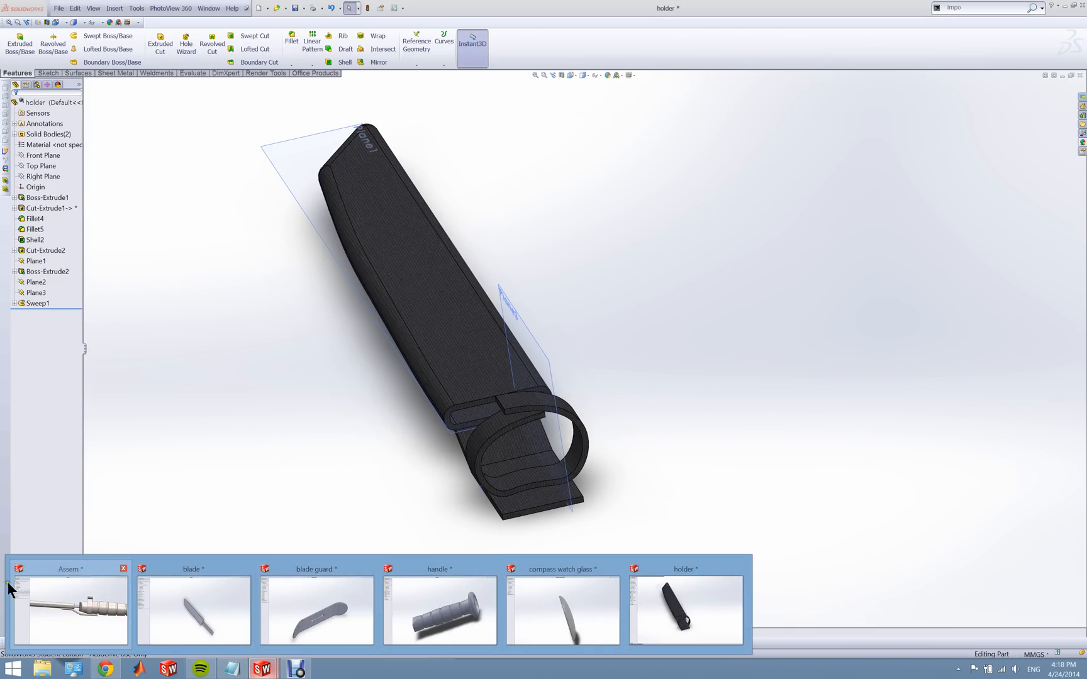
{"action": "left_click", "coordinate": [8, 582]}
{"action": "scroll", "coordinate": [478, 469], "scroll_direction": "up", "scroll_amount": 2}
{"action": "middle_click_drag", "start_coordinate": [493, 457], "coordinate": [446, 598]}
{"action": "left_click_drag", "start_coordinate": [519, 330], "coordinate": [500, 374]}
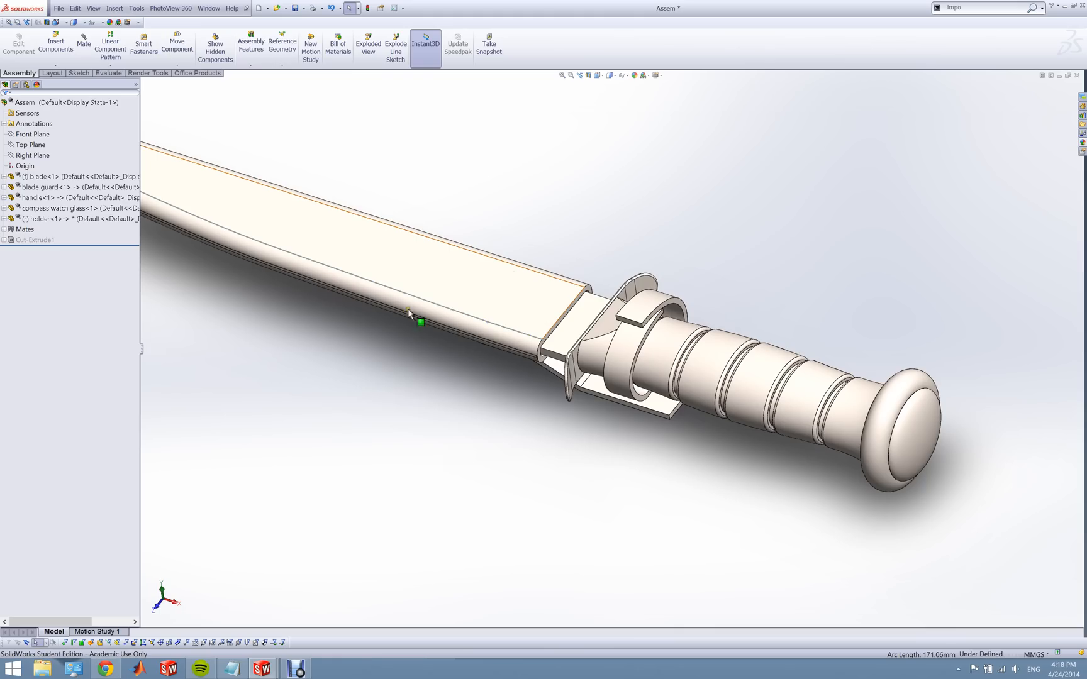
{"action": "mouse_move", "coordinate": [456, 315]}
{"action": "left_mouse_down"}
{"action": "mouse_move", "coordinate": [408, 300]}
{"action": "mouse_move", "coordinate": [442, 309]}
{"action": "left_mouse_up"}
{"action": "key", "text": "f"}
{"action": "middle_click_drag", "start_coordinate": [427, 317], "coordinate": [453, 250]}
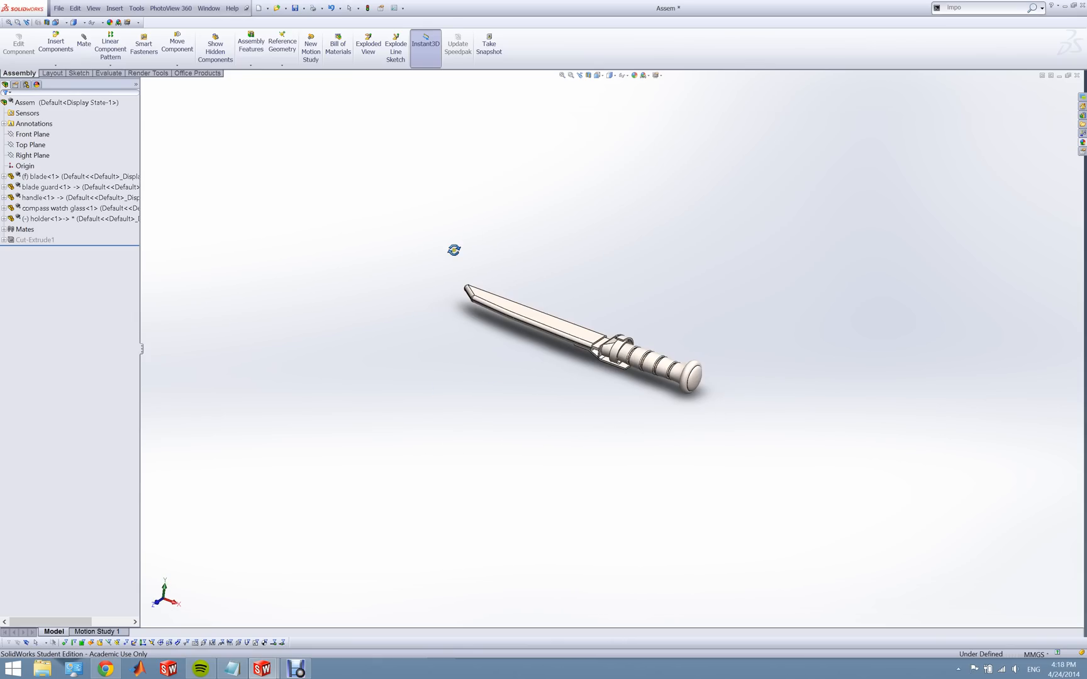
- Open the Assem drawing file from the knife folder
{"action": "mouse_move", "coordinate": [271, 672]}
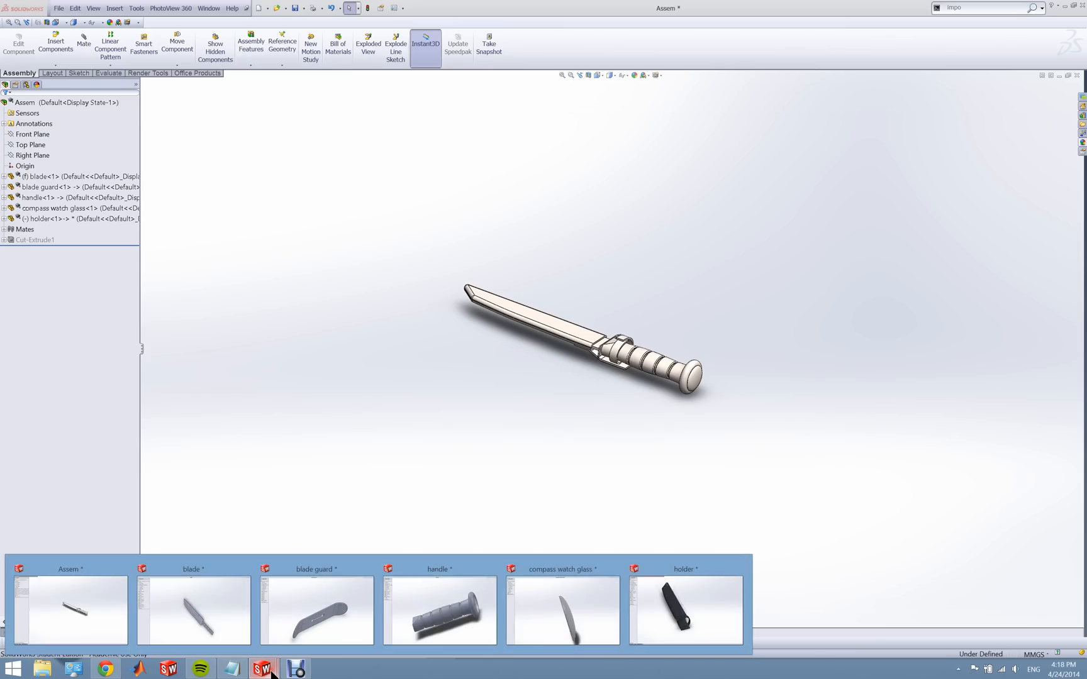
{"action": "left_click", "coordinate": [303, 416]}
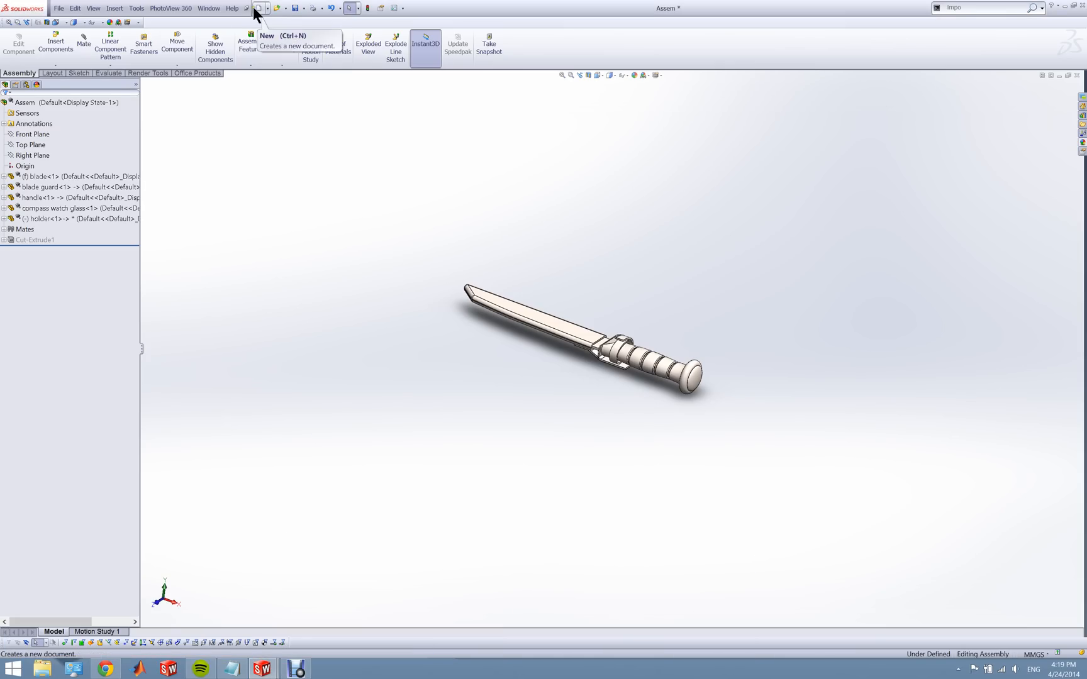
{"action": "left_click", "coordinate": [278, 9]}
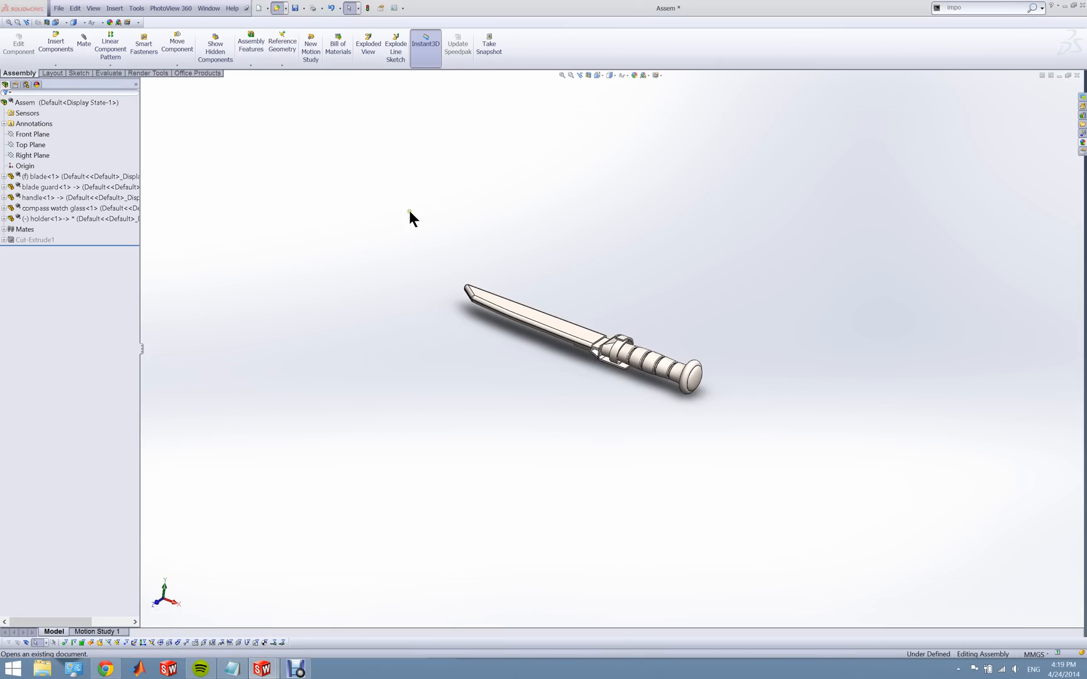
{"action": "left_click", "coordinate": [566, 238]}
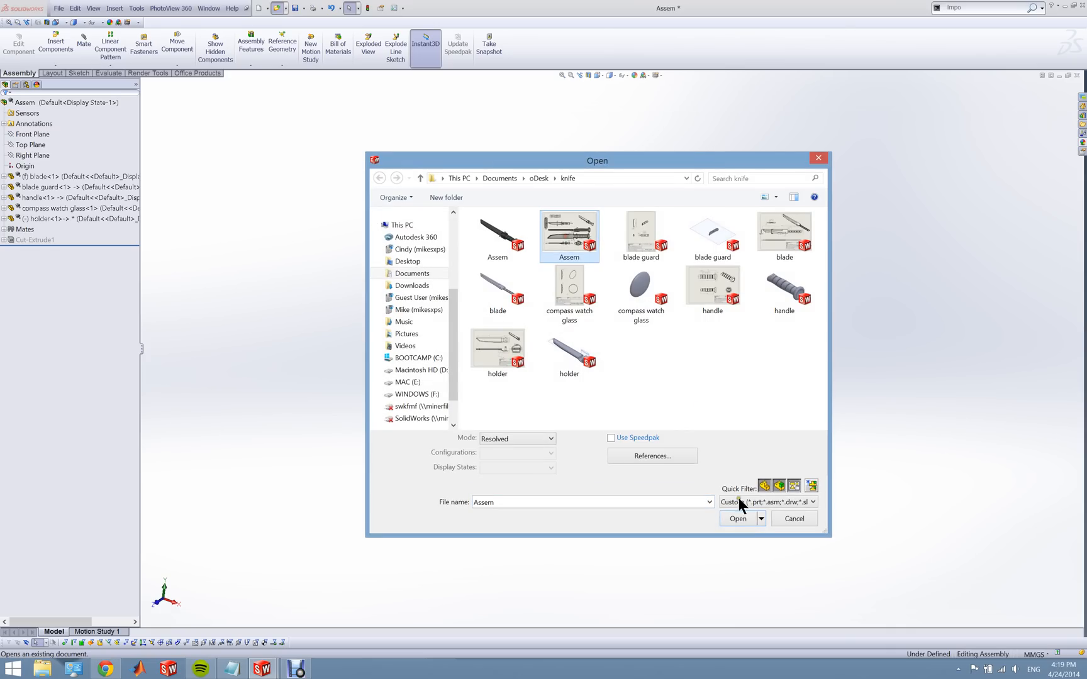
{"action": "left_click", "coordinate": [737, 511]}
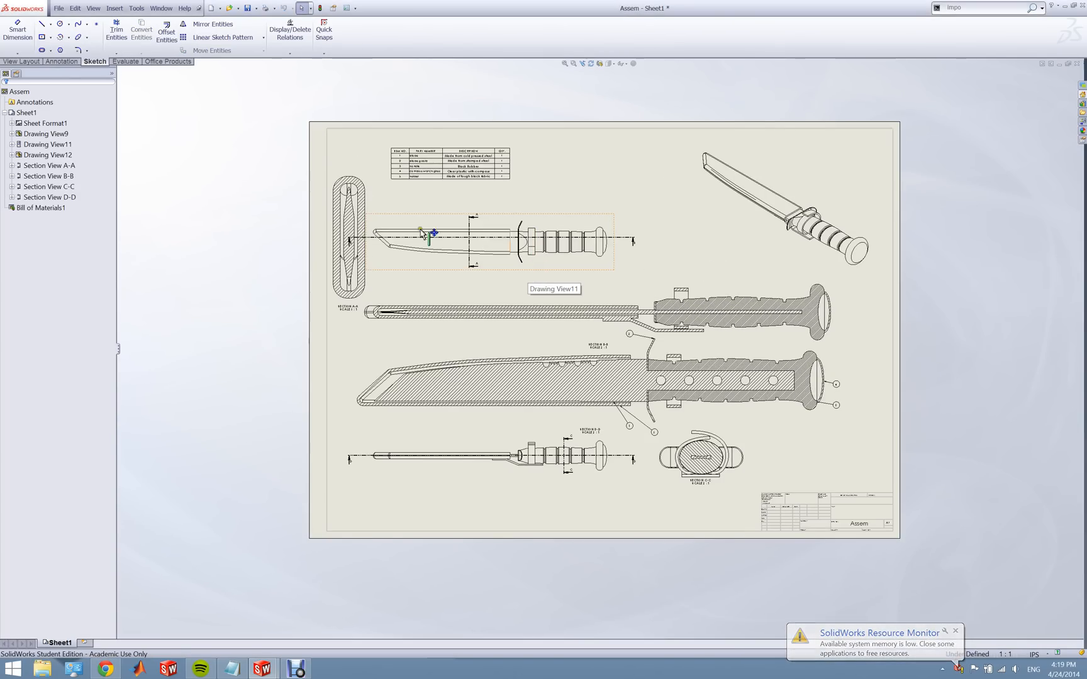
{"action": "scroll", "coordinate": [267, 169], "scroll_direction": "down", "scroll_amount": 1}
{"action": "left_click", "coordinate": [28, 60]}
{"action": "left_click", "coordinate": [41, 37]}
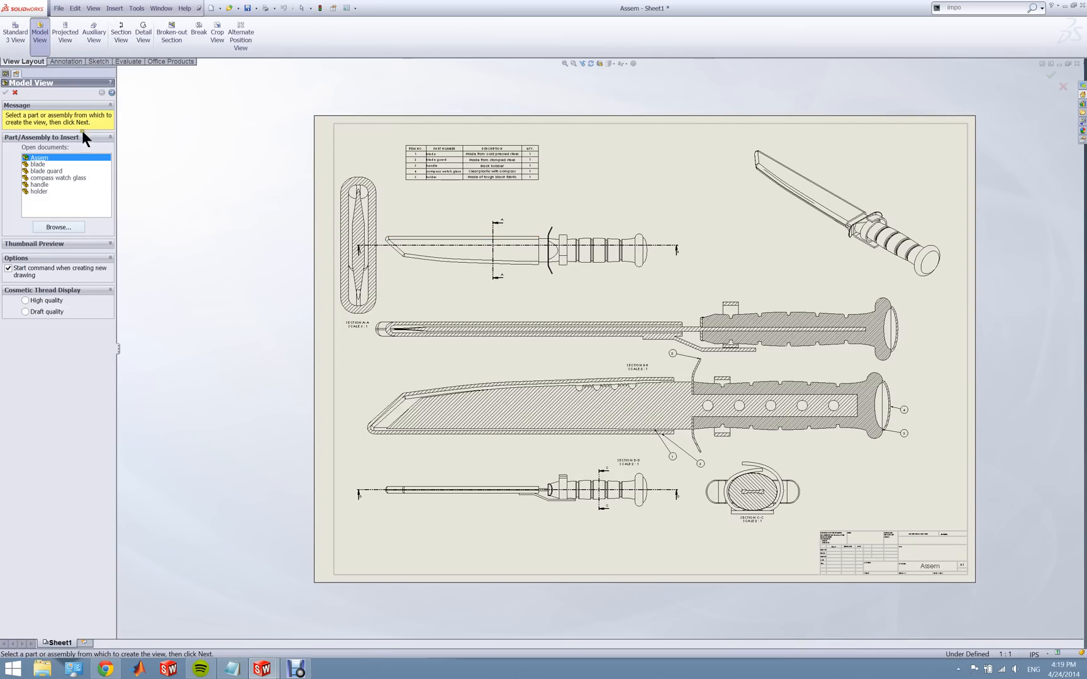
{"action": "left_click", "coordinate": [111, 93]}
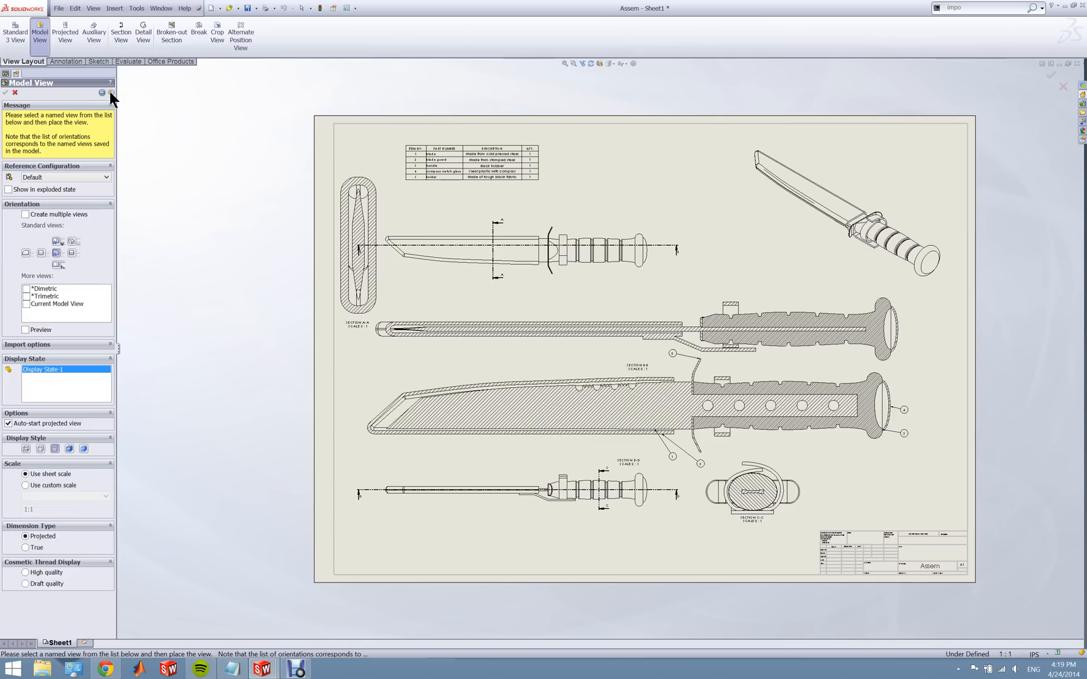
{"action": "left_click", "coordinate": [26, 214]}
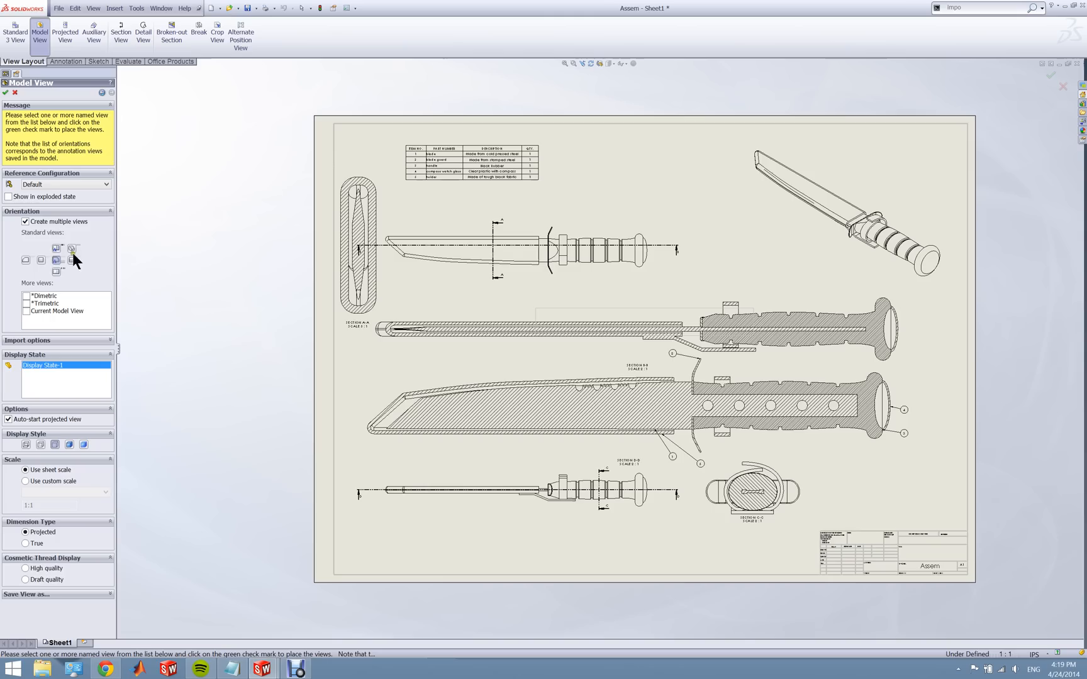
{"action": "left_click", "coordinate": [56, 259]}
{"action": "left_click", "coordinate": [16, 93]}
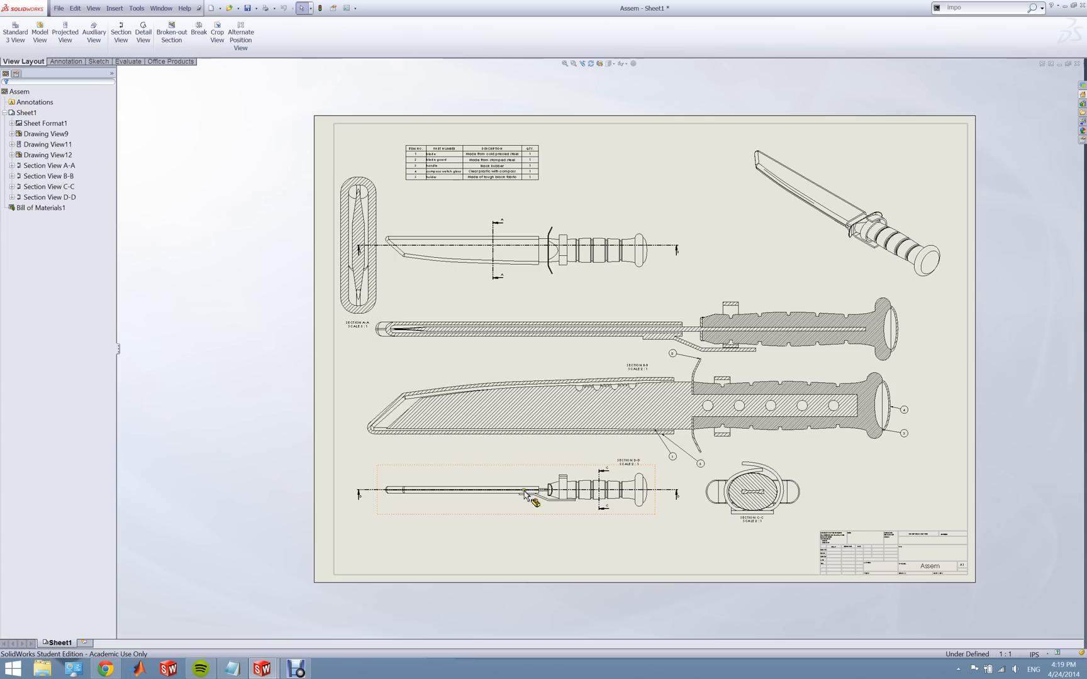
- Examine Section A-A and the other section views on the assembly drawing sheet
{"action": "scroll", "coordinate": [424, 270], "scroll_direction": "down", "scroll_amount": 2}
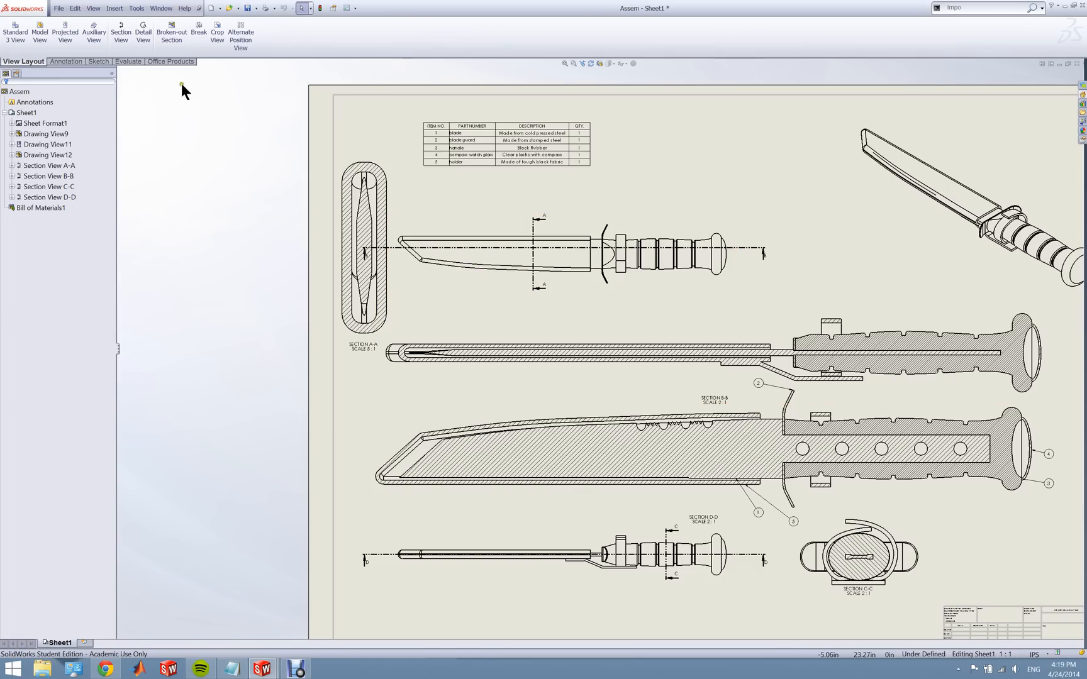
{"action": "left_click", "coordinate": [121, 33]}
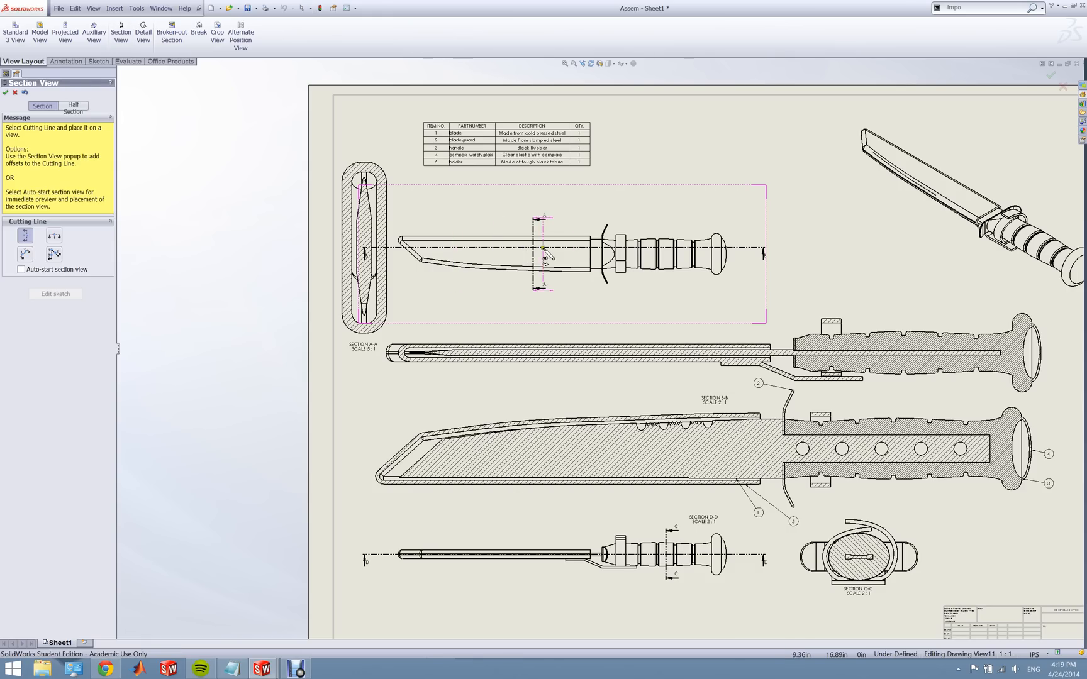
{"action": "left_click", "coordinate": [15, 93]}
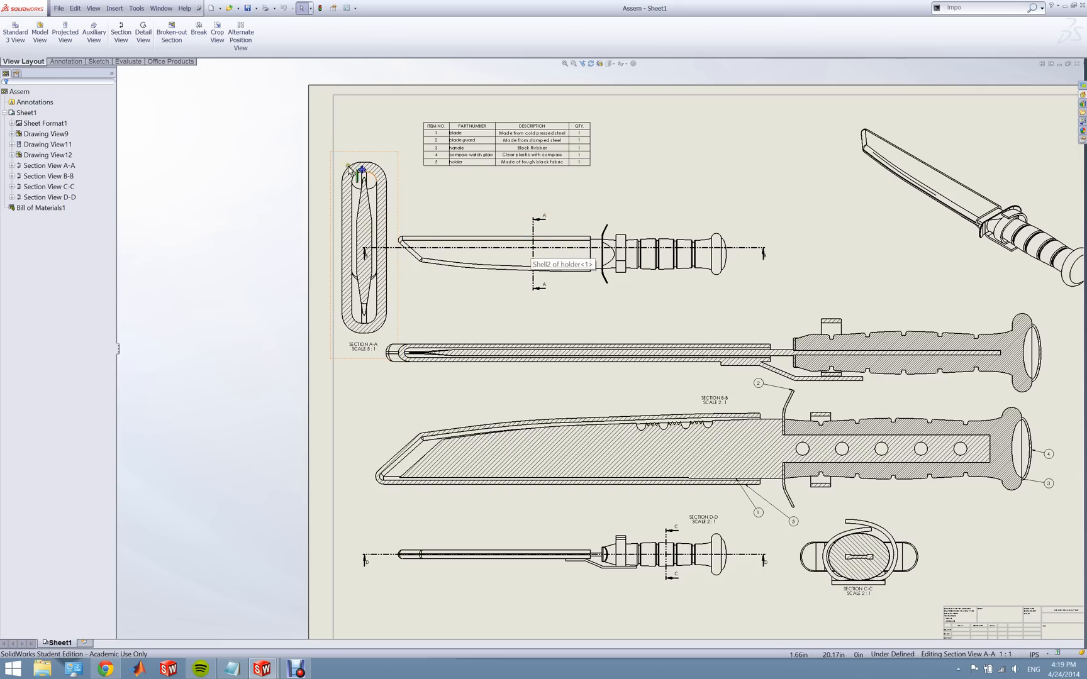
{"action": "scroll", "coordinate": [388, 247], "scroll_direction": "down", "scroll_amount": 2}
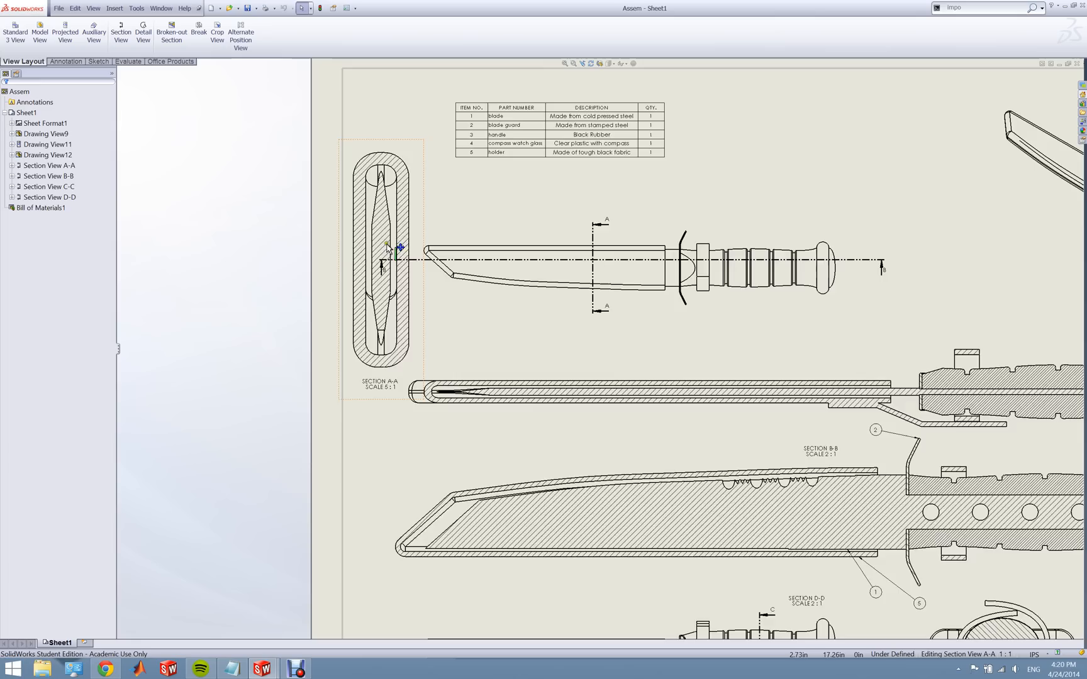
{"action": "scroll", "coordinate": [388, 247], "scroll_direction": "down", "scroll_amount": 3}
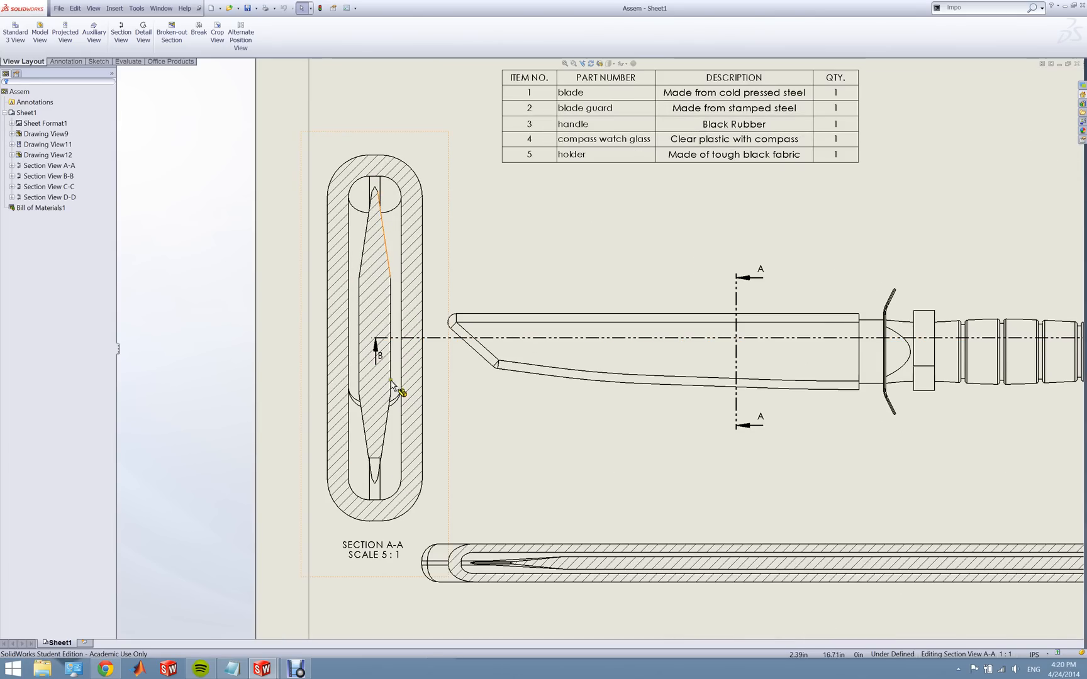
{"action": "scroll", "coordinate": [432, 497], "scroll_direction": "up", "scroll_amount": 6}
{"action": "scroll", "coordinate": [849, 459], "scroll_direction": "down", "scroll_amount": 3}
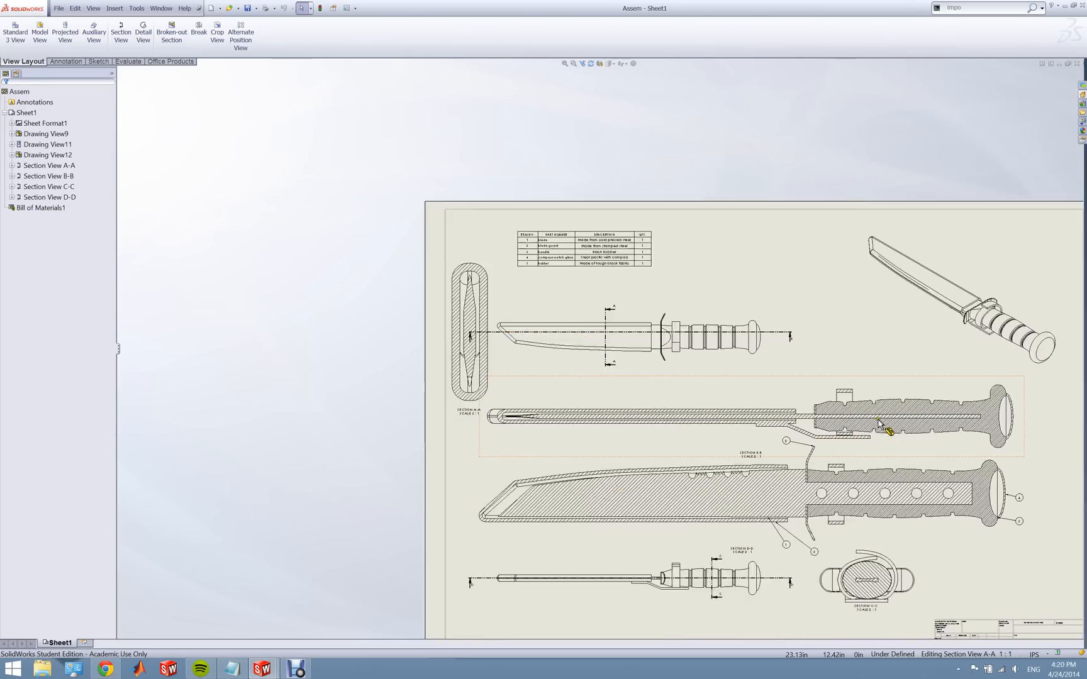
- Move section line B-B slightly lower on the upper knife view and rebuild the drawing to update Section B-B
{"action": "scroll", "coordinate": [865, 440], "scroll_direction": "up", "scroll_amount": 3}
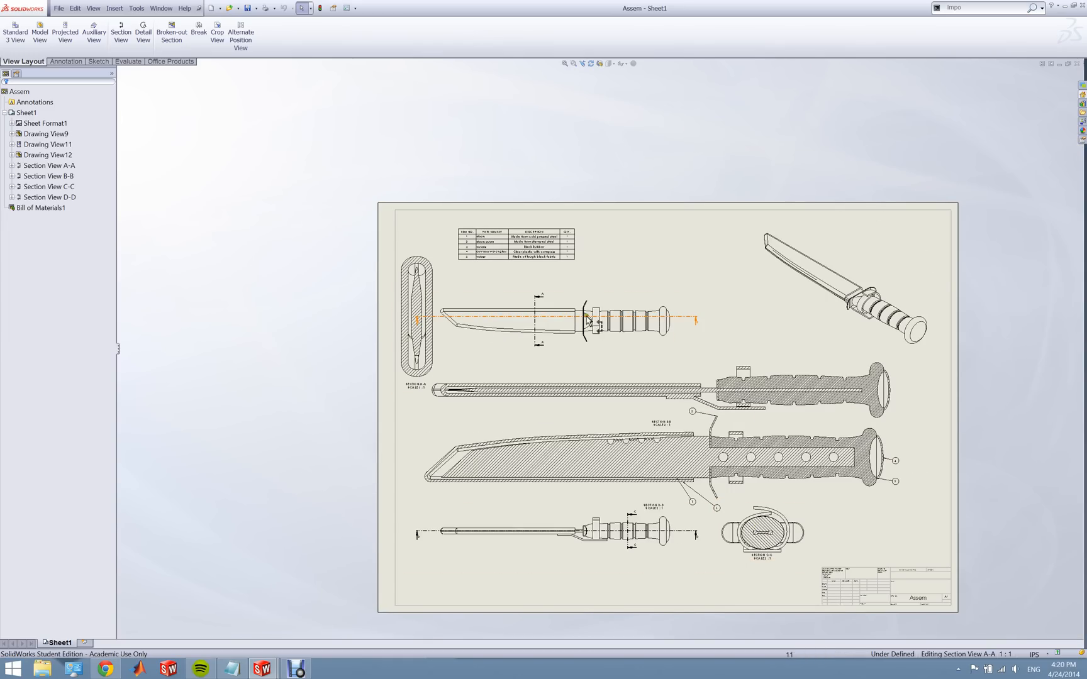
{"action": "scroll", "coordinate": [893, 433], "scroll_direction": "down", "scroll_amount": 2}
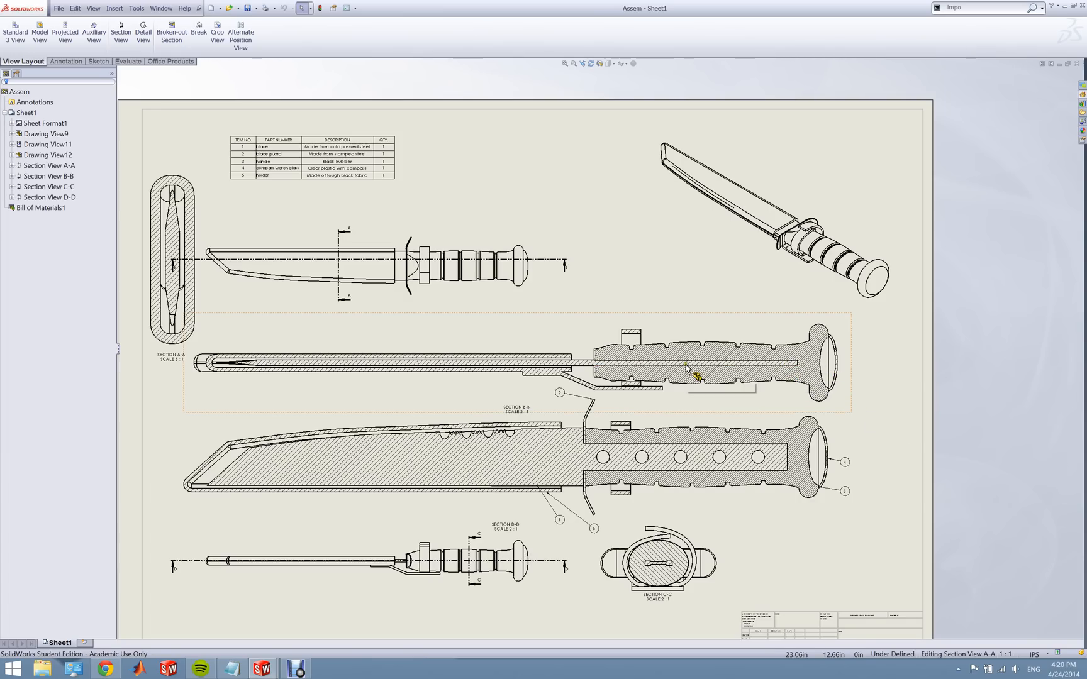
{"action": "left_click_drag", "start_coordinate": [546, 260], "coordinate": [546, 264]}
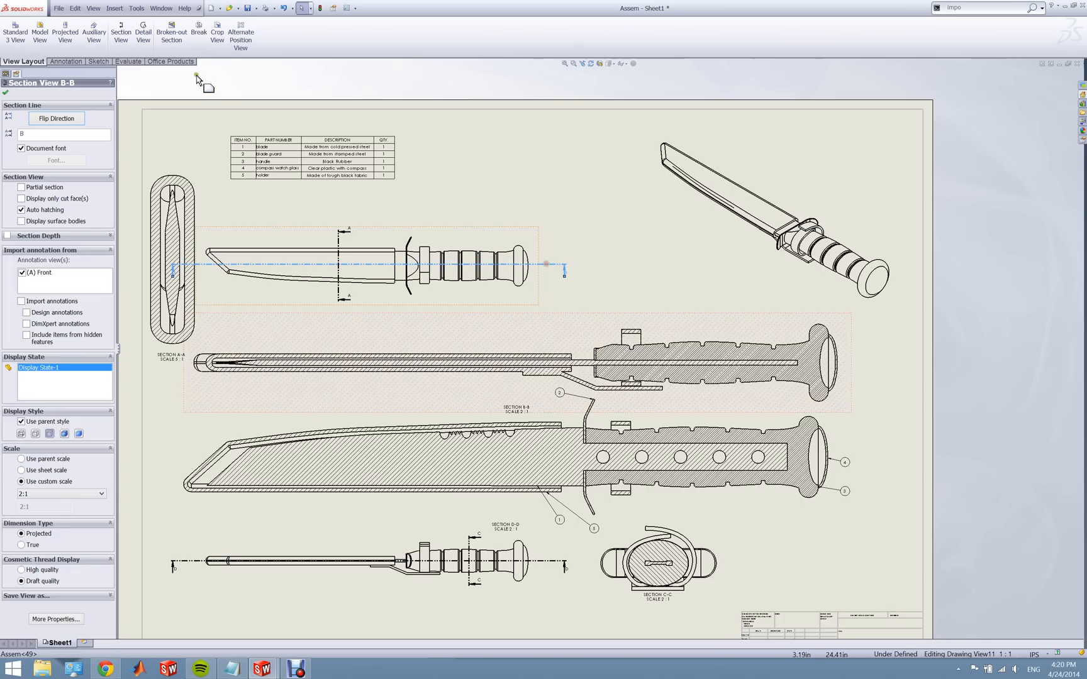
{"action": "left_click", "coordinate": [317, 8]}
{"action": "left_click", "coordinate": [394, 75]}
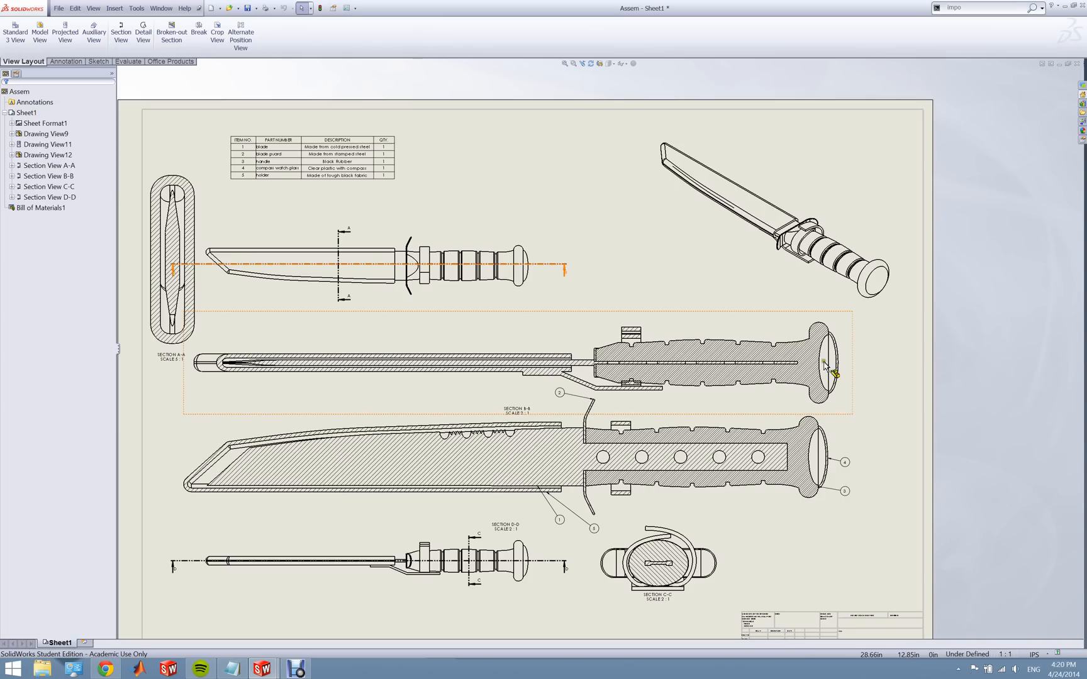
- Examine the handle area of Section B-B, the blade and guard in Section D-D, and the loop in Section C-C
{"action": "scroll", "coordinate": [823, 366], "scroll_direction": "down", "scroll_amount": 5}
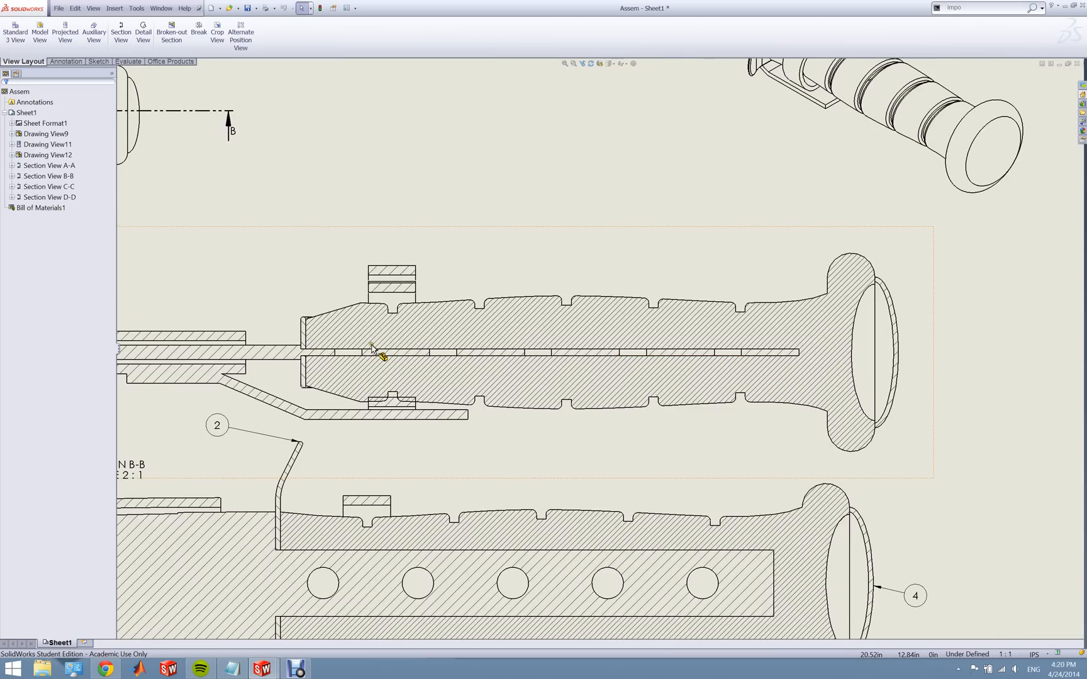
{"action": "scroll", "coordinate": [371, 349], "scroll_direction": "up", "scroll_amount": 3}
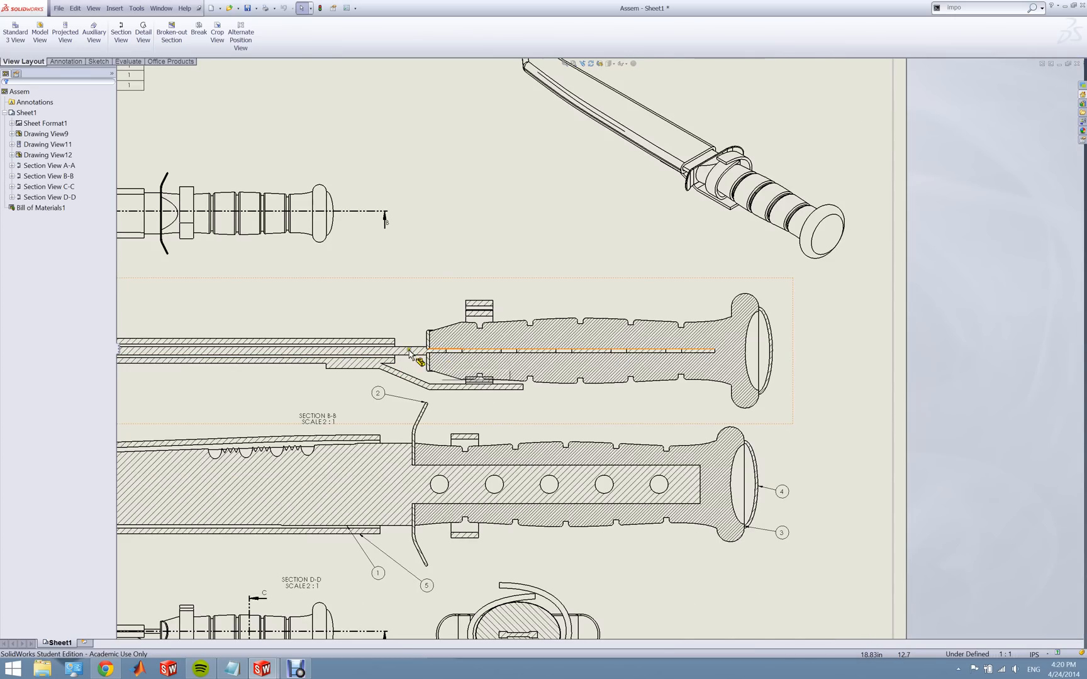
{"action": "scroll", "coordinate": [377, 355], "scroll_direction": "up", "scroll_amount": 6}
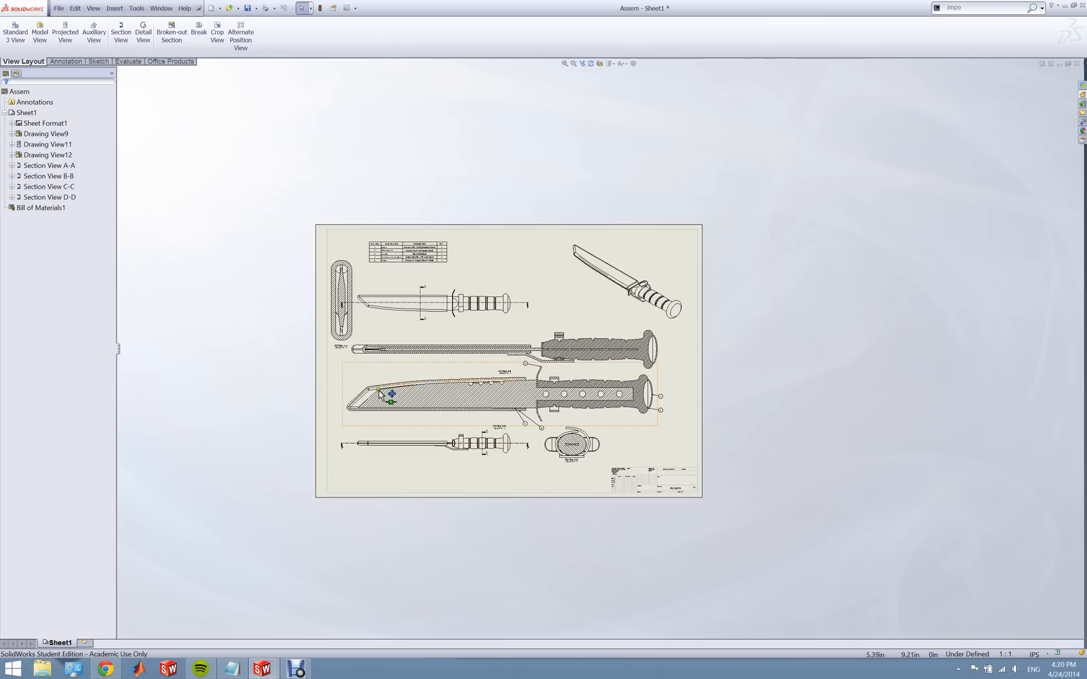
{"action": "scroll", "coordinate": [456, 443], "scroll_direction": "down", "scroll_amount": 5}
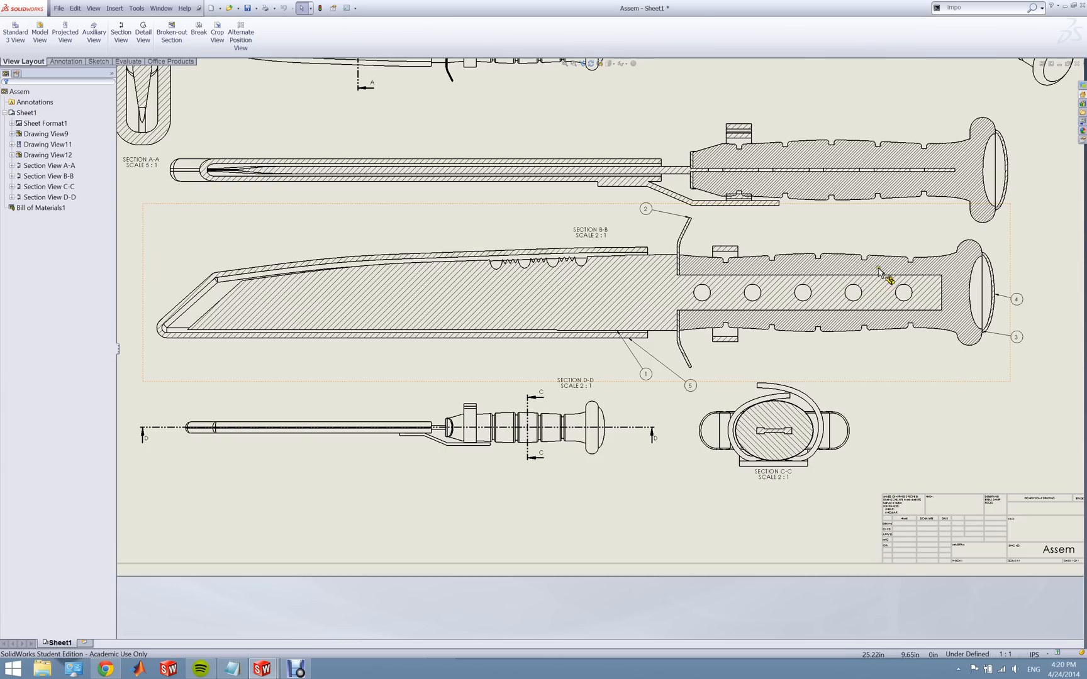
{"action": "key", "text": "f"}
{"action": "scroll", "coordinate": [708, 357], "scroll_direction": "down", "scroll_amount": 1}
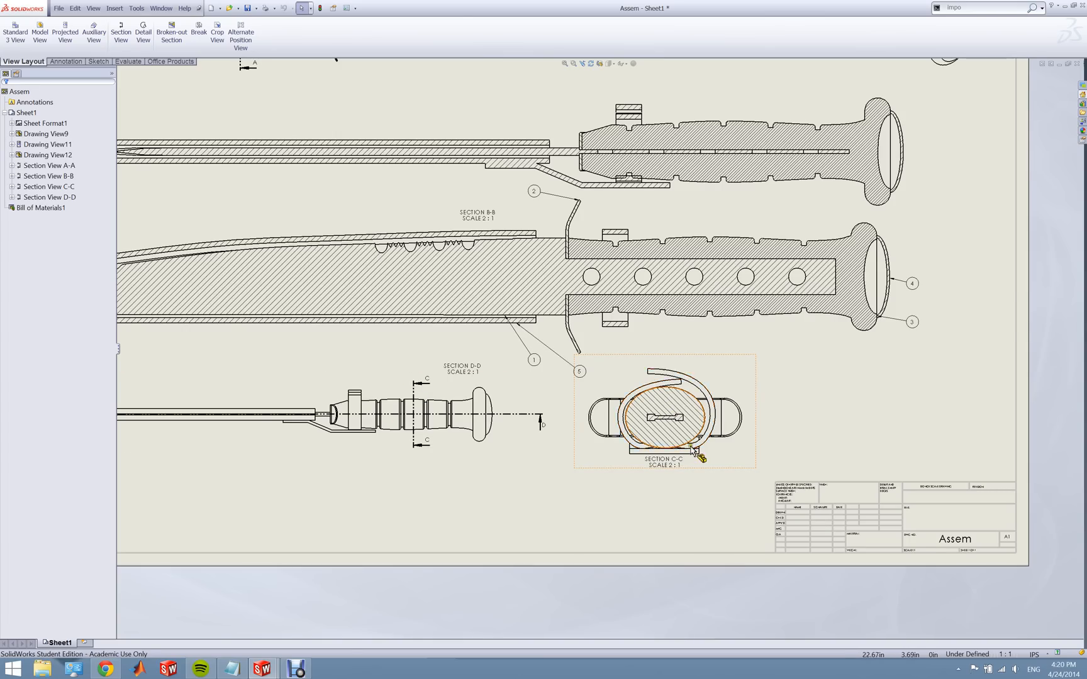
{"action": "left_click", "coordinate": [485, 500]}
{"action": "scroll", "coordinate": [485, 502], "scroll_direction": "up", "scroll_amount": 5}
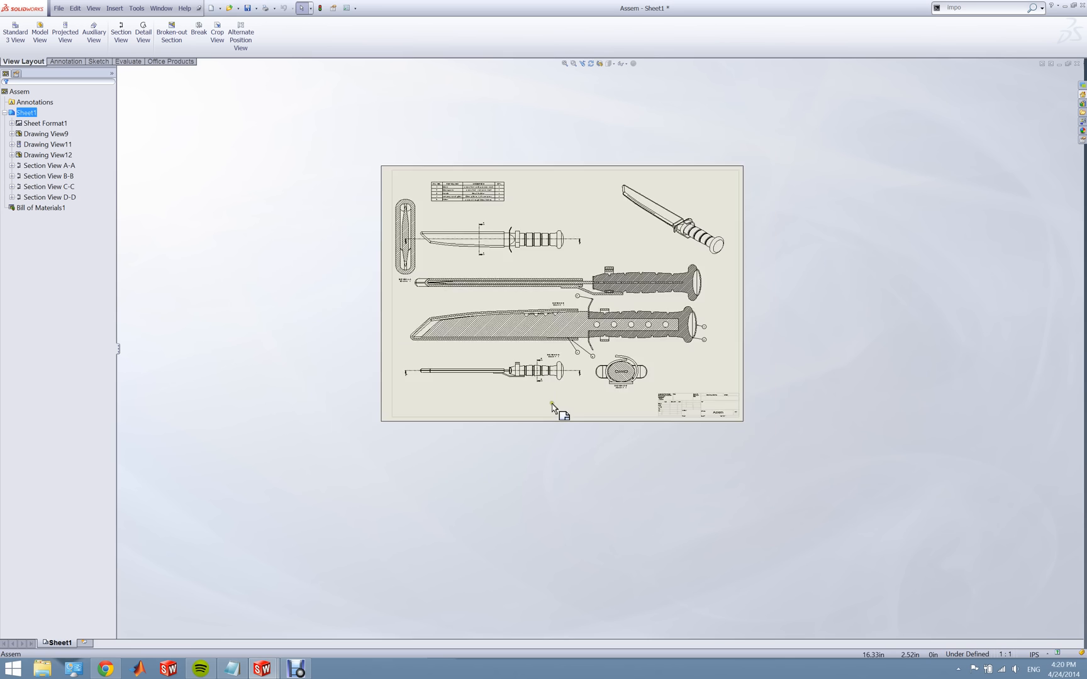
- Compare the item numbers in the bill of materials table with the balloons around Section D-D
{"action": "scroll", "coordinate": [505, 252], "scroll_direction": "down", "scroll_amount": 8}
{"action": "scroll", "coordinate": [519, 295], "scroll_direction": "down", "scroll_amount": 1}
{"action": "scroll", "coordinate": [634, 285], "scroll_direction": "down", "scroll_amount": 1}
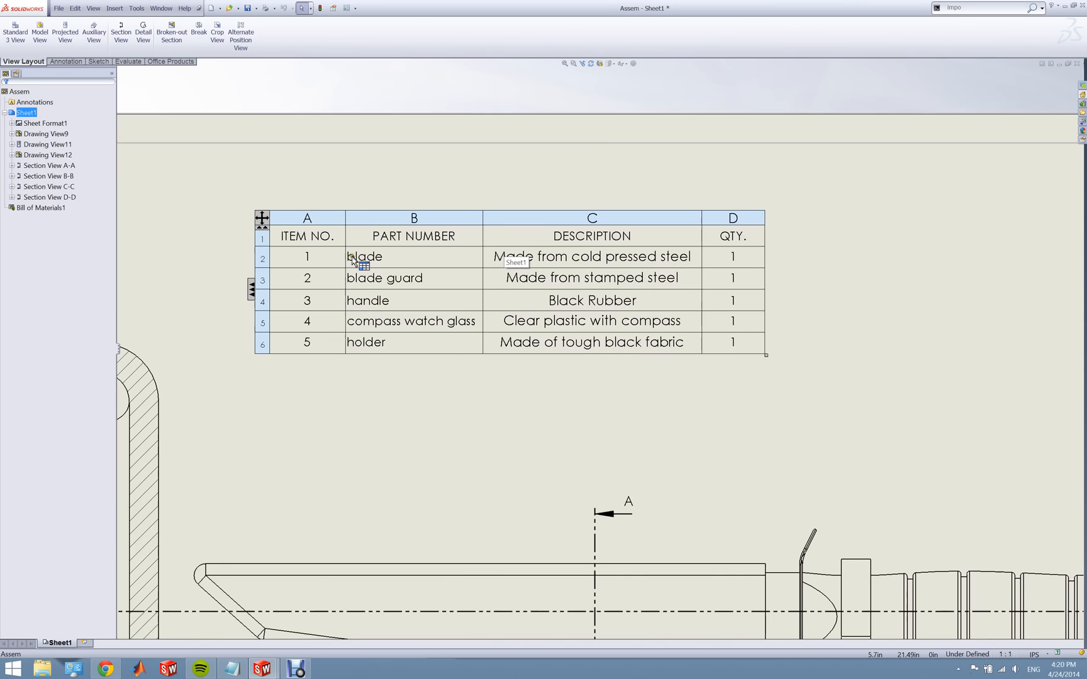
{"action": "scroll", "coordinate": [371, 358], "scroll_direction": "up", "scroll_amount": 4}
{"action": "scroll", "coordinate": [716, 527], "scroll_direction": "down", "scroll_amount": 5}
{"action": "scroll", "coordinate": [686, 486], "scroll_direction": "down", "scroll_amount": 3}
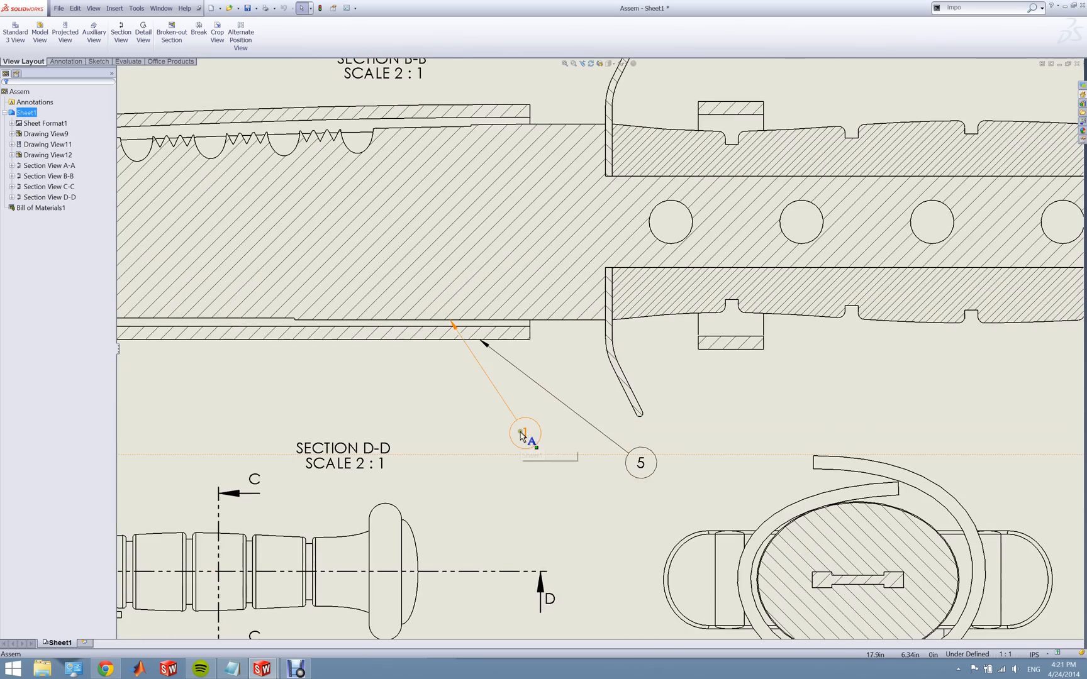
{"action": "scroll", "coordinate": [638, 459], "scroll_direction": "up", "scroll_amount": 6}
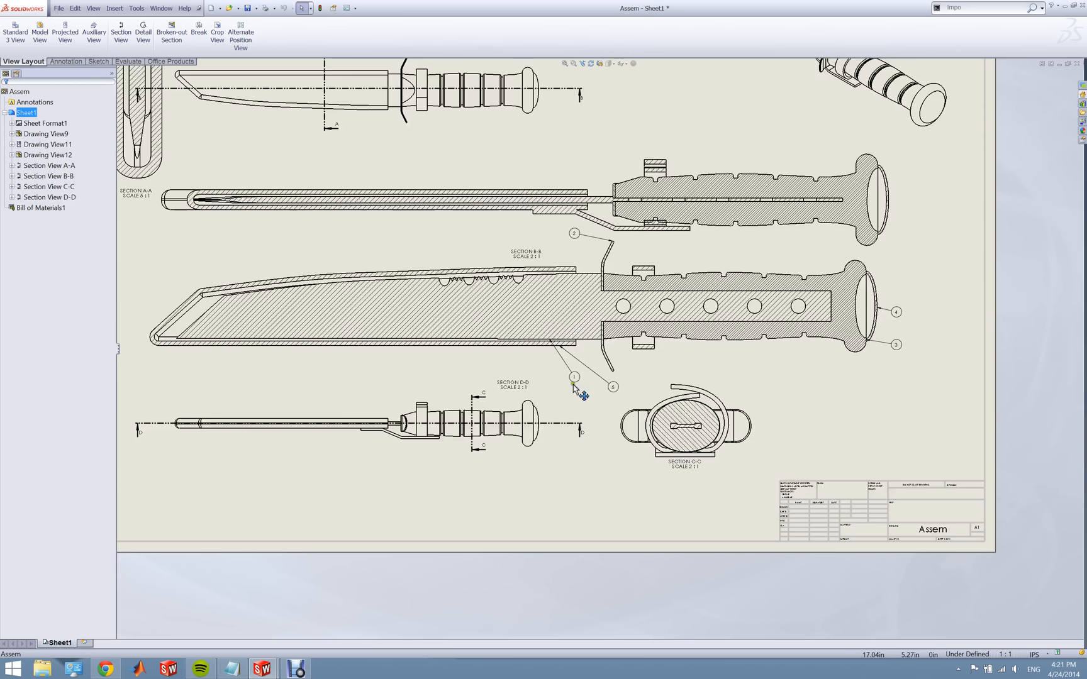
{"action": "scroll", "coordinate": [487, 210], "scroll_direction": "down", "scroll_amount": 6}
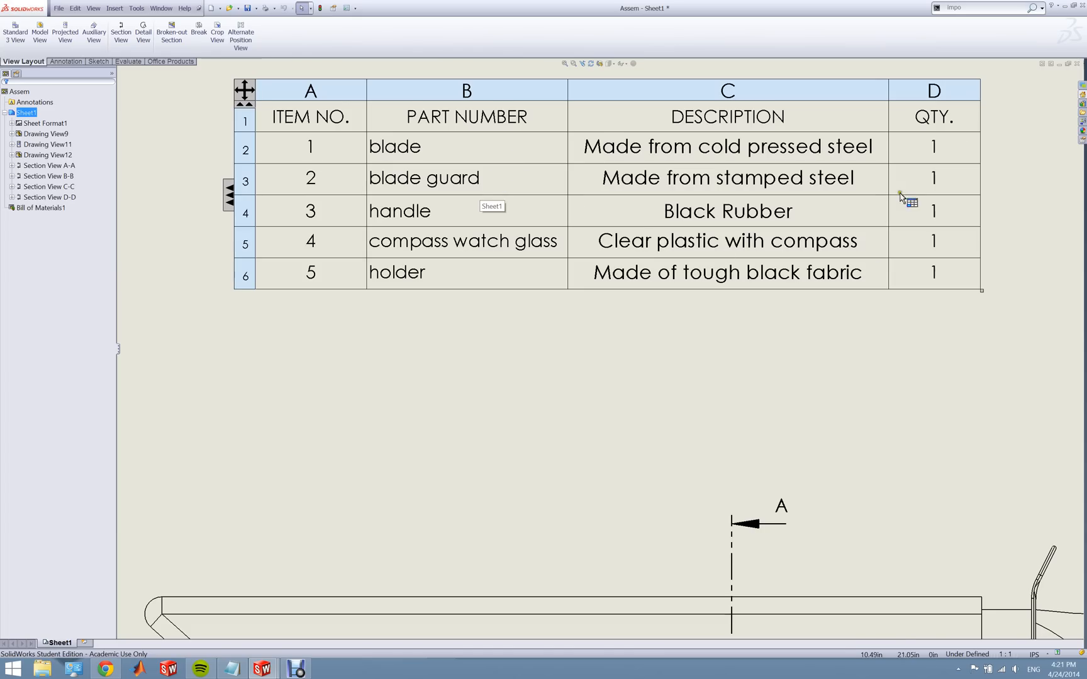
{"action": "scroll", "coordinate": [338, 236], "scroll_direction": "up", "scroll_amount": 5}
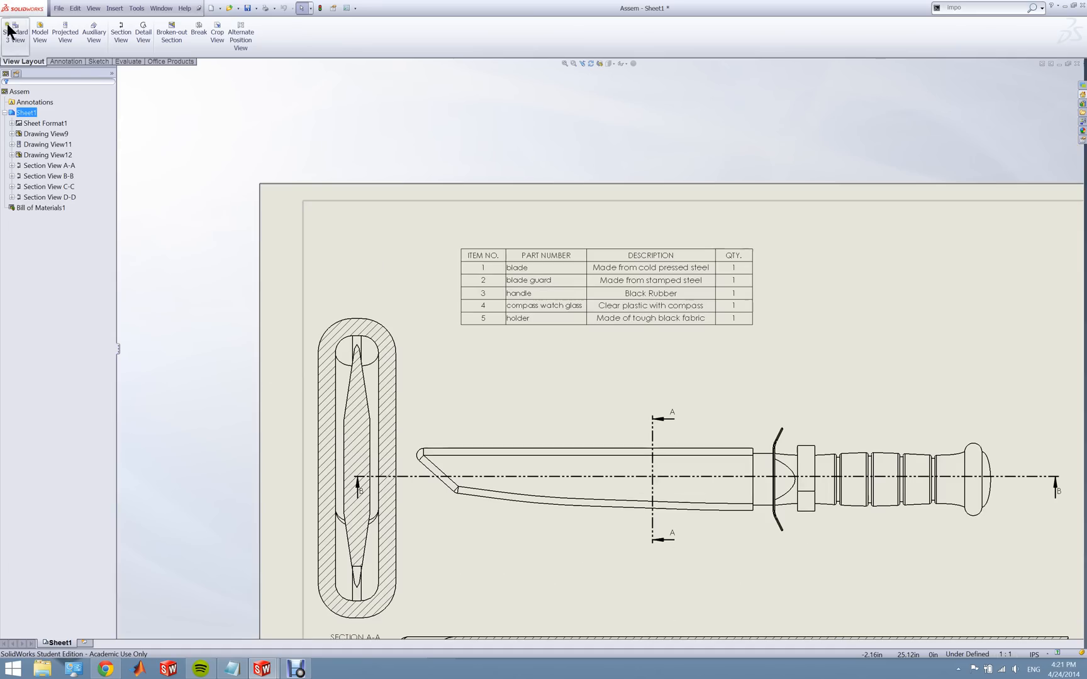
{"action": "left_click", "coordinate": [77, 61]}
{"action": "left_click", "coordinate": [495, 30]}
{"action": "left_click", "coordinate": [514, 84]}
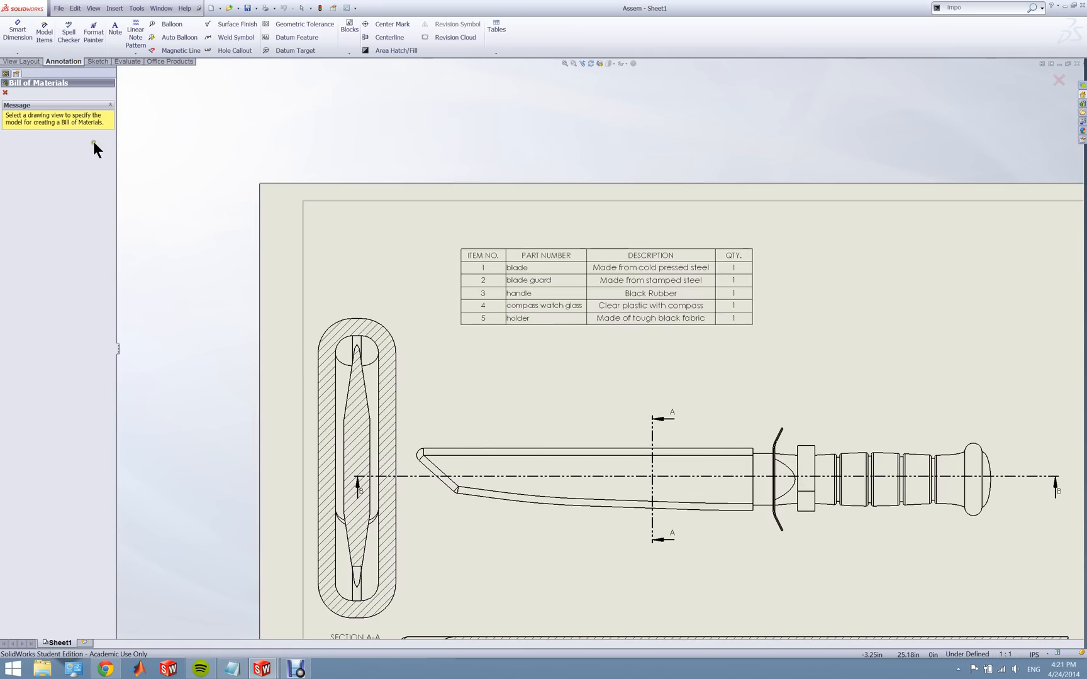
{"action": "scroll", "coordinate": [545, 331], "scroll_direction": "up", "scroll_amount": 4}
{"action": "scroll", "coordinate": [675, 444], "scroll_direction": "down", "scroll_amount": 4}
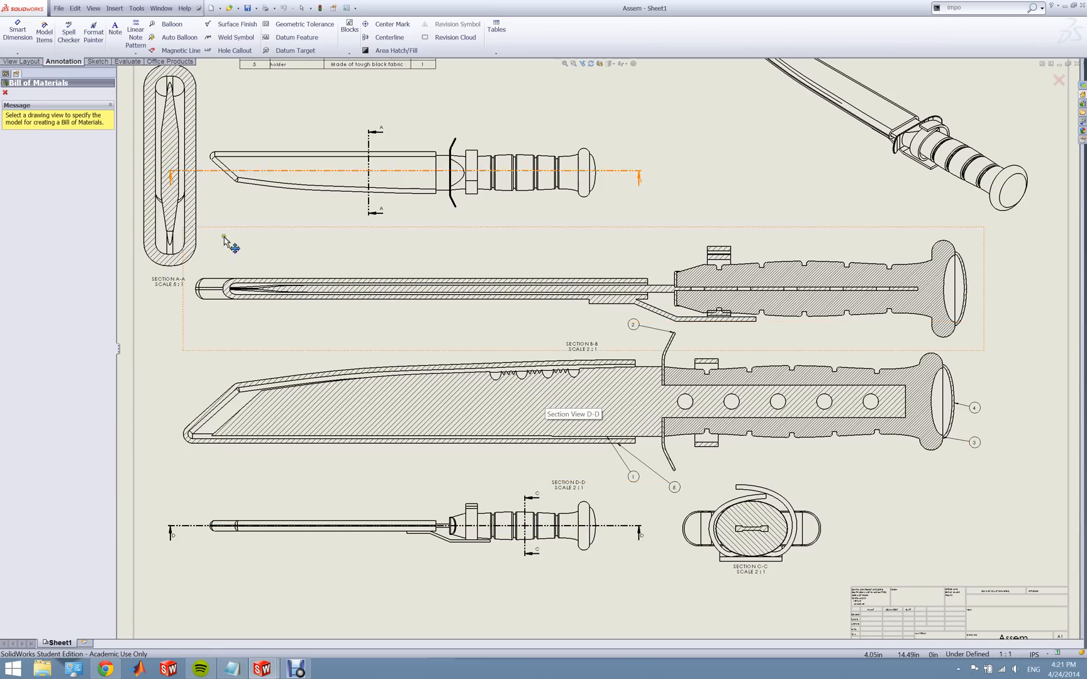
{"action": "left_click", "coordinate": [5, 94]}
- Look over the bill of materials table and inspect the Auto Balloon settings without inserting any balloons
{"action": "scroll", "coordinate": [440, 222], "scroll_direction": "up", "scroll_amount": 4}
{"action": "scroll", "coordinate": [469, 215], "scroll_direction": "down", "scroll_amount": 6}
{"action": "left_click", "coordinate": [518, 284]}
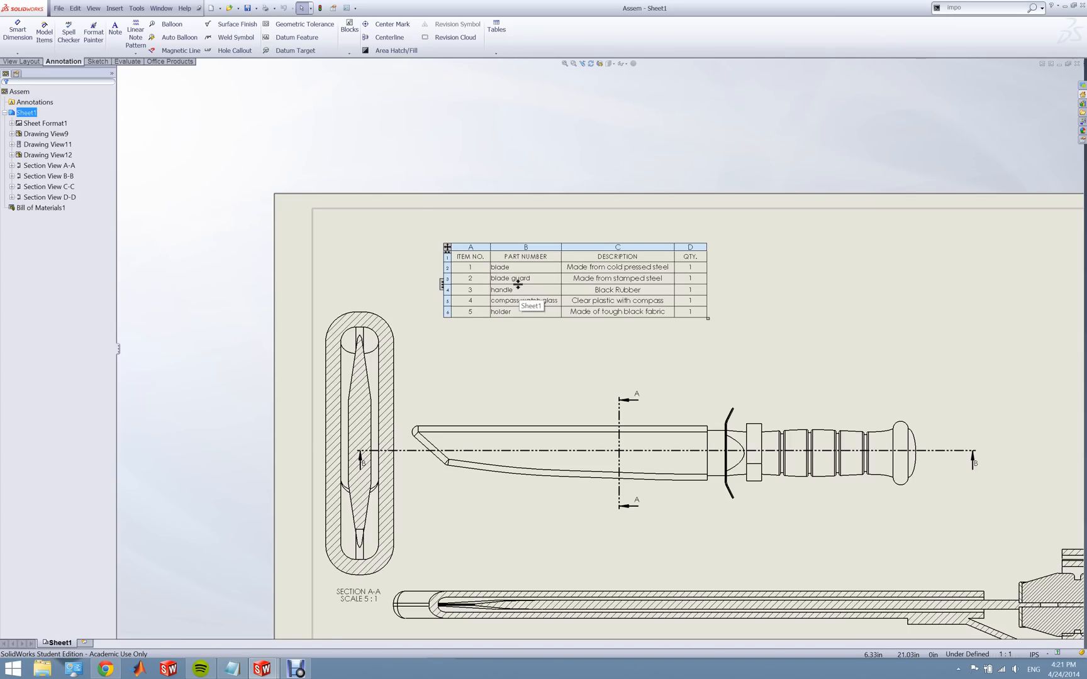
{"action": "scroll", "coordinate": [601, 350], "scroll_direction": "up", "scroll_amount": 5}
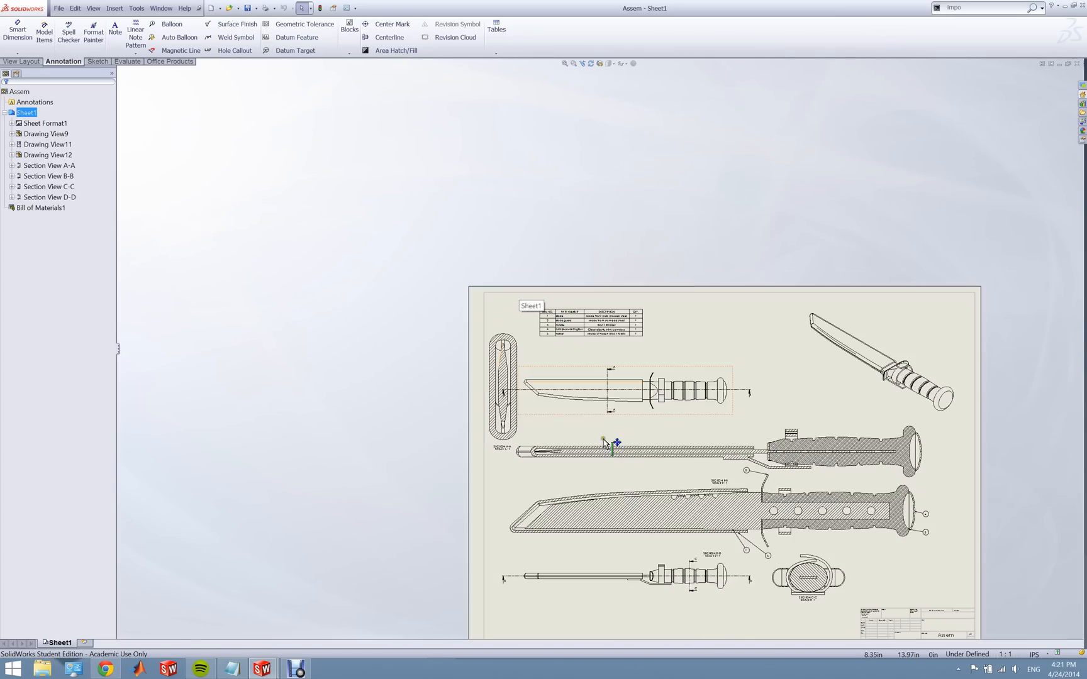
{"action": "left_click", "coordinate": [176, 39]}
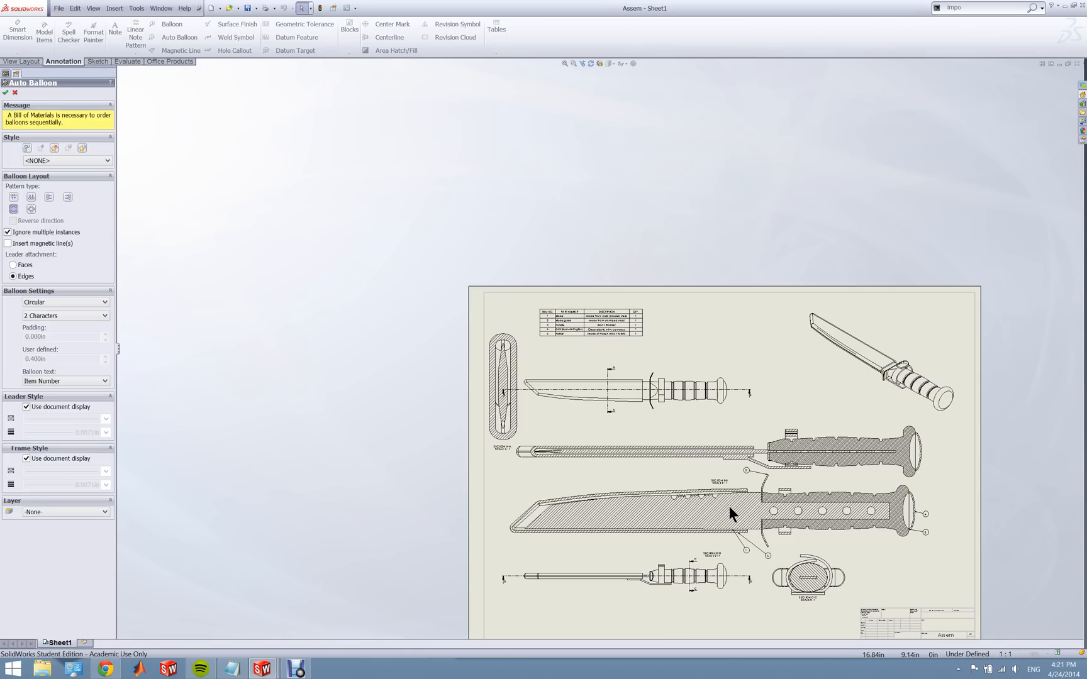
{"action": "left_click", "coordinate": [16, 92]}
- Examine the item balloons pointing to the parts in Section D-D and review the whole drawing sheet
{"action": "scroll", "coordinate": [737, 552], "scroll_direction": "down", "scroll_amount": 5}
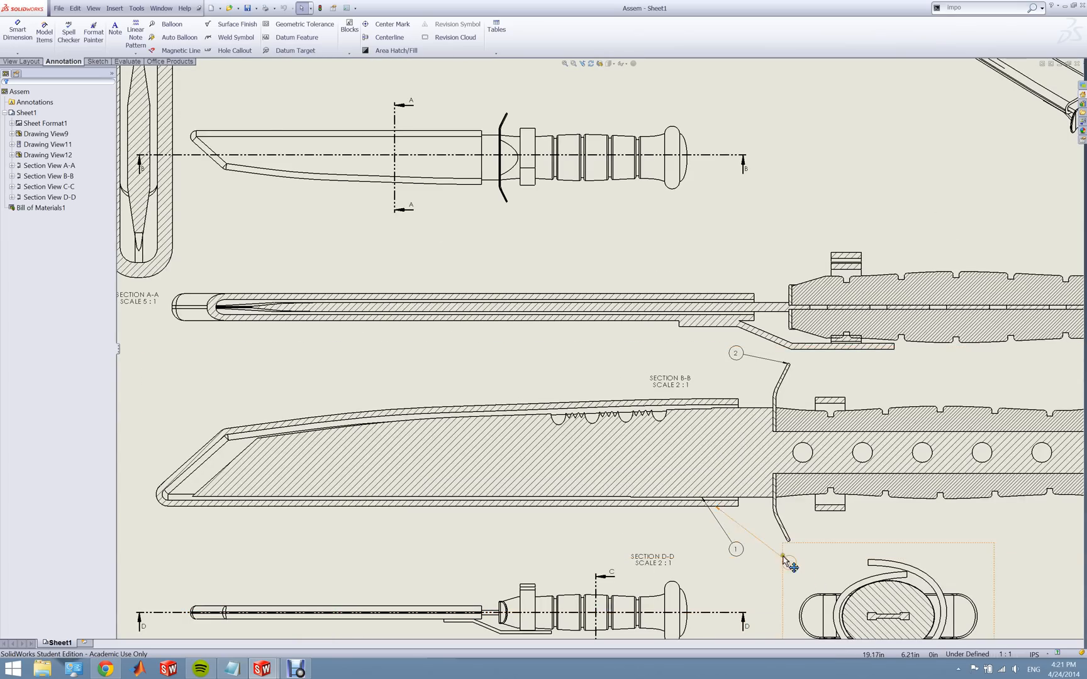
{"action": "key", "text": "f"}
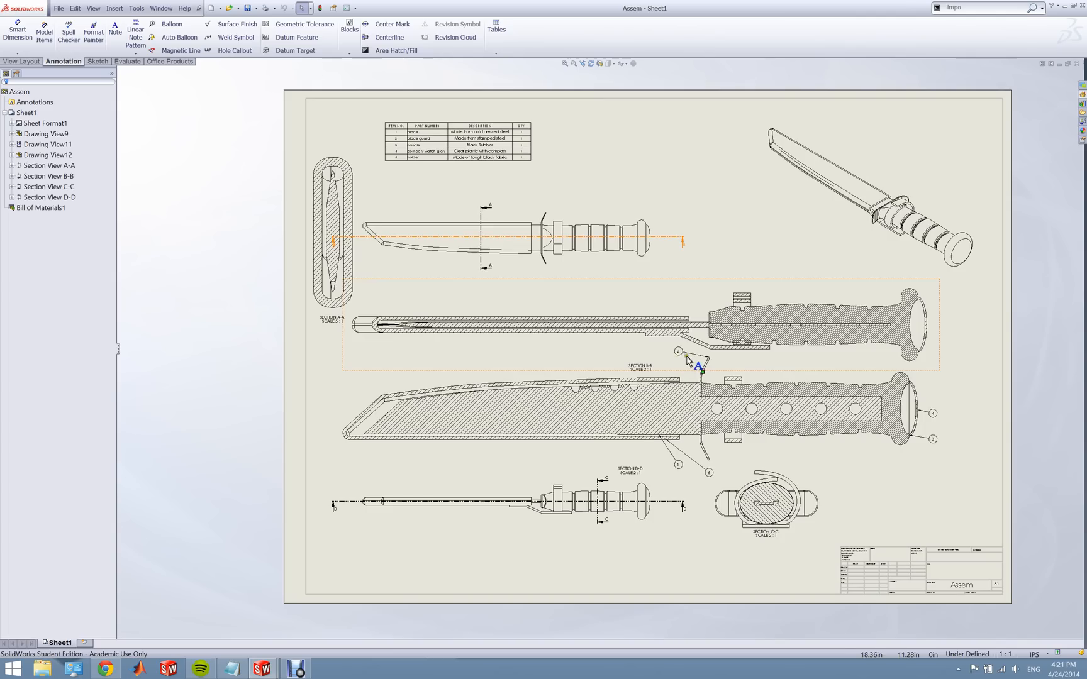
{"action": "scroll", "coordinate": [825, 437], "scroll_direction": "up", "scroll_amount": 2}
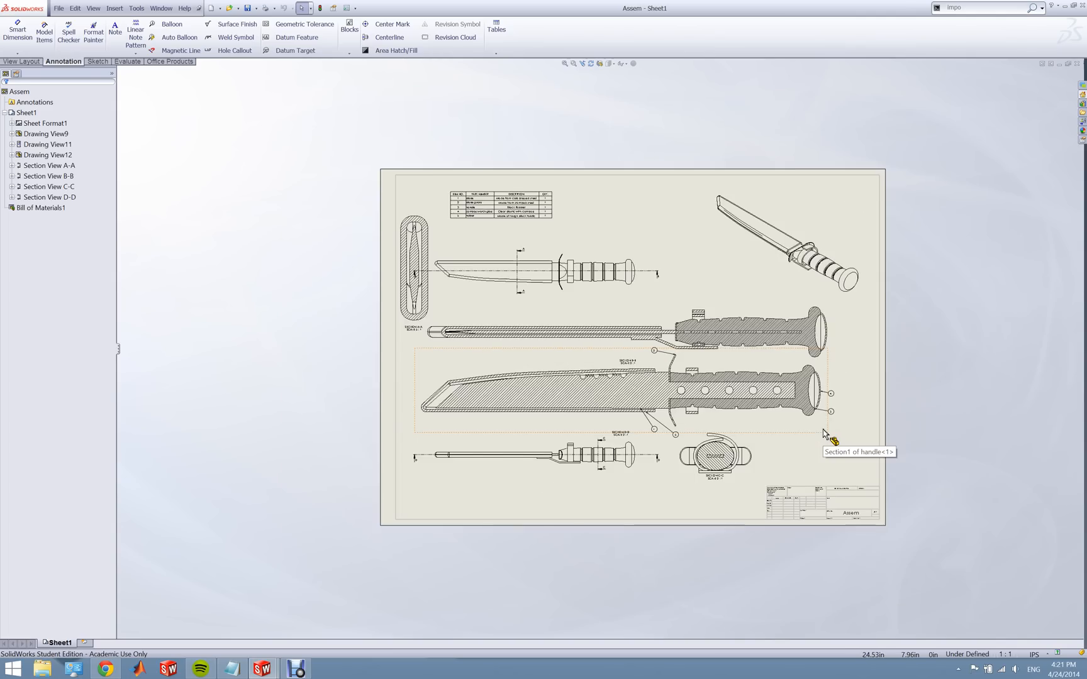
{"action": "scroll", "coordinate": [825, 442], "scroll_direction": "down", "scroll_amount": 3}
{"action": "scroll", "coordinate": [530, 412], "scroll_direction": "up", "scroll_amount": 3}
{"action": "scroll", "coordinate": [498, 287], "scroll_direction": "down", "scroll_amount": 2}
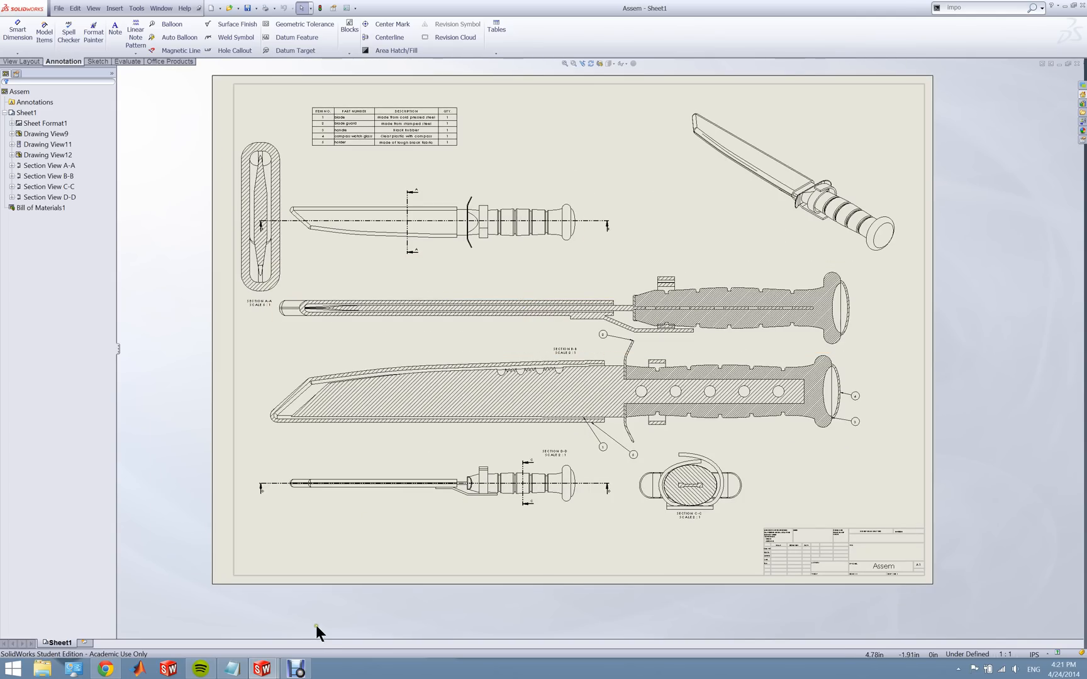
- Switch to the Assem assembly and close it without saving the modified documents
{"action": "left_click", "coordinate": [265, 670]}
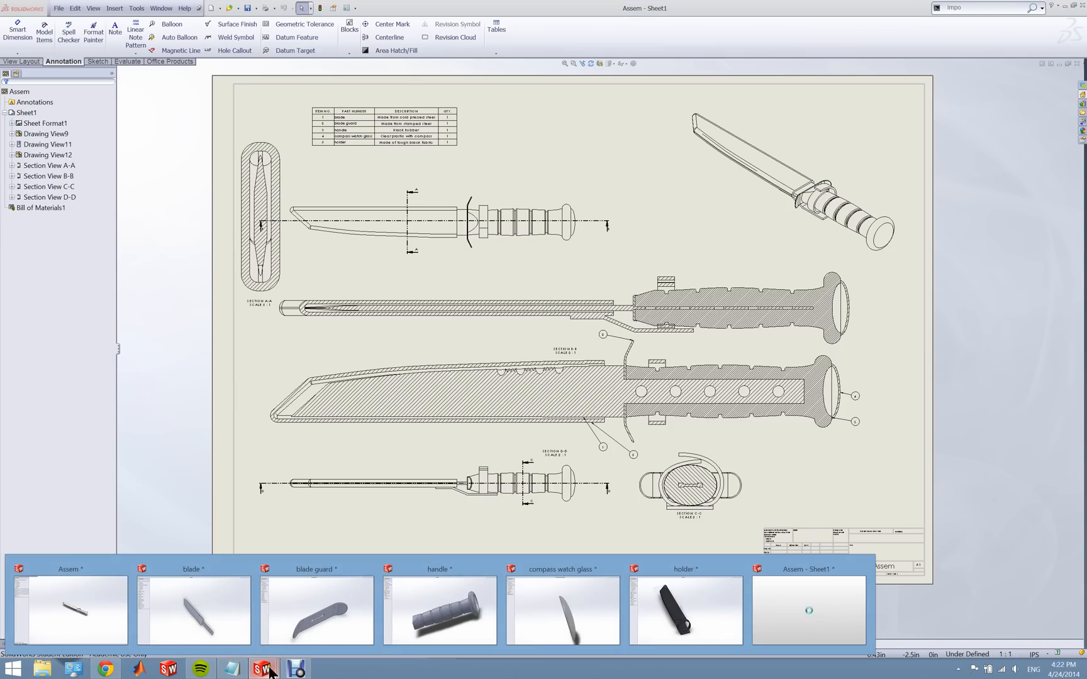
{"action": "left_click", "coordinate": [211, 426]}
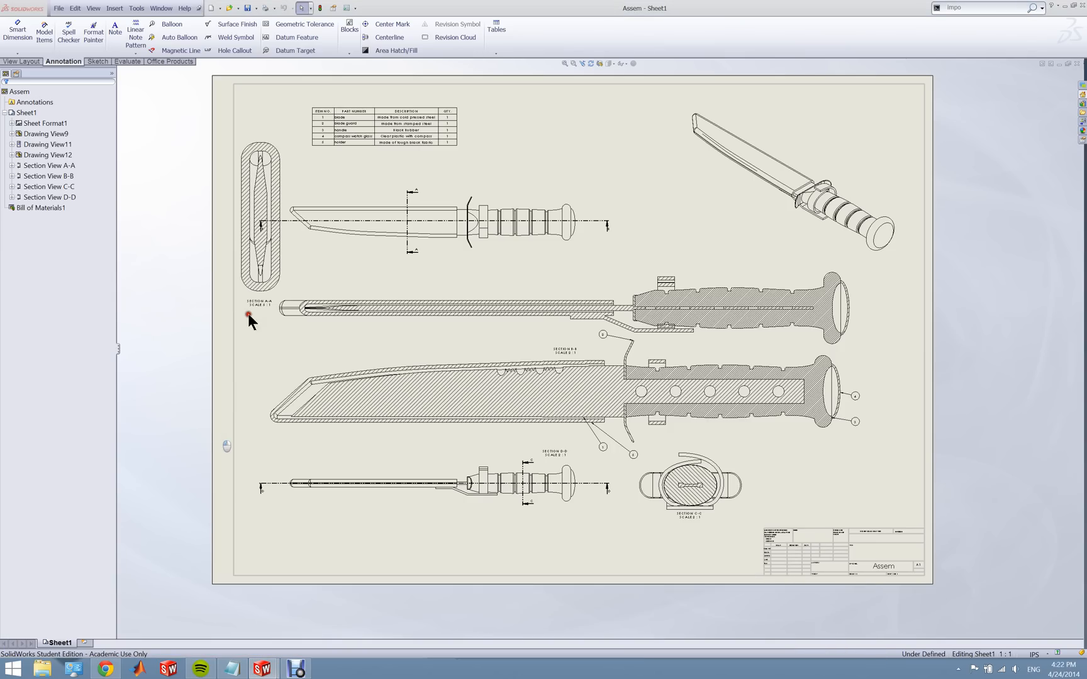
{"action": "left_click", "coordinate": [262, 671]}
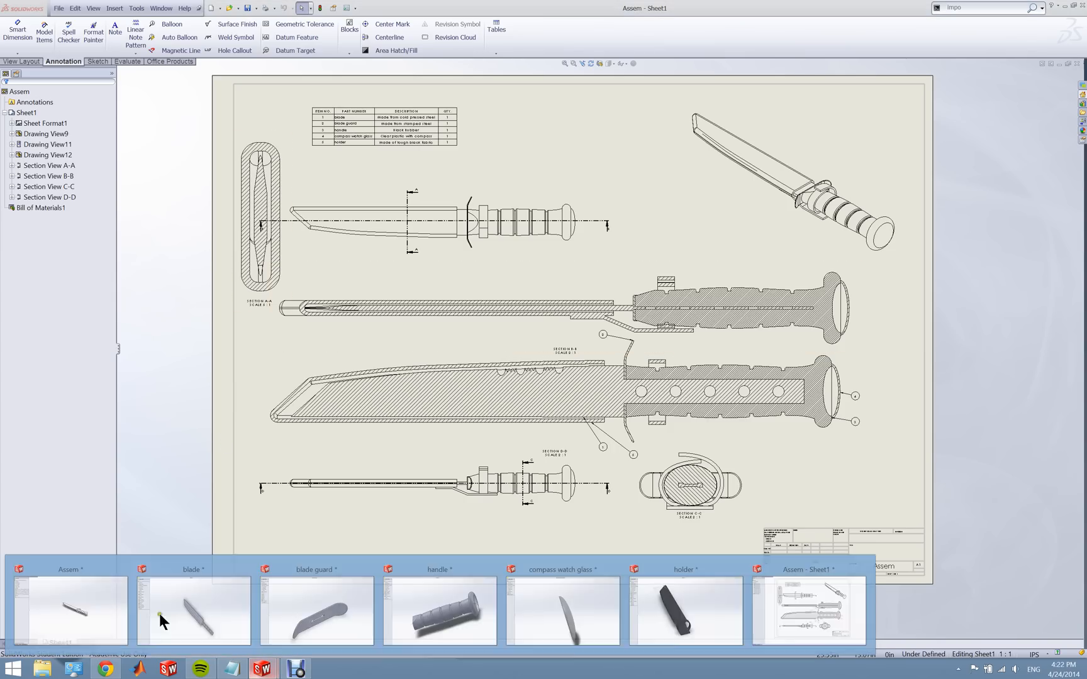
{"action": "left_click", "coordinate": [115, 605]}
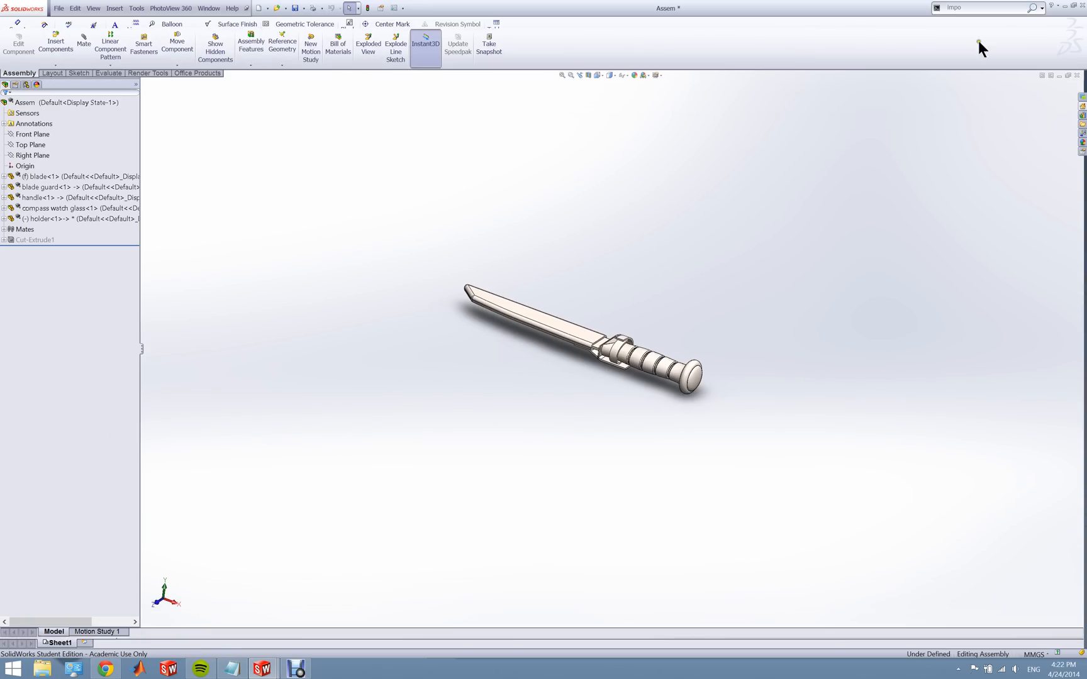
{"action": "left_click", "coordinate": [1077, 75]}
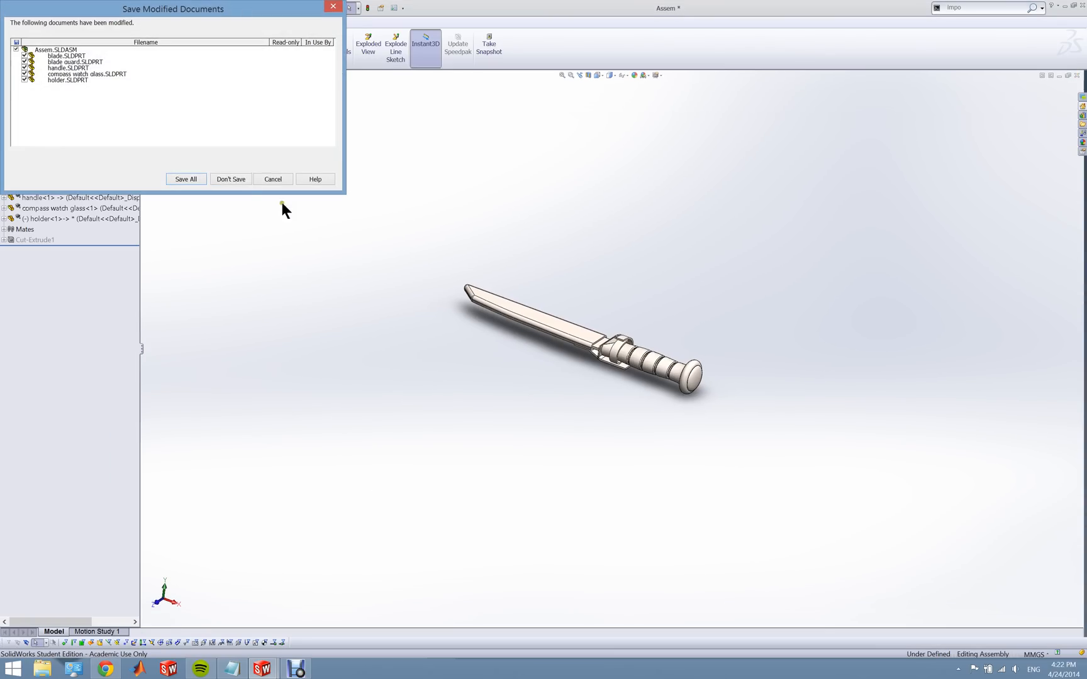
{"action": "left_click", "coordinate": [232, 179]}
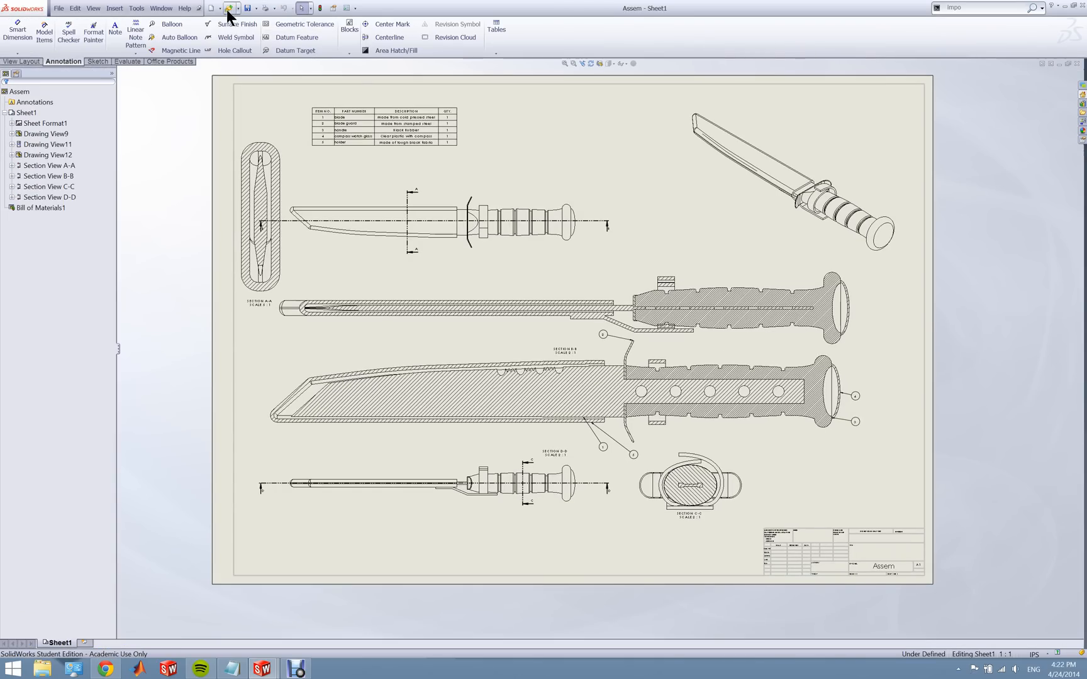
- Open the Assem assembly file from the knife folder and display its list of appearances
{"action": "left_click", "coordinate": [230, 8]}
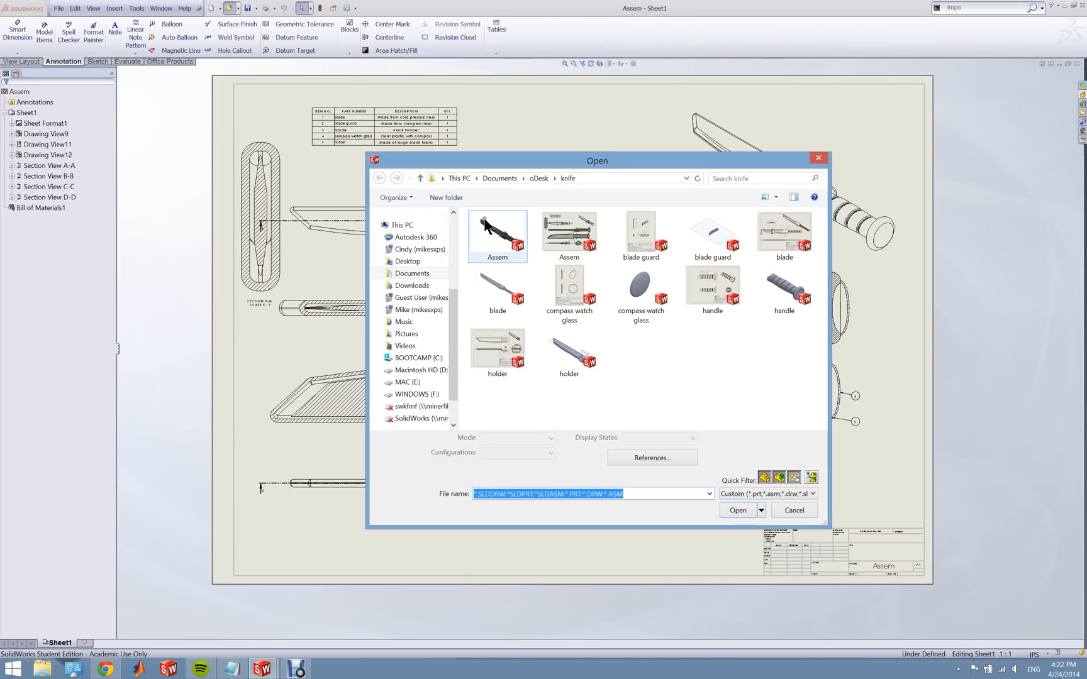
{"action": "left_click", "coordinate": [489, 233]}
{"action": "left_click", "coordinate": [741, 529]}
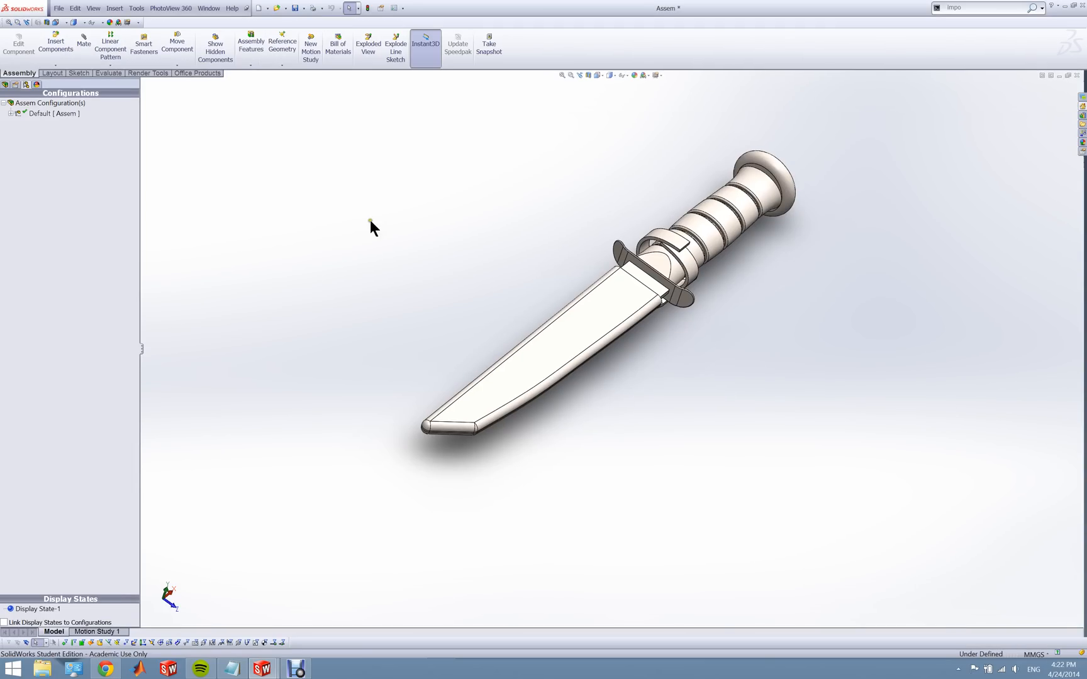
{"action": "left_click", "coordinate": [37, 84]}
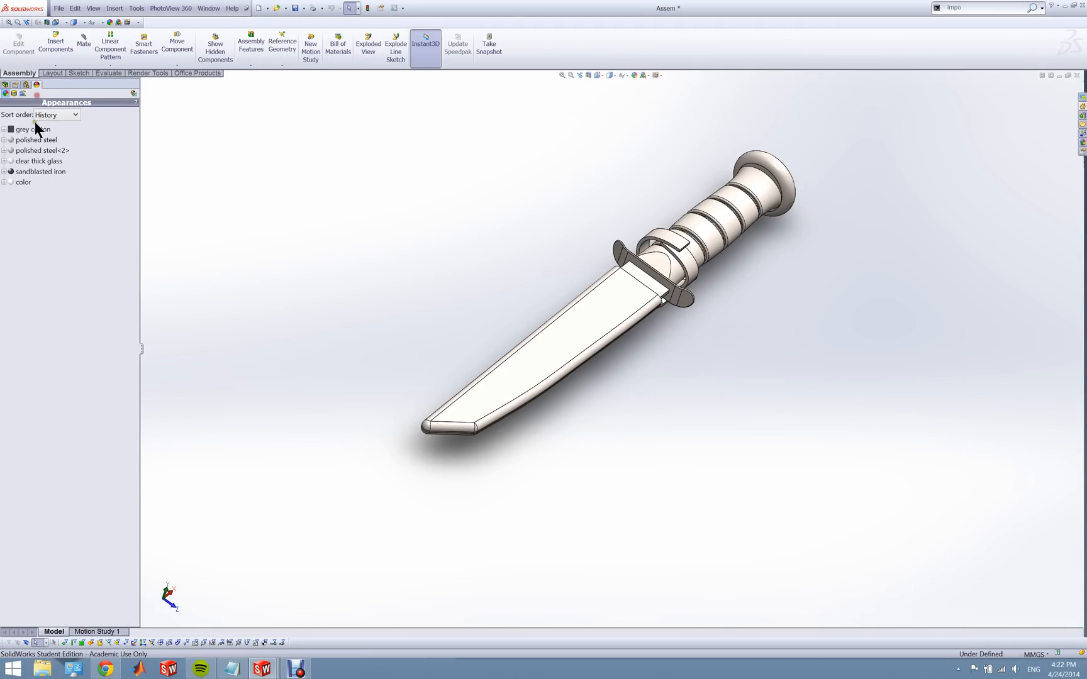
- Slide the holder along the blade away from the handle to expose the blade
{"action": "middle_click_drag", "start_coordinate": [303, 214], "coordinate": [367, 396]}
{"action": "scroll", "coordinate": [628, 312], "scroll_direction": "down", "scroll_amount": 6}
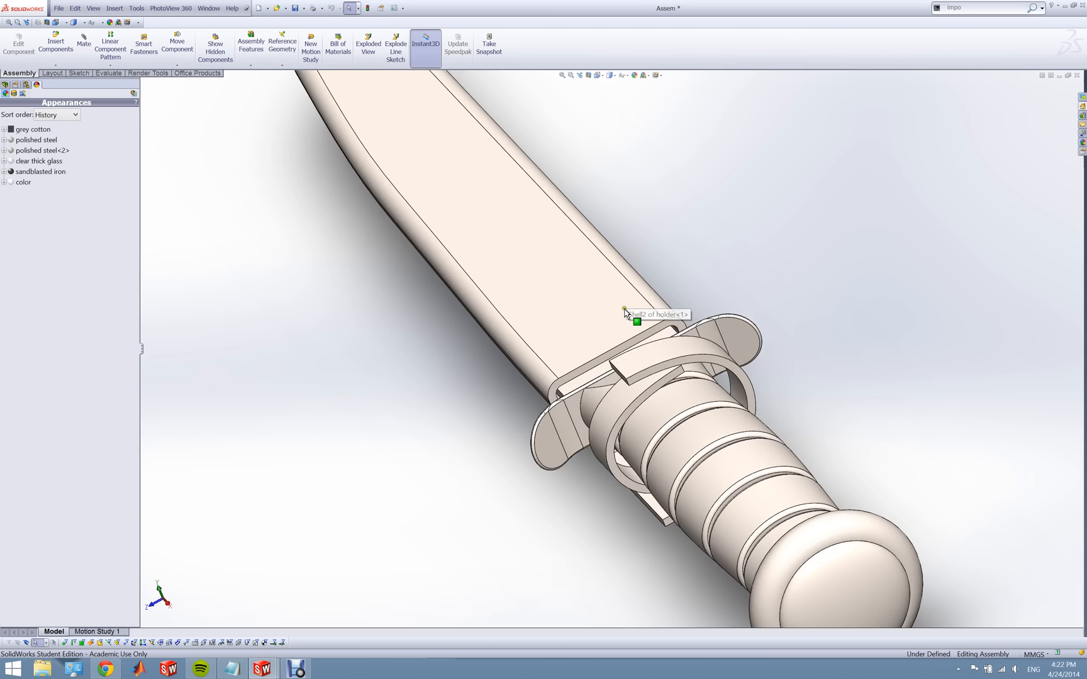
{"action": "middle_click_drag", "start_coordinate": [626, 312], "coordinate": [670, 359]}
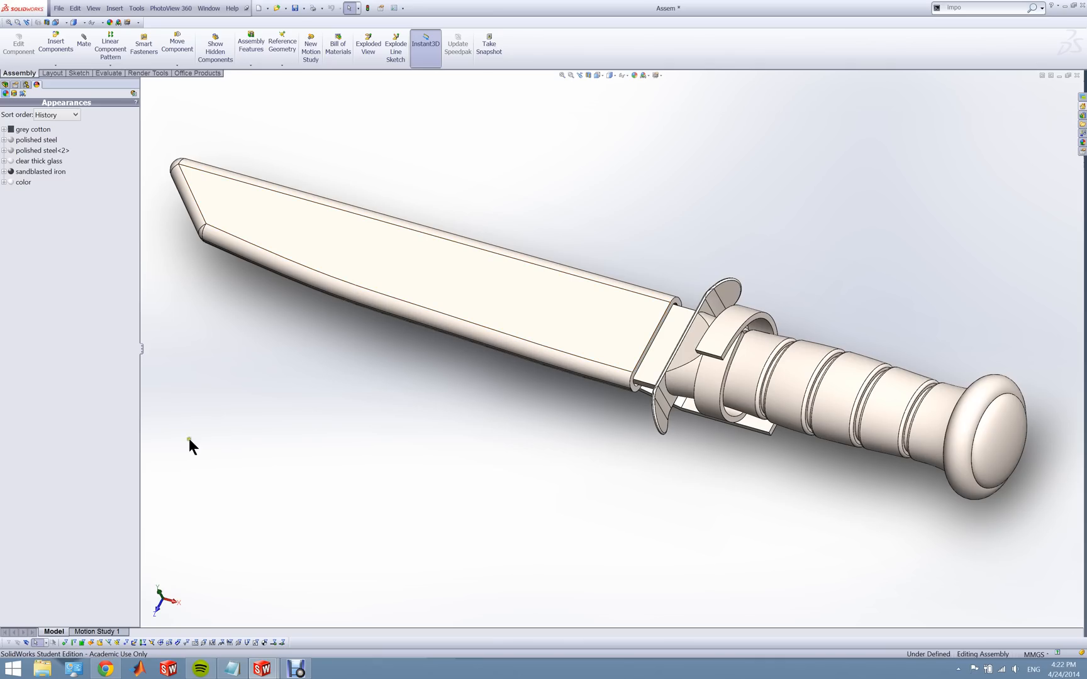
{"action": "left_click_drag", "start_coordinate": [469, 305], "coordinate": [175, 248]}
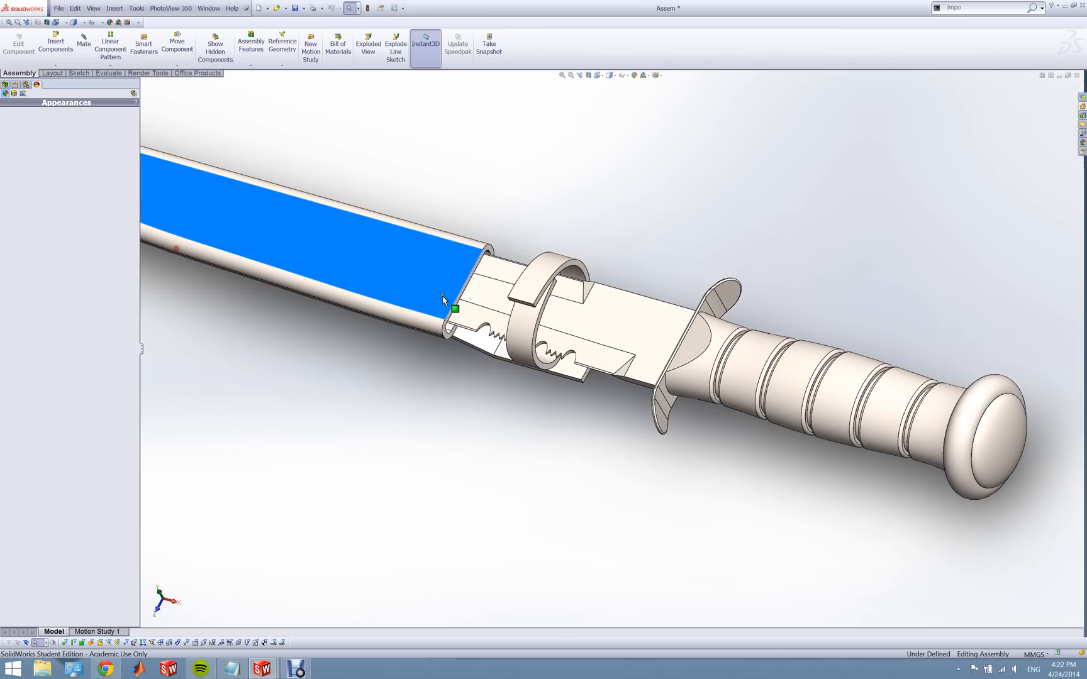
{"action": "left_click_drag", "start_coordinate": [400, 281], "coordinate": [180, 220]}
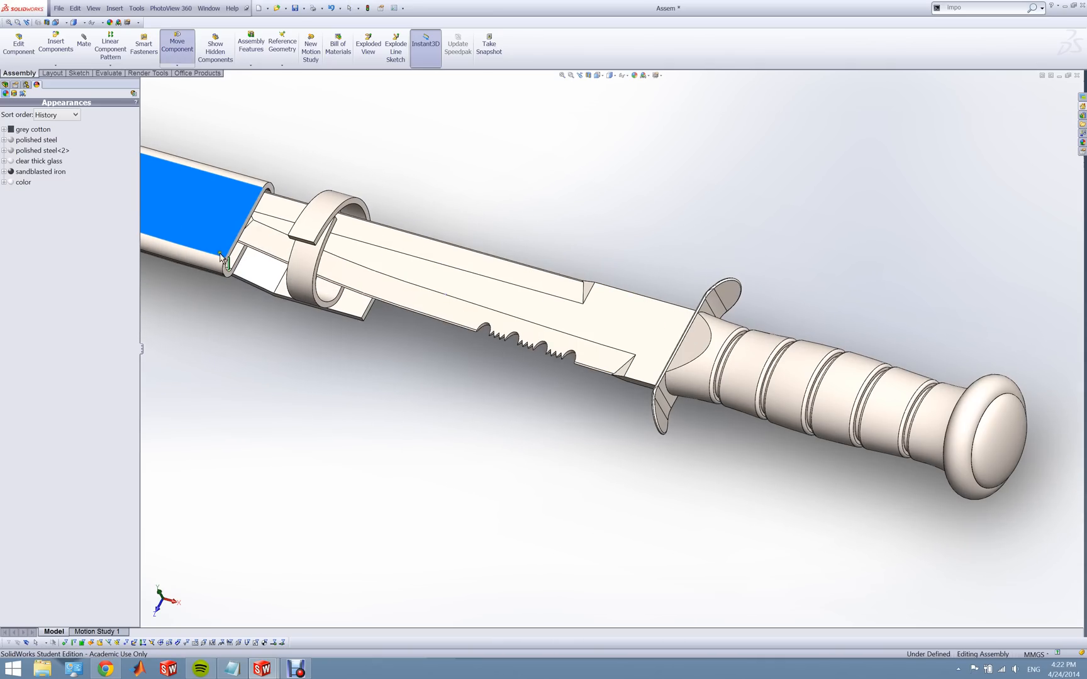
{"action": "left_click", "coordinate": [269, 272]}
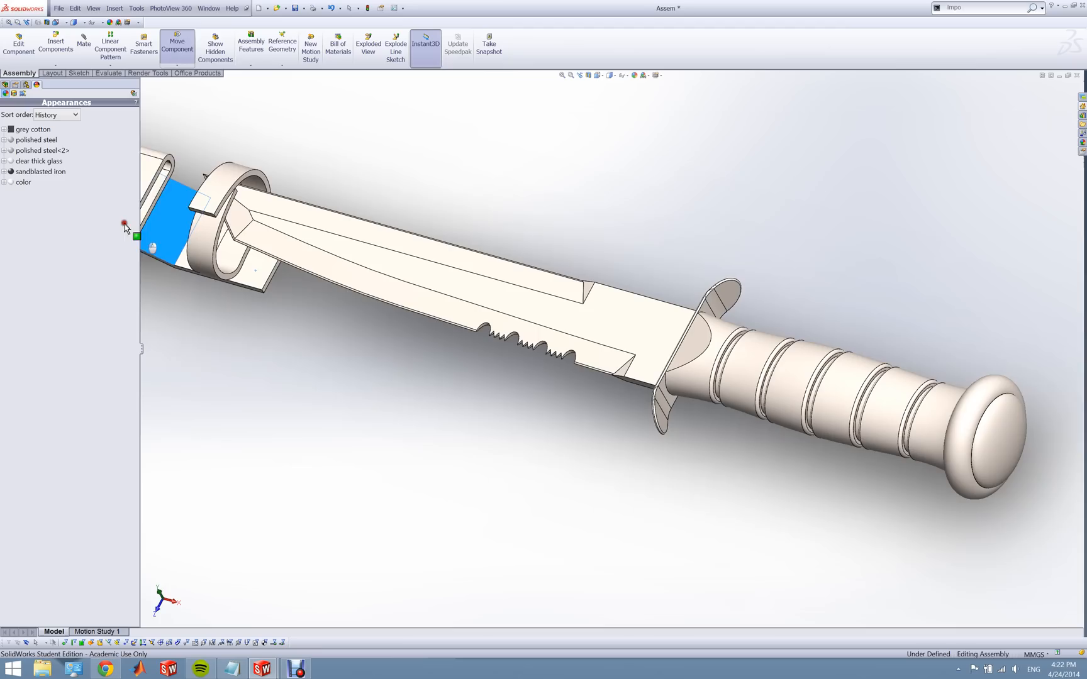